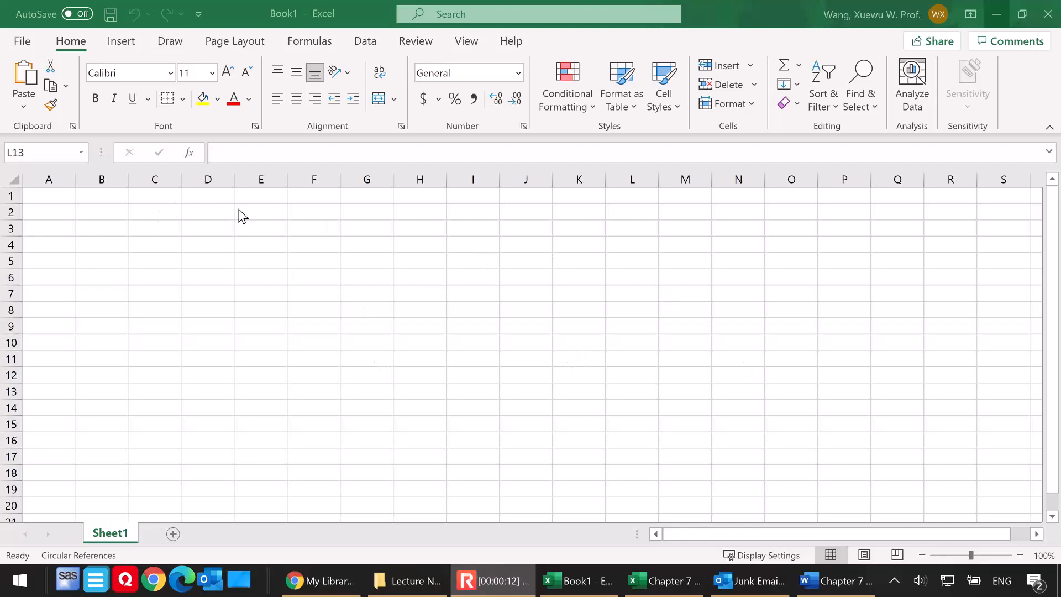
# Enter the title "Financial Planning Model" in cell D1 and the heading "1. Overview:" in cell A3
pyautogui.click(209, 199)
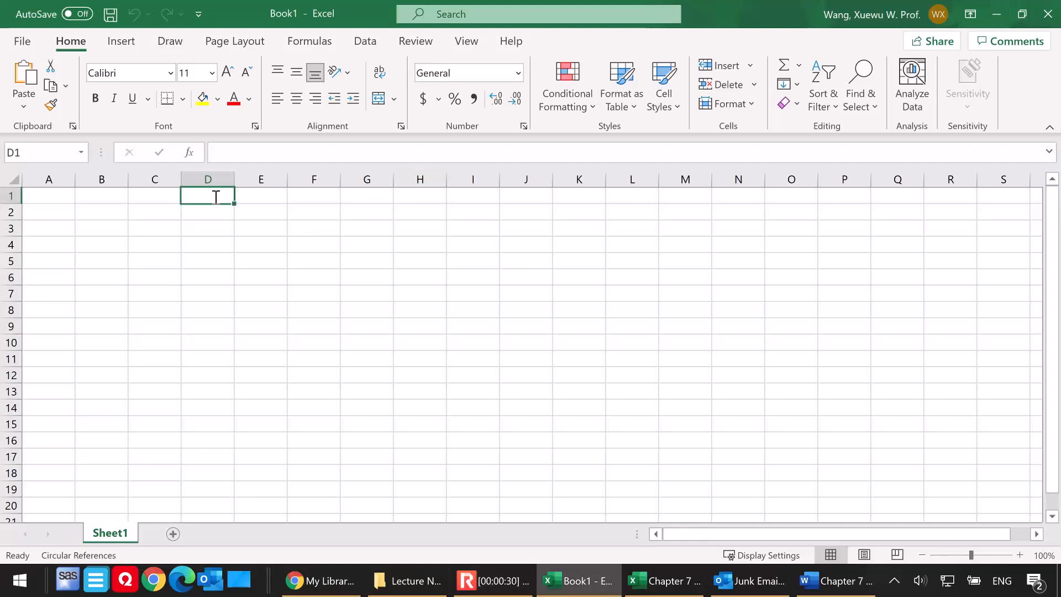
pyautogui.write('Financial Planning Model')
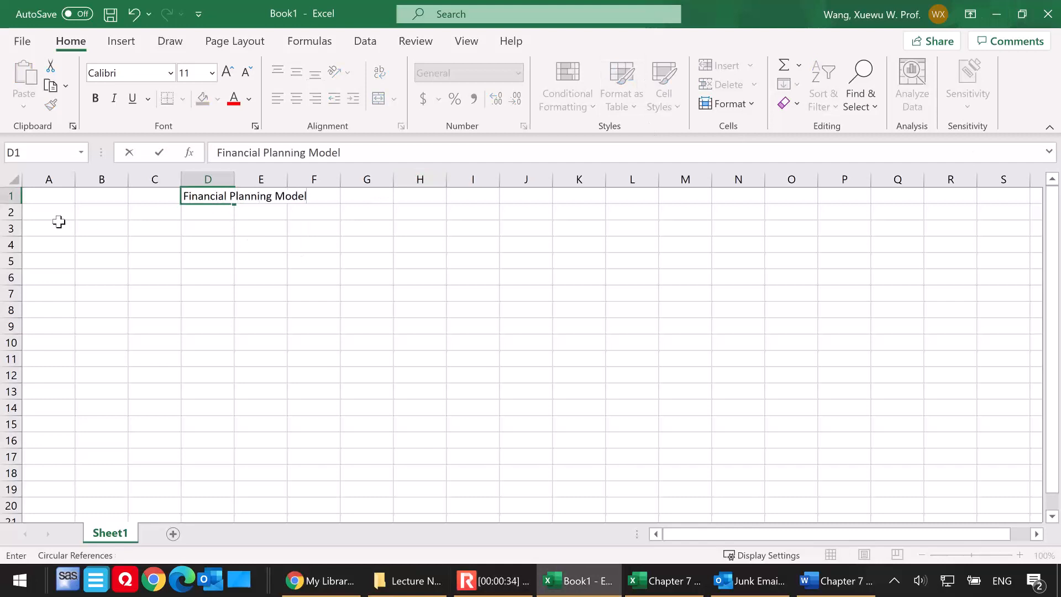
pyautogui.click(60, 222)
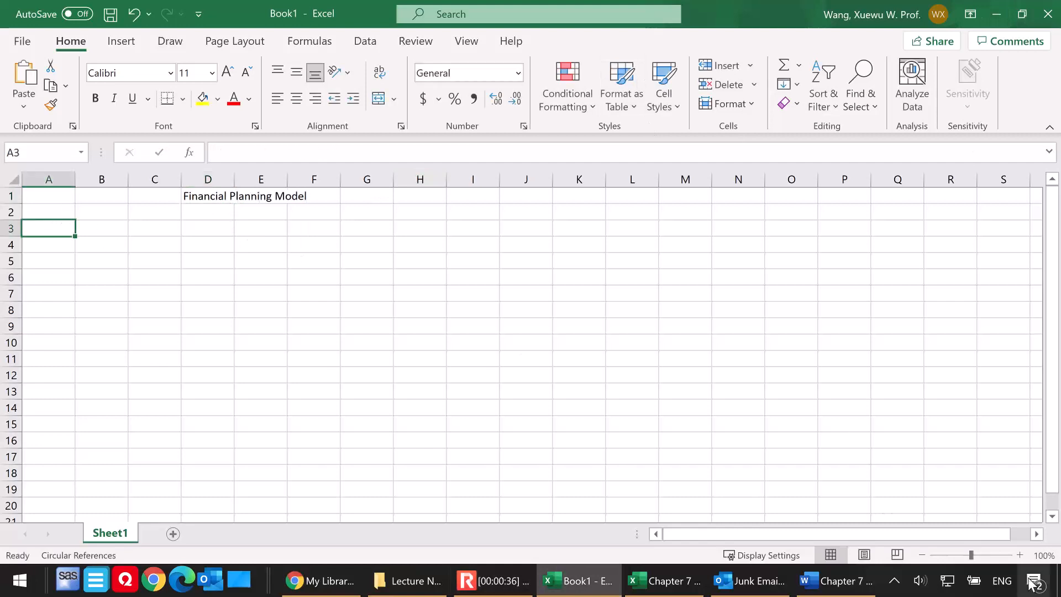
pyautogui.click(1020, 555)
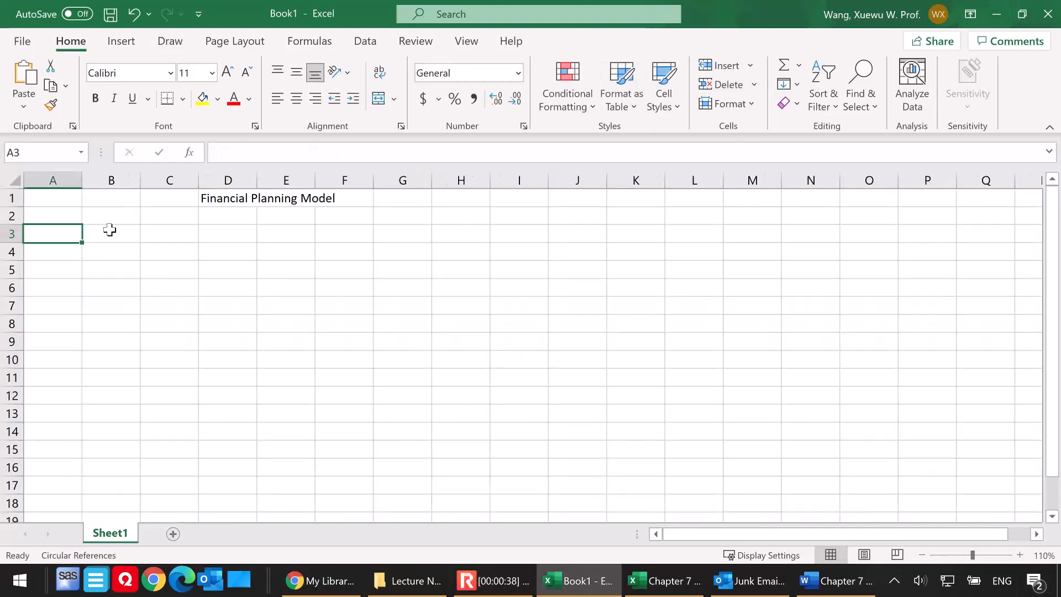
pyautogui.write('1. Over')
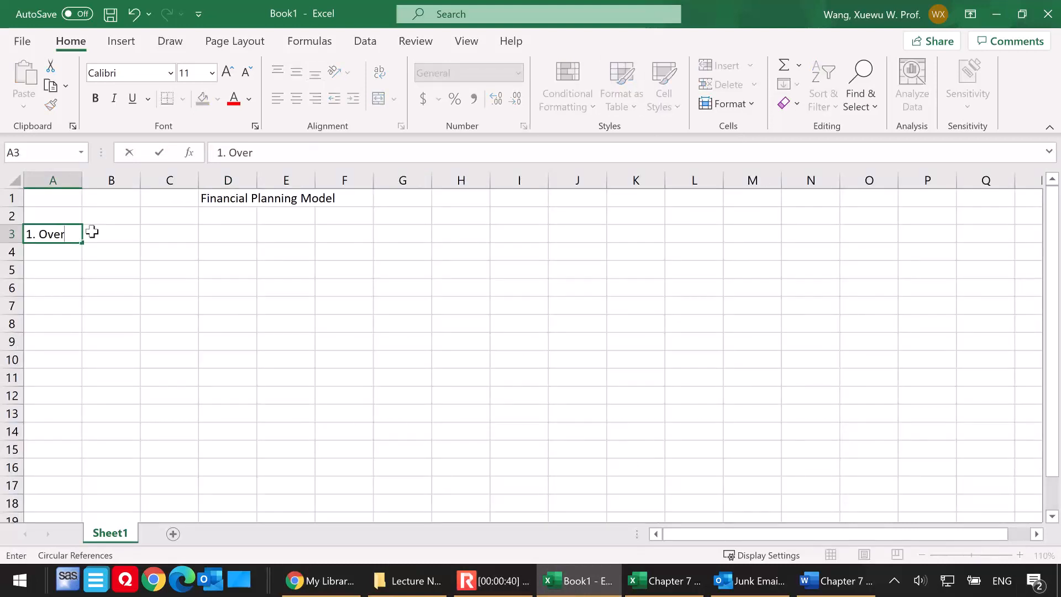
pyautogui.write('view:')
pyautogui.press('Return')
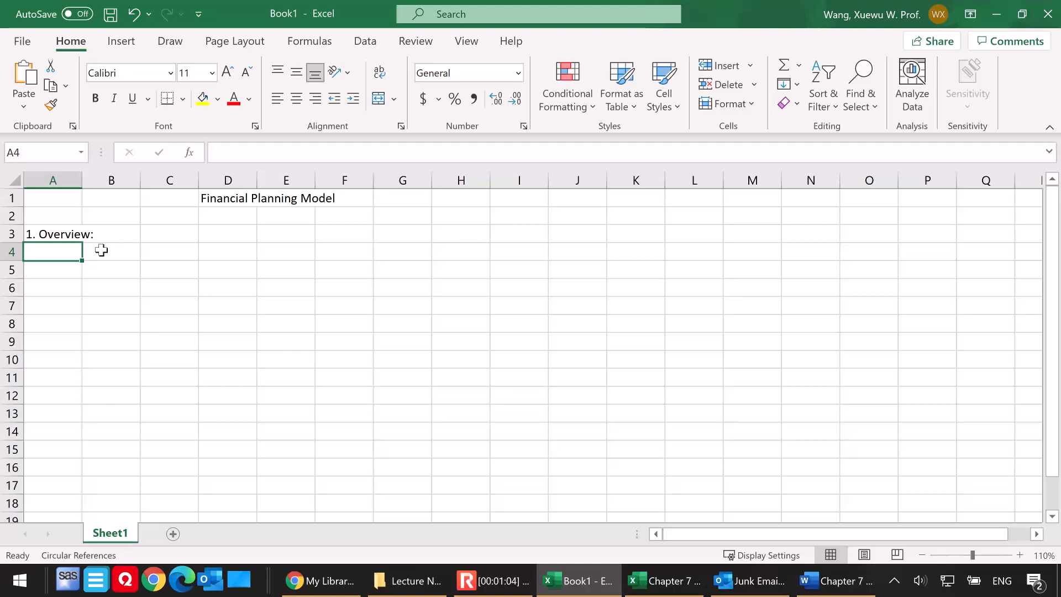
pyautogui.write('fianncial')
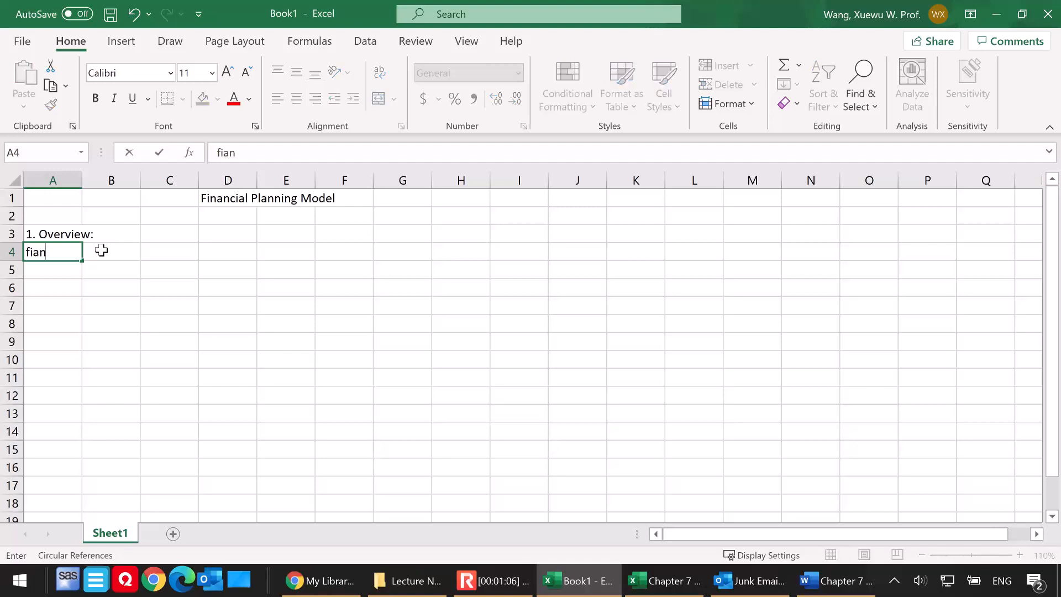
pyautogui.press('BackSpace')
pyautogui.press('BackSpace')
pyautogui.press('BackSpace')
pyautogui.press('BackSpace')
pyautogui.press('BackSpace')
pyautogui.press('BackSpace')
pyautogui.press('BackSpace')
pyautogui.press('BackSpace')
pyautogui.press('BackSpace')
pyautogui.press('BackSpace')
pyautogui.write('f')
pyautogui.press('BackSpace')
# Write the first overview point in A4: "1) build upon existing financial statements: income statement, balance sheet"
pyautogui.write('1) build ')
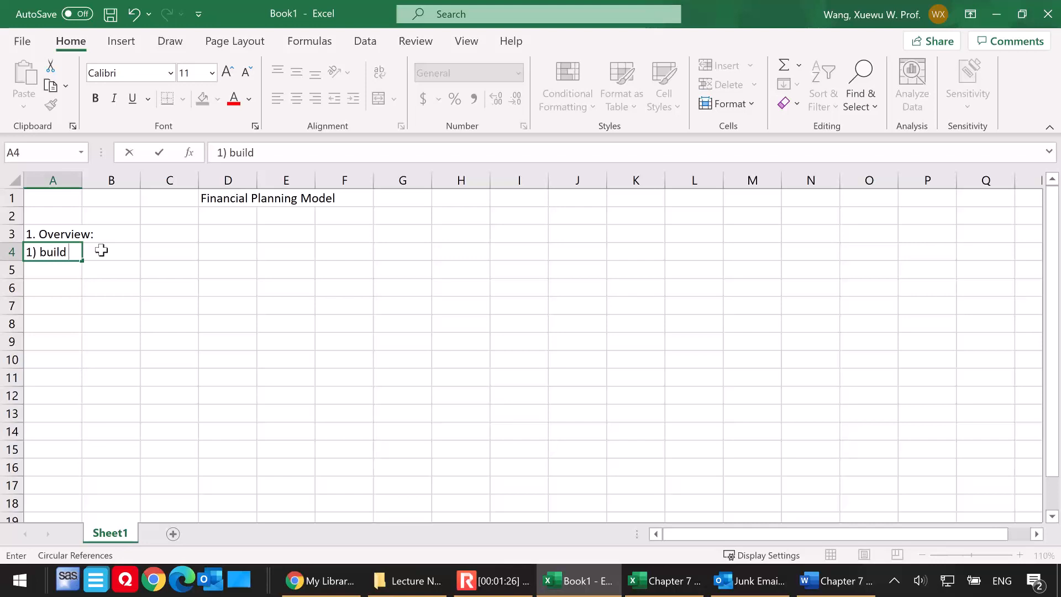
pyautogui.write('upon existing financia')
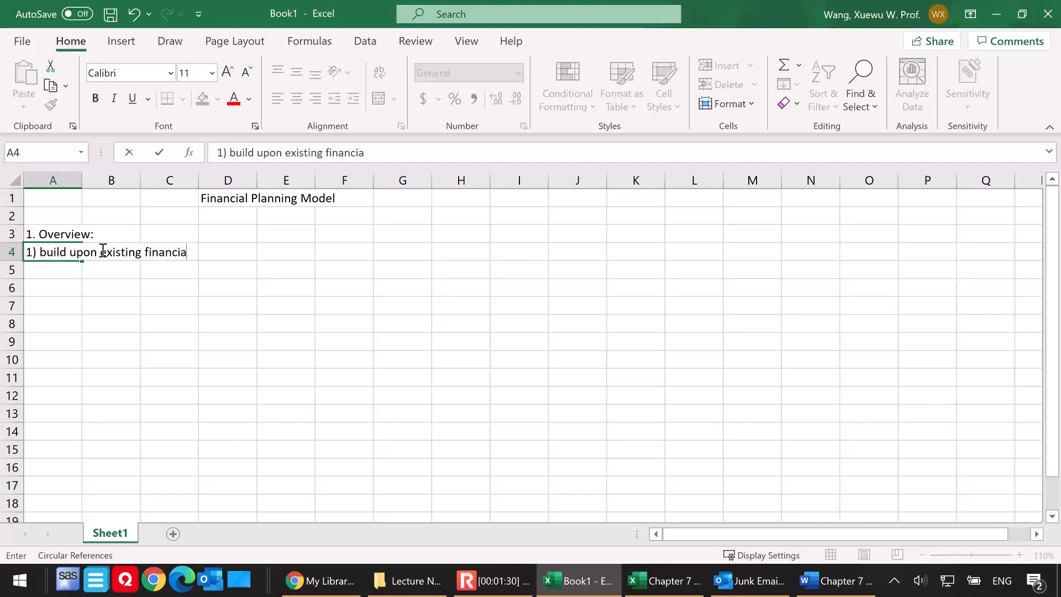
pyautogui.write('l statements:')
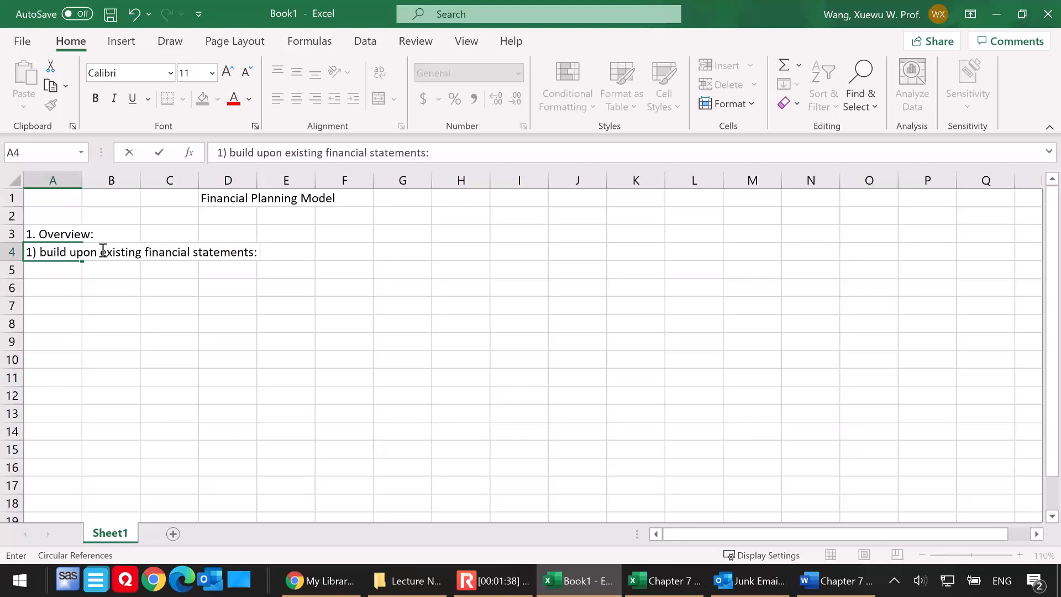
pyautogui.write('income stat')
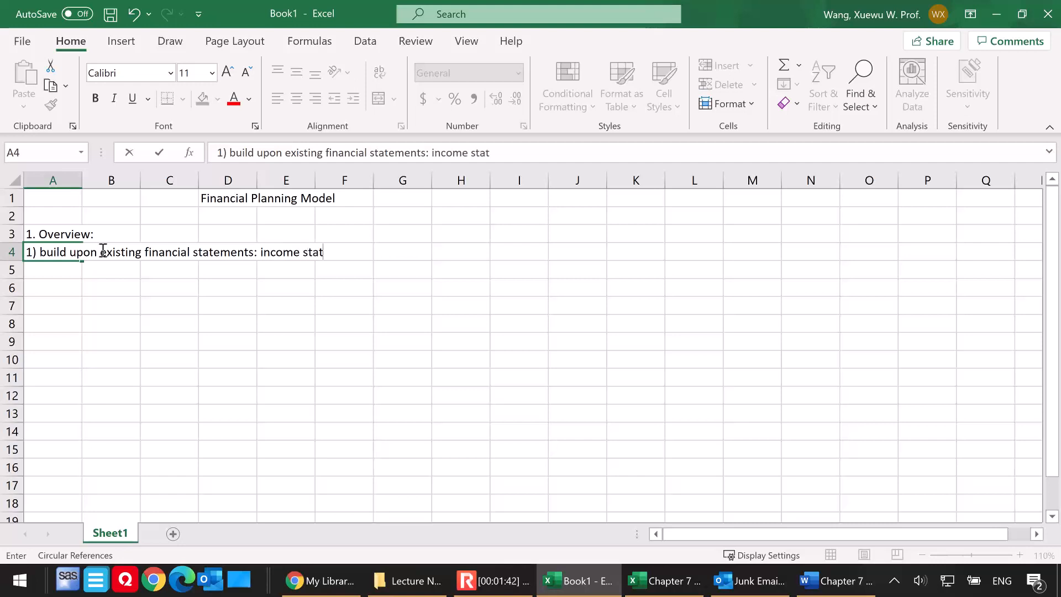
pyautogui.write('ement, balan')
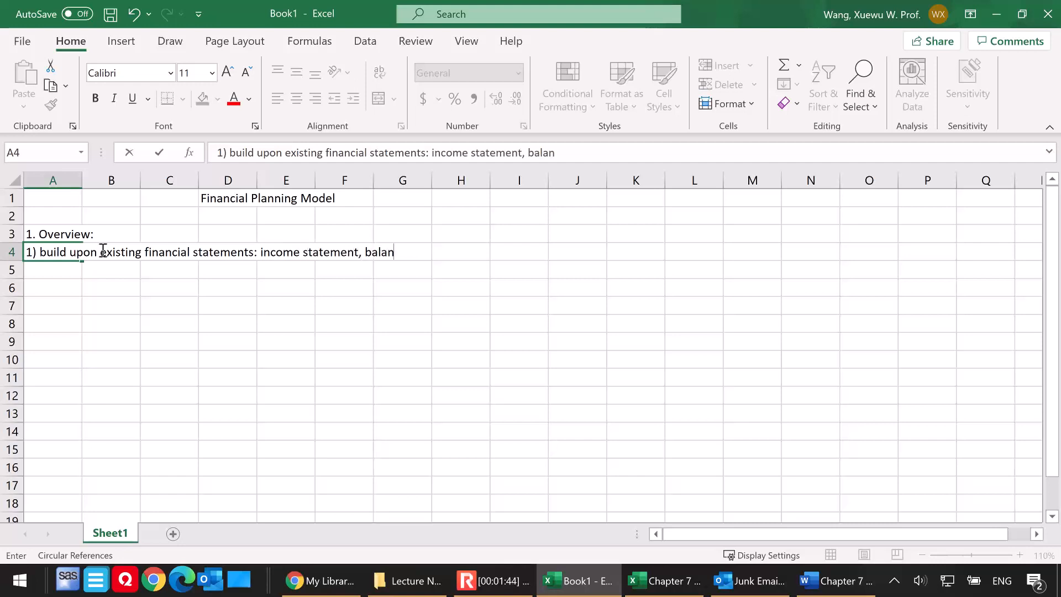
pyautogui.write('ce sheet')
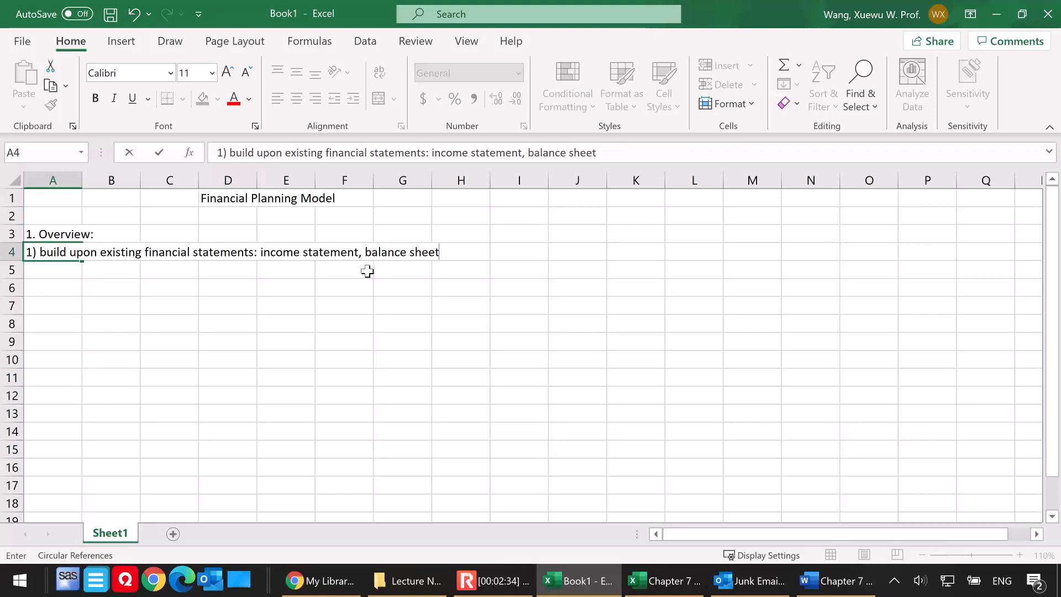
# Write the second overview point in A5: "2)make two sets of assumptions: 1) value driver set; 2) financial policy."
pyautogui.click(56, 271)
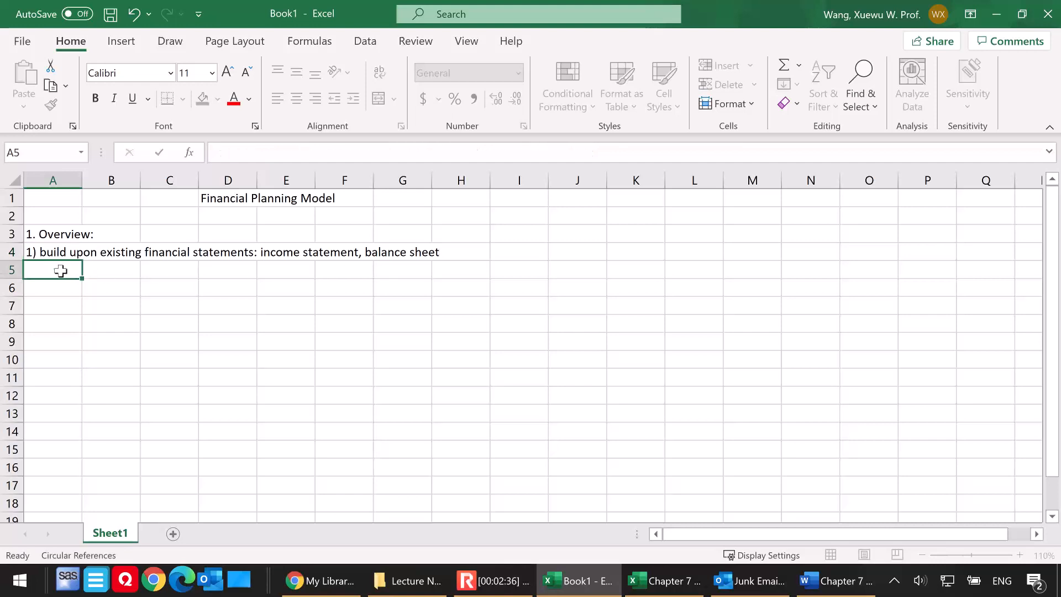
pyautogui.write('2)')
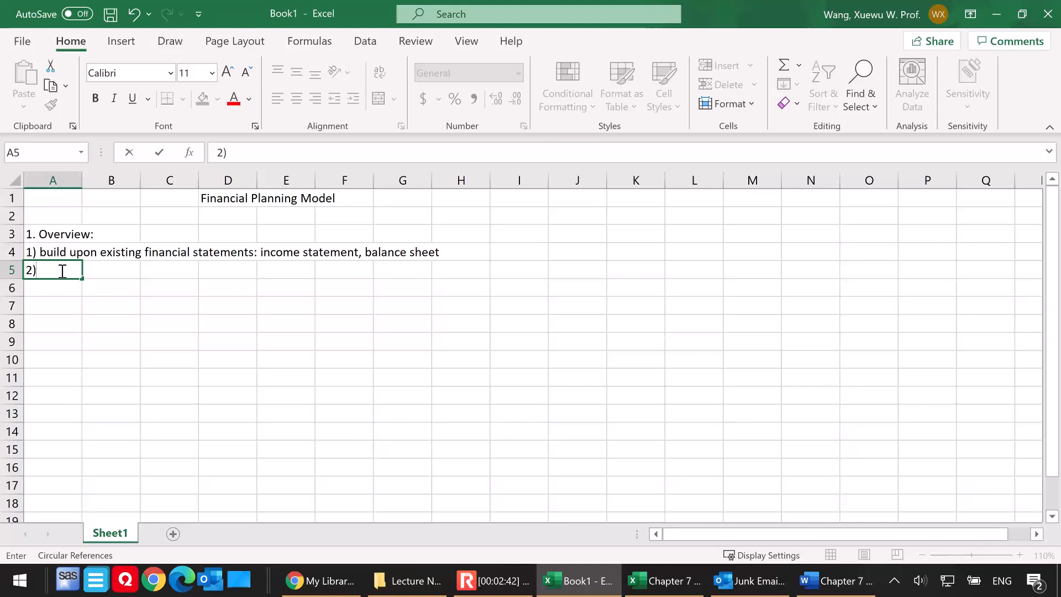
pyautogui.write('make two s')
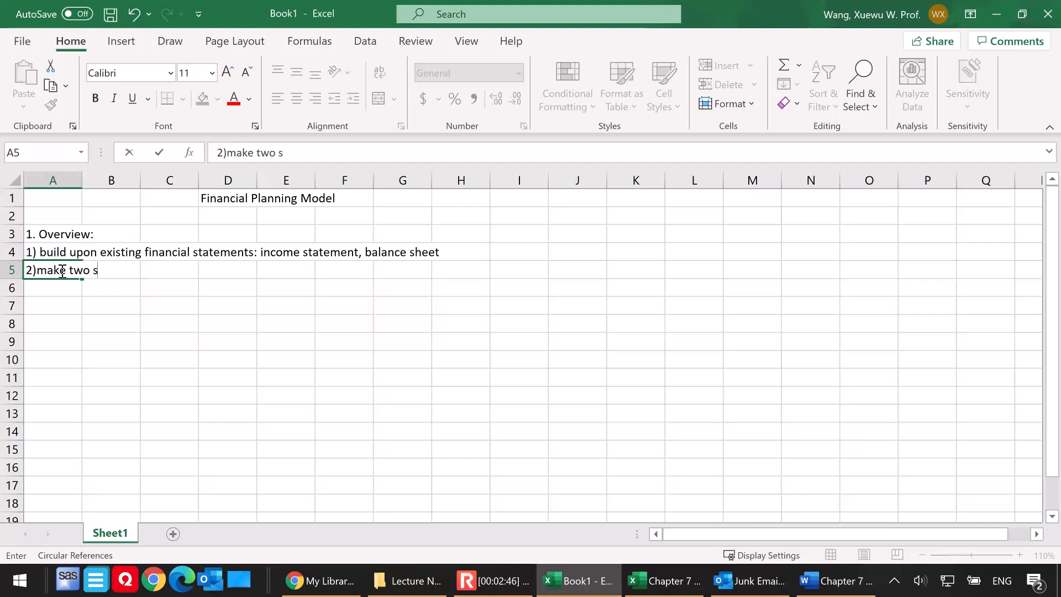
pyautogui.write('ets of assumptions:')
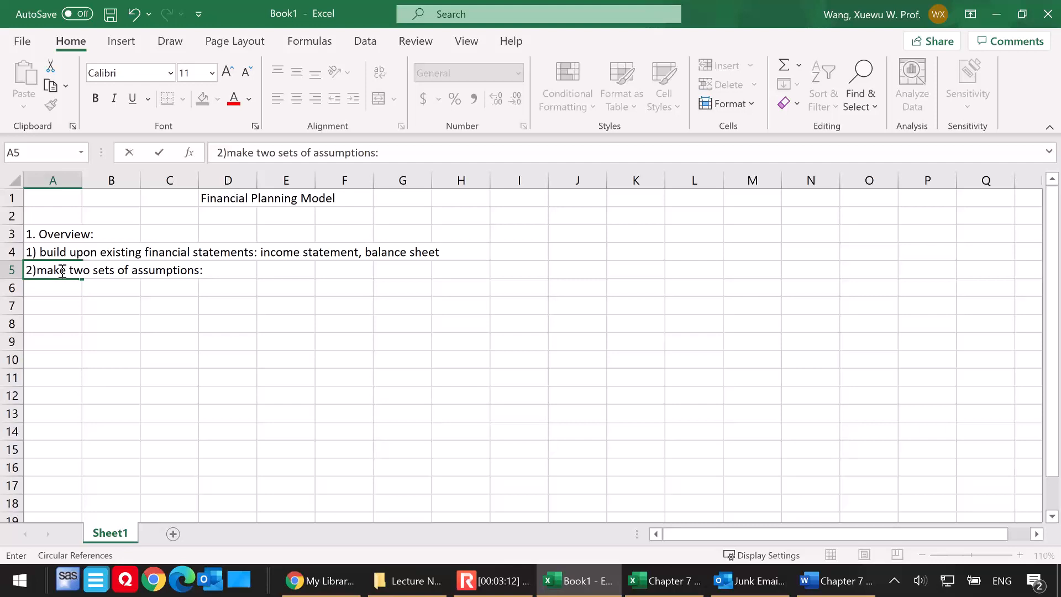
pyautogui.write('1) value driver set')
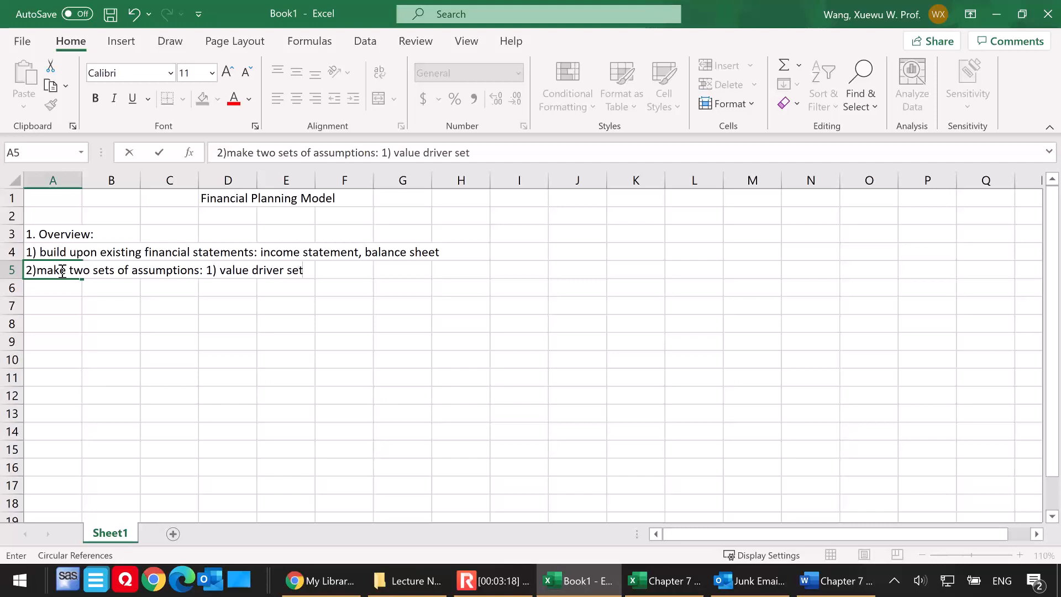
pyautogui.write('; 2) financi')
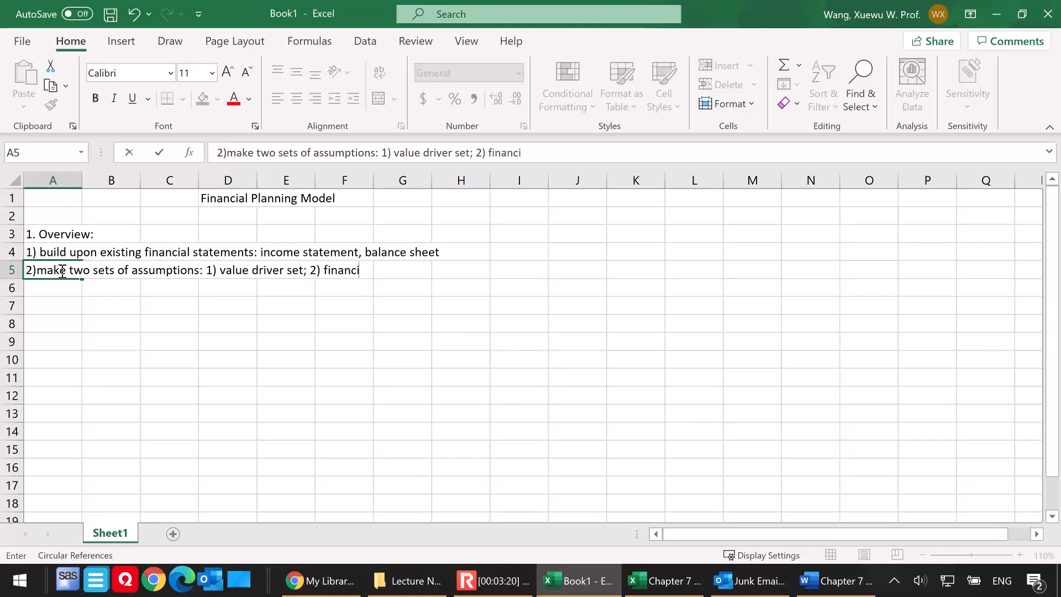
pyautogui.write('al ploc')
pyautogui.press('BackSpace')
pyautogui.press('BackSpace')
pyautogui.press('BackSpace')
pyautogui.write('ol')
pyautogui.press('BackSpace')
pyautogui.write('licy.')
pyautogui.press('Return')
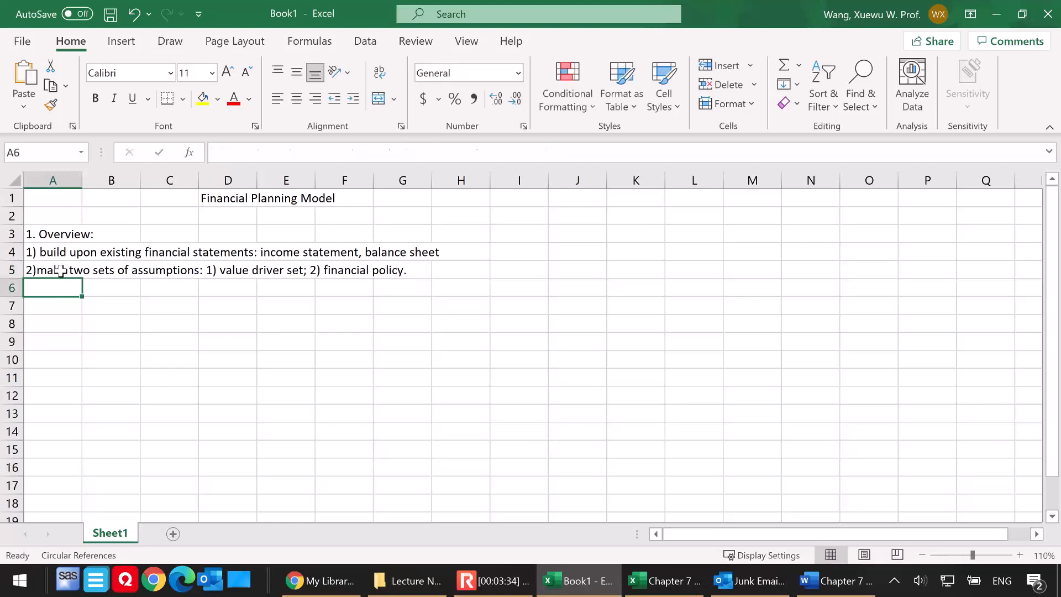
# Write the third overview point in A6: "3) forecast the financial statements in the near future"
pyautogui.write('3)')
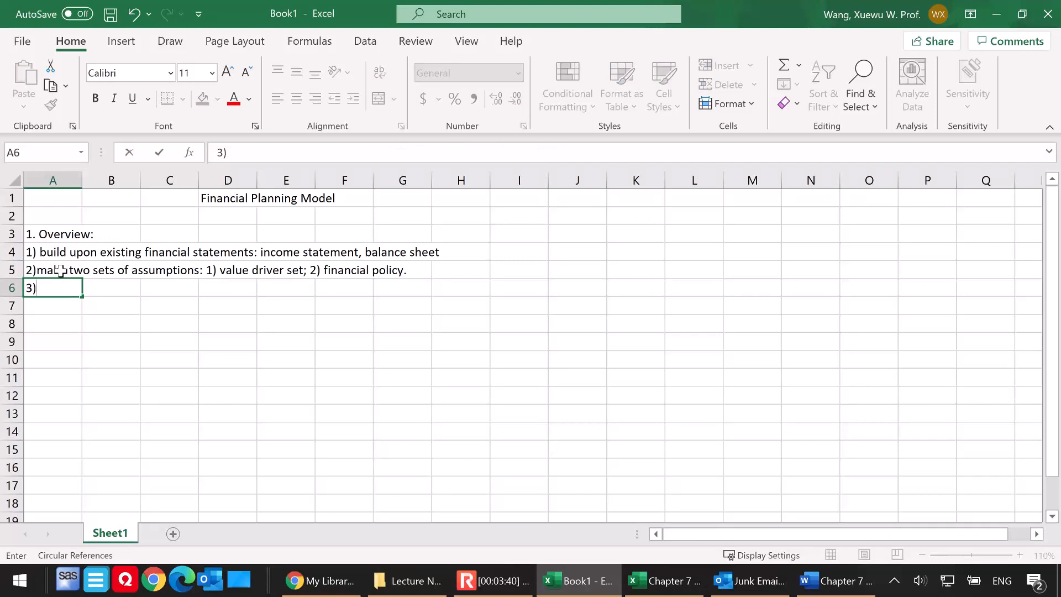
pyautogui.write(' forecast the financial statements in the near future')
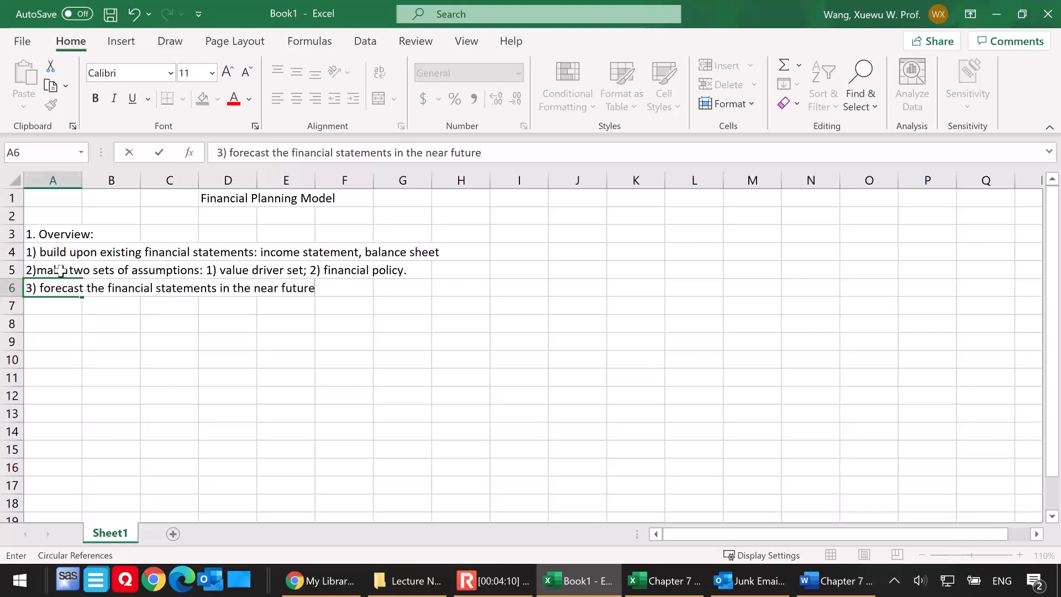
# Write the fourth overview point in A7: "4) Calculate the free cash flows to the firm, and perform the FCFF valuation"
pyautogui.click(63, 308)
pyautogui.write('4)')
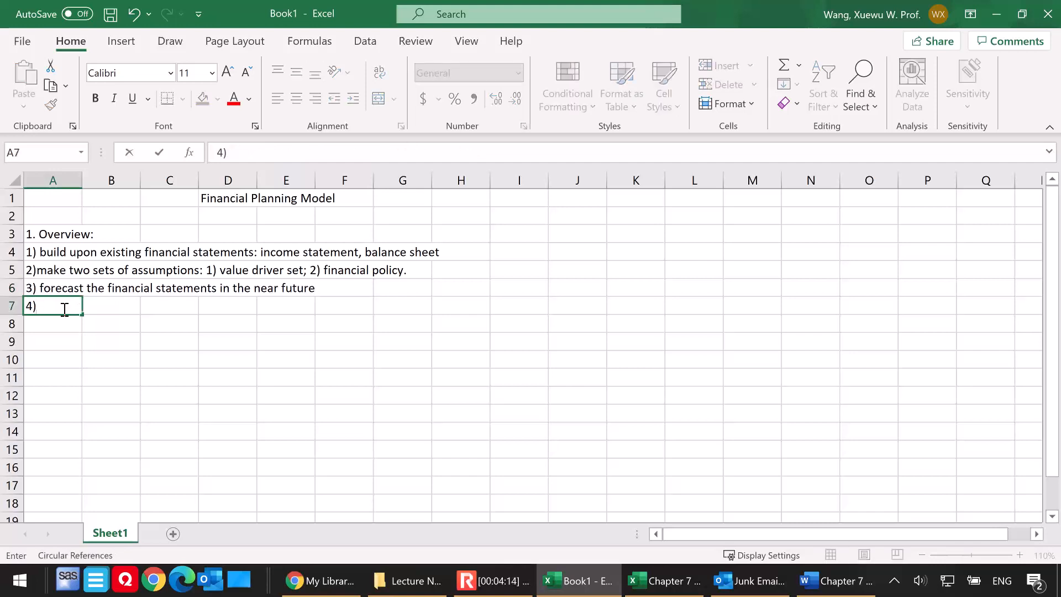
pyautogui.write(' Calculate the free cash flows to the firm')
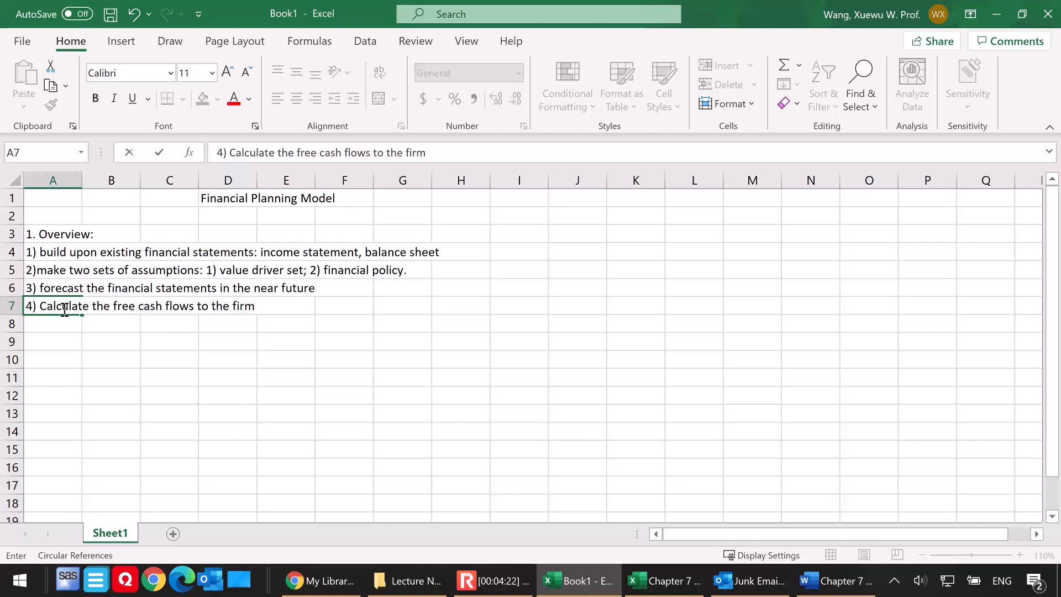
pyautogui.write(', and perform the FCFF valuation a')
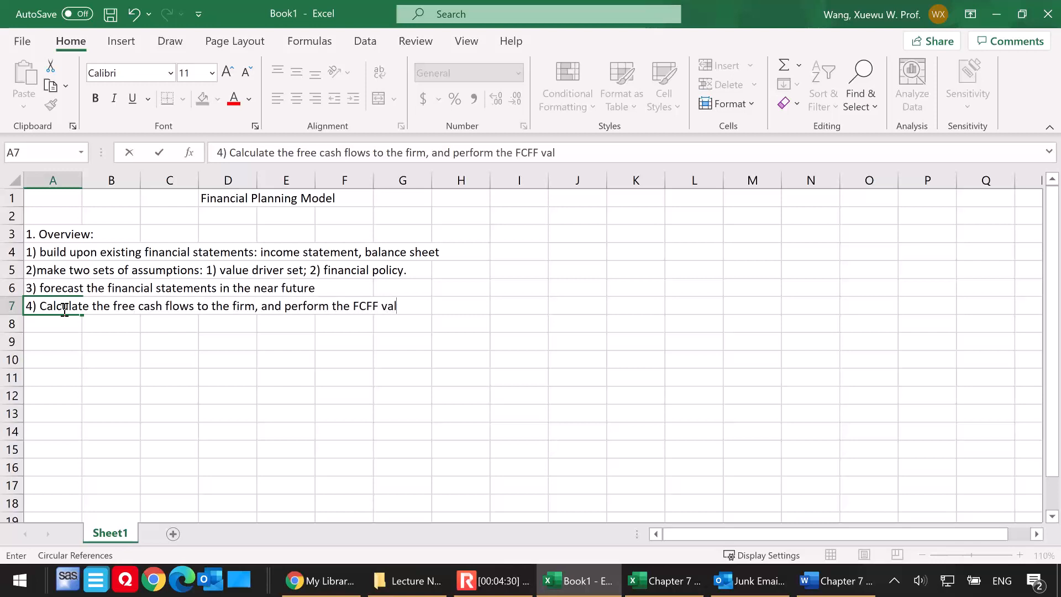
pyautogui.press('BackSpace')
pyautogui.press('BackSpace')
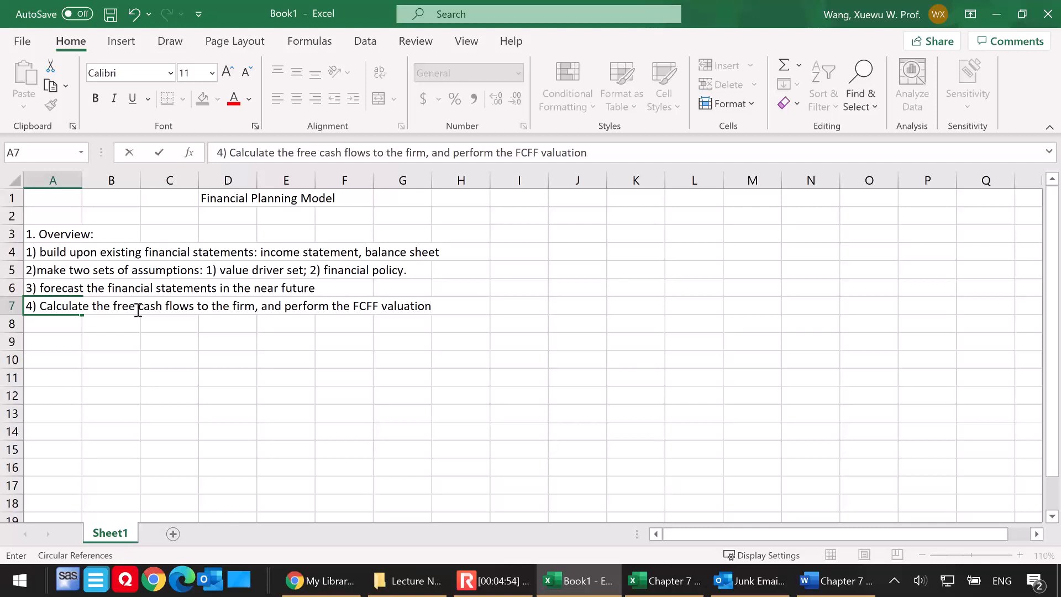
# Write the fifth overview point in A8, correctly spelled as "5) sensitivity analysis"
pyautogui.click(62, 325)
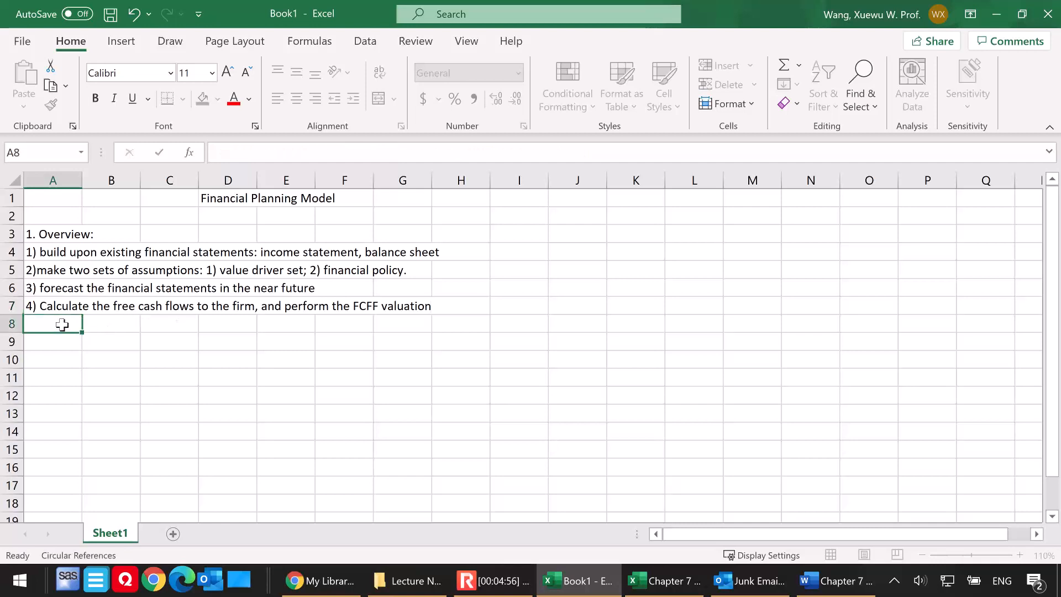
pyautogui.write('5')
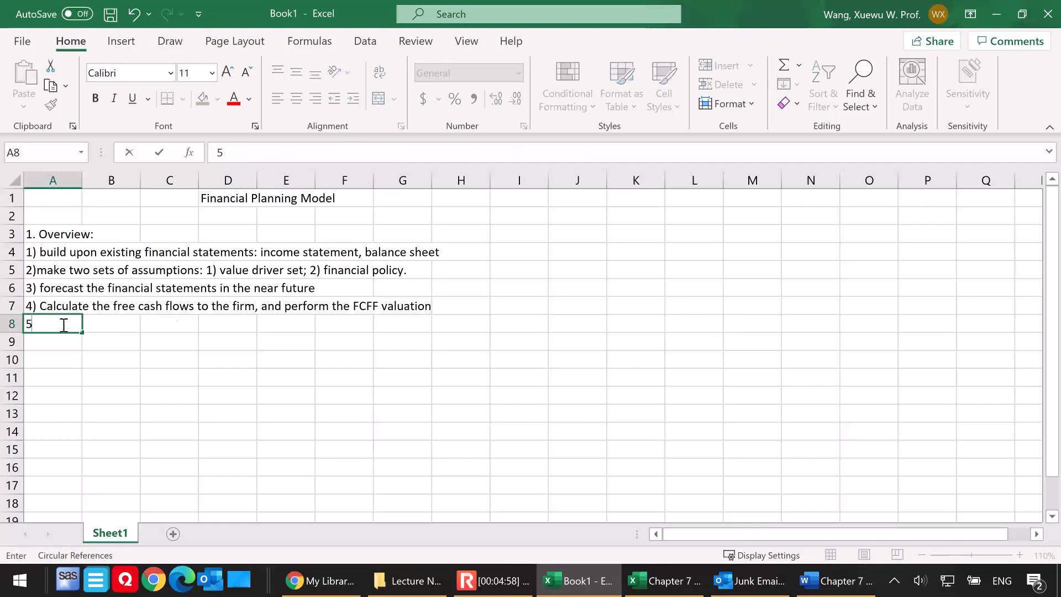
pyautogui.write(') sensiticity analysis')
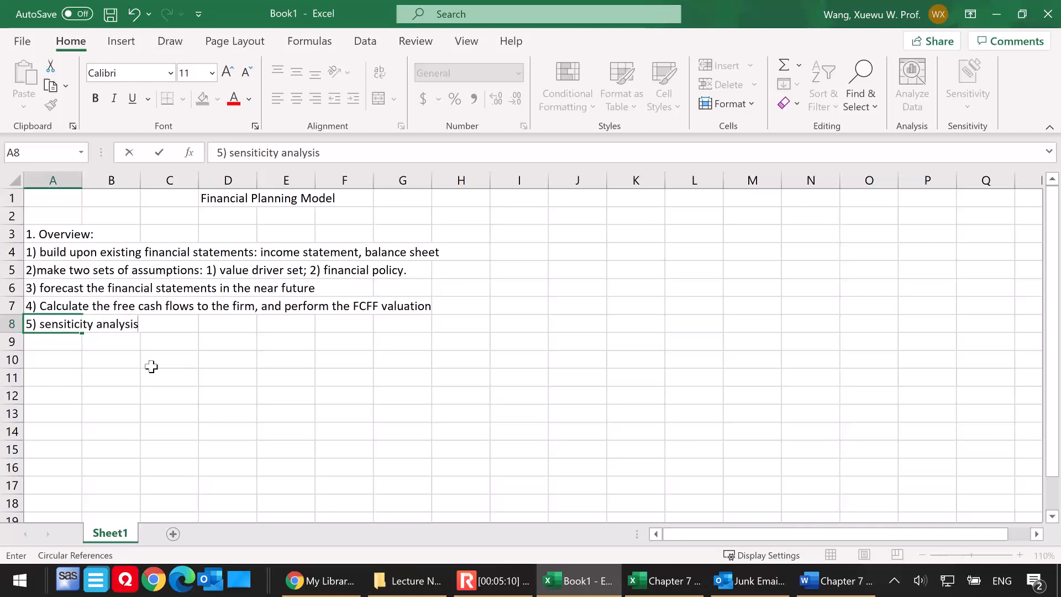
pyautogui.doubleClick(73, 325)
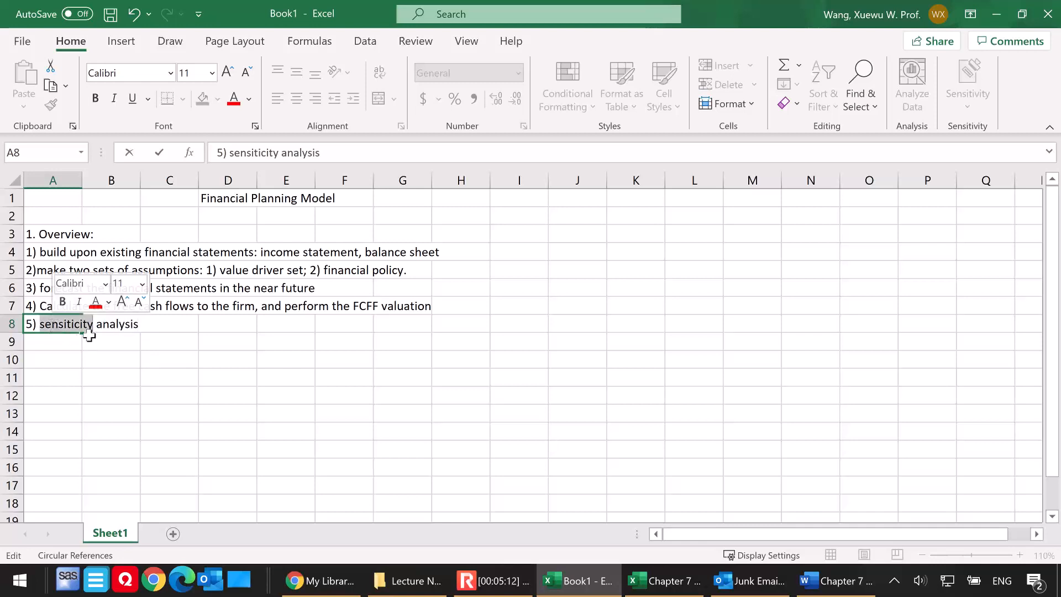
pyautogui.click(79, 325)
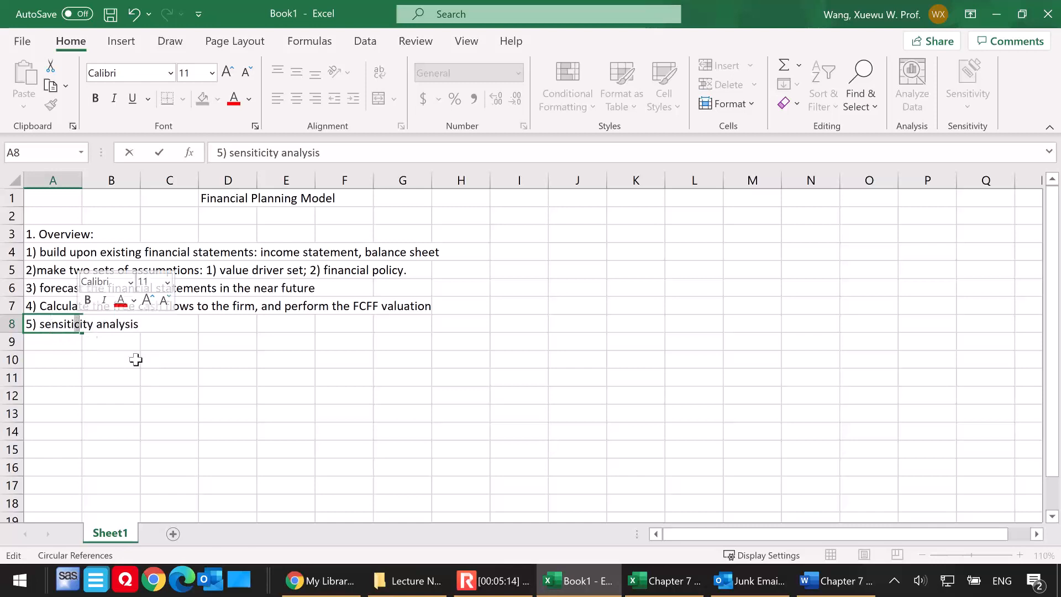
pyautogui.press('BackSpace')
pyautogui.write('v')
pyautogui.press('Return')
# Enter the section heading "Getting ready in Excel:" in cell A10, leaving row 9 blank
pyautogui.click(48, 357)
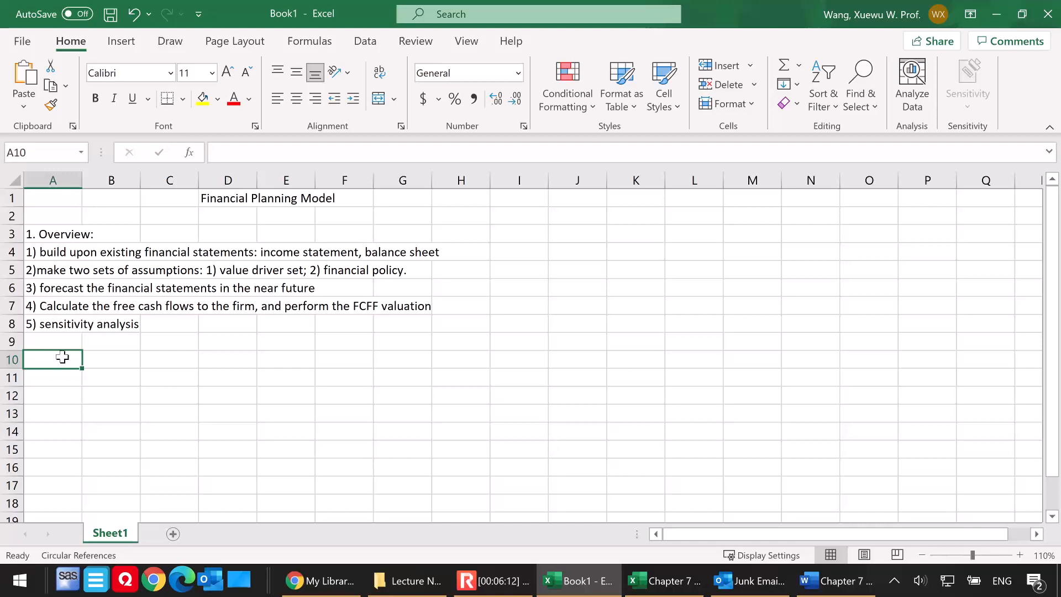
pyautogui.write('Gen')
pyautogui.press('BackSpace')
pyautogui.write('tting ready')
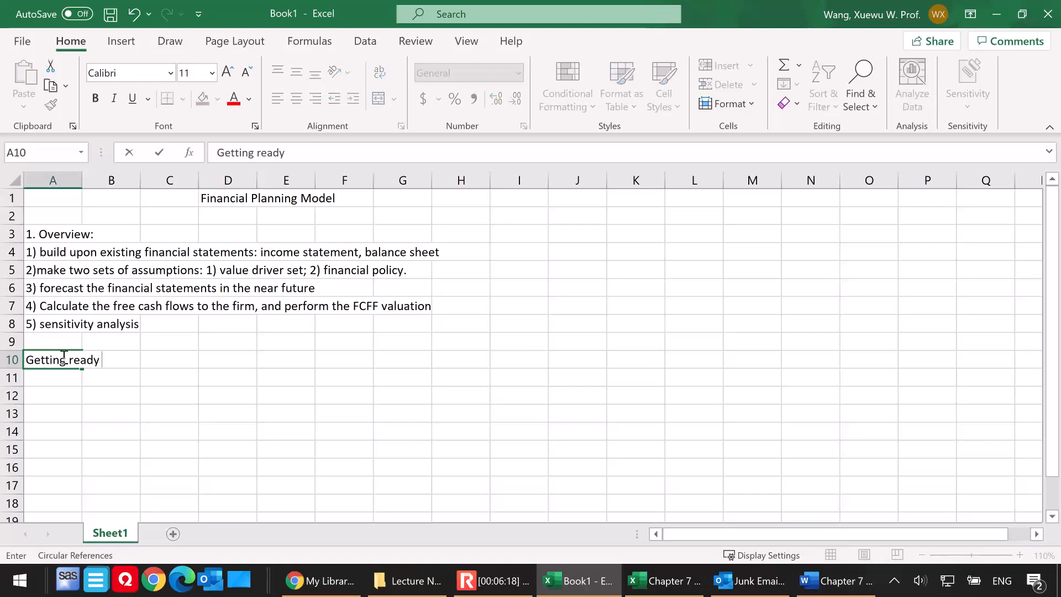
pyautogui.write(' in Excel:')
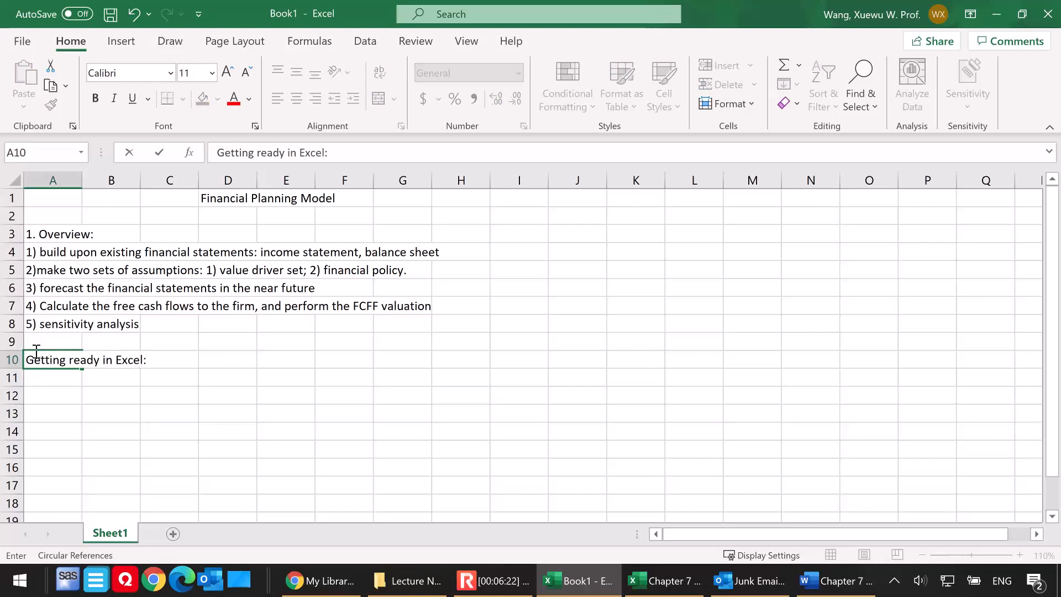
pyautogui.click(48, 375)
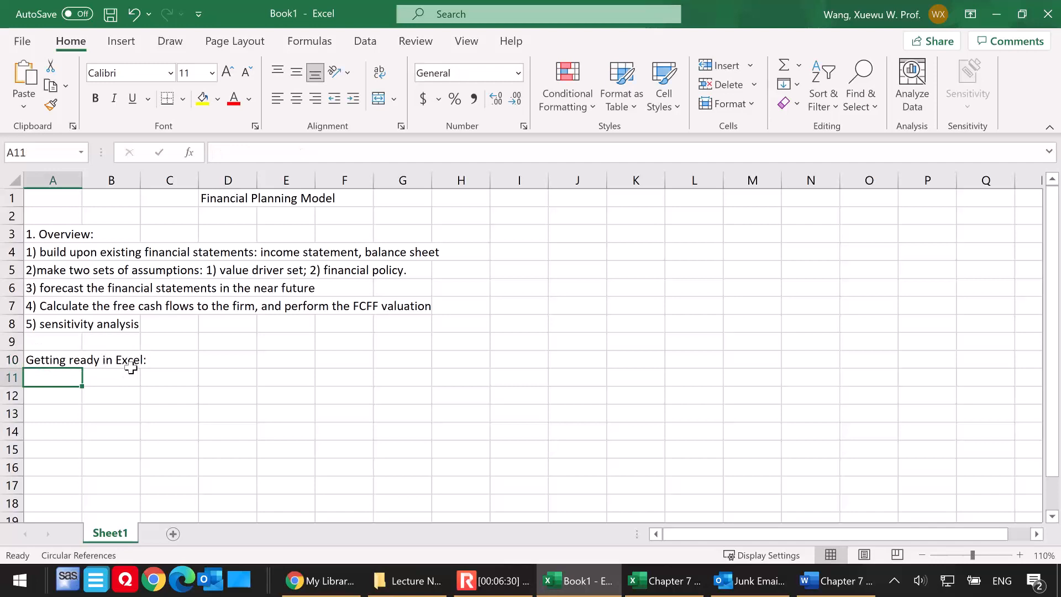
# Write the first preparation note in A11: "need to use circular reference and iterative calculations to solve the financial planning model."
pyautogui.write('need to use ')
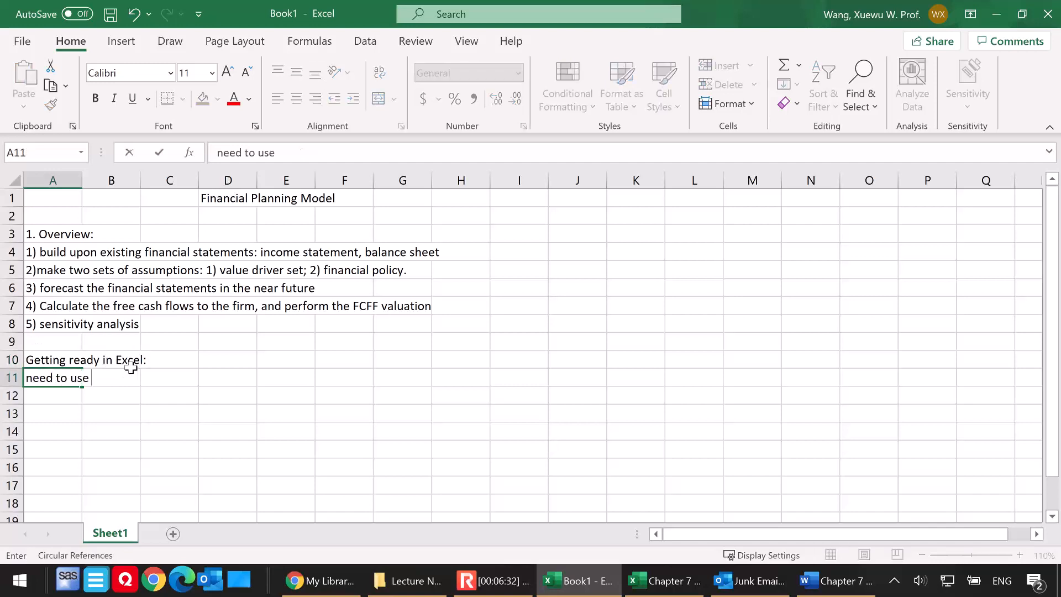
pyautogui.write('circular reference and ')
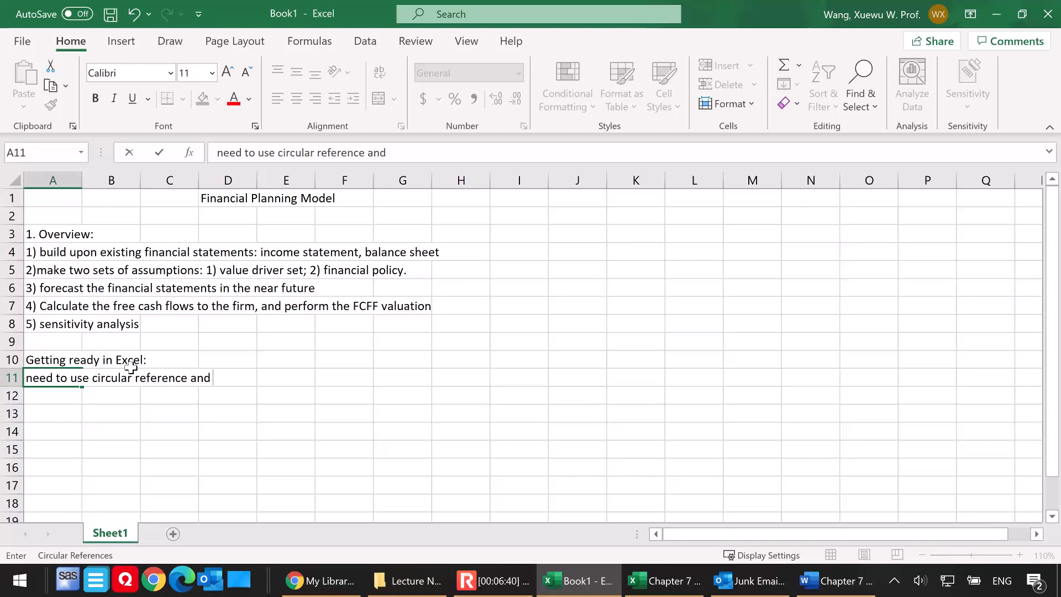
pyautogui.write('iterative calculations to so')
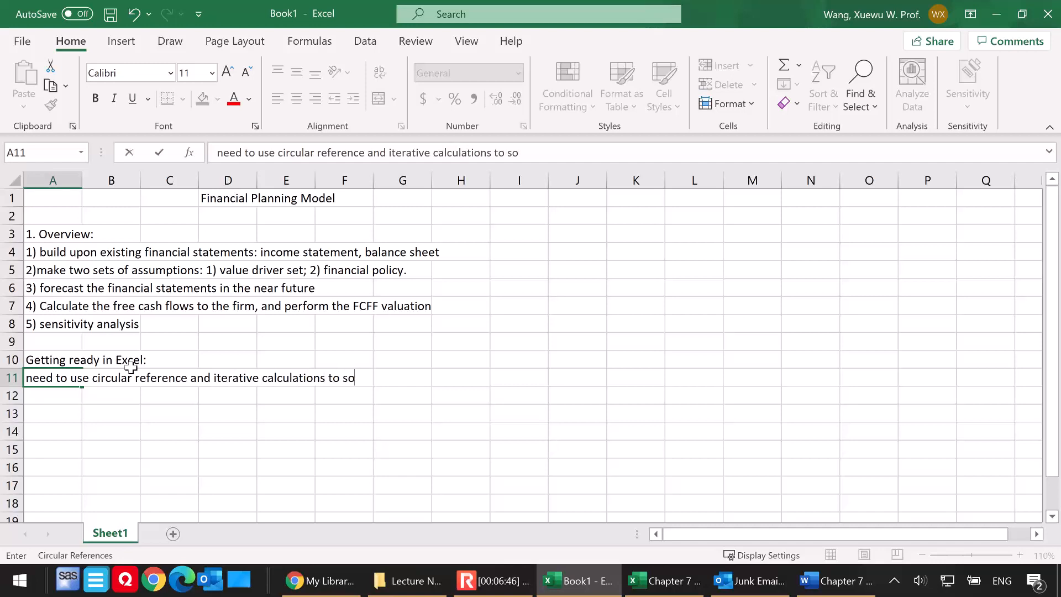
pyautogui.write('lve the financial pl')
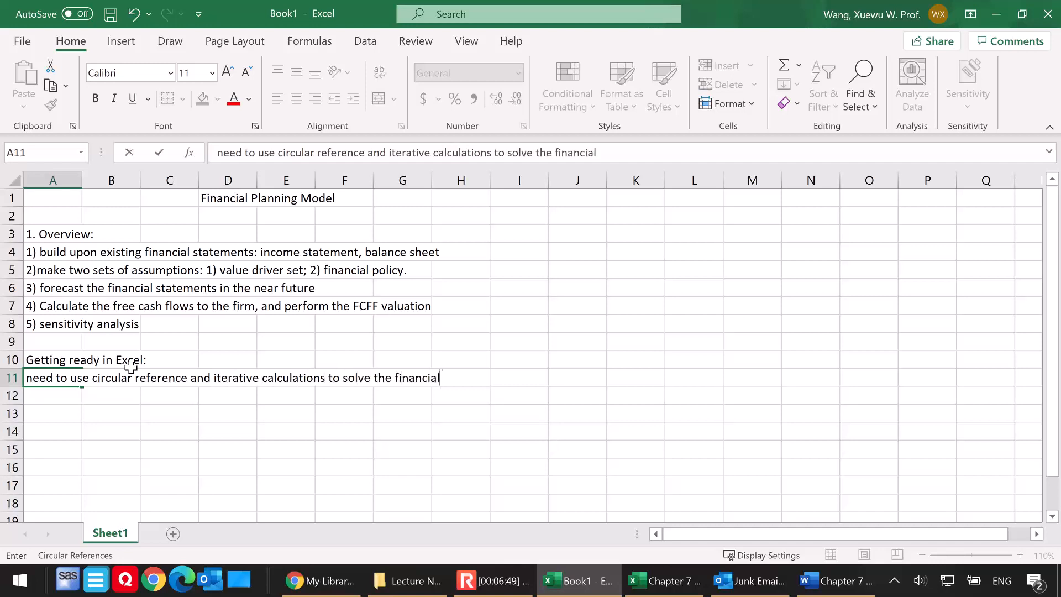
pyautogui.write('ing model.')
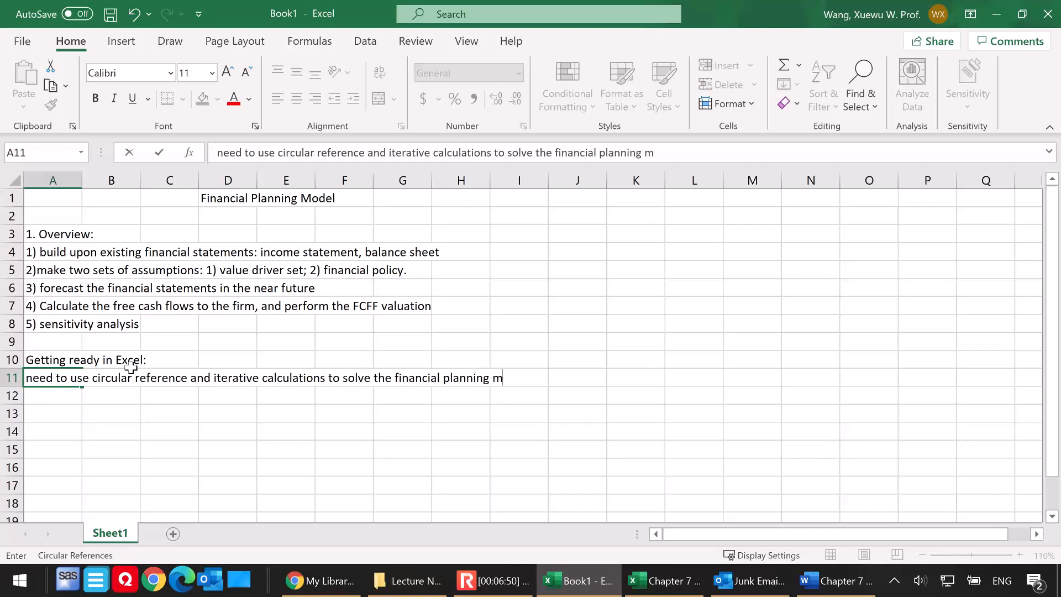
# Write the second preparation note in A12: "Need to enable iterative calculation:"
pyautogui.click(54, 399)
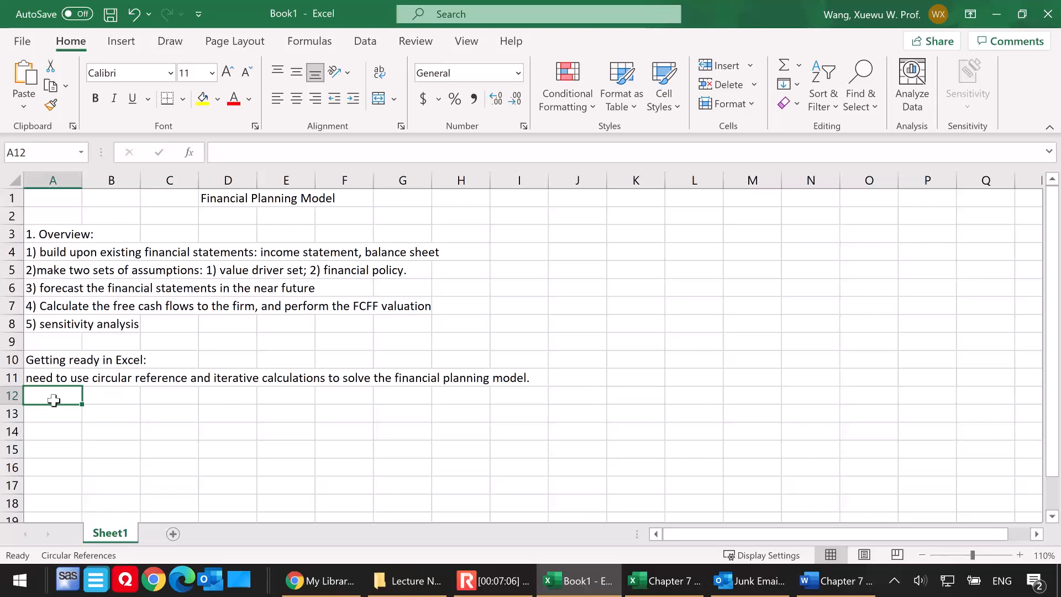
pyautogui.write('Need')
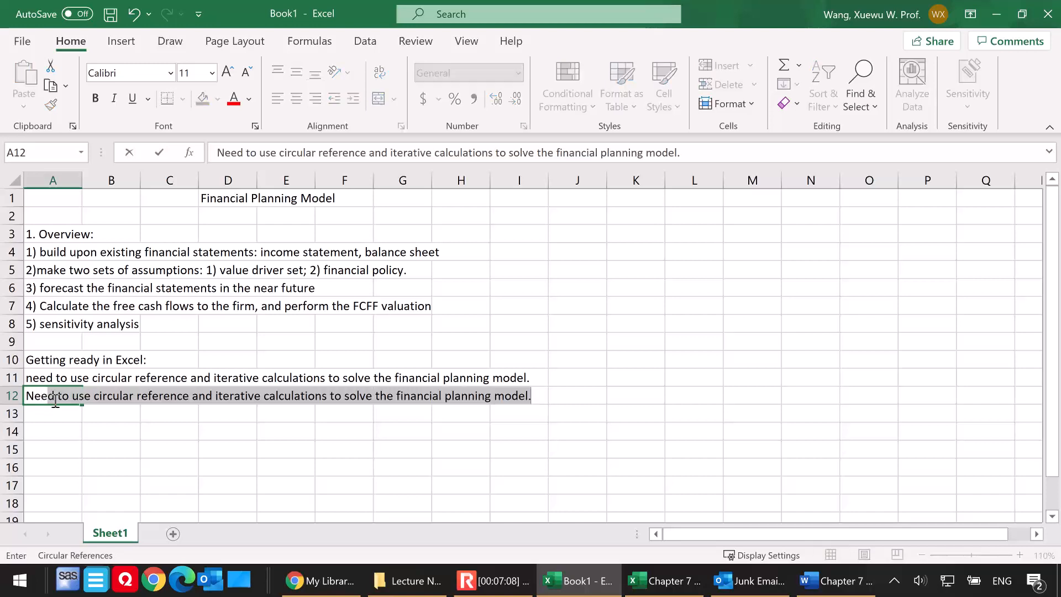
pyautogui.write(' to enable')
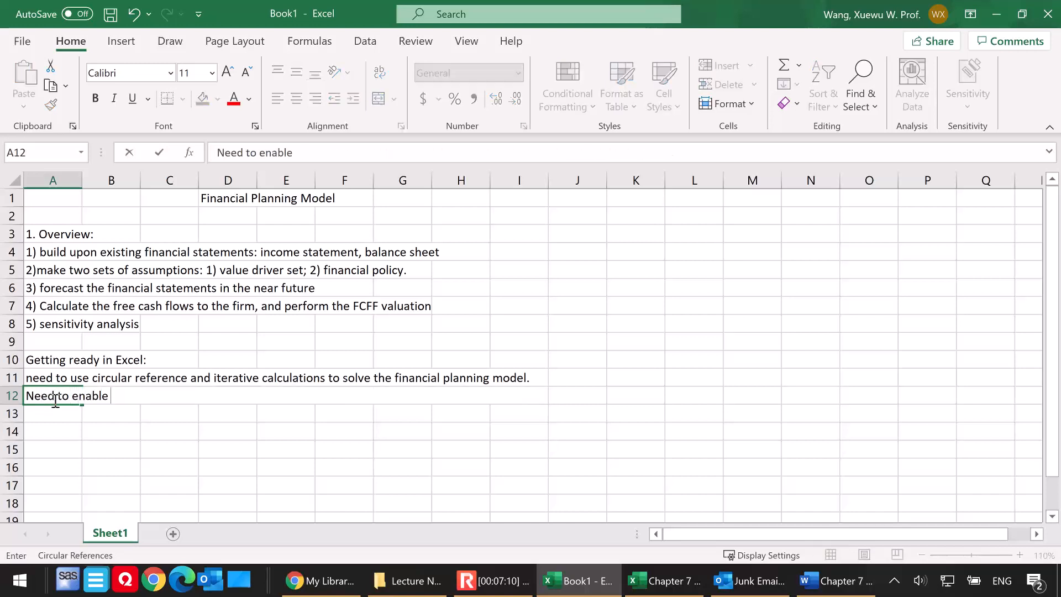
pyautogui.write(' iterative calculation:')
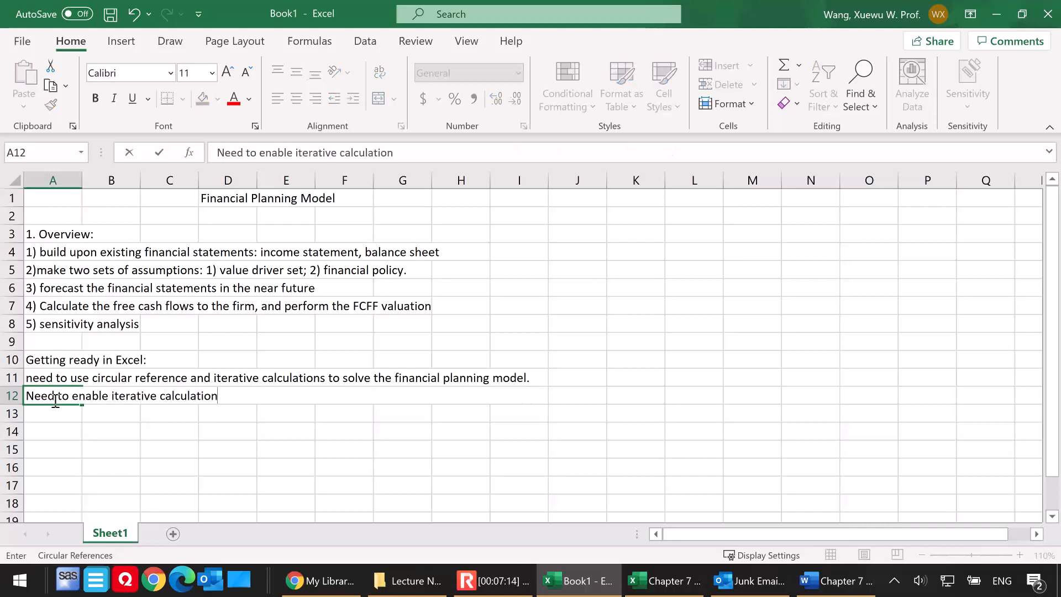
pyautogui.click(98, 429)
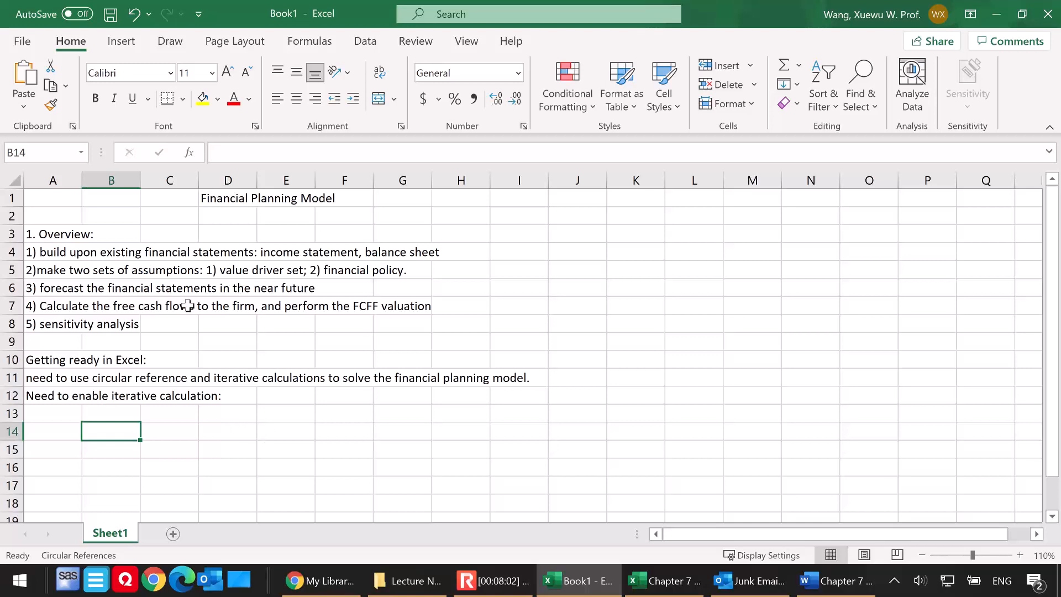
# Enable iterative calculation in the formula calculation options, keeping 100 maximum iterations and a 0.001 maximum change
pyautogui.click(23, 41)
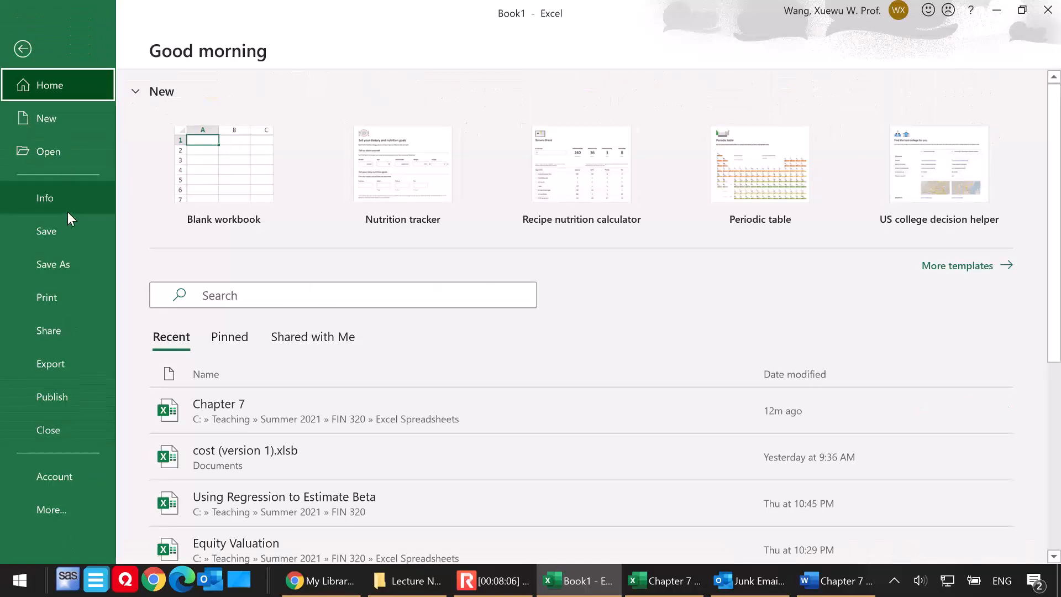
pyautogui.click(68, 513)
pyautogui.click(165, 544)
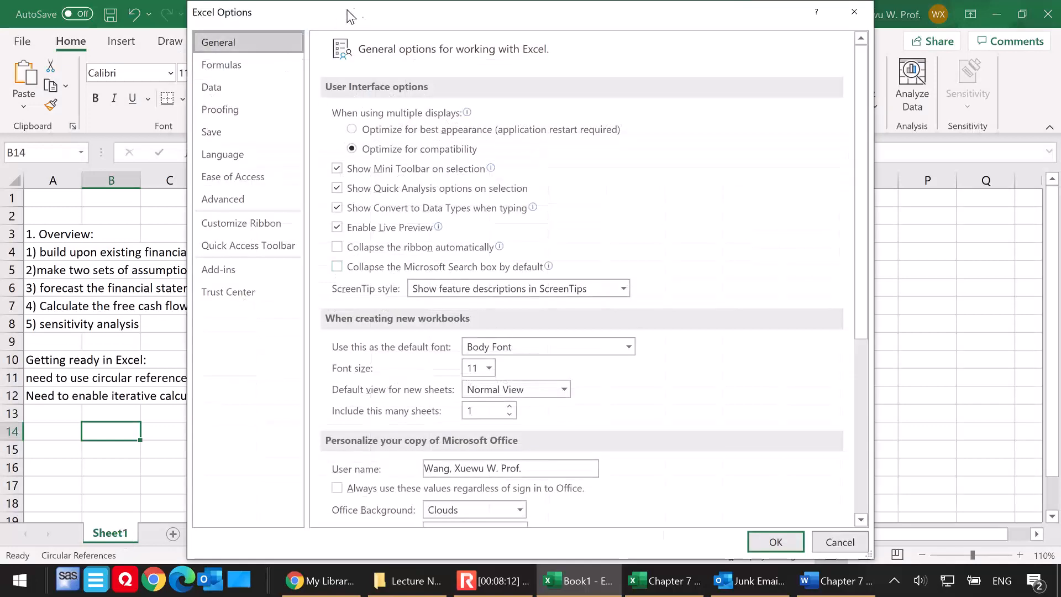
pyautogui.click(238, 67)
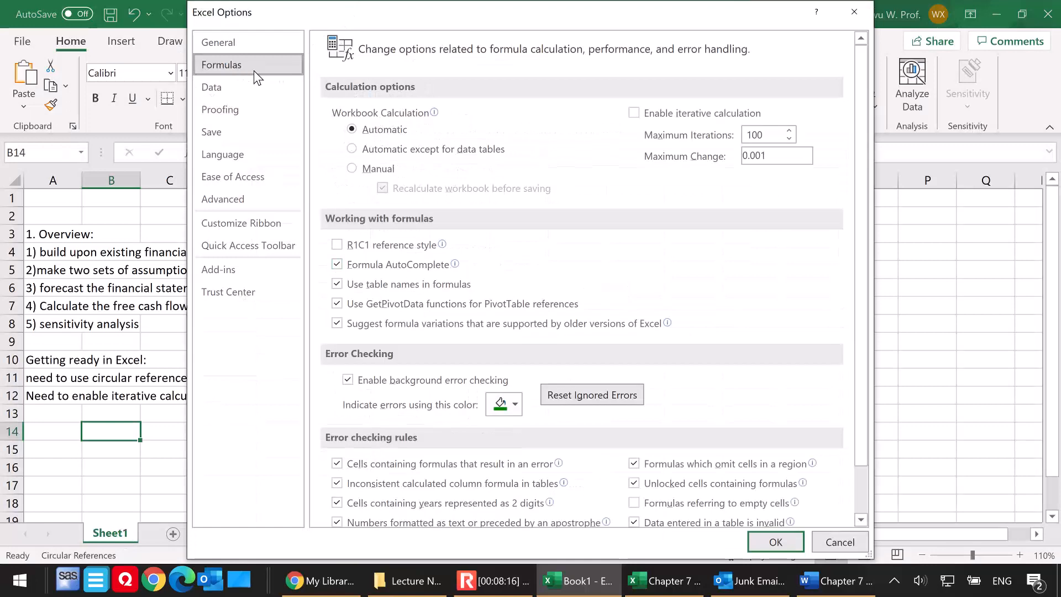
pyautogui.click(232, 41)
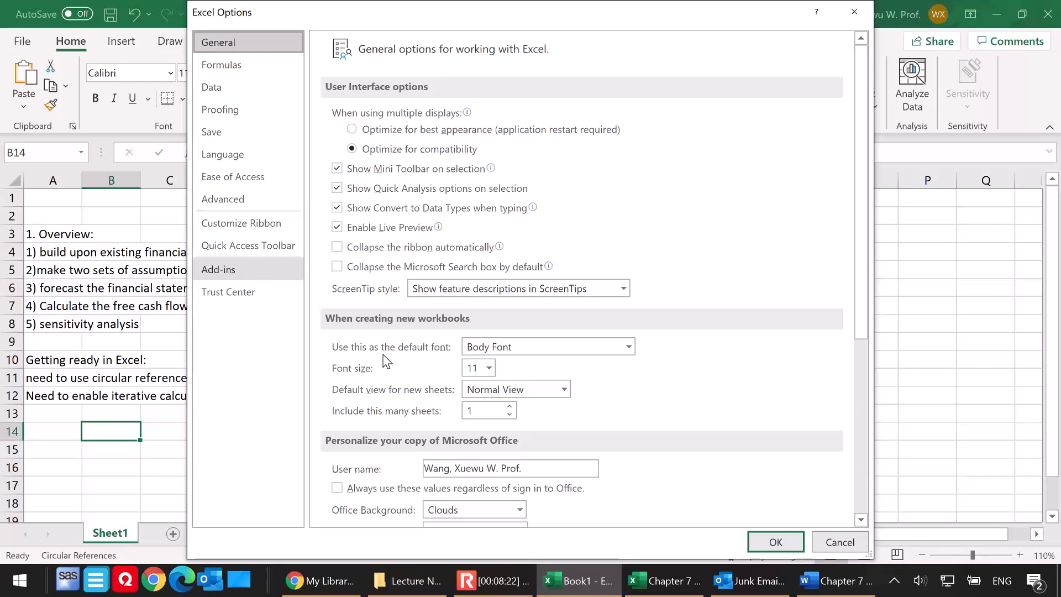
pyautogui.click(230, 267)
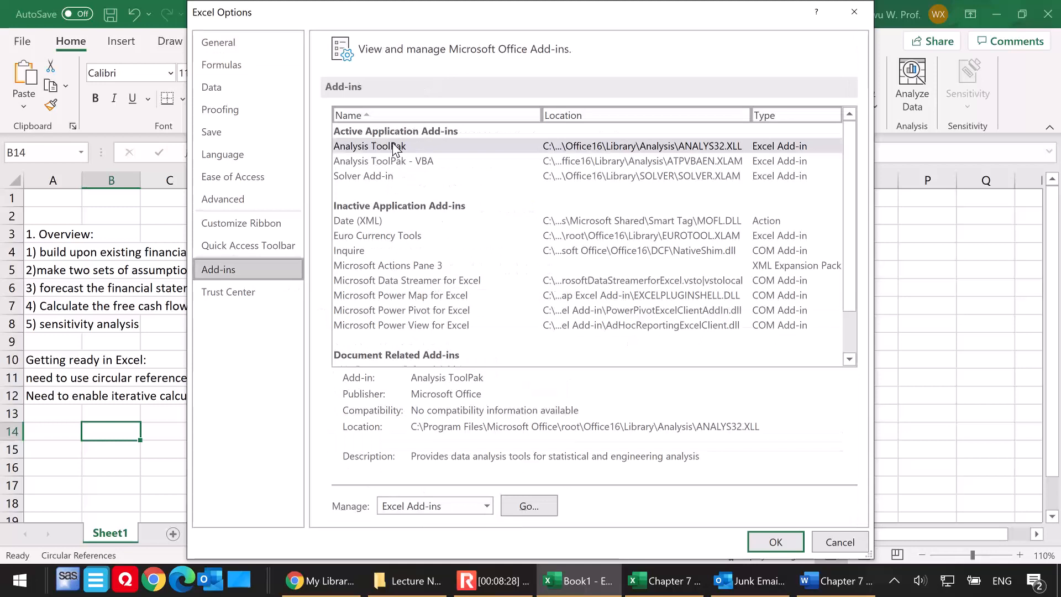
pyautogui.click(240, 71)
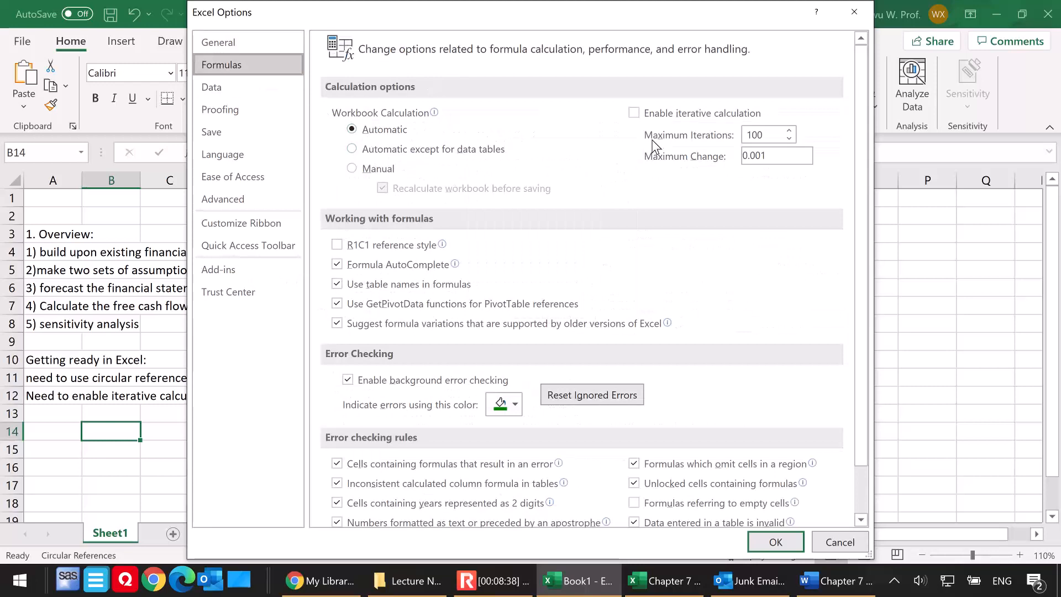
pyautogui.click(635, 113)
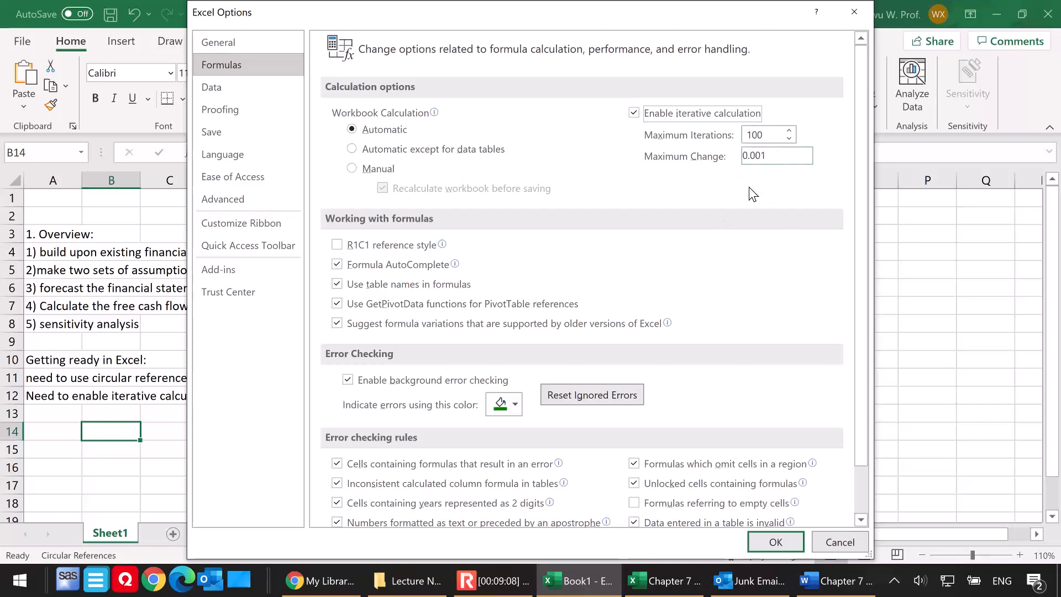
pyautogui.click(771, 541)
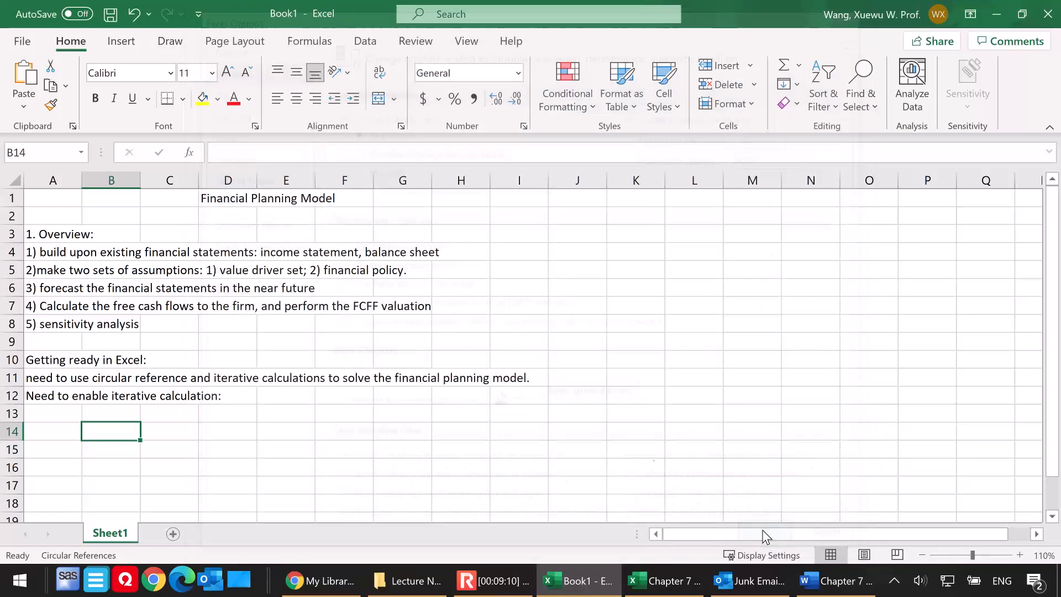
# Write the instruction in B13: "File - Options - Excel options: Formula - Check the box for "Enable Iterative Calculation"."
pyautogui.click(174, 421)
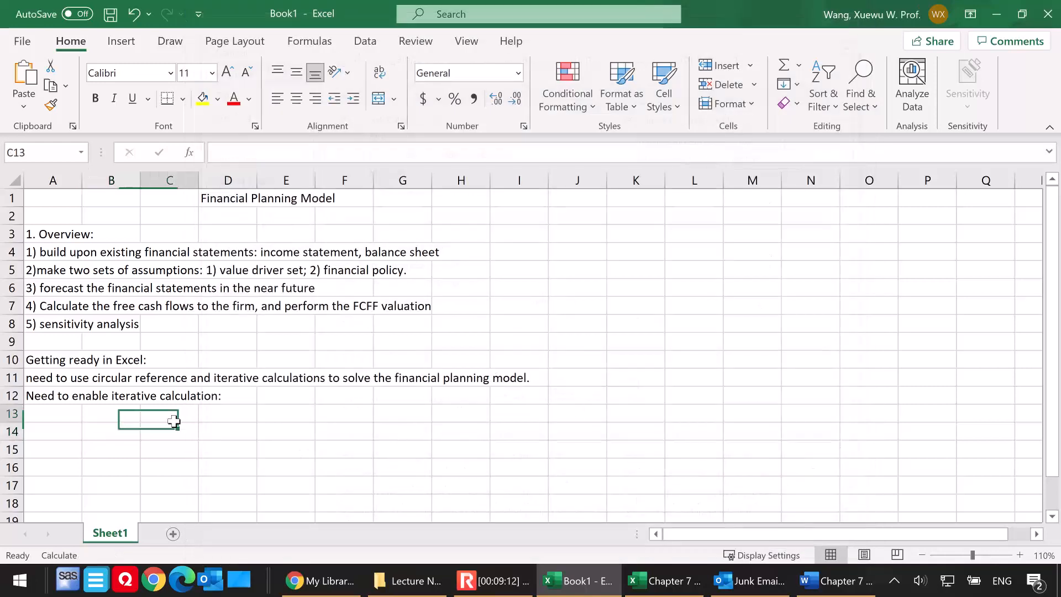
pyautogui.click(108, 413)
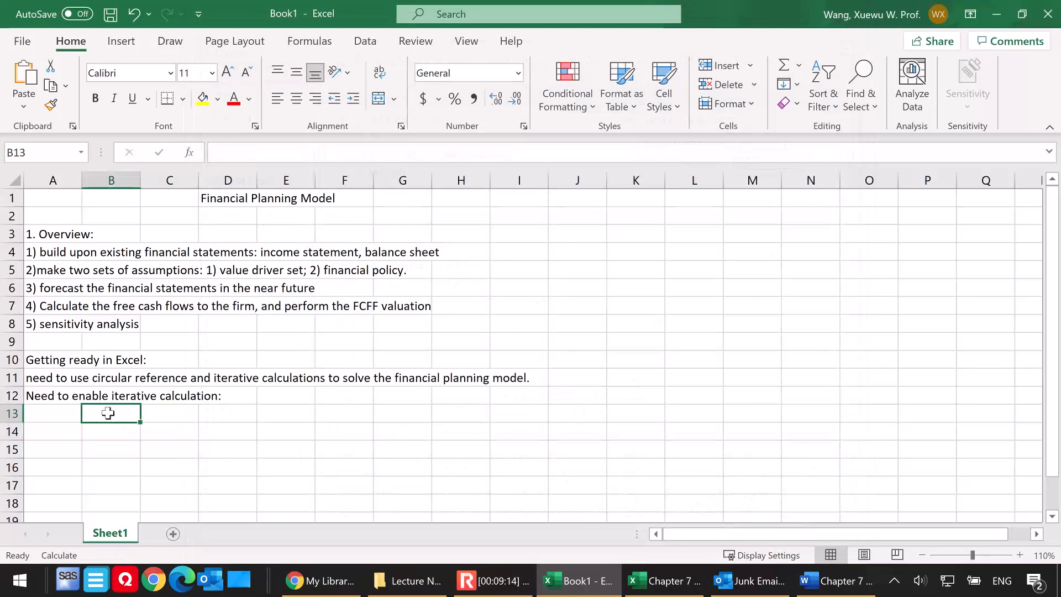
pyautogui.write('File -')
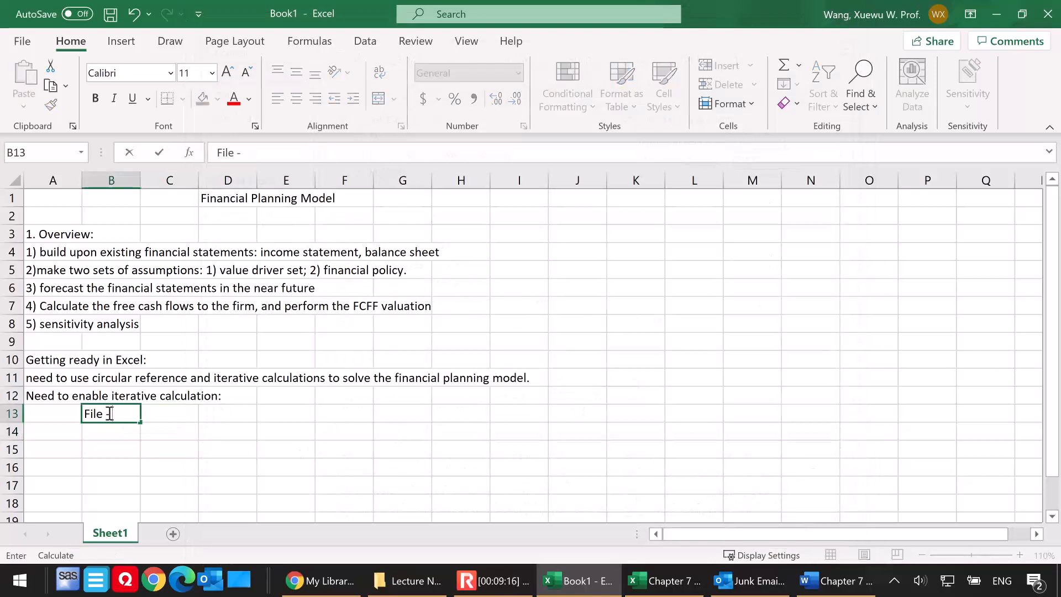
pyautogui.write(' Options -For')
pyautogui.press('BackSpace')
pyautogui.press('BackSpace')
pyautogui.press('BackSpace')
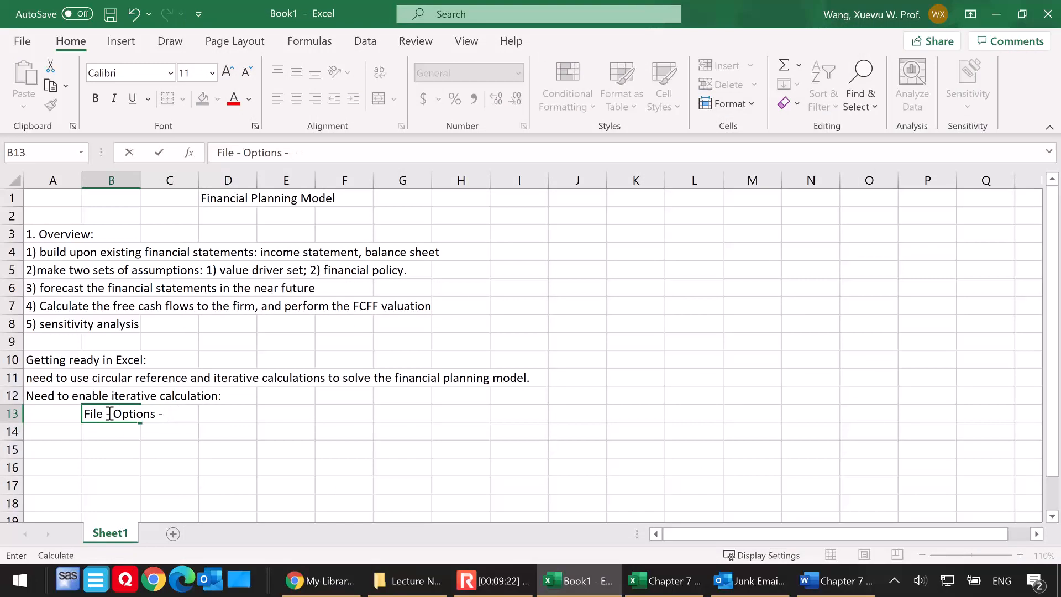
pyautogui.write('Excel options: ')
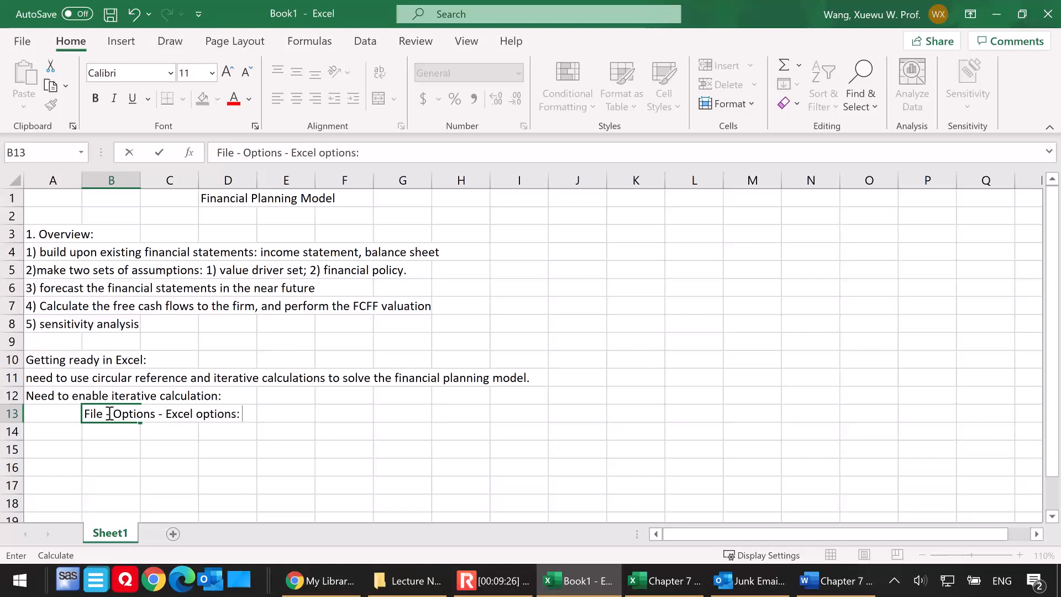
pyautogui.write('Formula - Check the box for "Enable Iterative Calculation".')
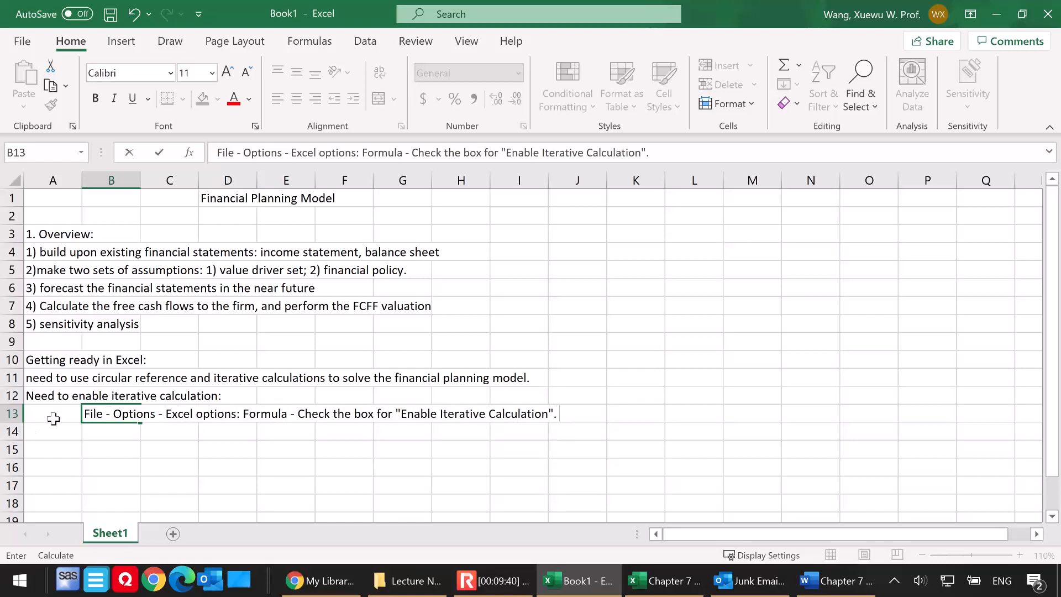
# Enter the section heading "2. The existing financial statements:" in cell A15, leaving row 14 blank
pyautogui.click(42, 450)
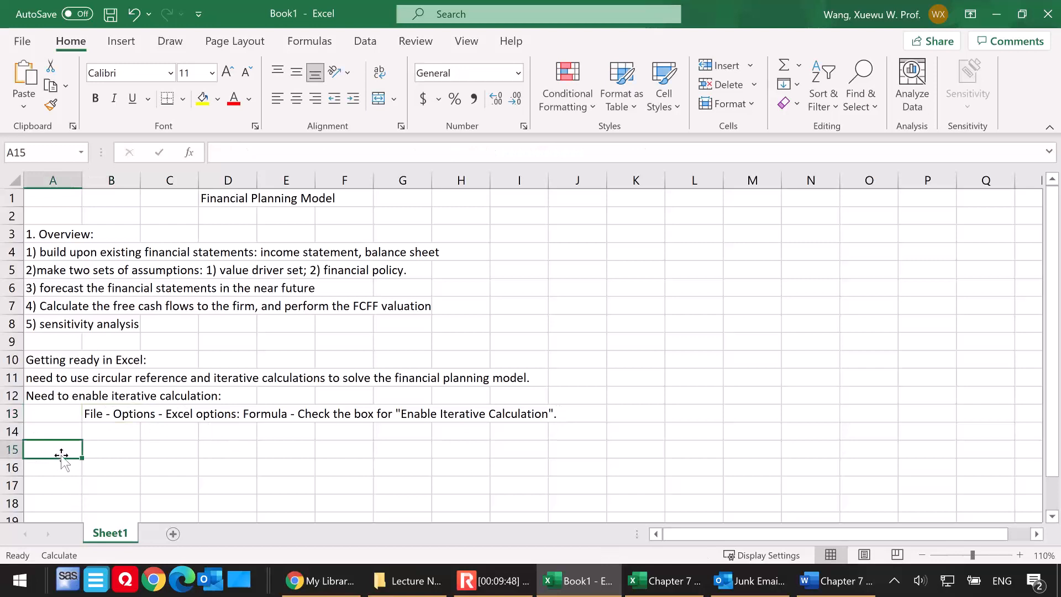
pyautogui.write('2.')
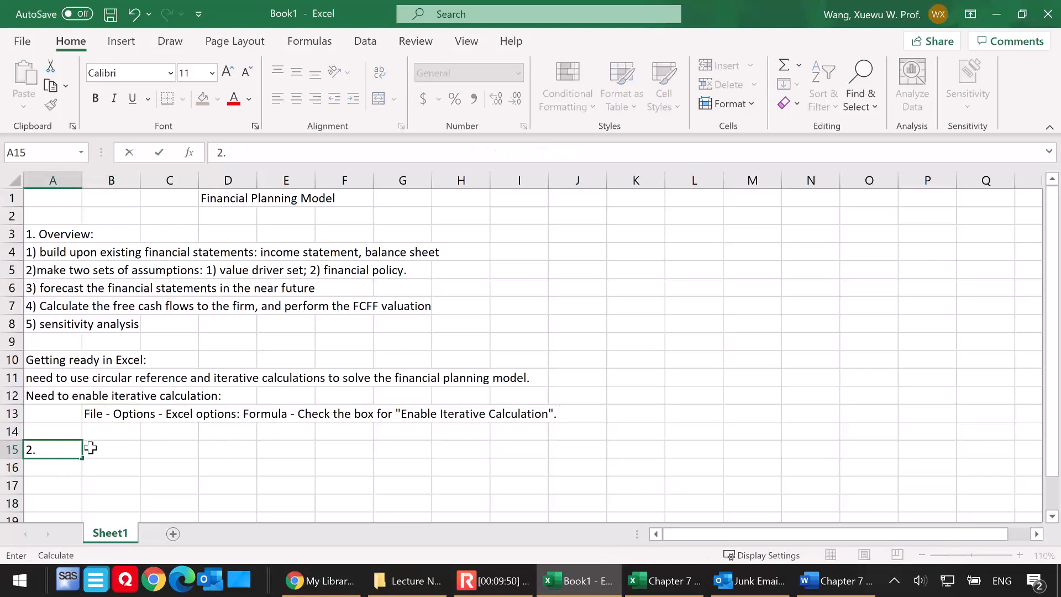
pyautogui.write(' The xi')
pyautogui.press('BackSpace')
pyautogui.press('BackSpace')
pyautogui.write('existing st')
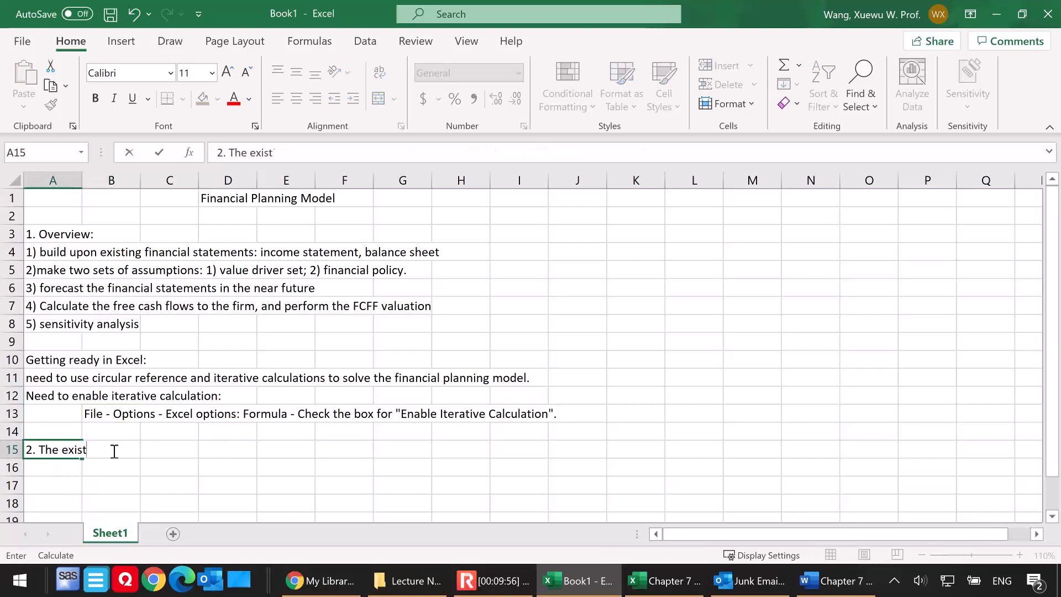
pyautogui.press('BackSpace')
pyautogui.press('BackSpace')
pyautogui.write('financia')
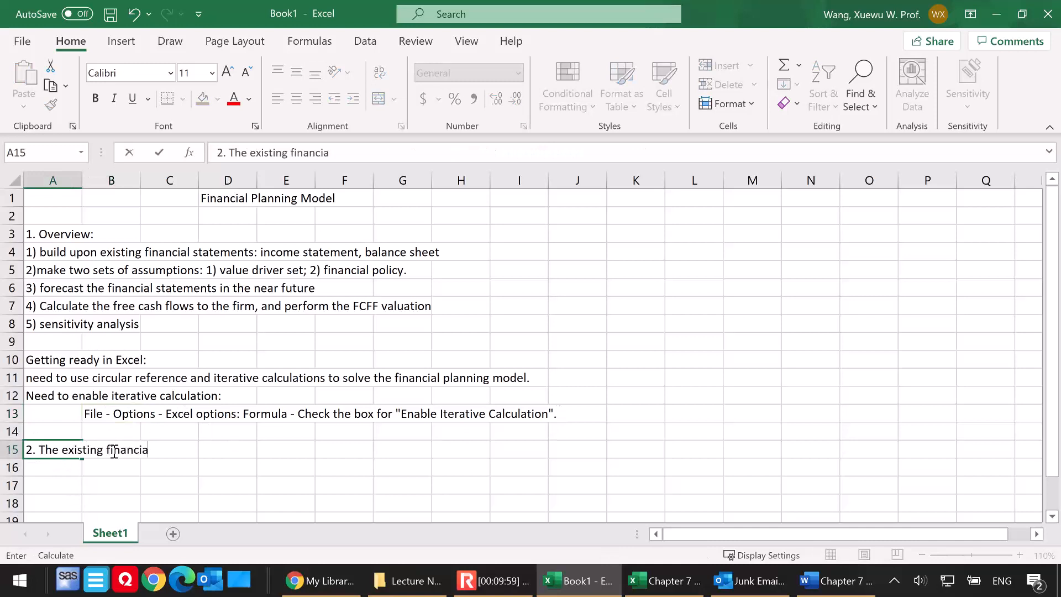
pyautogui.write('l statements:')
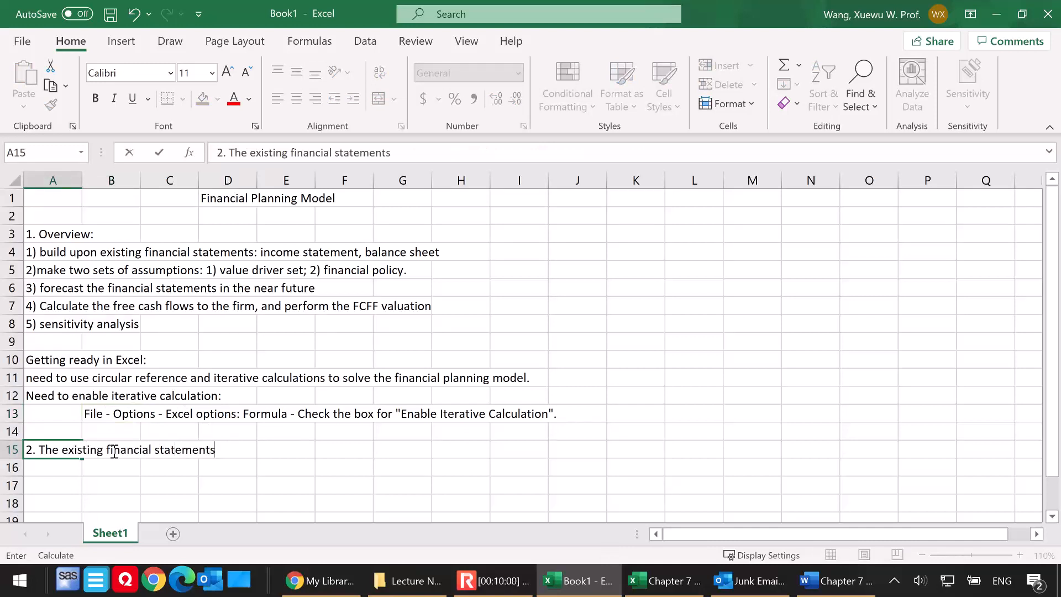
pyautogui.click(120, 471)
pyautogui.scroll(-1, 139, 464)
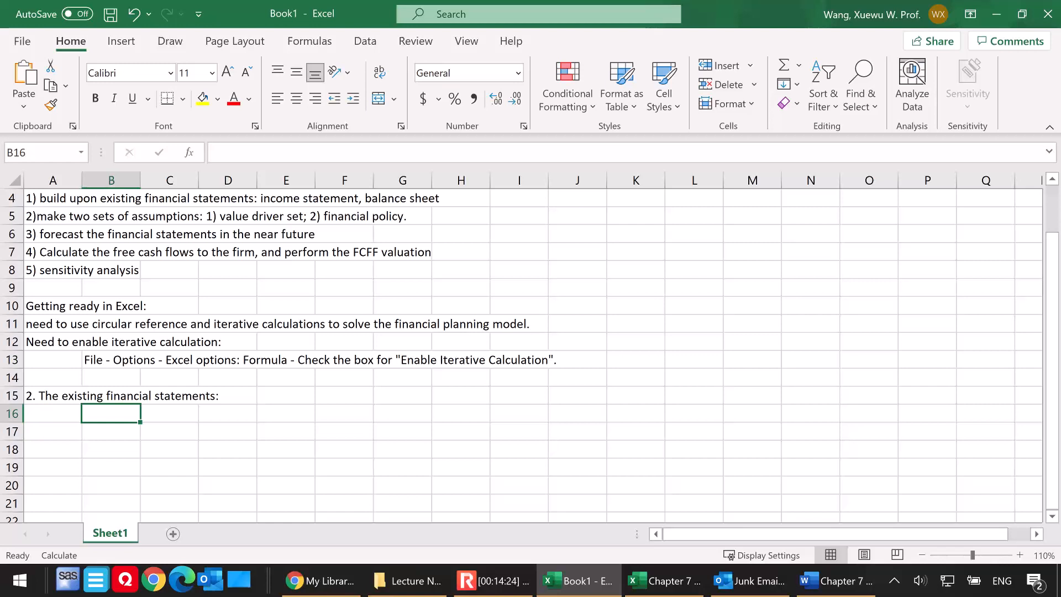
pyautogui.click(663, 590)
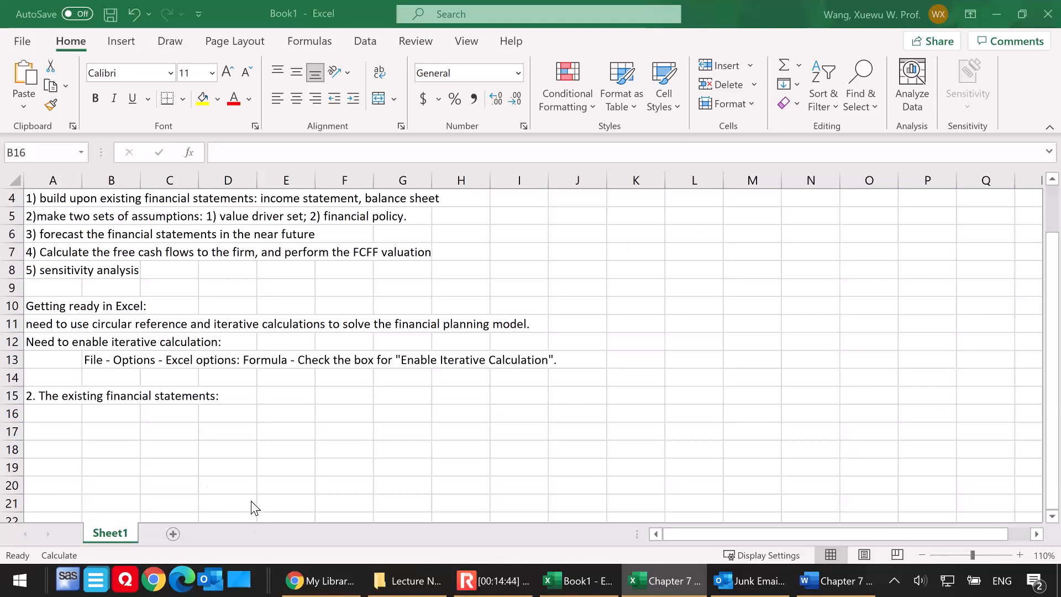
pyautogui.click(135, 435)
pyautogui.scroll(1, 152, 373)
pyautogui.click(51, 452)
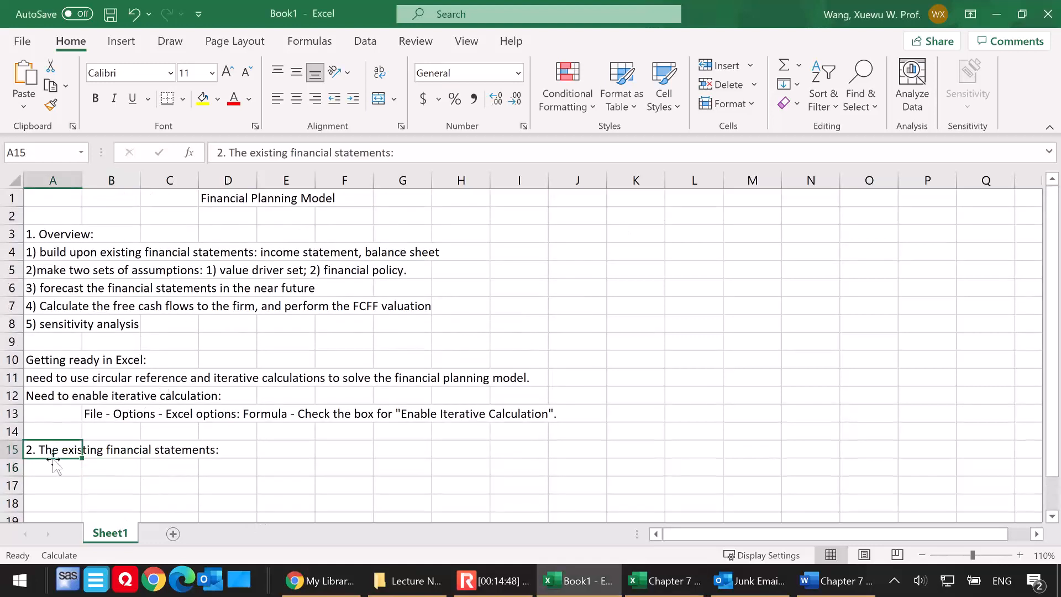
# Add a new worksheet and enter "Objective: build and solve the financial planning model" in cell A1
pyautogui.click(173, 534)
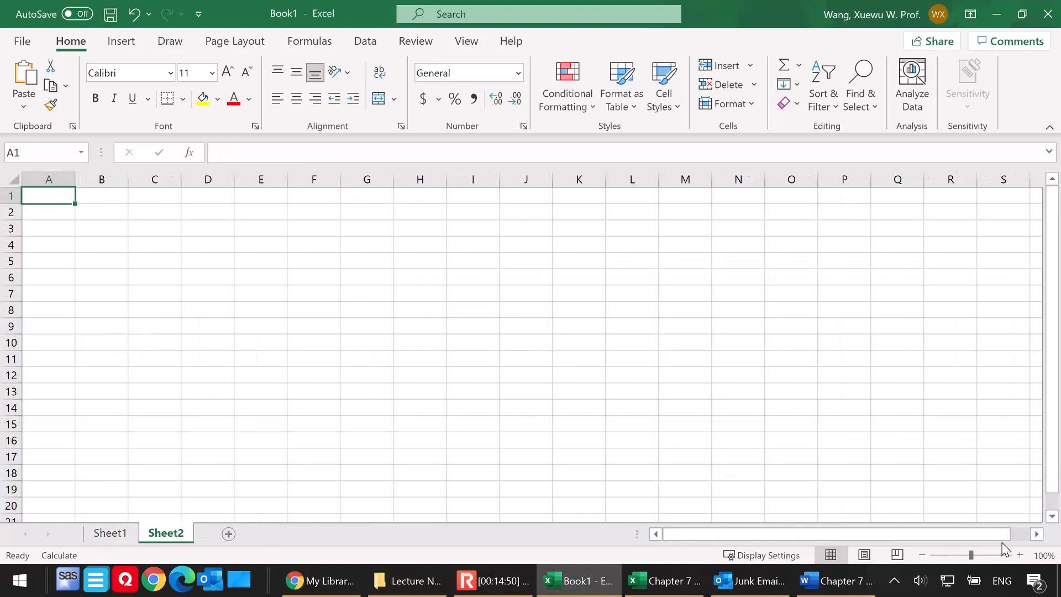
pyautogui.click(1020, 555)
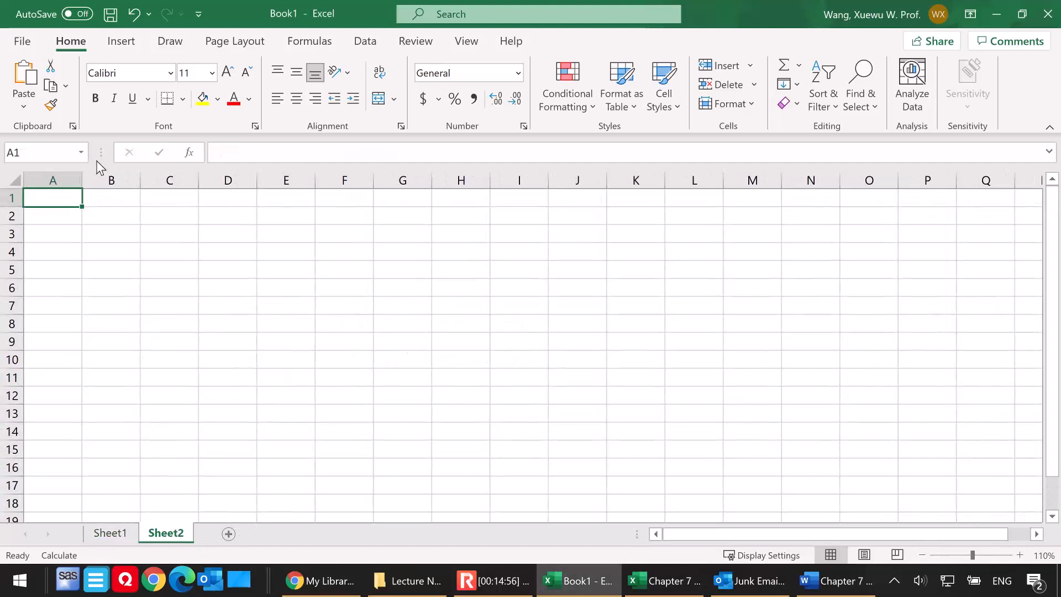
pyautogui.write('Ob')
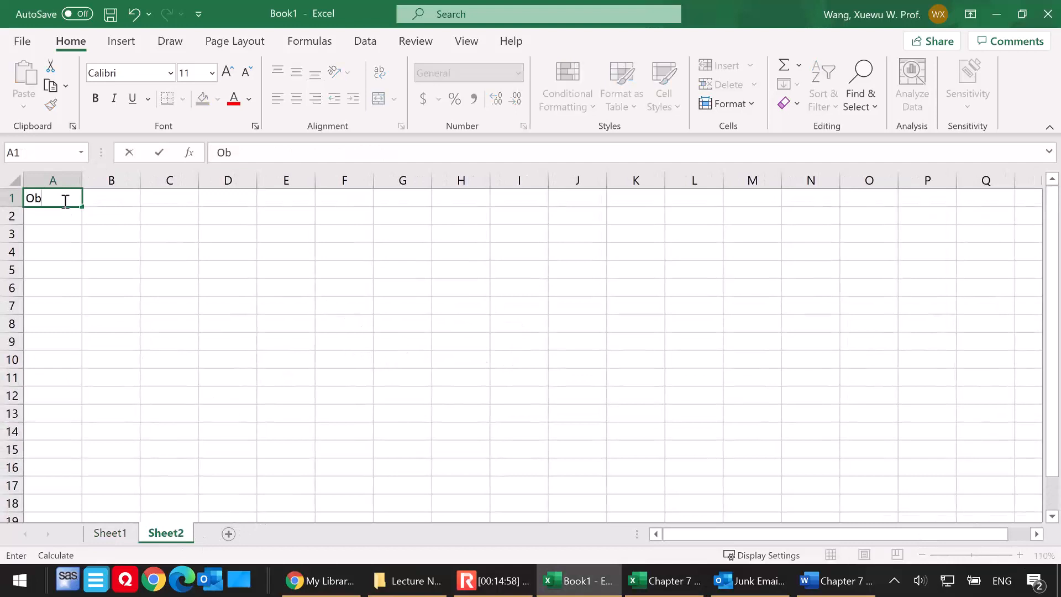
pyautogui.write('jective: build and ')
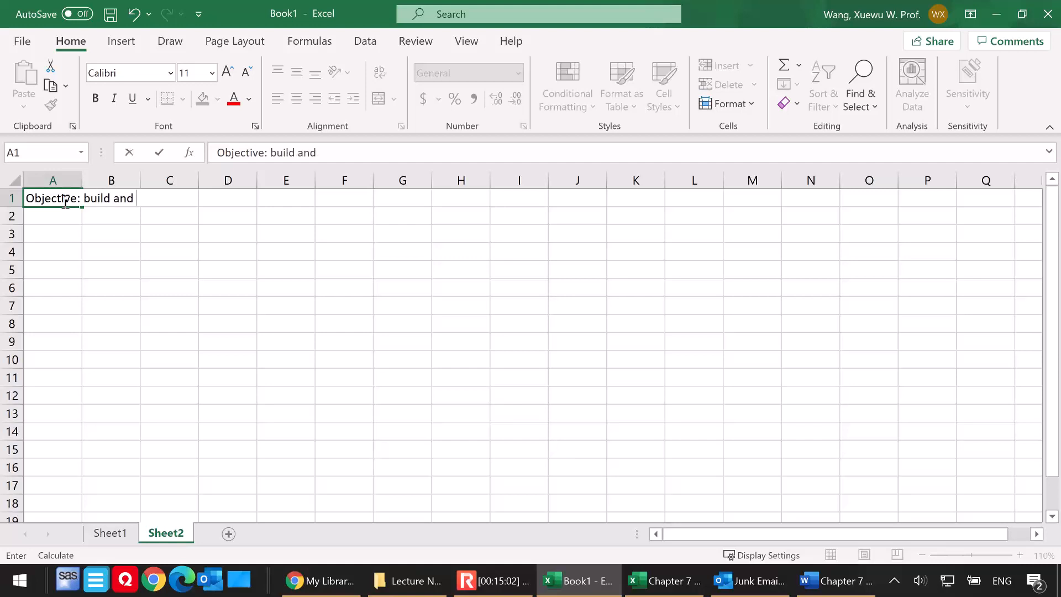
pyautogui.write('solve the financ')
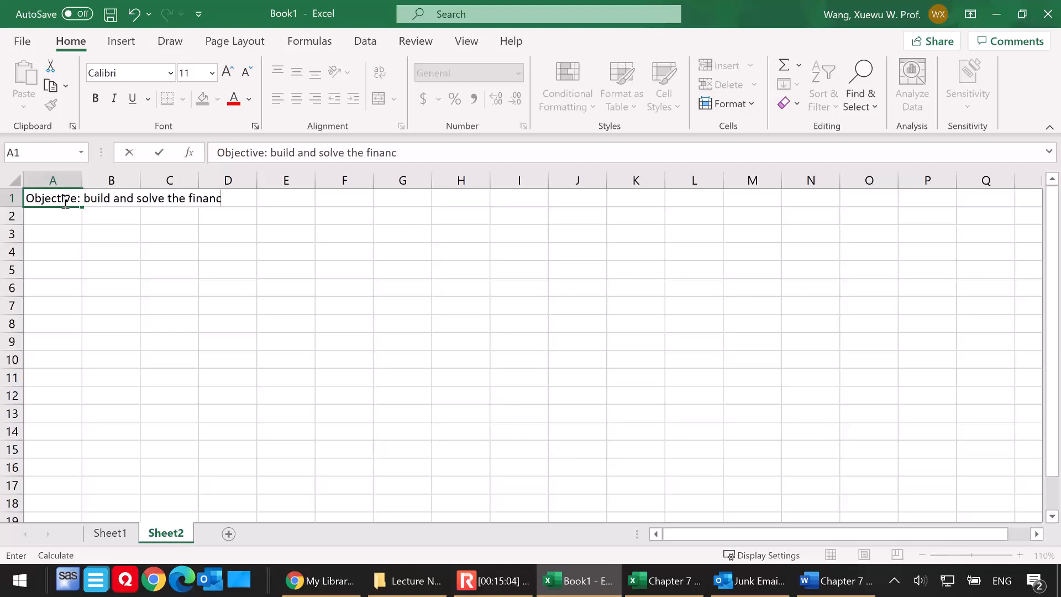
pyautogui.write('ial planni')
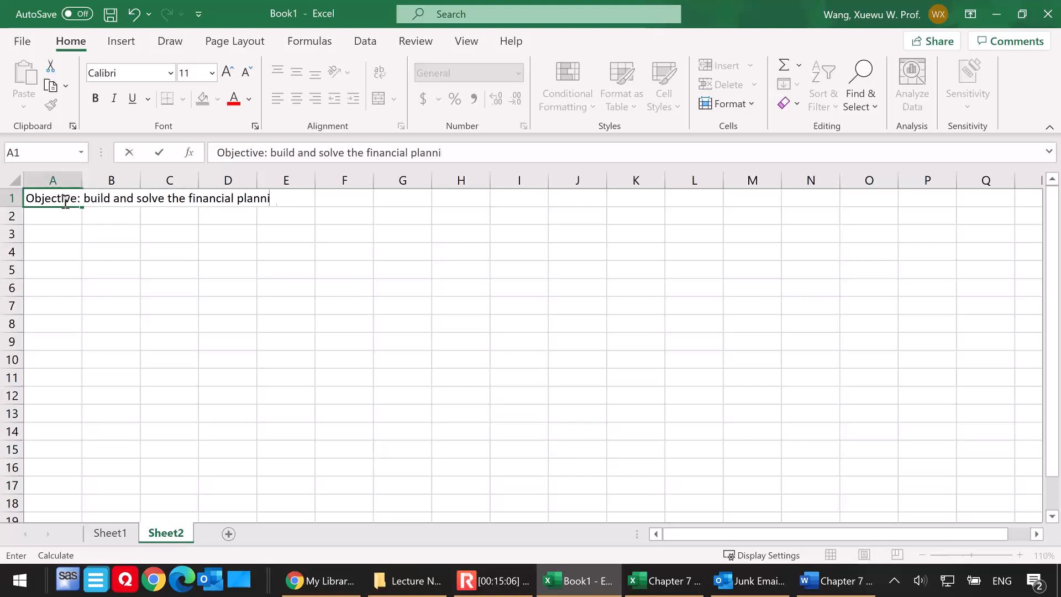
pyautogui.write('ng model')
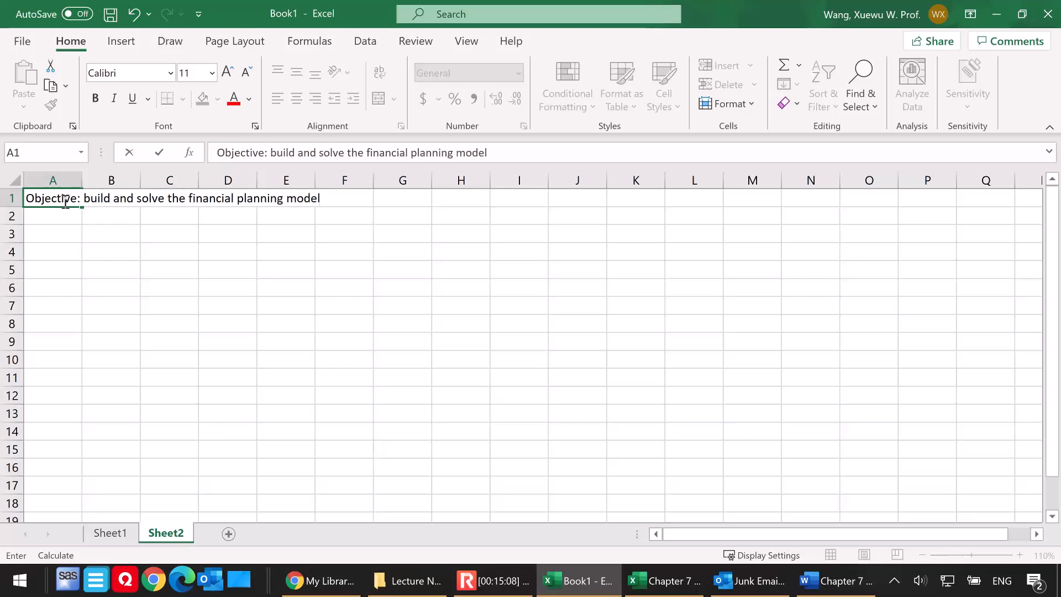
# Make the objective line in cell A1 bold
pyautogui.click(53, 231)
pyautogui.click(53, 198)
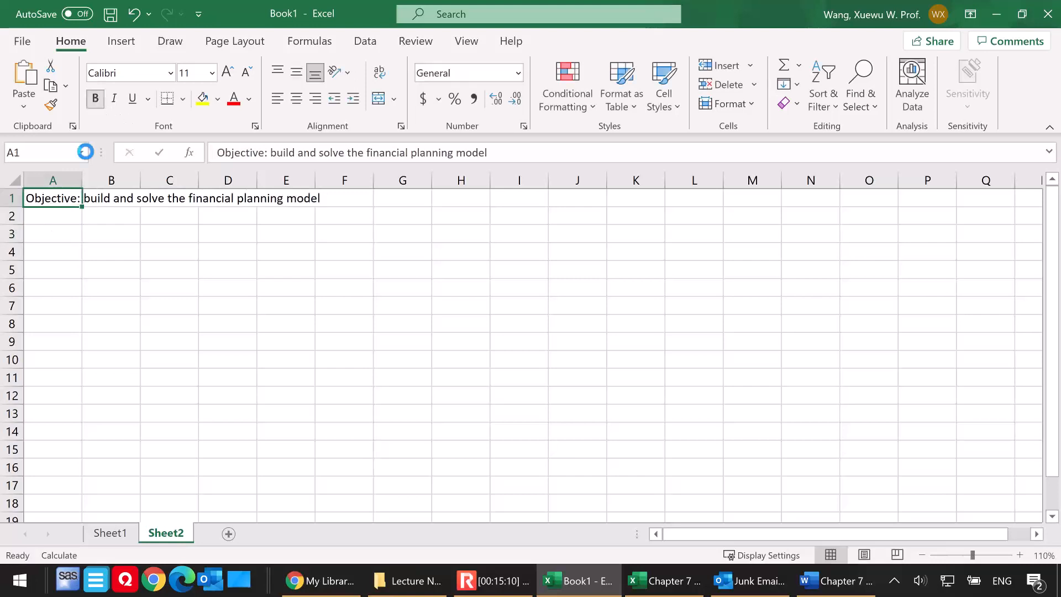
pyautogui.click(95, 98)
# Enter the heading "Value Driver Assumptions" in cell A3, leaving row 2 blank
pyautogui.click(56, 234)
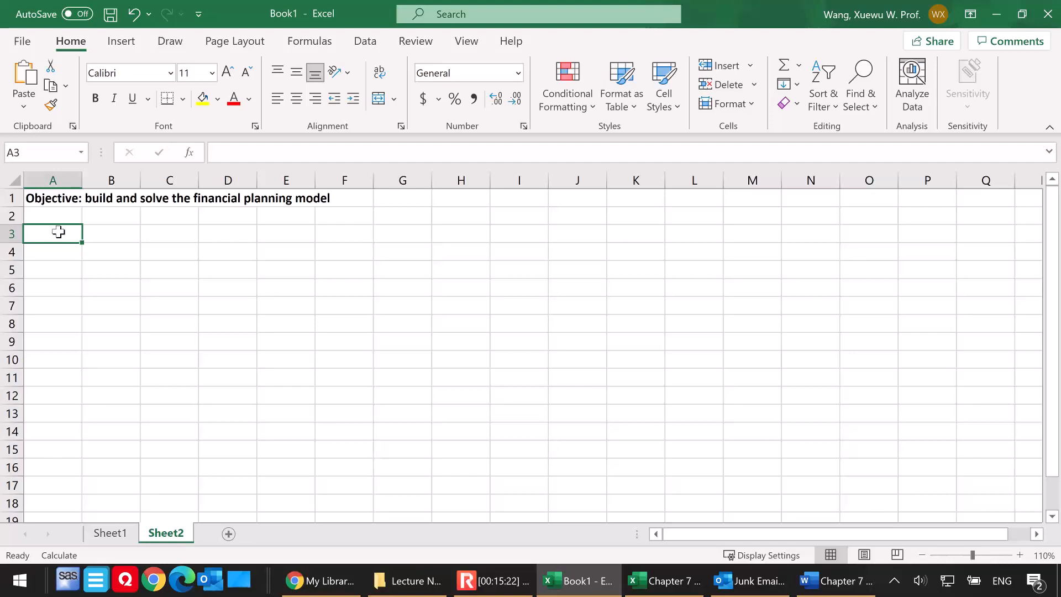
pyautogui.write('Valu')
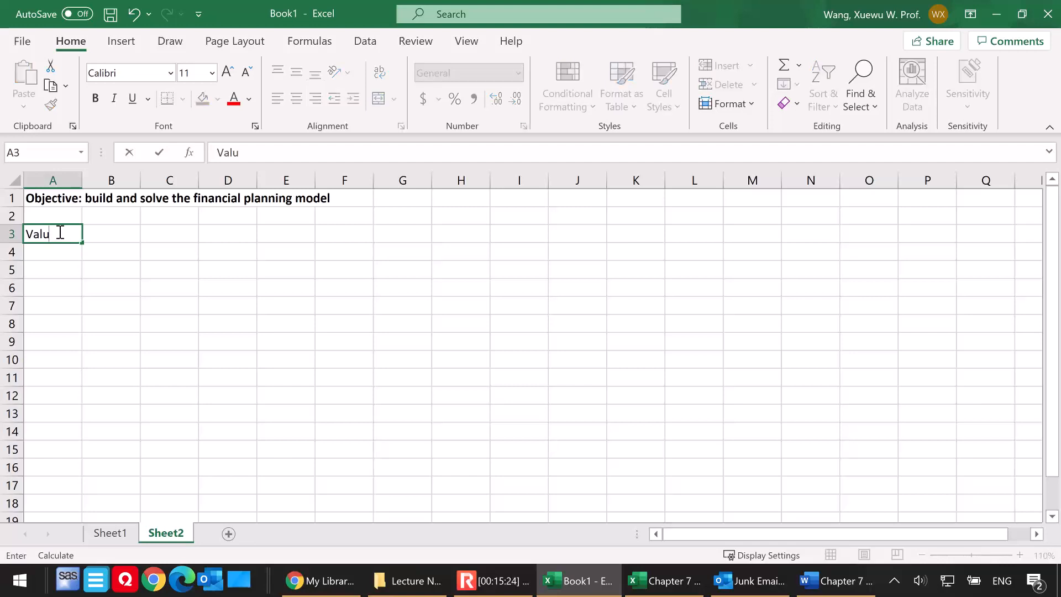
pyautogui.write('e Drivers Assum')
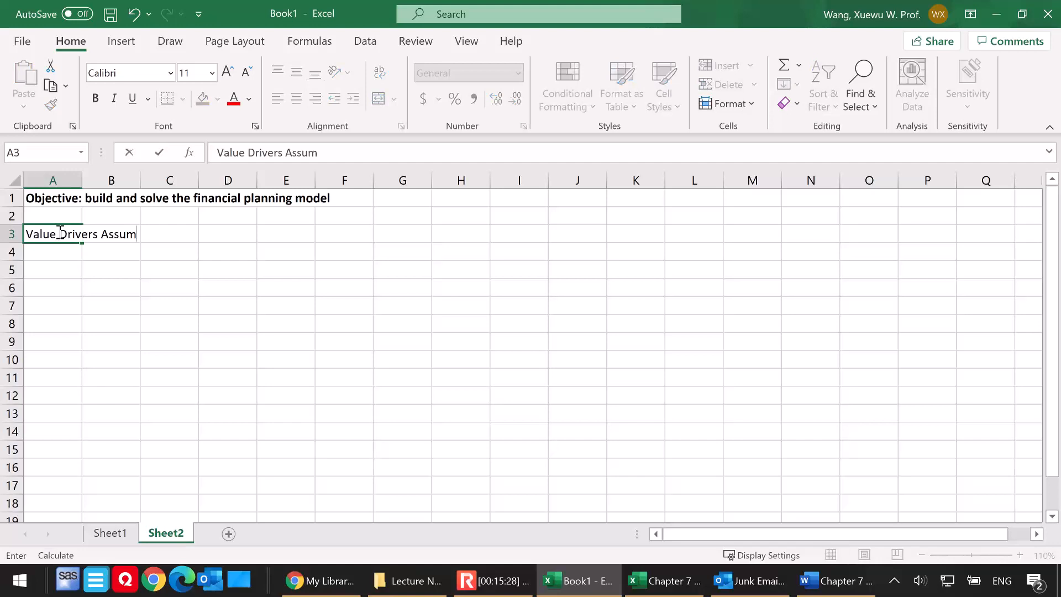
pyautogui.write('ptions')
pyautogui.click(95, 237)
pyautogui.press('BackSpace')
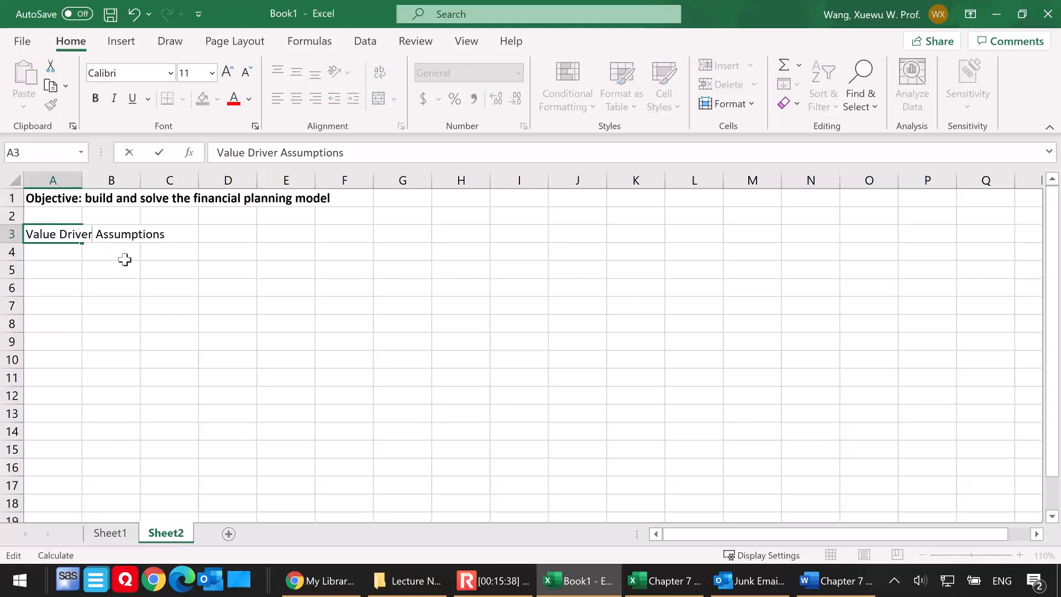
# Enter the heading "financial policy assumptions" in cell K3
pyautogui.click(635, 235)
pyautogui.write('financial pol')
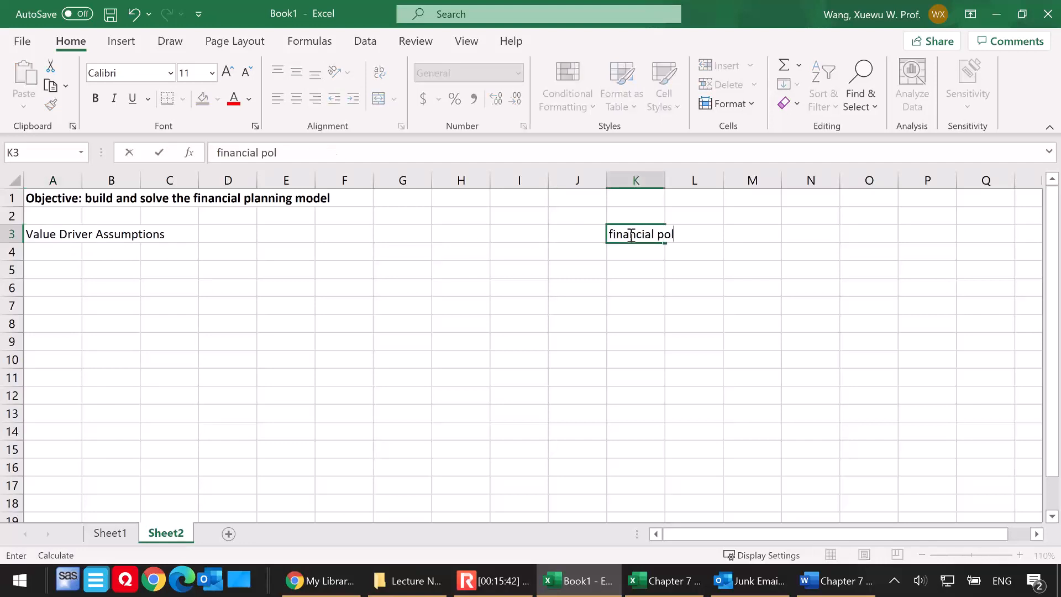
pyautogui.write('icy assumptions')
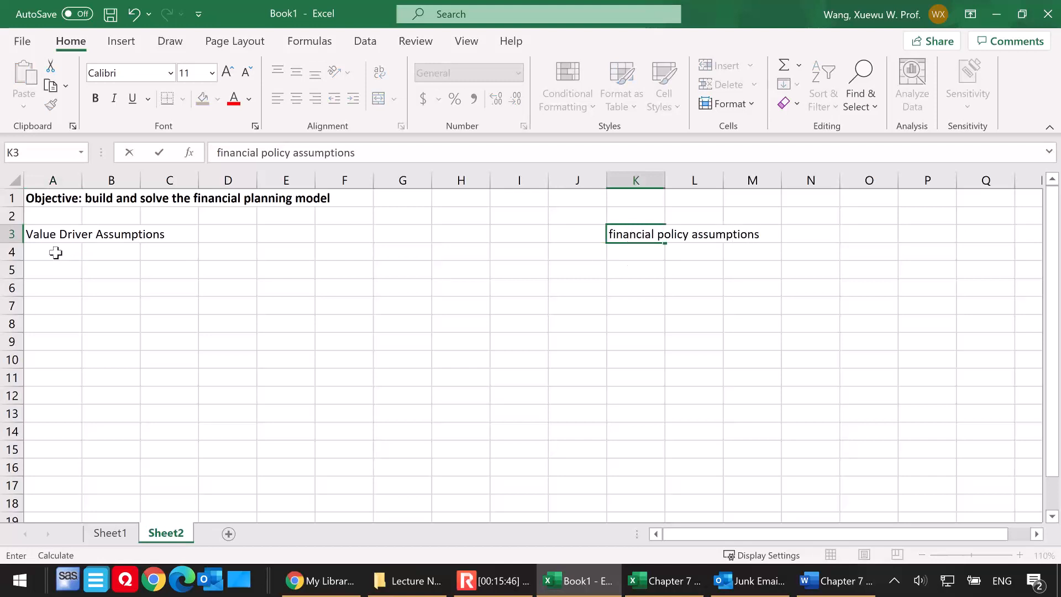
# Enter the assumption "Sales growth" in A4 with 10% in B4, widening column A to fit the label
pyautogui.click(55, 252)
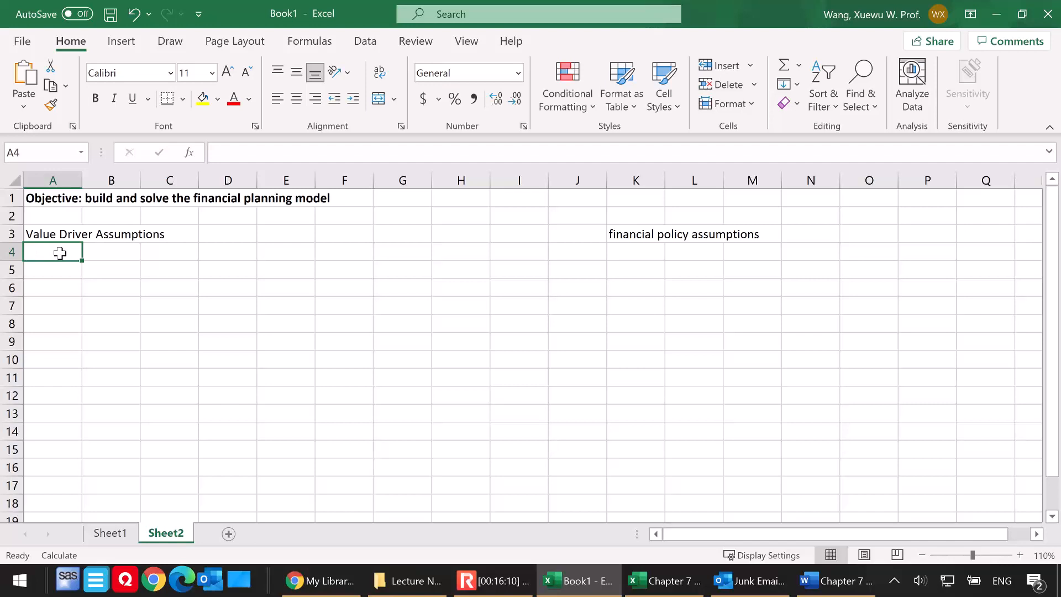
pyautogui.write('Sale')
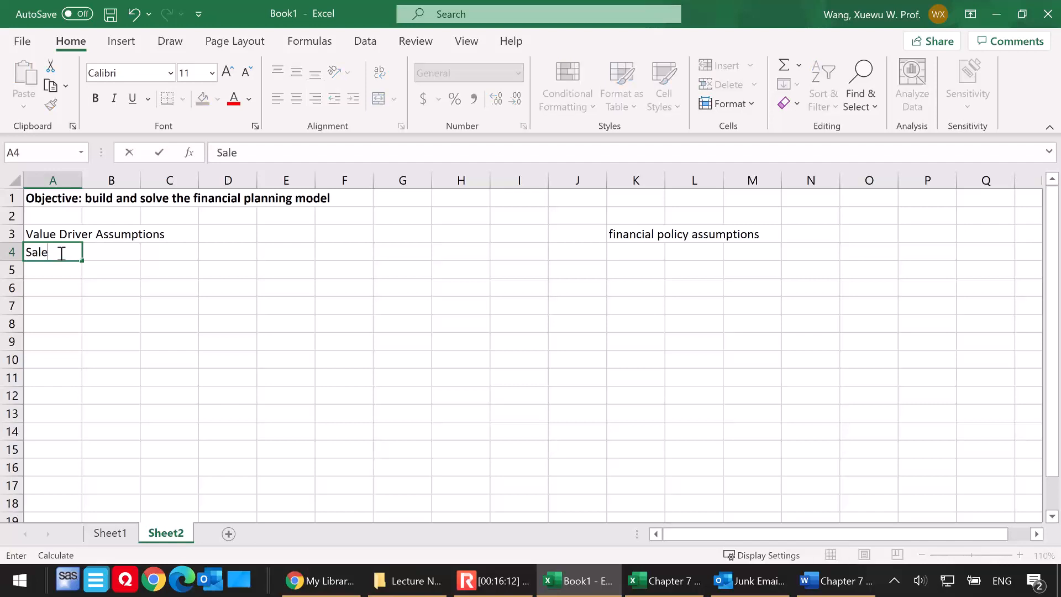
pyautogui.write('s growth')
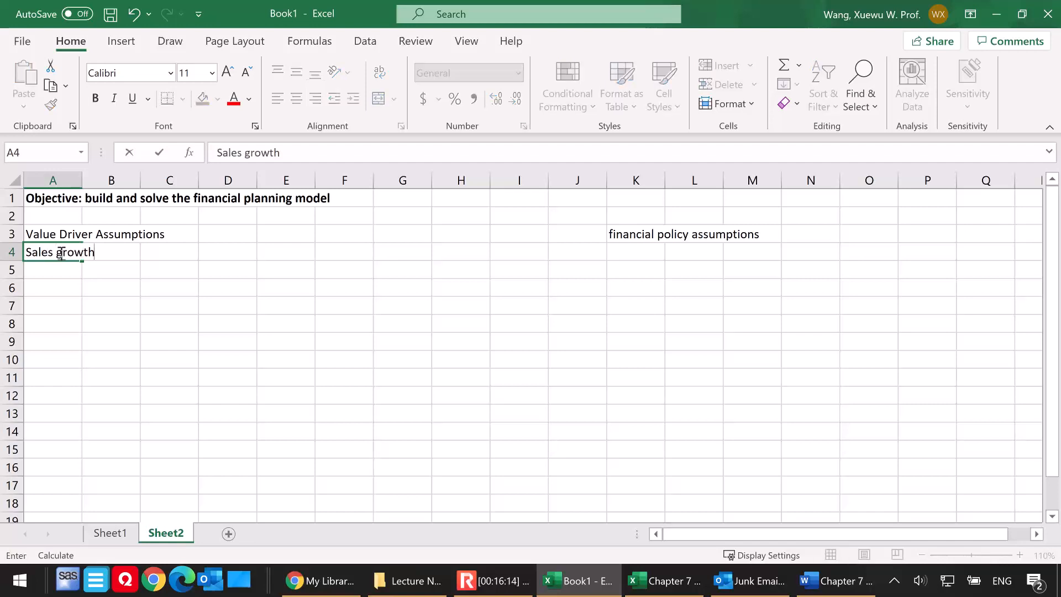
pyautogui.click(106, 265)
pyautogui.moveTo(84, 181); pyautogui.dragTo(109, 181)
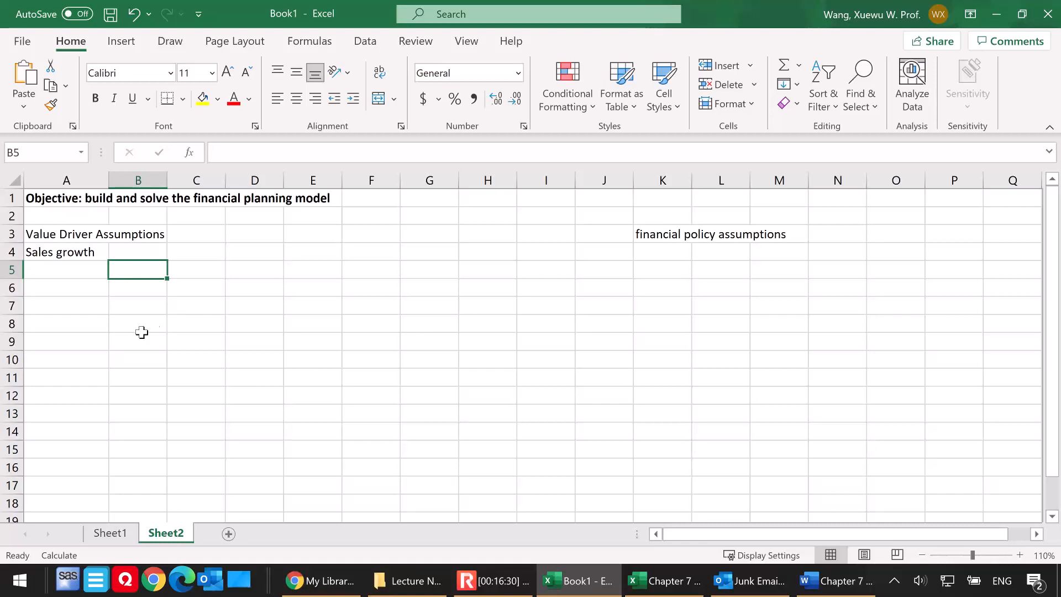
pyautogui.click(133, 253)
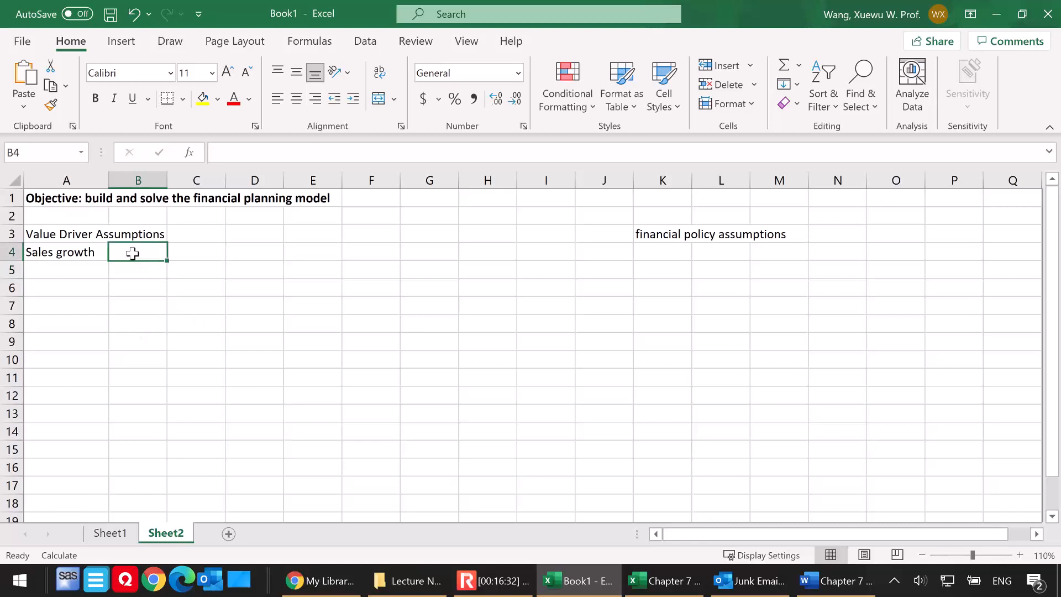
pyautogui.write('10%')
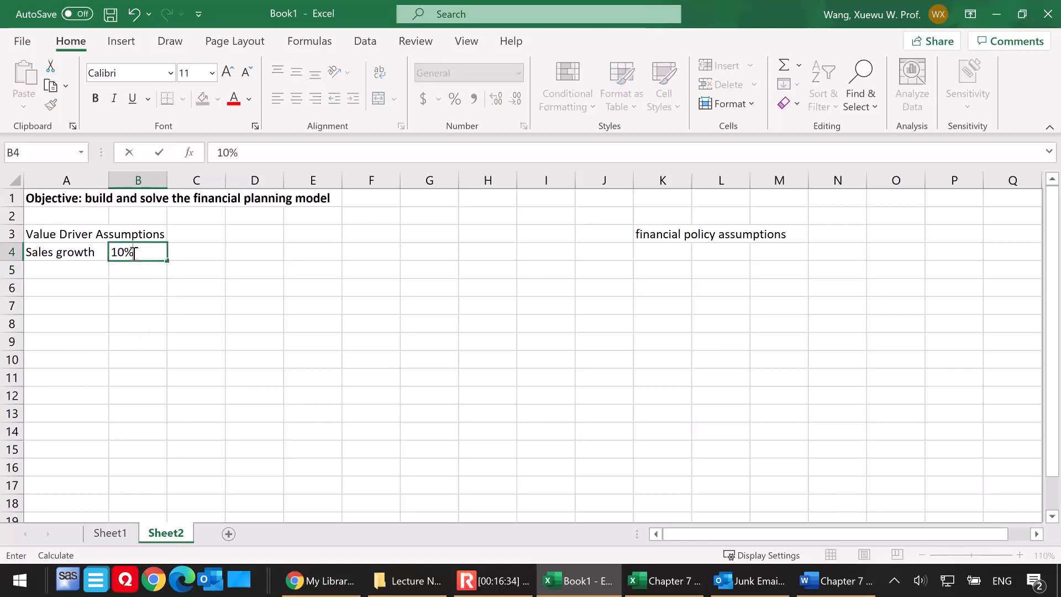
# Add the "current assets" assumption in row 5 with 15% in B5 and the note "(of sales)" in C5
pyautogui.click(60, 269)
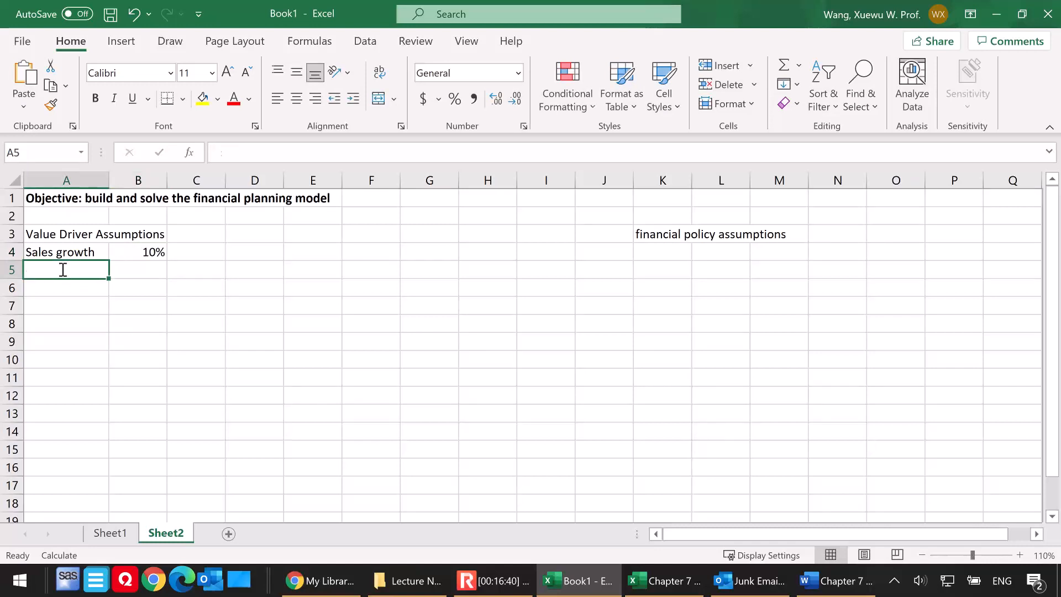
pyautogui.write('current assets')
pyautogui.click(133, 276)
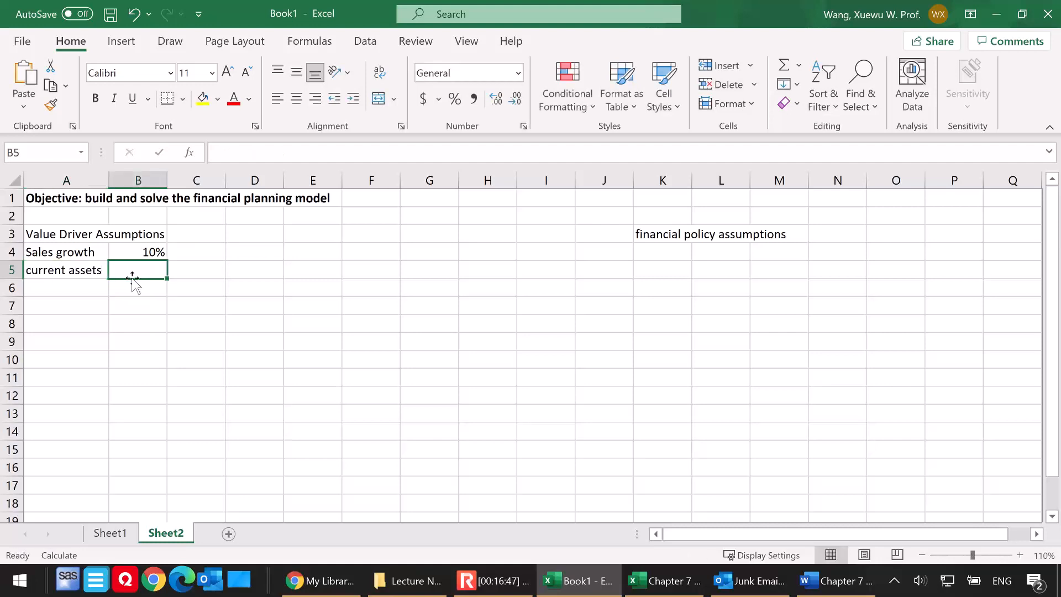
pyautogui.write('15%')
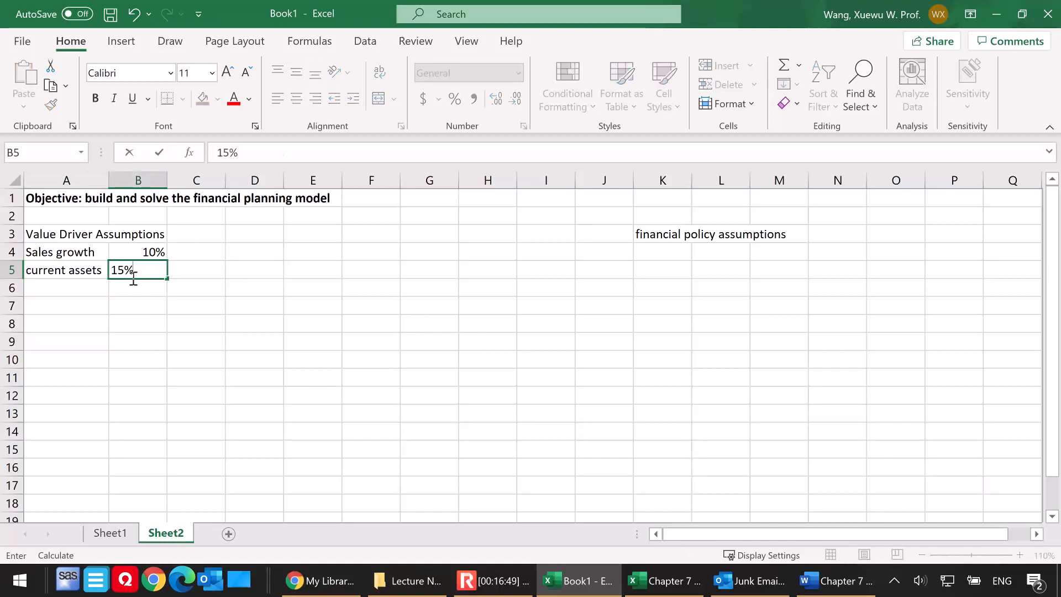
pyautogui.click(205, 269)
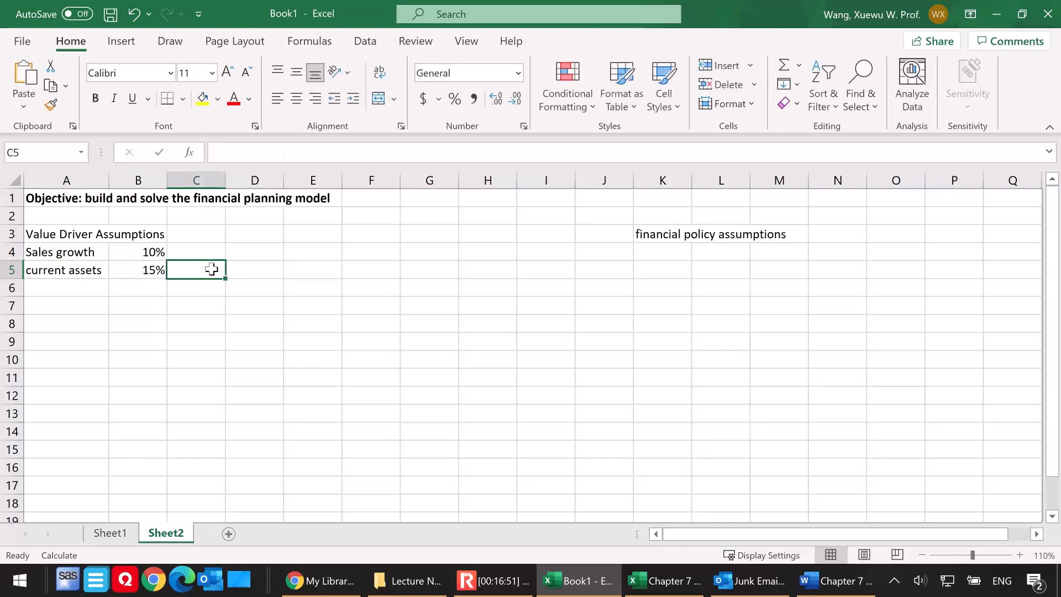
pyautogui.write('(of sales)')
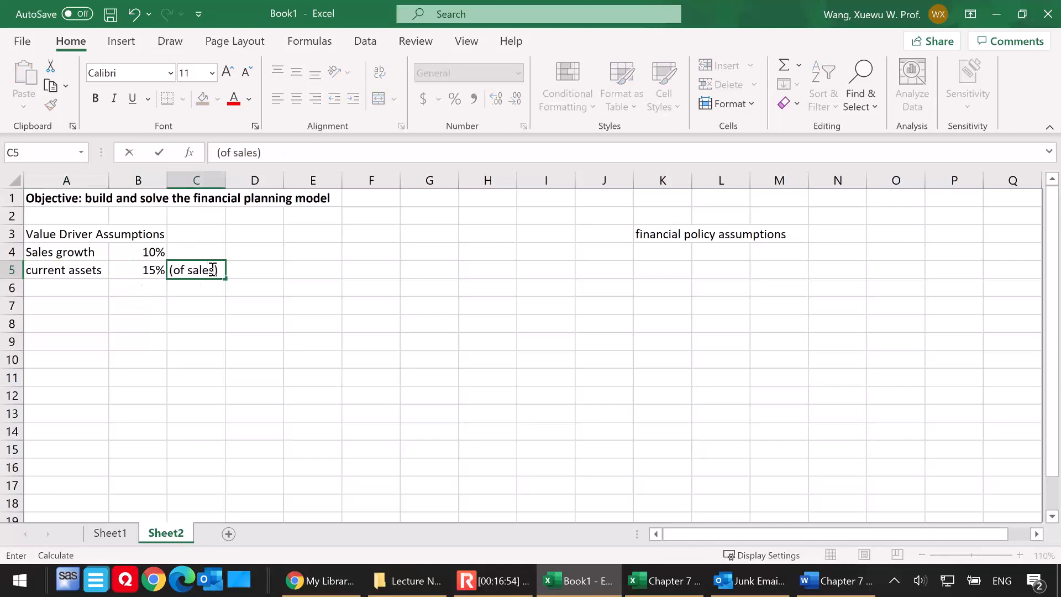
# Add the "Current liabilities" assumption in row 6 with 8% and the note "(of sales)", widening column A to fit
pyautogui.click(46, 285)
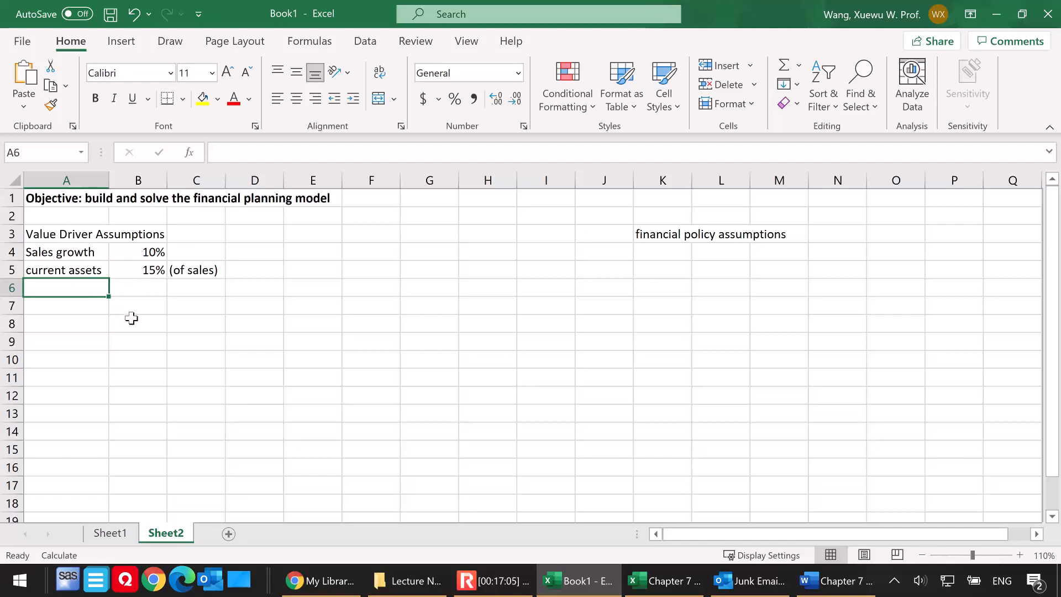
pyautogui.write('Current ')
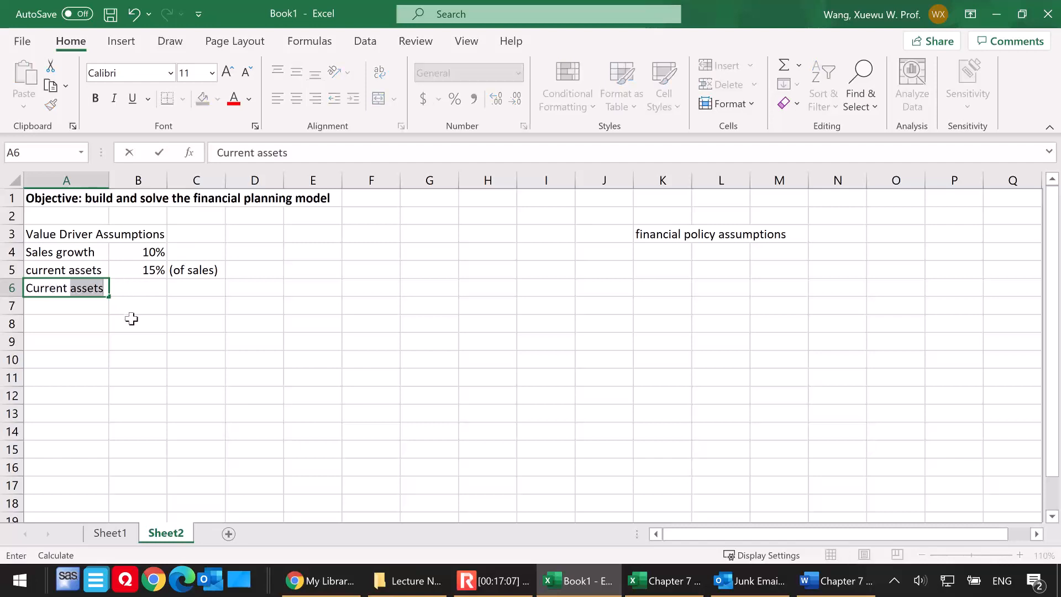
pyautogui.write('liabilities')
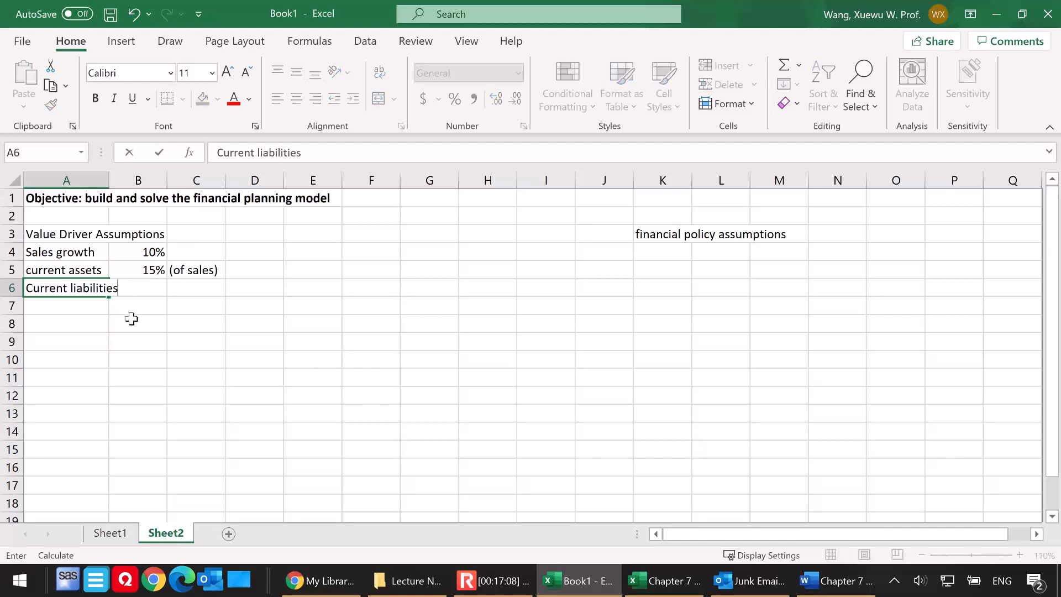
pyautogui.press('F2')
pyautogui.click(150, 323)
pyautogui.click(150, 288)
pyautogui.moveTo(108, 182); pyautogui.dragTo(129, 181)
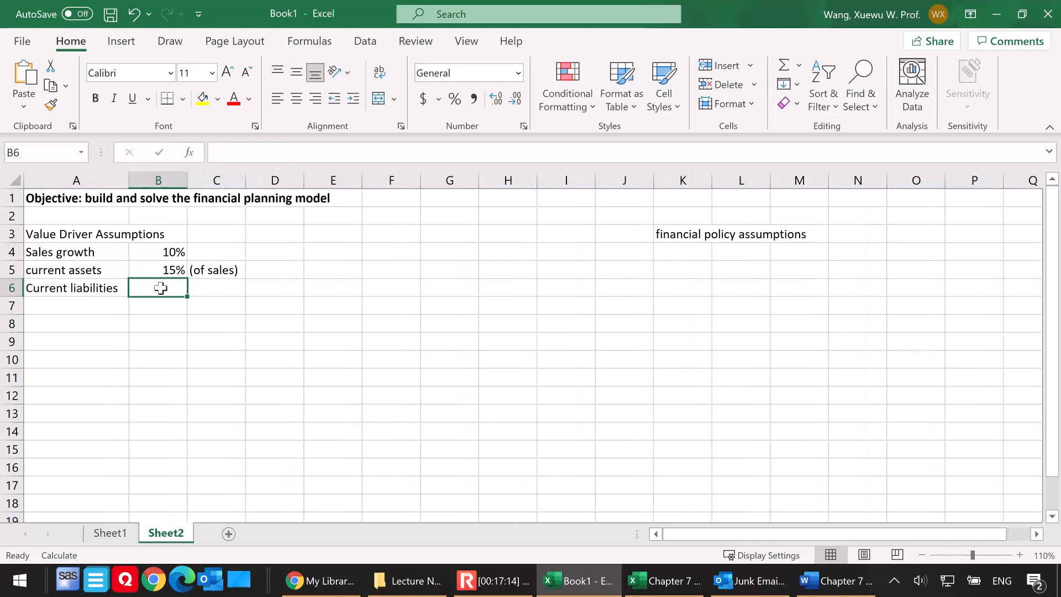
pyautogui.write('8%')
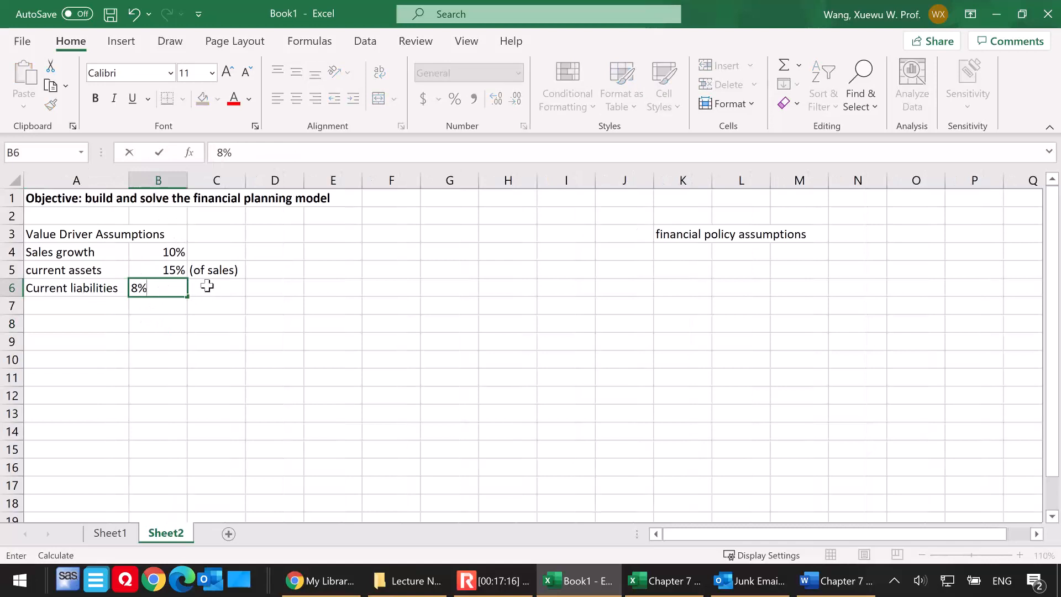
pyautogui.click(206, 286)
pyautogui.write('(of sales')
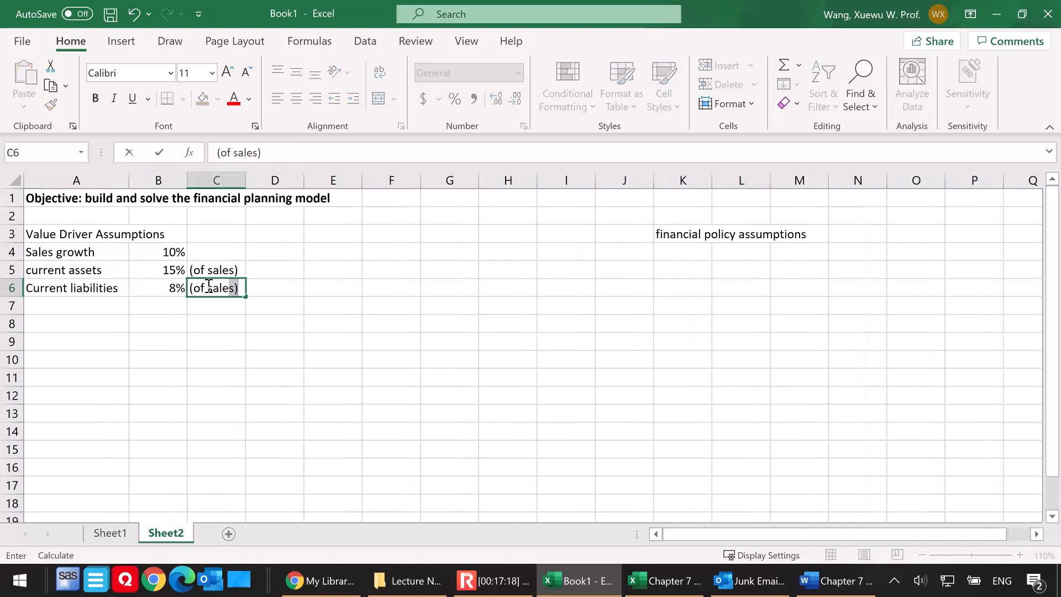
# Add the "Net Fixed Assets" assumption in row 7 with 77% in B7 and the note "(of sales)" in C7
pyautogui.click(59, 304)
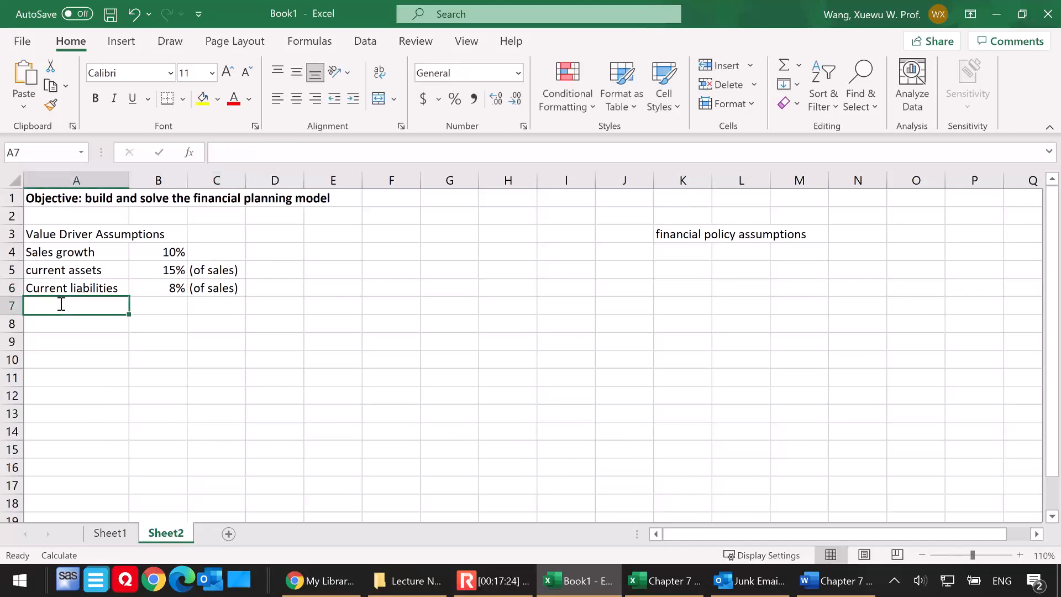
pyautogui.write('Next')
pyautogui.press('BackSpace')
pyautogui.press('BackSpace')
pyautogui.press('BackSpace')
pyautogui.press('BackSpace')
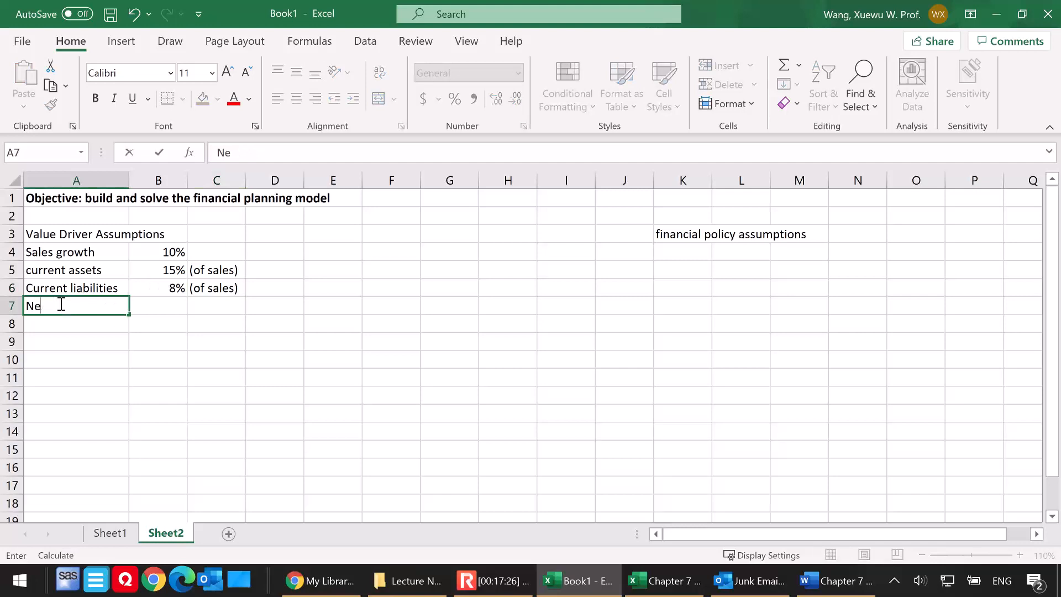
pyautogui.write('et Fixed Assets')
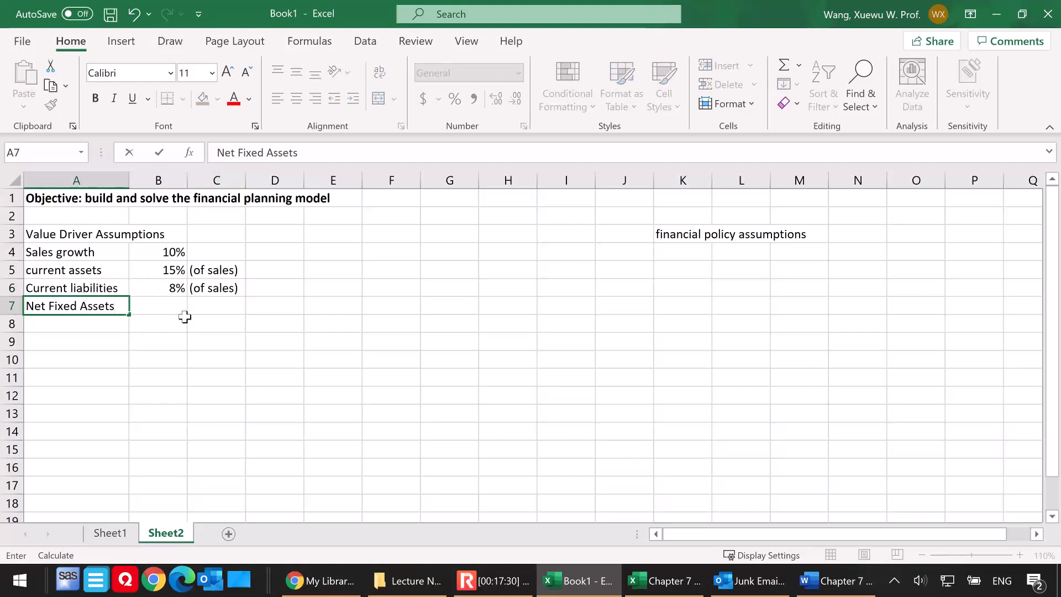
pyautogui.click(171, 307)
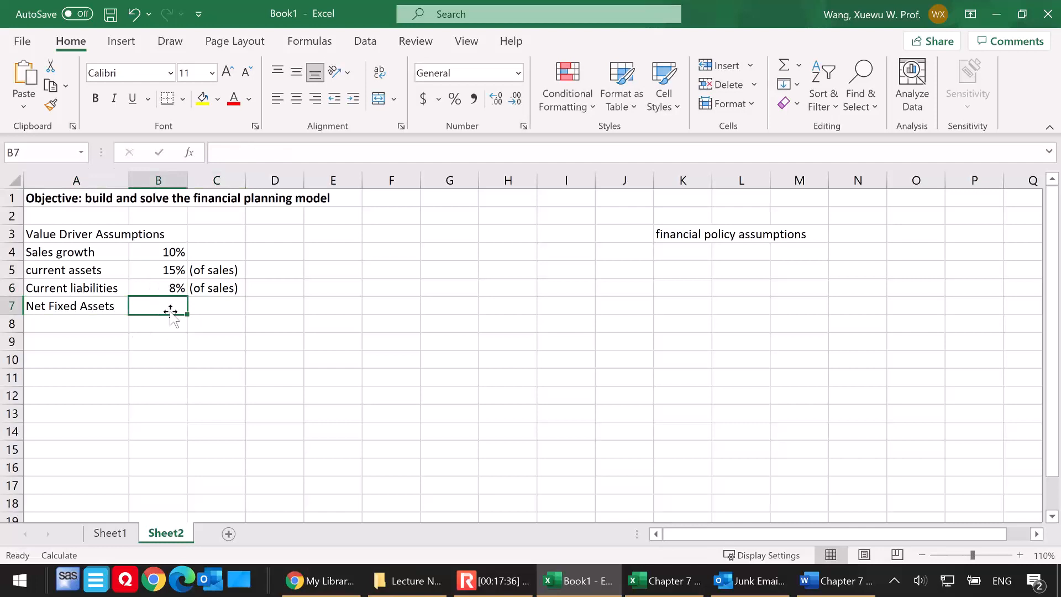
pyautogui.write('77%')
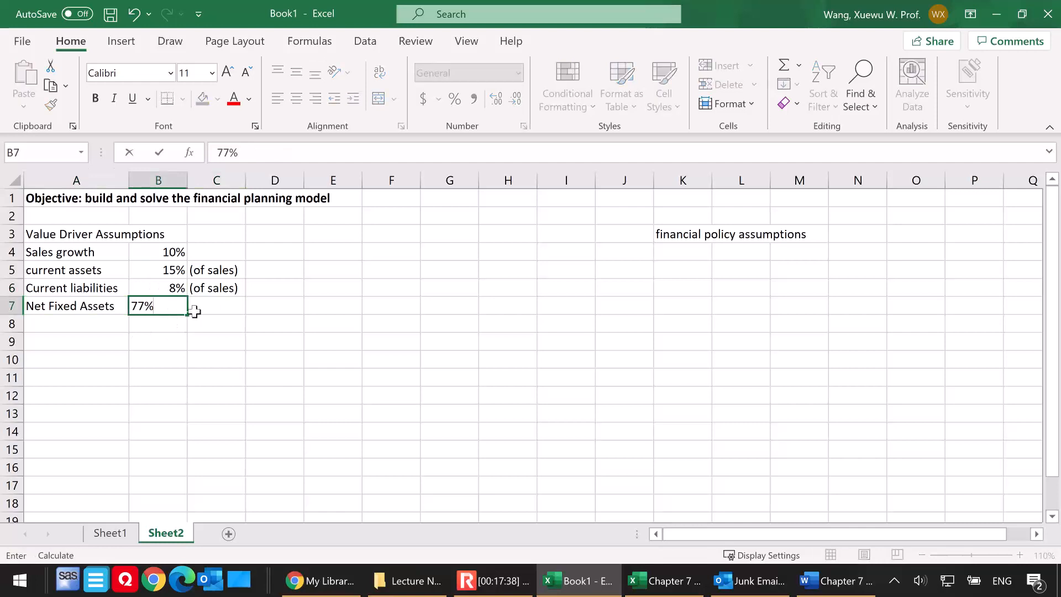
pyautogui.click(211, 306)
pyautogui.write('(of sales)')
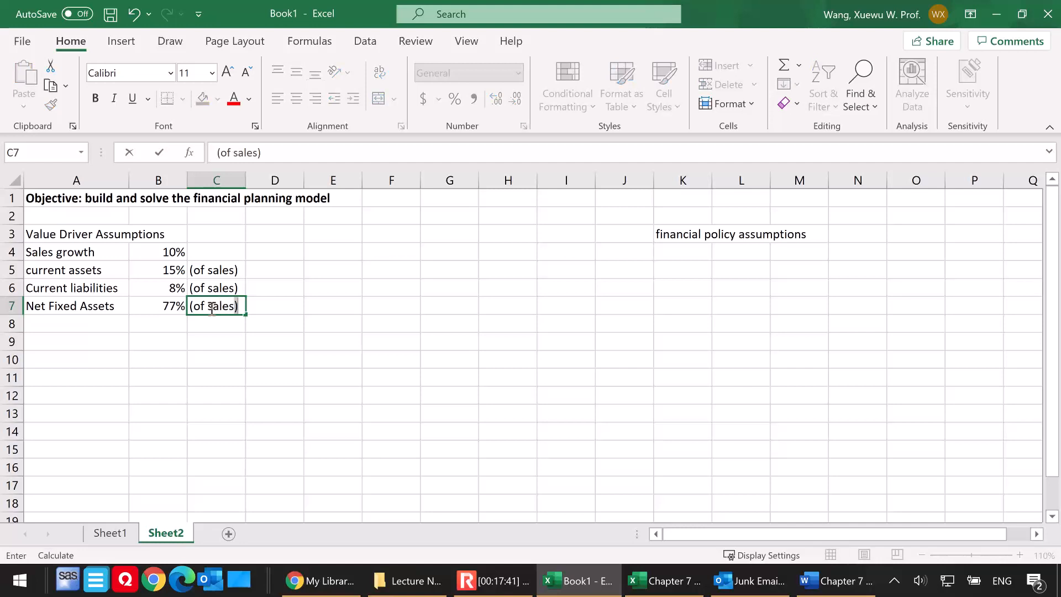
# Enter the label "Annual Depreciation" in A8 and widen column A to fit it
pyautogui.click(85, 323)
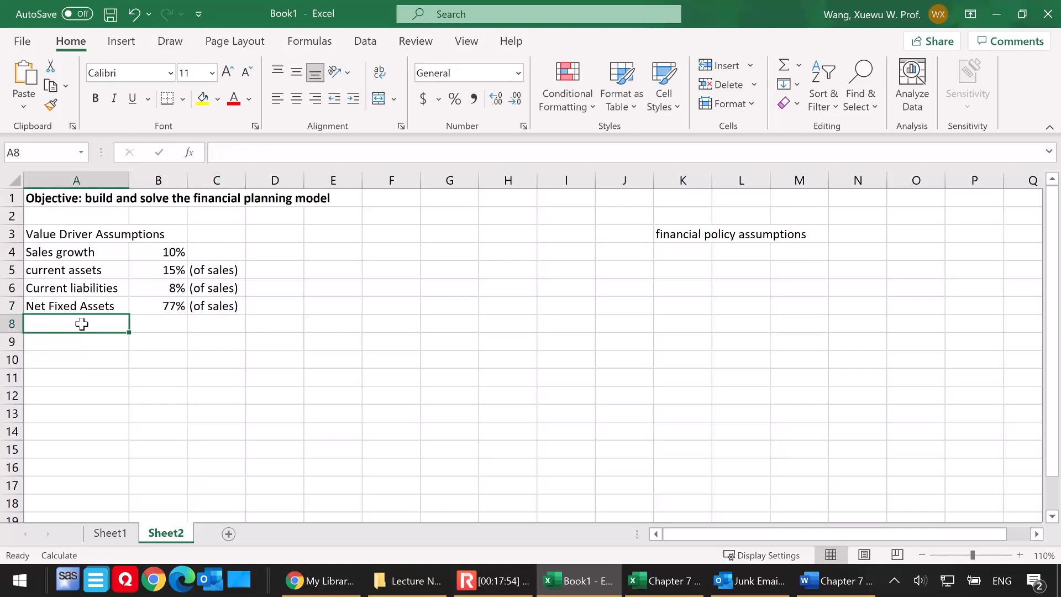
pyautogui.write('D')
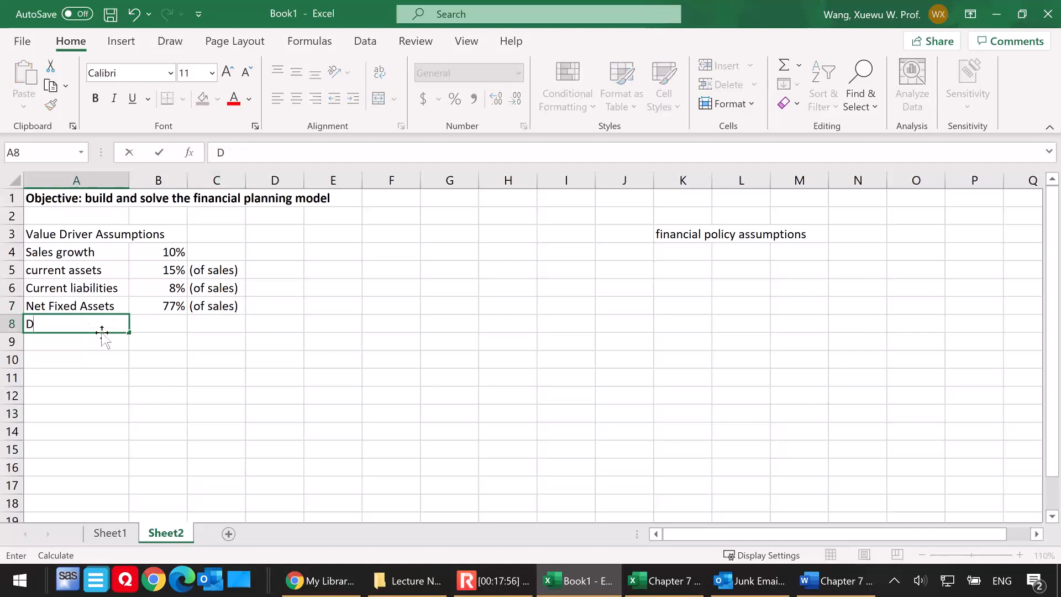
pyautogui.write('epreciation')
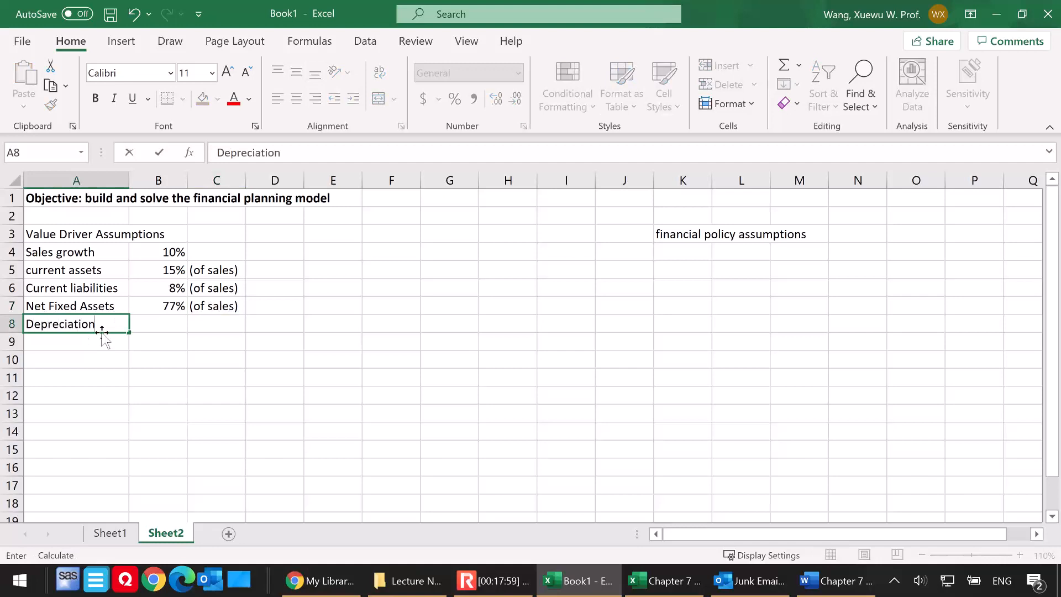
pyautogui.click(29, 321)
pyautogui.write('Annual')
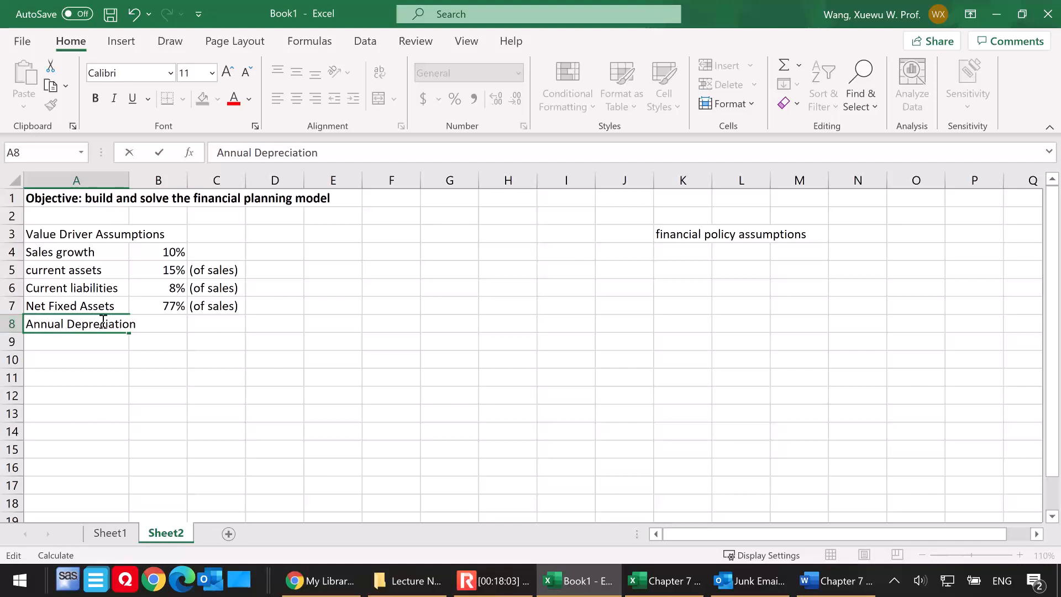
pyautogui.click(162, 326)
pyautogui.moveTo(129, 178); pyautogui.dragTo(146, 178)
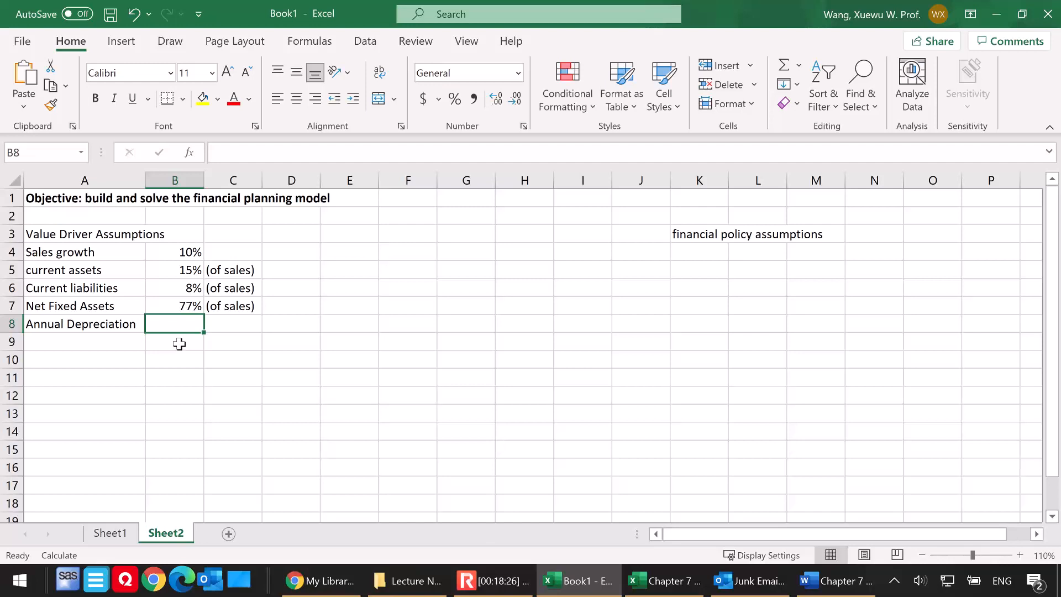
# Set the annual depreciation rate to 10% in B8 with the note "(of average fixed assets at cost)" in C8
pyautogui.write('10%')
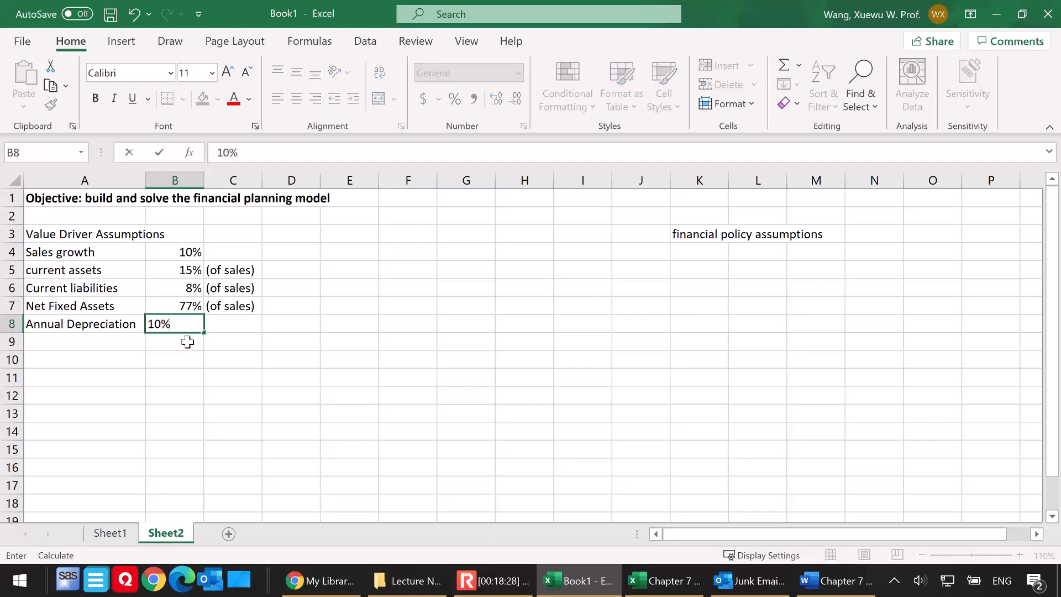
pyautogui.click(240, 326)
pyautogui.write('(')
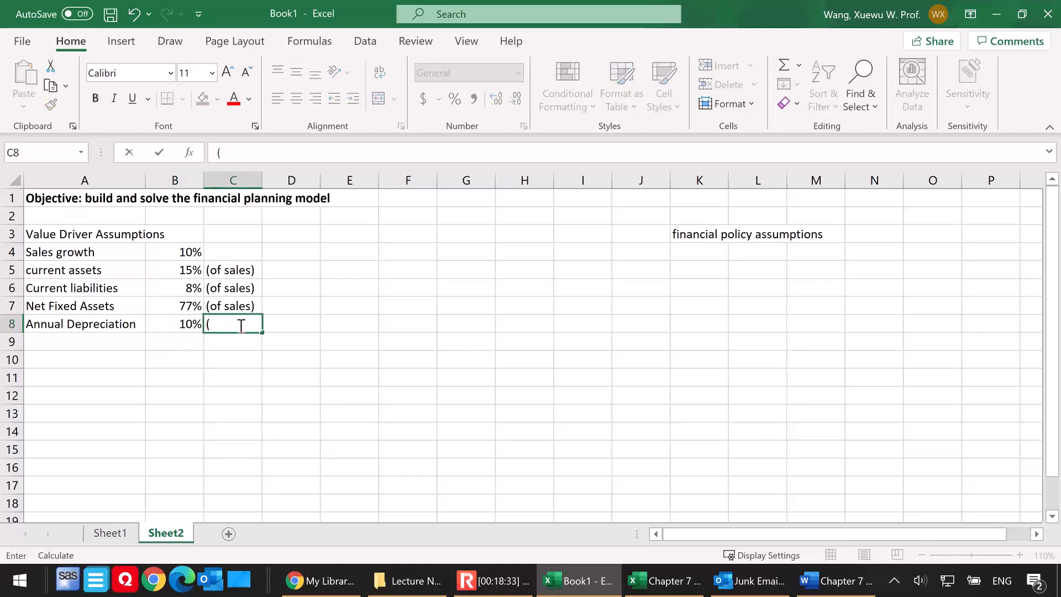
pyautogui.write('of average fixe')
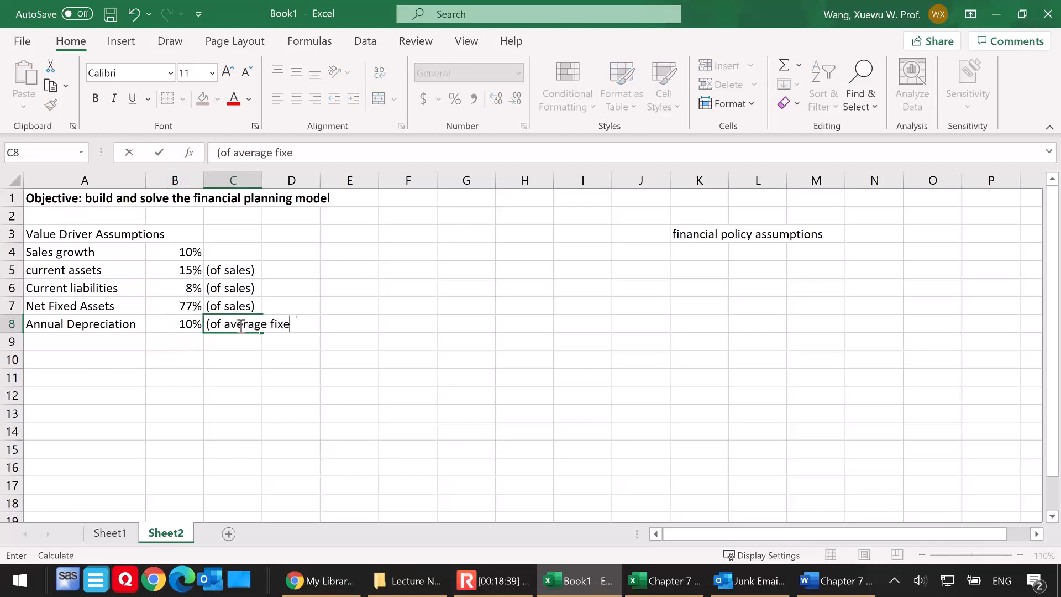
pyautogui.write('d assets at ')
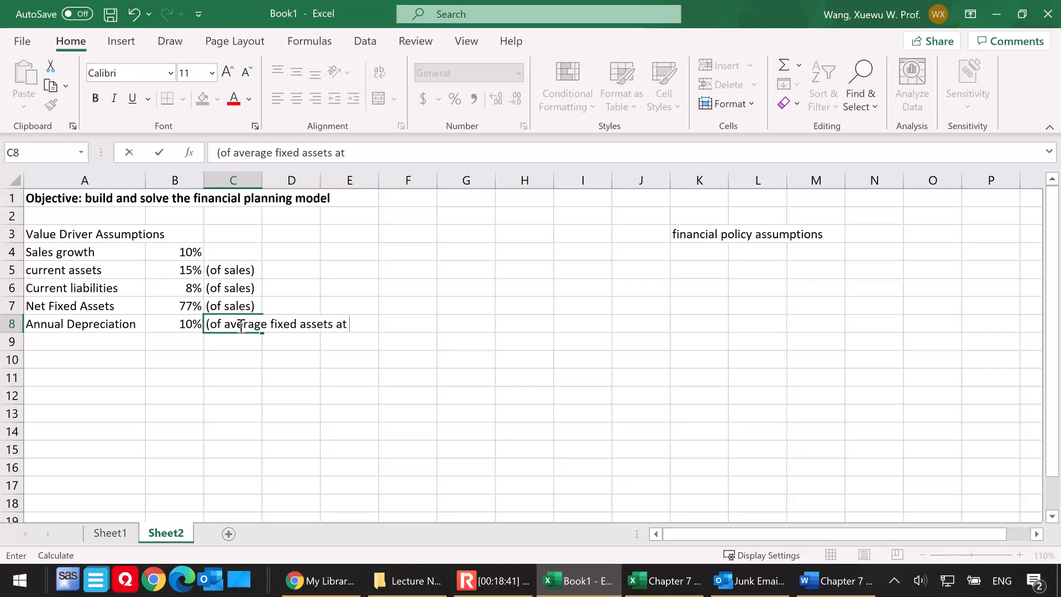
pyautogui.write('cost)')
# Add the "Cost of goods sold" assumption in row 9 with 50% in B9 and the note "(of sales)" in C9
pyautogui.click(79, 341)
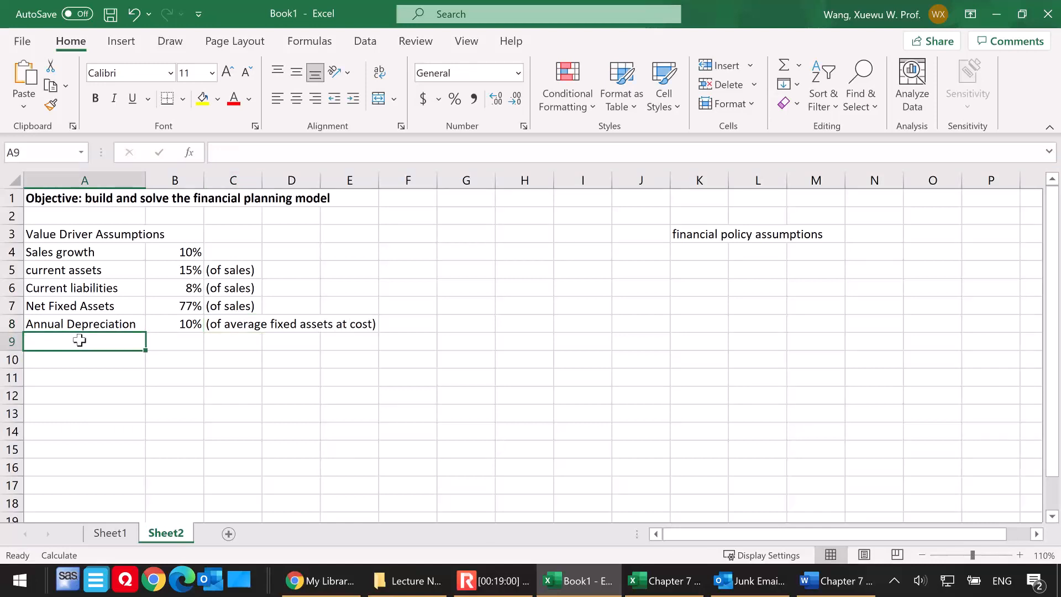
pyautogui.write('Cost of goods sold')
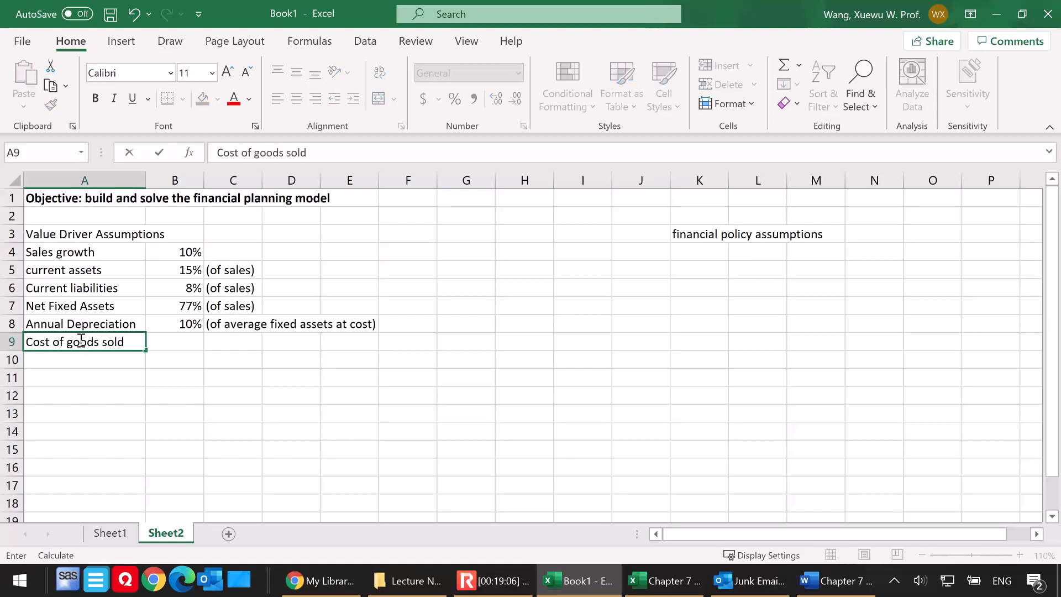
pyautogui.click(182, 344)
pyautogui.write('50%')
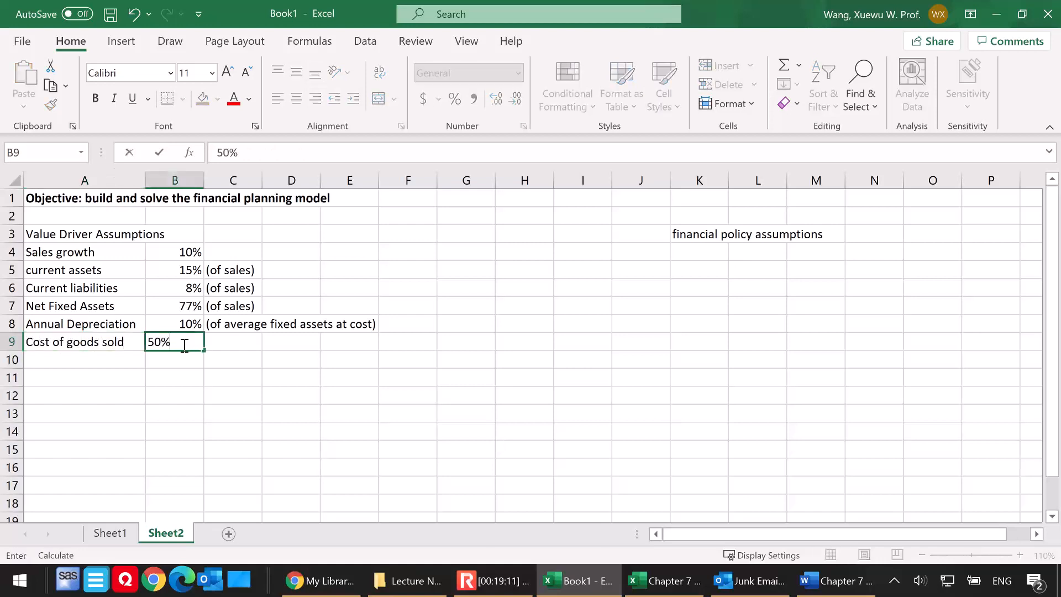
pyautogui.click(222, 348)
pyautogui.write('(')
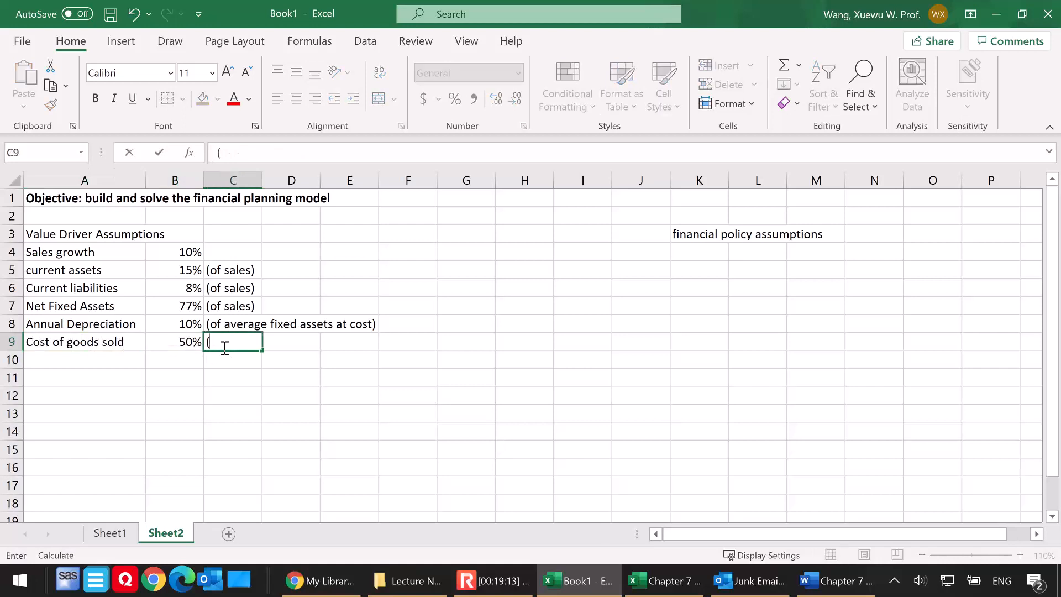
pyautogui.write('of sales)s)')
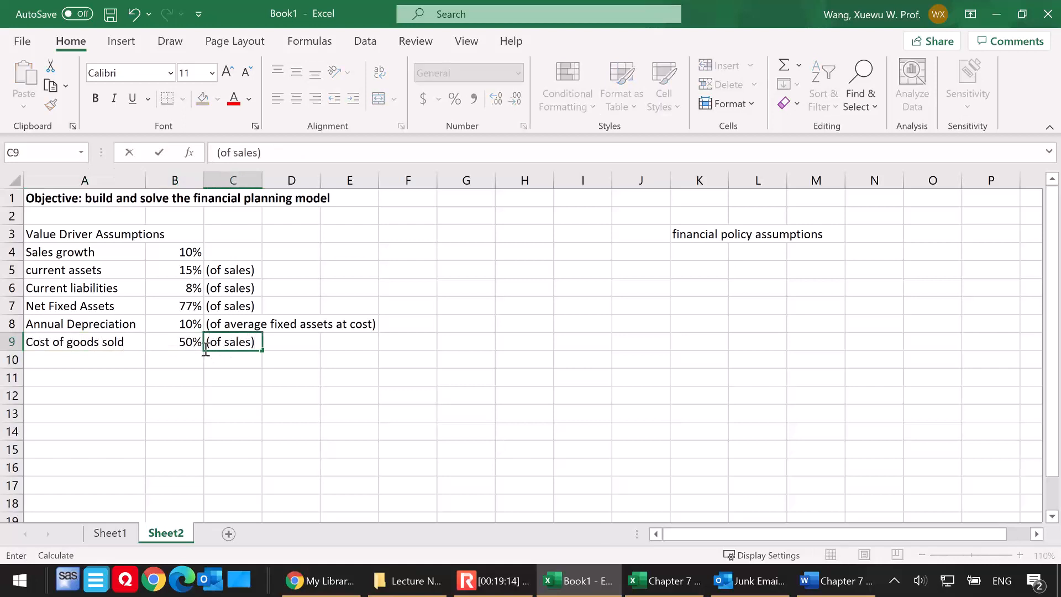
# Add "interest rate on debt" in row 10 with 10% in B10 and the note "(of the average debt balance)" in C10
pyautogui.click(91, 360)
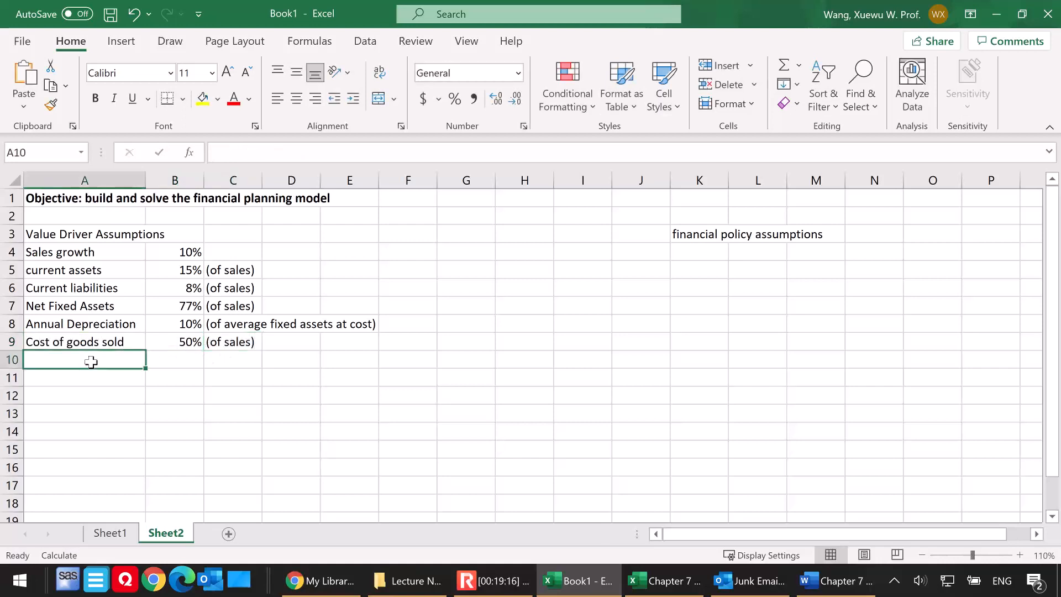
pyautogui.write('int')
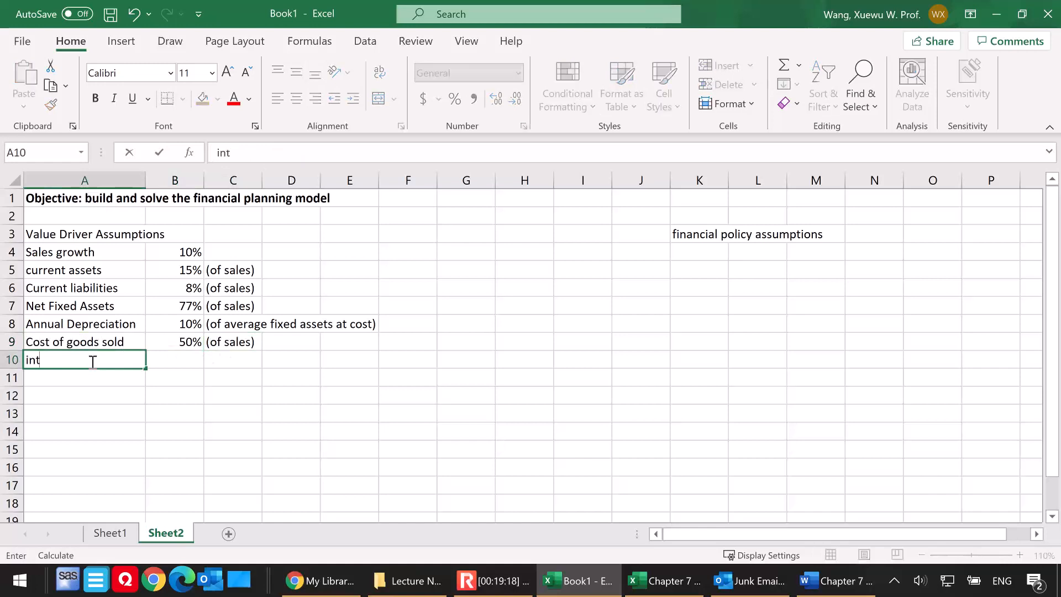
pyautogui.write('erest rate on debt')
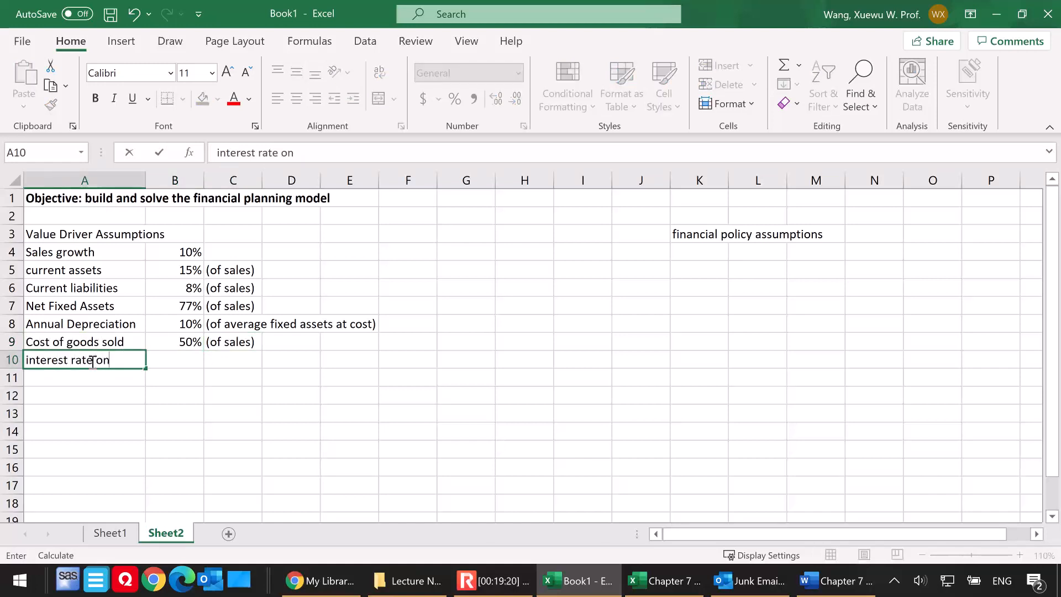
pyautogui.click(178, 363)
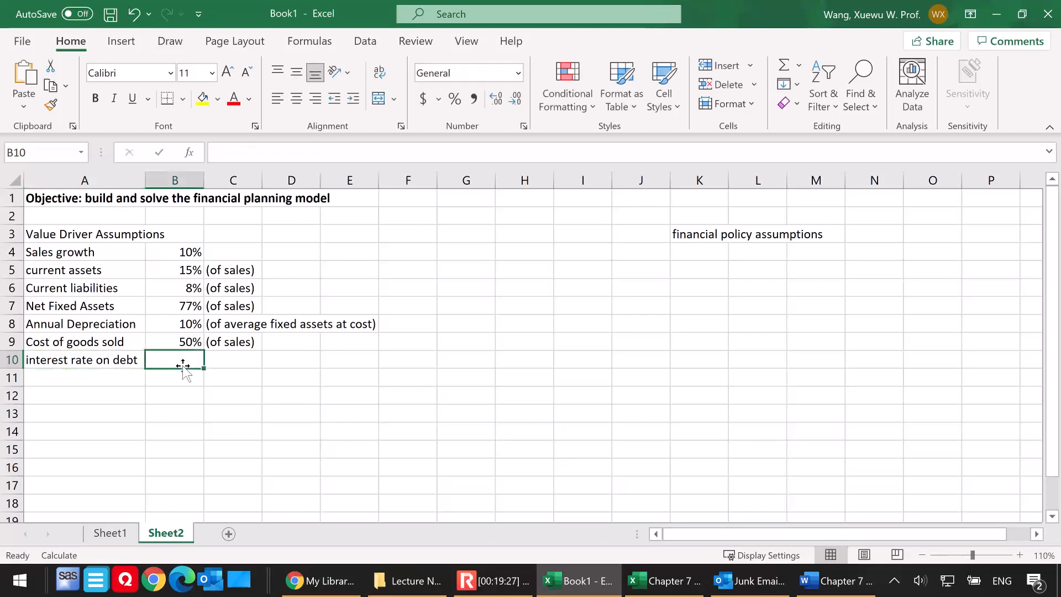
pyautogui.write('10%')
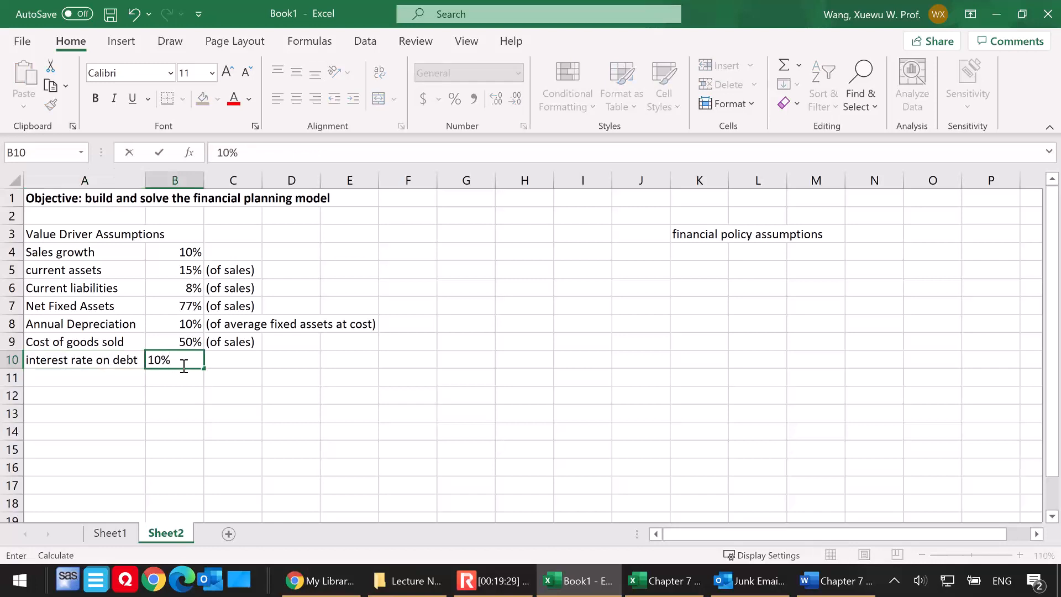
pyautogui.click(227, 360)
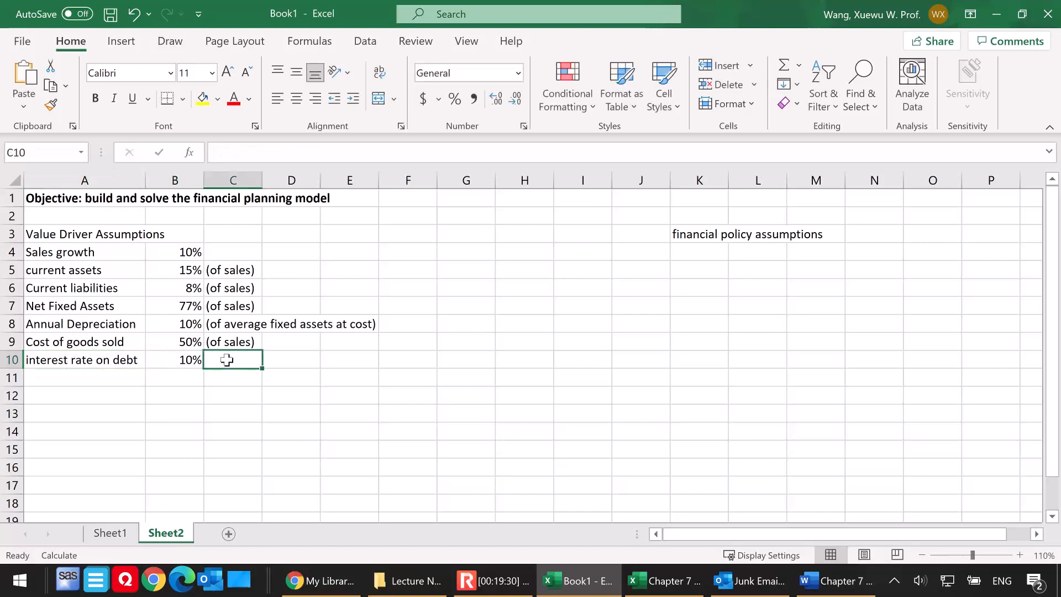
pyautogui.write('(of the average debt balance)')
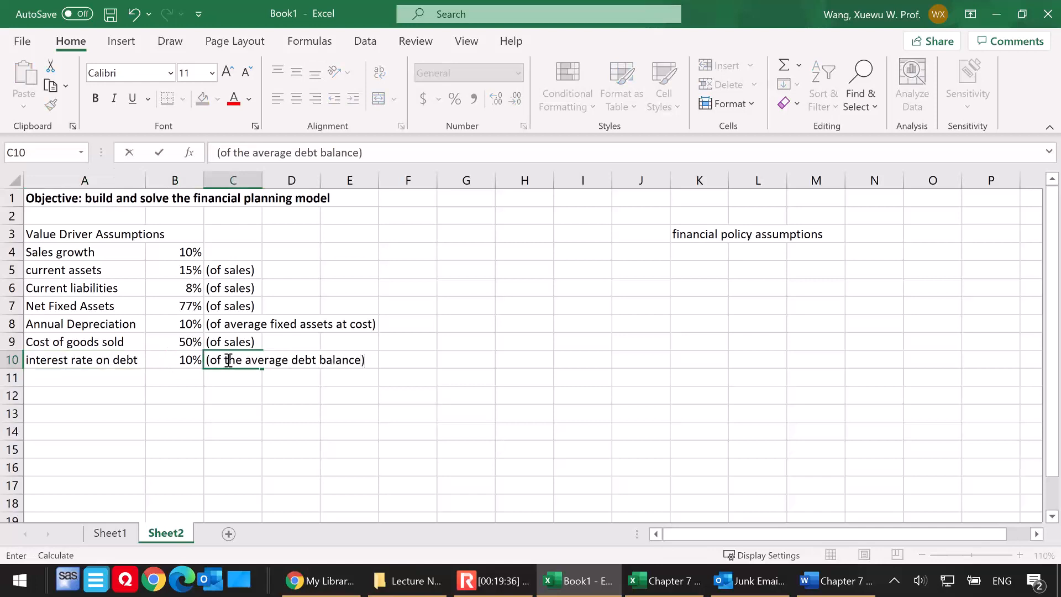
# Add "interest rate on cash" in row 11 with 8% in B11 and the note "(of the aveage cash balance)" in C11
pyautogui.click(82, 380)
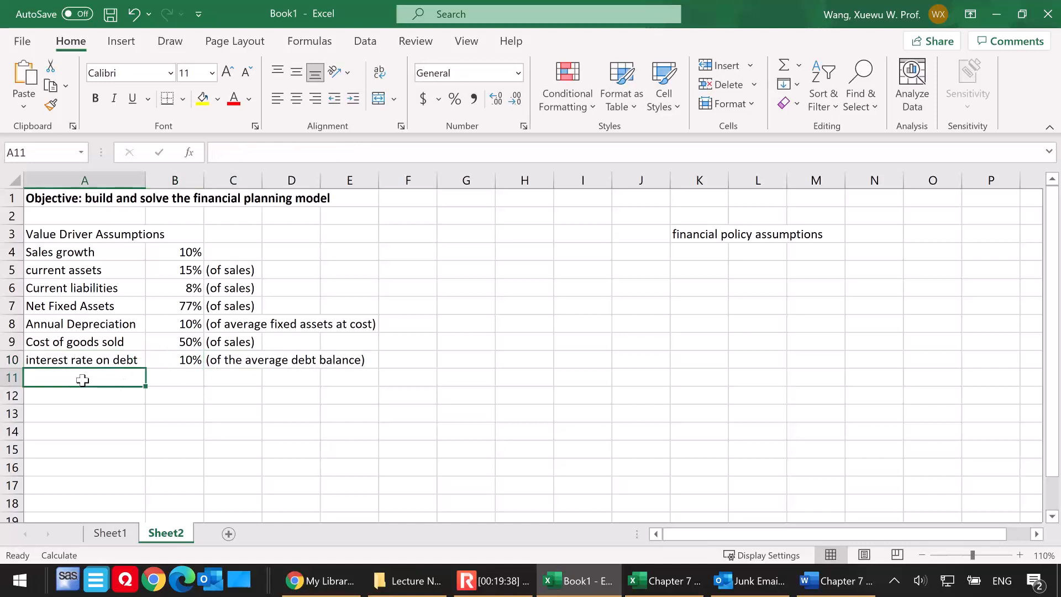
pyautogui.write('interest rate on cash')
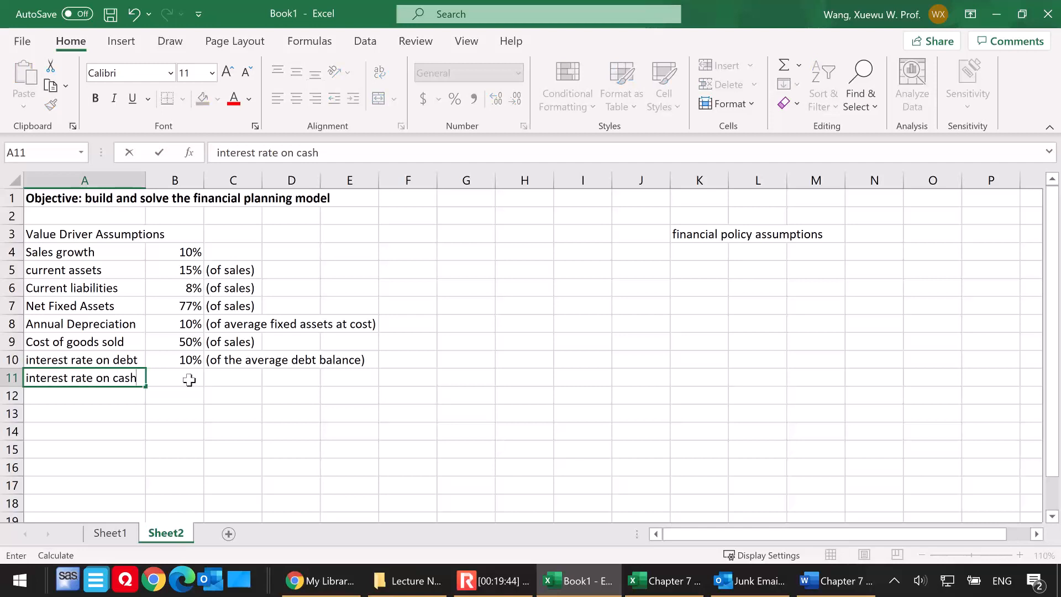
pyautogui.click(190, 379)
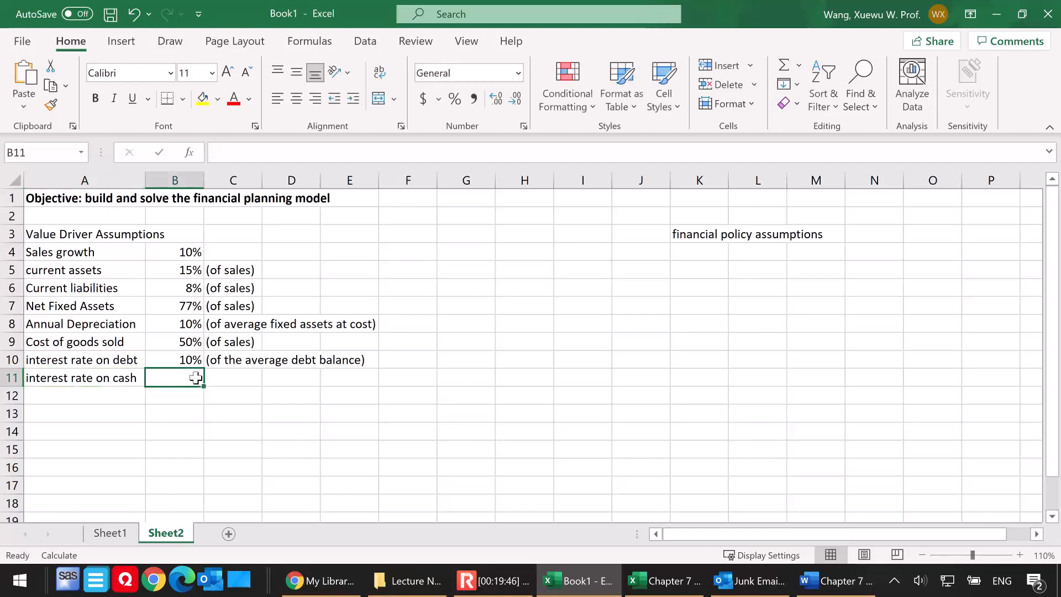
pyautogui.write('8%')
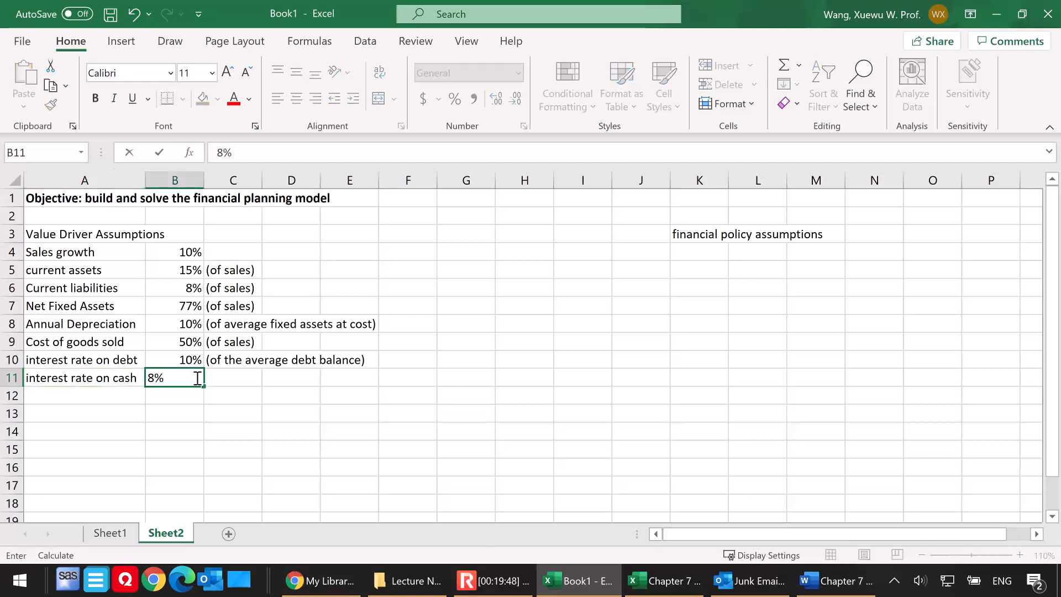
pyautogui.click(220, 377)
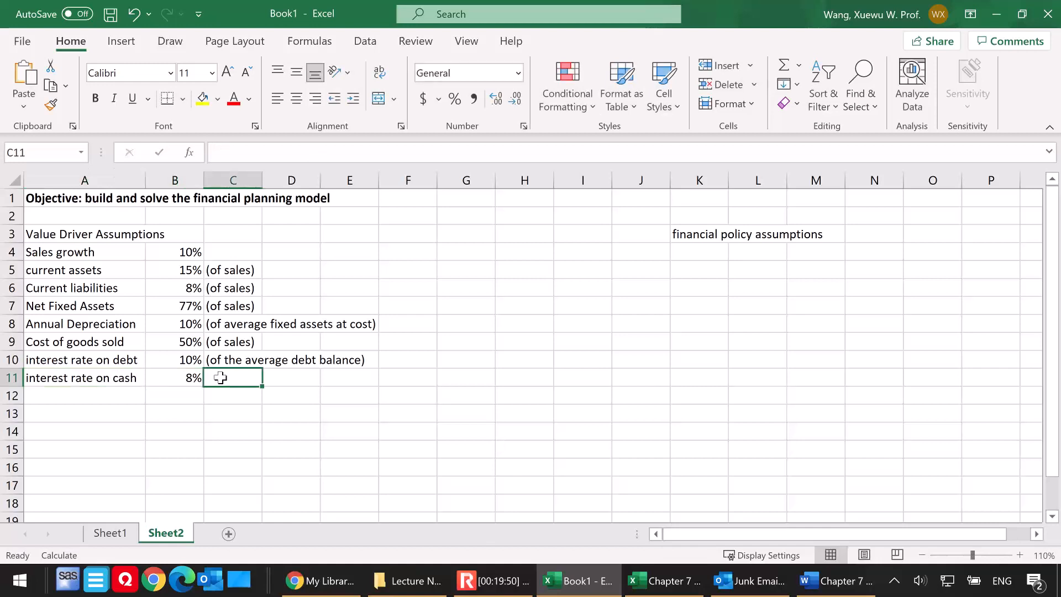
pyautogui.write('(')
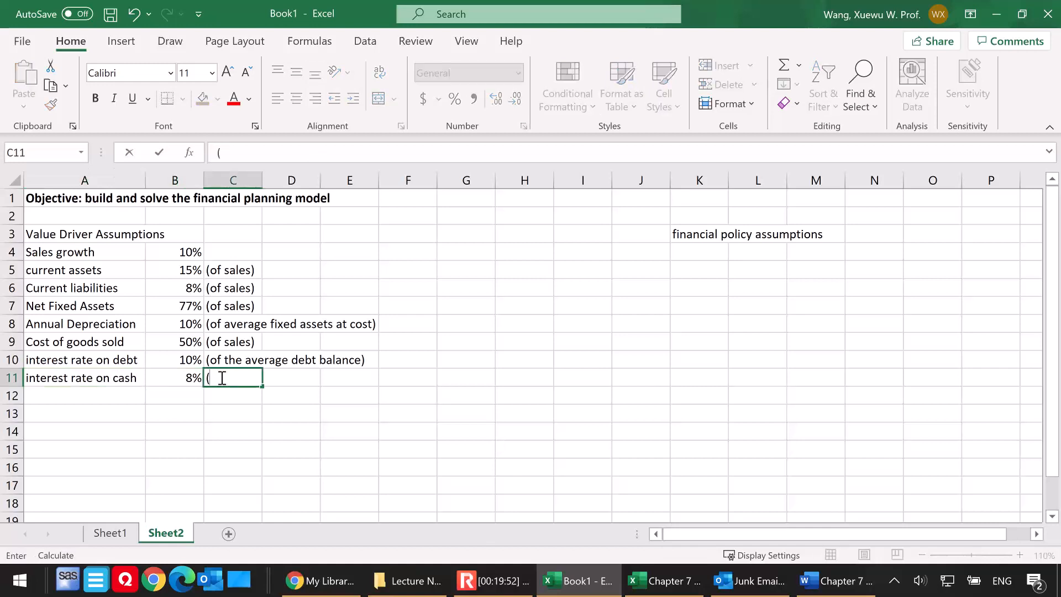
pyautogui.write('of the ave')
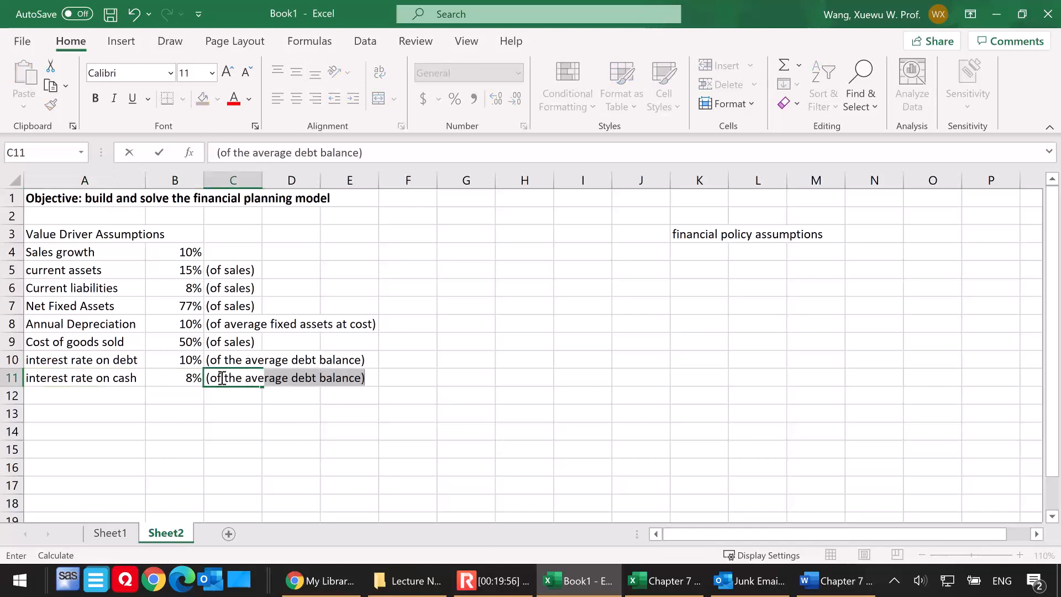
pyautogui.write('age cash balance)')
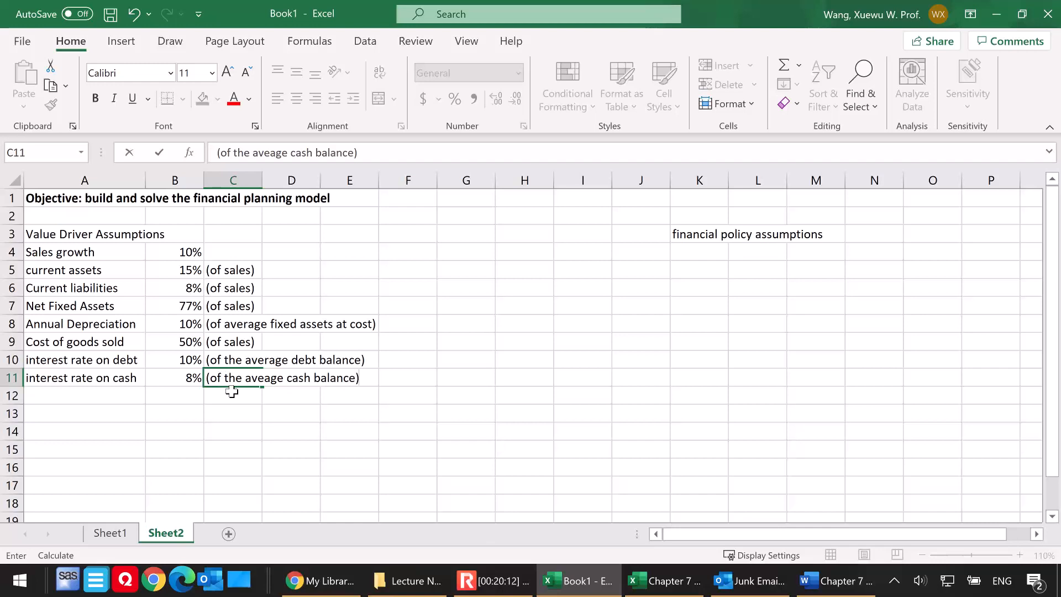
# Add the "tax rate" assumption in row 12 with 40% in B12
pyautogui.click(102, 395)
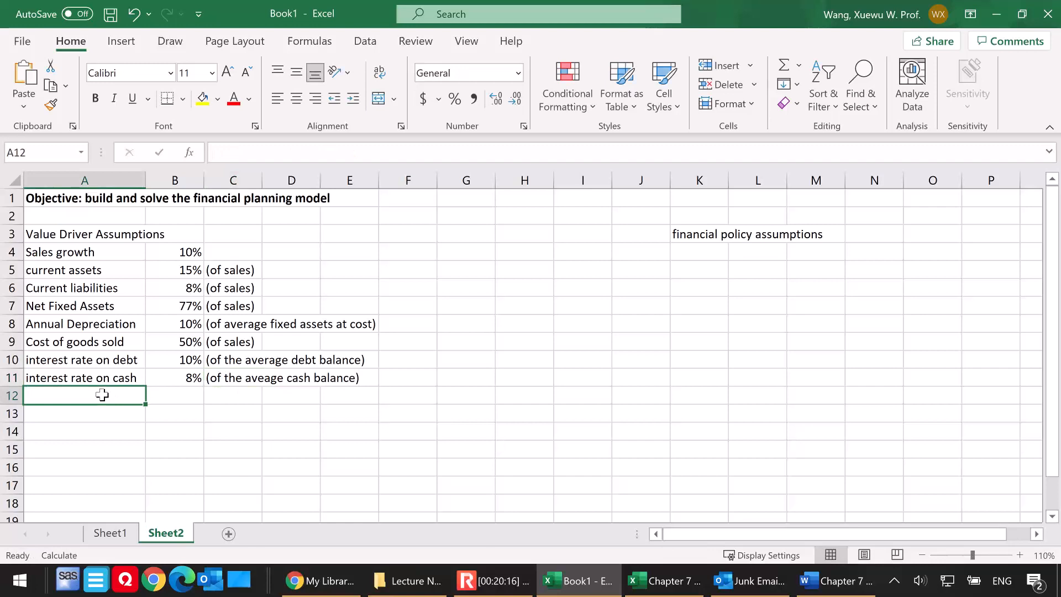
pyautogui.write('tax rate')
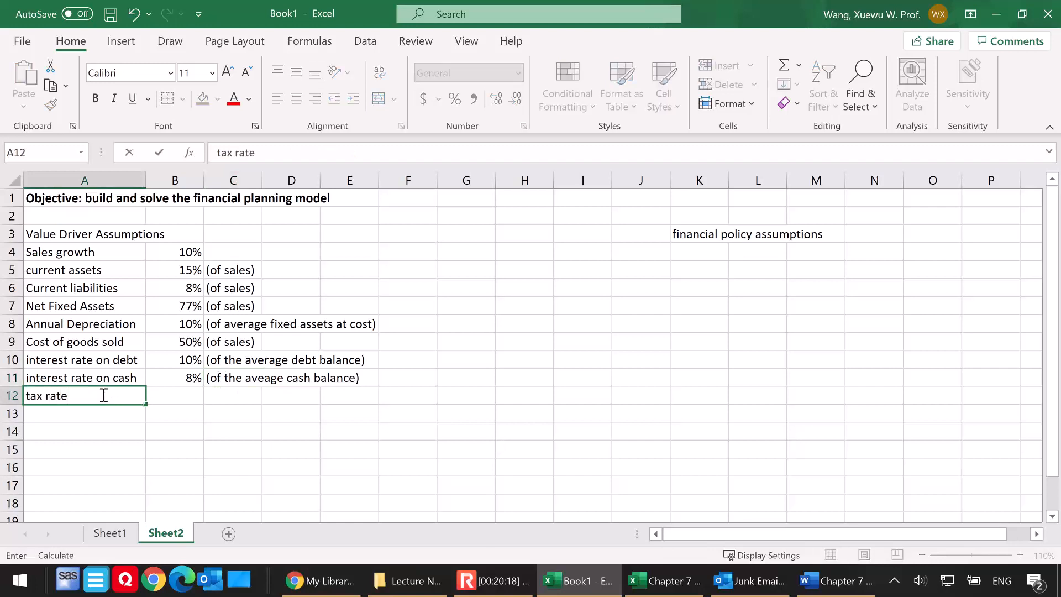
pyautogui.click(177, 394)
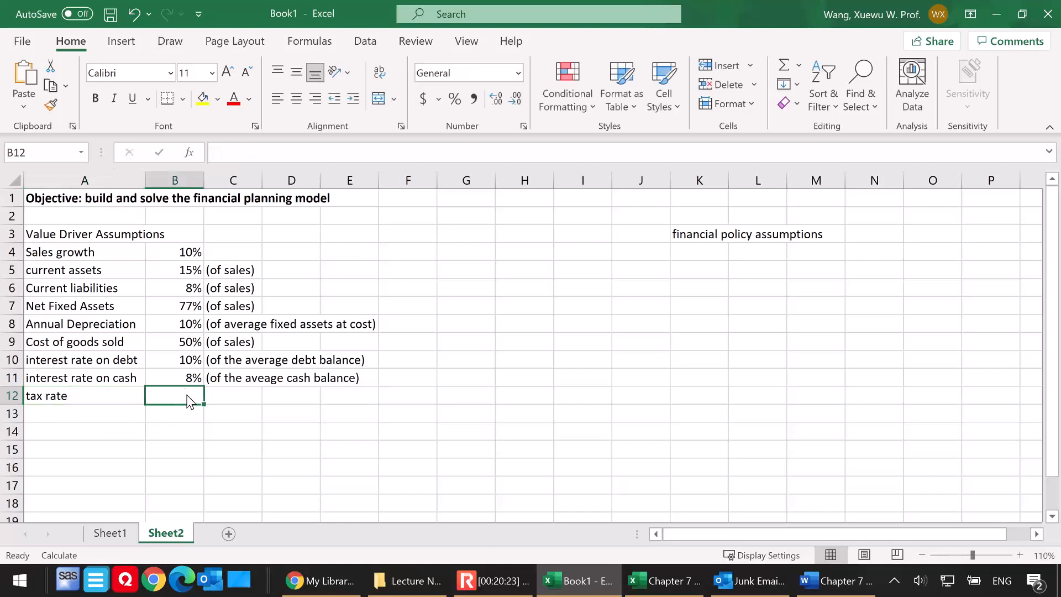
pyautogui.write('40%')
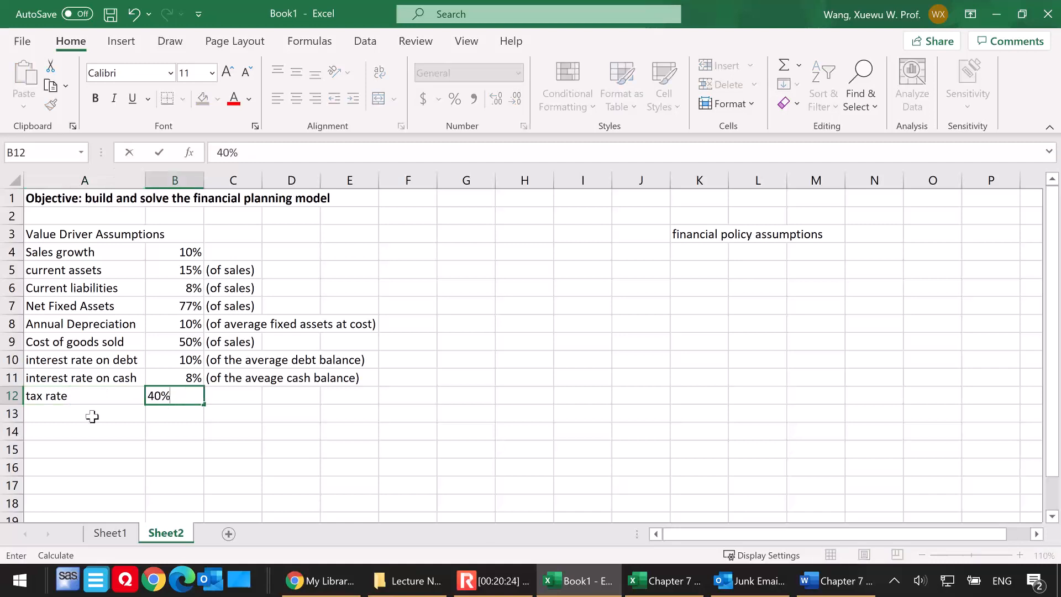
# Add "dividend payout ratio" in row 13 with 40% in B13 and the note "(of after-tax profits)" in C13
pyautogui.click(92, 416)
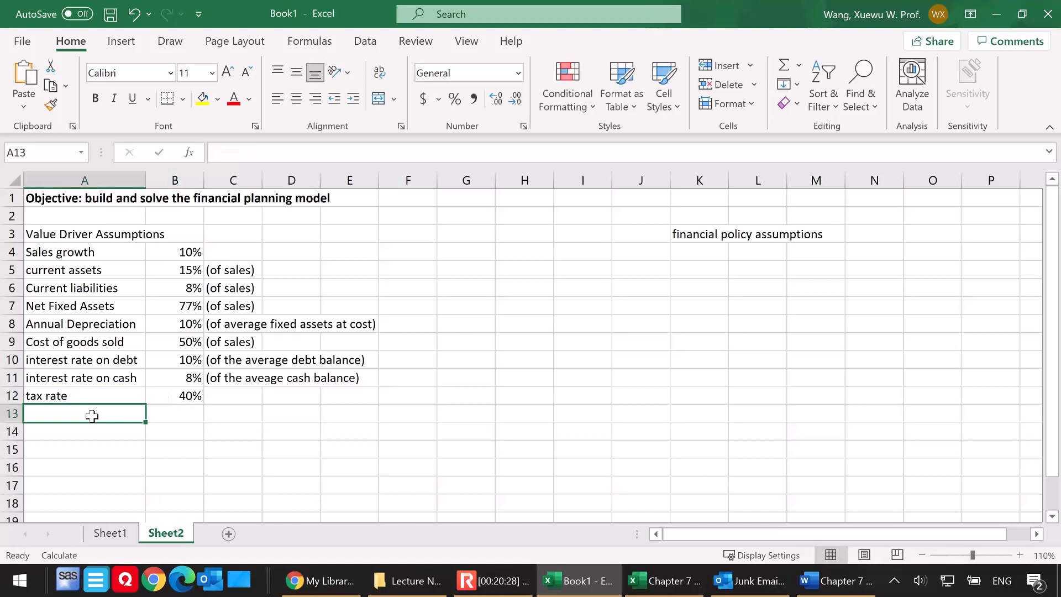
pyautogui.write('dividend payout ratio')
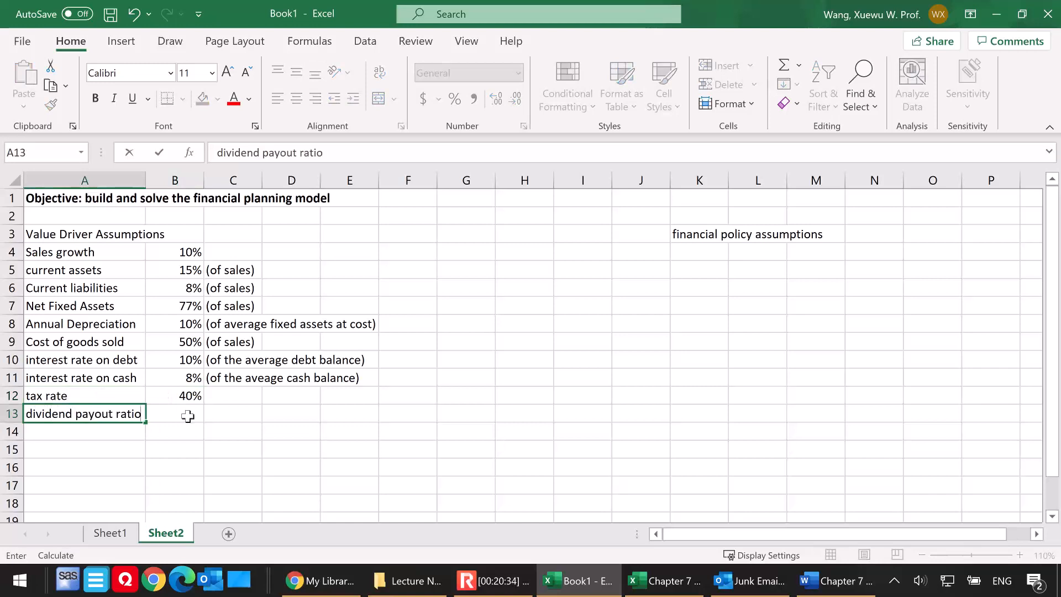
pyautogui.click(186, 415)
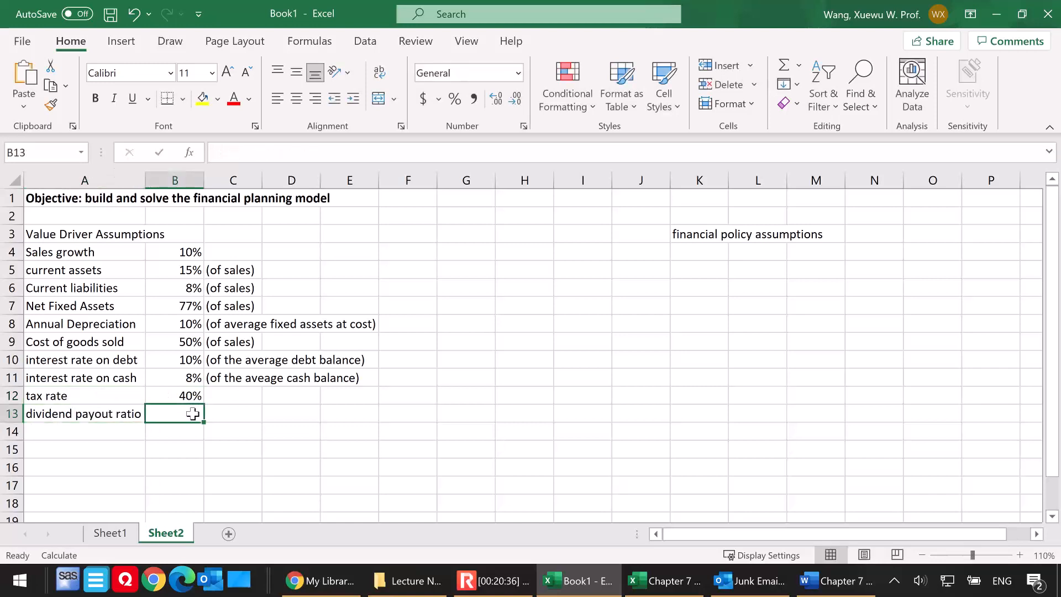
pyautogui.write('40%')
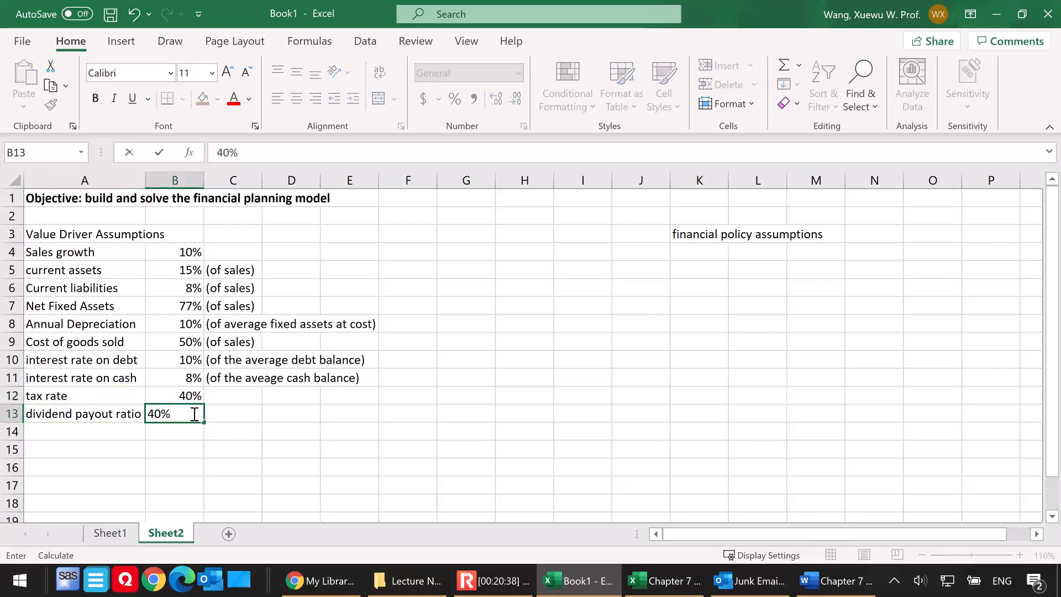
pyautogui.click(229, 418)
pyautogui.write('(of')
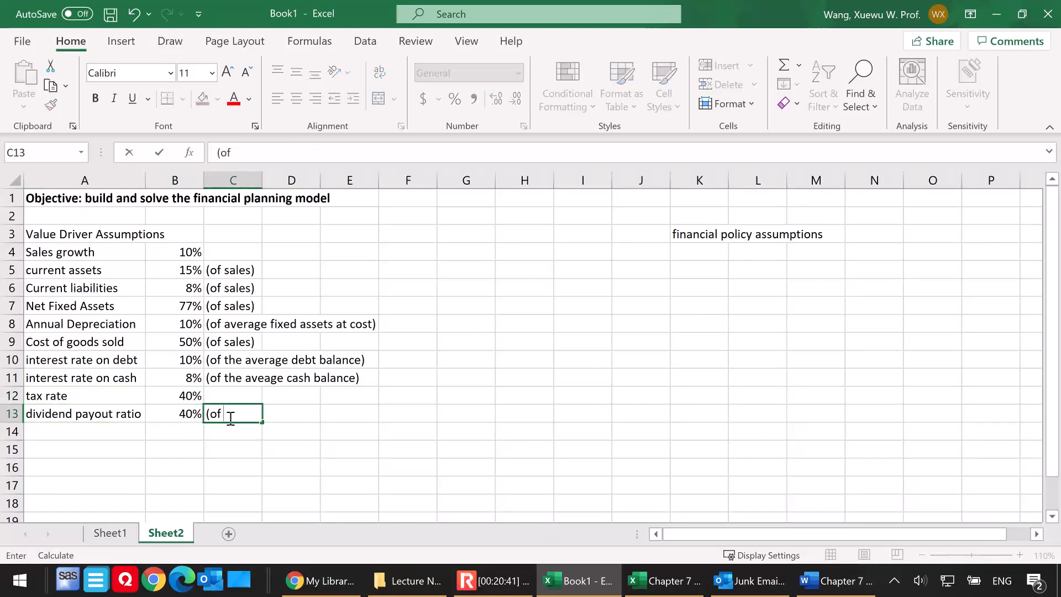
pyautogui.write(' after-tax profits)')
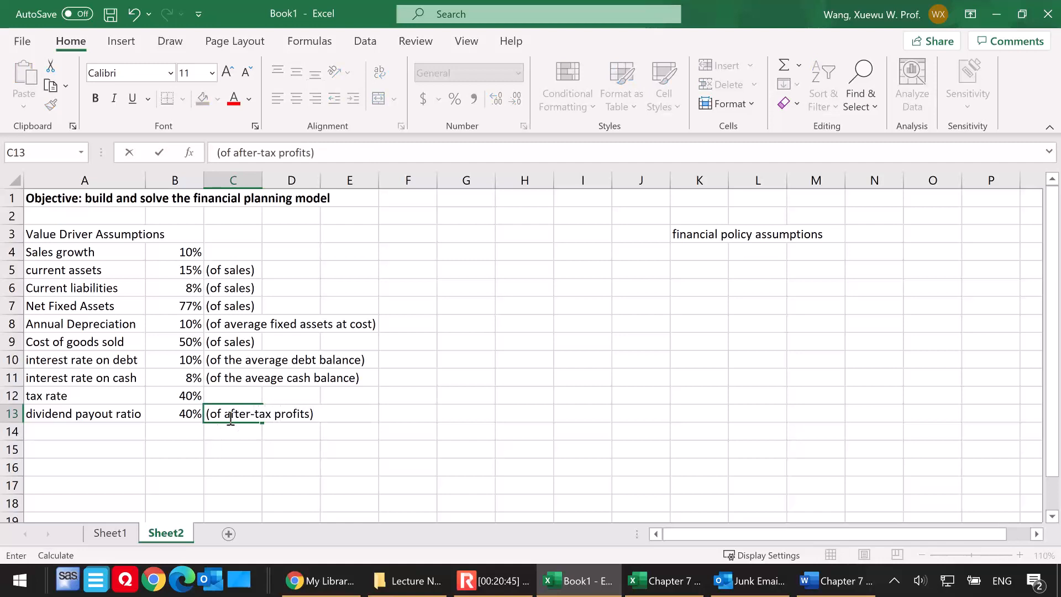
pyautogui.click(87, 437)
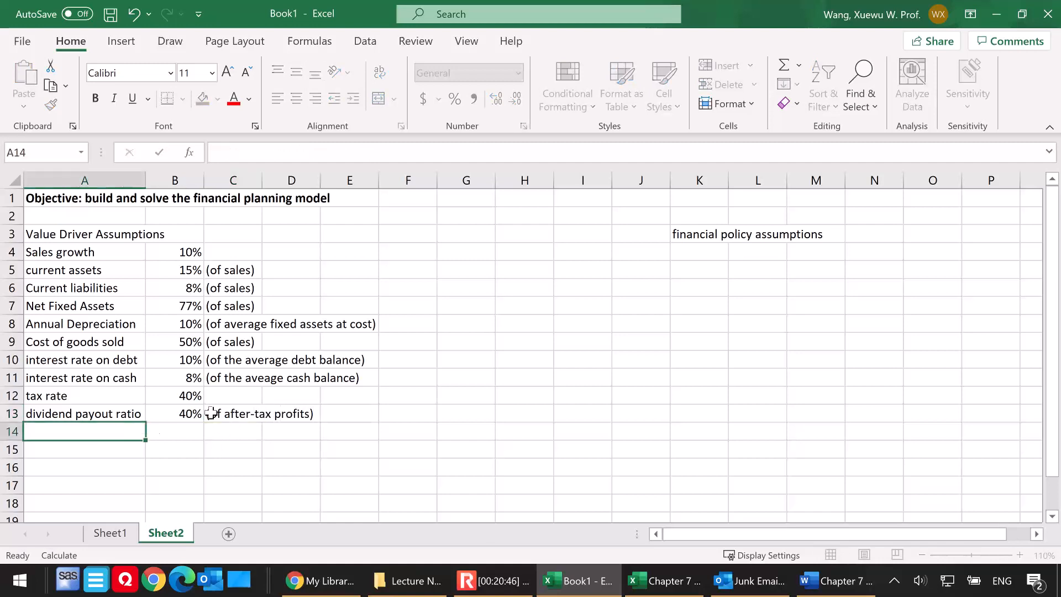
# Make the "Value Driver Assumptions" heading in A3 and the "financial policy assumptions" heading in K3 bold
pyautogui.click(92, 237)
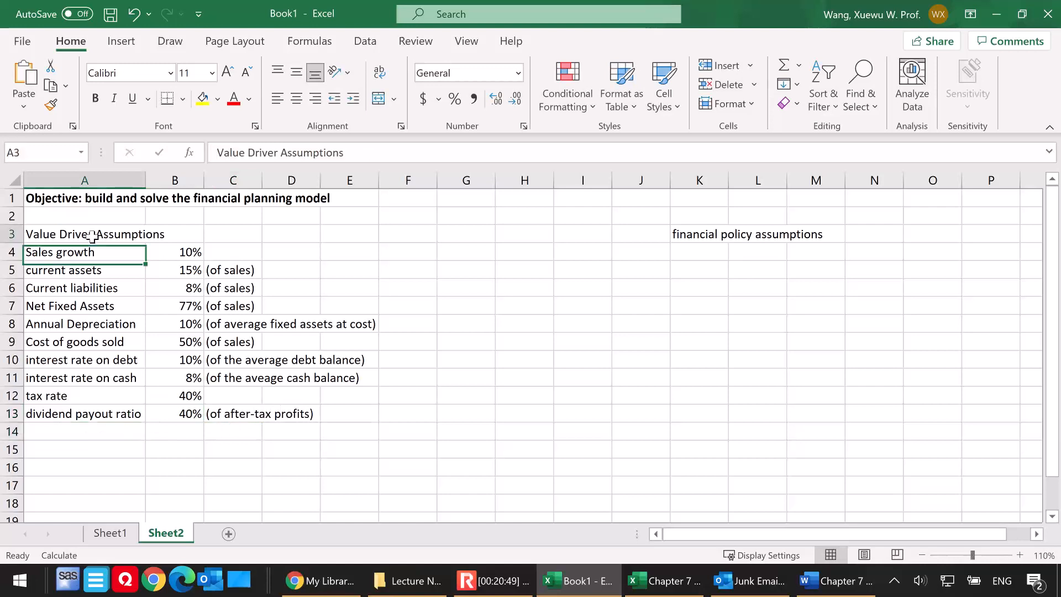
pyautogui.click(96, 99)
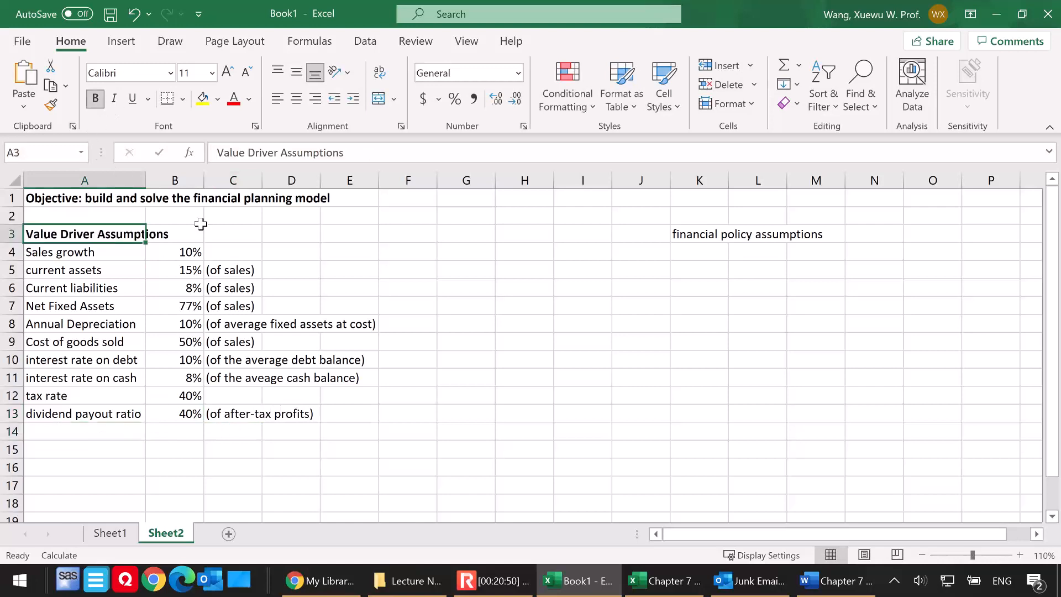
pyautogui.click(569, 327)
pyautogui.click(693, 236)
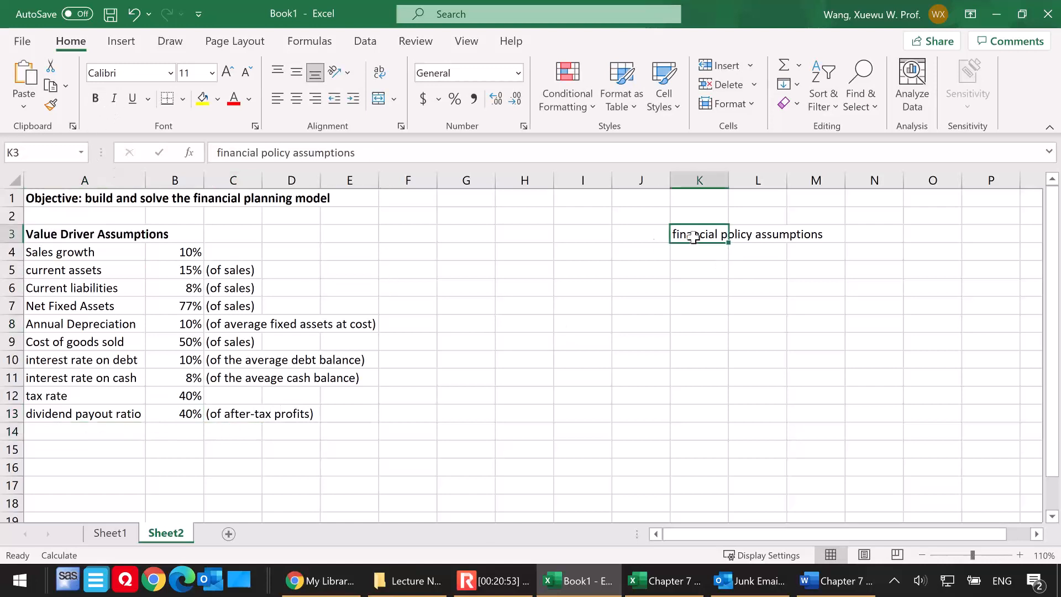
pyautogui.click(95, 100)
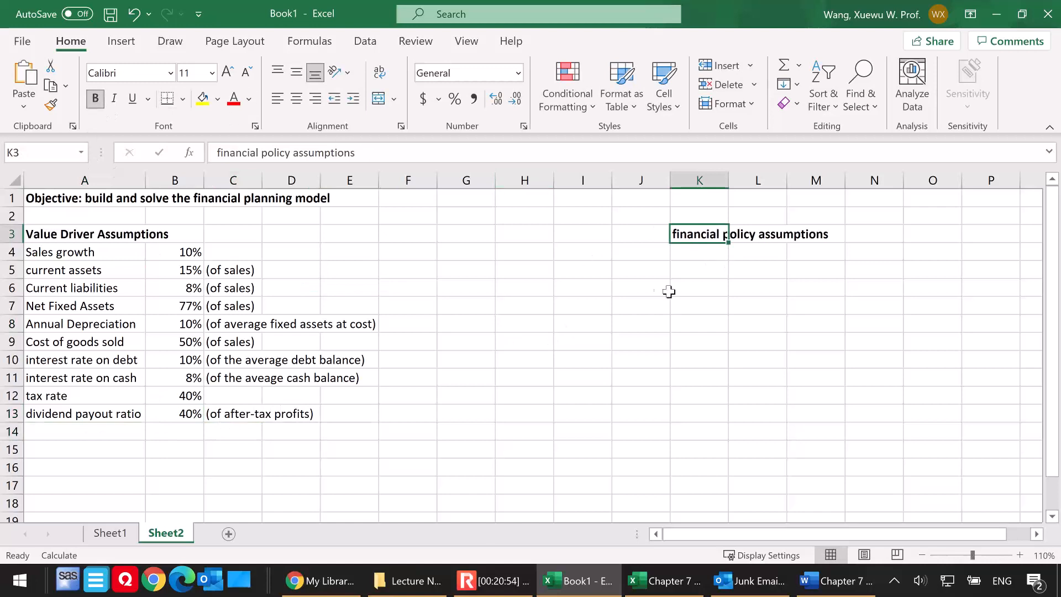
# Enter the debt policy in K4: "Debt: repay $800000/yr for the next 4 yrs, after that, intends to stay debt free"
pyautogui.click(694, 254)
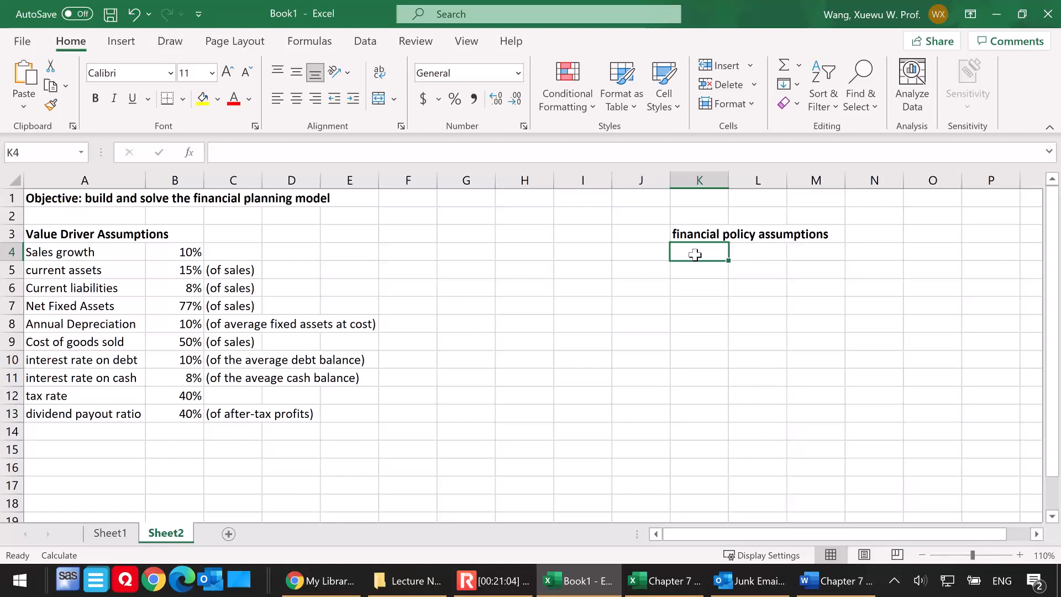
pyautogui.write('Debt:')
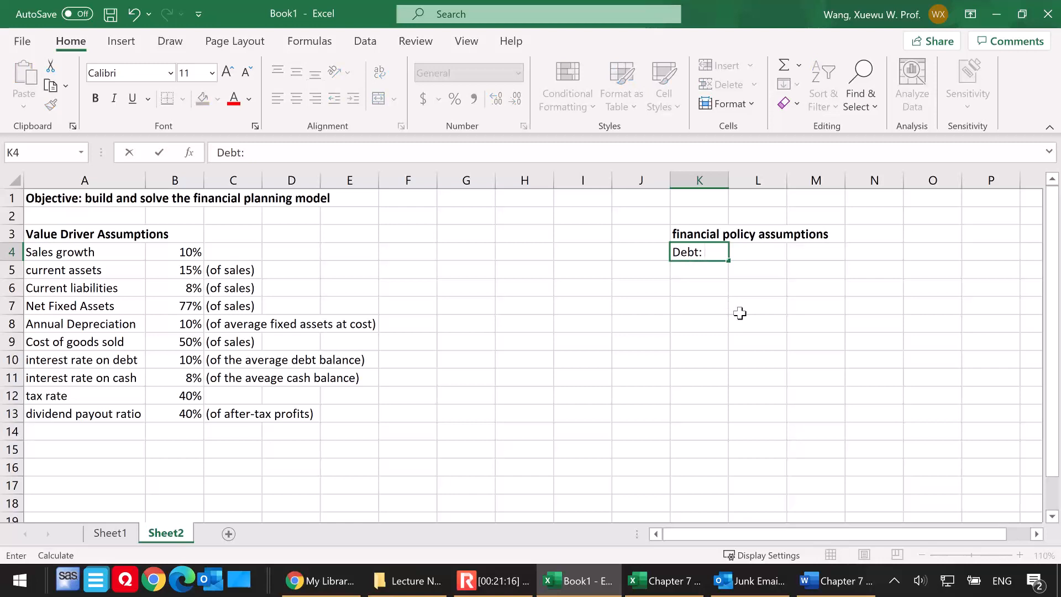
pyautogui.write('repay ')
pyautogui.write('$80000')
pyautogui.write('0')
pyautogui.write(' p')
pyautogui.press('BackSpace')
pyautogui.write('pe')
pyautogui.press('BackSpace')
pyautogui.press('BackSpace')
pyautogui.write('/y')
pyautogui.press('BackSpace')
pyautogui.write('yr for ht')
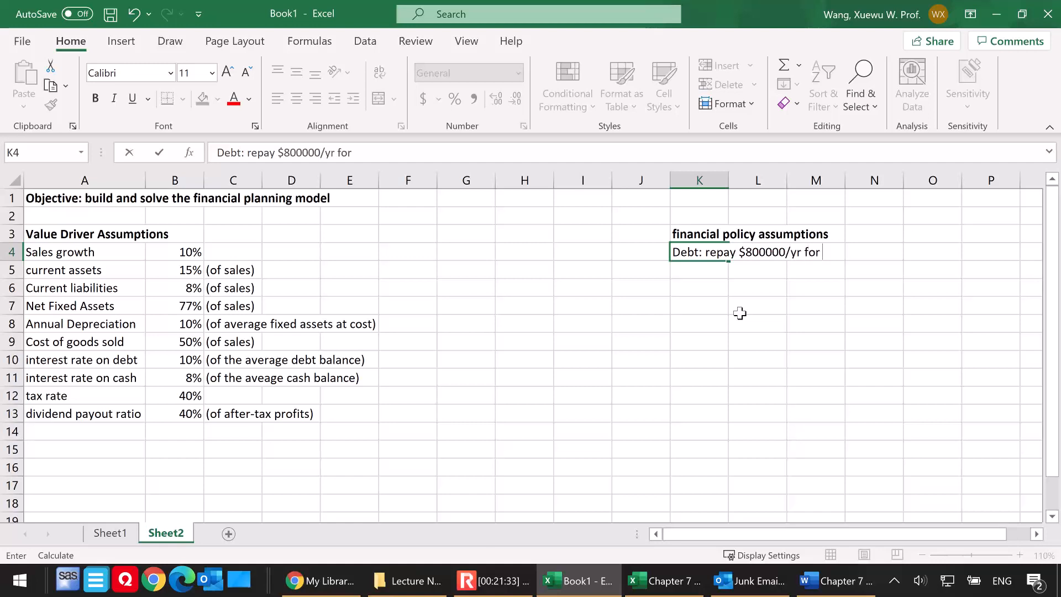
pyautogui.press('BackSpace')
pyautogui.press('BackSpace')
pyautogui.write('the next 4 yrs,')
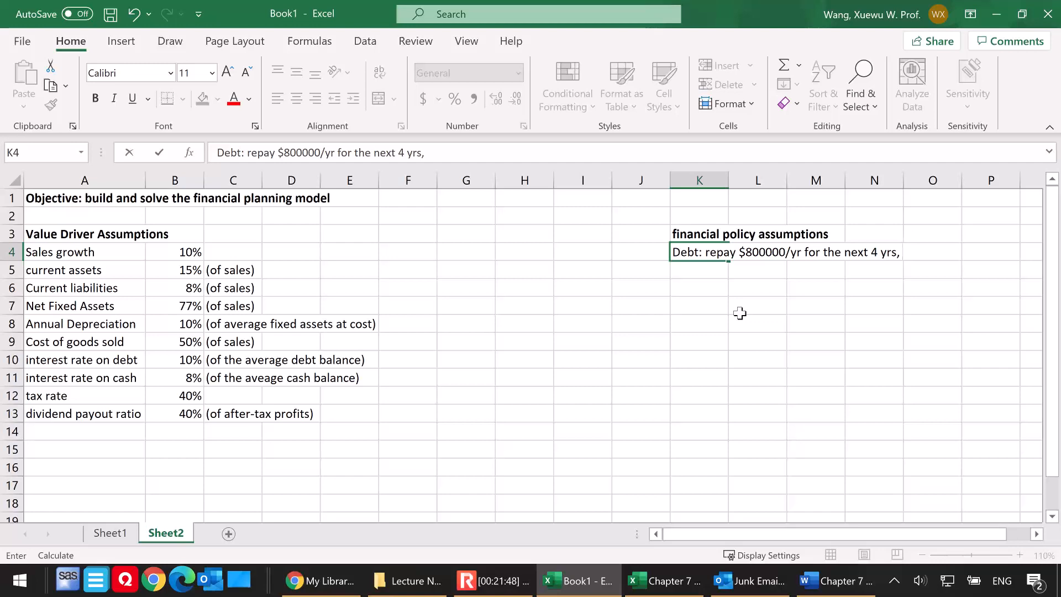
pyautogui.write('after that,')
pyautogui.write(' the')
pyautogui.press('BackSpace')
pyautogui.press('BackSpace')
pyautogui.press('BackSpace')
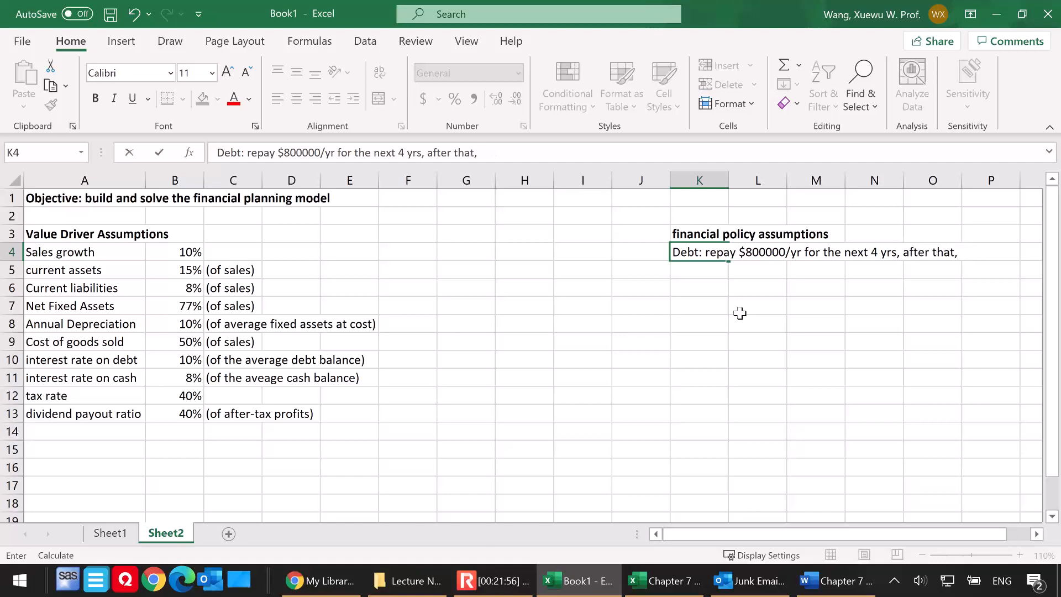
pyautogui.write('intends to stay debt free')
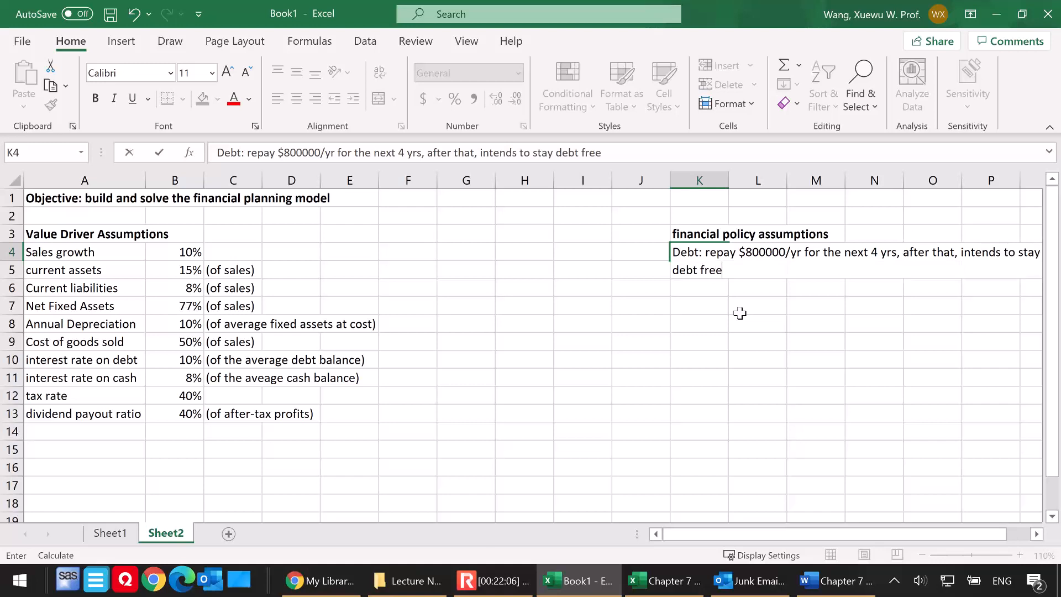
pyautogui.press('Return')
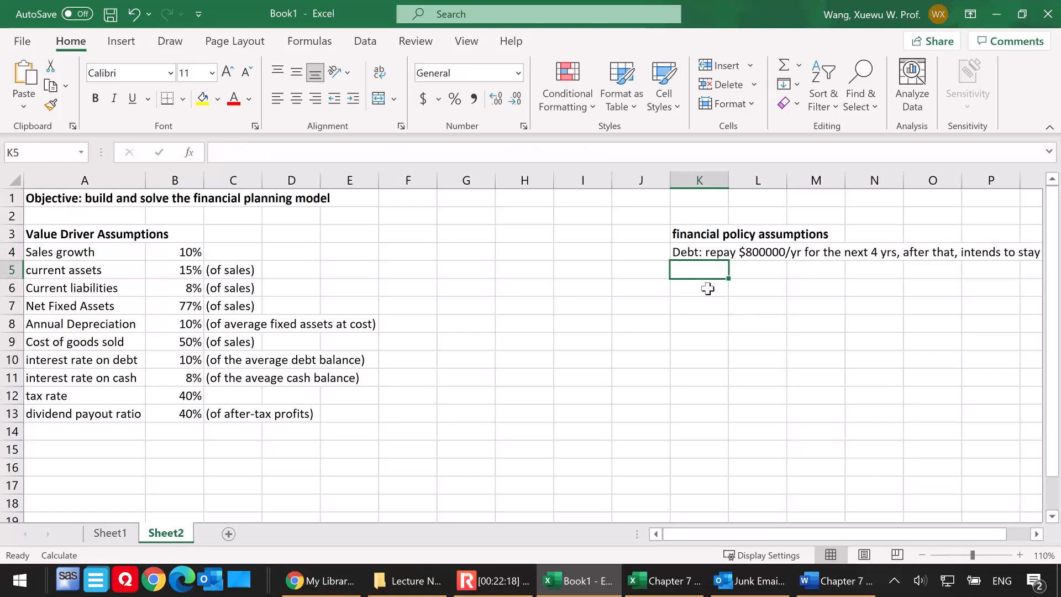
# Enter the stock policy in K5: "Stock: no new share issuance; no share buybacks"
pyautogui.write('Stock:')
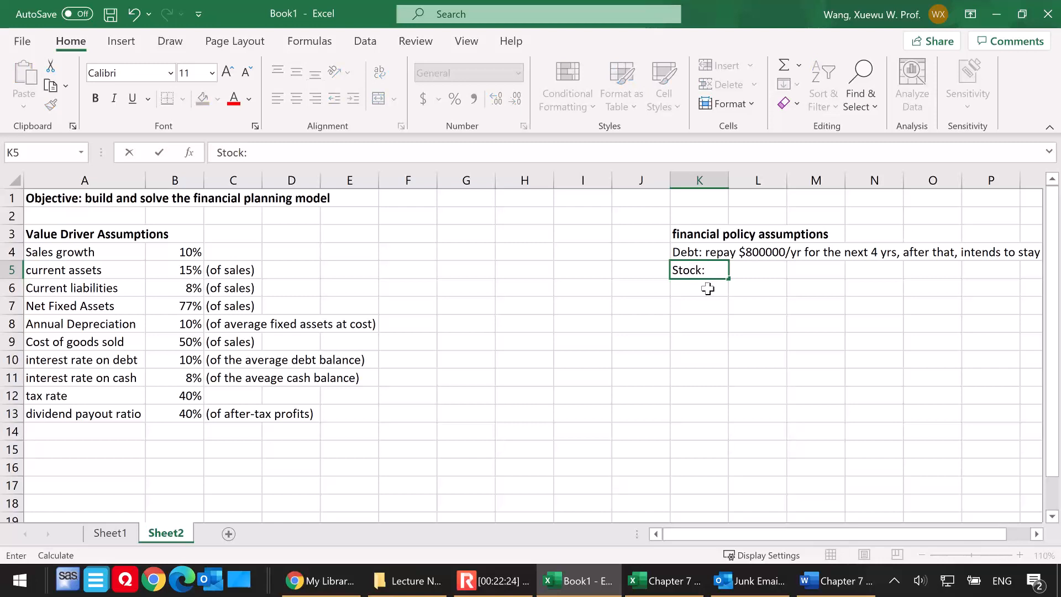
pyautogui.write(' no new')
pyautogui.write(' share is')
pyautogui.press('BackSpace')
pyautogui.write('issuance')
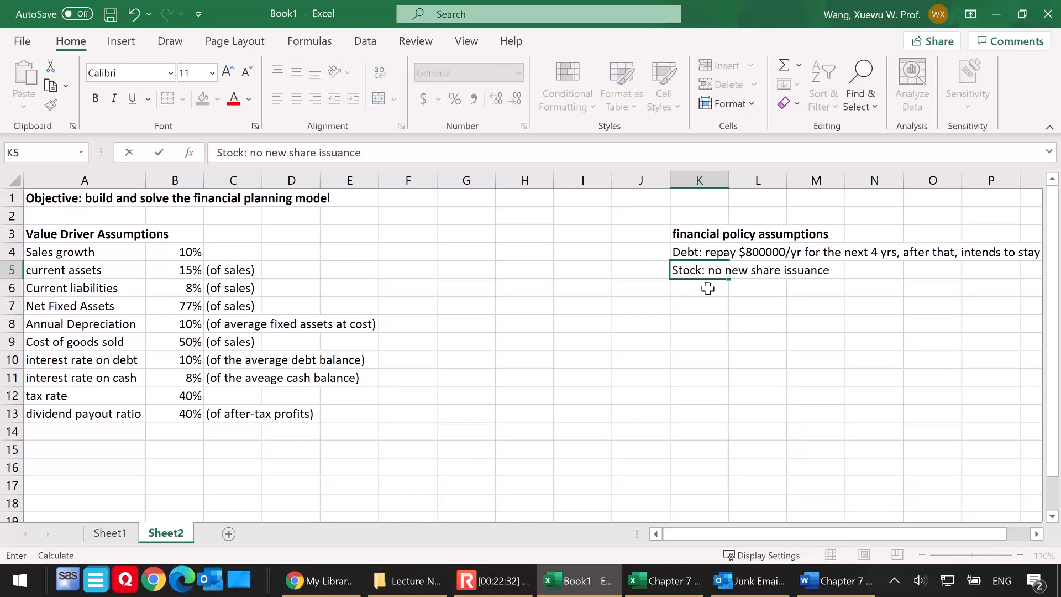
pyautogui.write(';')
pyautogui.write(' no')
pyautogui.write(' share buyba')
pyautogui.write('kc')
pyautogui.press('BackSpace')
pyautogui.press('BackSpace')
pyautogui.write('cks')
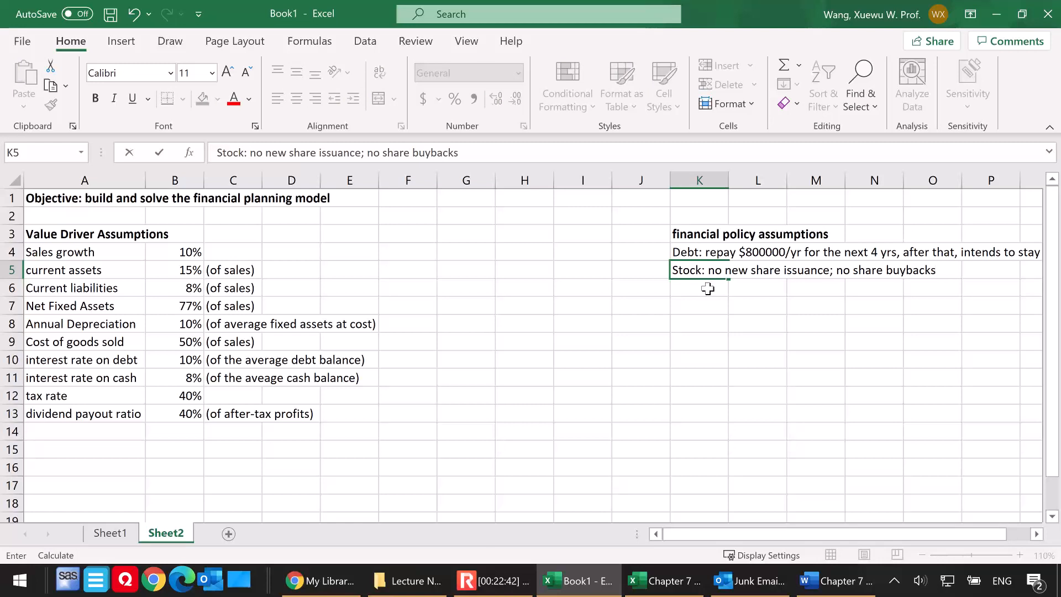
# Enter the cash policy in K6 as "Cash: is the plug!"
pyautogui.click(691, 289)
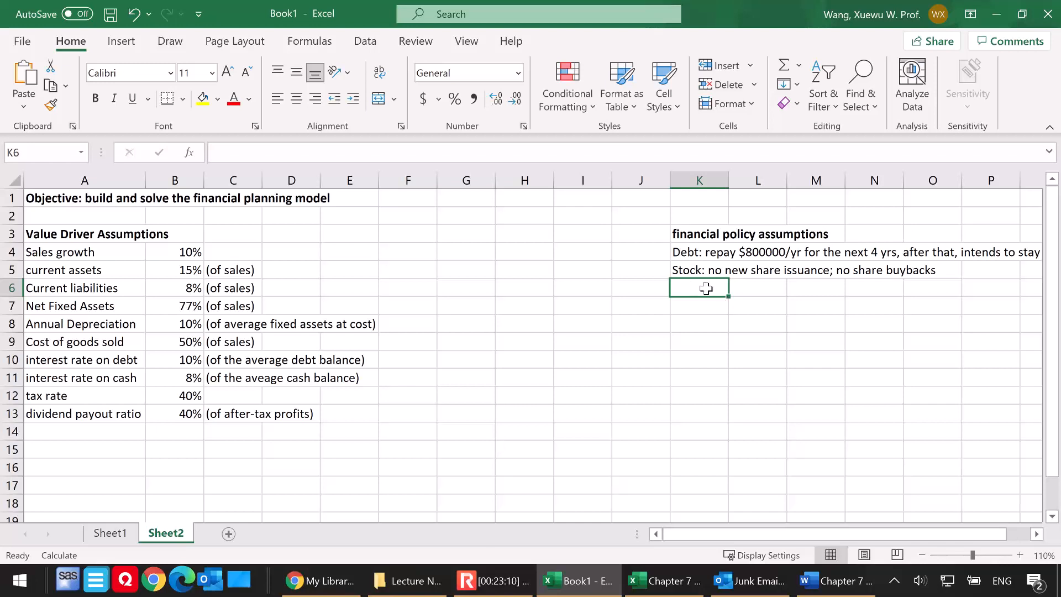
pyautogui.write('Cash : is the pl')
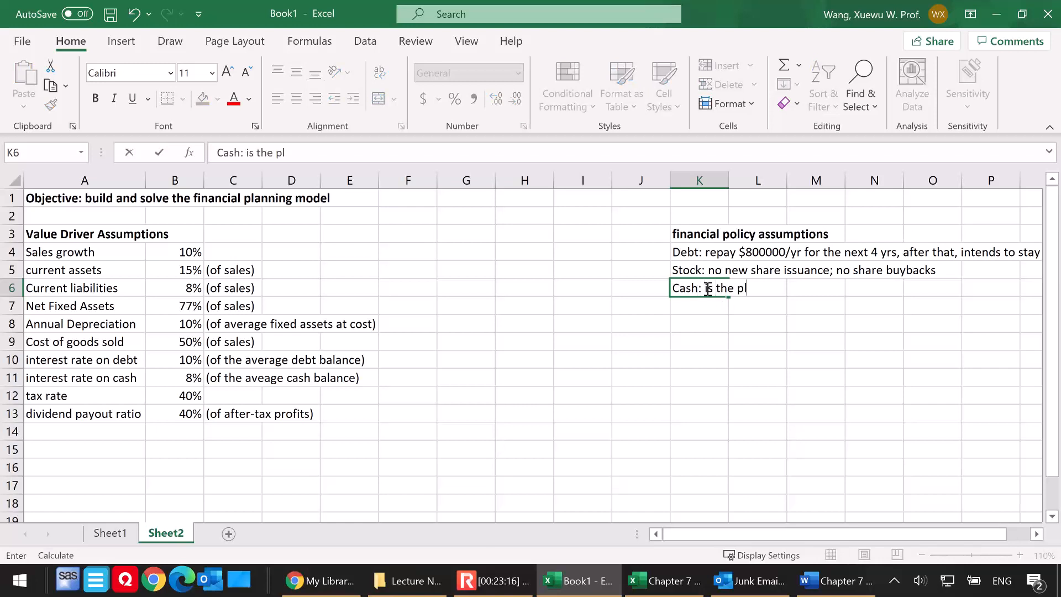
pyautogui.write('ug!')
pyautogui.click(741, 329)
pyautogui.click(688, 287)
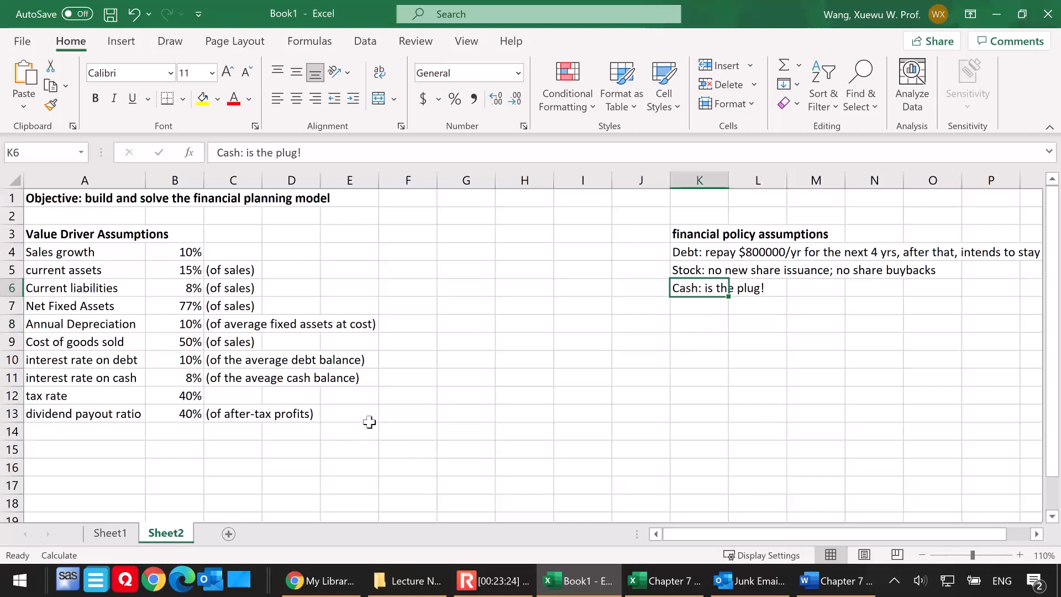
# Start the timeline below the assumptions with the label "Year" in A15 and 2004 in B15
pyautogui.click(89, 447)
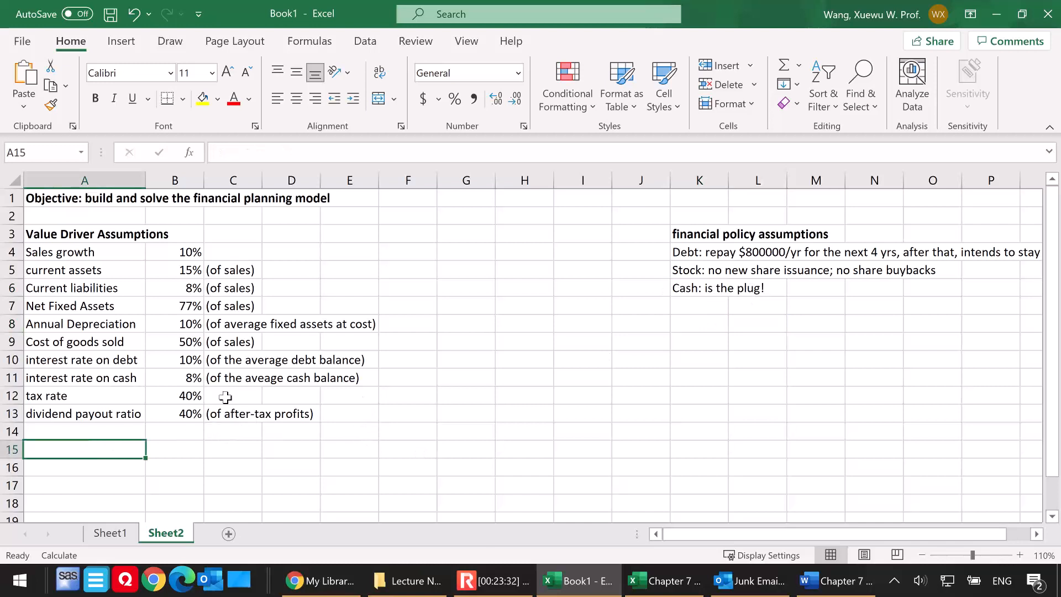
pyautogui.scroll(-2, 299, 342)
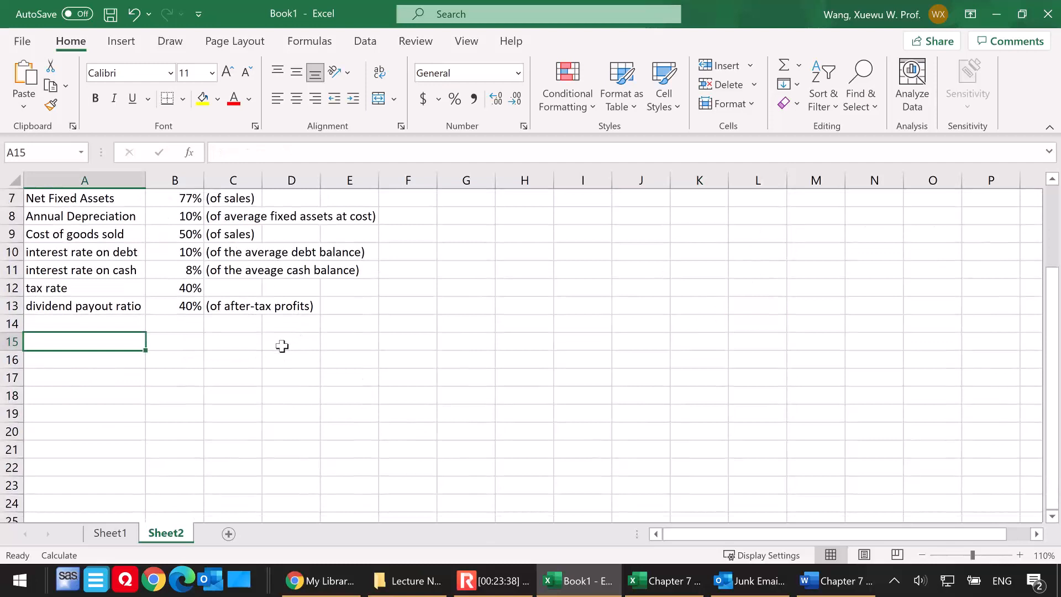
pyautogui.press('F2')
pyautogui.write('Year')
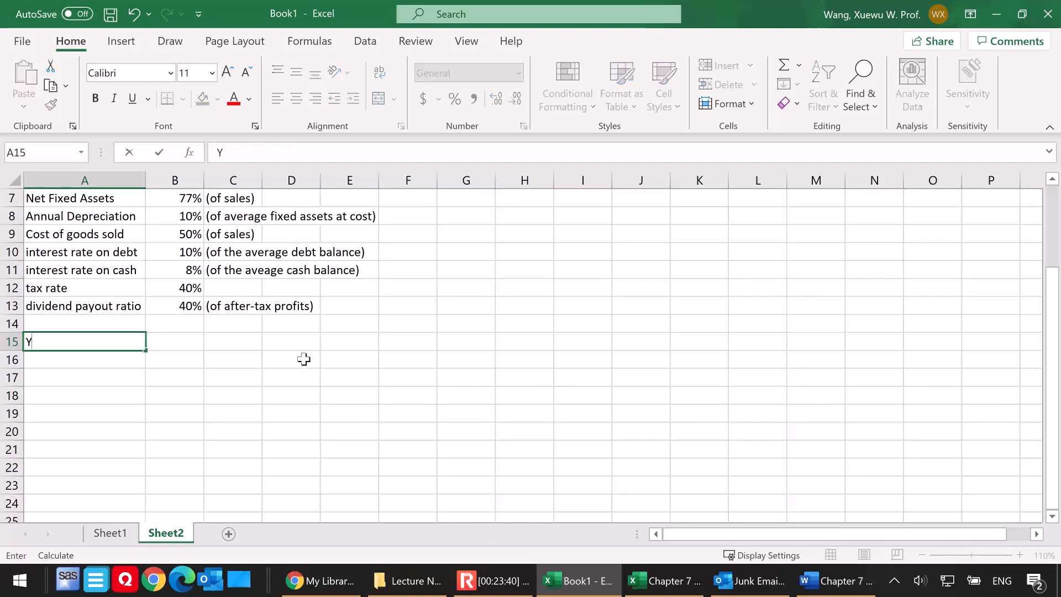
pyautogui.click(192, 340)
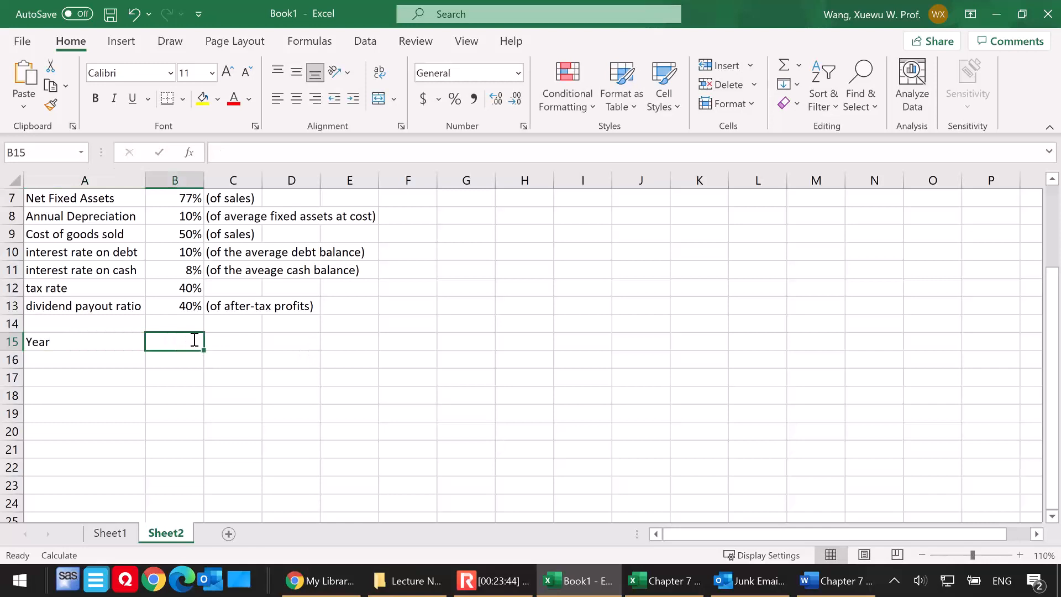
pyautogui.write('2004')
pyautogui.click(233, 342)
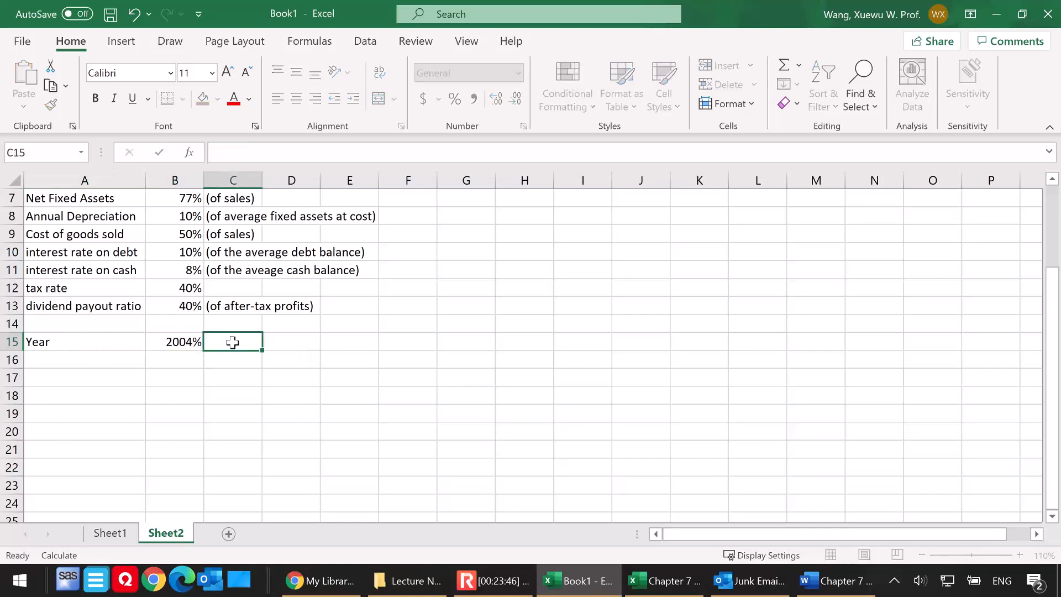
pyautogui.write('=')
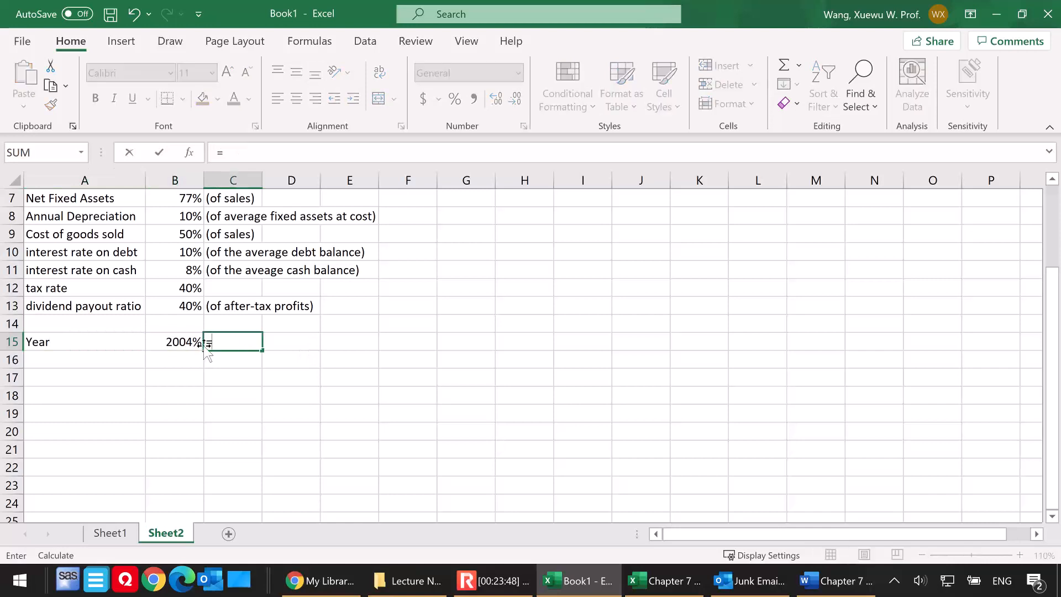
pyautogui.click(178, 341)
pyautogui.press('Escape')
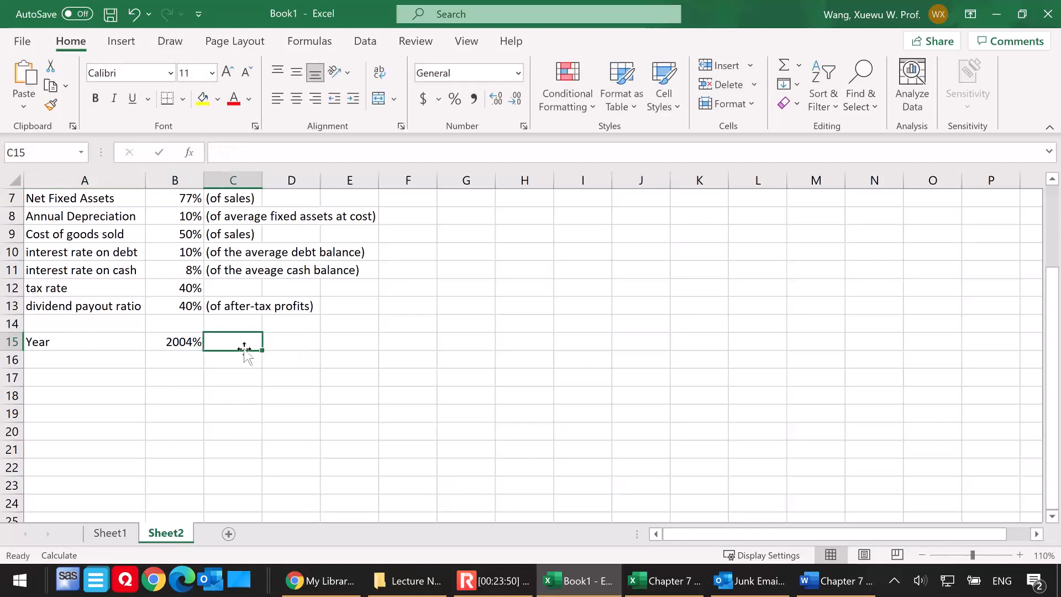
# Remove the percent sign from the year in B15 and format it as a Number with no decimals
pyautogui.doubleClick(190, 343)
pyautogui.moveTo(194, 341); pyautogui.dragTo(209, 342)
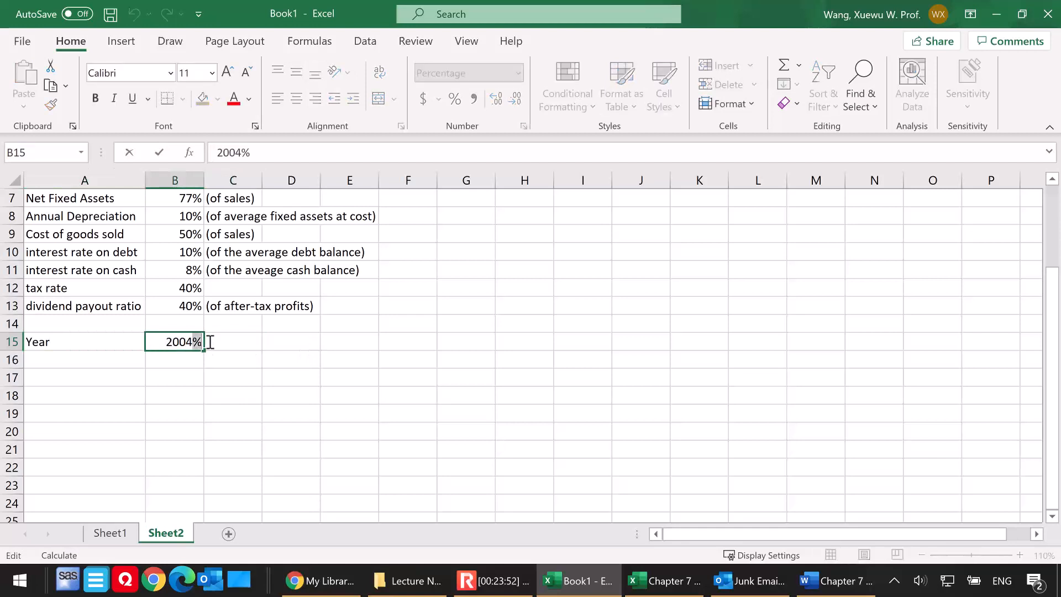
pyautogui.press('BackSpace')
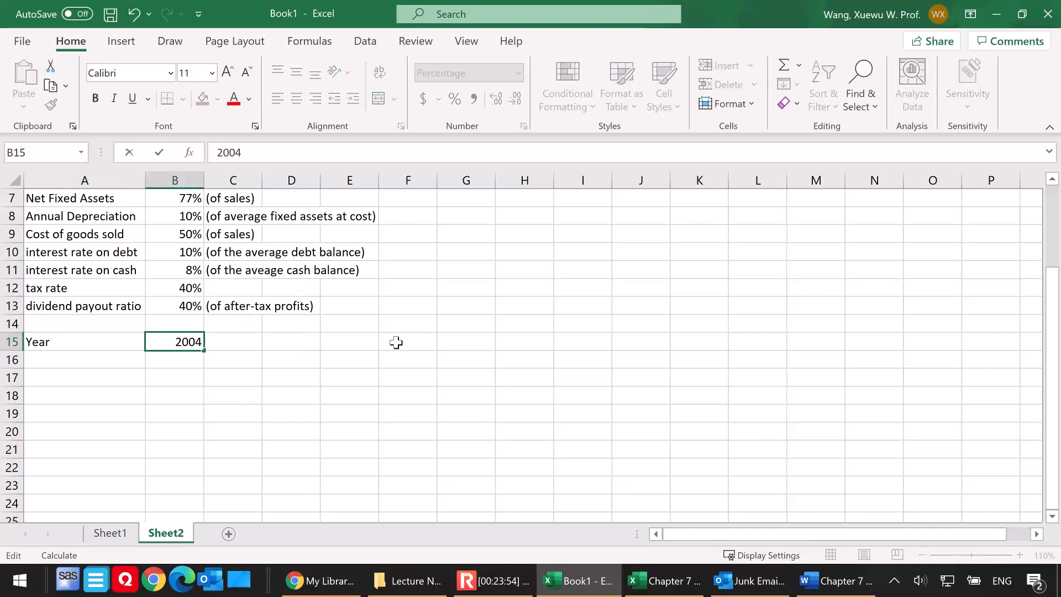
pyautogui.press('Return')
pyautogui.click(173, 341)
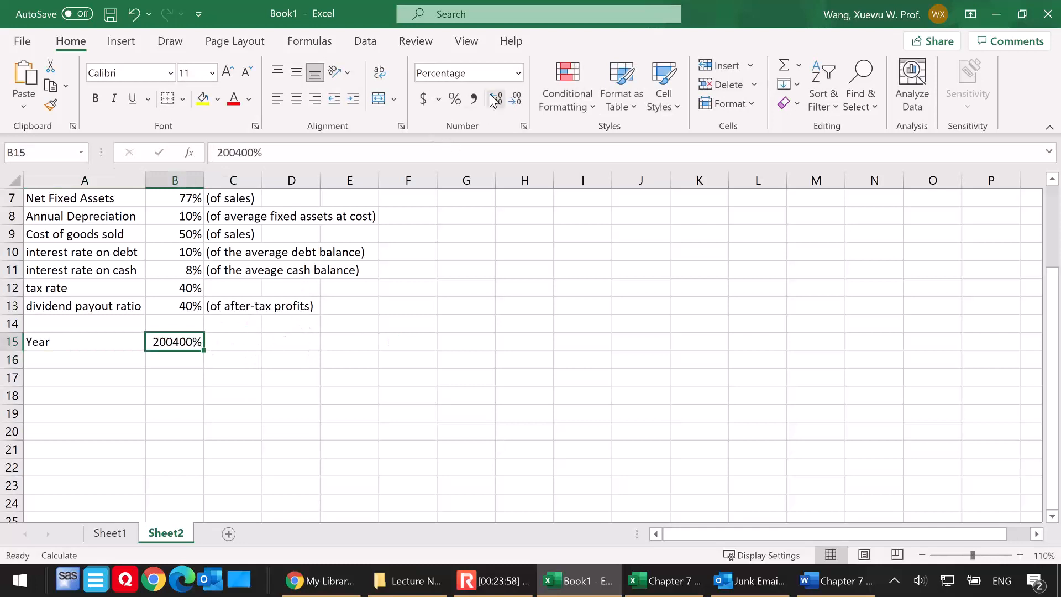
pyautogui.click(516, 72)
pyautogui.click(502, 141)
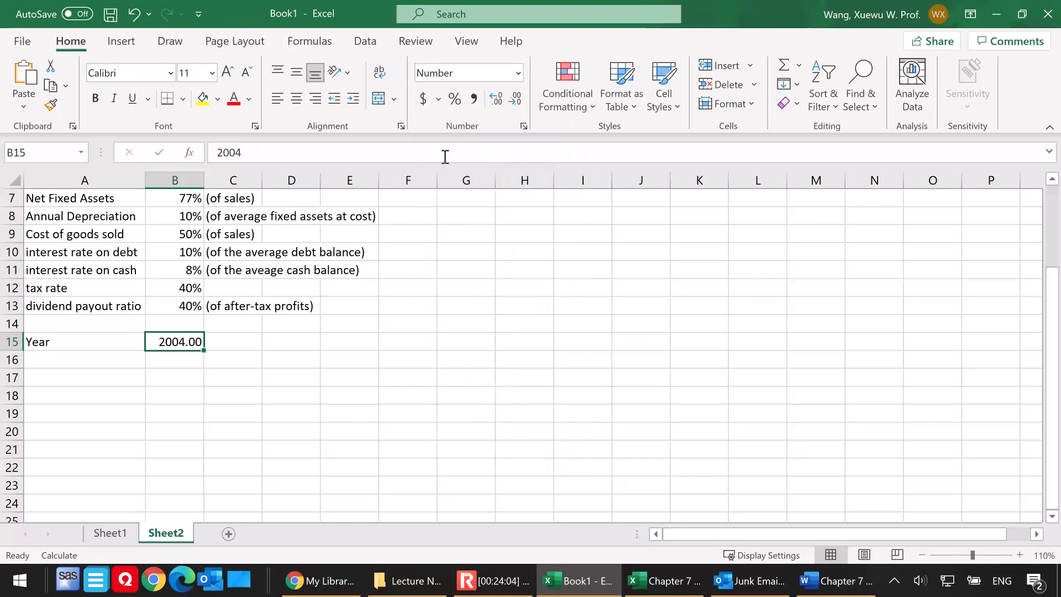
pyautogui.click(519, 97)
pyautogui.click(519, 97)
# Enter =B15+1 in C15 and fill the formula across to G15 to extend the yearly timeline
pyautogui.click(236, 342)
pyautogui.write('=')
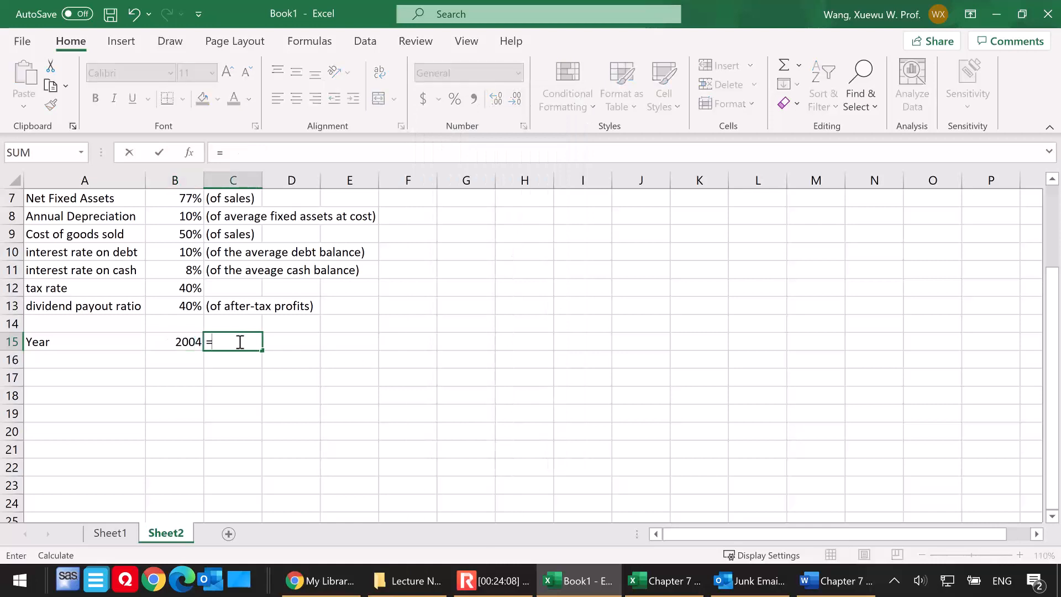
pyautogui.click(164, 343)
pyautogui.write('+1')
pyautogui.press('Return')
pyautogui.click(236, 338)
pyautogui.moveTo(262, 354); pyautogui.dragTo(437, 372)
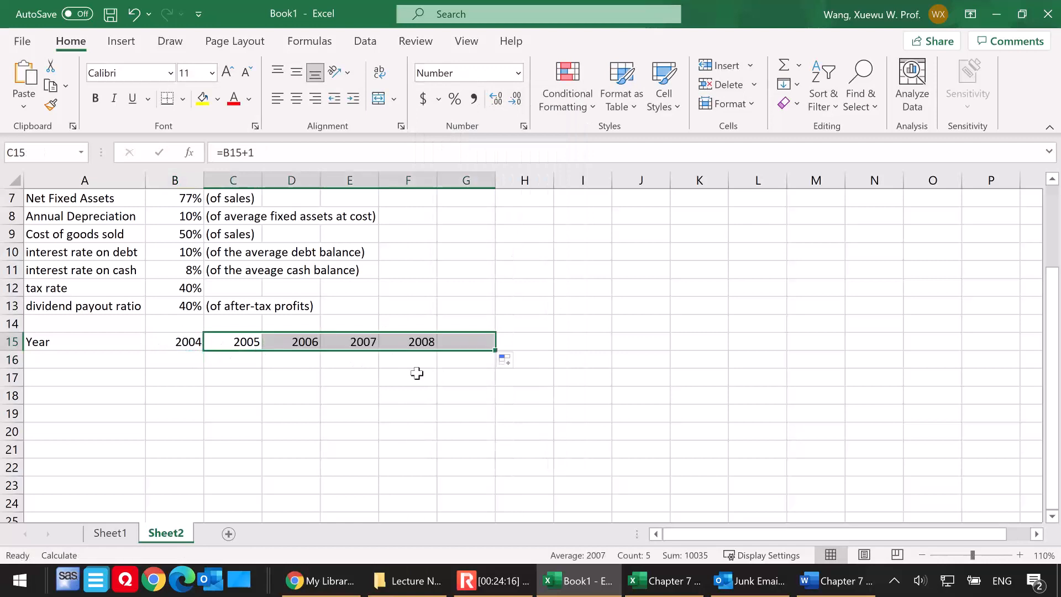
pyautogui.click(535, 342)
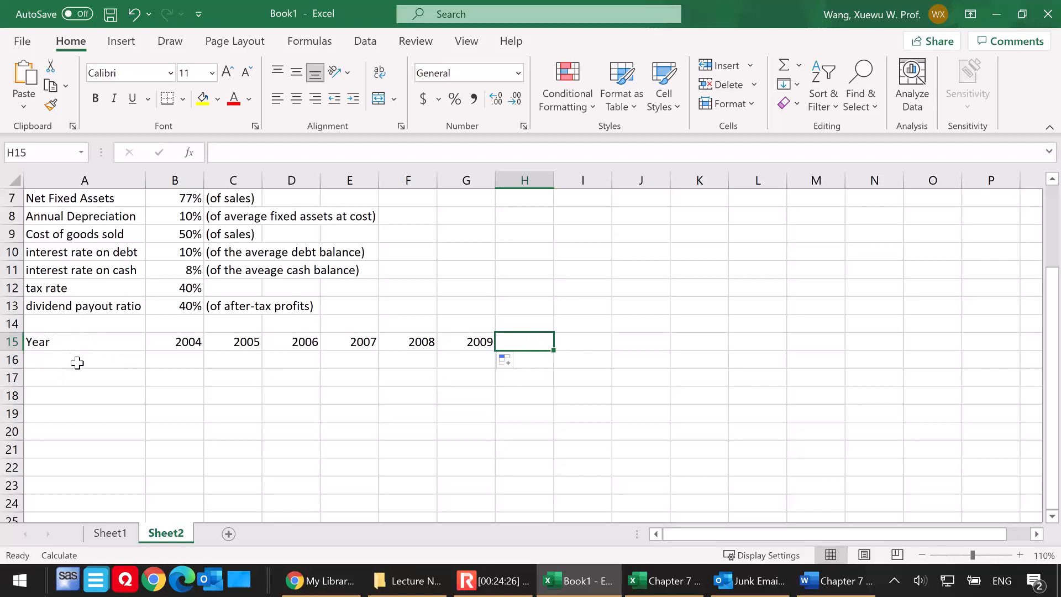
# Enter the heading "Income Statement" in A16, and make it and the Year row A15:G15 bold
pyautogui.click(78, 363)
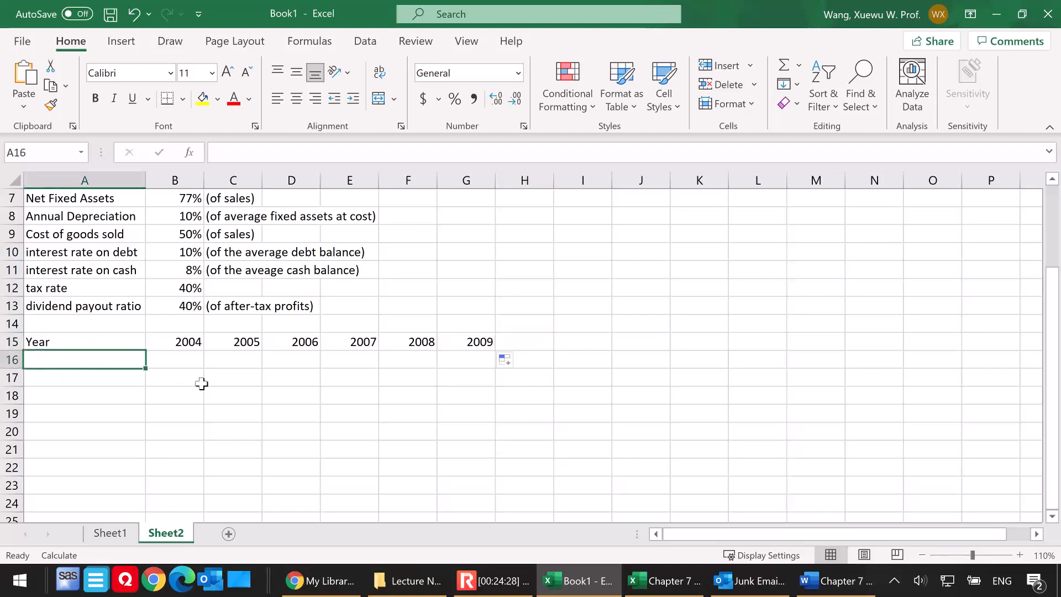
pyautogui.write('Income Statement')
pyautogui.click(78, 378)
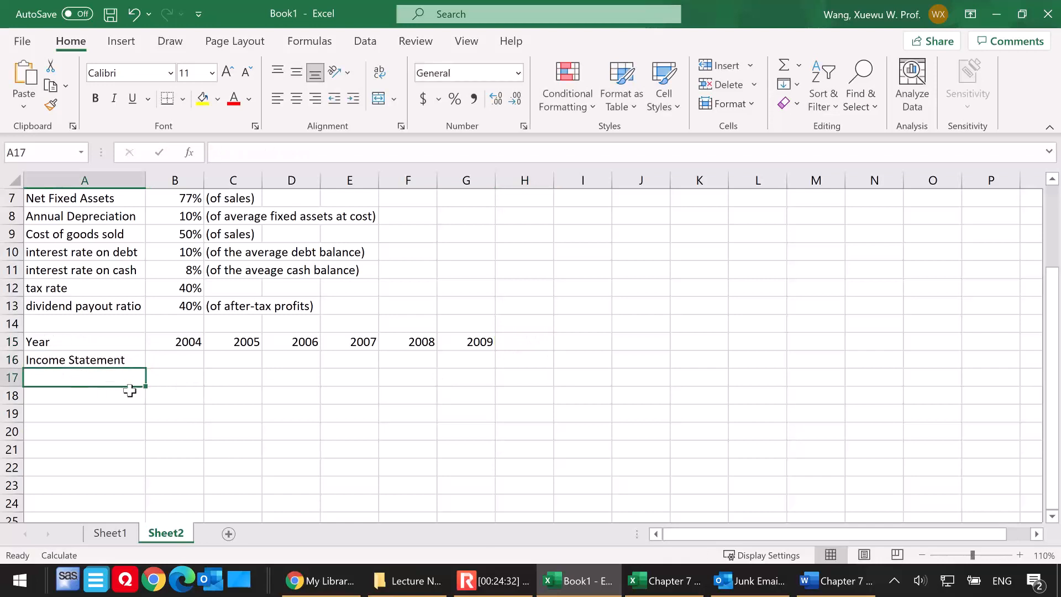
pyautogui.moveTo(69, 340); pyautogui.dragTo(475, 341)
pyautogui.click(96, 98)
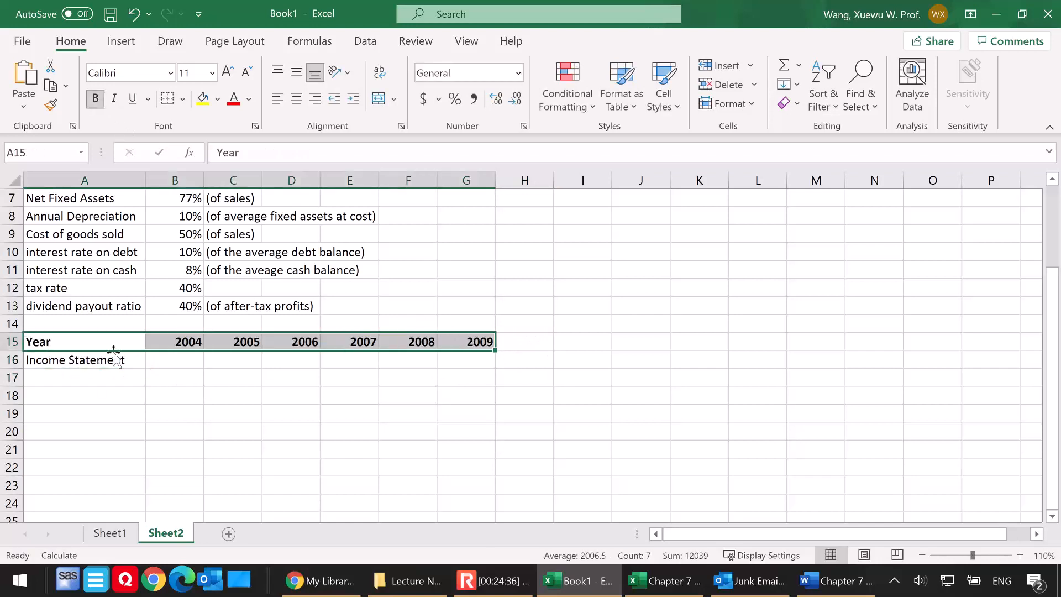
pyautogui.click(106, 361)
pyautogui.click(95, 99)
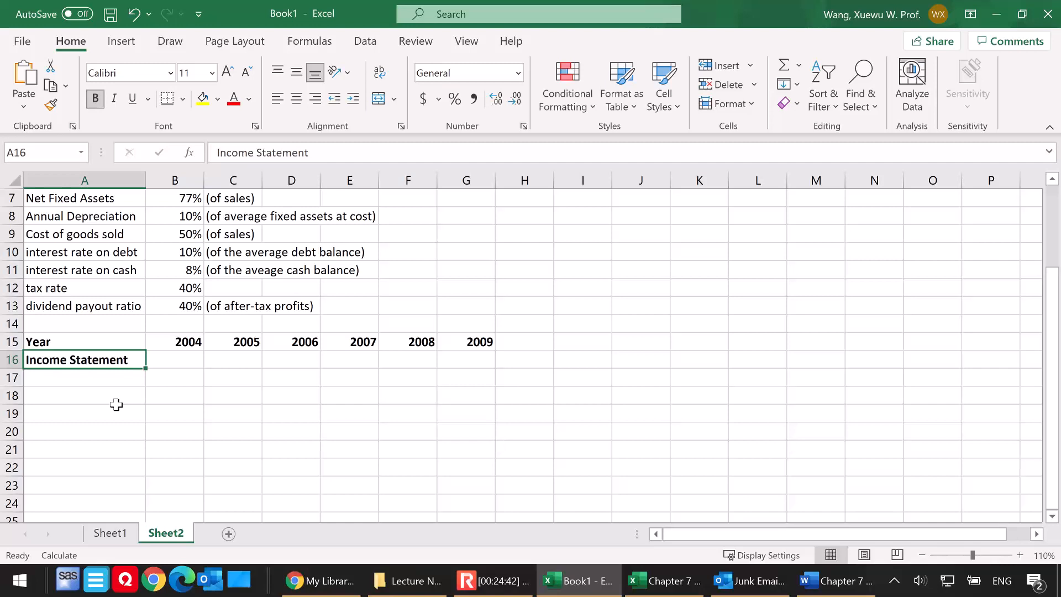
# Add the "Sales" line in A17 with a 2004 value of 10000000 in B17
pyautogui.click(90, 380)
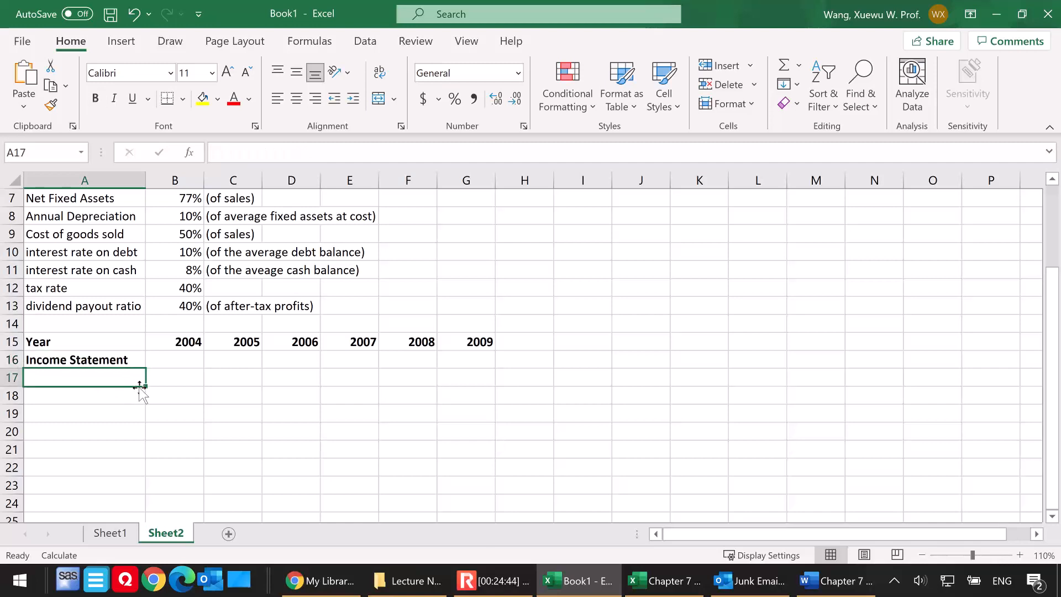
pyautogui.write('Sales')
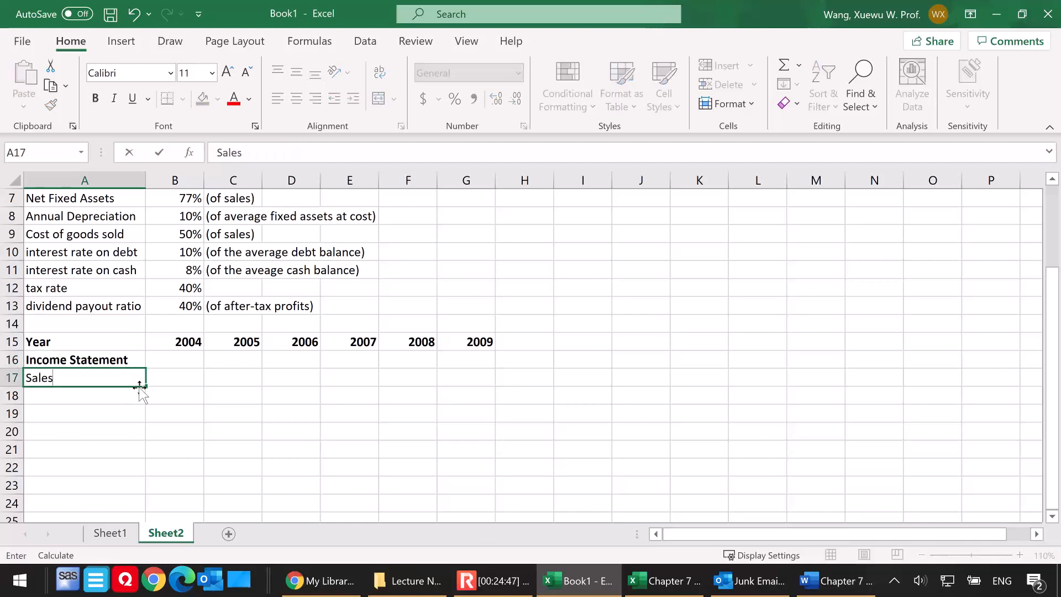
pyautogui.click(191, 380)
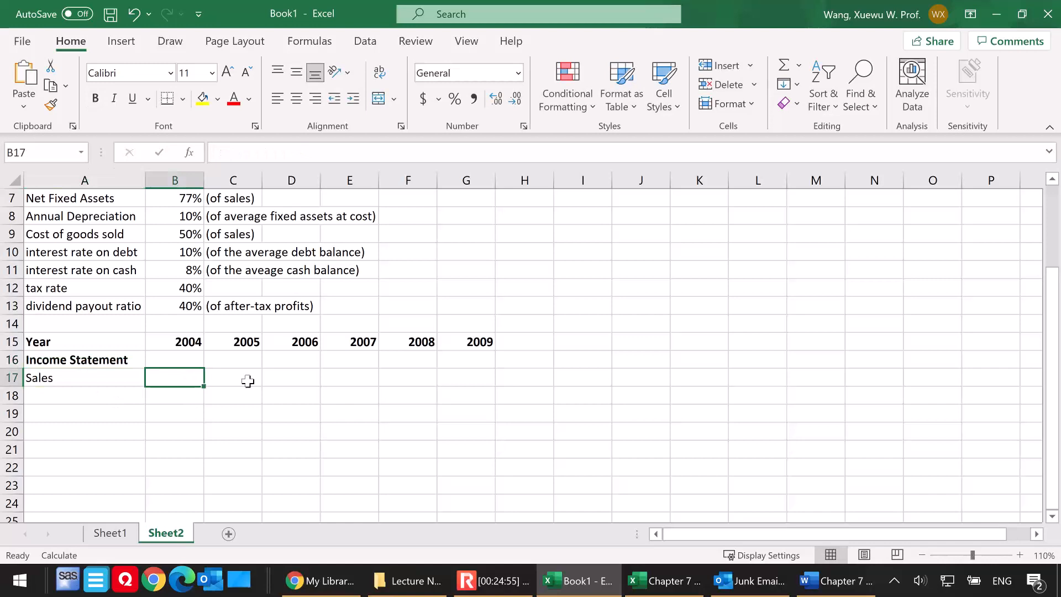
pyautogui.write('10000000')
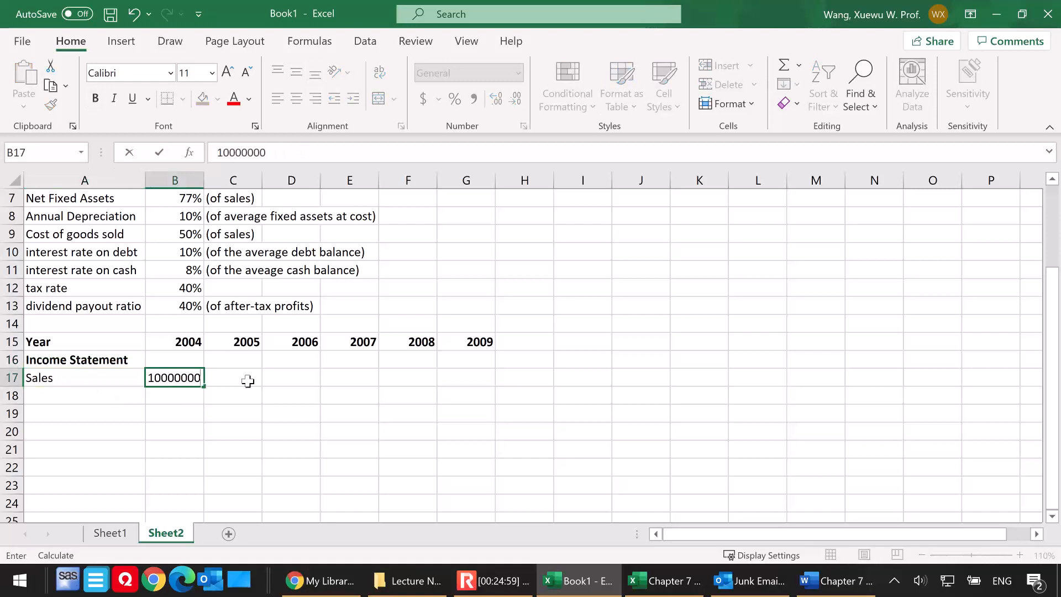
pyautogui.press('Return')
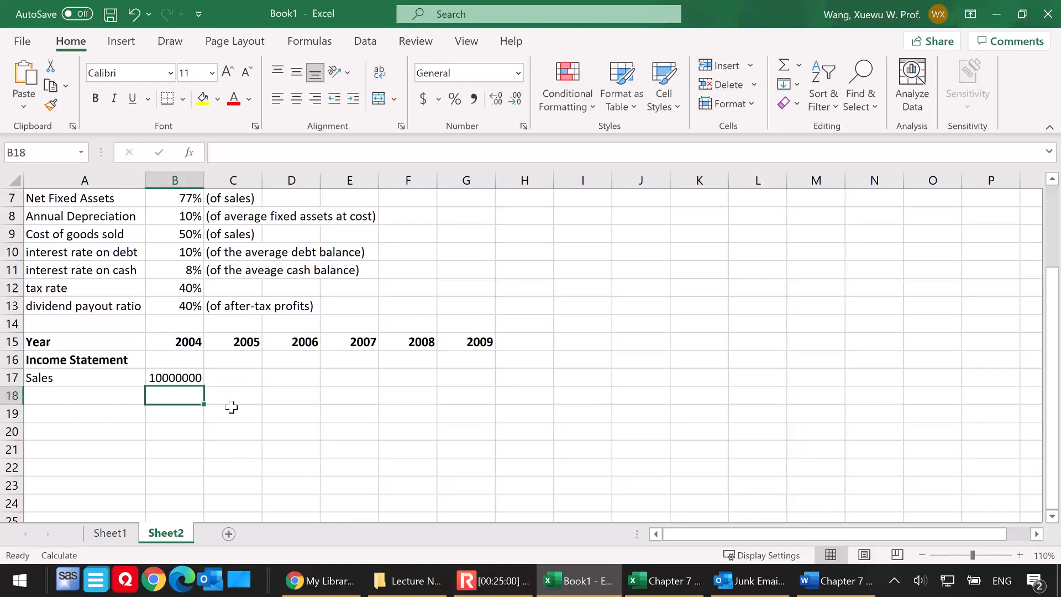
# Add the "COGS" line in A18 with 5000000 in B18, and check it against the cost of goods sold assumption
pyautogui.click(61, 400)
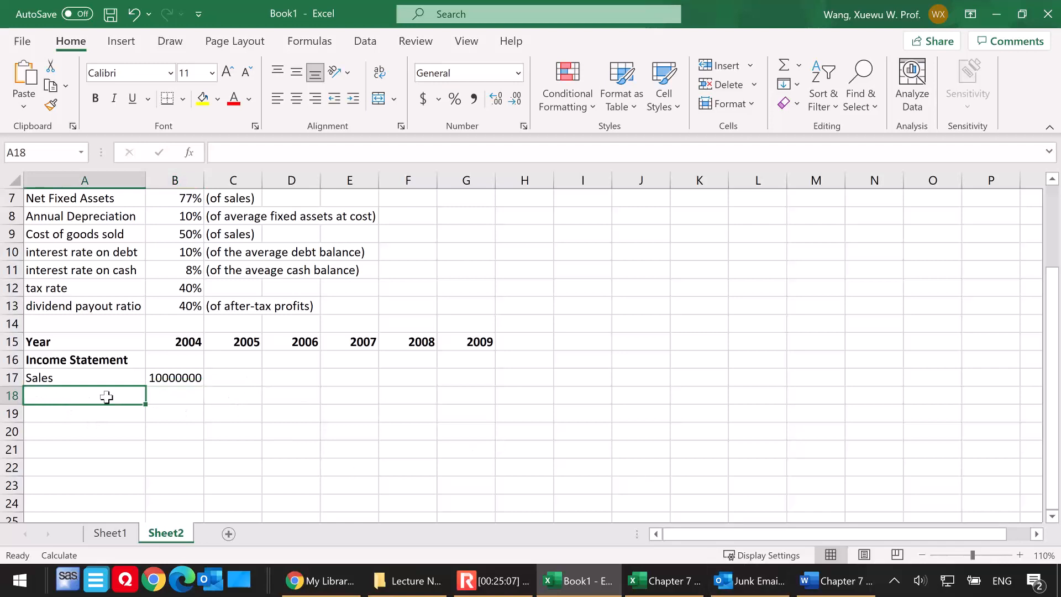
pyautogui.write('COGS')
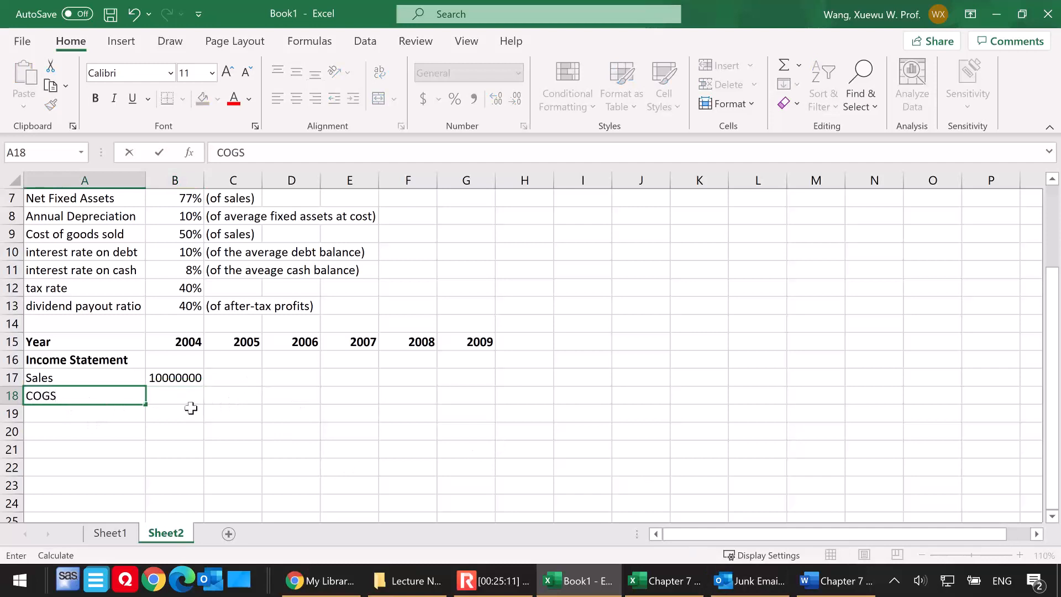
pyautogui.click(168, 397)
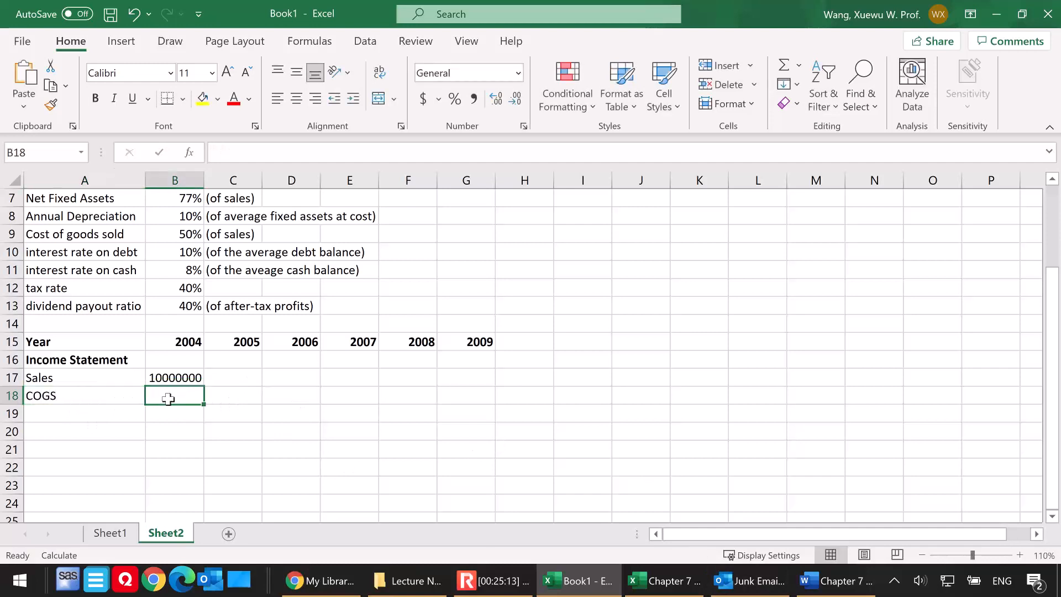
pyautogui.write('50')
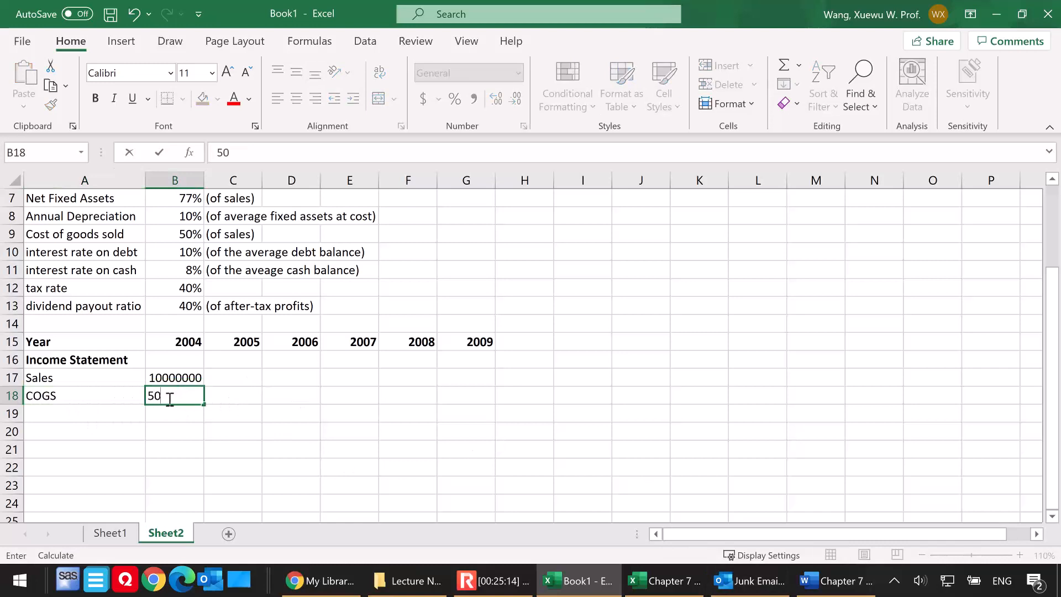
pyautogui.write('00000')
pyautogui.hotkey('ctrl', 'Return')
pyautogui.press('Return')
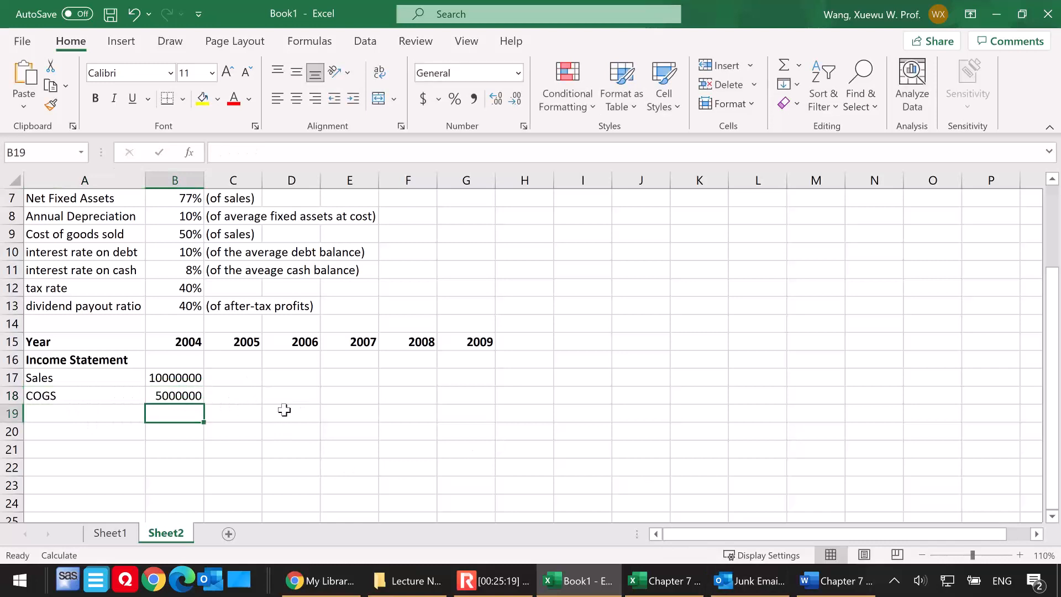
pyautogui.scroll(1, 274, 411)
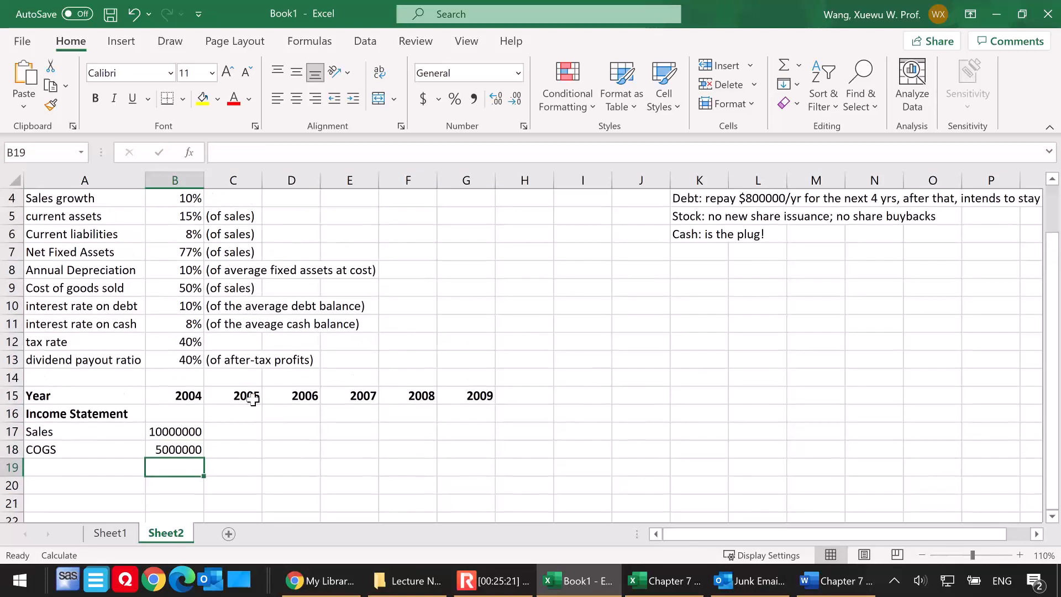
pyautogui.click(190, 288)
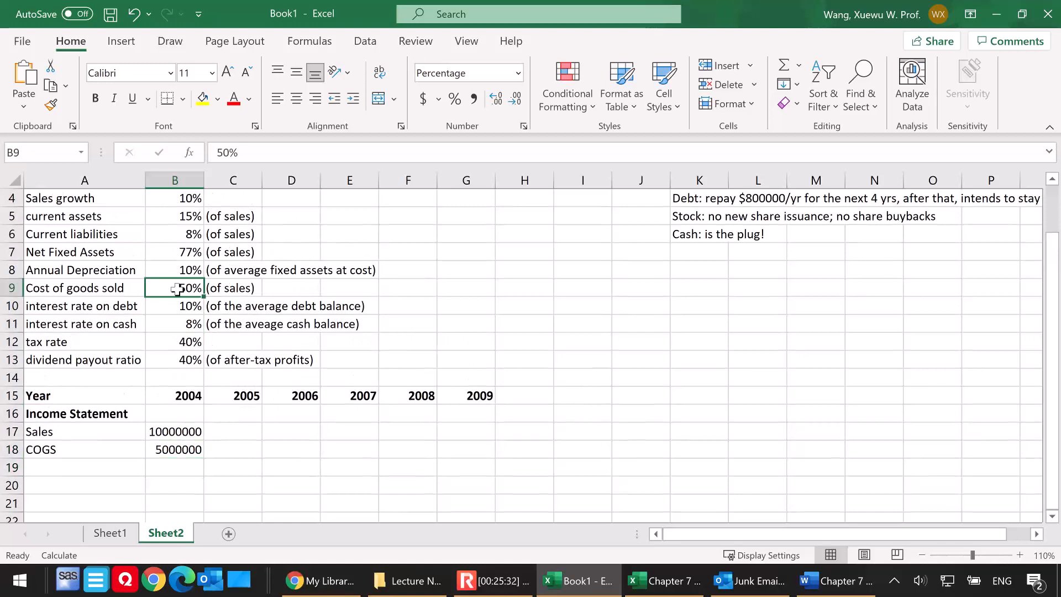
# Add the "Depreciation" line in A19 with a 2004 value of 1000000 in B19
pyautogui.click(63, 465)
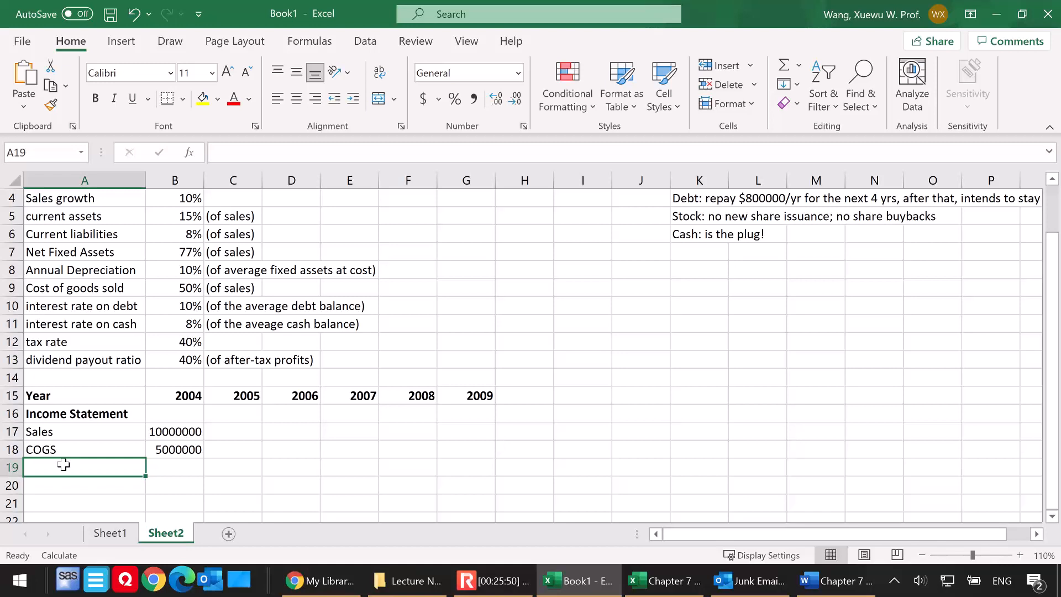
pyautogui.write('Depreciation')
pyautogui.click(184, 470)
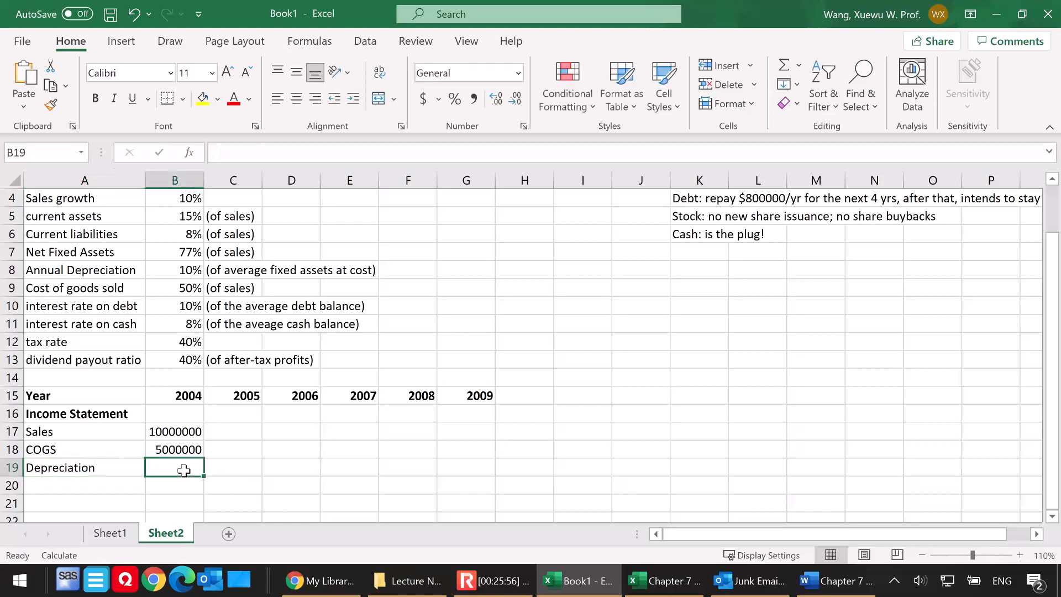
pyautogui.write('1')
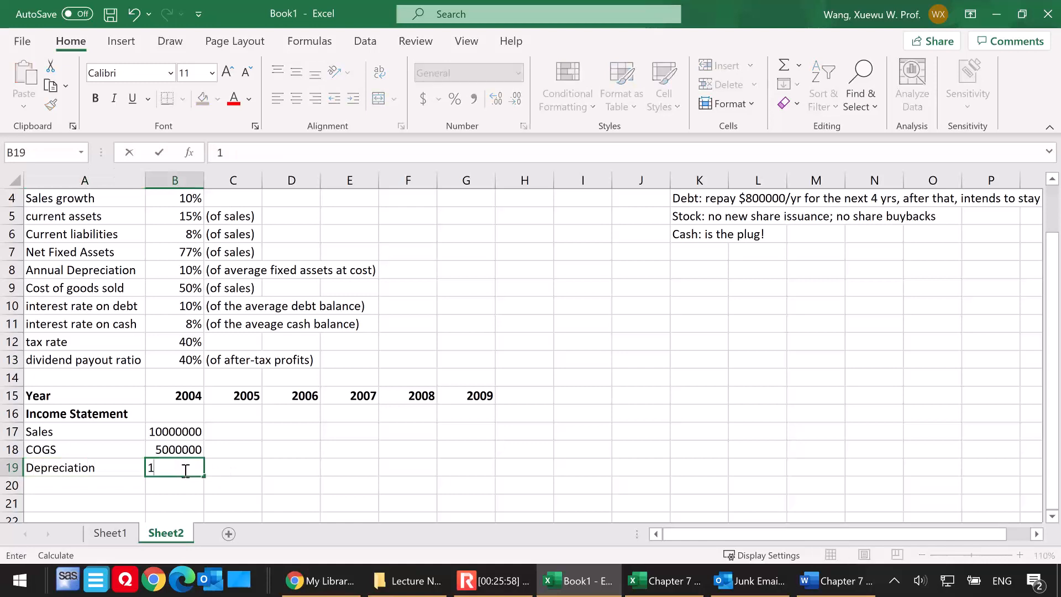
pyautogui.write('000000')
pyautogui.press('Return')
# Add the "Int pmt on debt" line in A20 with a 2004 value of 320000 in B20
pyautogui.click(56, 484)
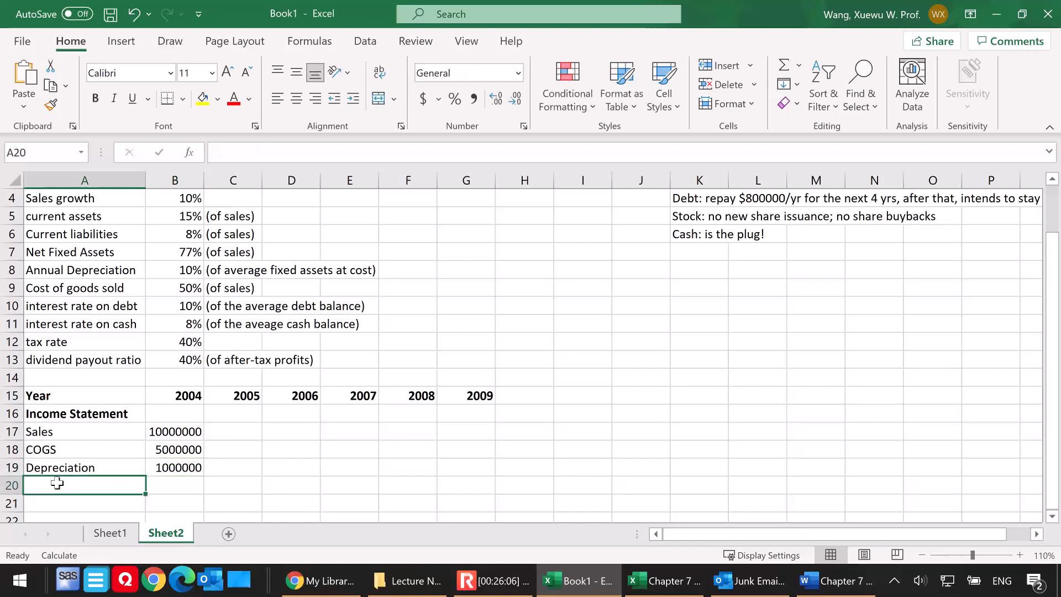
pyautogui.write('Inter')
pyautogui.press('BackSpace')
pyautogui.press('BackSpace')
pyautogui.write('pmt on debt')
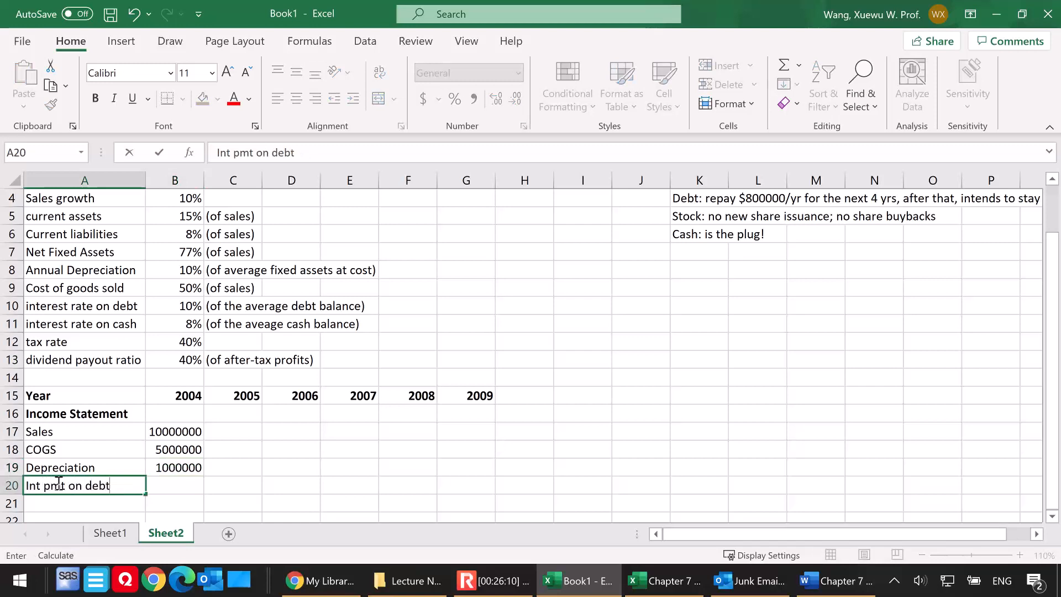
pyautogui.click(168, 485)
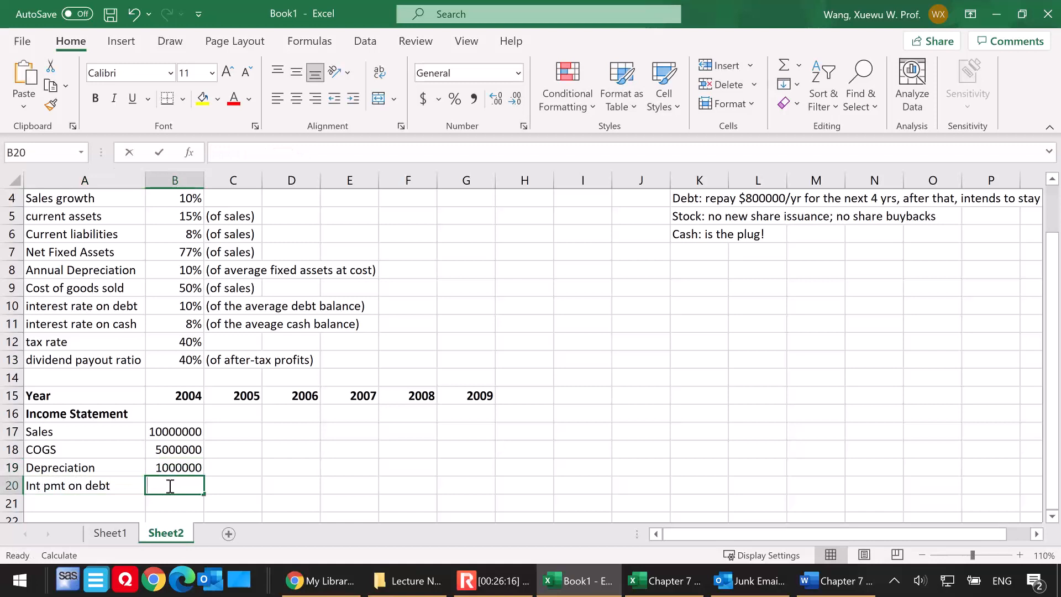
pyautogui.write('320000')
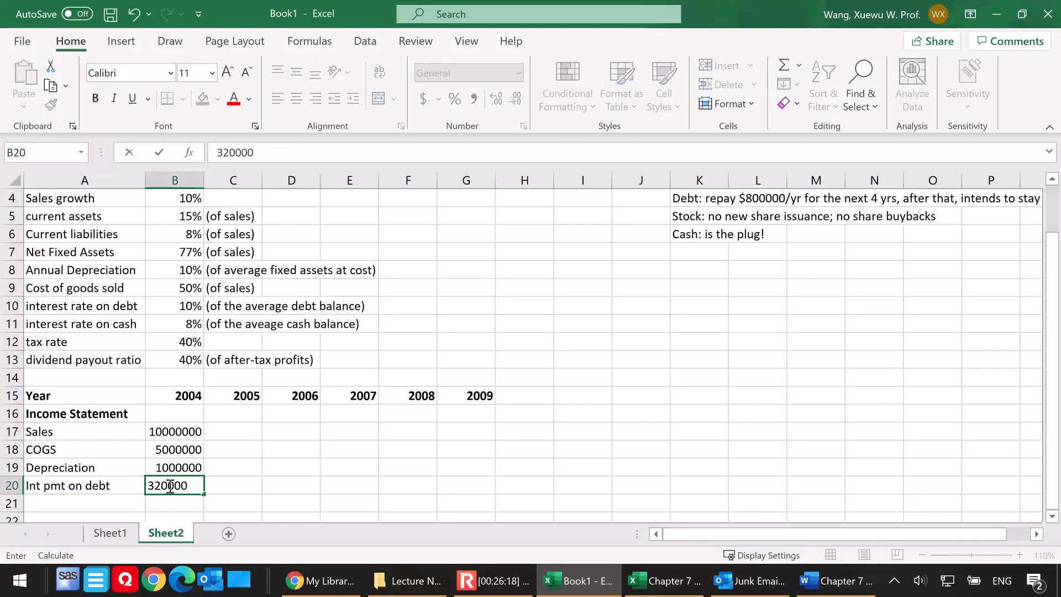
pyautogui.press('Return')
# Add the "Int earned on cash" line in A21 with a 2004 value of 64000 in B21
pyautogui.scroll(-1, 110, 459)
pyautogui.click(81, 449)
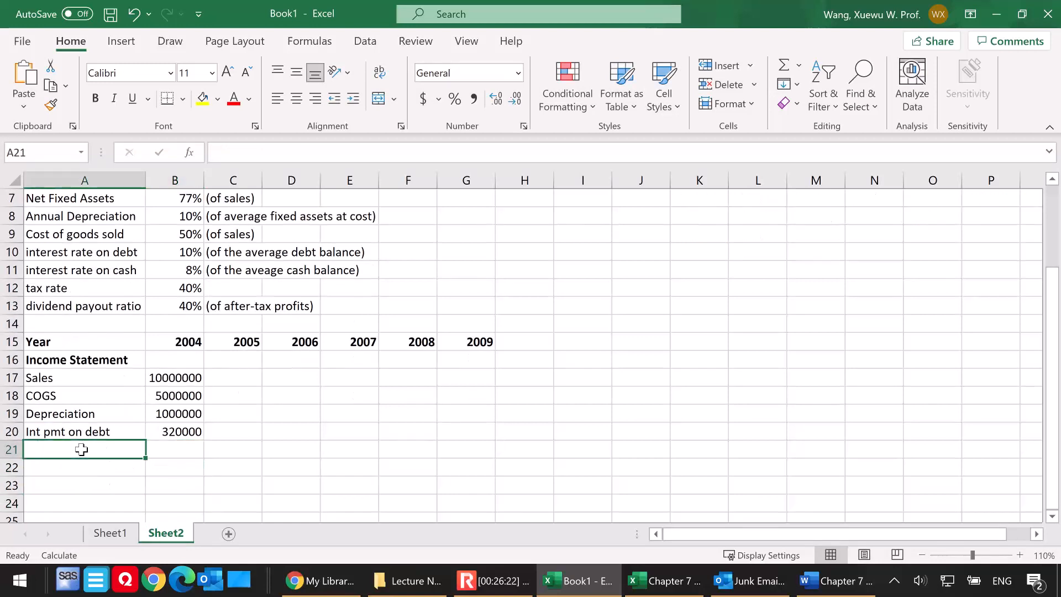
pyautogui.write('Inter')
pyautogui.press('BackSpace')
pyautogui.press('BackSpace')
pyautogui.write('earned on cash')
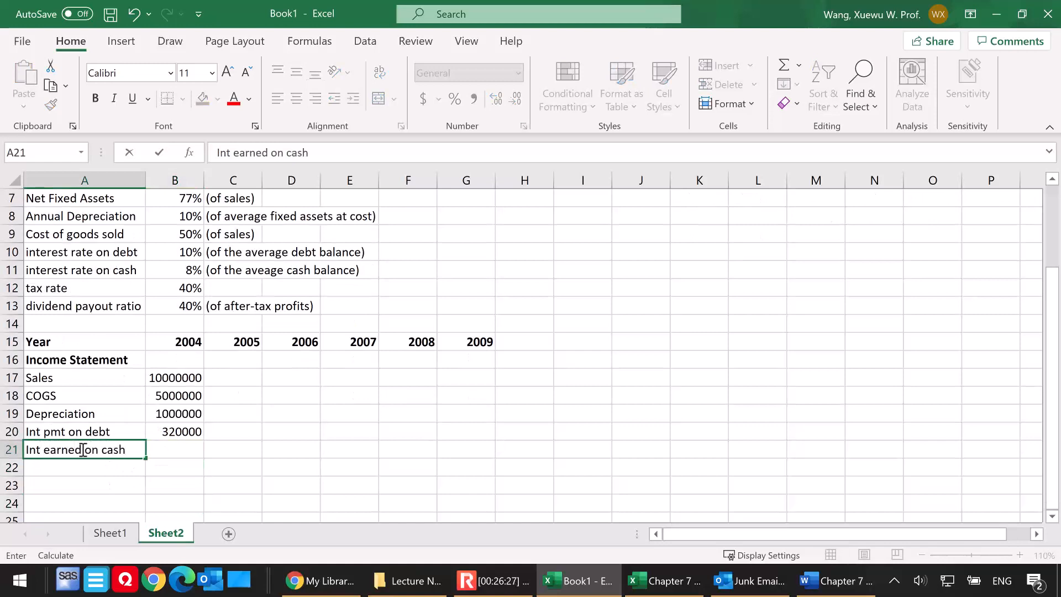
pyautogui.click(167, 451)
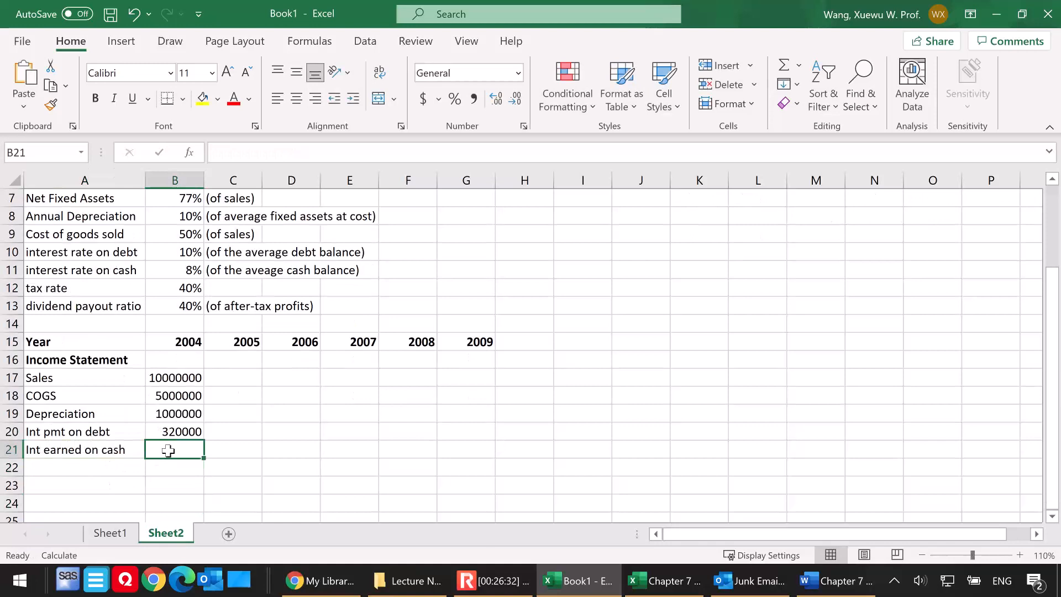
pyautogui.write('64000')
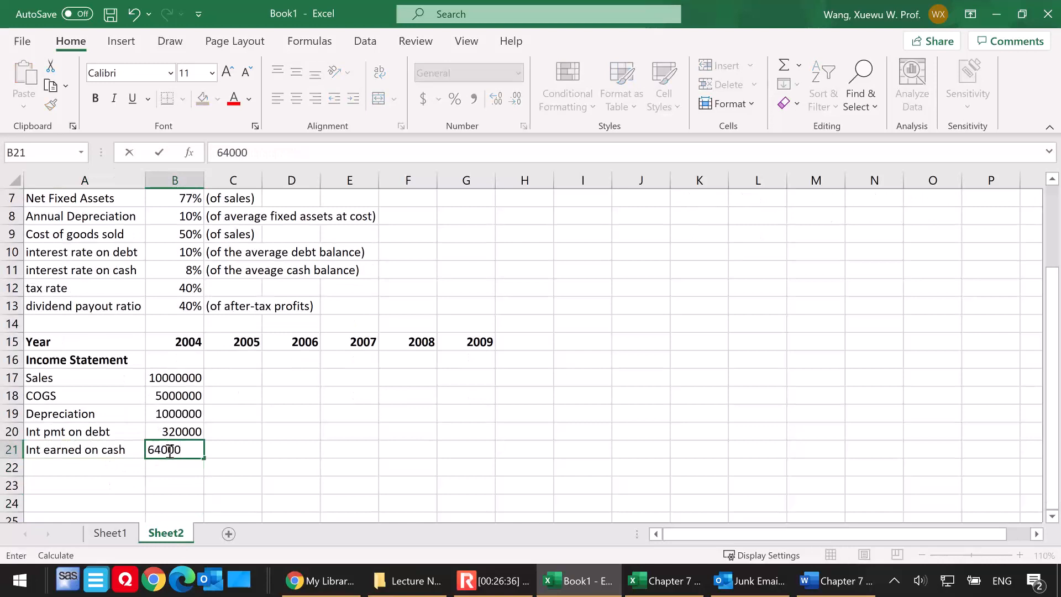
pyautogui.press('Return')
pyautogui.click(76, 464)
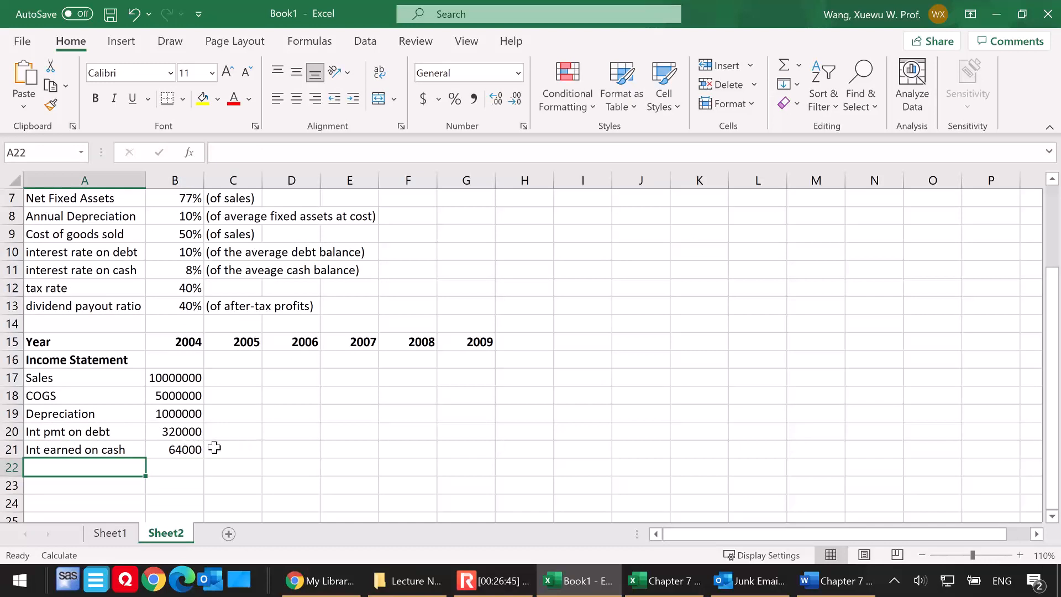
# Compare the 2004 interest payment in B20 and interest earned in B21 with the debt and cash interest rates in B10:B11
pyautogui.click(175, 430)
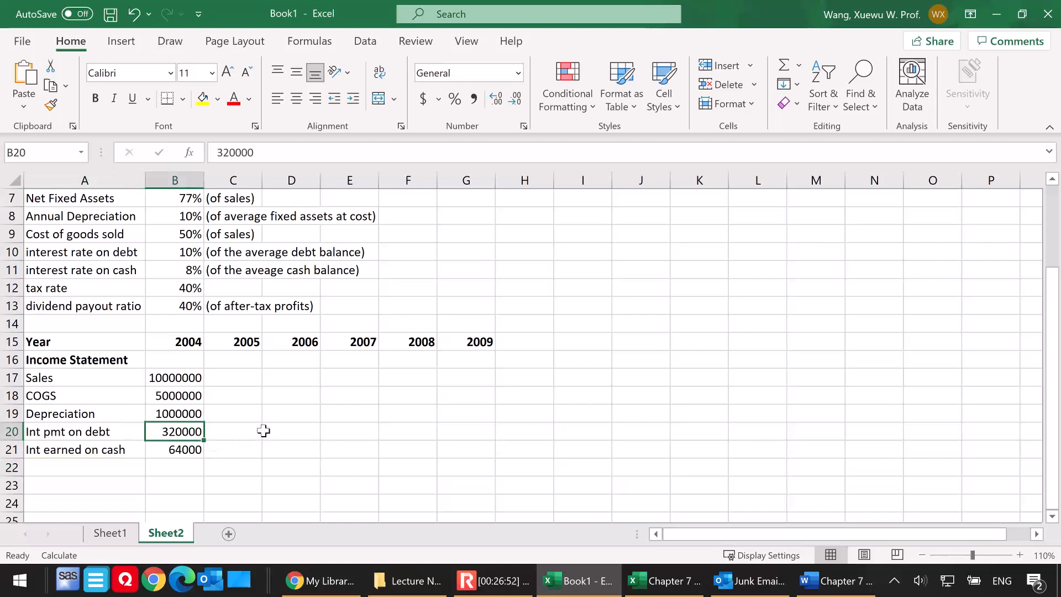
pyautogui.click(178, 257)
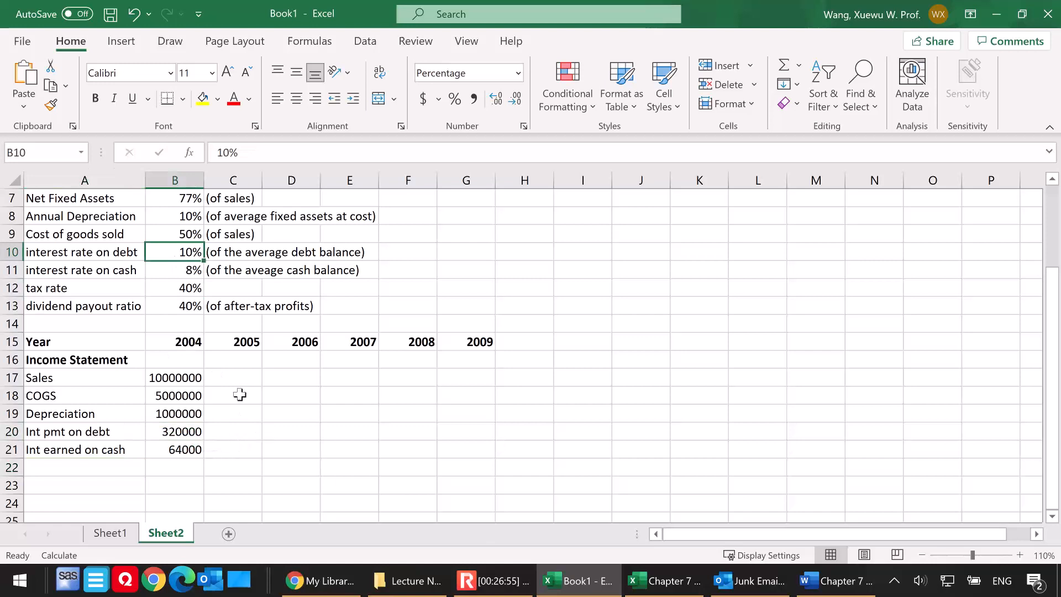
pyautogui.click(171, 449)
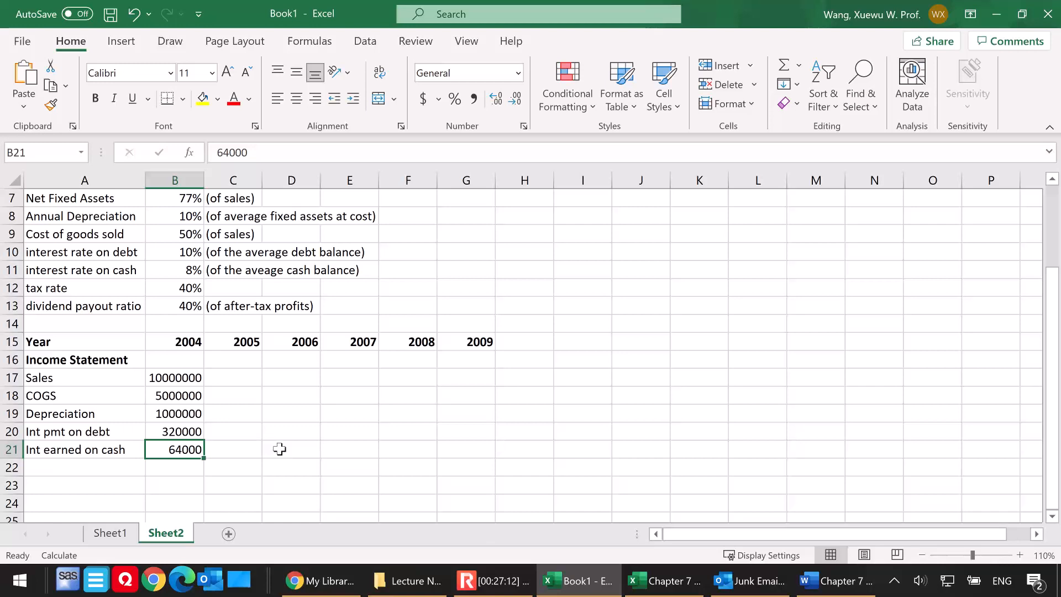
pyautogui.click(184, 270)
pyautogui.moveTo(184, 251); pyautogui.dragTo(182, 271)
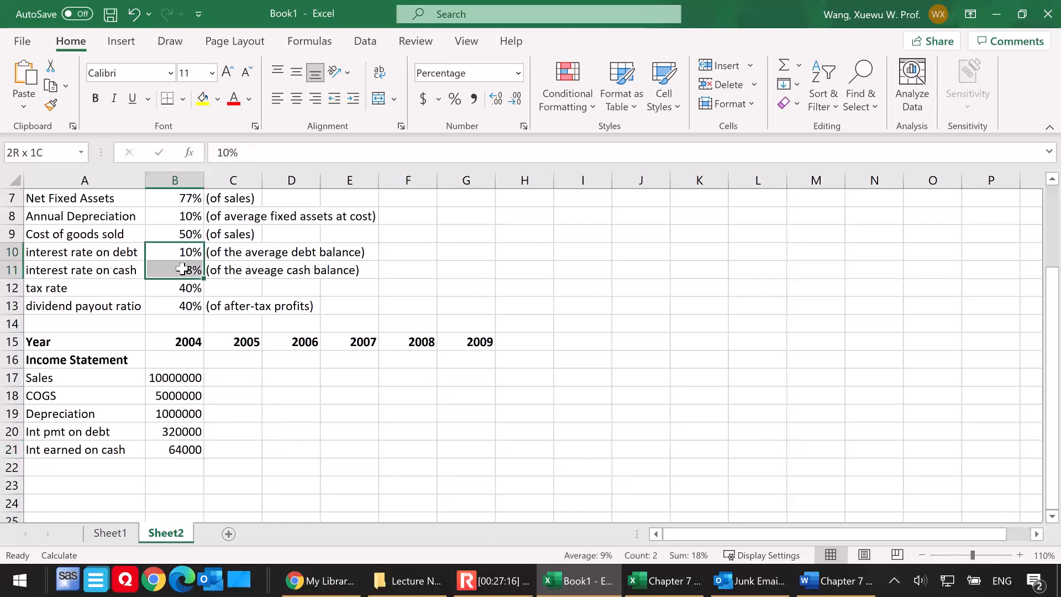
# Label A22 as "Profit before tax" beneath the interest earned line
pyautogui.click(51, 470)
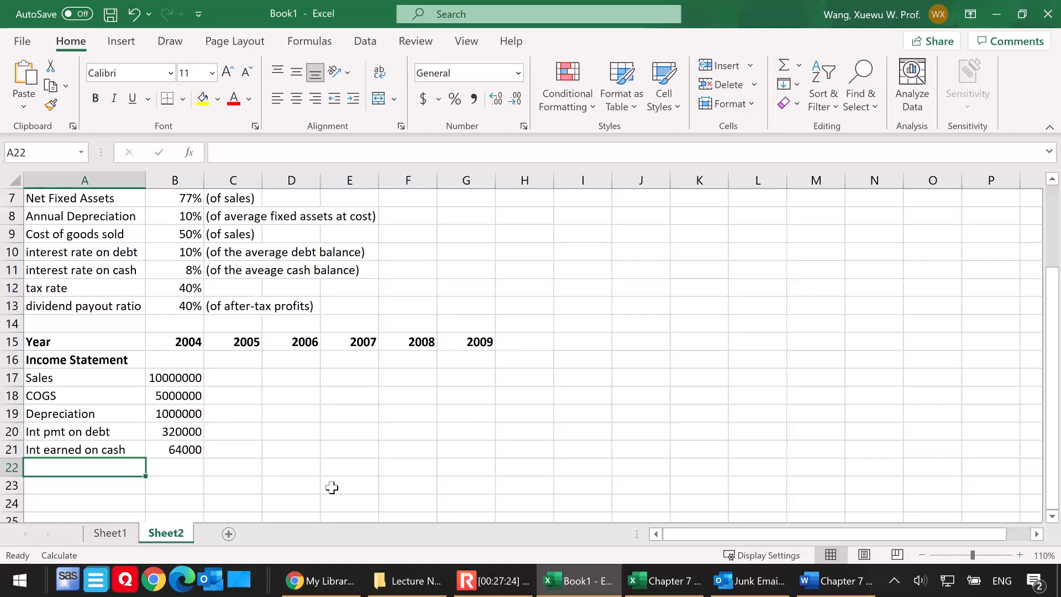
pyautogui.write('Profit befo')
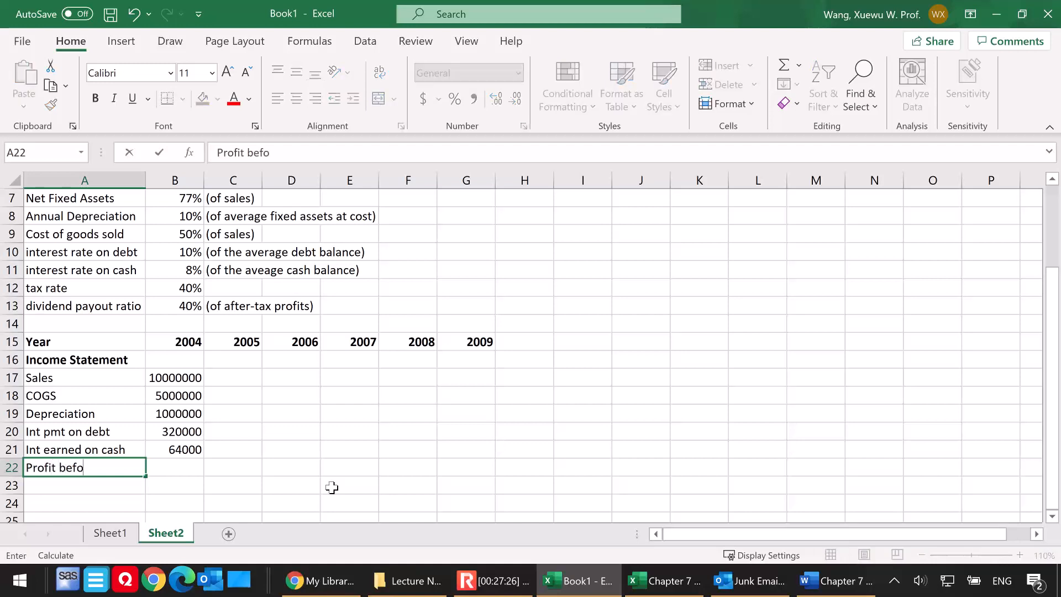
pyautogui.write('re tax')
# Calculate the 2004 profit before tax in B22 with the formula =B17-B18-B19-B20+B21
pyautogui.click(175, 468)
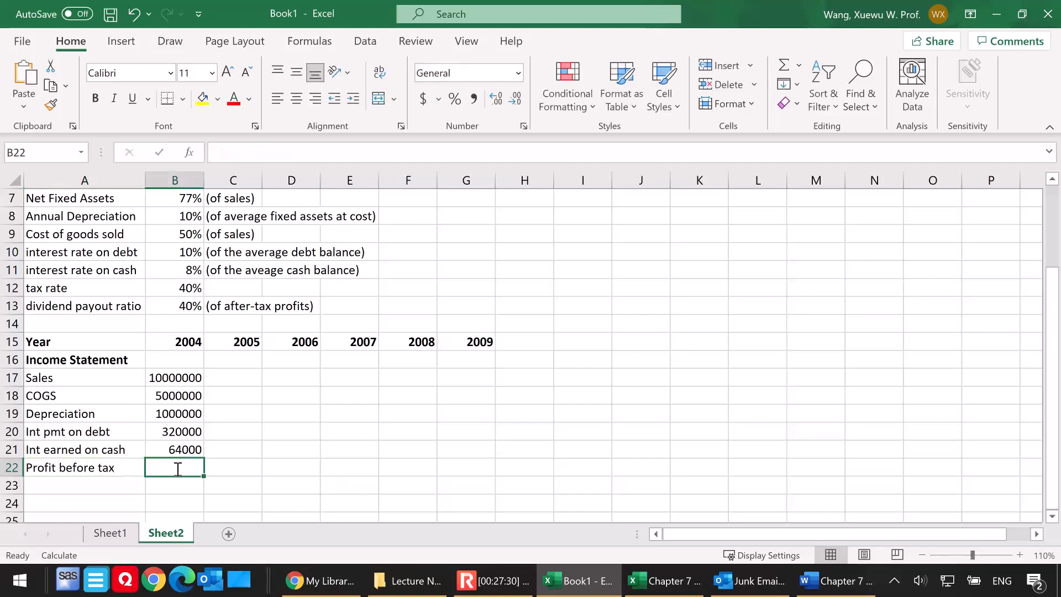
pyautogui.write('=')
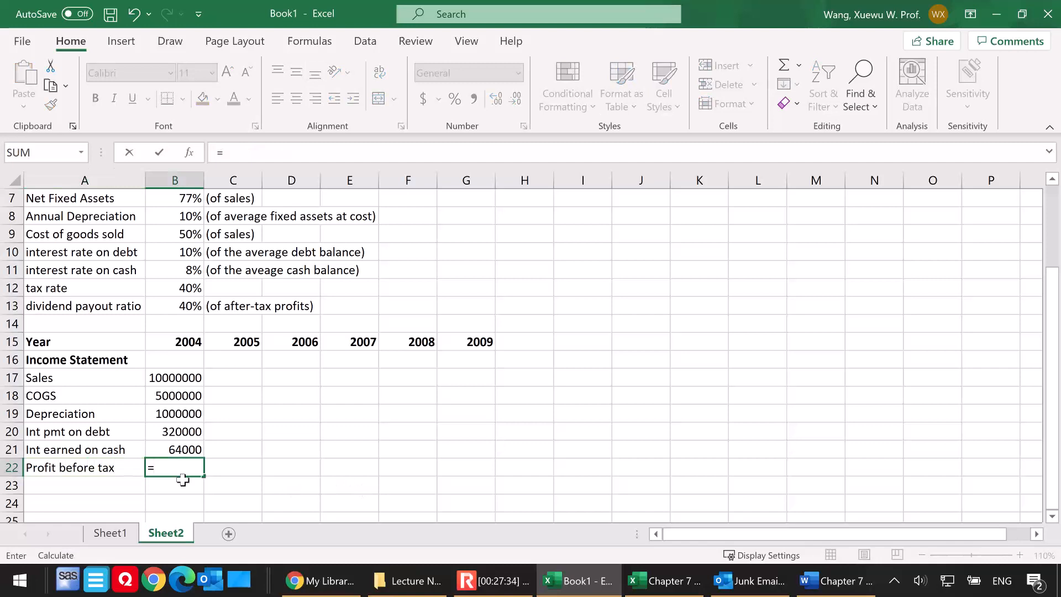
pyautogui.click(185, 385)
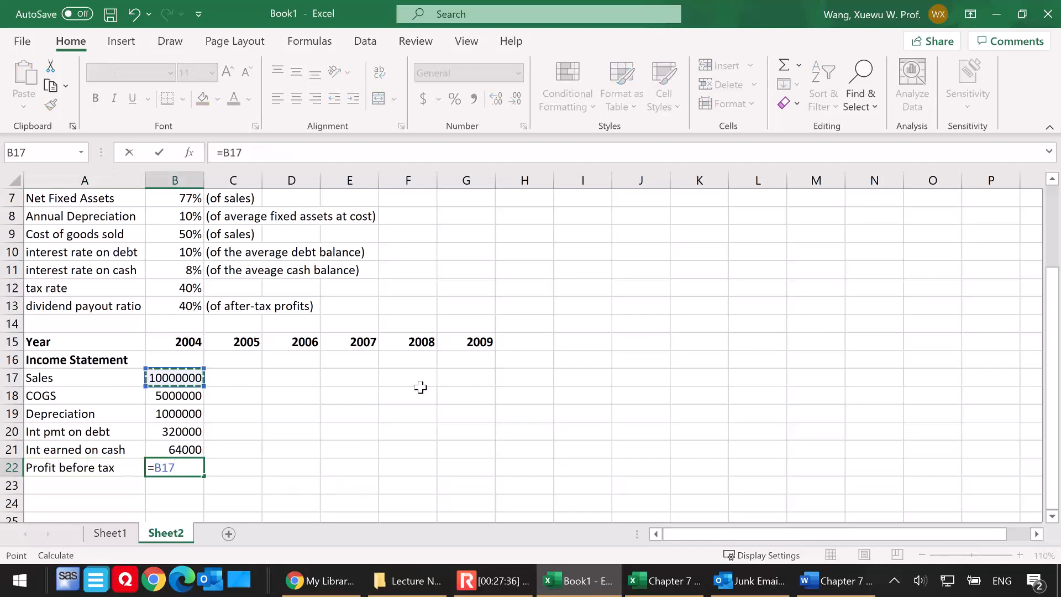
pyautogui.write('-')
pyautogui.click(185, 396)
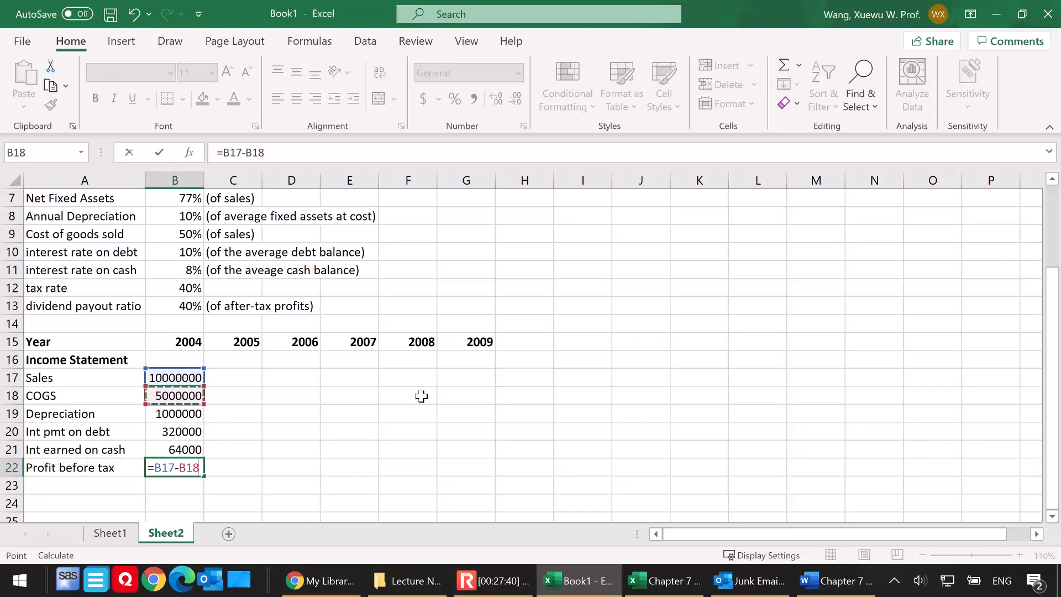
pyautogui.write('-')
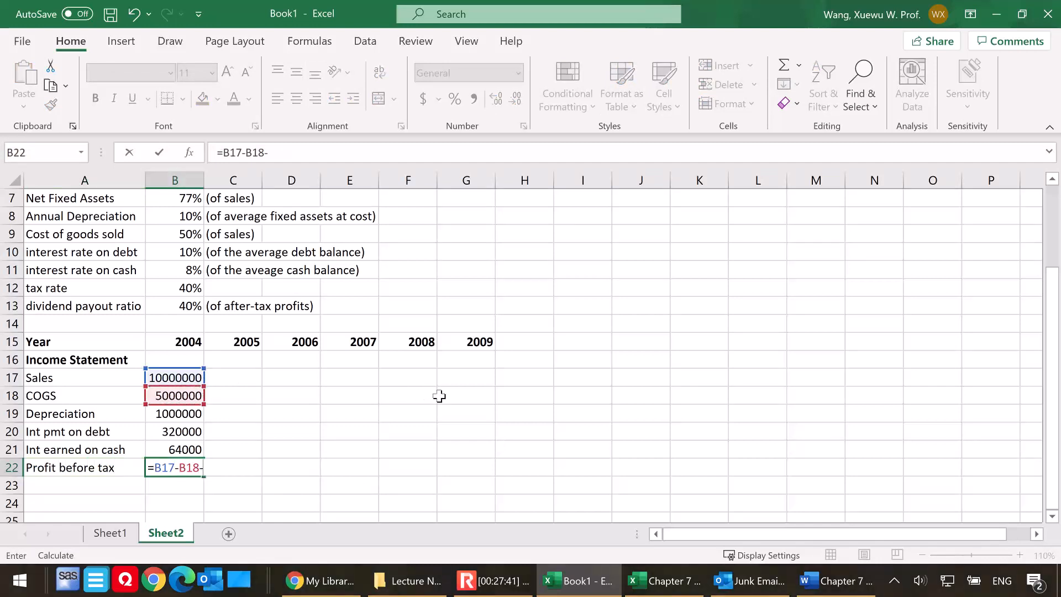
pyautogui.click(161, 416)
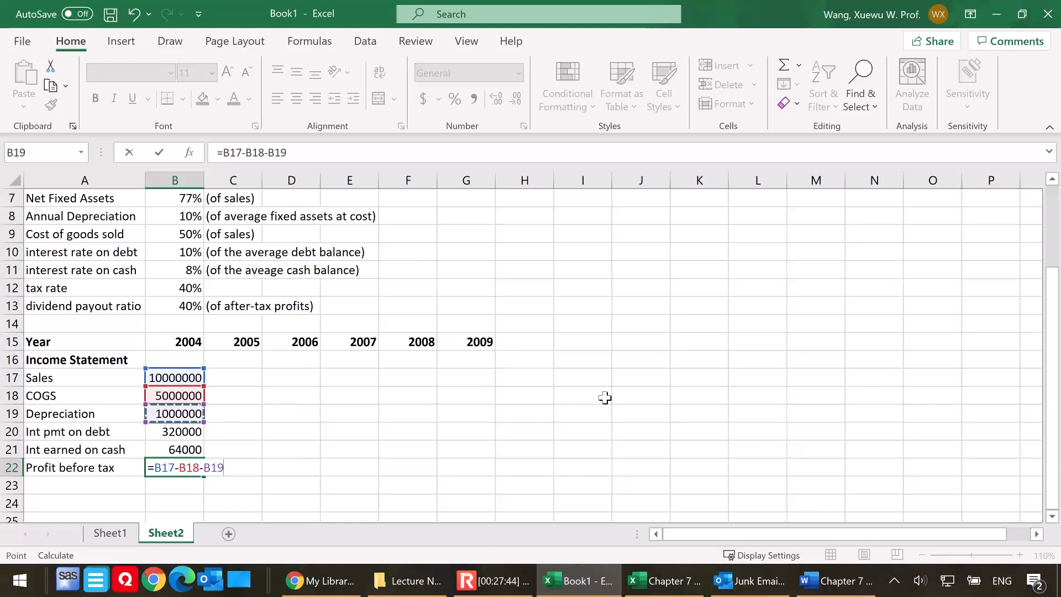
pyautogui.write('-')
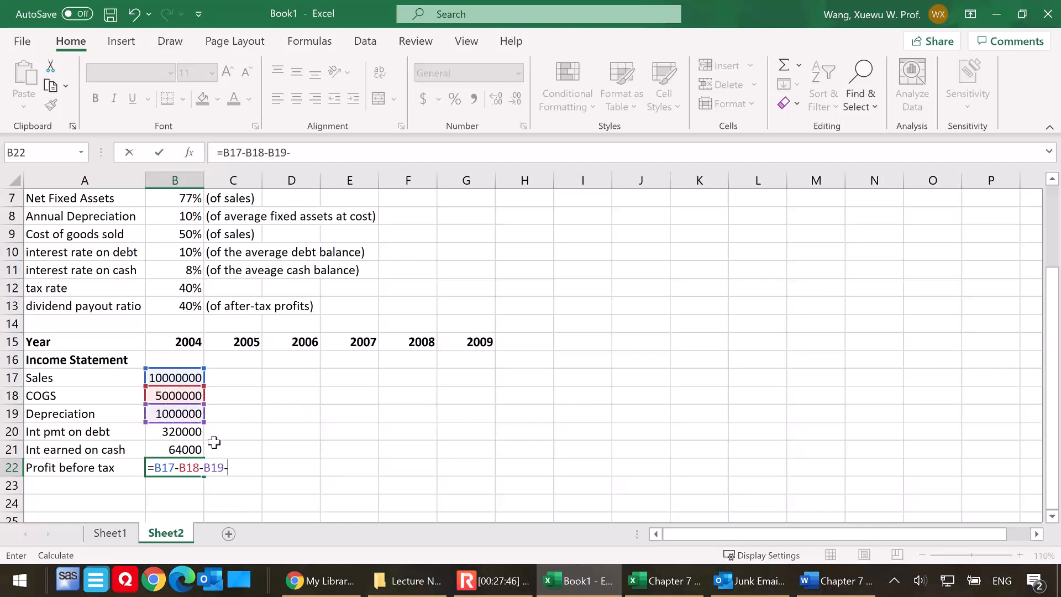
pyautogui.click(194, 434)
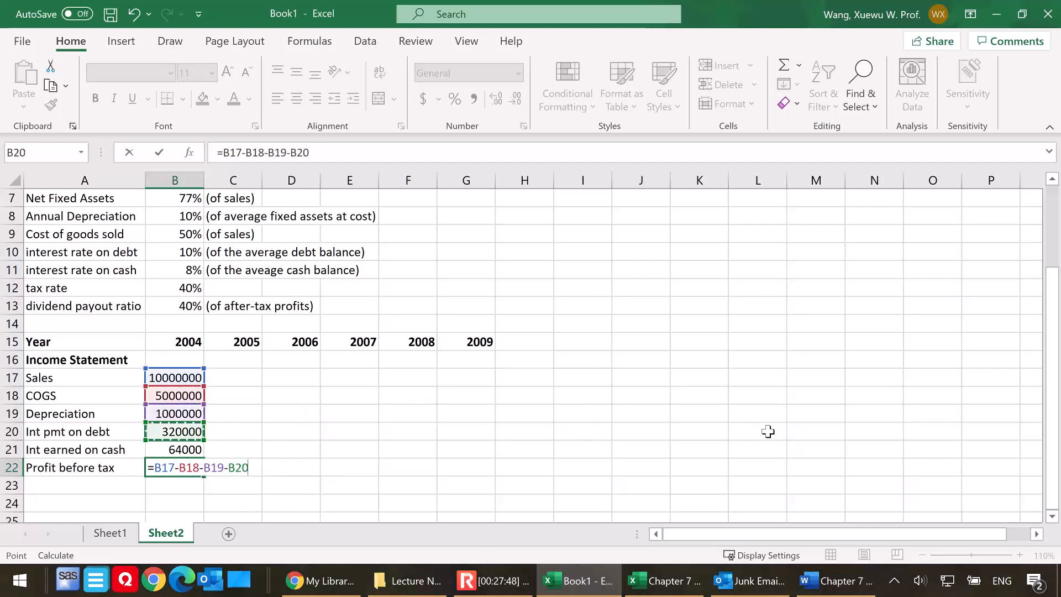
pyautogui.write('+')
pyautogui.click(179, 451)
pyautogui.press('Return')
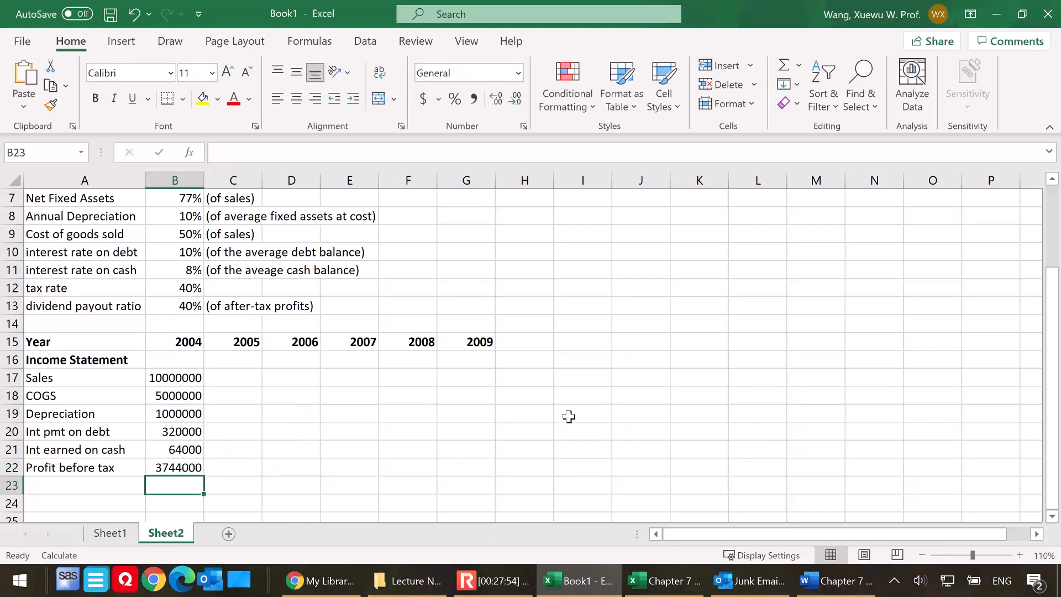
# Add the "taxes" line in A23 and calculate its 2004 value in B23 with =B22*$B$12, keeping the tax rate reference absolute
pyautogui.click(58, 487)
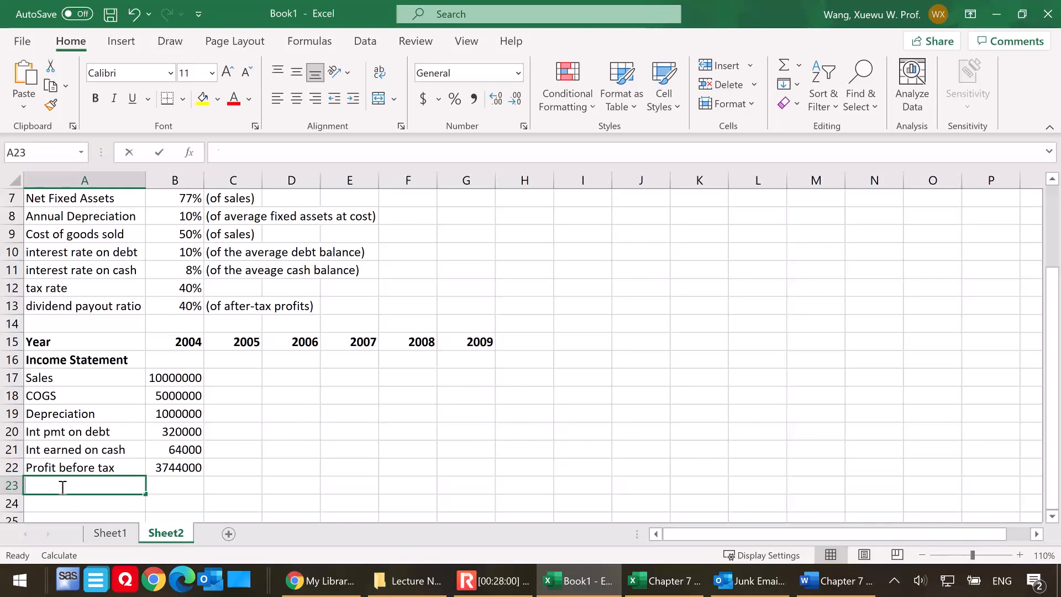
pyautogui.write('taxes')
pyautogui.click(167, 482)
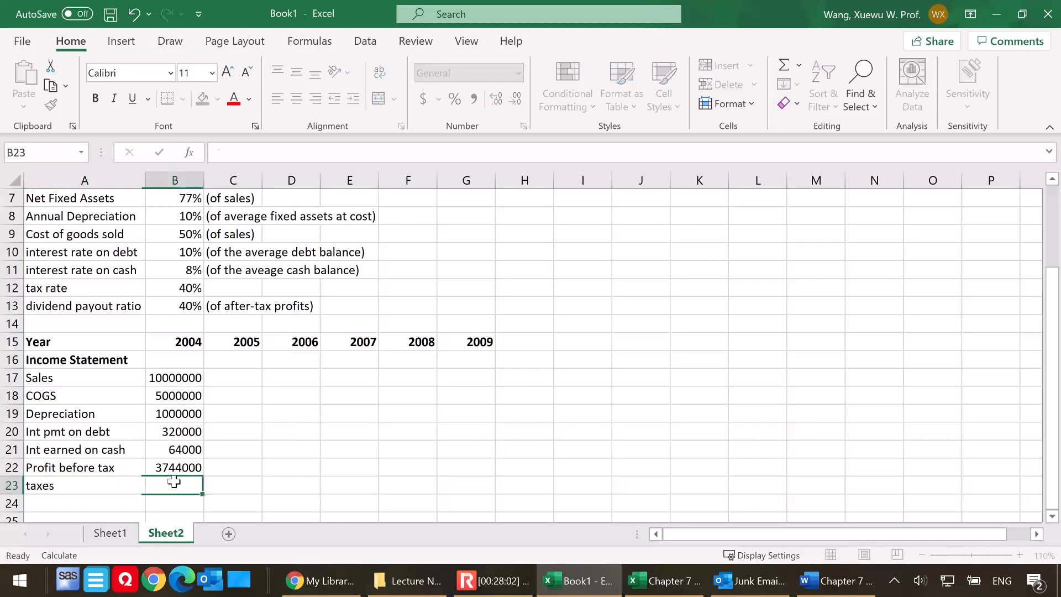
pyautogui.write('=')
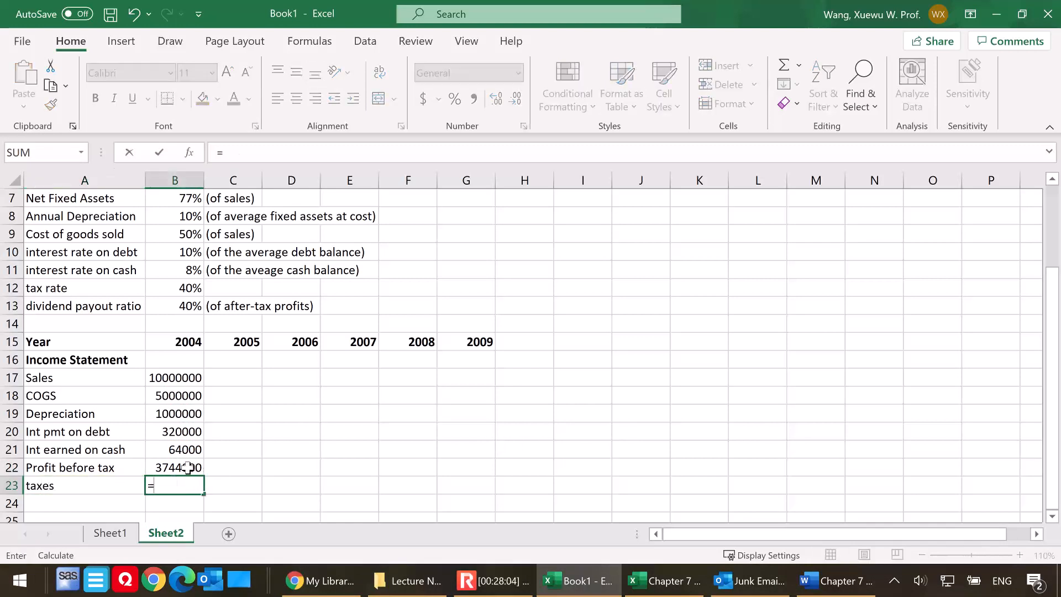
pyautogui.click(178, 467)
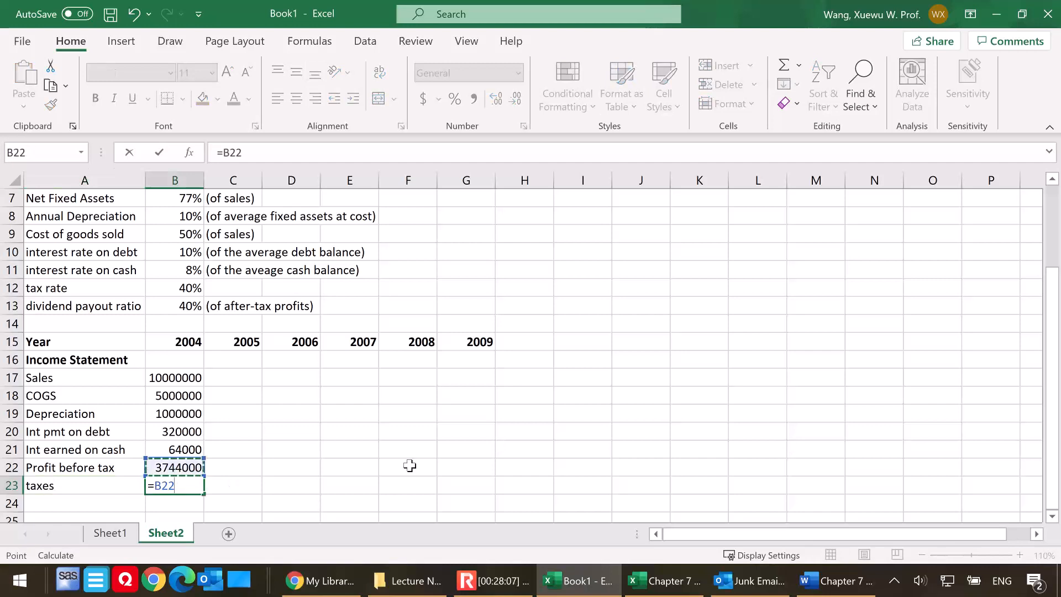
pyautogui.write('*')
pyautogui.click(173, 286)
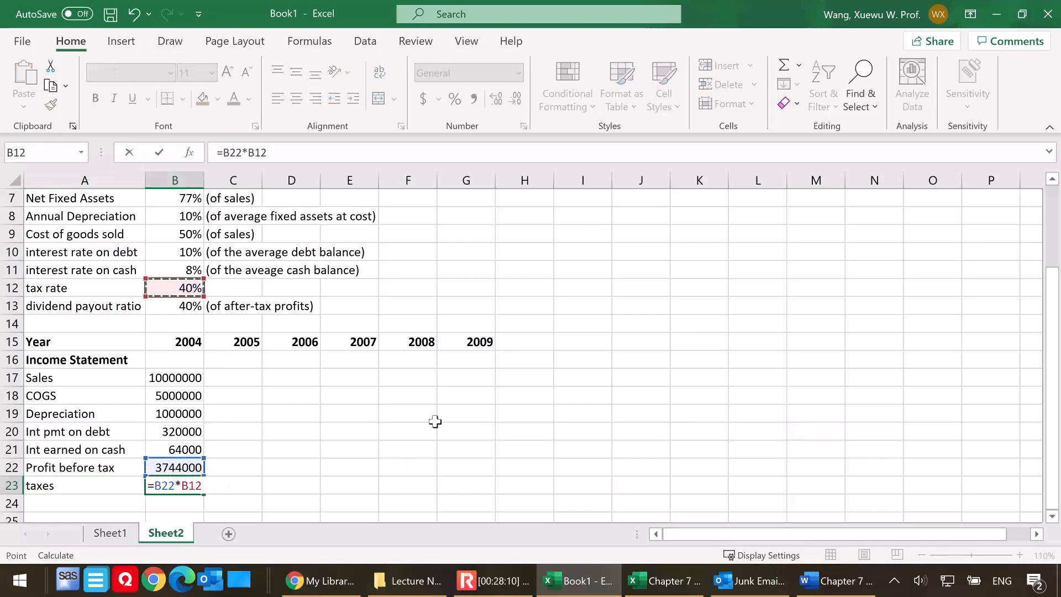
pyautogui.press('F4')
pyautogui.press('Return')
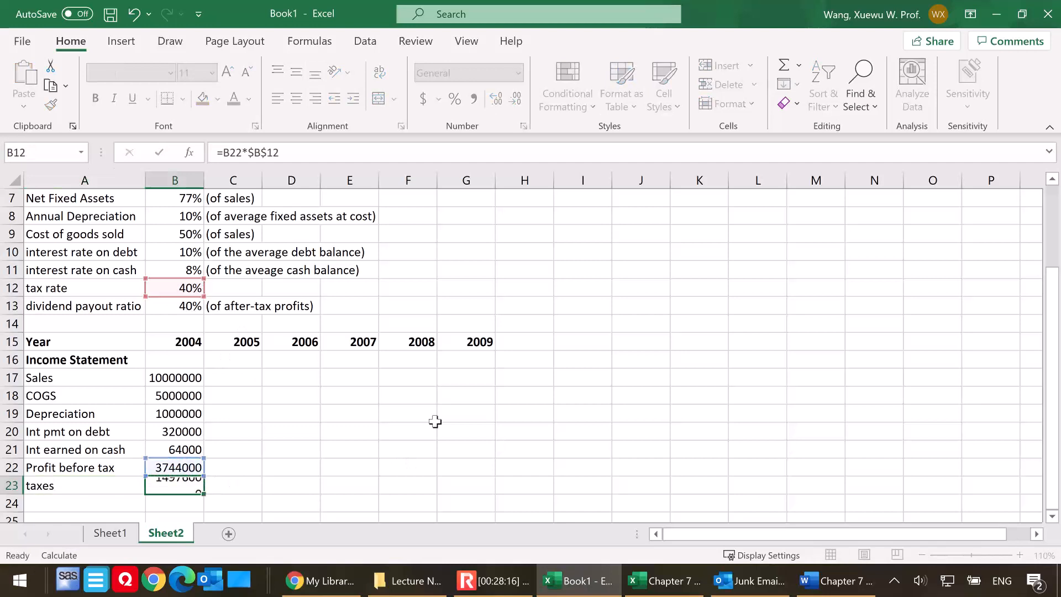
# Label A24 as "profits after tax" beneath the taxes line
pyautogui.click(44, 500)
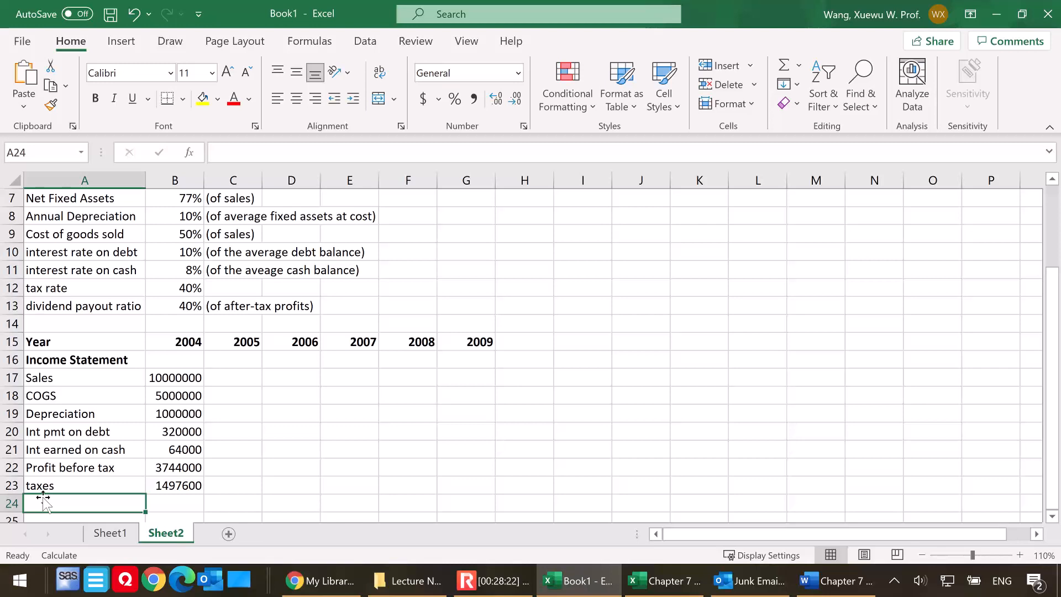
pyautogui.write('p')
pyautogui.press('Delete')
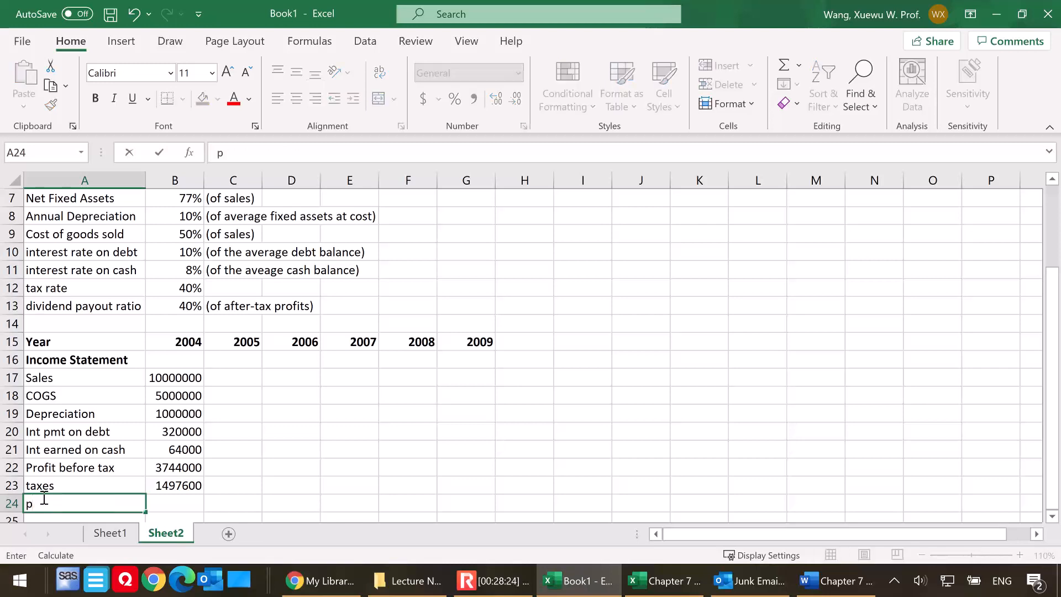
pyautogui.write('profit')
pyautogui.press('BackSpace')
pyautogui.press('BackSpace')
pyautogui.press('BackSpace')
pyautogui.press('BackSpace')
pyautogui.press('BackSpace')
pyautogui.press('BackSpace')
pyautogui.press('BackSpace')
pyautogui.write('profits after tax')
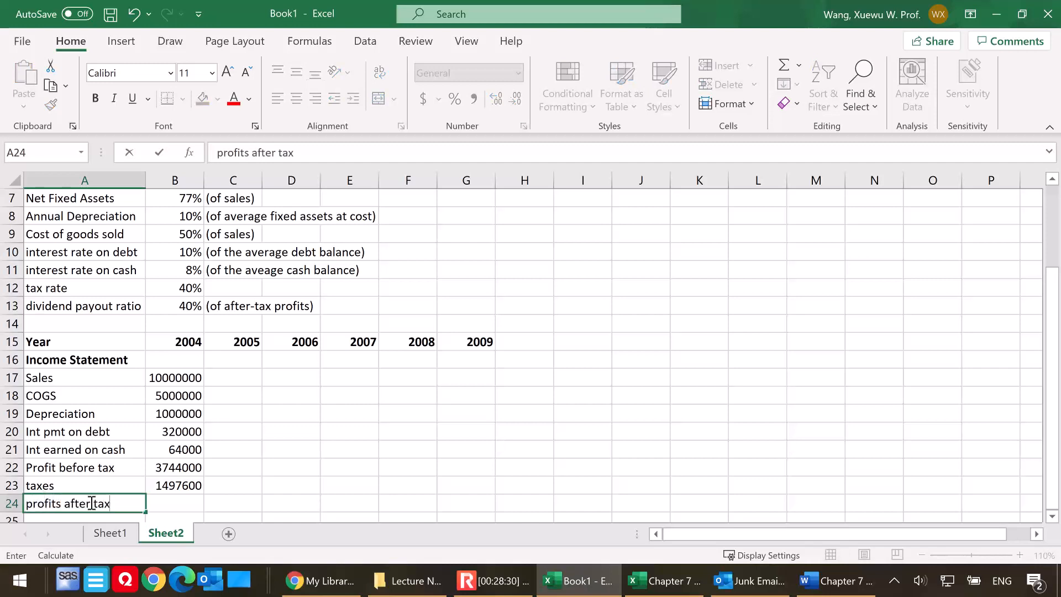
# Calculate the 2004 profits after tax in B24 by subtracting taxes from profit before tax with =B22-B23
pyautogui.click(177, 499)
pyautogui.write('=')
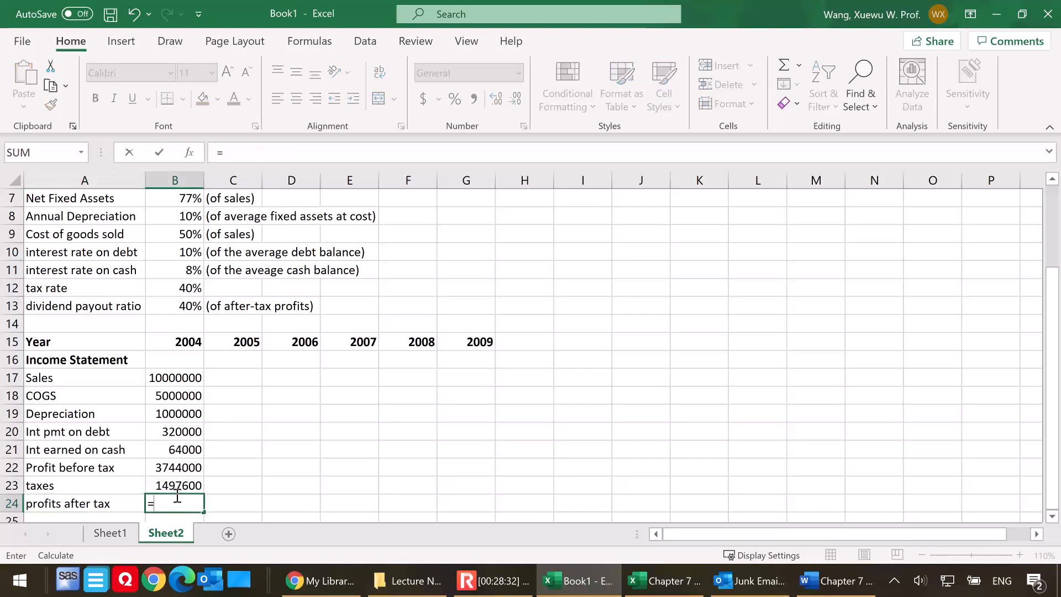
pyautogui.click(191, 467)
pyautogui.write('-')
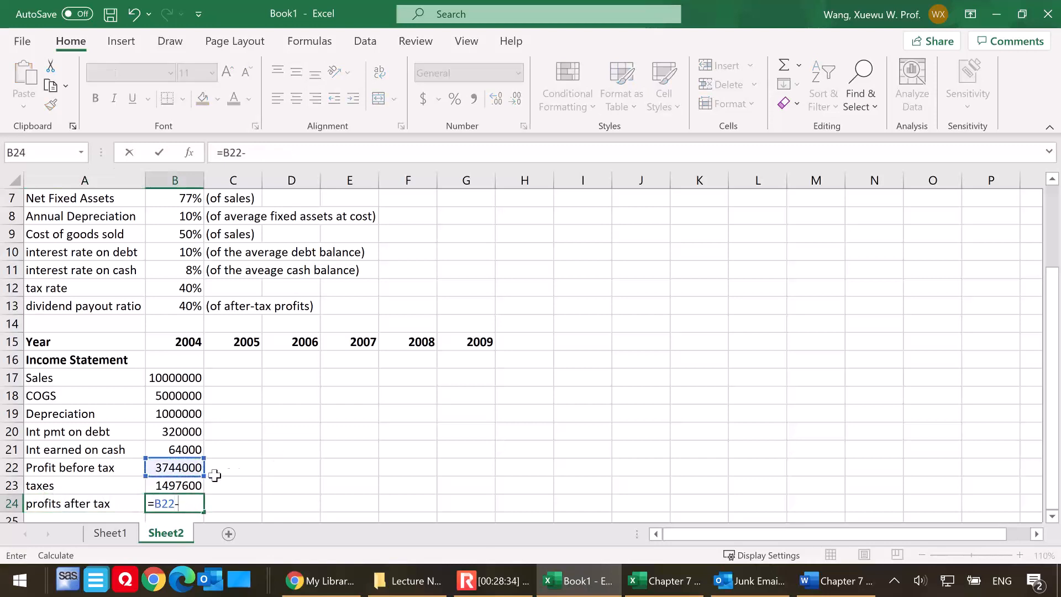
pyautogui.click(180, 489)
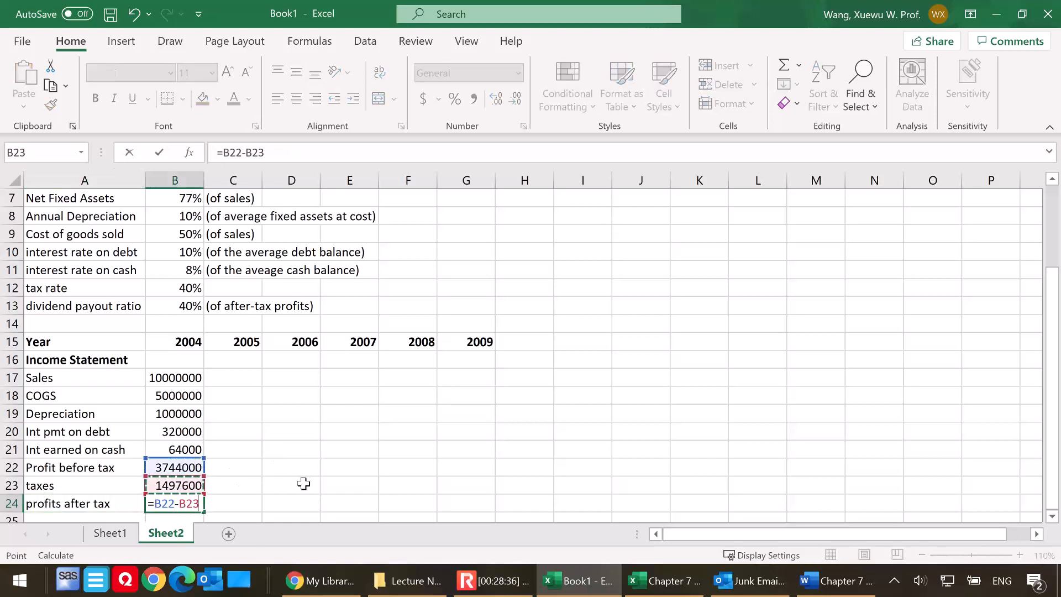
pyautogui.press('Return')
# Add the "dividends" line in A25 and calculate its 2004 value in B25 with =B24*$B$13, keeping the payout ratio reference absolute
pyautogui.scroll(-1, 269, 467)
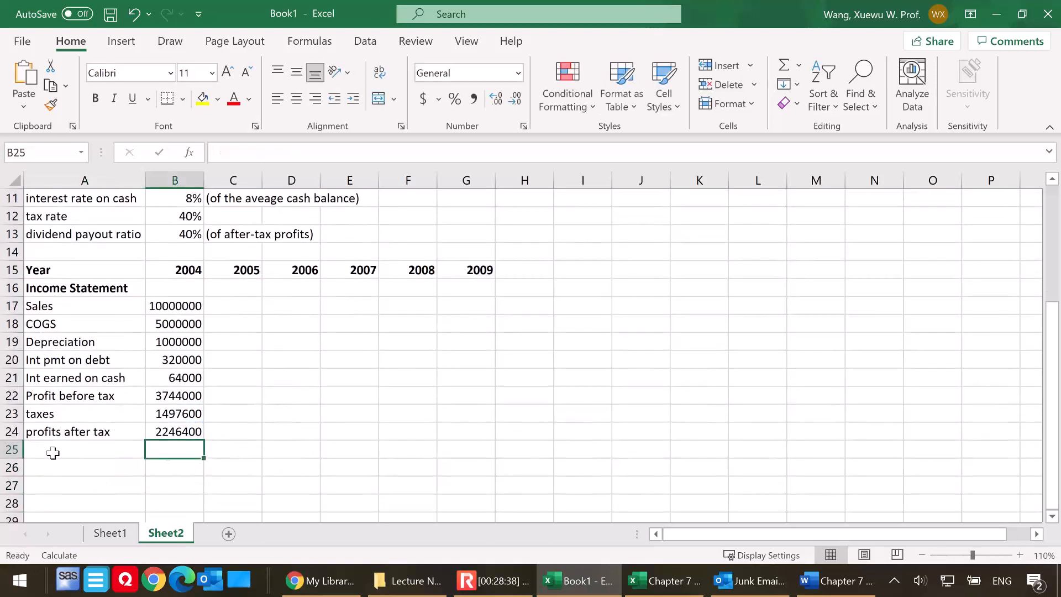
pyautogui.click(52, 453)
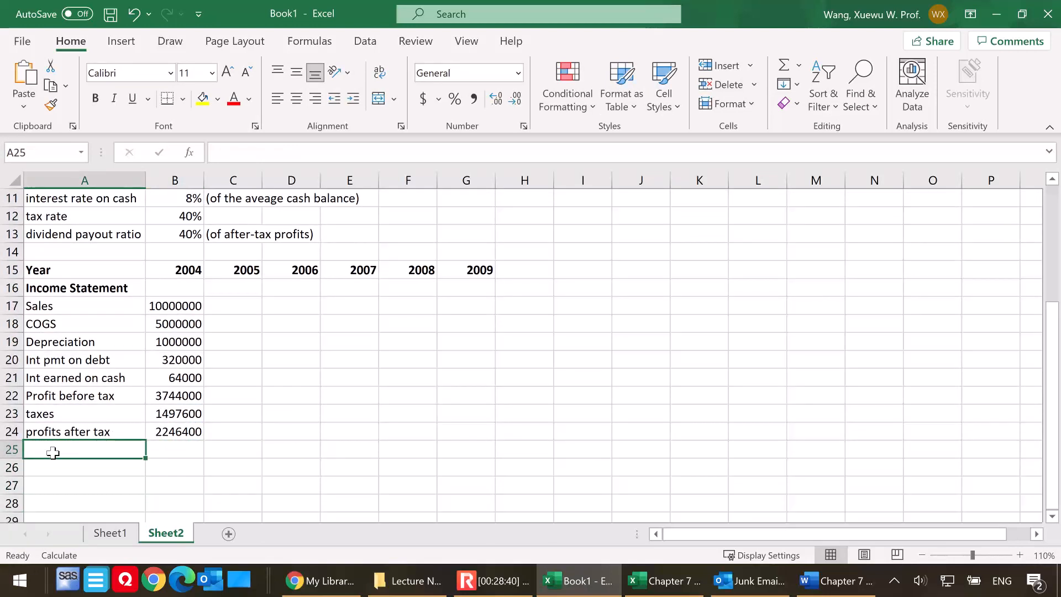
pyautogui.write('divid')
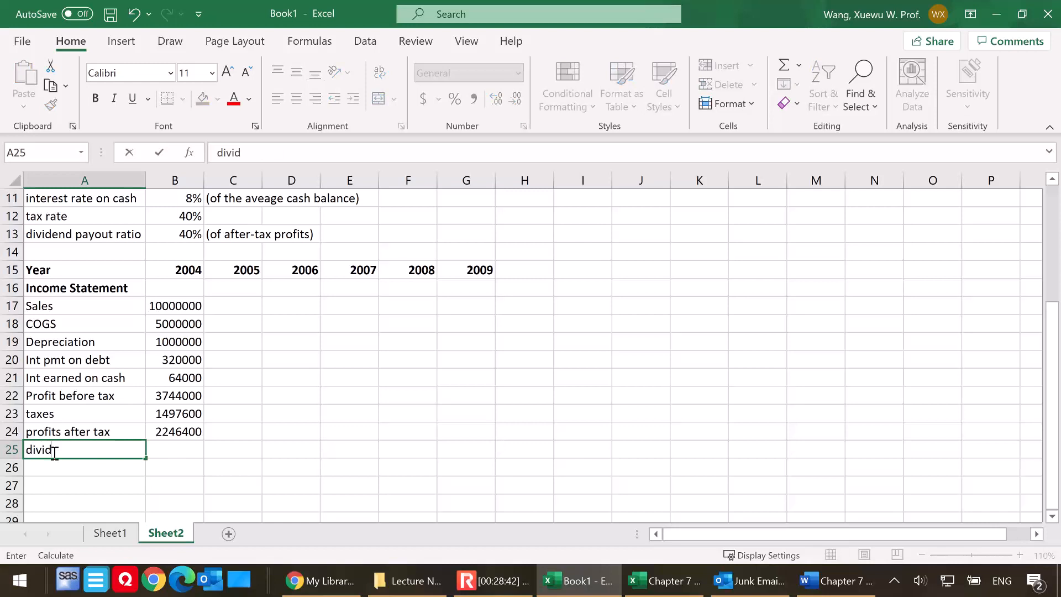
pyautogui.write('ends')
pyautogui.click(176, 447)
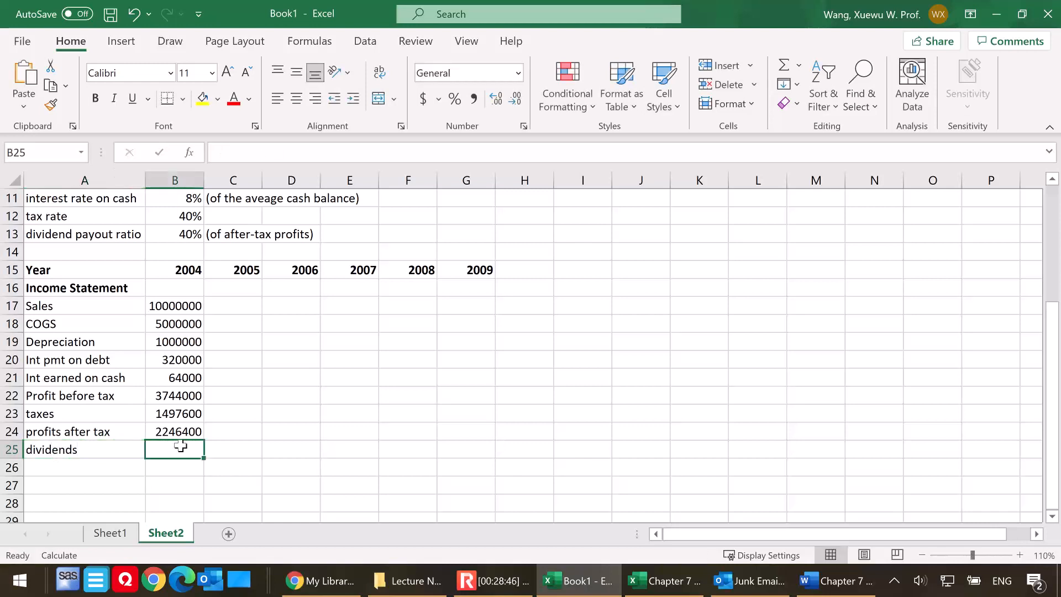
pyautogui.write('=')
pyautogui.click(177, 432)
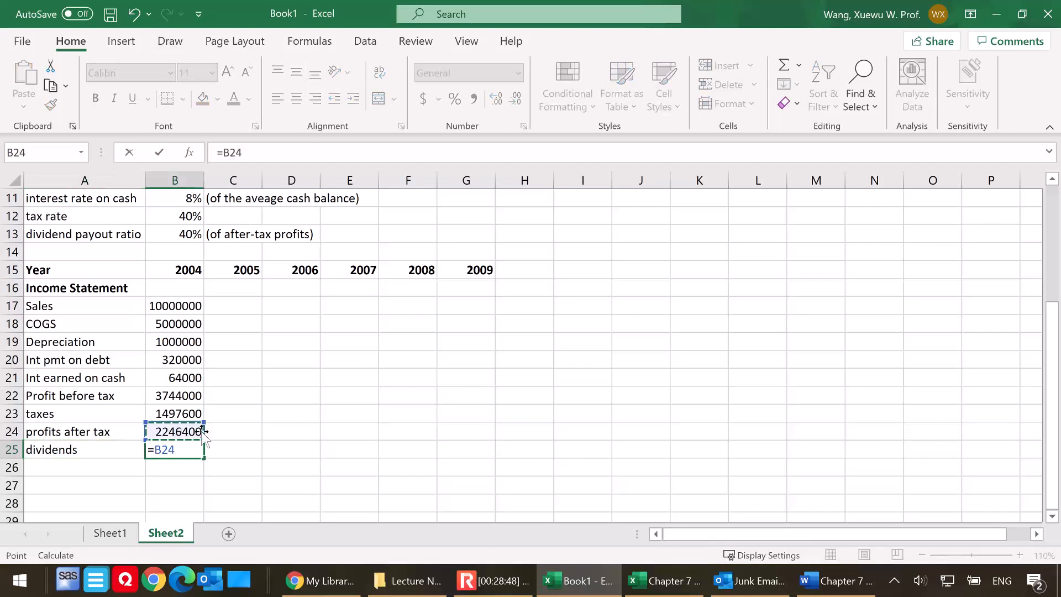
pyautogui.write('*')
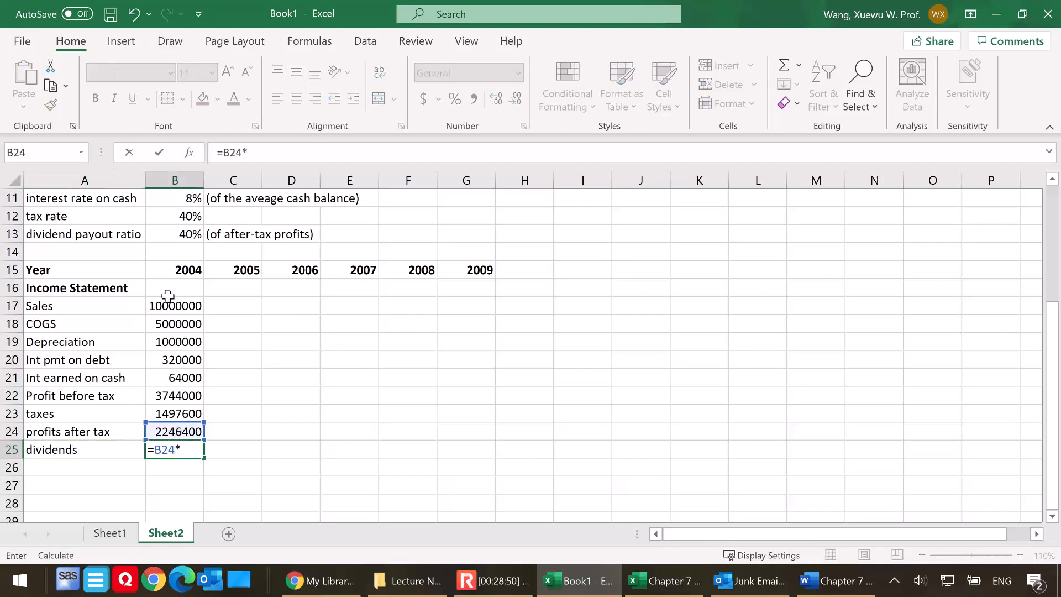
pyautogui.click(177, 234)
pyautogui.press('F4')
pyautogui.press('Return')
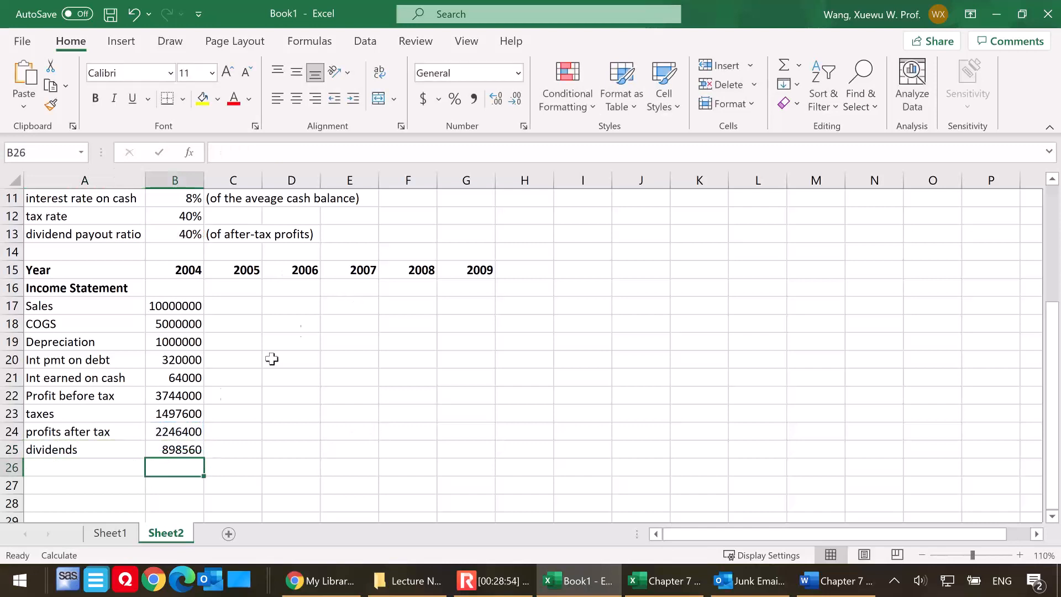
pyautogui.click(172, 447)
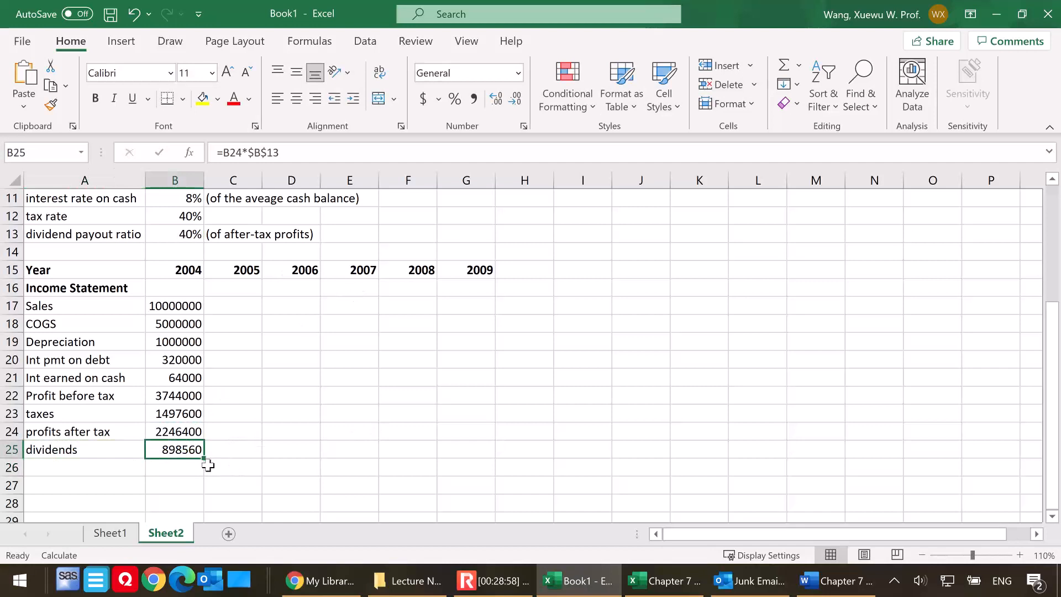
# Add the "Retained Earnings" line in A26 and calculate its 2004 value in B26 with =B24-B25
pyautogui.click(83, 464)
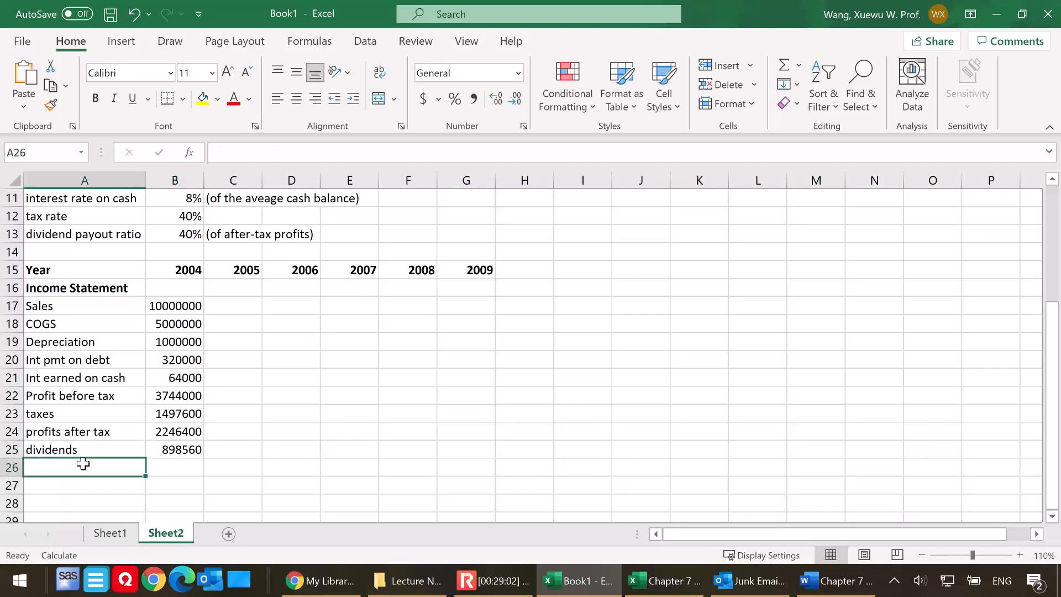
pyautogui.write('Retained ')
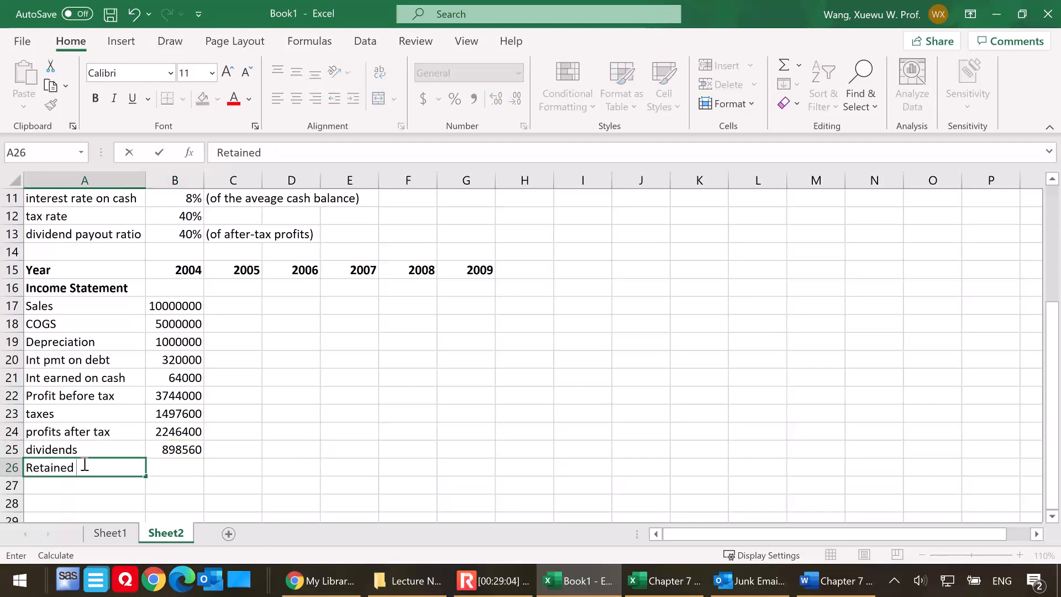
pyautogui.write('Earnings')
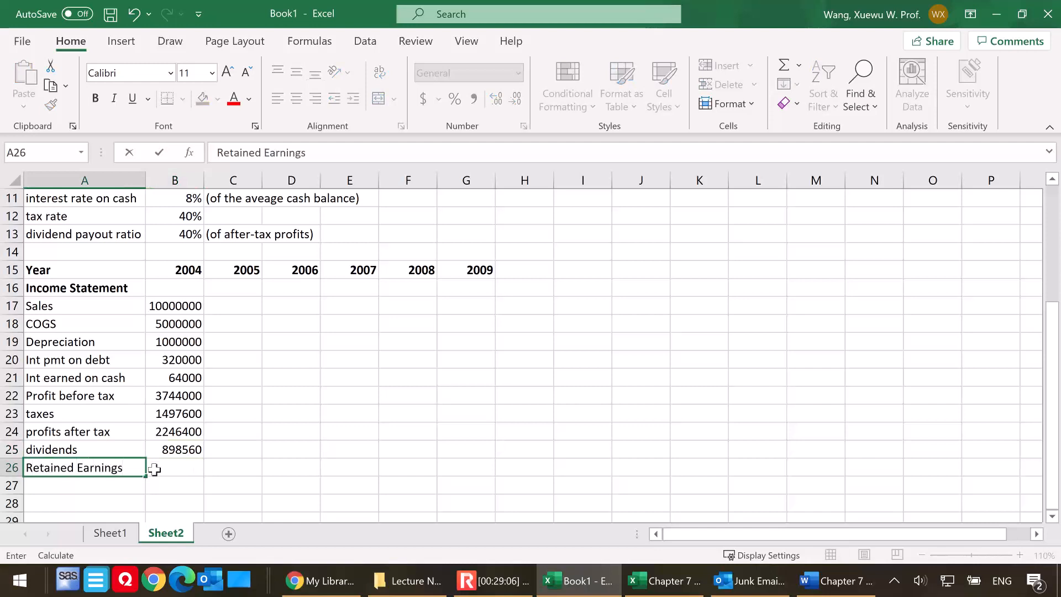
pyautogui.click(183, 469)
pyautogui.write('=')
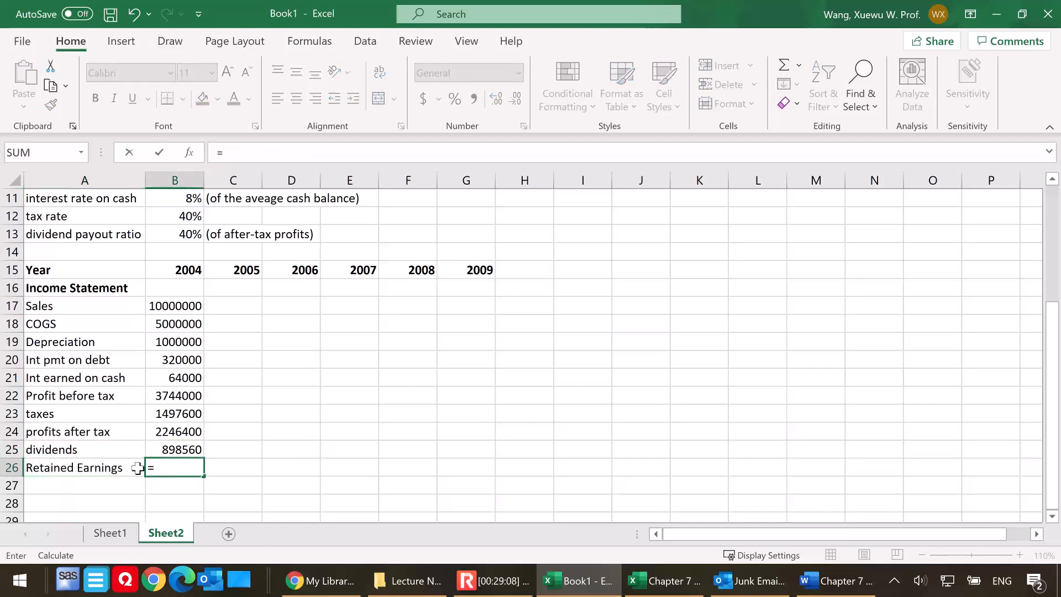
pyautogui.click(174, 425)
pyautogui.write('-')
pyautogui.click(191, 449)
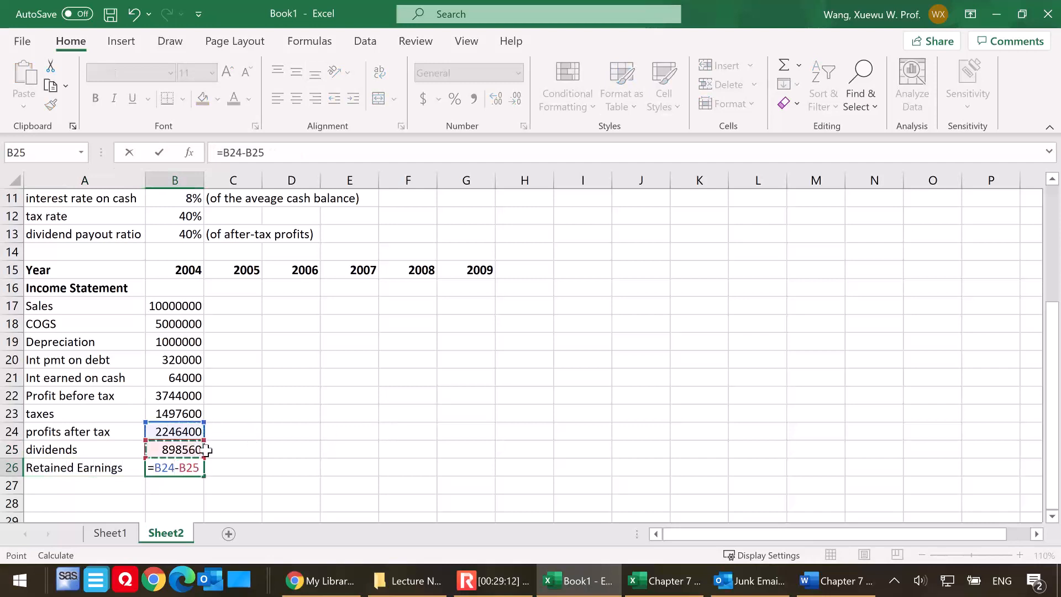
pyautogui.press('Return')
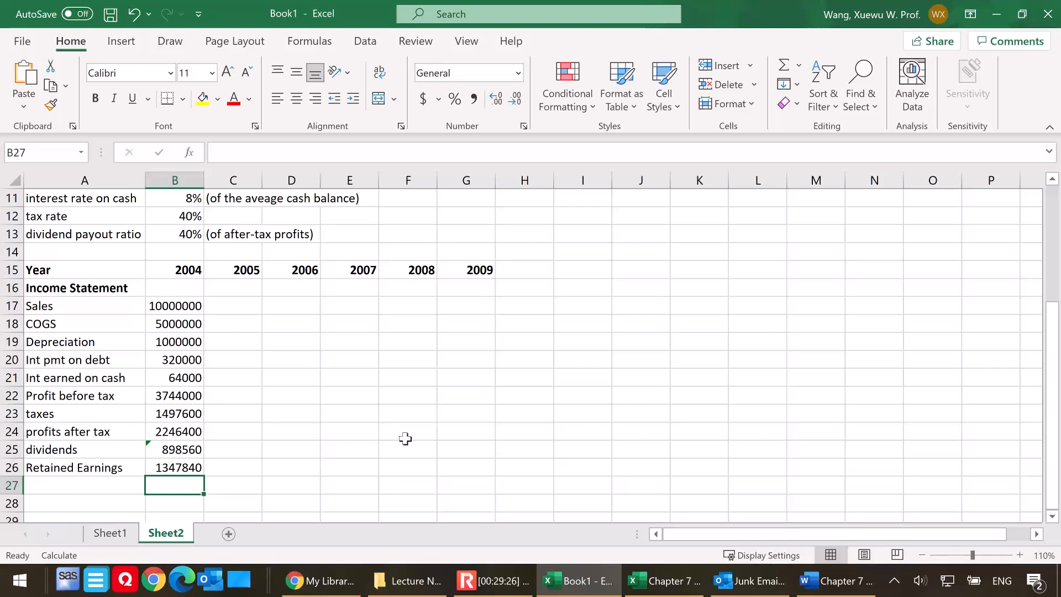
# Add a bold "Balance Sheet" heading in A28, leaving a blank row beneath the income statement
pyautogui.scroll(-1, 405, 424)
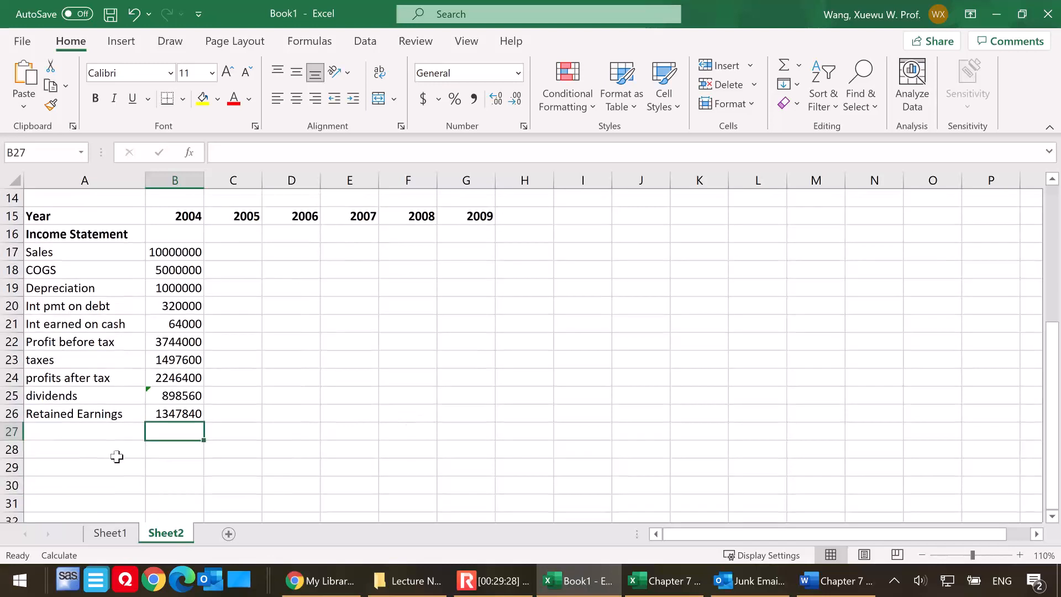
pyautogui.click(85, 451)
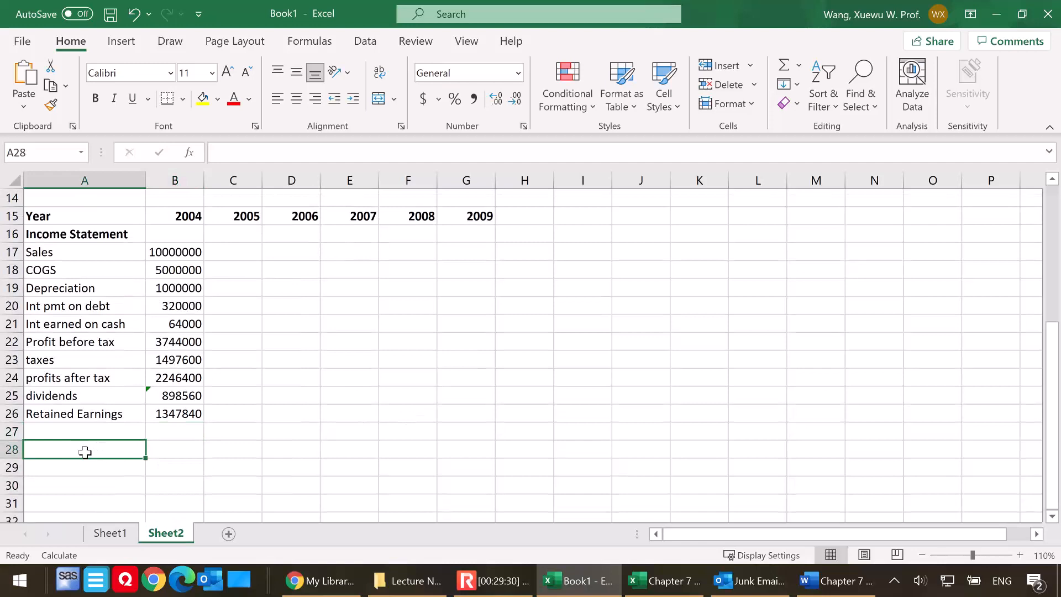
pyautogui.write('B')
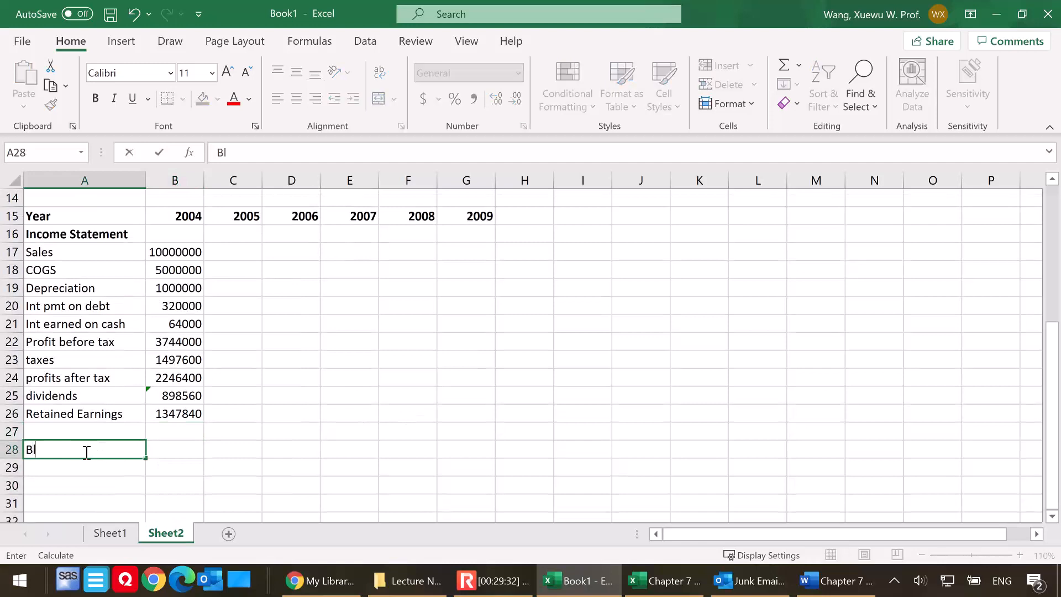
pyautogui.write('alance Sheet')
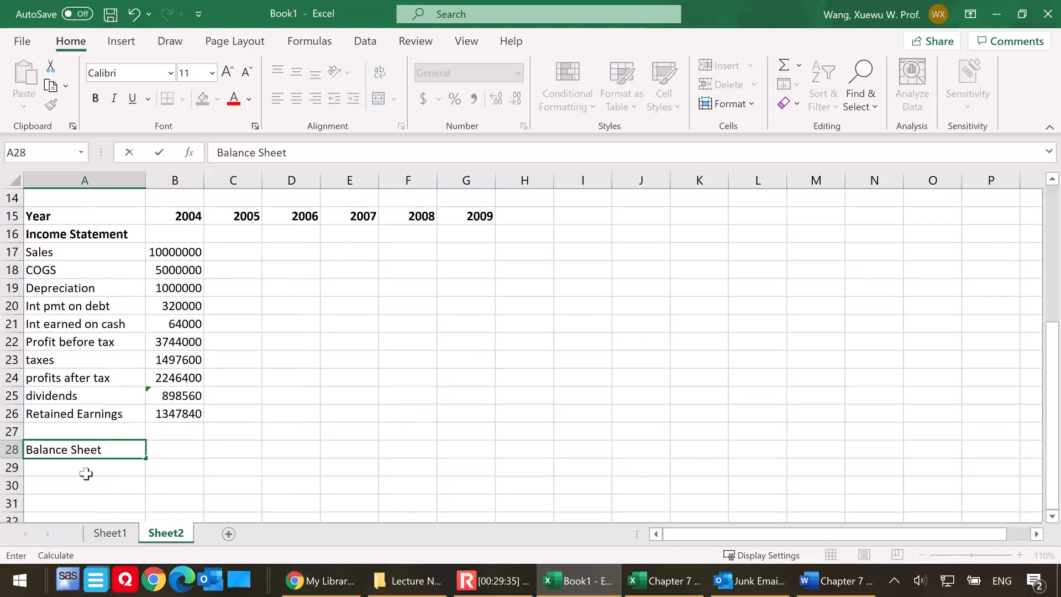
pyautogui.press('Return')
pyautogui.click(89, 452)
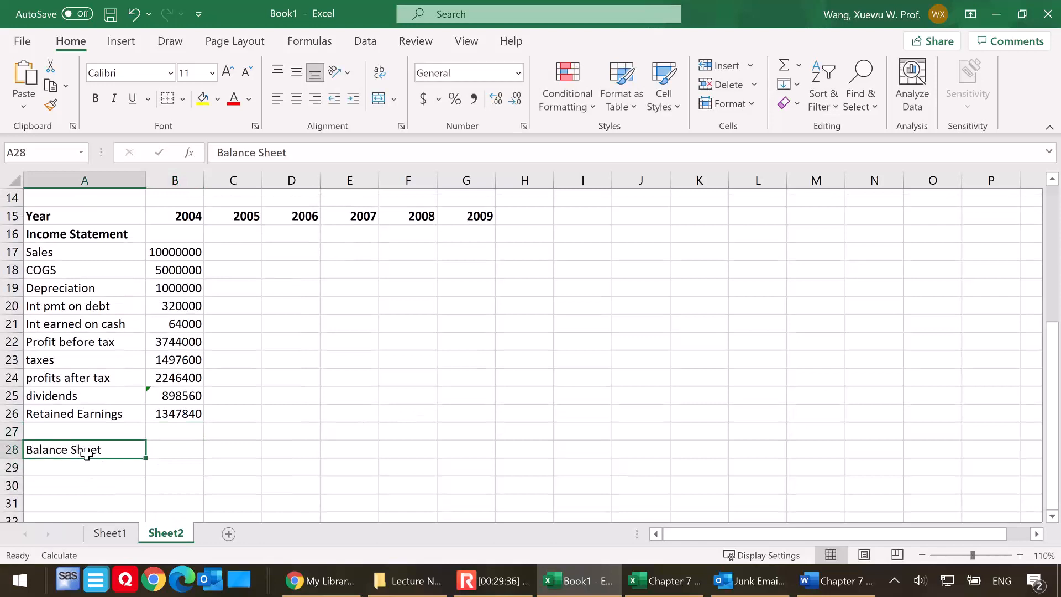
pyautogui.click(95, 98)
# Add the "Cash" line in A29 and enter 800000 as its 2004 value in B29
pyautogui.click(91, 474)
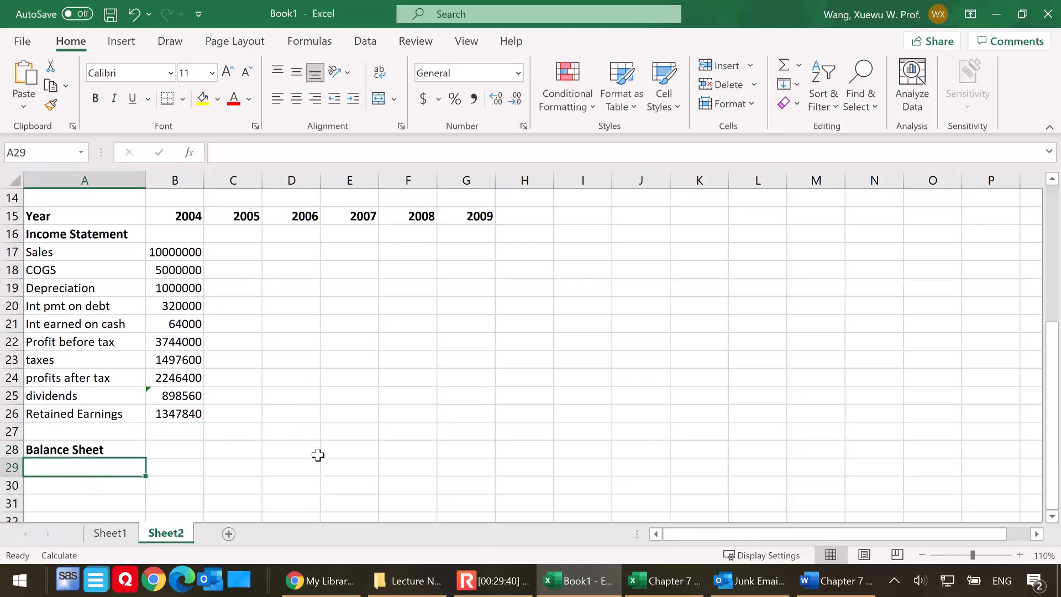
pyautogui.write('Cash')
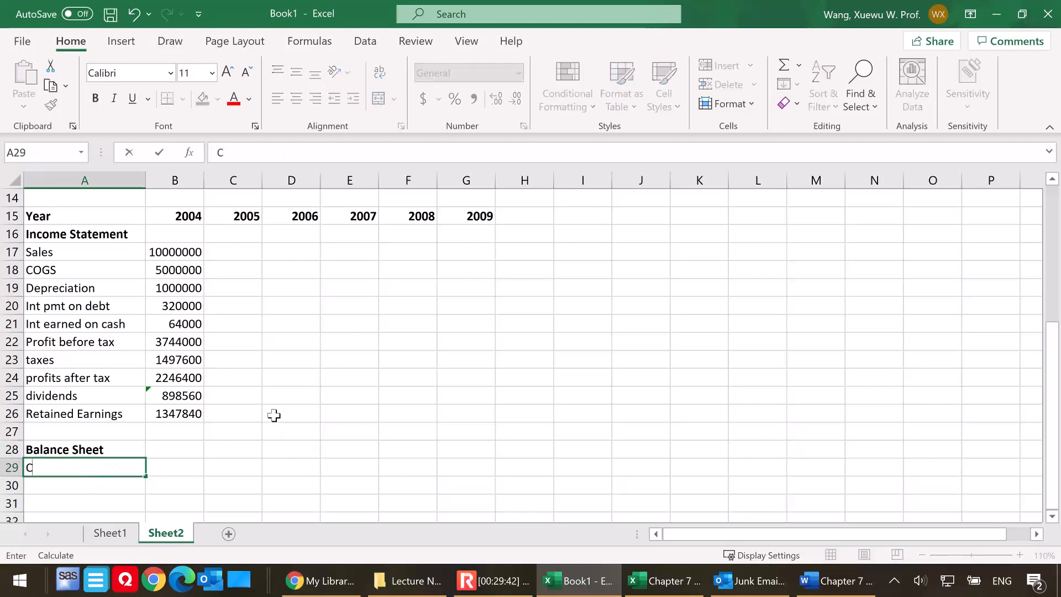
pyautogui.click(169, 469)
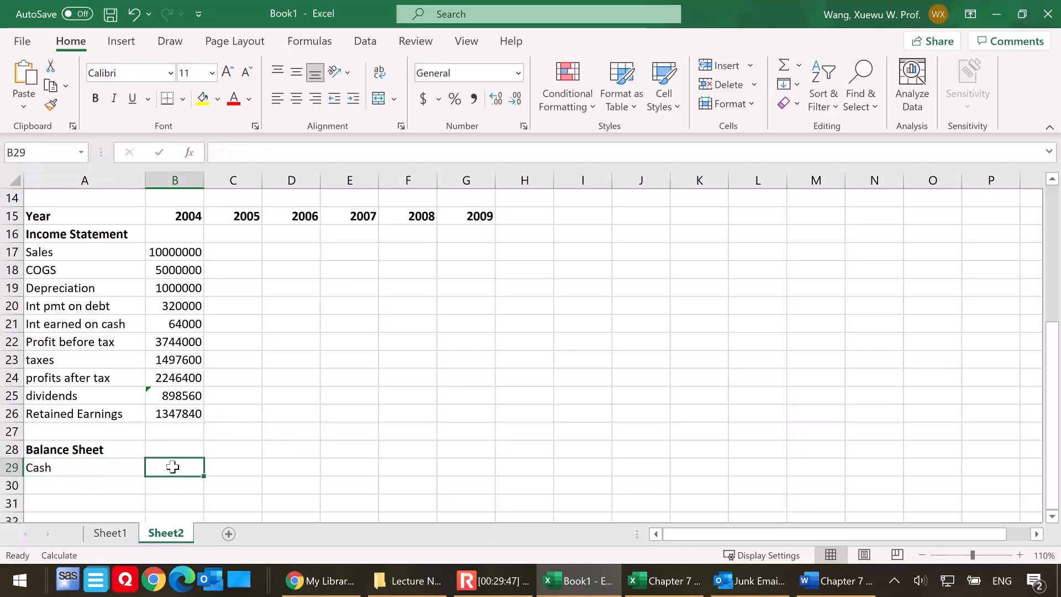
pyautogui.write('8000')
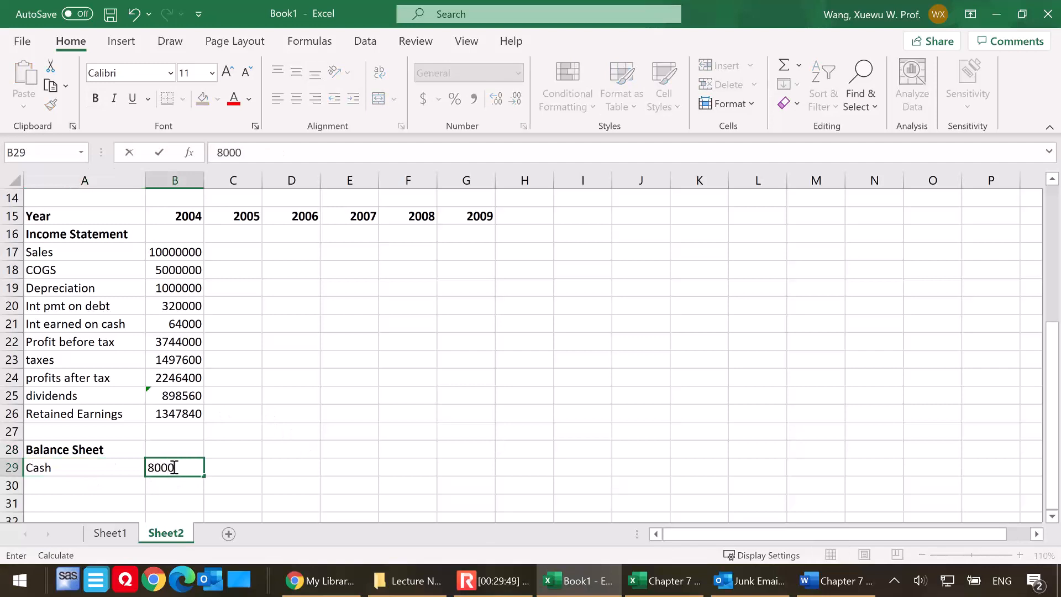
pyautogui.write('00')
pyautogui.press('Return')
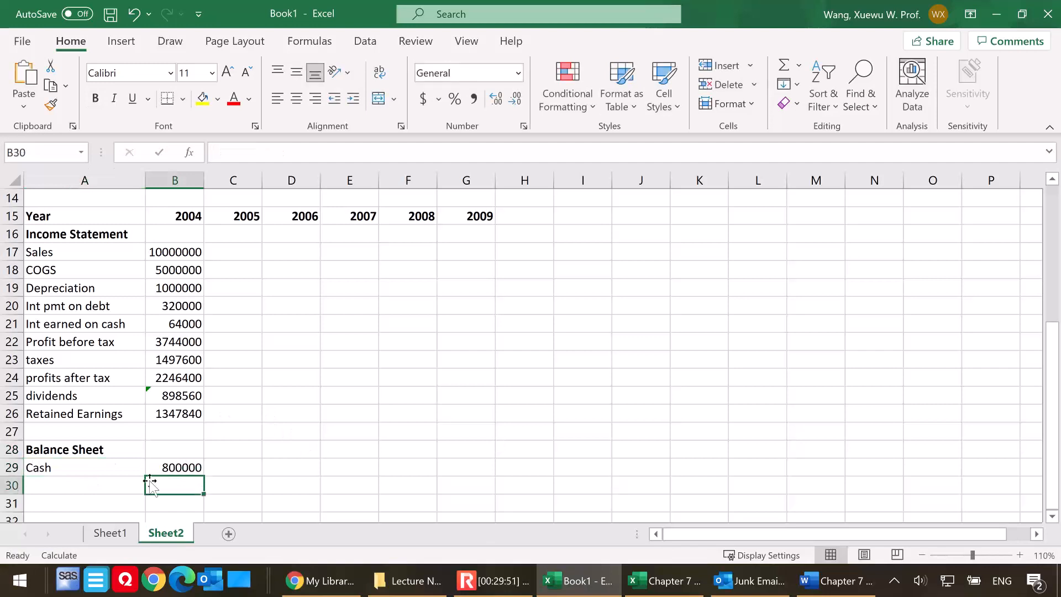
# Add the "Current assets" line in A30 and enter 1500000 as its 2004 value in B30
pyautogui.click(93, 489)
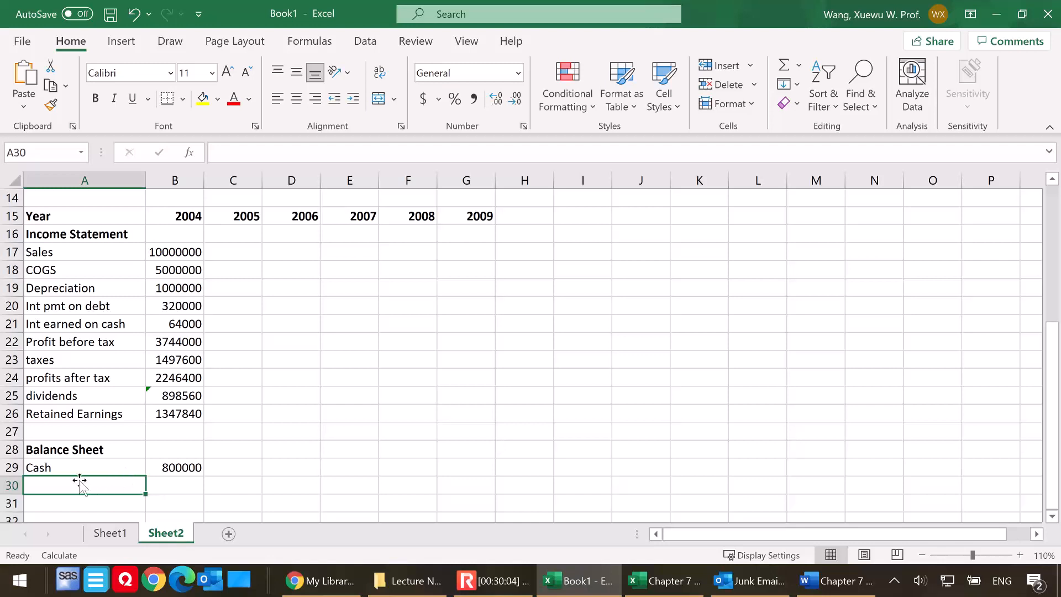
pyautogui.write('Current assets')
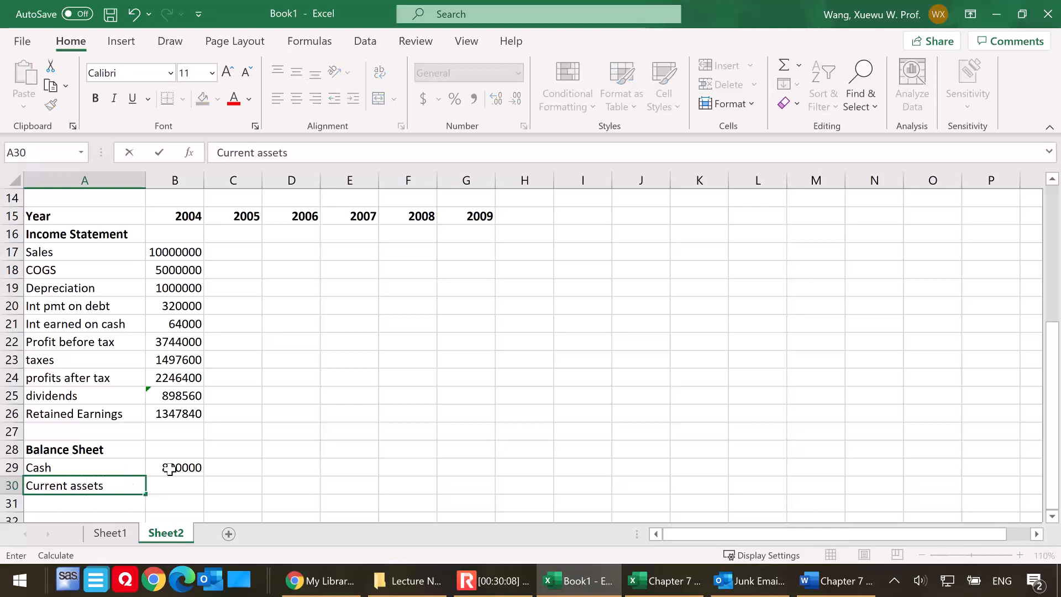
pyautogui.click(181, 487)
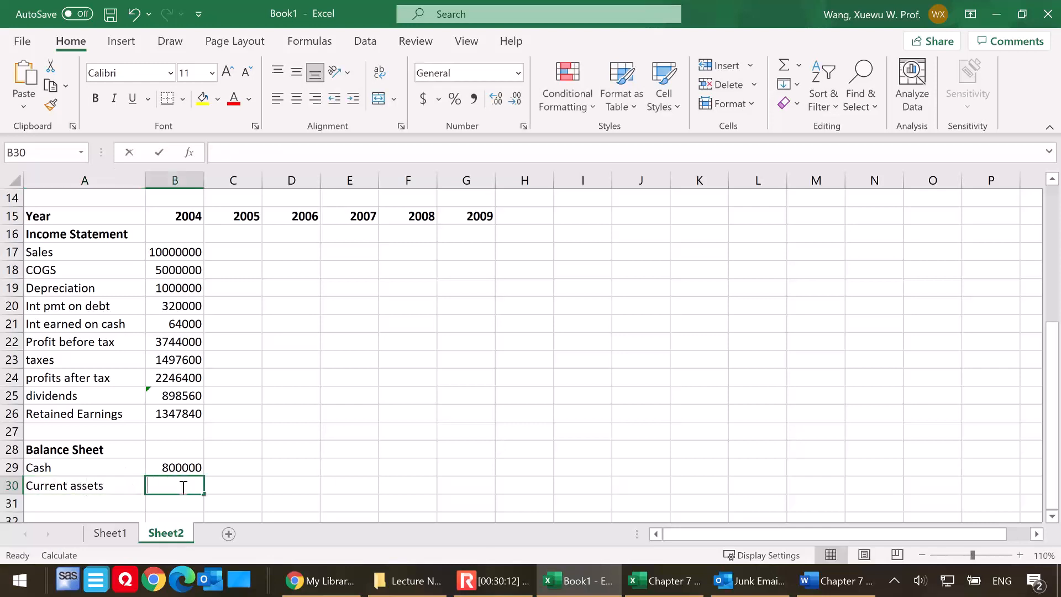
pyautogui.write('1500000')
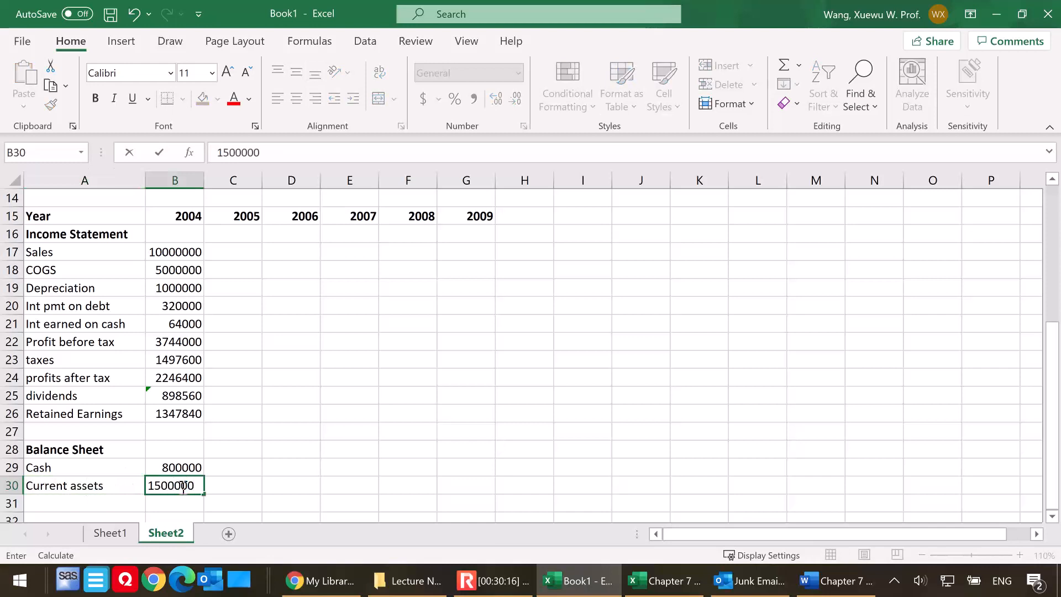
pyautogui.press('Return')
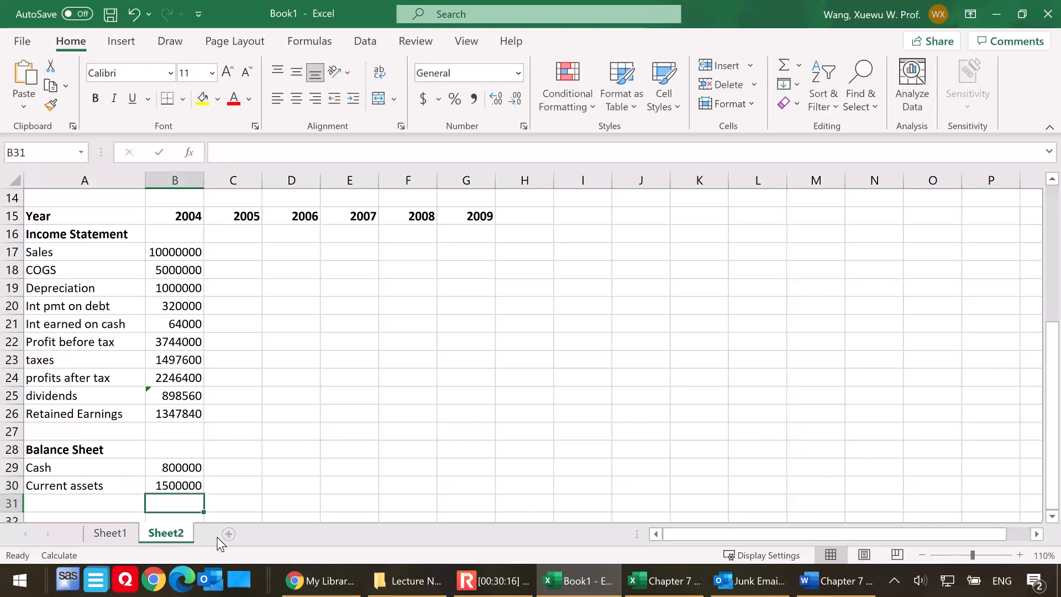
# Check the 2004 current assets against 2004 sales and the current assets percentage in the value driver assumptions
pyautogui.click(71, 486)
pyautogui.click(163, 479)
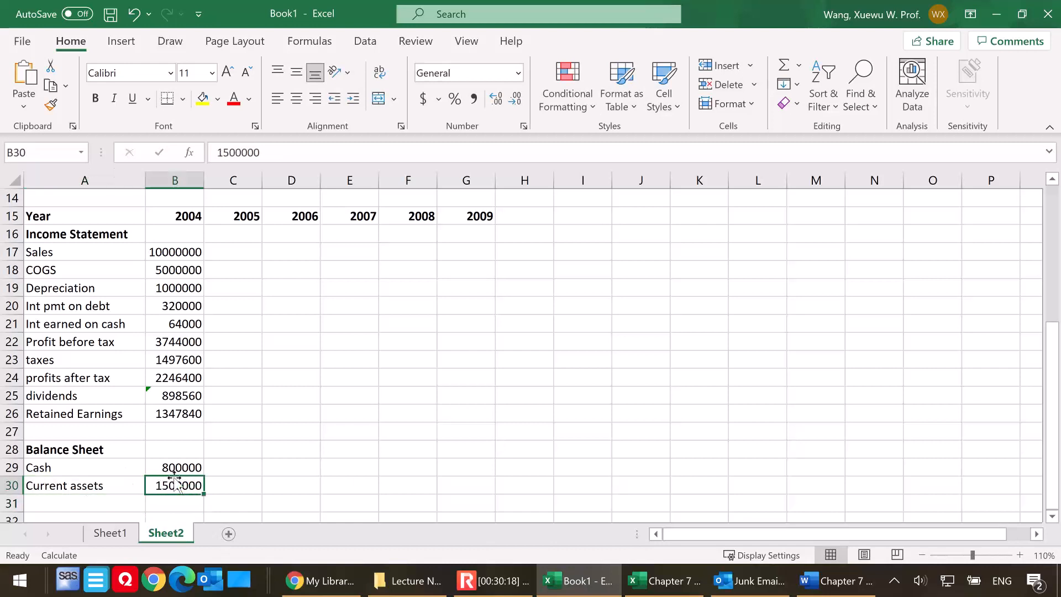
pyautogui.click(171, 249)
pyautogui.scroll(4, 326, 398)
pyautogui.scroll(1, 317, 408)
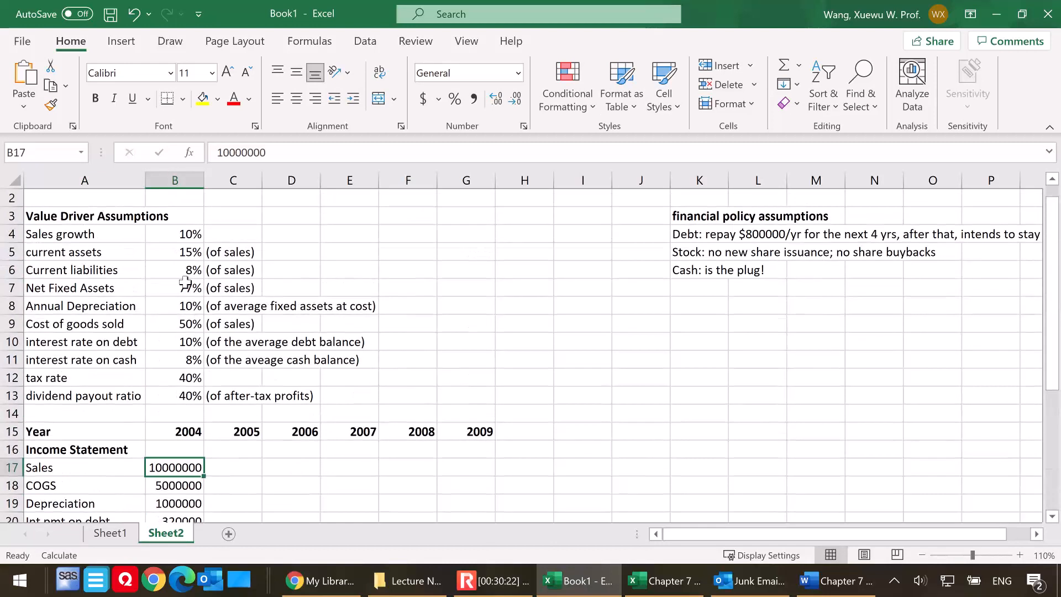
pyautogui.click(166, 252)
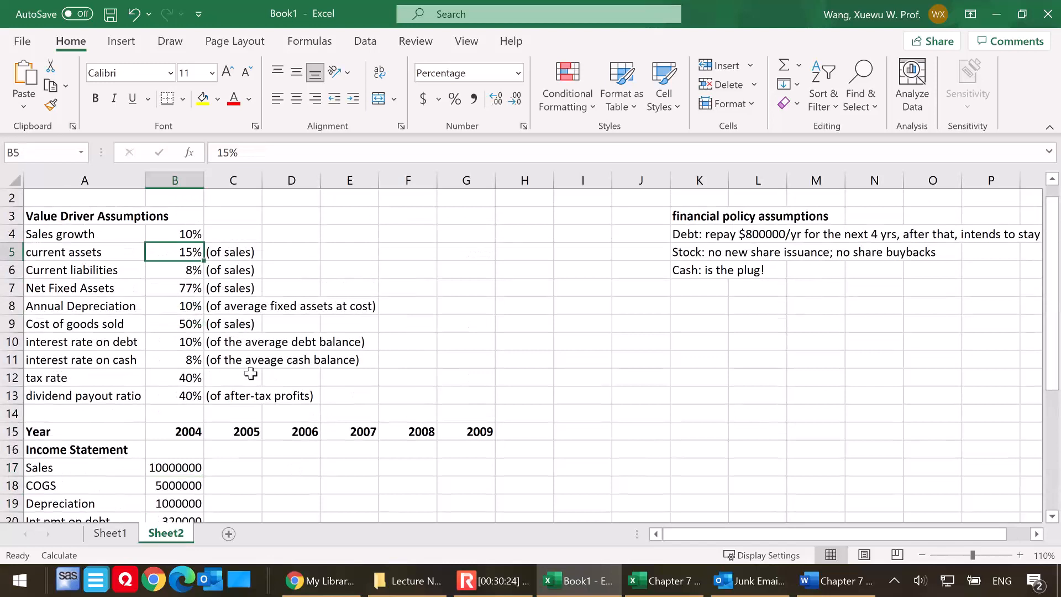
pyautogui.scroll(-3, 303, 387)
pyautogui.scroll(-1, 303, 387)
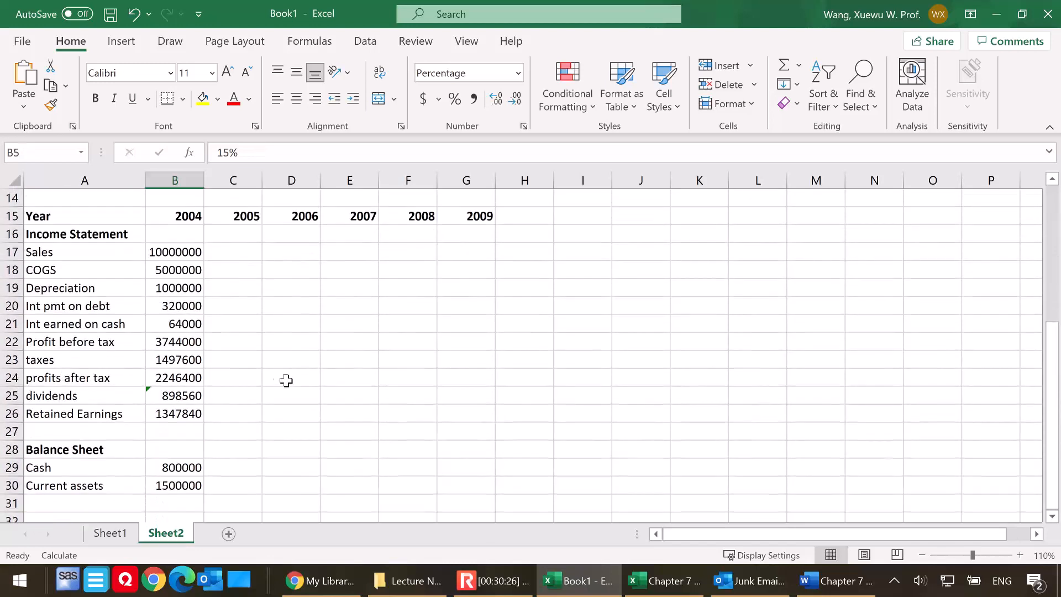
# Label A31 as "Fixed Assets" beneath the current assets line
pyautogui.click(65, 503)
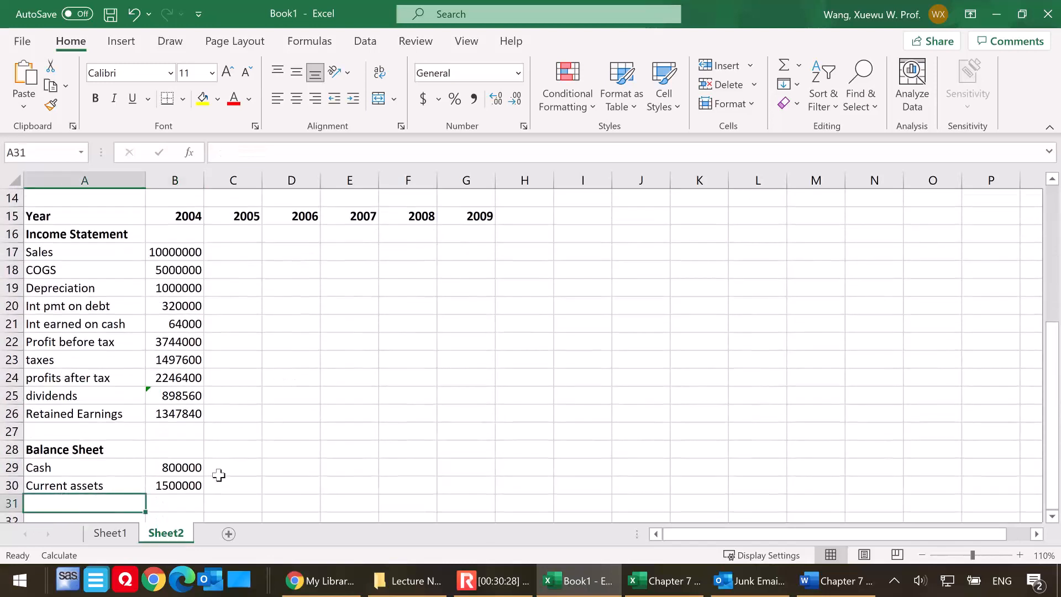
pyautogui.write('Fixed ')
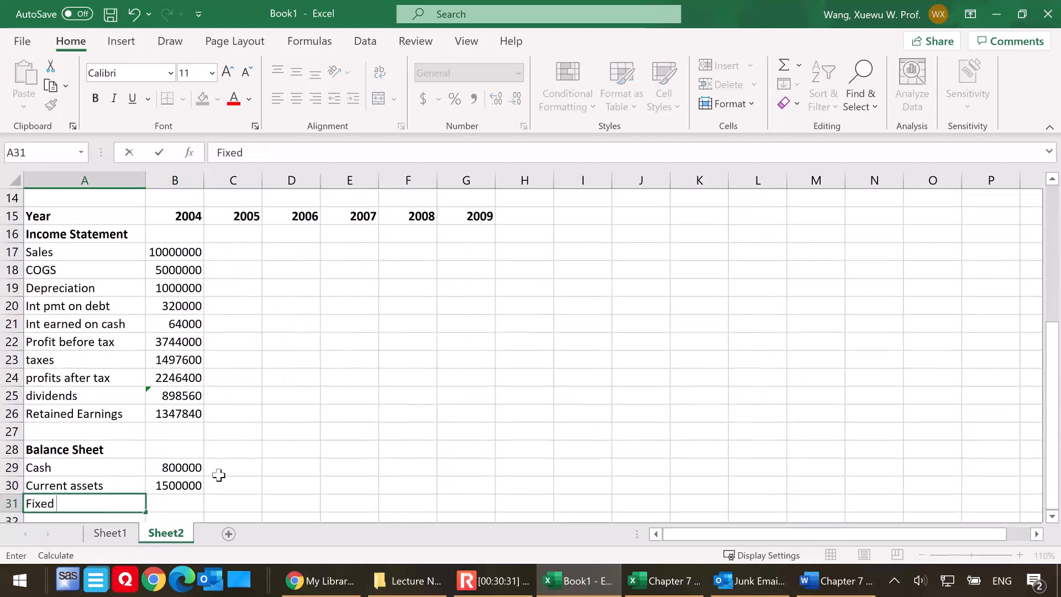
pyautogui.write('Asse')
pyautogui.scroll(-1, 216, 468)
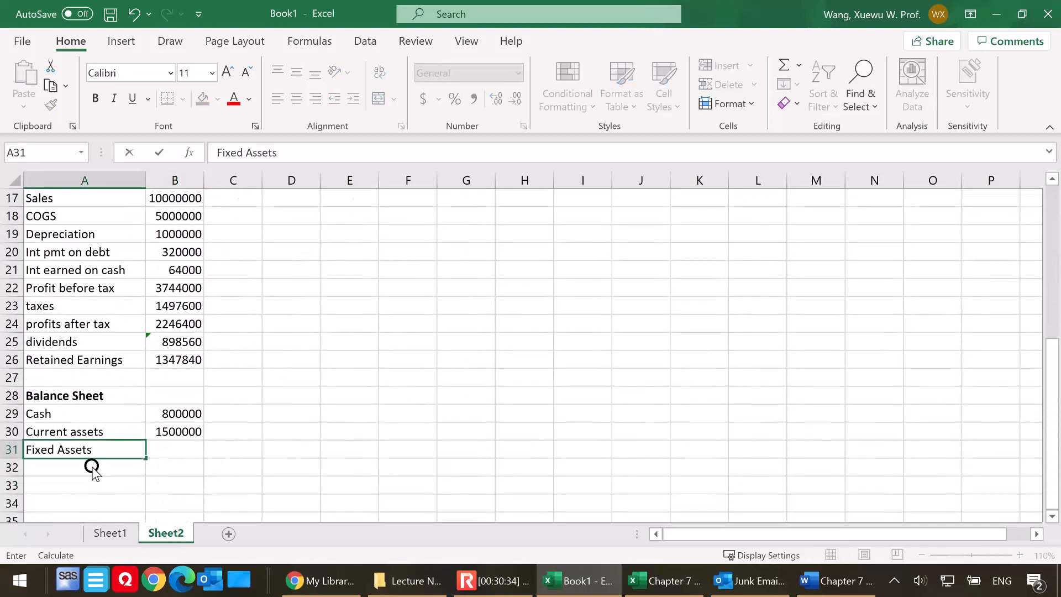
# Add an indented "At cost" line in A32 under Fixed Assets and enter 10700000 as its 2004 value in B32
pyautogui.click(61, 469)
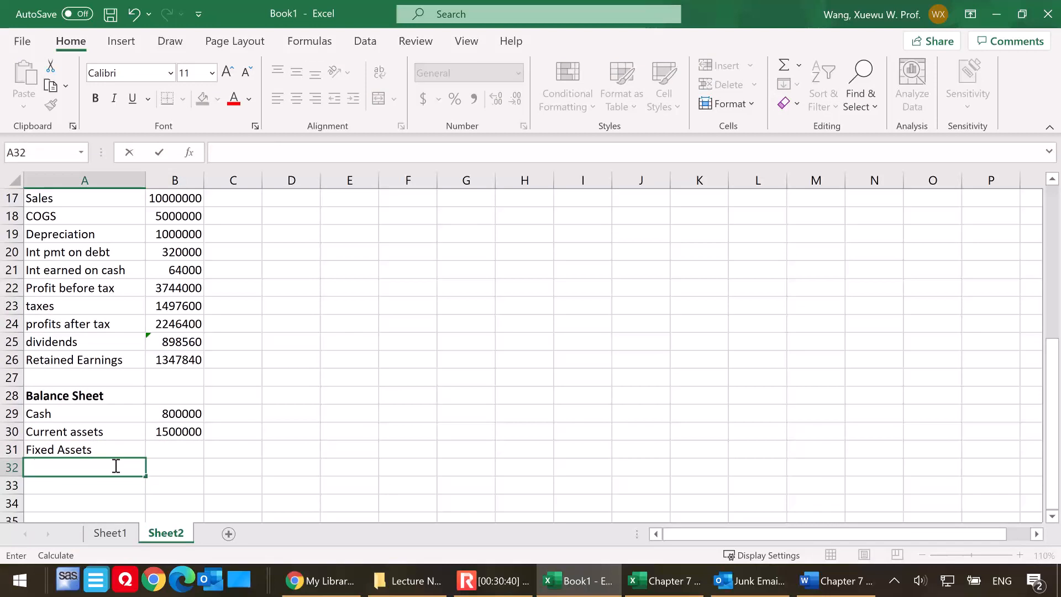
pyautogui.write('At cost')
pyautogui.click(162, 467)
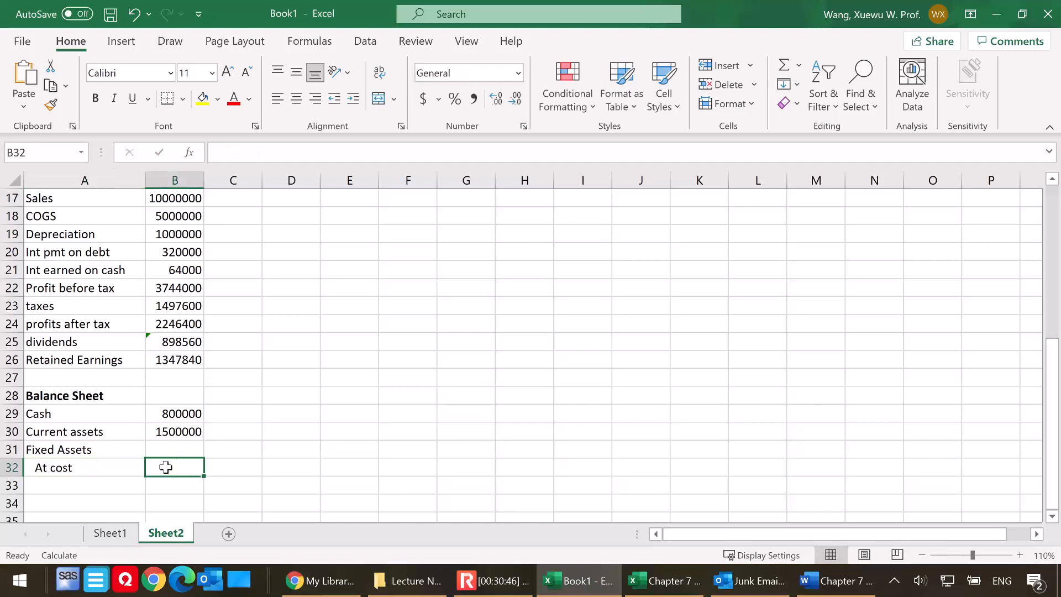
pyautogui.write('10')
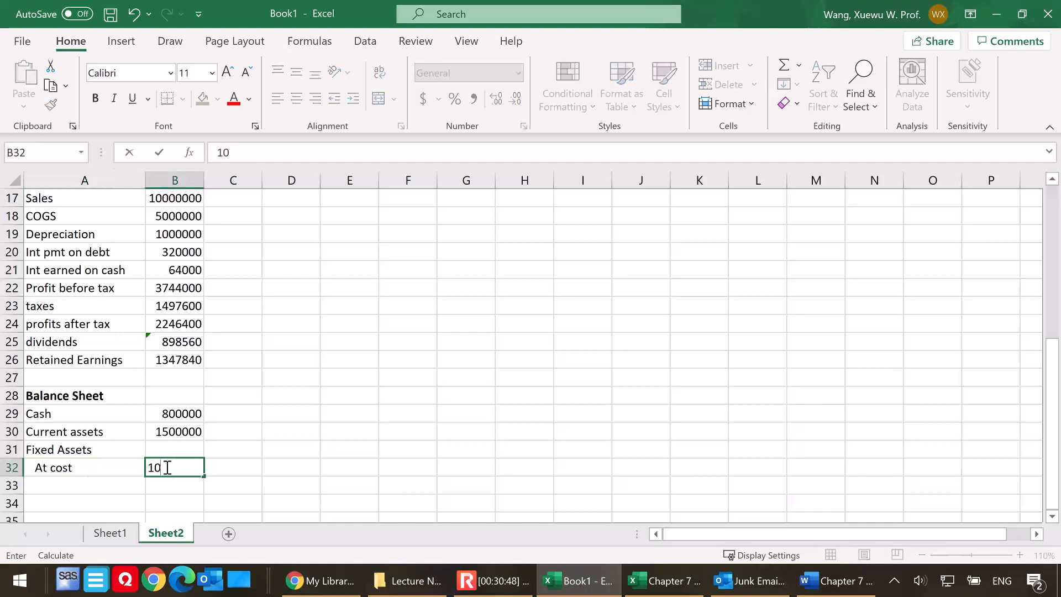
pyautogui.write('700000')
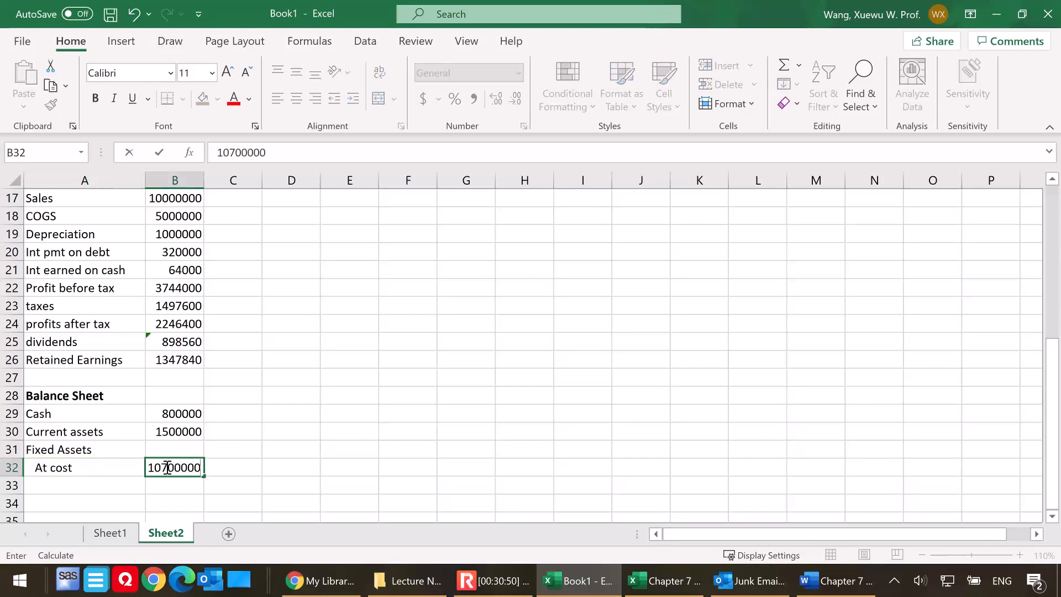
pyautogui.press('Return')
# Add an indented "Total D" line in A33 under Fixed Assets and enter 3000000 as its 2004 value in B33
pyautogui.click(67, 486)
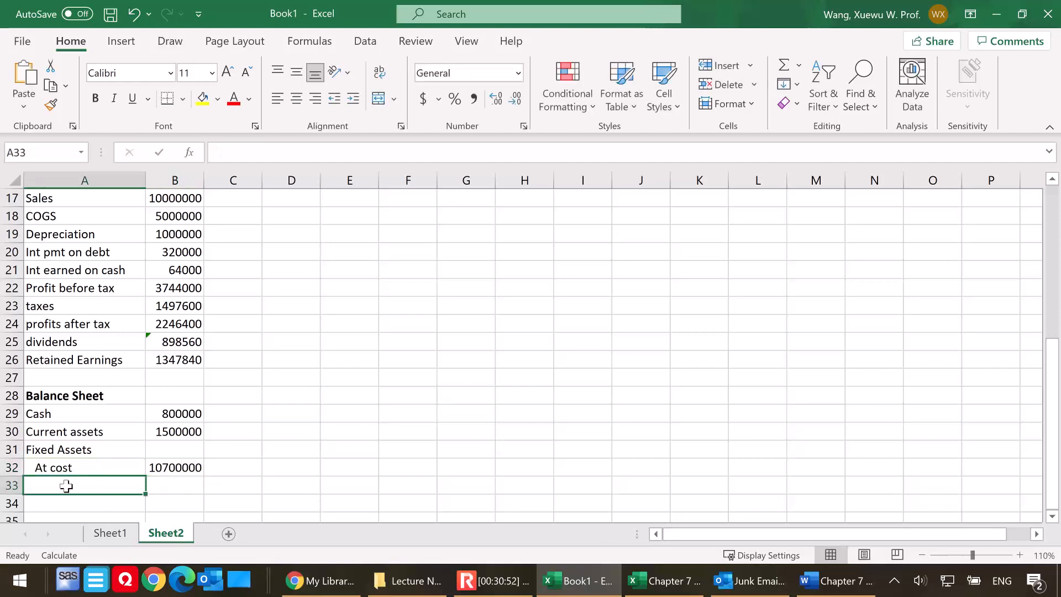
pyautogui.write('Tota')
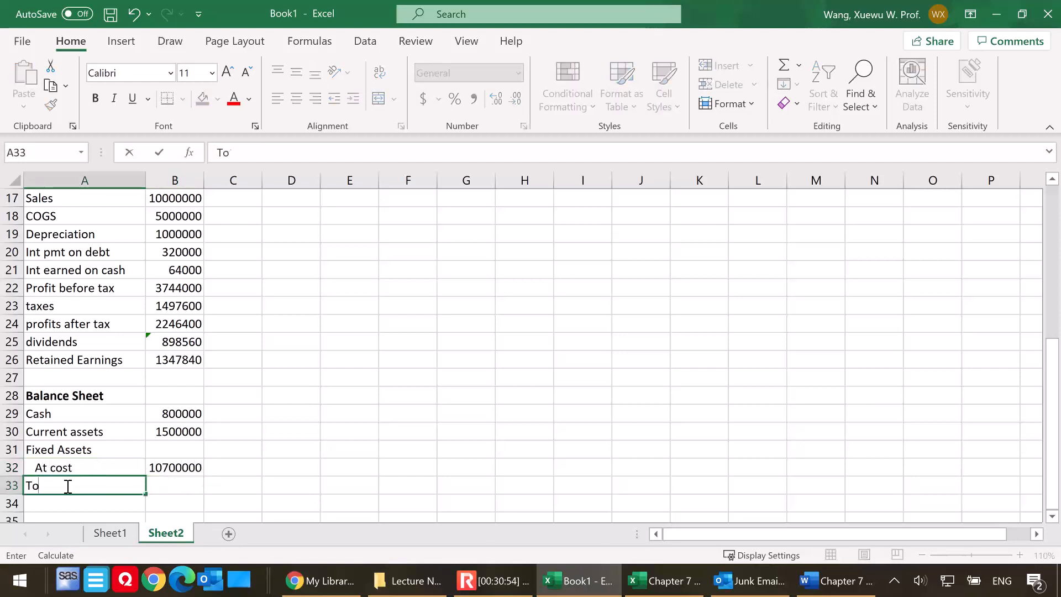
pyautogui.press('BackSpace')
pyautogui.press('BackSpace')
pyautogui.press('BackSpace')
pyautogui.press('BackSpace')
pyautogui.write('Total D')
pyautogui.click(171, 485)
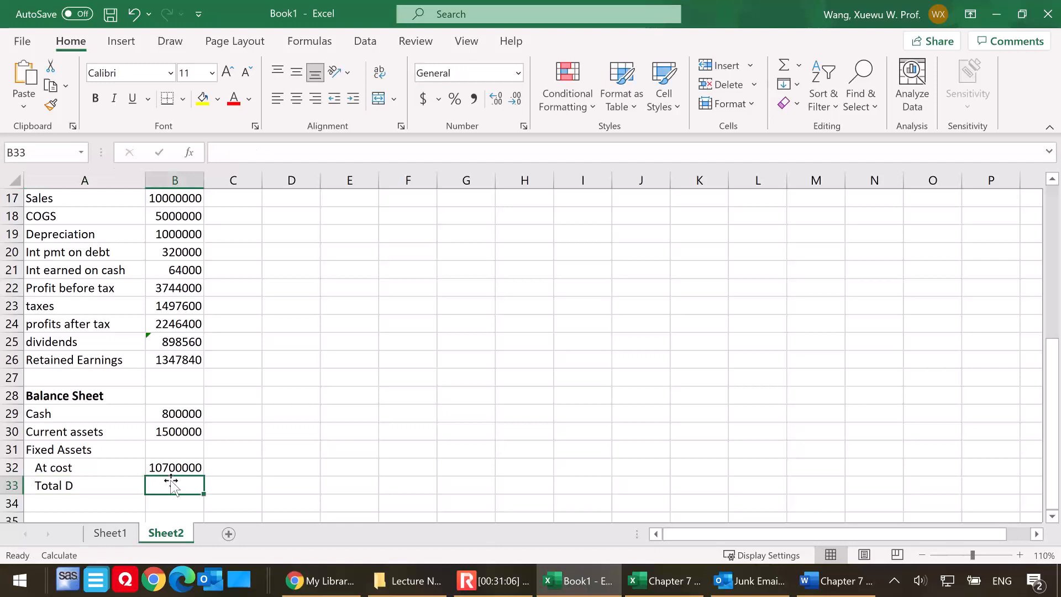
pyautogui.write('3000')
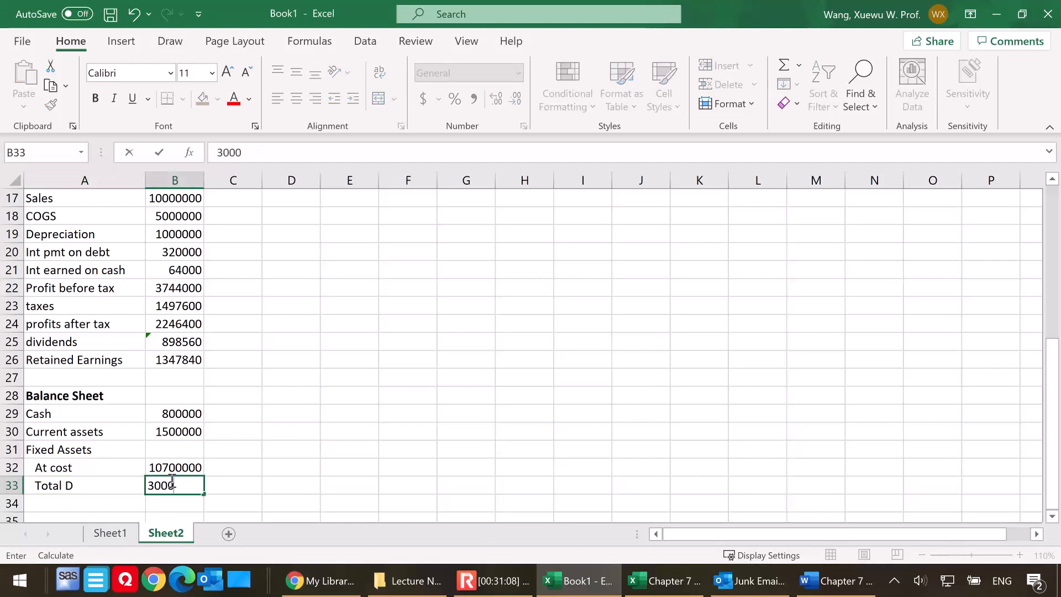
pyautogui.write('000')
pyautogui.press('Return')
# Label A34 with an indented "Net Fixed Assets" beneath the Total D line
pyautogui.click(69, 502)
pyautogui.scroll(-1, 251, 460)
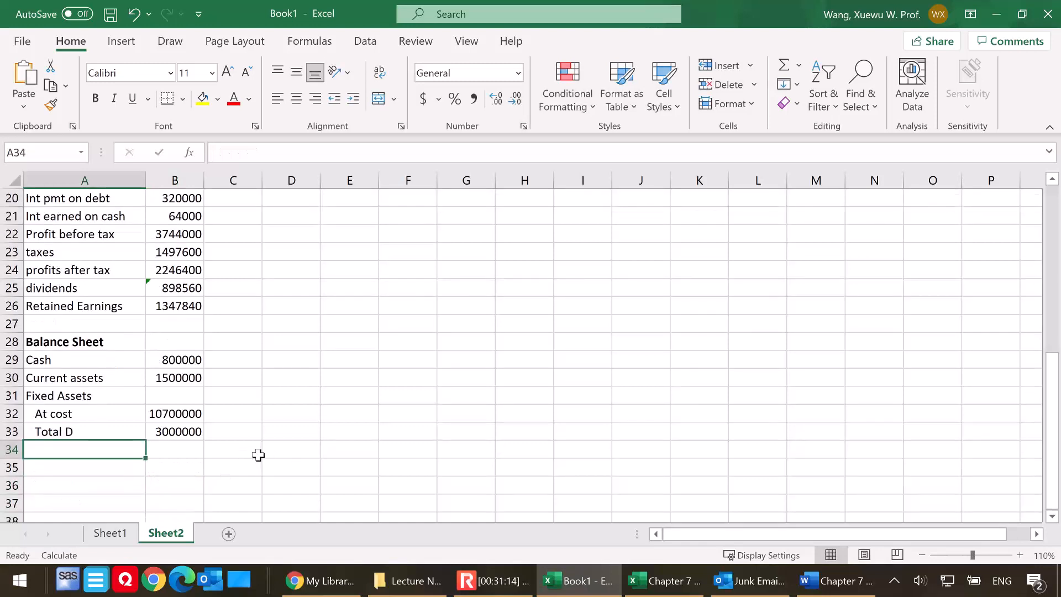
pyautogui.write('Next Fi')
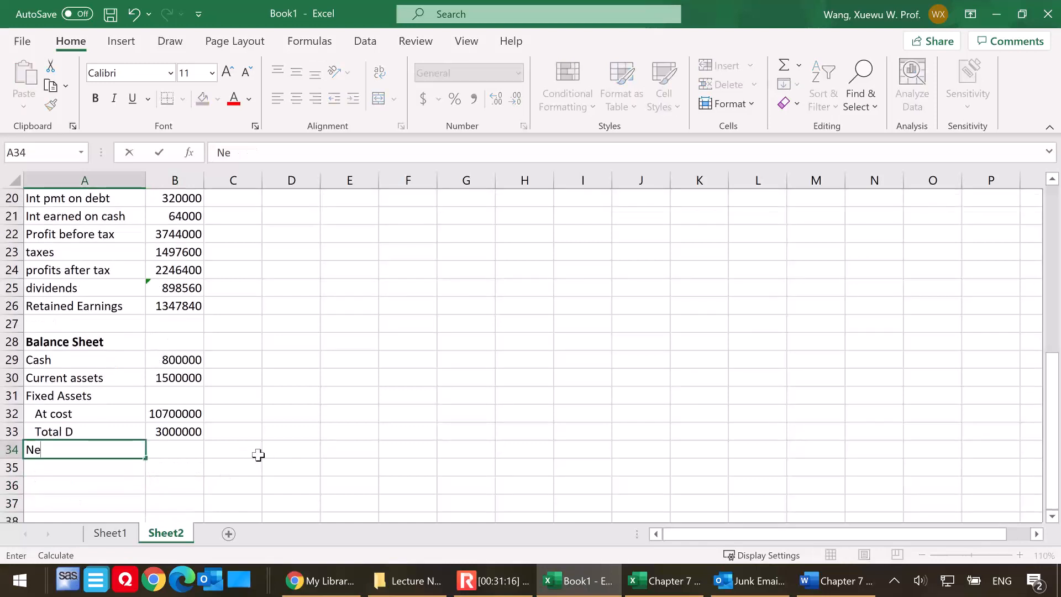
pyautogui.press('BackSpace')
pyautogui.press('BackSpace')
pyautogui.press('BackSpace')
pyautogui.press('BackSpace')
pyautogui.write('Net Fixed Assets')
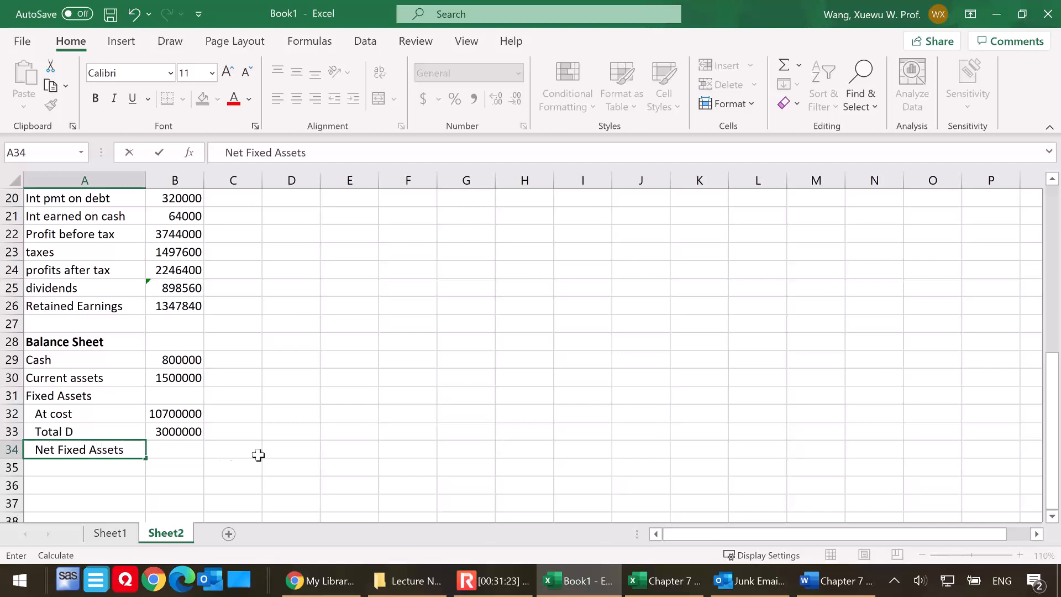
# Calculate 2004 net fixed assets in B34 by subtracting total depreciation in B33 from the at-cost value in B32
pyautogui.click(191, 452)
pyautogui.write('=')
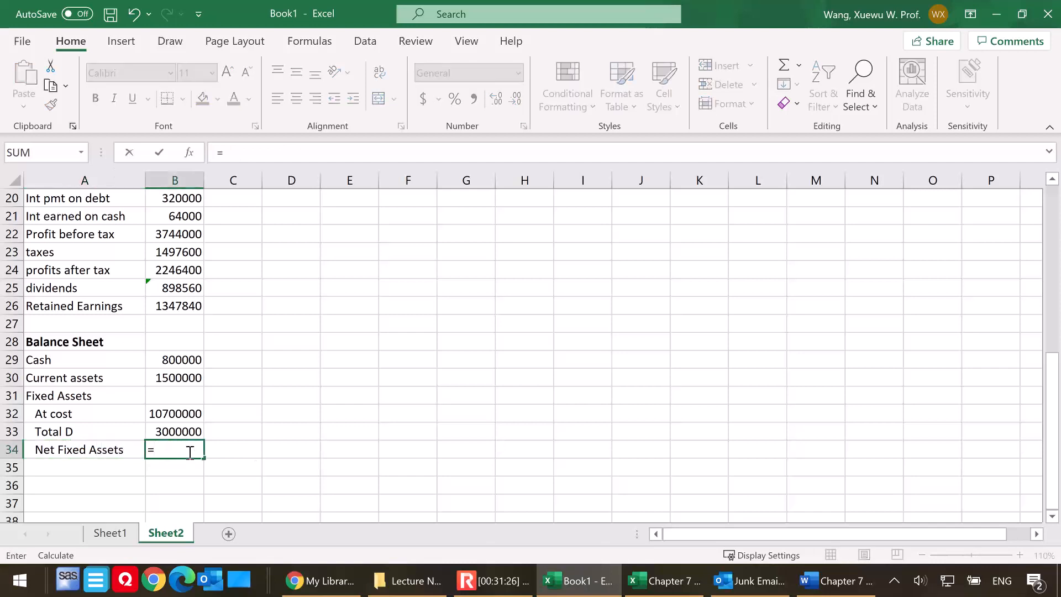
pyautogui.click(176, 414)
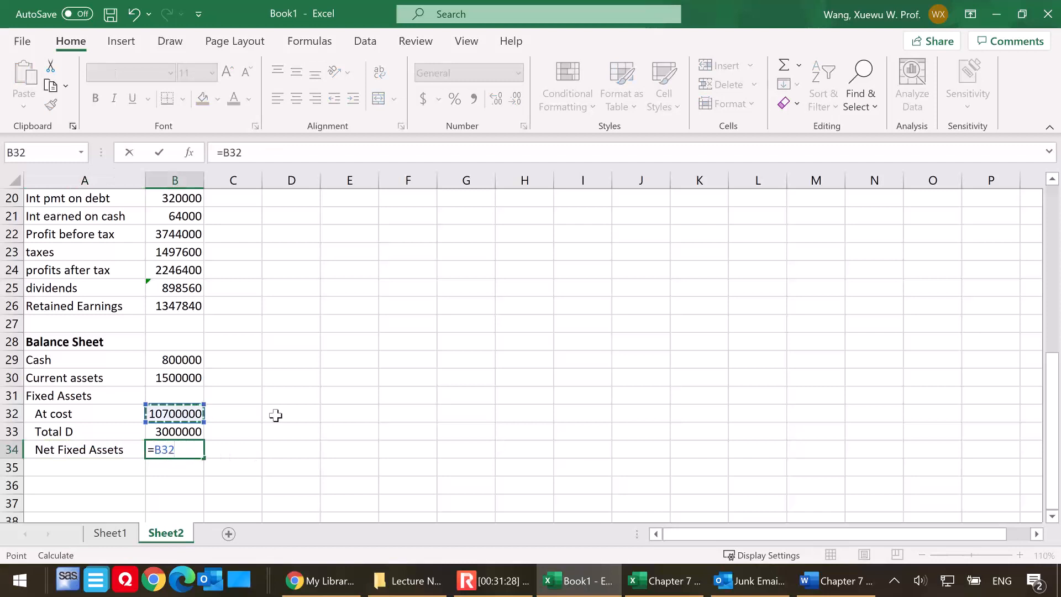
pyautogui.write('*')
pyautogui.click(176, 431)
pyautogui.press('Return')
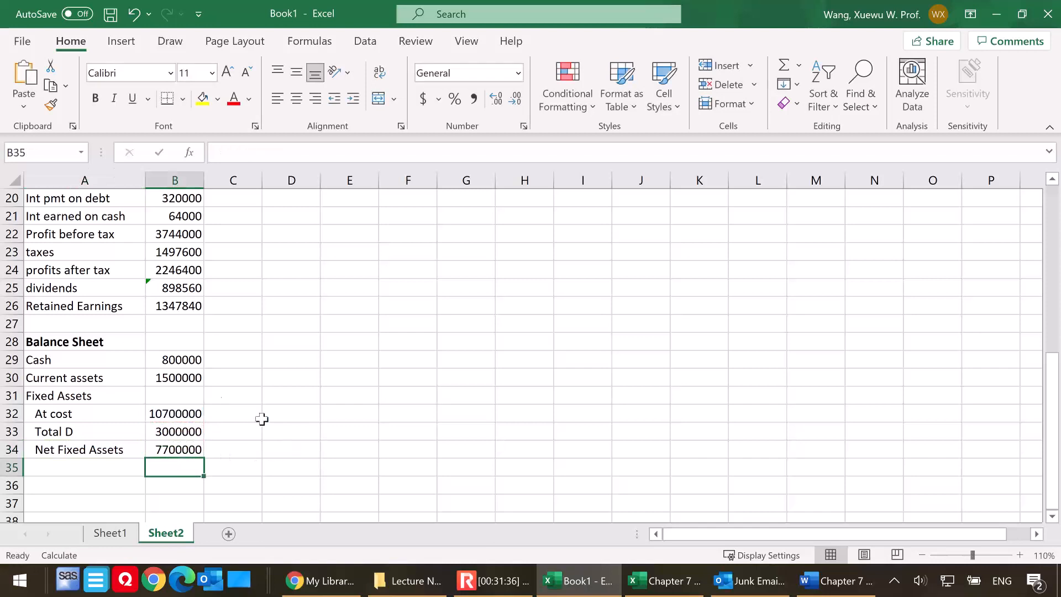
# Check the 2004 net fixed assets against 2004 sales and the net fixed assets percentage in the value driver assumptions
pyautogui.scroll(3, 253, 420)
pyautogui.scroll(3, 196, 335)
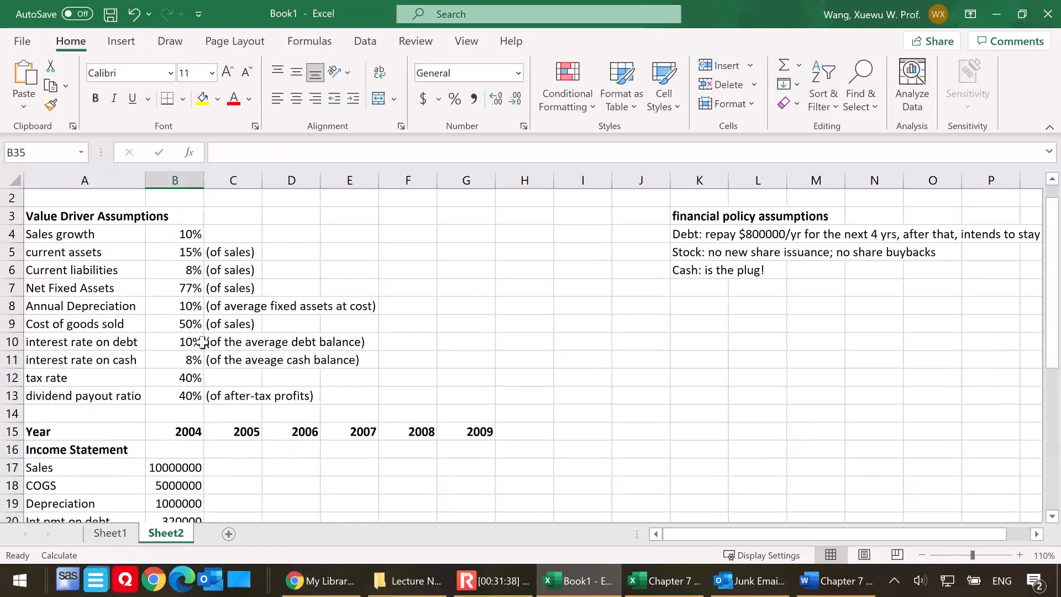
pyautogui.click(166, 289)
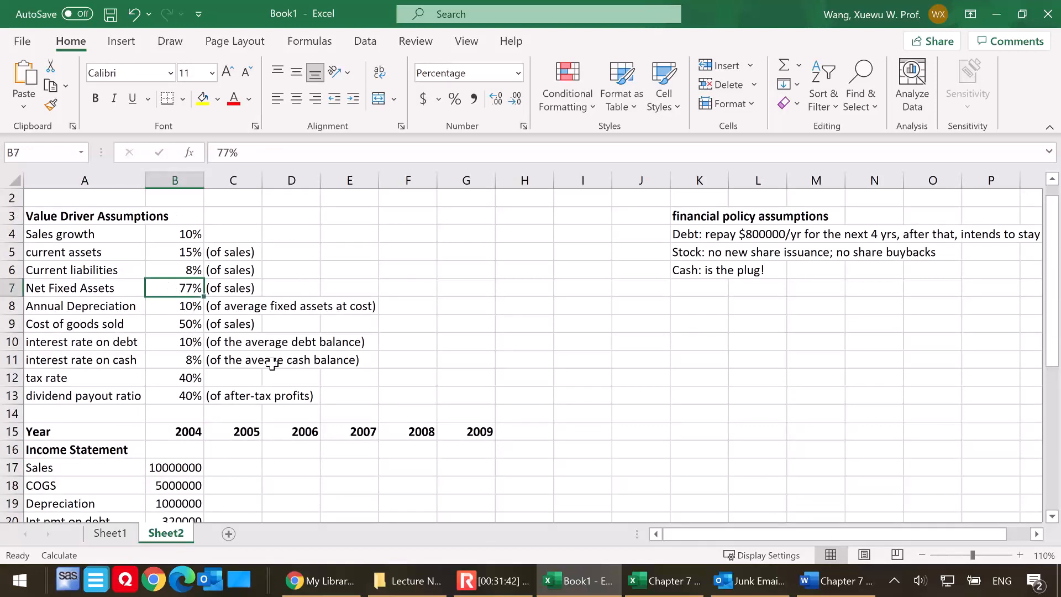
pyautogui.scroll(-5, 308, 403)
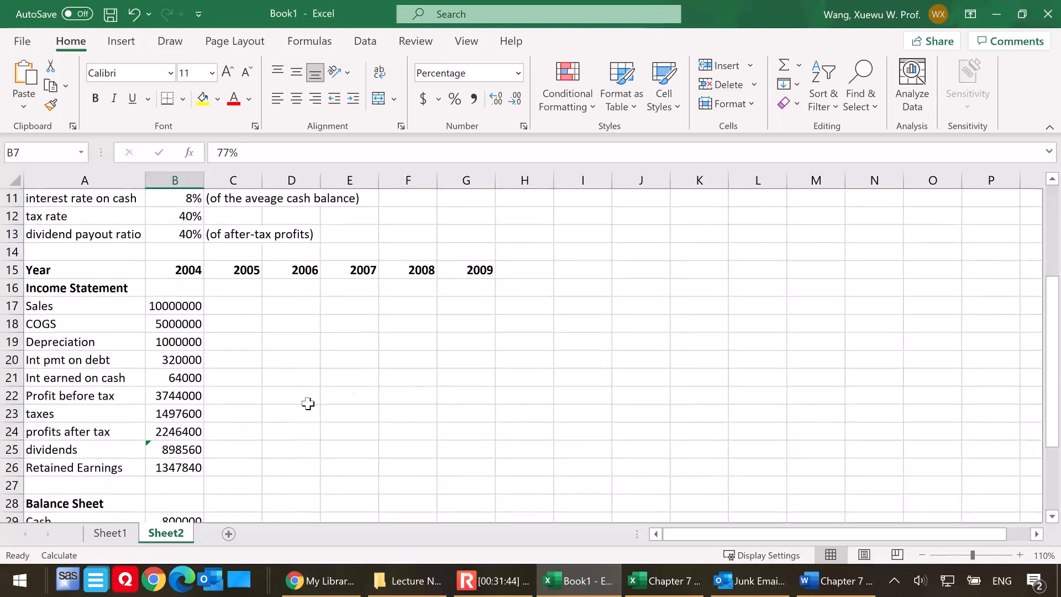
pyautogui.scroll(-2, 266, 401)
# Add a "Total Assets" line in A35 and calculate its 2004 value in B35 with =B29+B30+B34
pyautogui.click(65, 429)
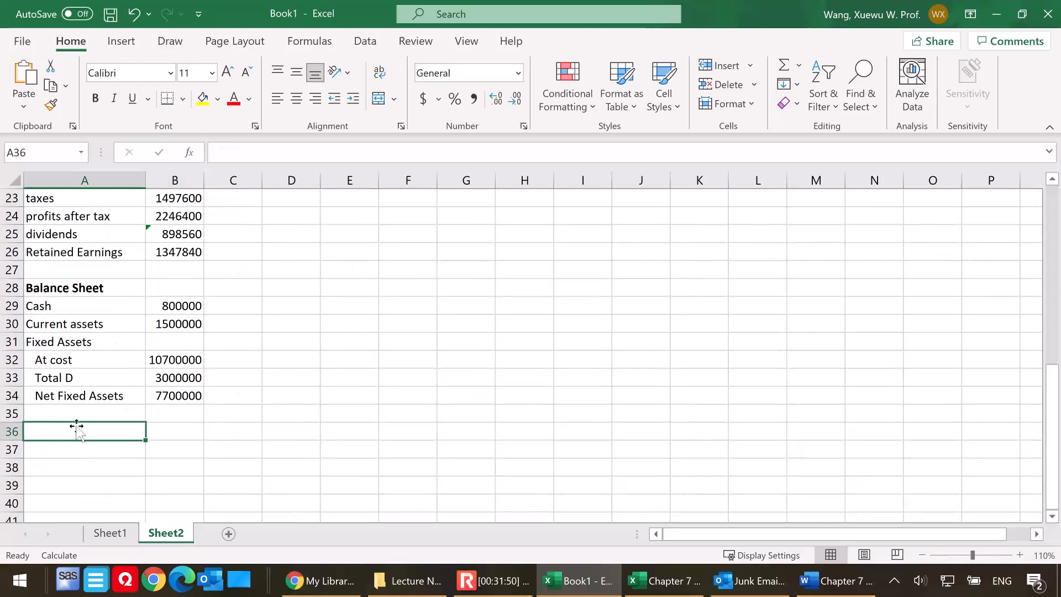
pyautogui.click(66, 413)
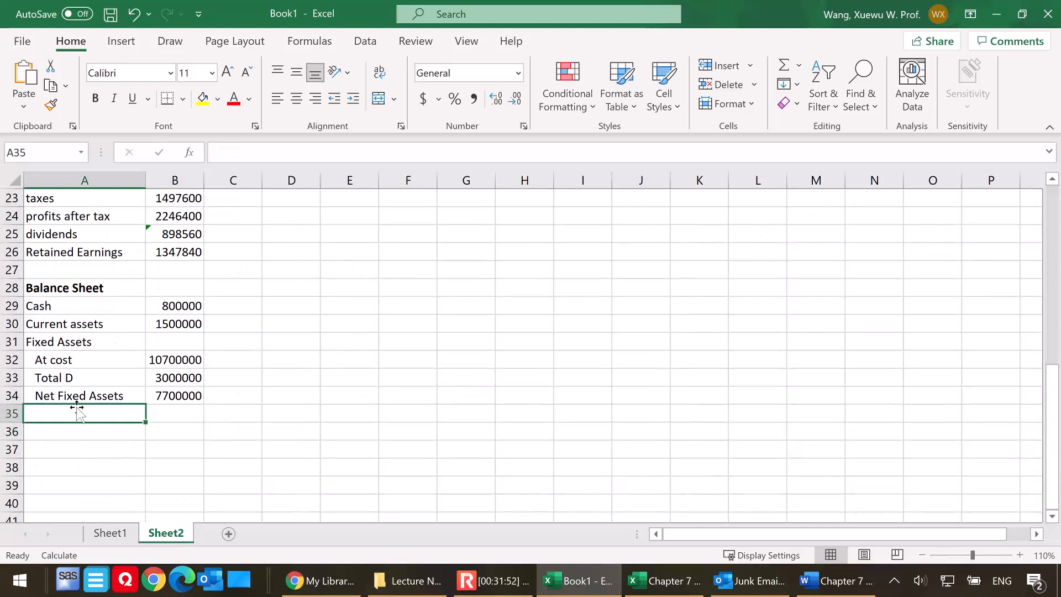
pyautogui.write('Total A')
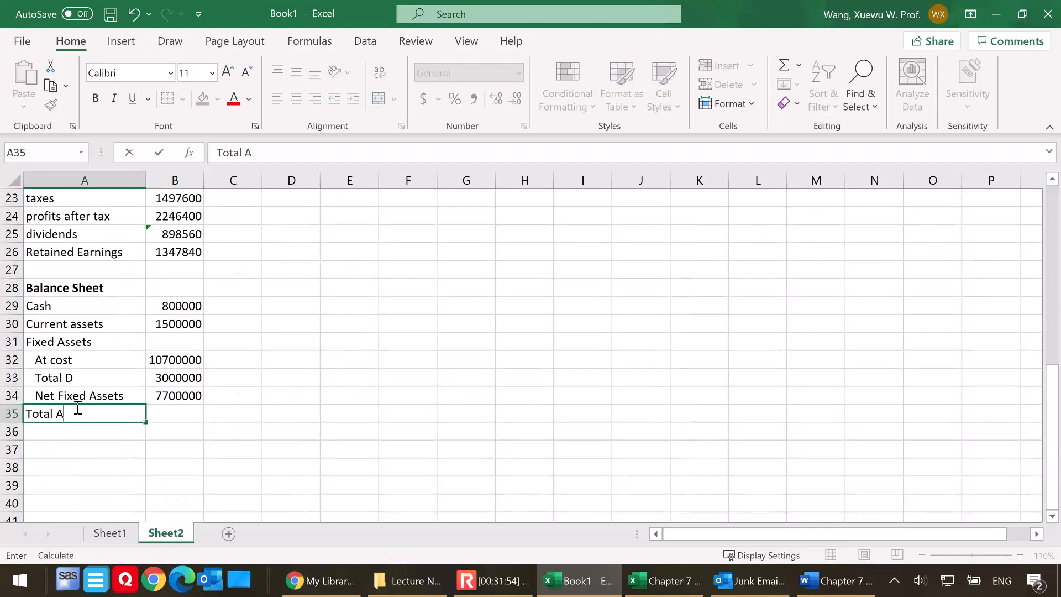
pyautogui.write('ssets')
pyautogui.click(172, 416)
pyautogui.write('=')
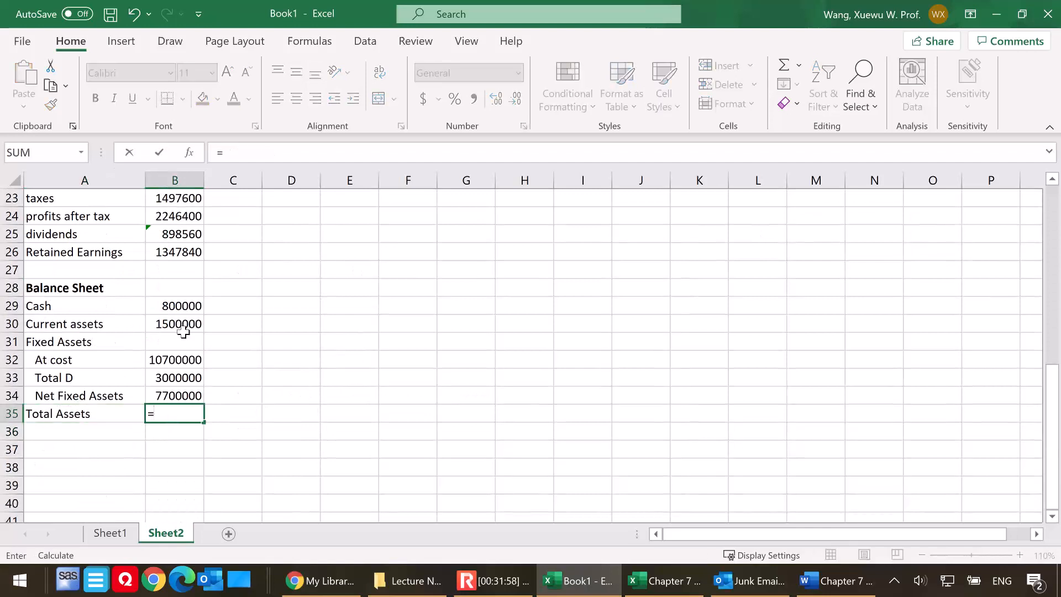
pyautogui.click(174, 305)
pyautogui.write('+')
pyautogui.click(178, 324)
pyautogui.write('+')
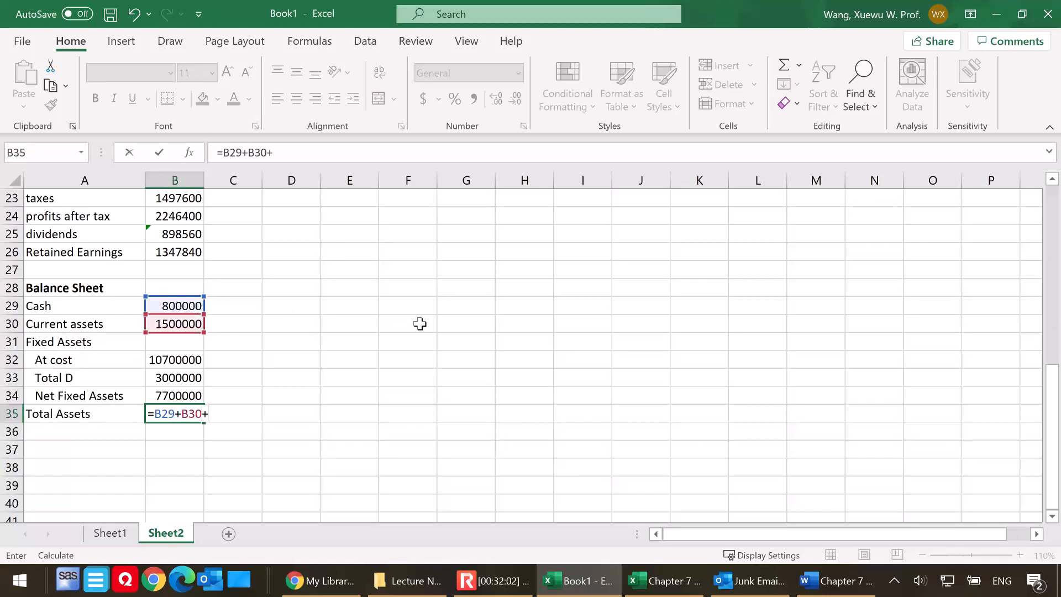
pyautogui.click(178, 393)
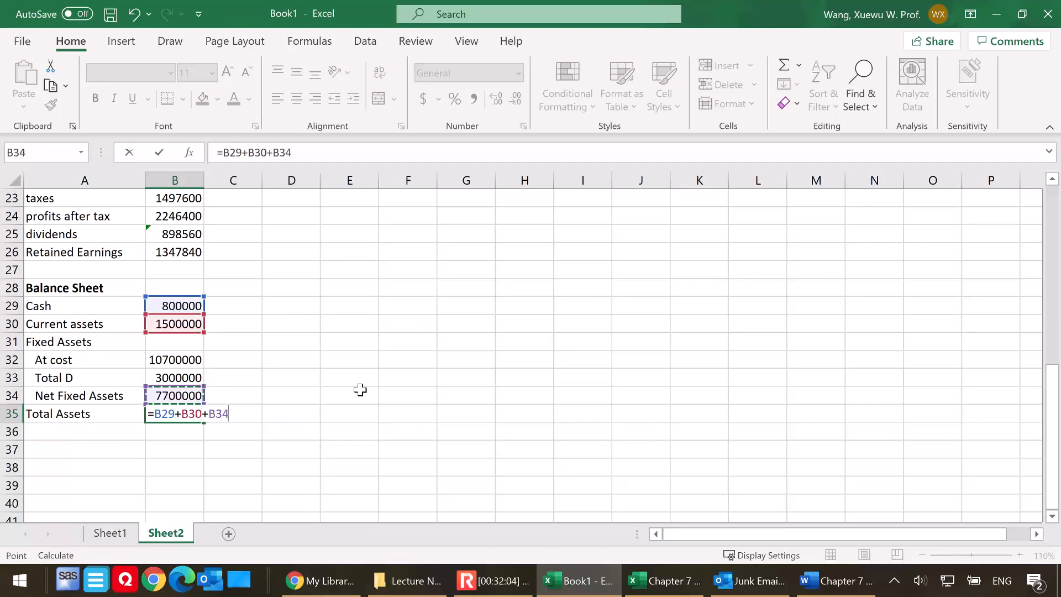
pyautogui.press('Return')
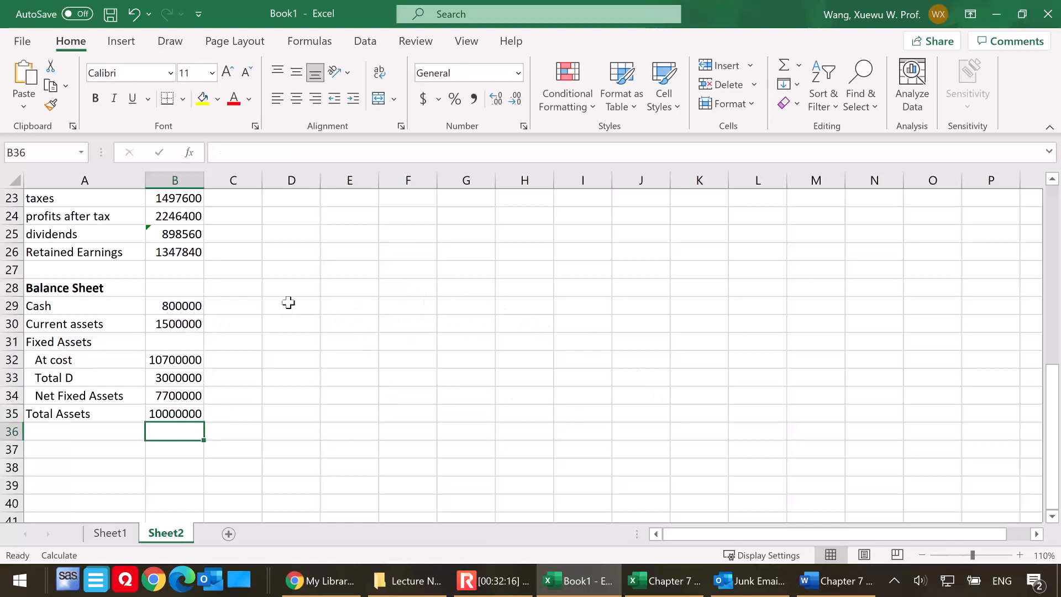
# Add a "Current Liabilities" line in A37, leaving row 36 blank, and enter 800000 as its 2004 value in B37
pyautogui.scroll(4, 363, 365)
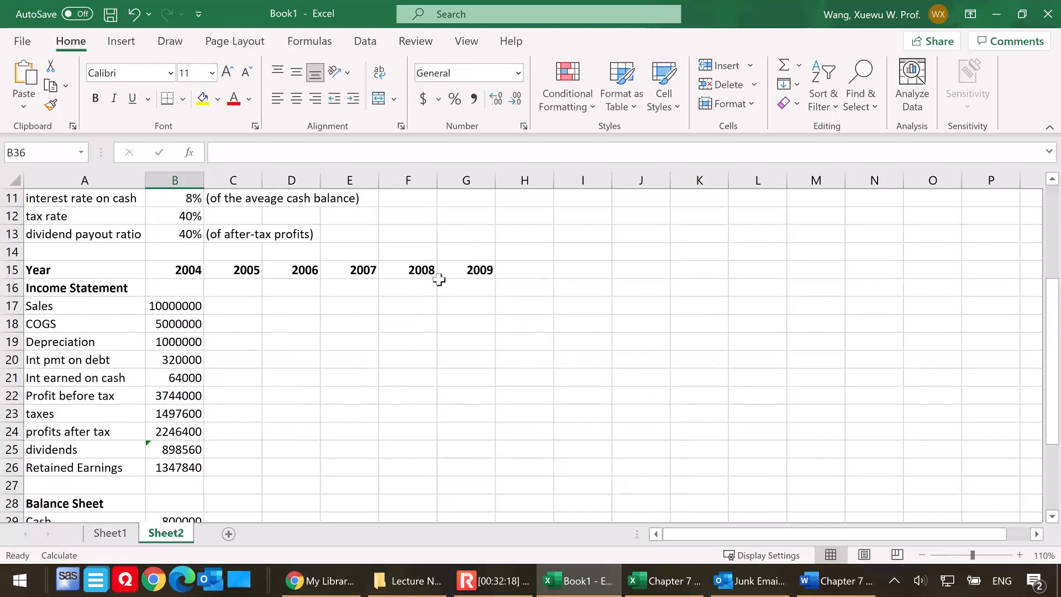
pyautogui.scroll(-3, 497, 399)
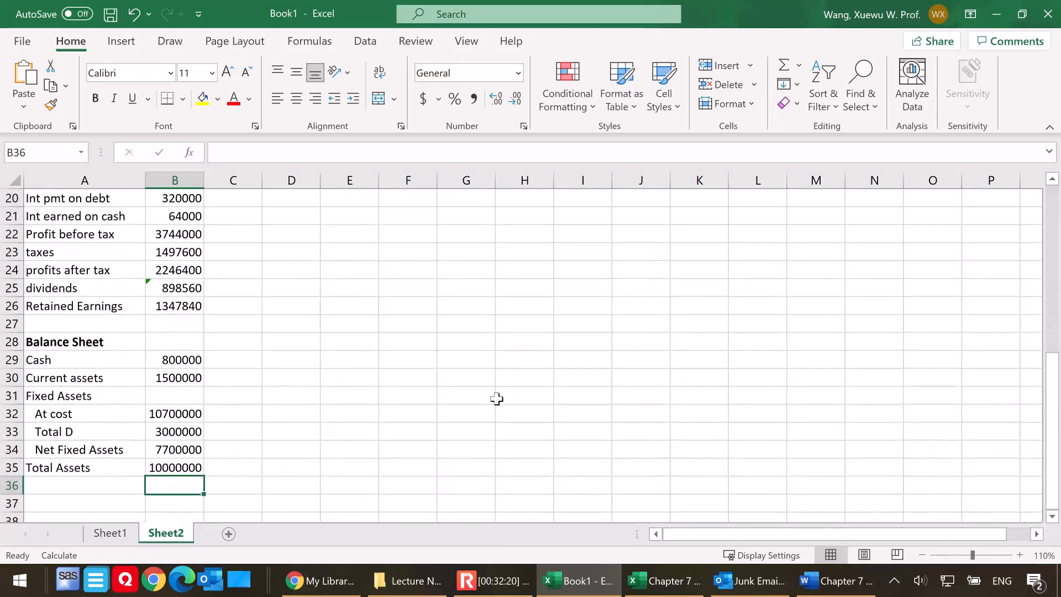
pyautogui.scroll(-1, 497, 399)
pyautogui.click(91, 449)
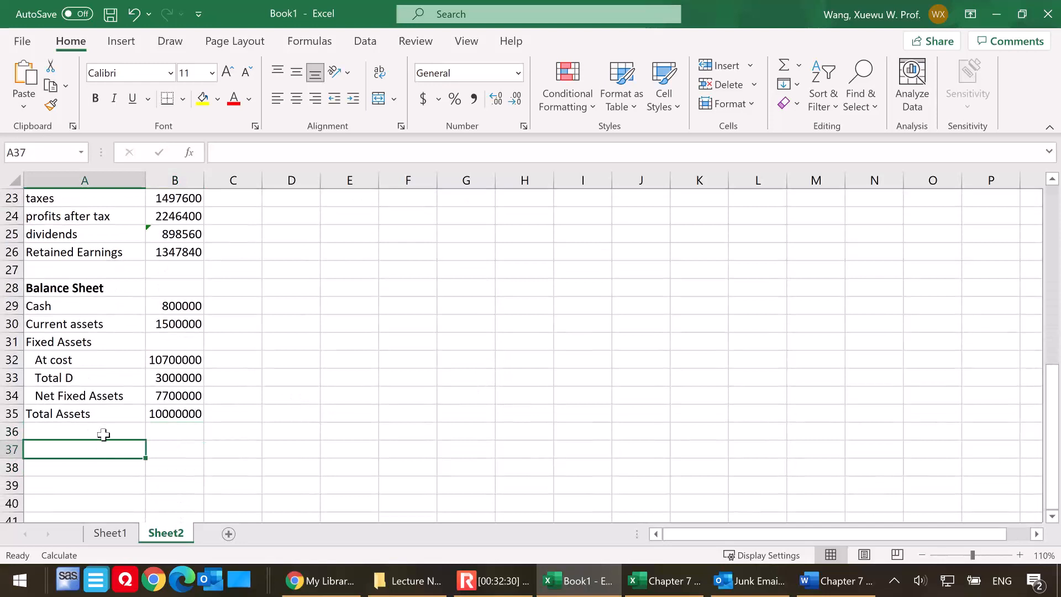
pyautogui.scroll(-1, 102, 445)
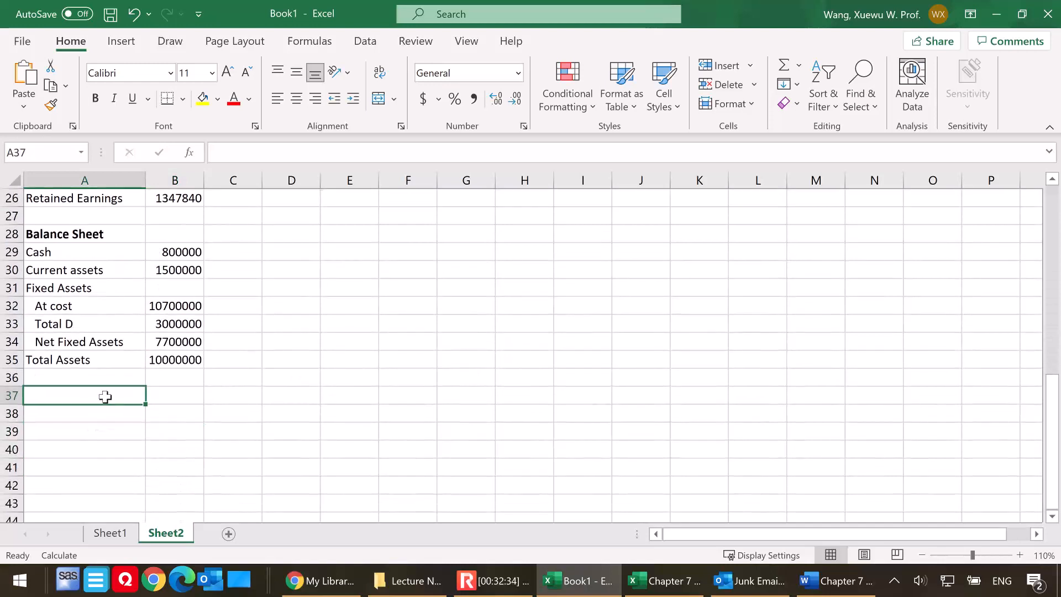
pyautogui.scroll(-1, 105, 396)
pyautogui.write('Cur')
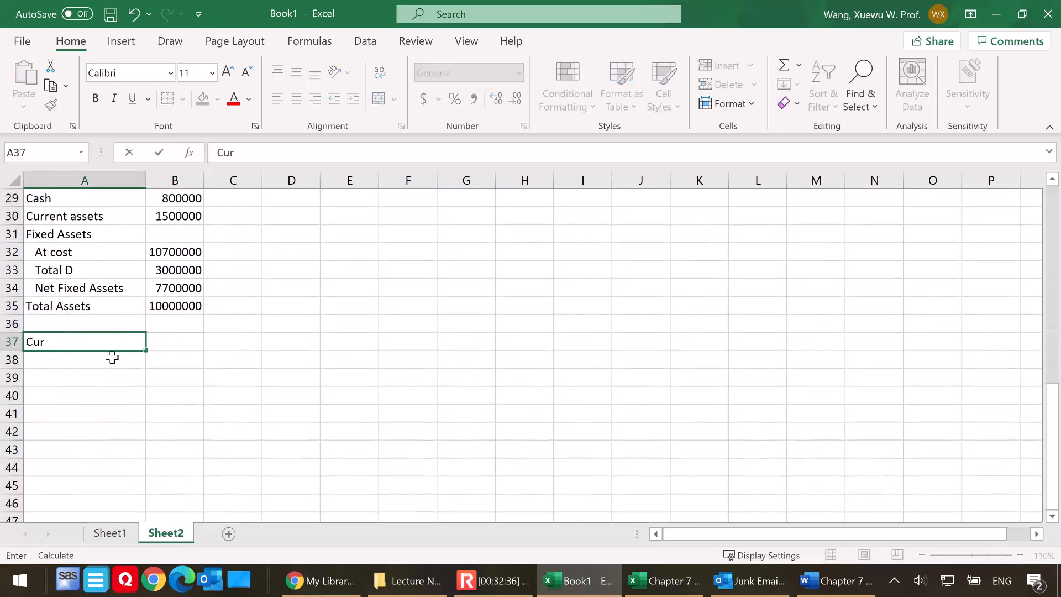
pyautogui.write('rent Liabilities')
pyautogui.click(163, 344)
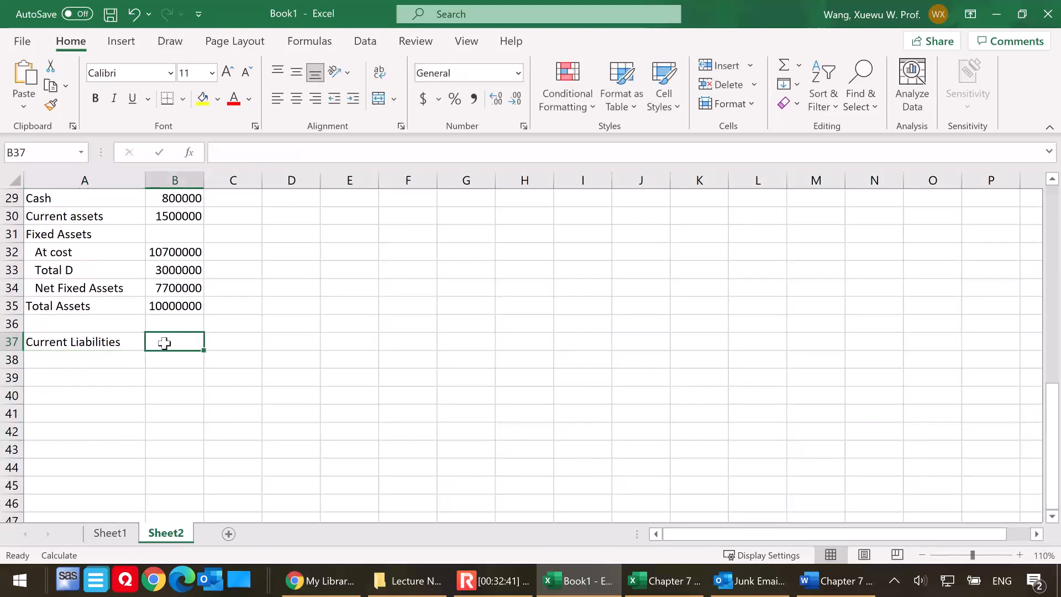
pyautogui.write('800000')
pyautogui.click(158, 358)
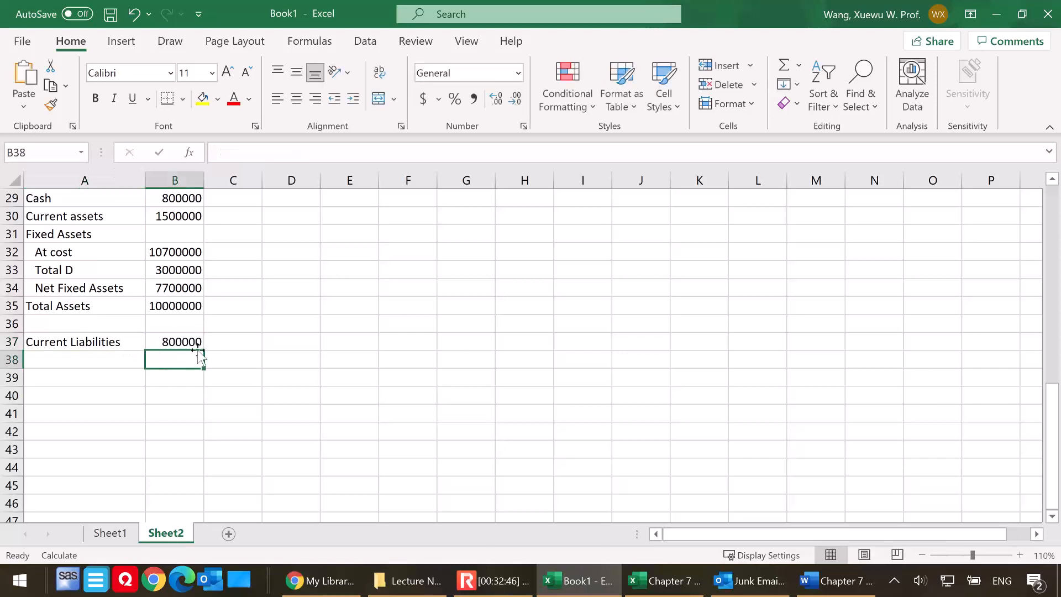
# Check the 2004 current liabilities against 2004 sales and the current liabilities percentage in the value driver assumptions
pyautogui.scroll(8, 199, 354)
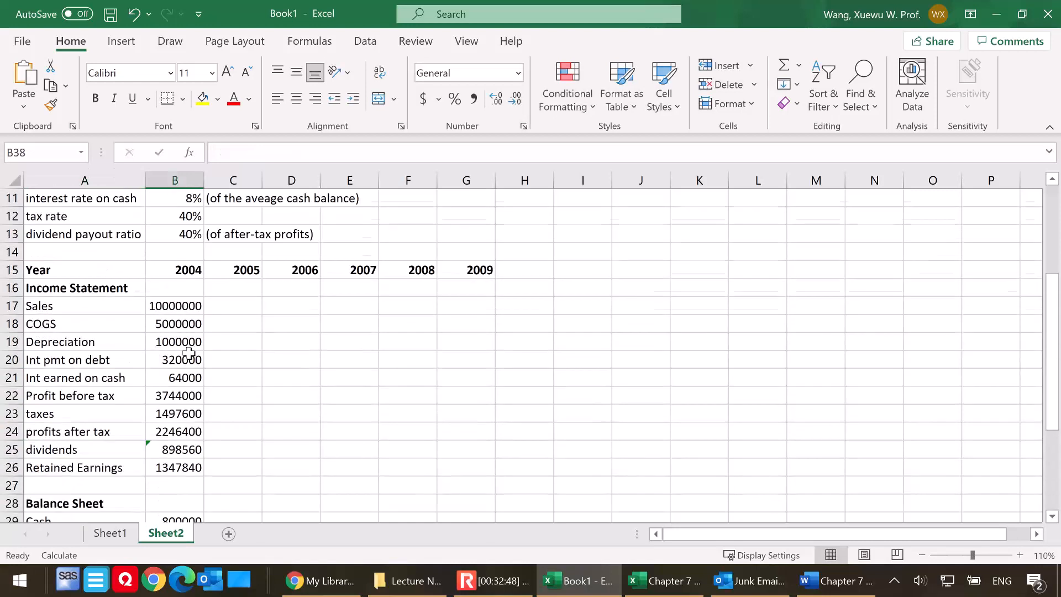
pyautogui.scroll(1, 182, 308)
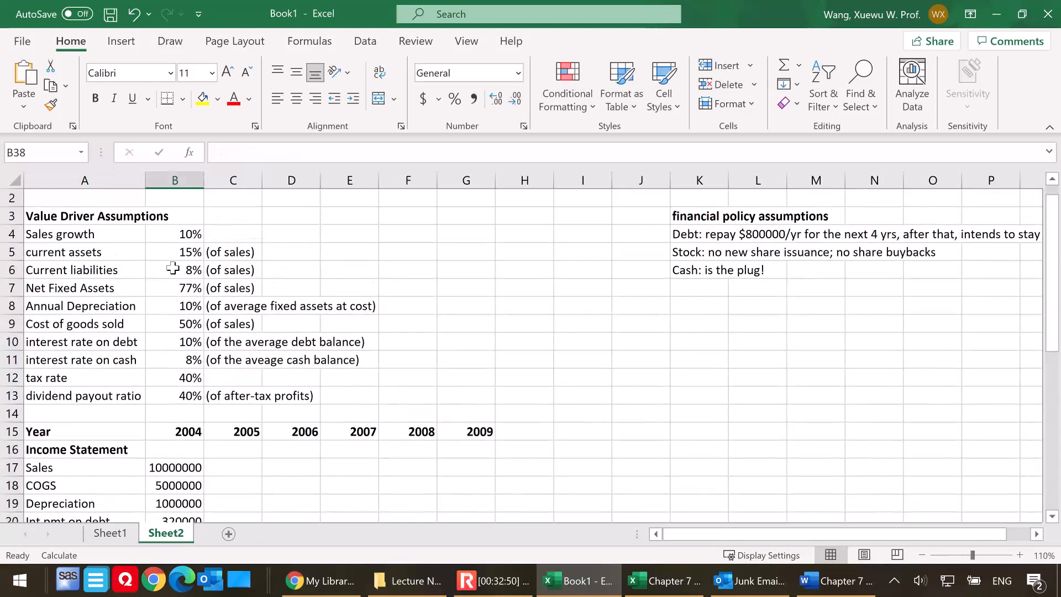
pyautogui.click(173, 268)
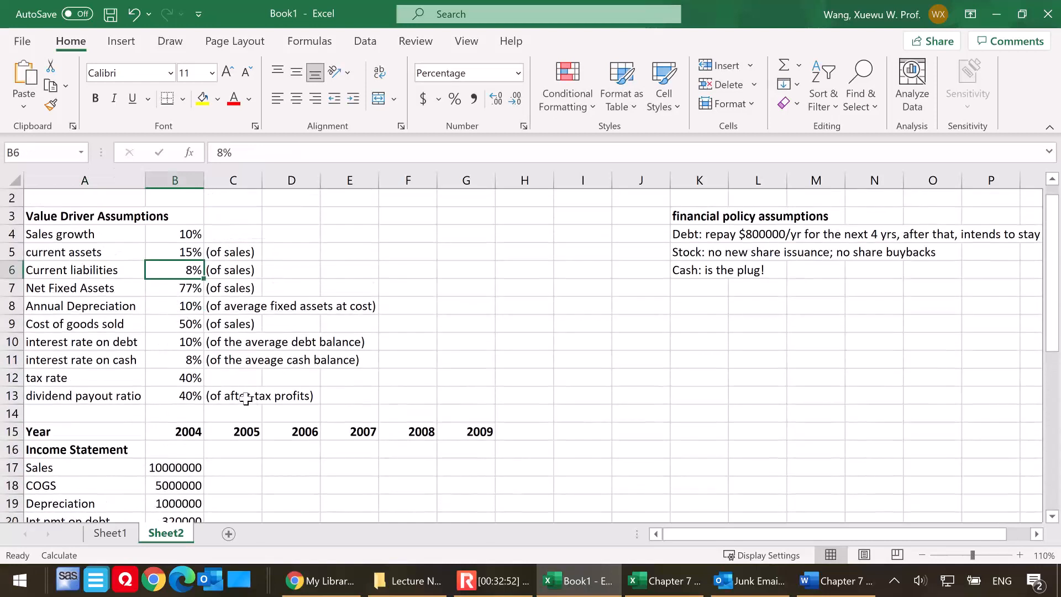
pyautogui.scroll(-4, 240, 394)
pyautogui.scroll(-4, 240, 395)
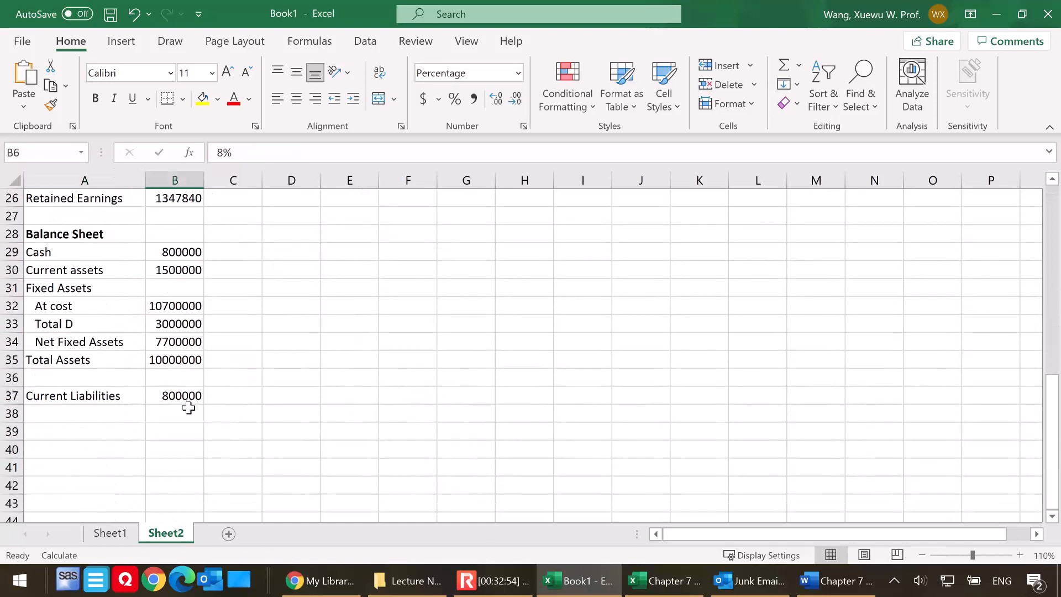
pyautogui.click(181, 394)
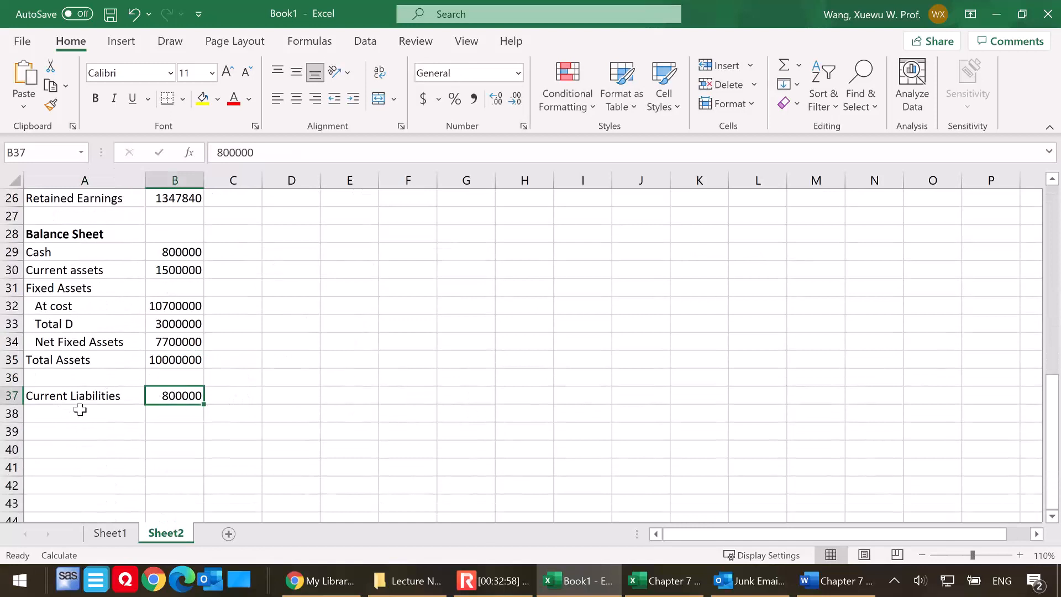
# Add a "Debt" line in A38 and enter 3200000 as its 2004 value in B38
pyautogui.click(79, 409)
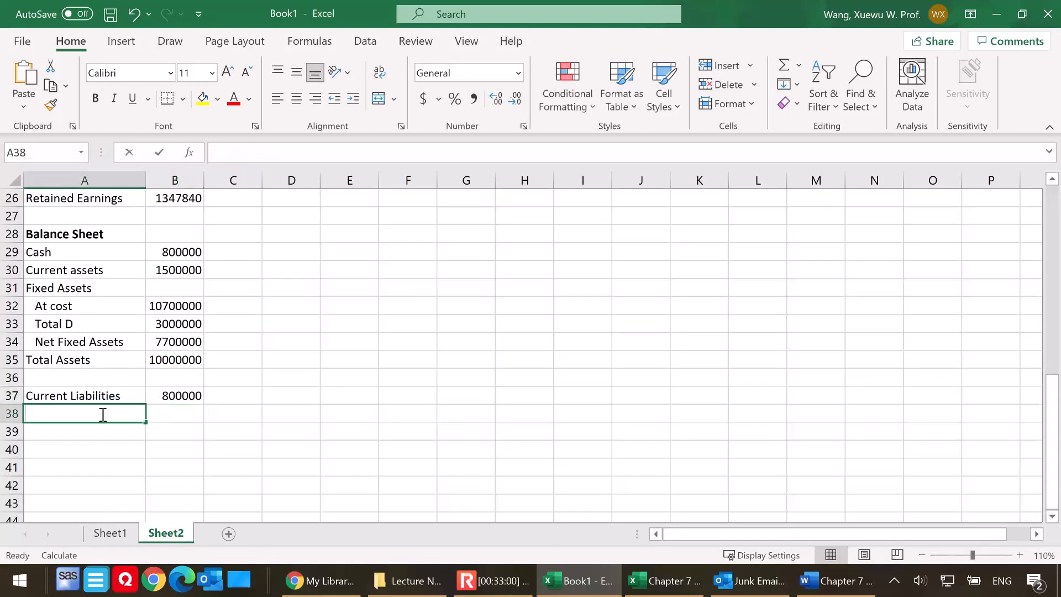
pyautogui.write('Debt')
pyautogui.click(178, 414)
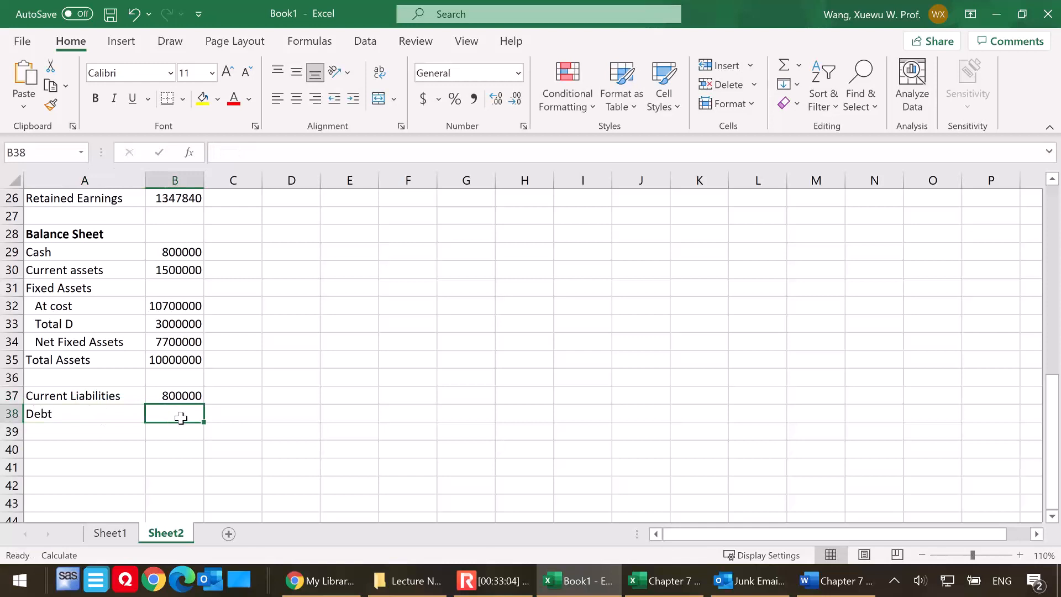
pyautogui.write('3200000')
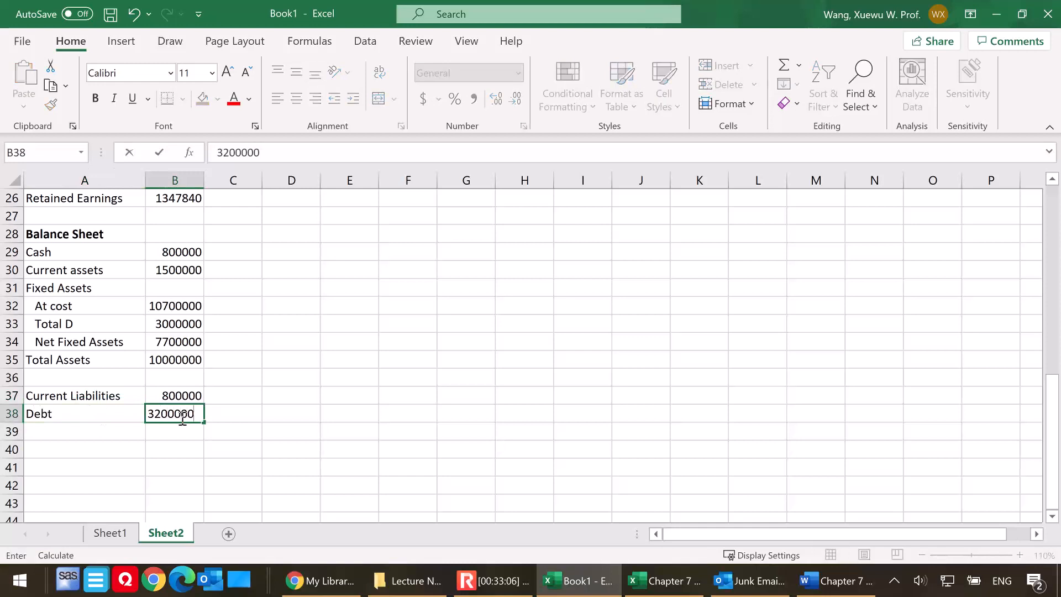
# Add a "Stock" line in A39 and enter 4500000 as its 2004 value in B39
pyautogui.press('Return')
pyautogui.click(97, 429)
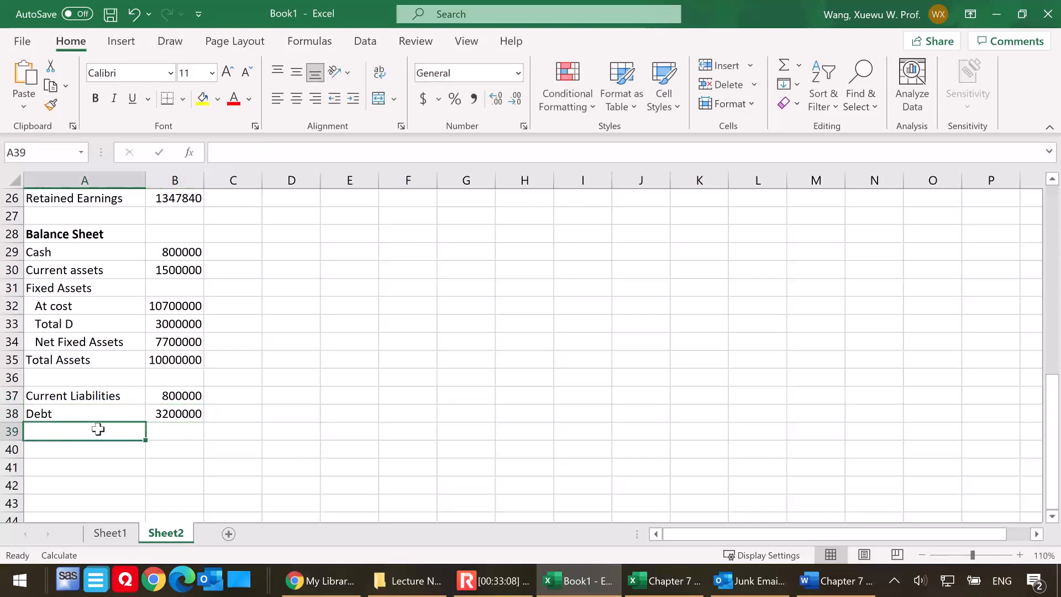
pyautogui.write('Stock')
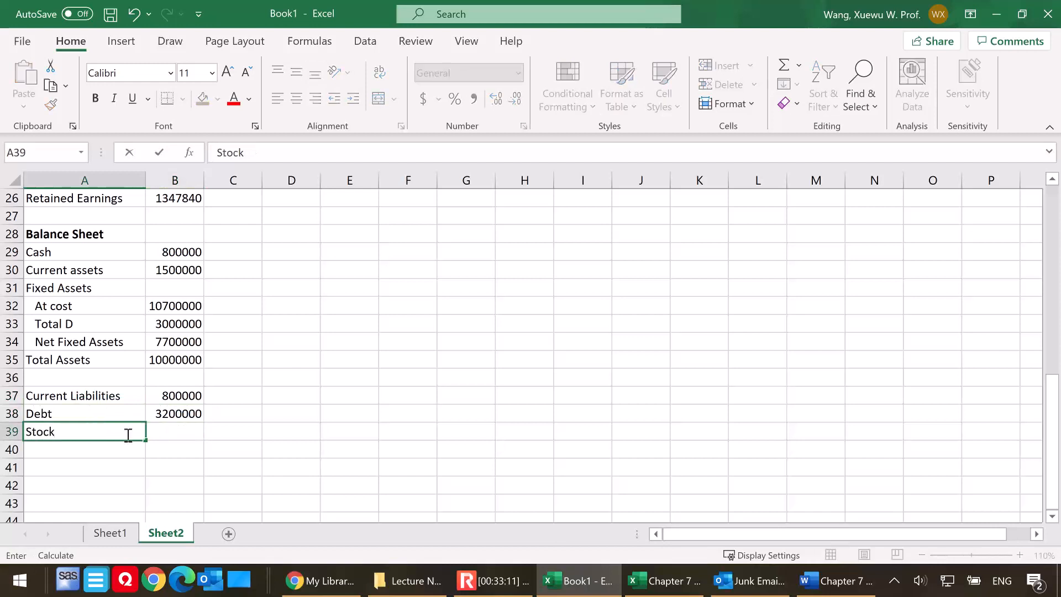
pyautogui.click(177, 431)
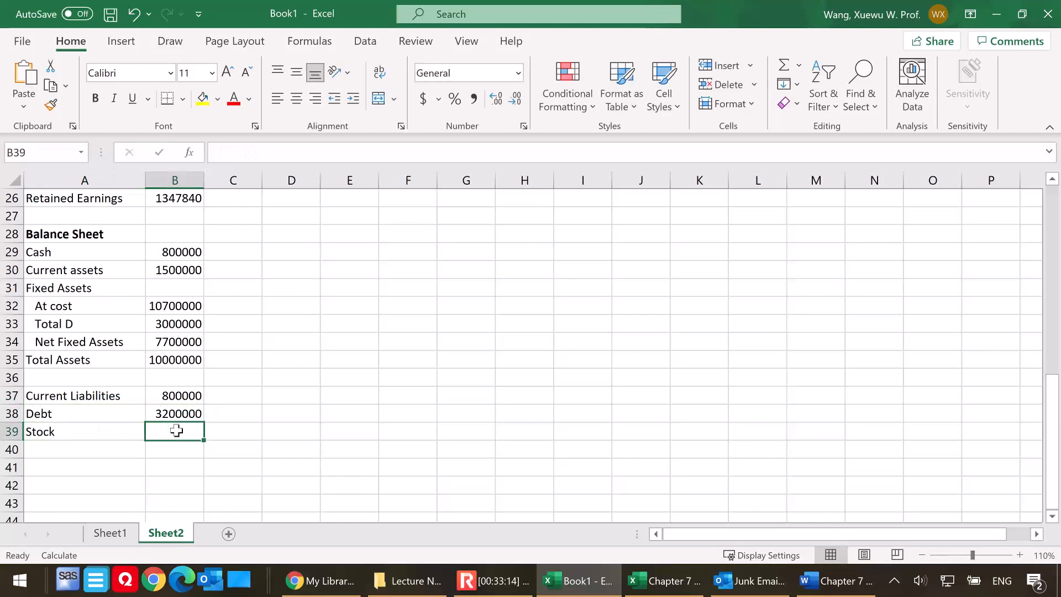
pyautogui.write('4500000')
pyautogui.press('Return')
# Add an "Accumulated RE" line in A40 and enter 1500000 as its 2004 value in B40
pyautogui.click(54, 451)
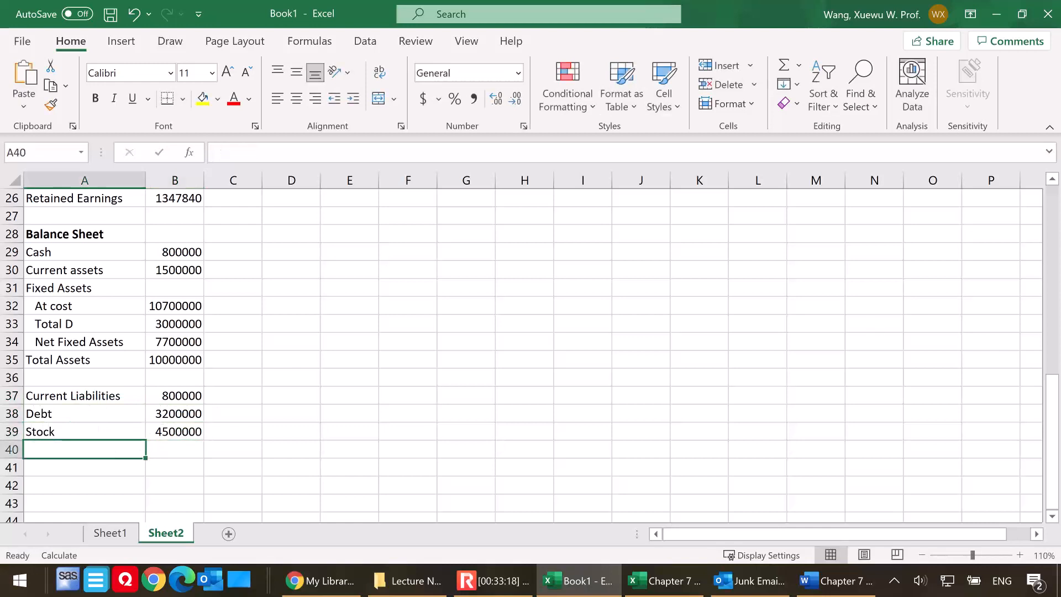
pyautogui.click(666, 581)
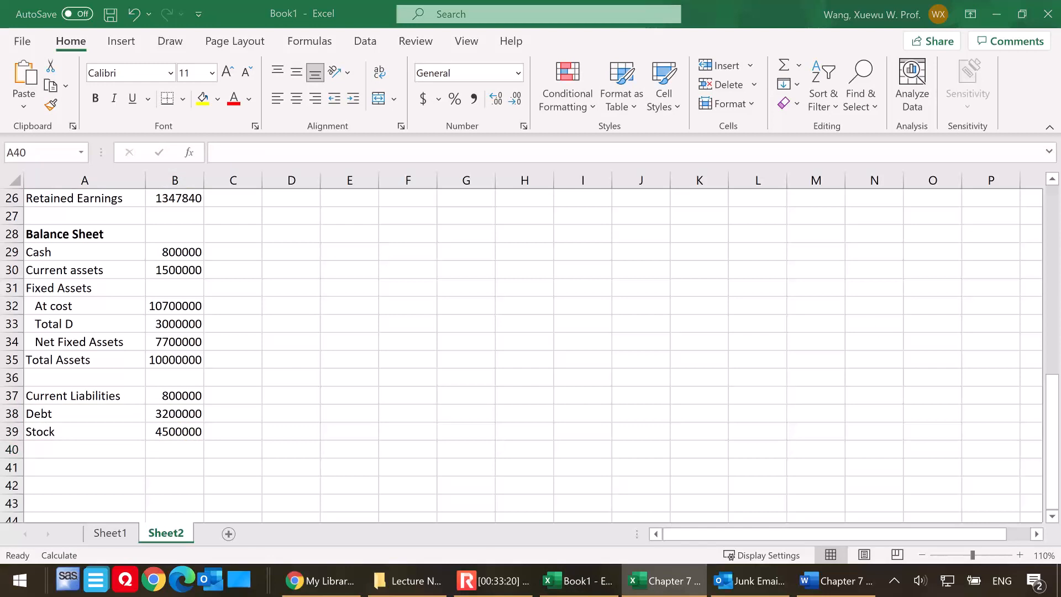
pyautogui.click(55, 453)
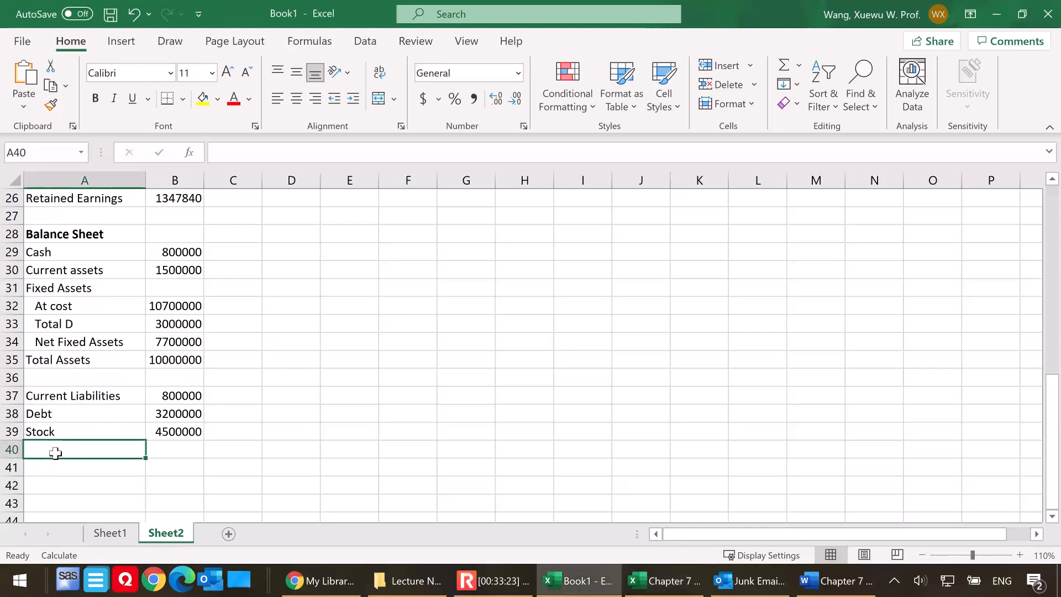
pyautogui.write('A')
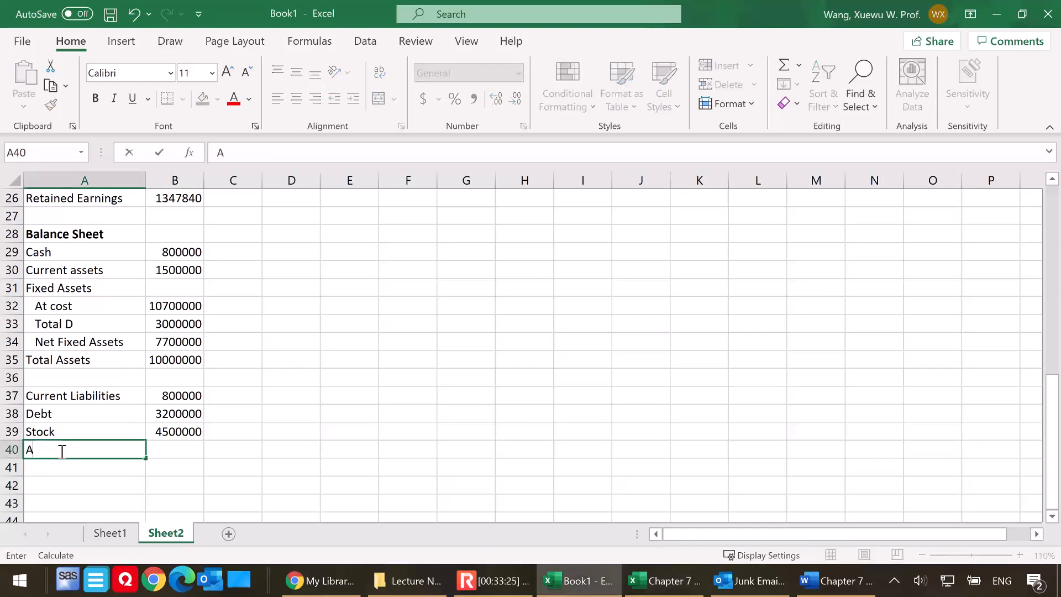
pyautogui.write('ccumulated RE')
pyautogui.click(167, 447)
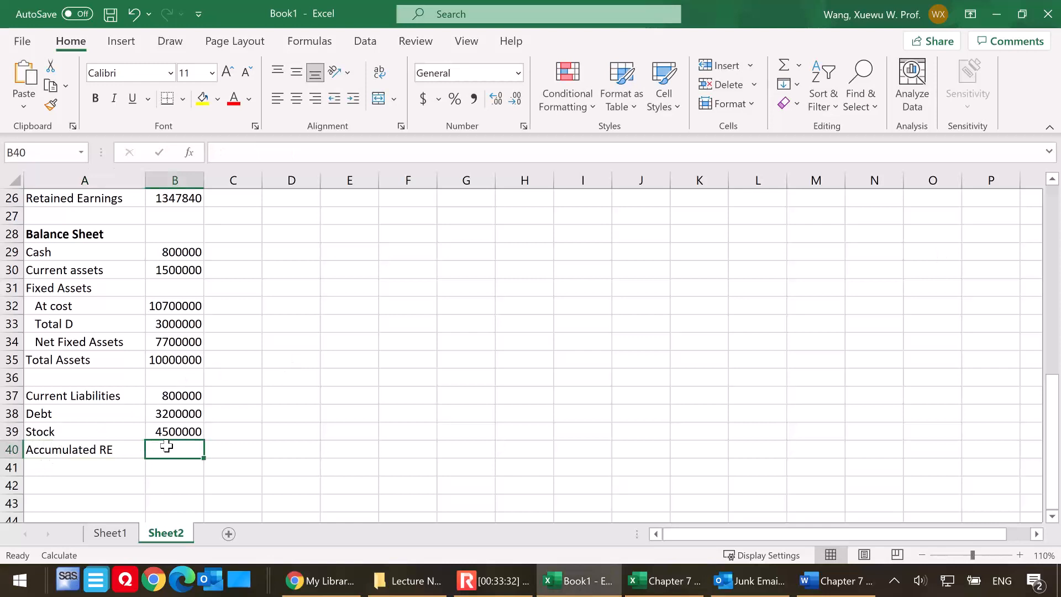
pyautogui.write('1500')
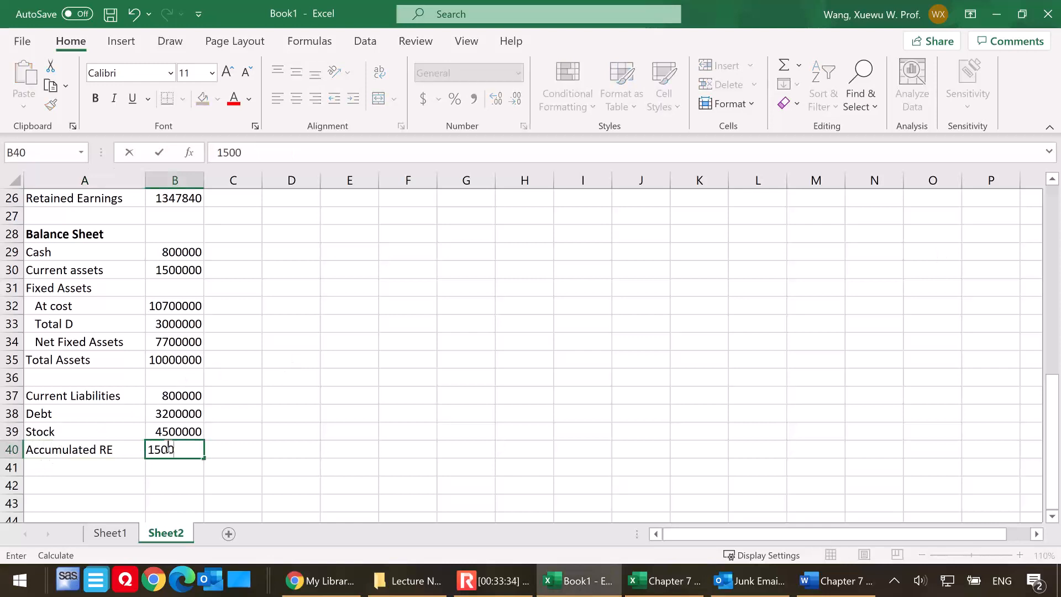
pyautogui.write('000')
pyautogui.press('Return')
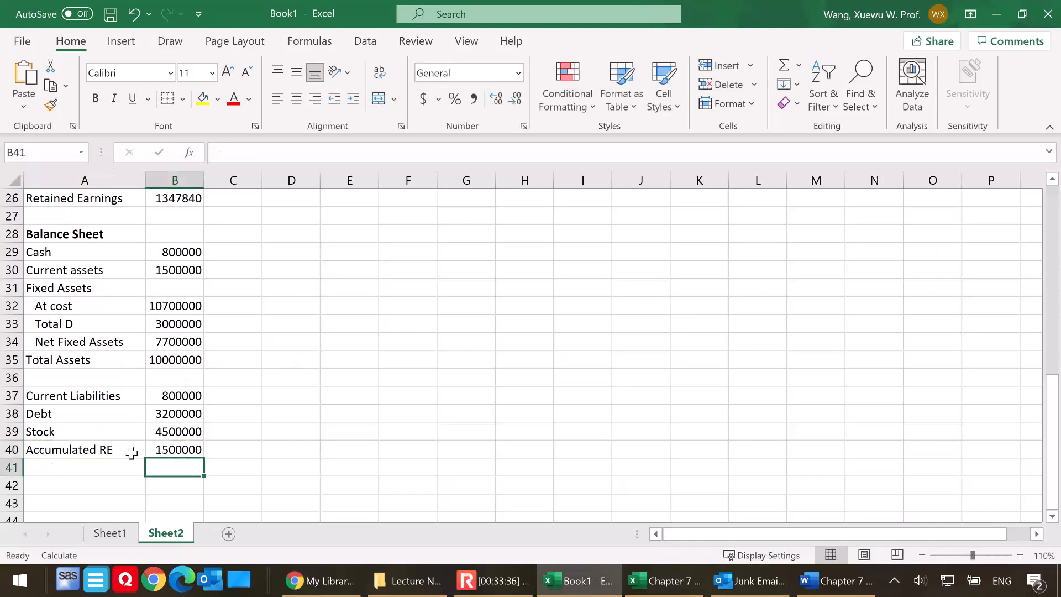
# Add a "Total L + E" line in A41 and calculate its 2004 value in B41 as the sum of B37:B40
pyautogui.click(68, 464)
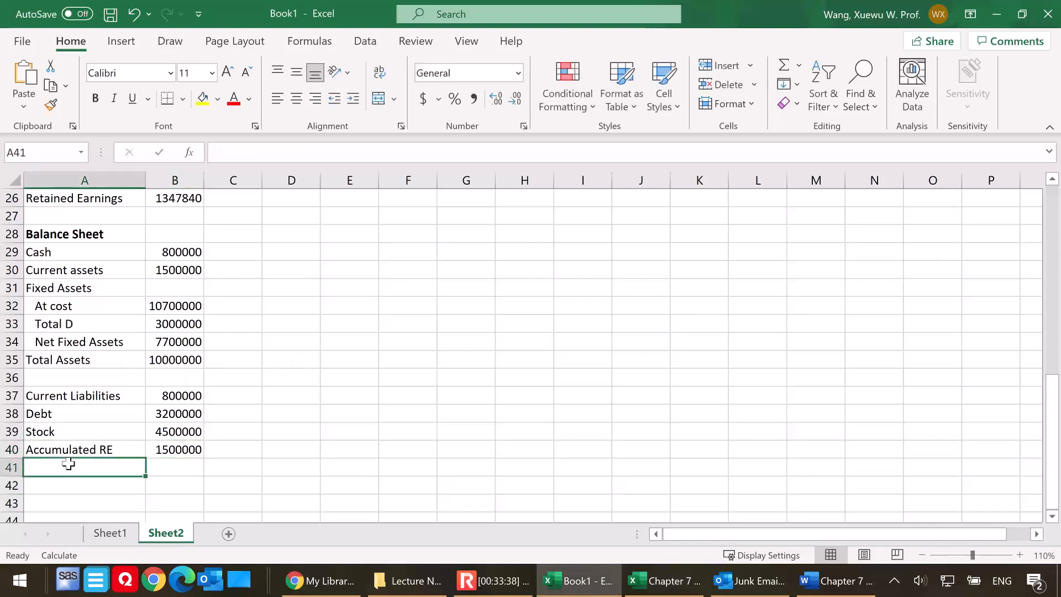
pyautogui.write('To')
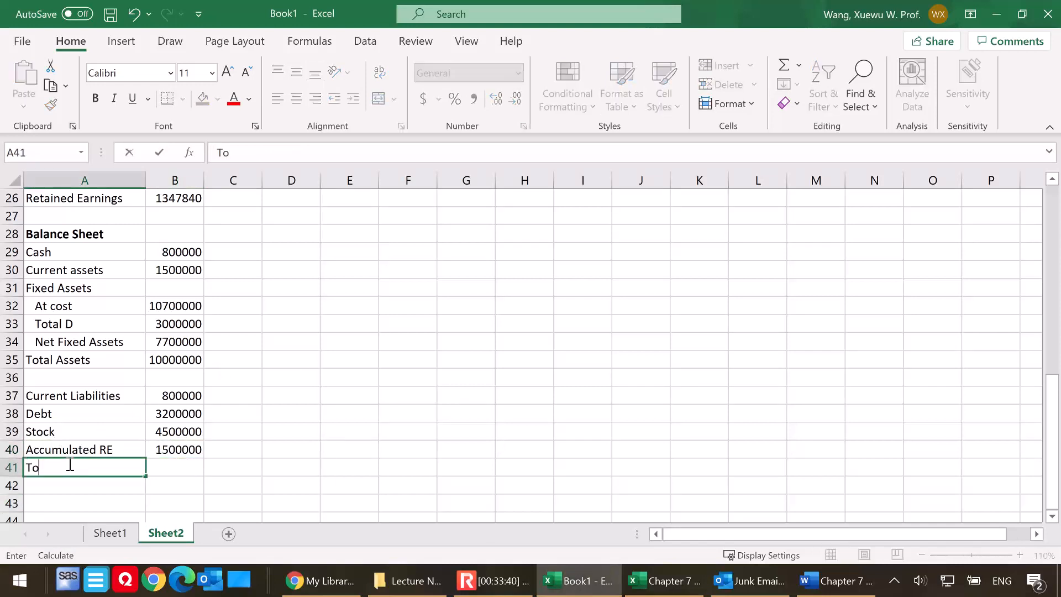
pyautogui.write('tal L + E')
pyautogui.click(177, 469)
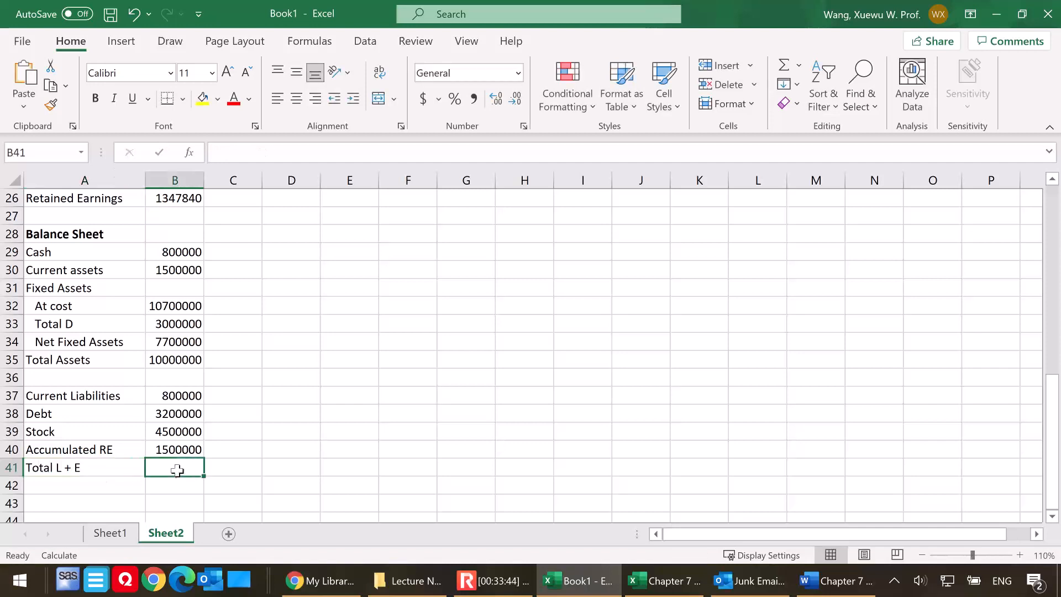
pyautogui.write('=sum(')
pyautogui.moveTo(173, 452); pyautogui.dragTo(169, 397)
pyautogui.write(')')
pyautogui.press('Return')
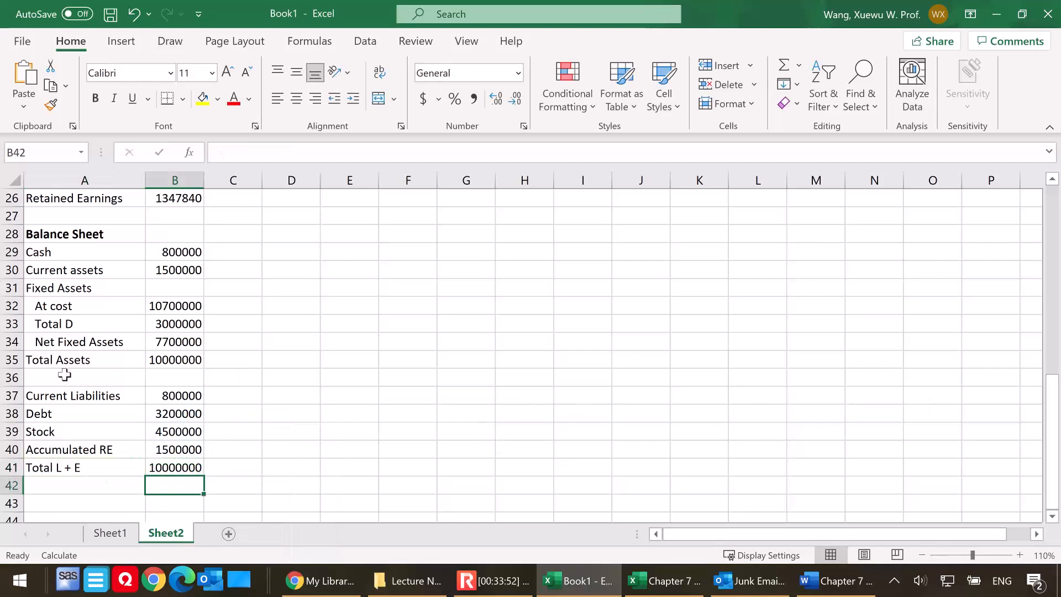
# Make the "Total Assets" label in A35 and the "Total L + E" label in A41 bold
pyautogui.click(103, 360)
pyautogui.moveTo(102, 360)
pyautogui.mouseDown()
pyautogui.moveTo(169, 360)
pyautogui.moveTo(109, 357)
pyautogui.mouseUp()
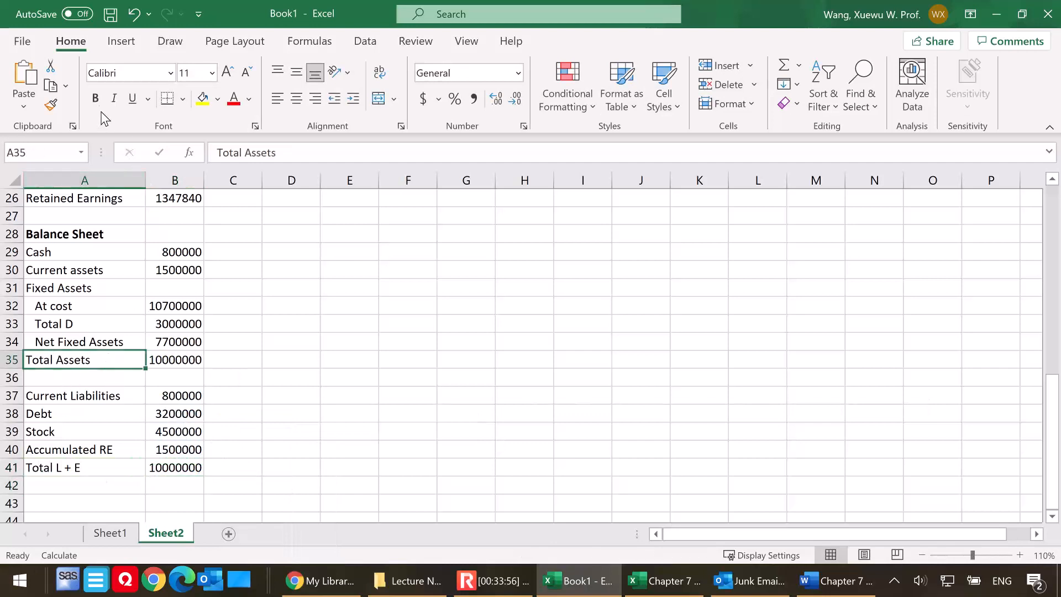
pyautogui.click(95, 98)
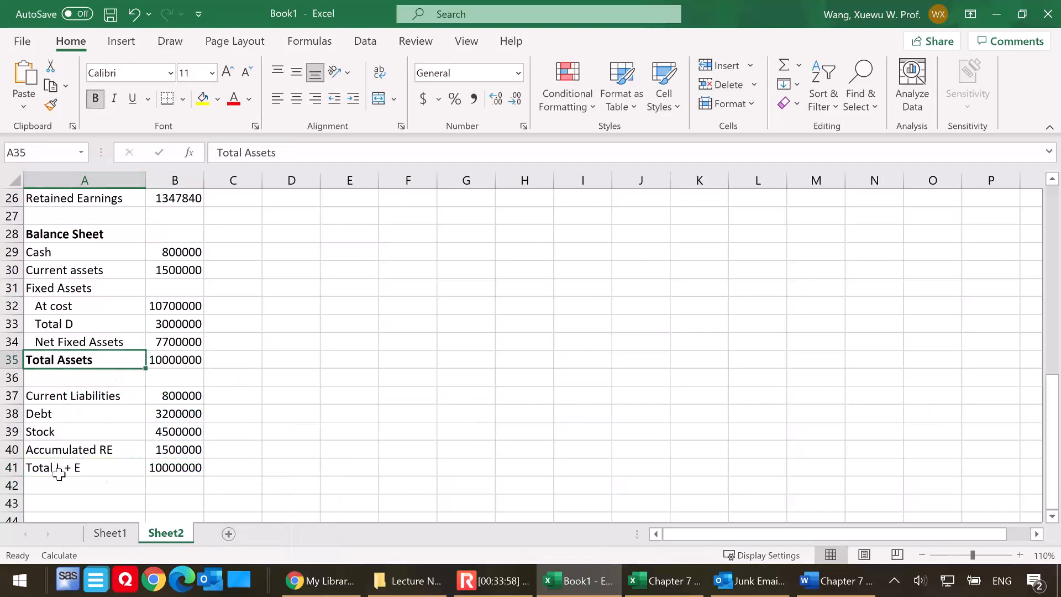
pyautogui.click(59, 471)
pyautogui.click(91, 97)
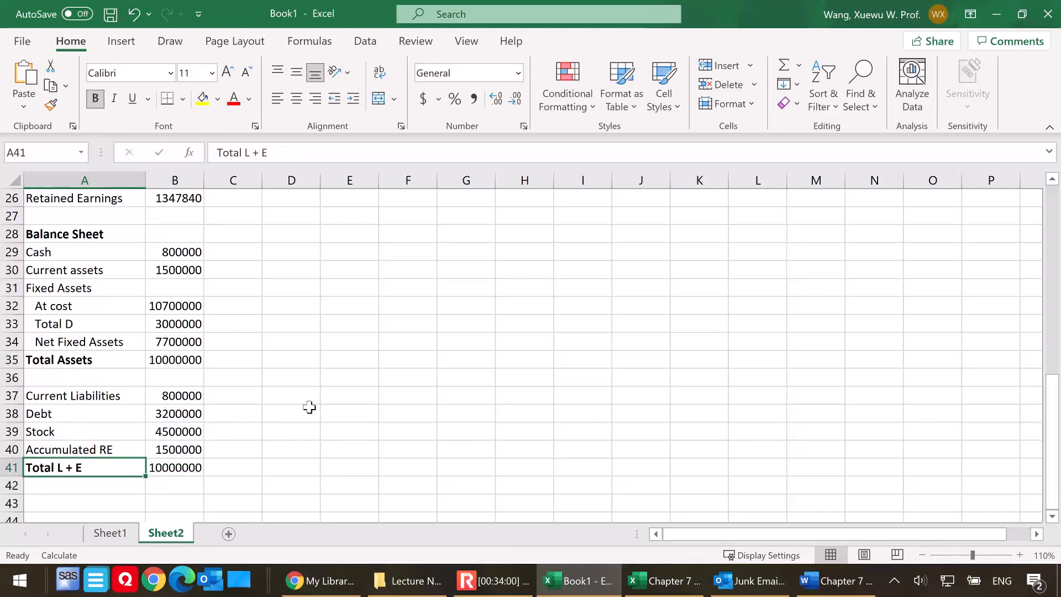
pyautogui.click(315, 411)
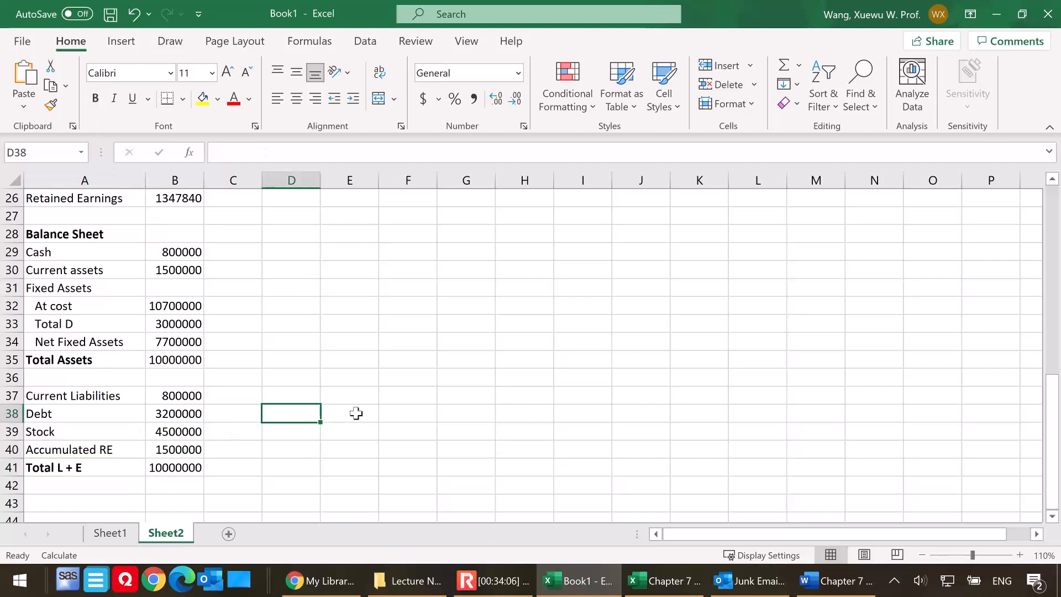
# Review the overview points on existing financial statements and the two sets of assumptions on Sheet1, and return to Sheet2
pyautogui.click(113, 534)
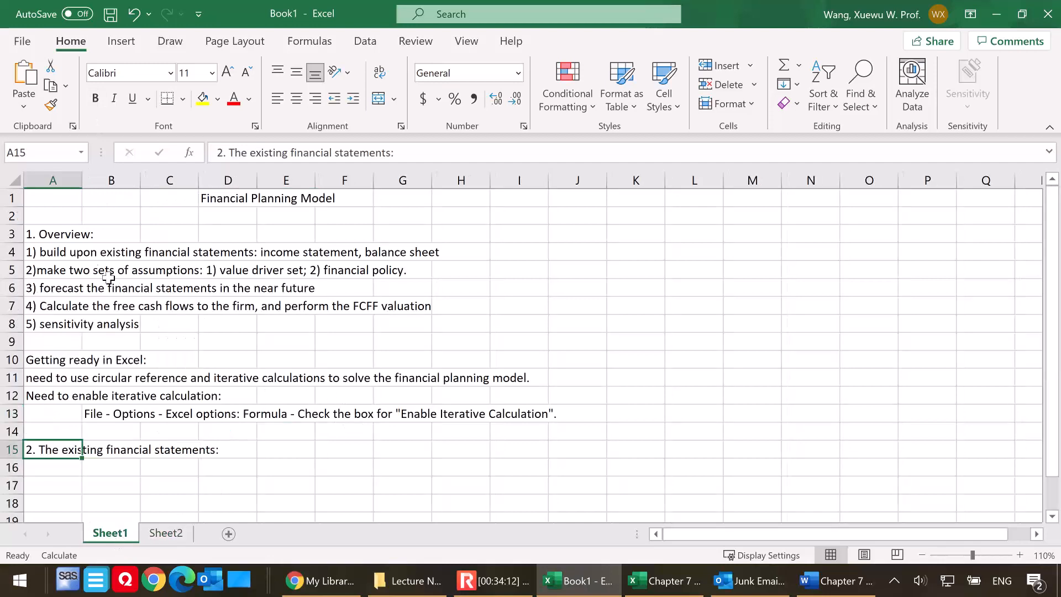
pyautogui.moveTo(16, 252); pyautogui.dragTo(29, 272)
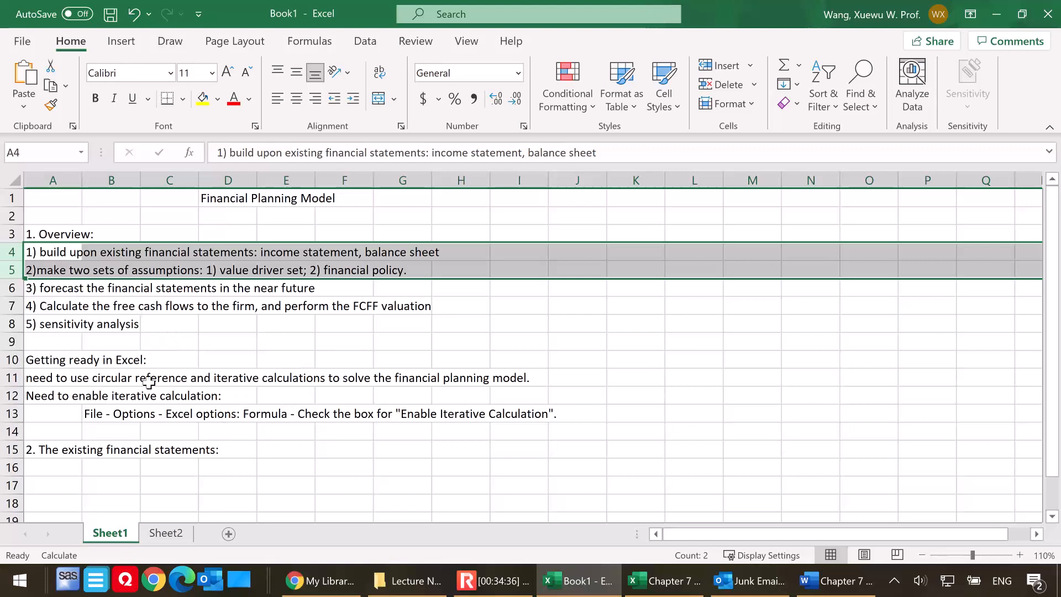
pyautogui.click(177, 534)
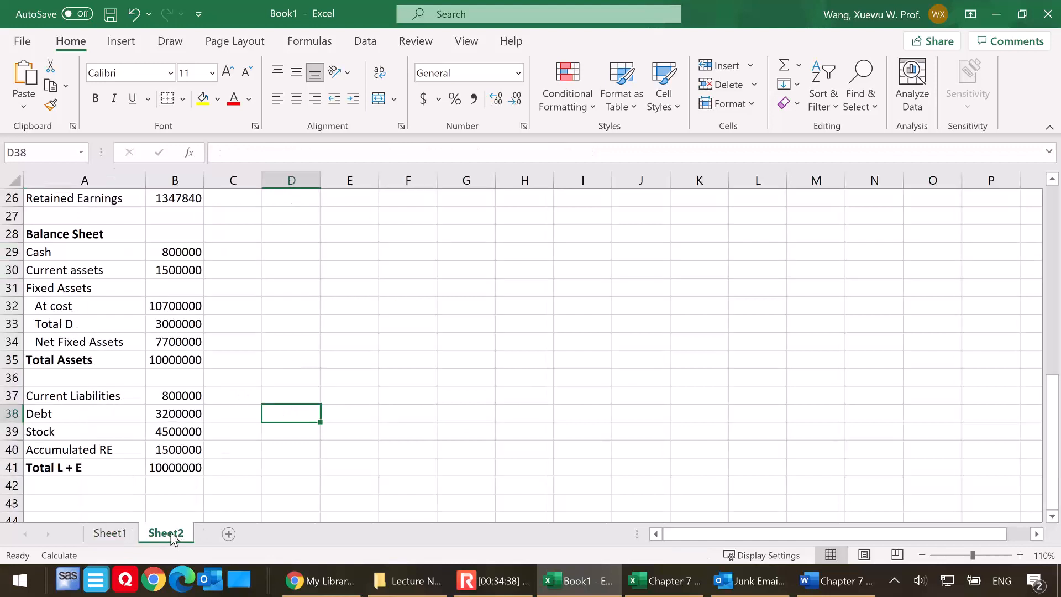
# Calculate 2005 sales in C17 with =B17*(1+$B$4), keeping the sales growth reference absolute
pyautogui.click(307, 339)
pyautogui.scroll(7, 328, 355)
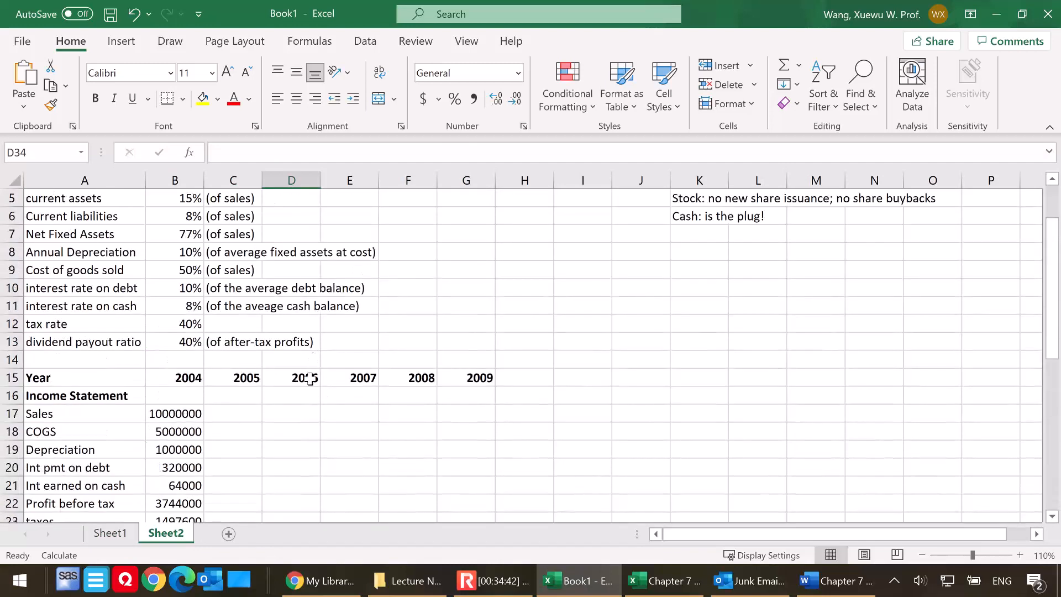
pyautogui.click(248, 413)
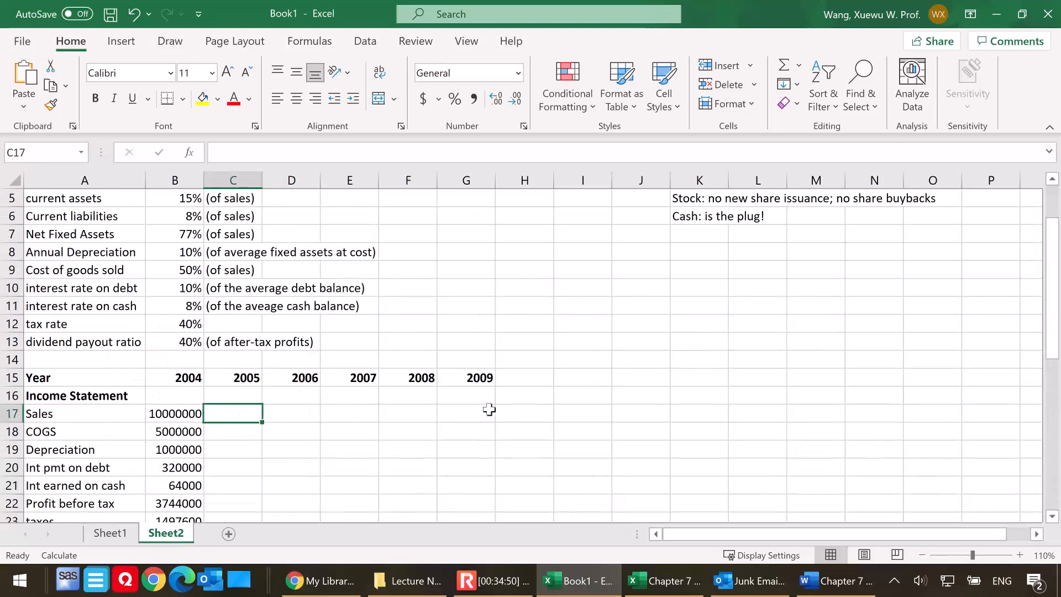
pyautogui.scroll(1, 486, 410)
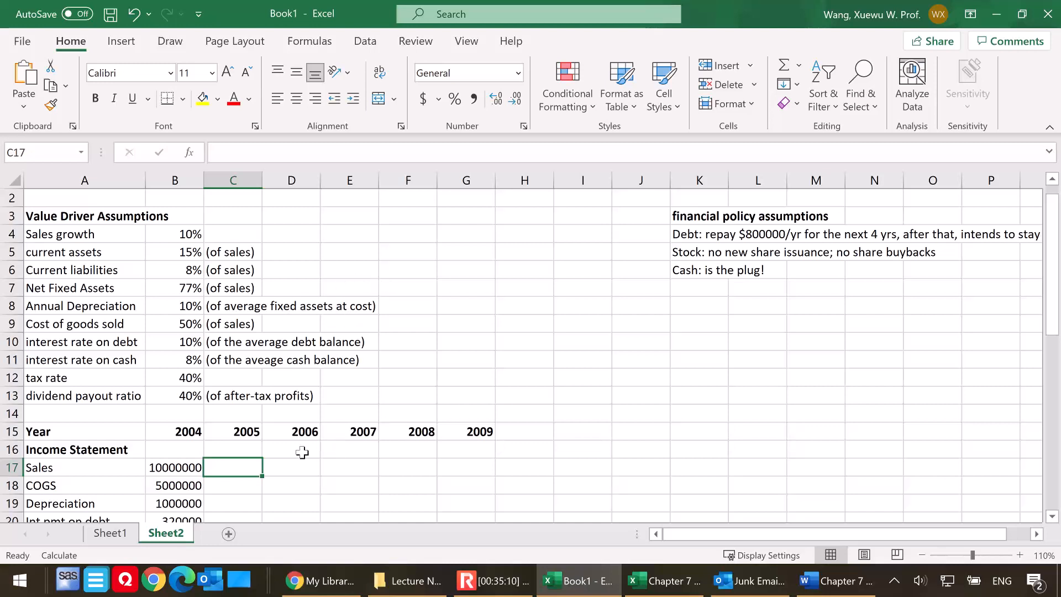
pyautogui.write('=')
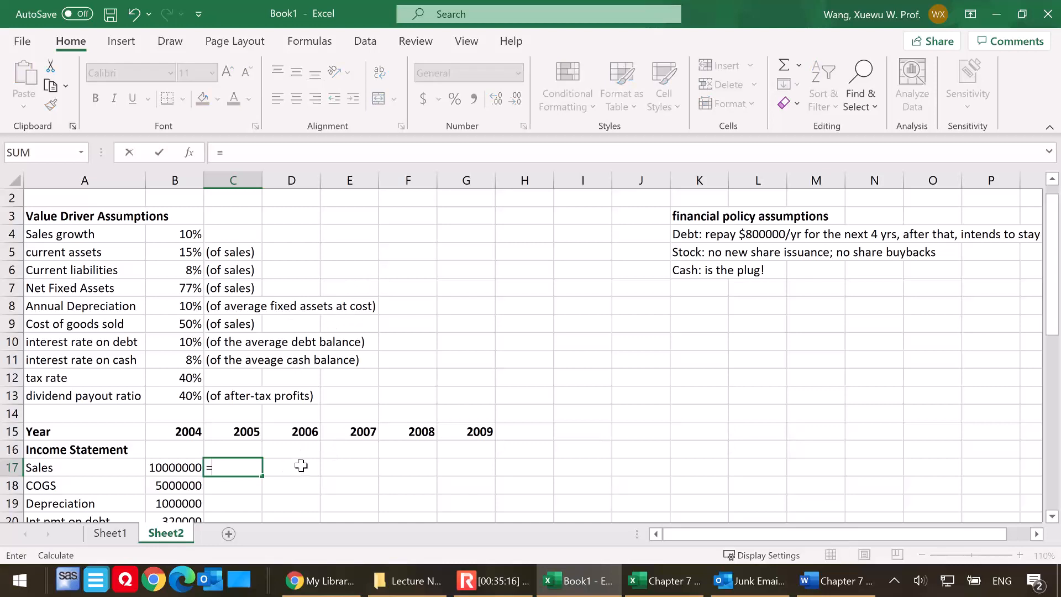
pyautogui.click(181, 470)
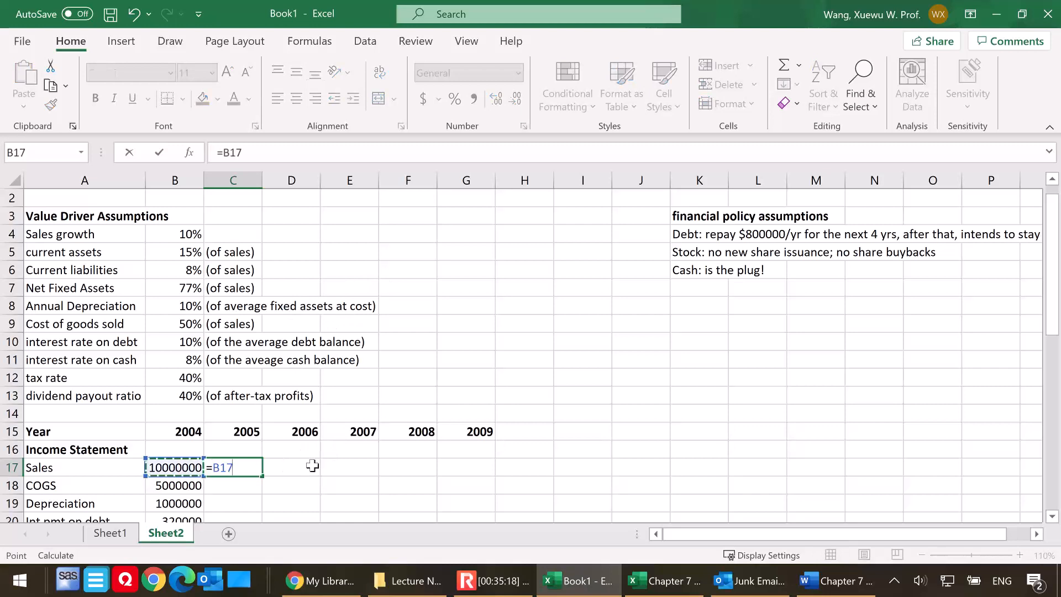
pyautogui.write('*(1')
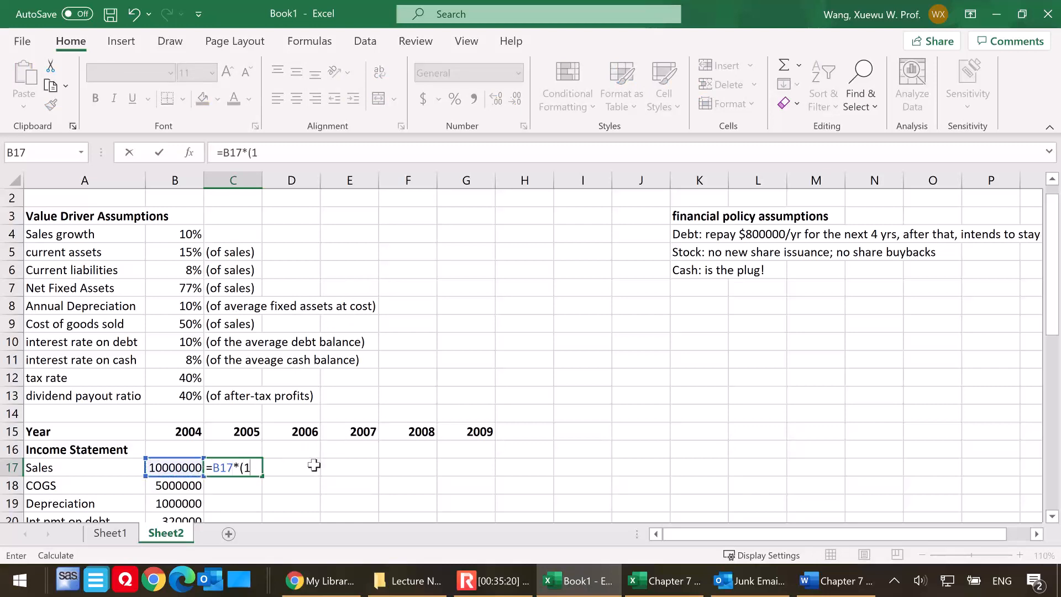
pyautogui.write('+')
pyautogui.click(197, 235)
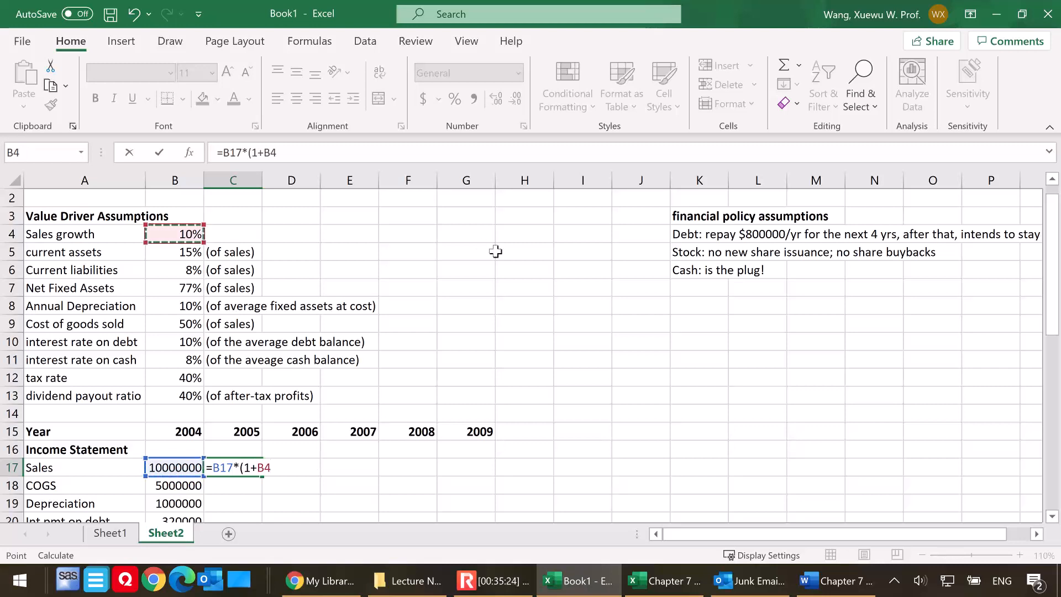
pyautogui.press('F4')
pyautogui.write(')')
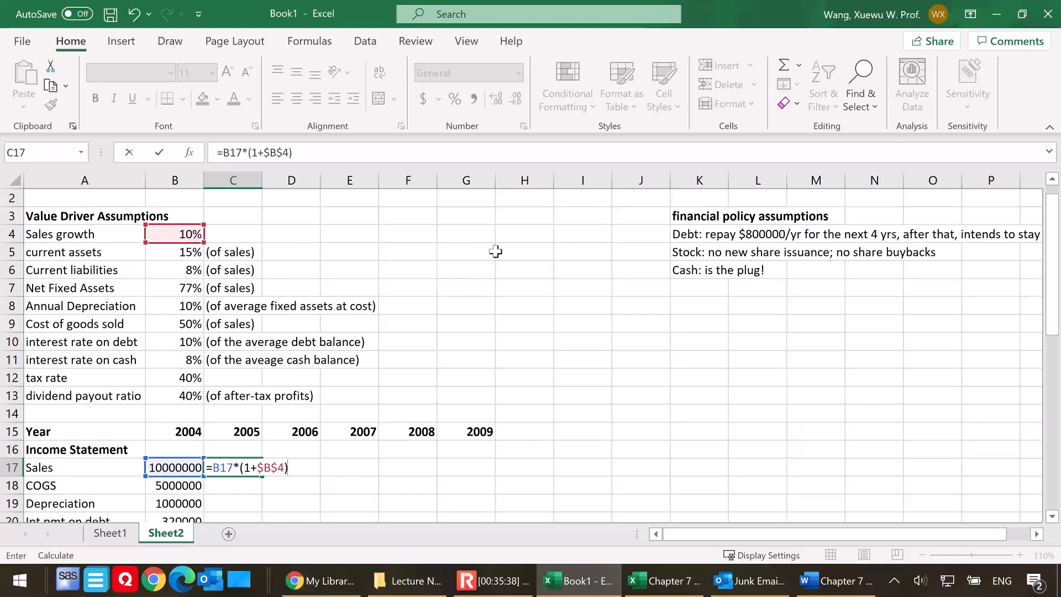
pyautogui.press('Return')
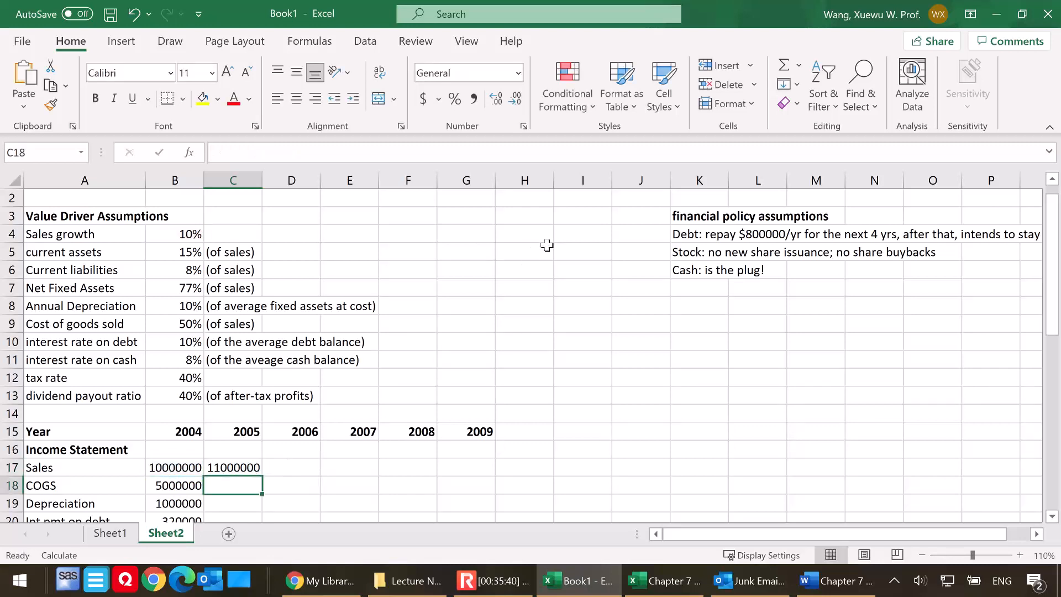
# Calculate 2005 COGS in C18 as =C17*$B$9, keeping the cost of goods sold percentage reference absolute
pyautogui.scroll(-1, 335, 417)
pyautogui.scroll(-1, 335, 416)
pyautogui.click(249, 414)
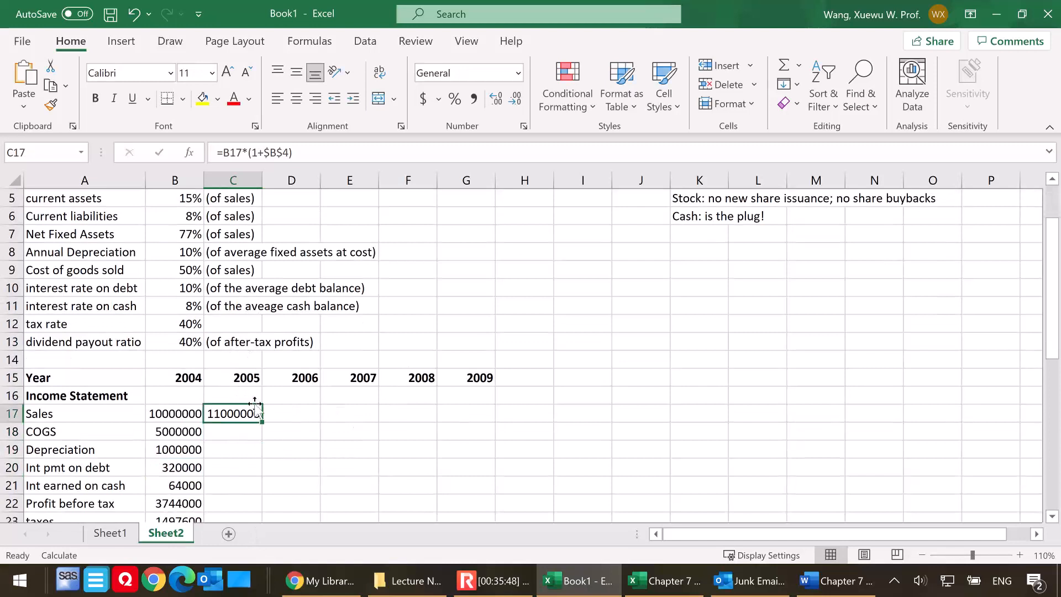
pyautogui.click(237, 432)
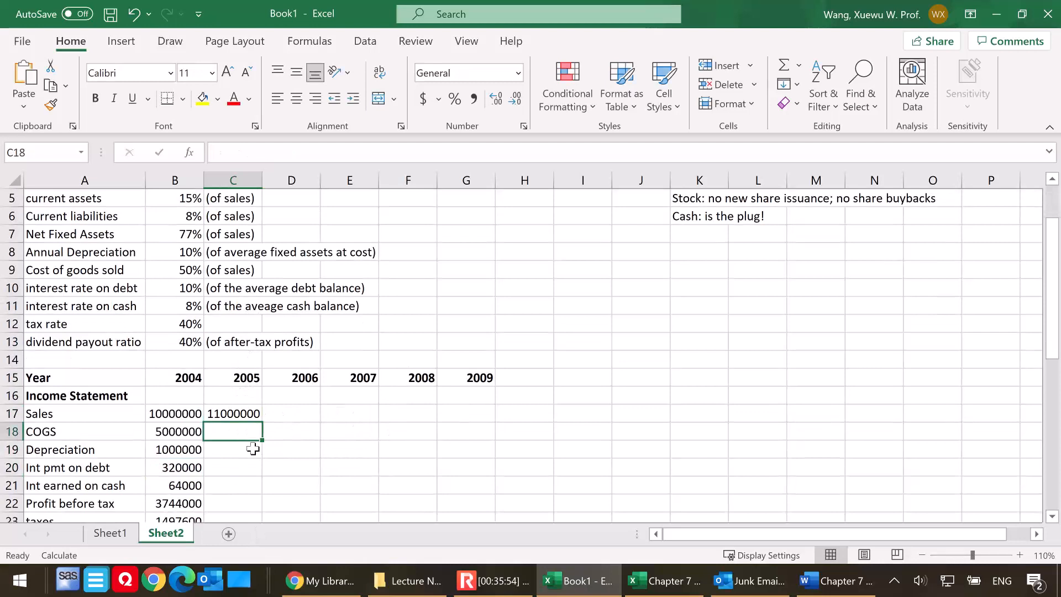
pyautogui.write('=')
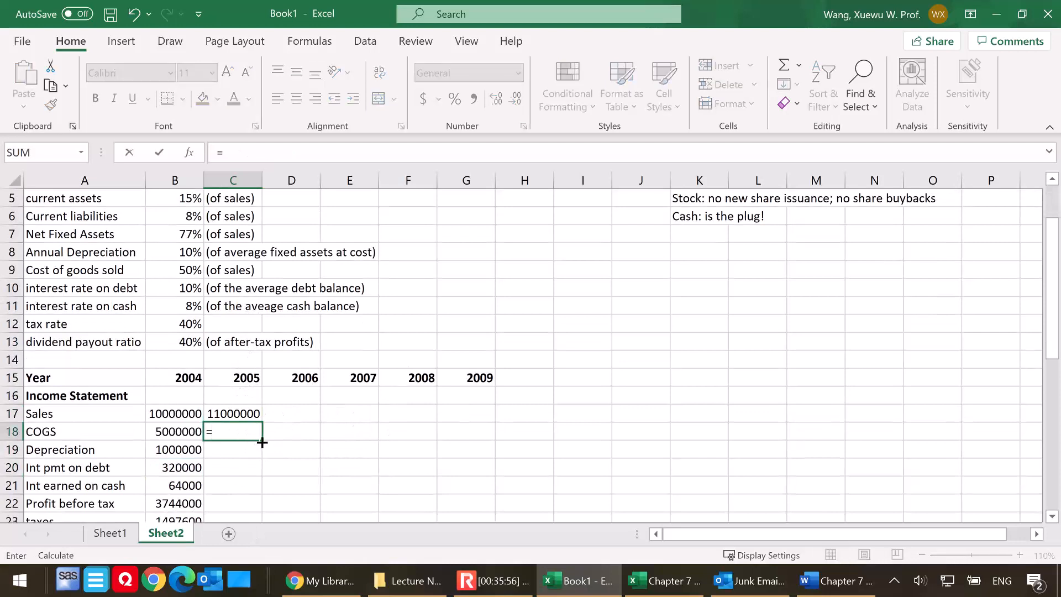
pyautogui.scroll(1, 150, 350)
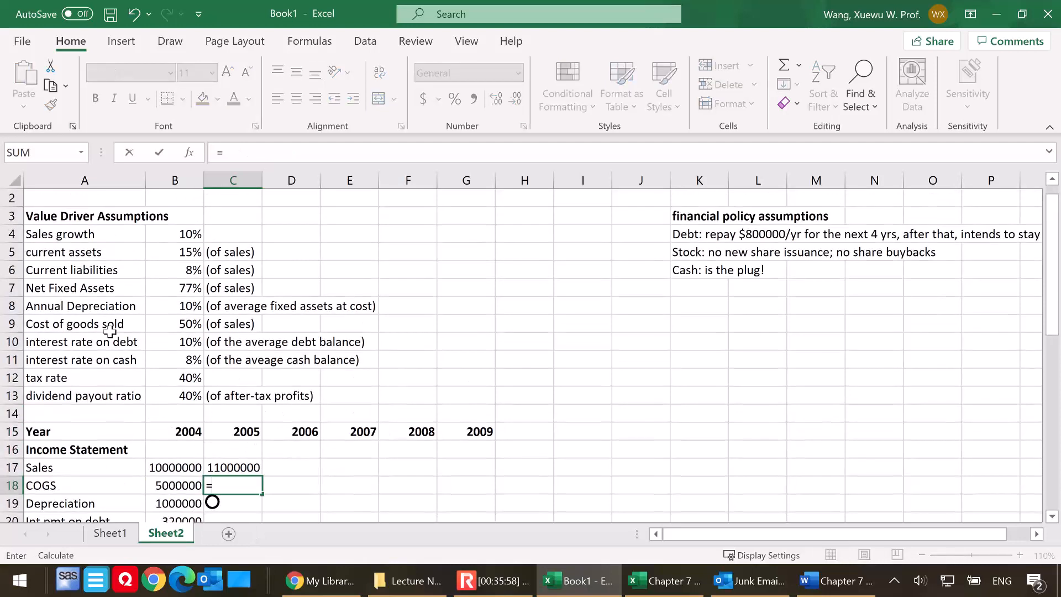
pyautogui.click(238, 469)
pyautogui.write('*')
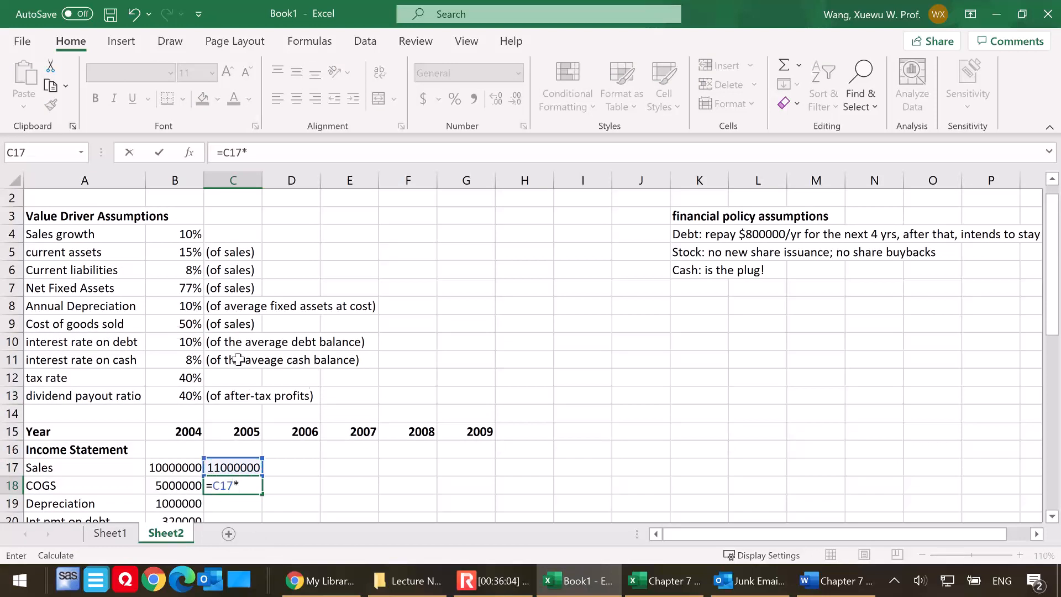
pyautogui.click(181, 325)
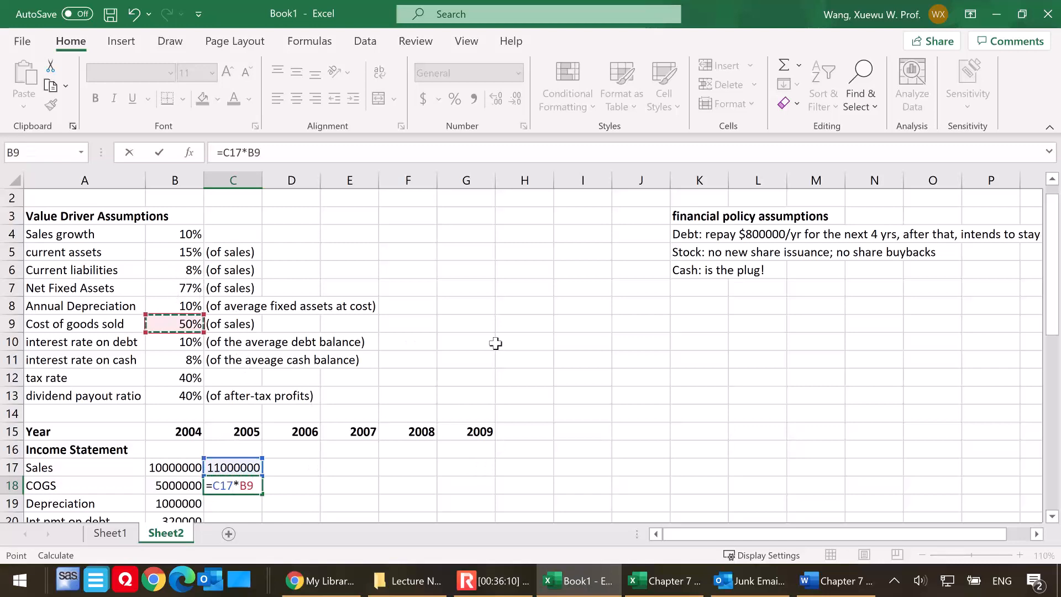
pyautogui.press('F4')
pyautogui.press('Return')
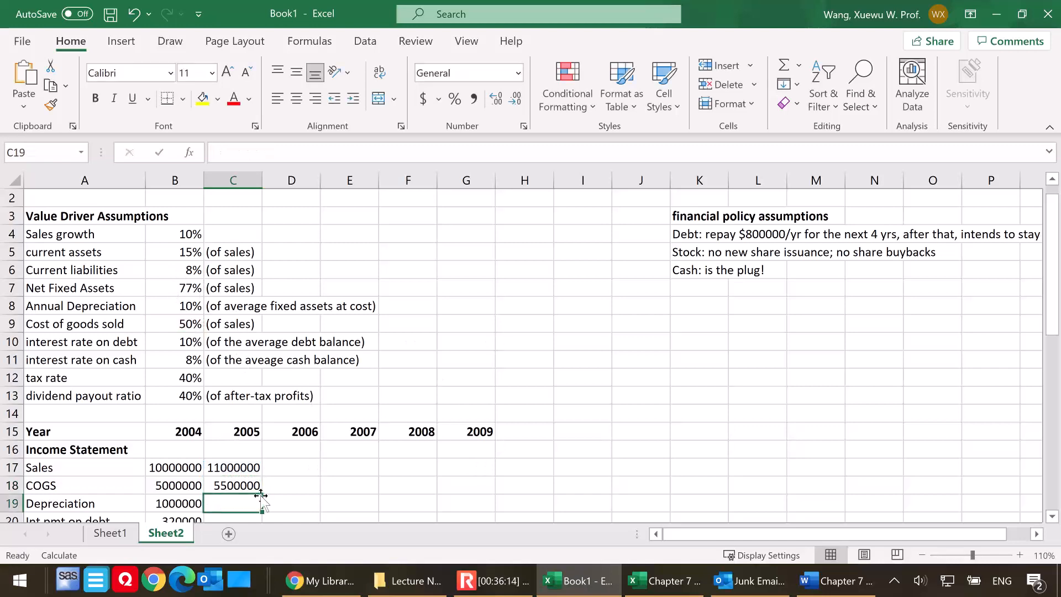
# Calculate 2005 depreciation in C19 from average fixed assets at cost with =(B32+C32)/2*$B$8
pyautogui.scroll(-1, 302, 454)
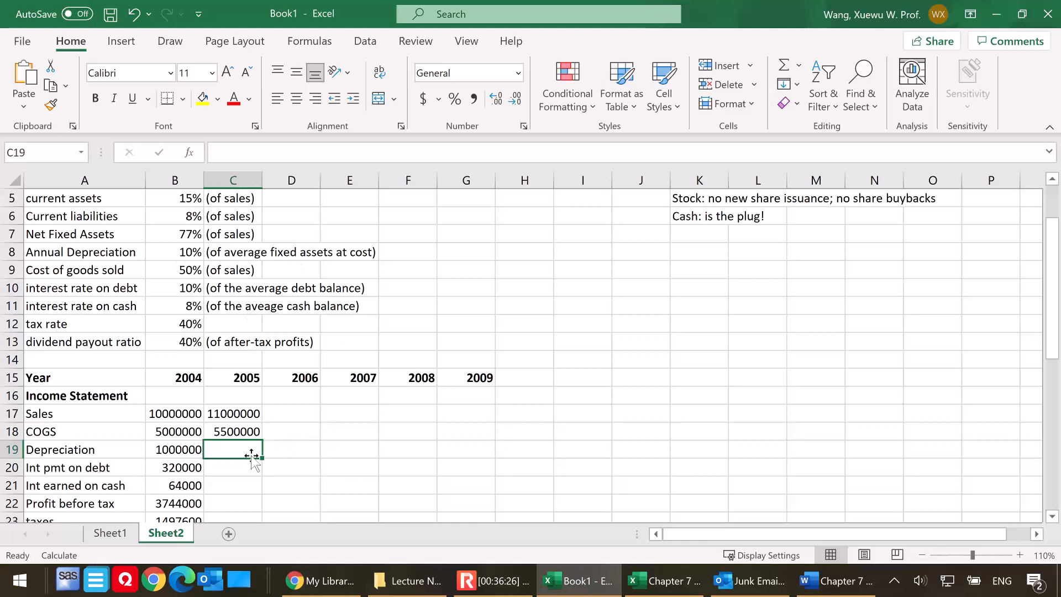
pyautogui.write('=')
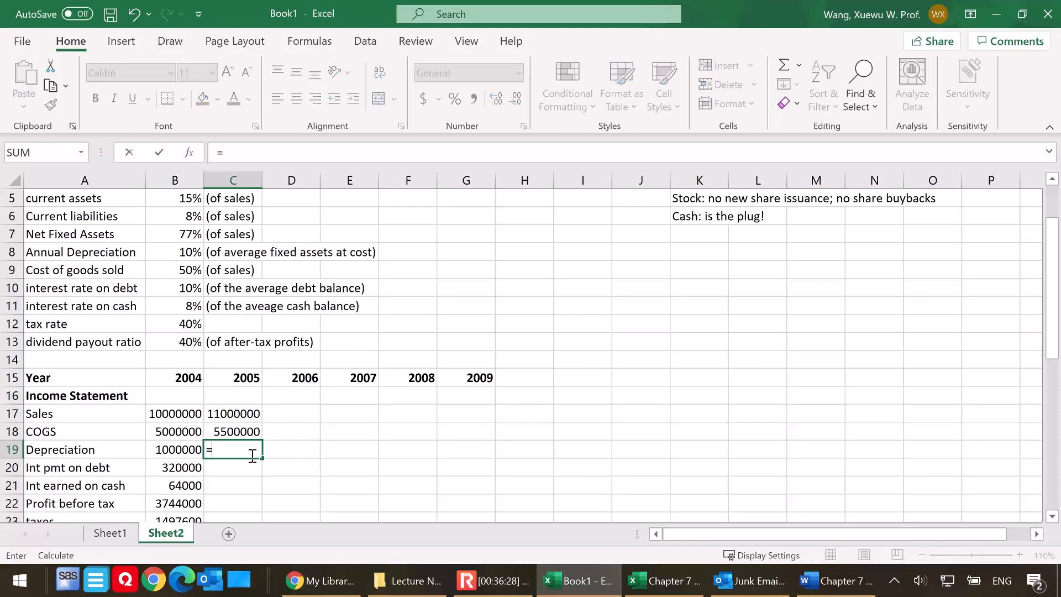
pyautogui.write('(')
pyautogui.scroll(-2, 338, 442)
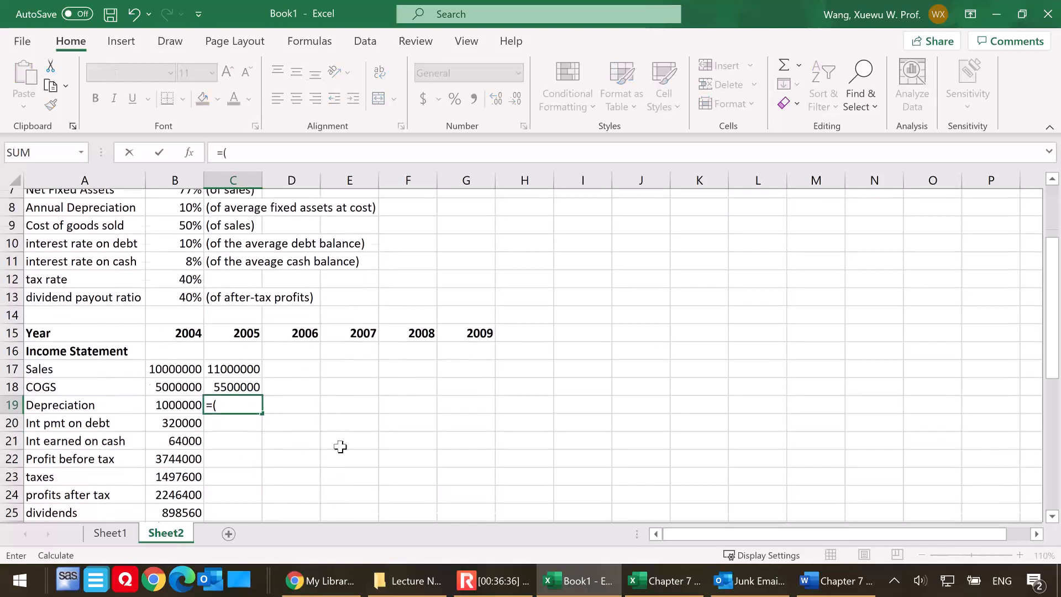
pyautogui.scroll(-2, 334, 451)
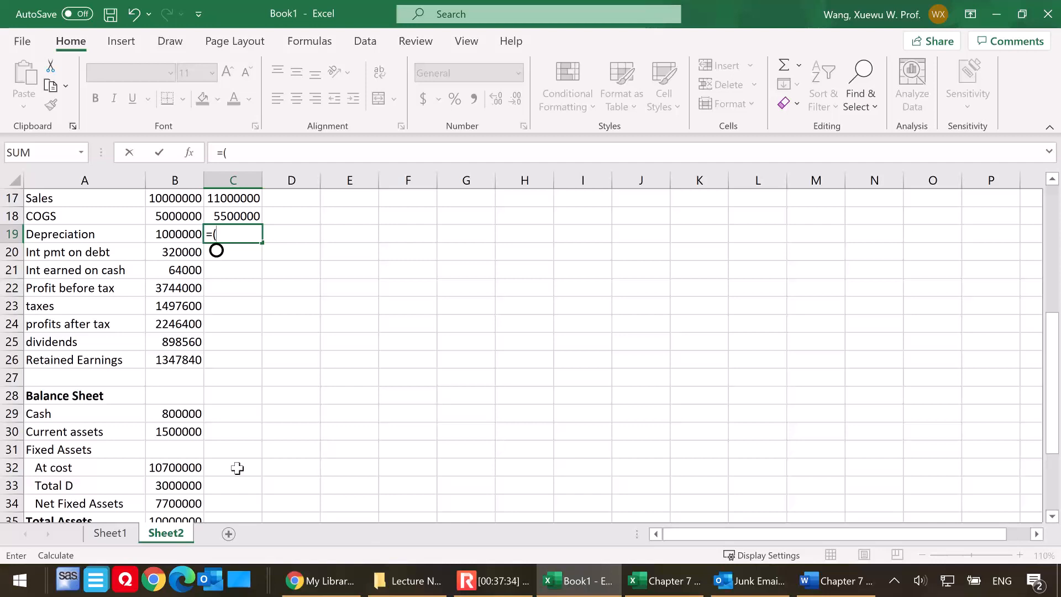
pyautogui.click(176, 467)
pyautogui.write('+')
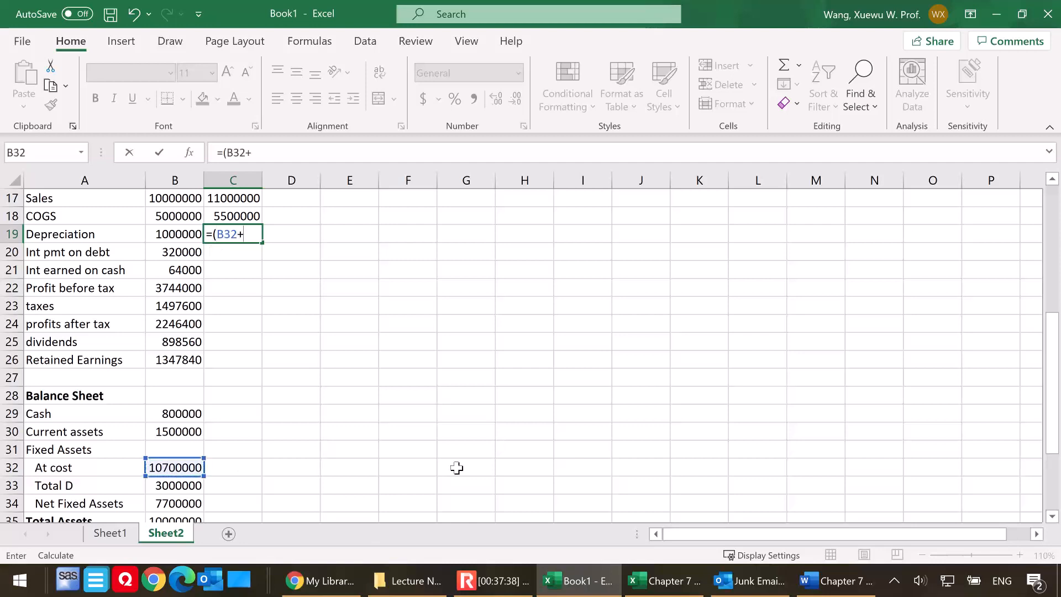
pyautogui.click(229, 475)
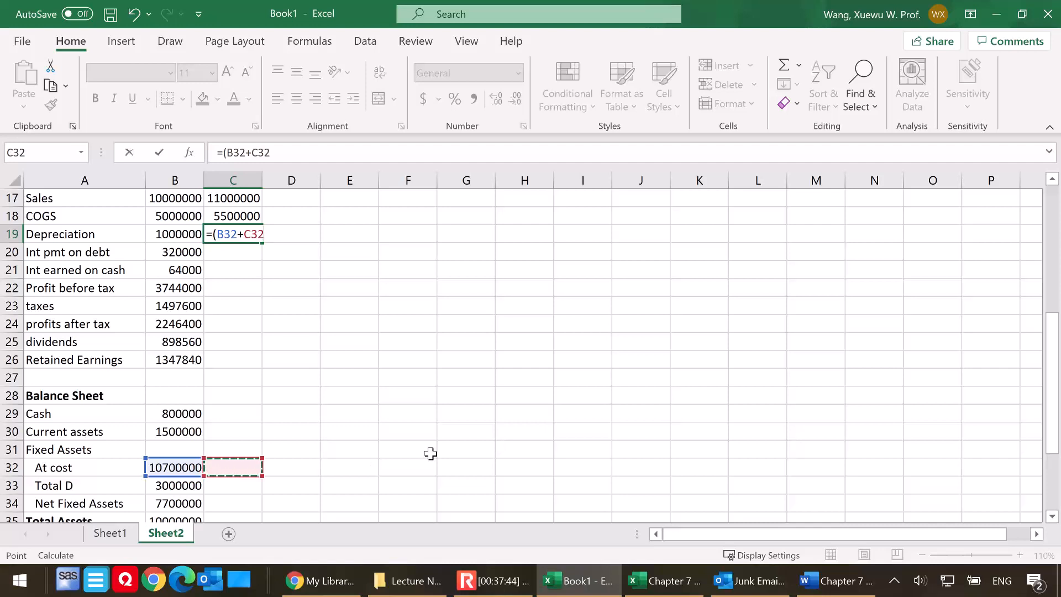
pyautogui.write(')/2')
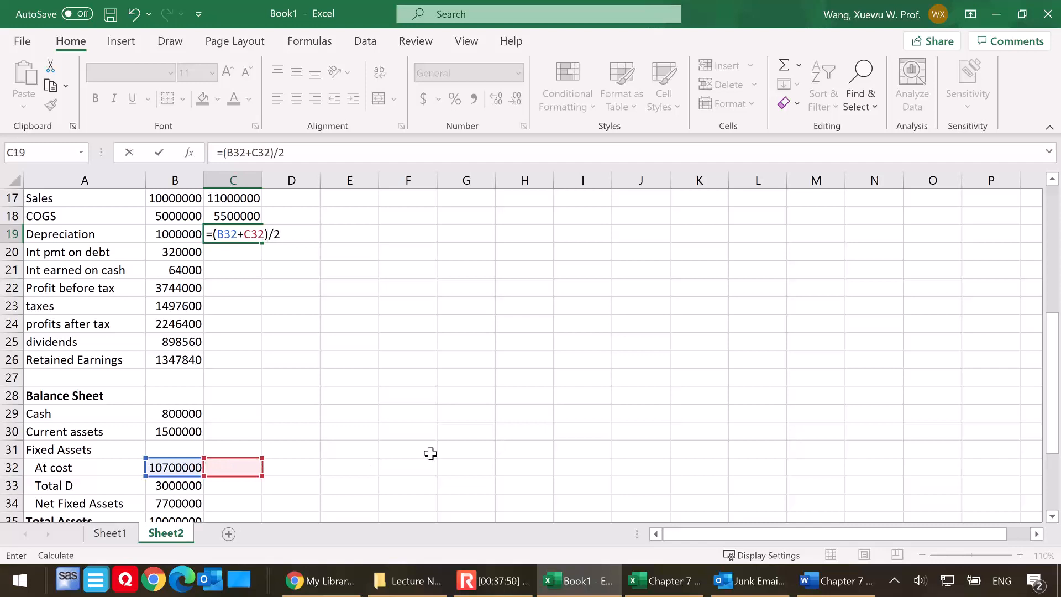
pyautogui.scroll(1, 431, 452)
pyautogui.write('*')
pyautogui.scroll(2, 422, 441)
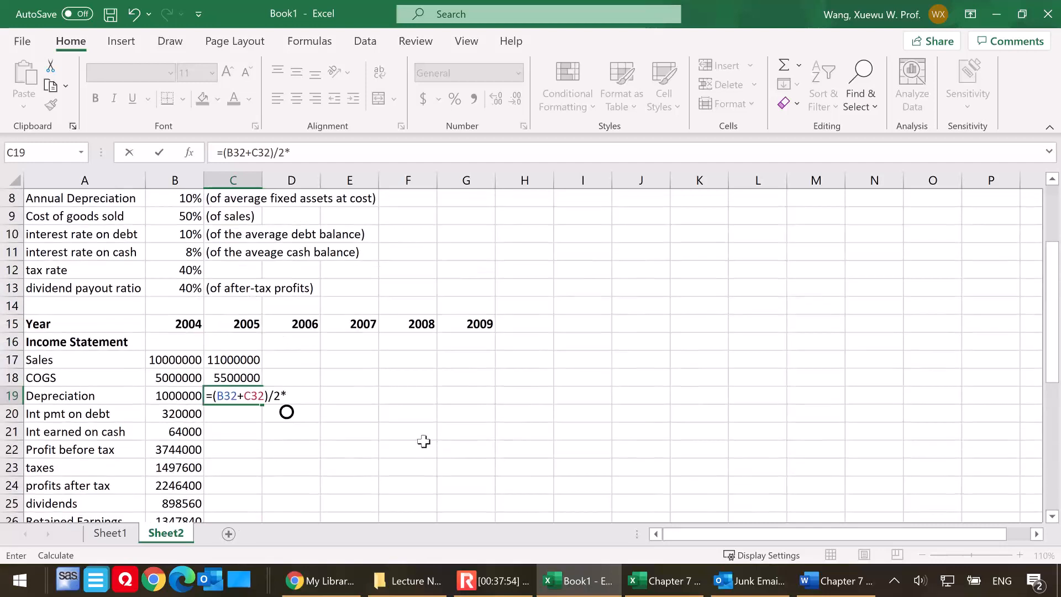
pyautogui.scroll(1, 409, 427)
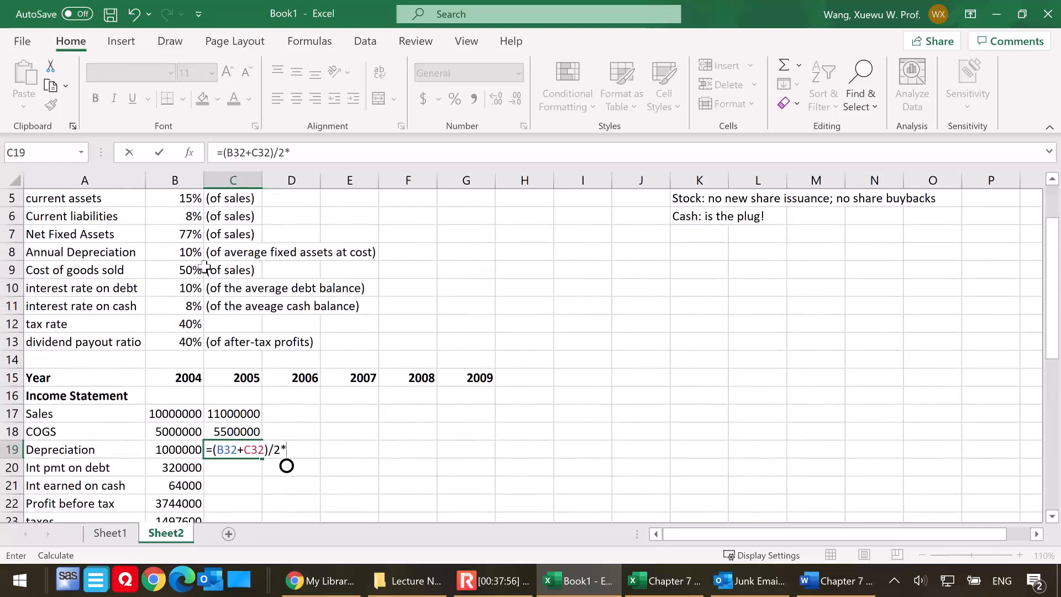
pyautogui.click(177, 255)
pyautogui.press('F4')
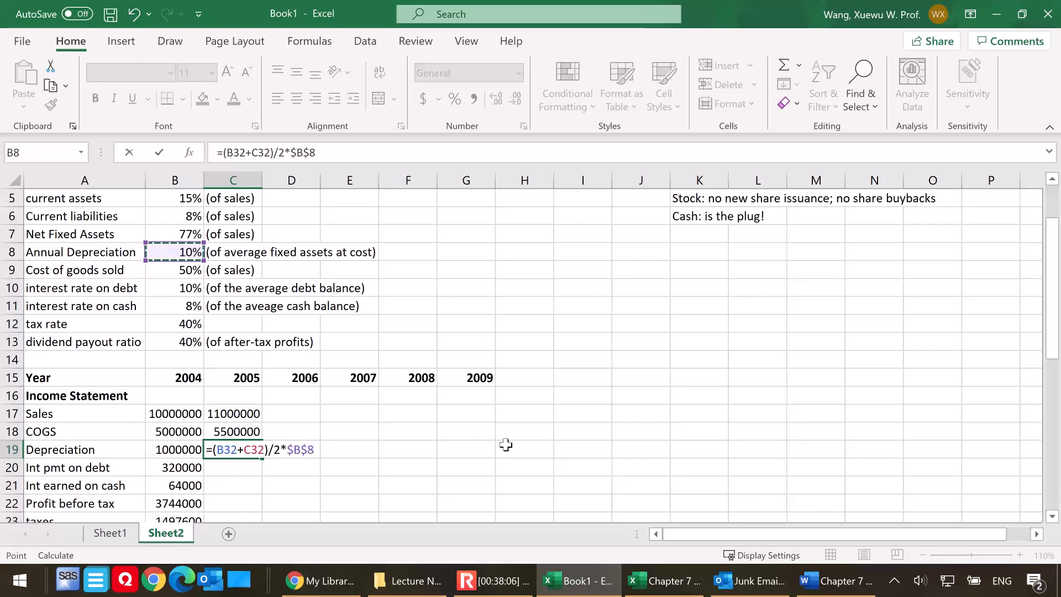
pyautogui.press('Return')
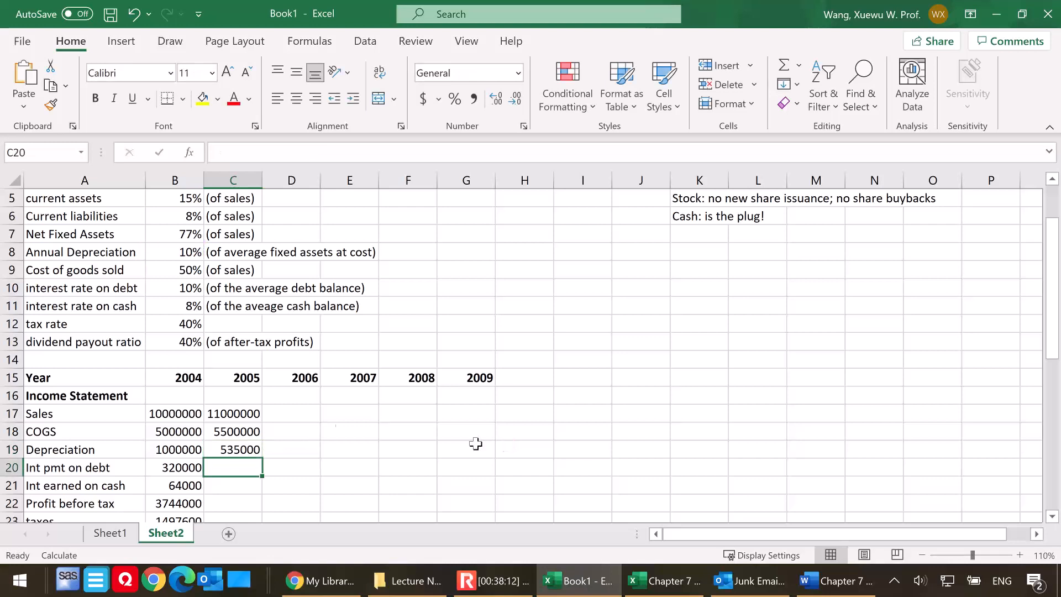
pyautogui.click(235, 450)
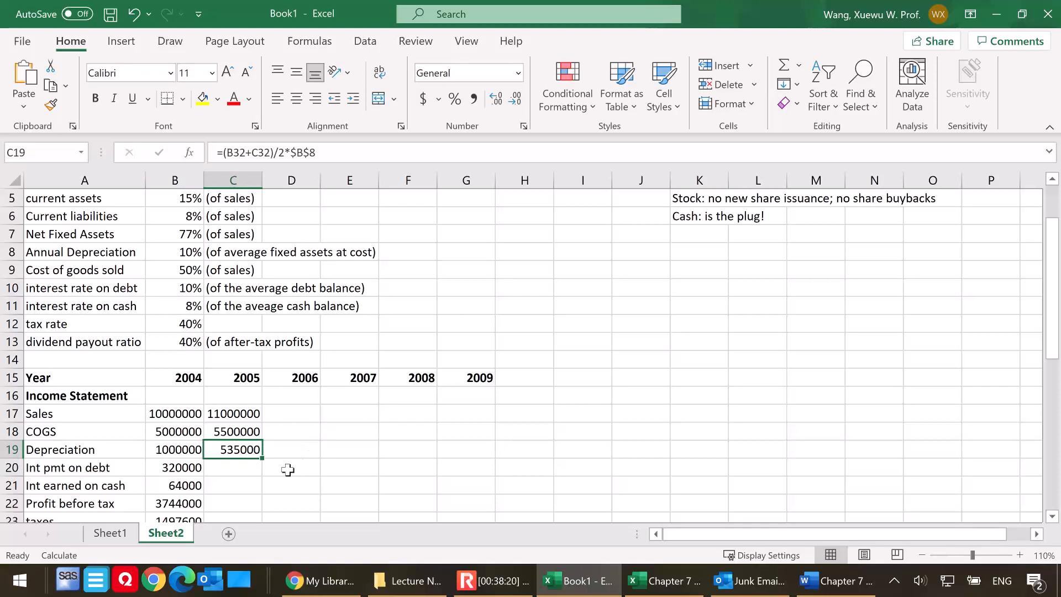
# Calculate the 2005 interest payment on debt in C20 from the average debt balance with =(B38+C38)/2*$B$10
pyautogui.click(231, 471)
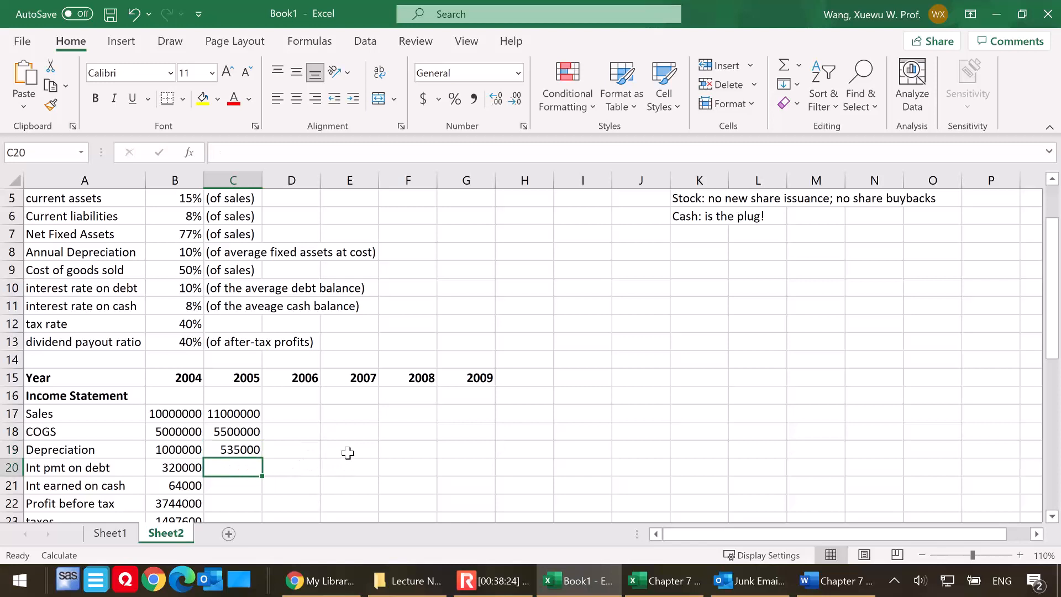
pyautogui.write('=')
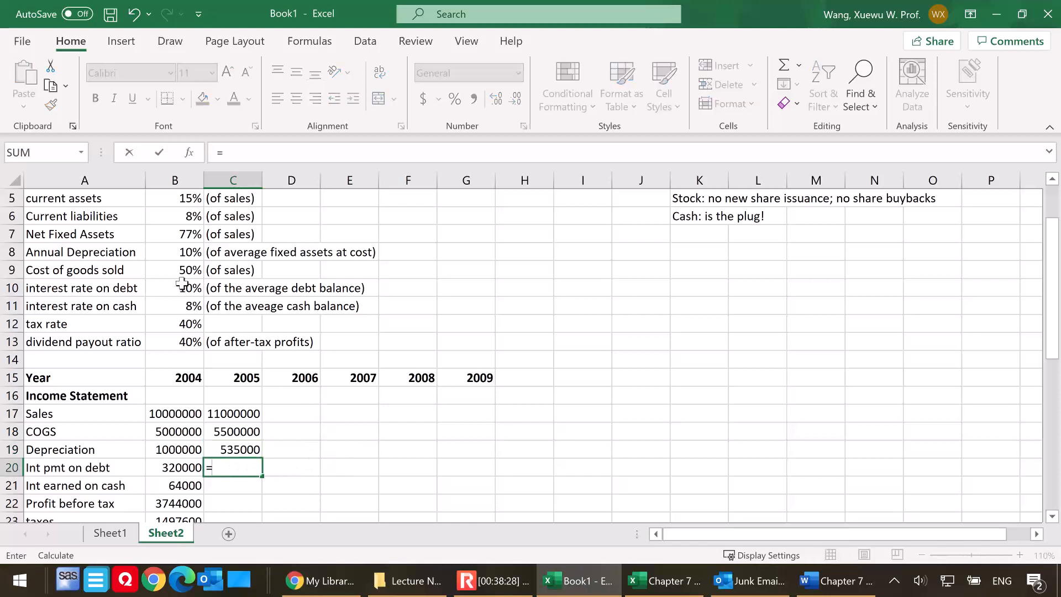
pyautogui.write('(')
pyautogui.scroll(-5, 339, 448)
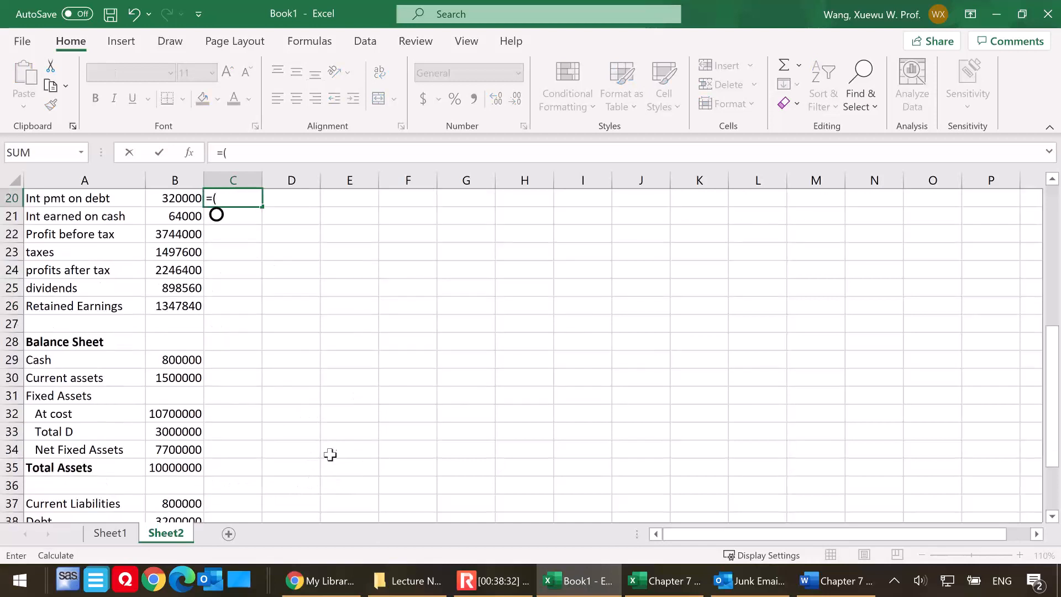
pyautogui.scroll(-2, 321, 456)
pyautogui.click(174, 419)
pyautogui.write('+')
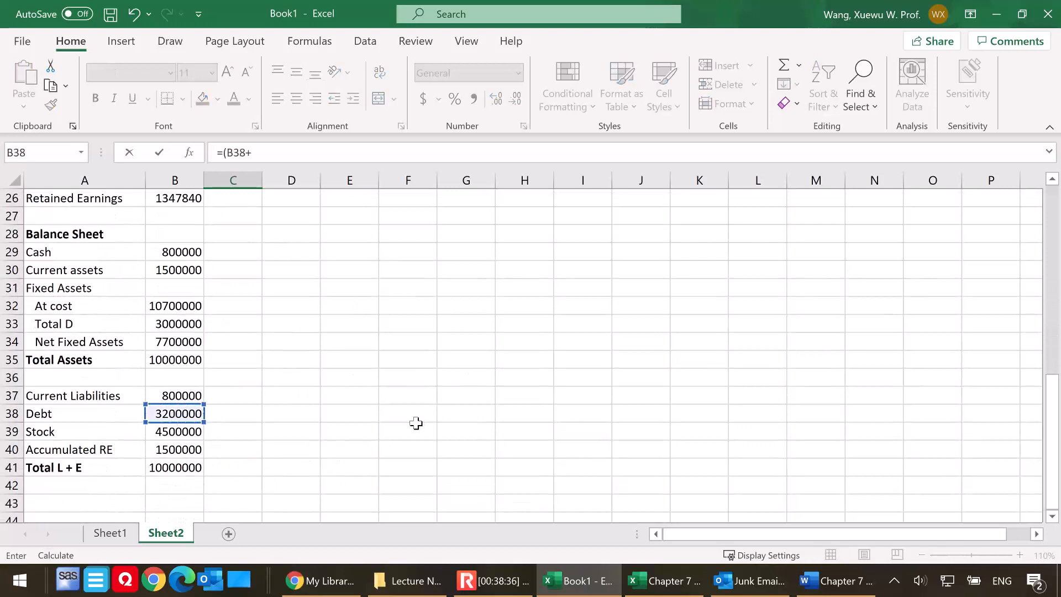
pyautogui.click(242, 413)
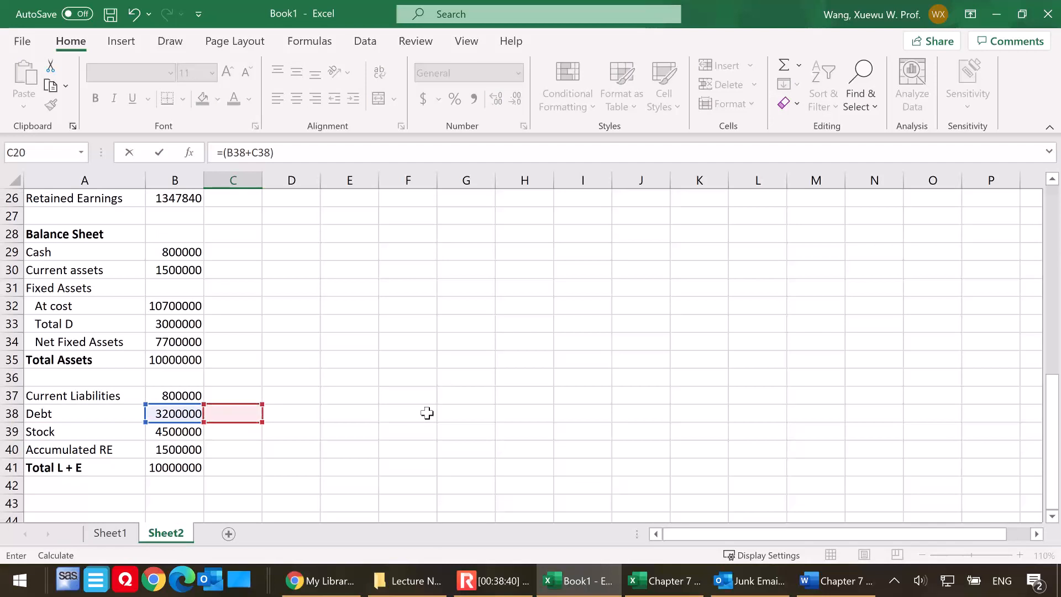
pyautogui.write(')')
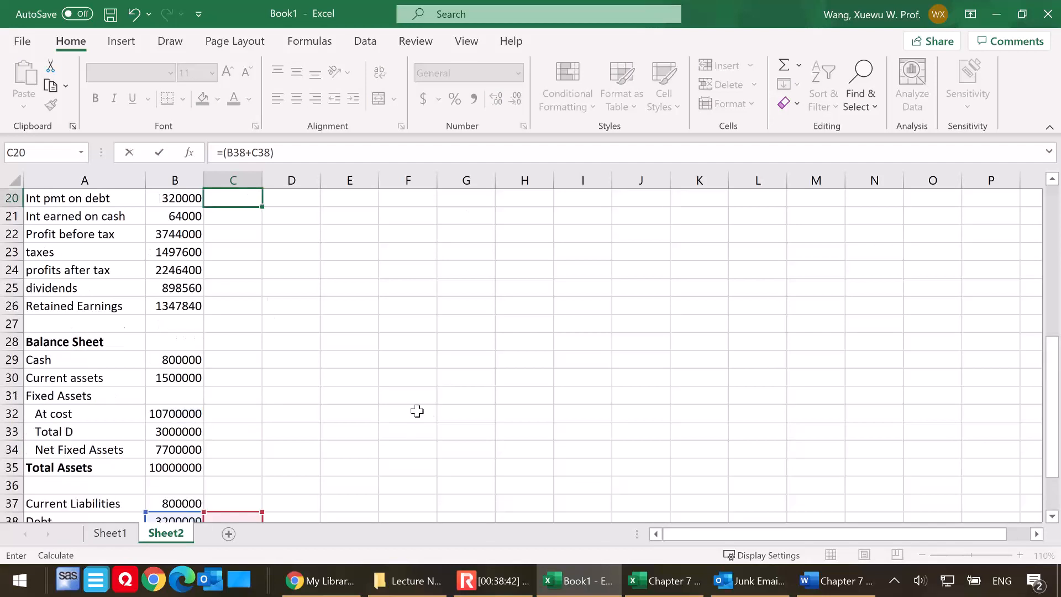
pyautogui.scroll(2, 417, 412)
pyautogui.write('/2')
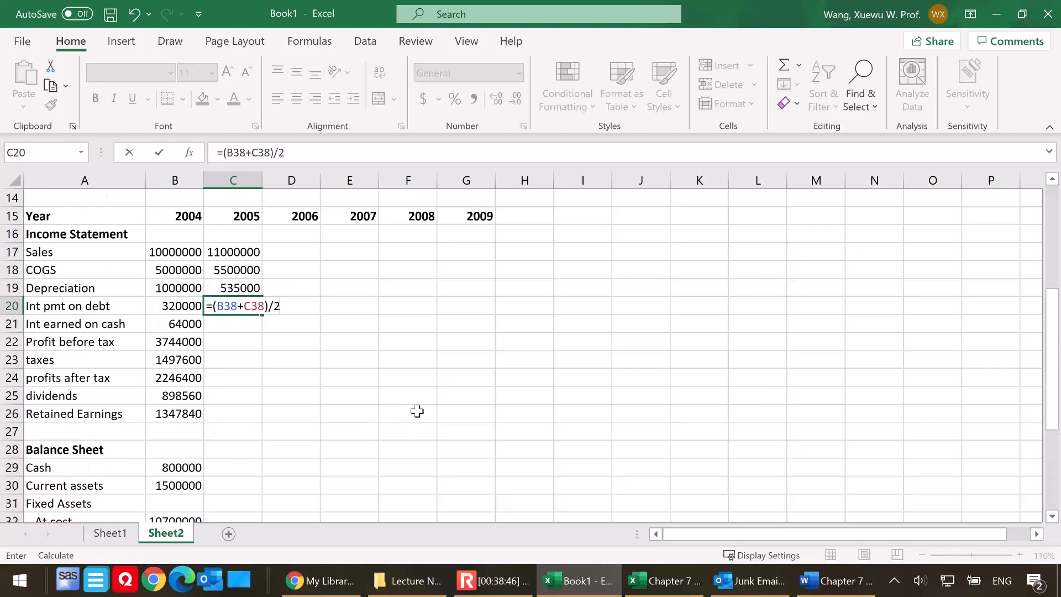
pyautogui.write('*')
pyautogui.scroll(2, 419, 403)
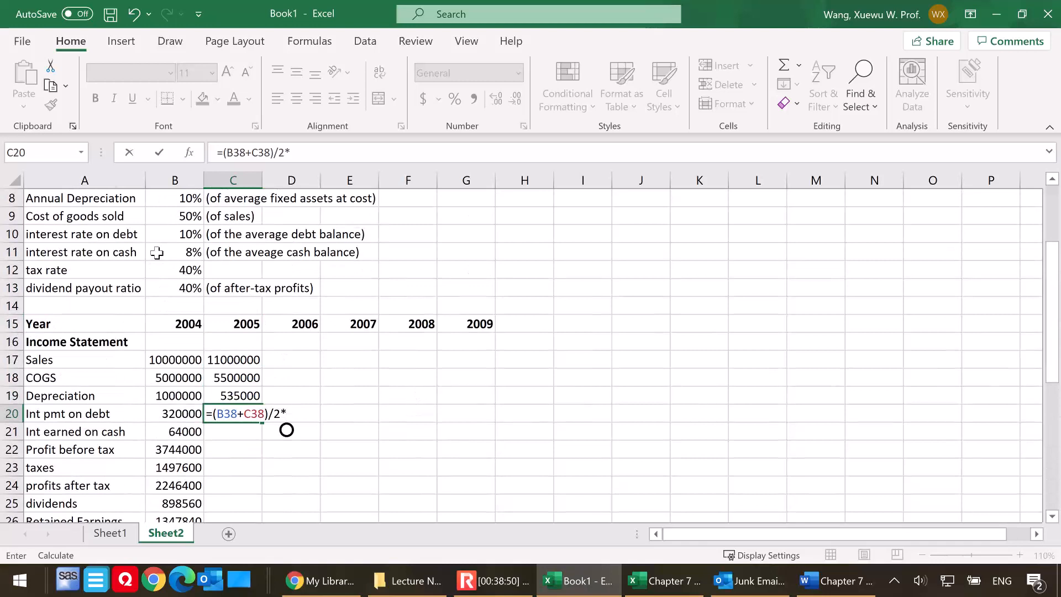
pyautogui.click(186, 234)
pyautogui.press('F4')
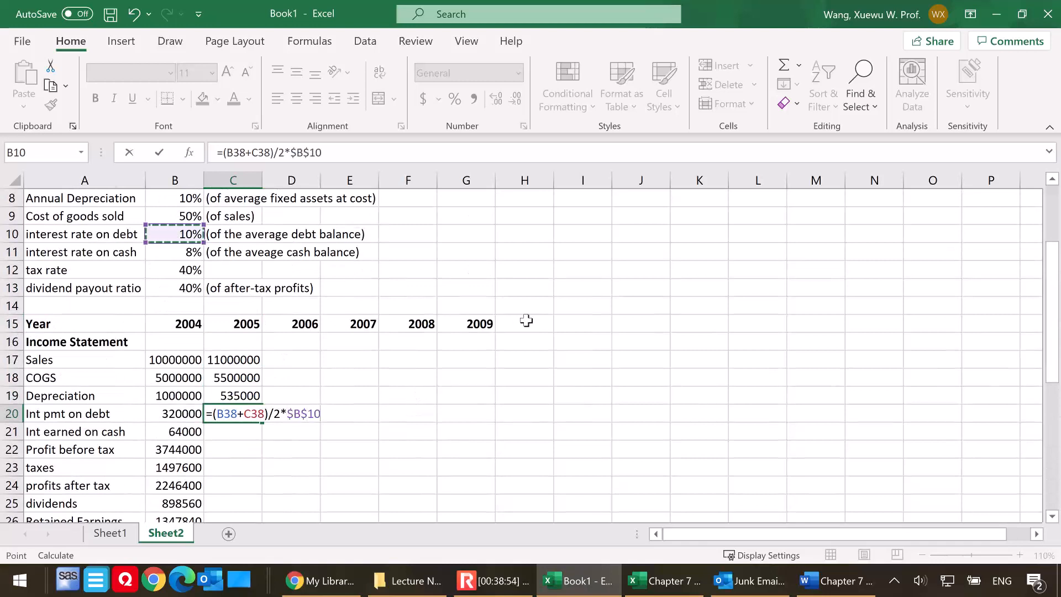
pyautogui.press('Return')
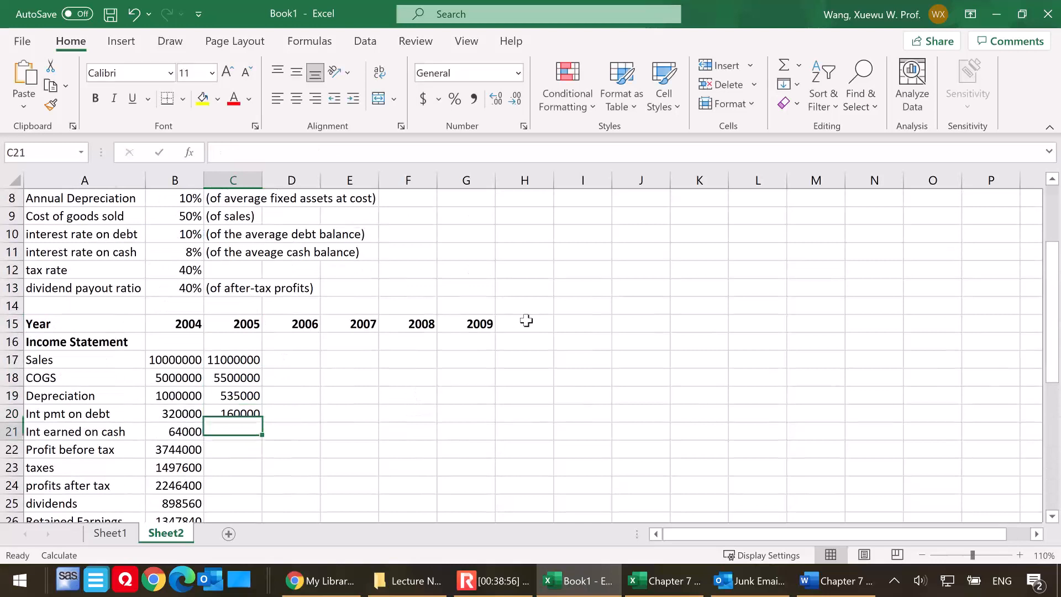
pyautogui.click(232, 410)
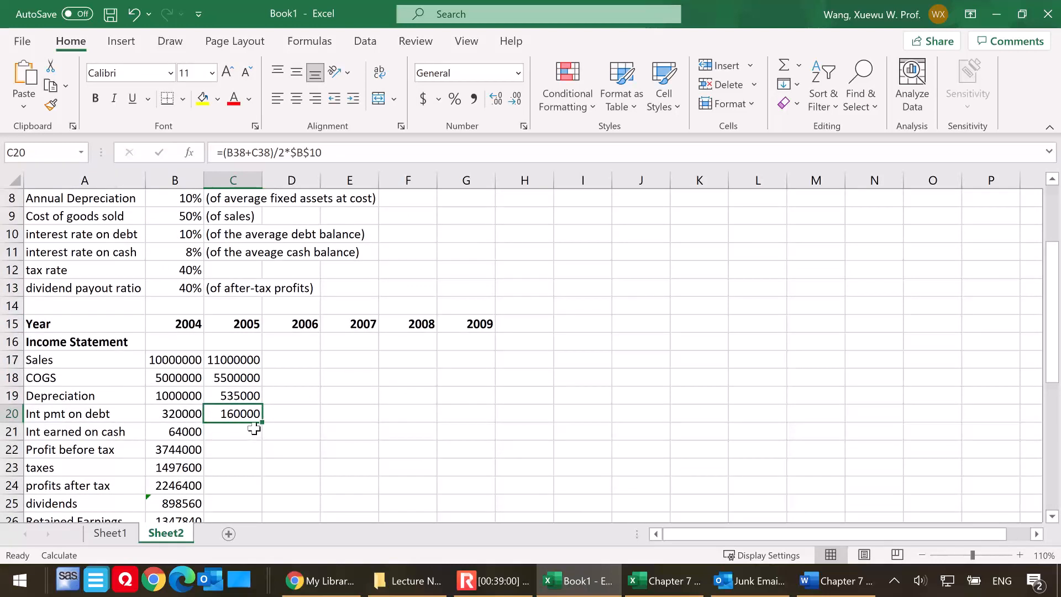
# Calculate the 2005 interest earned on cash in C21 from the average cash balance with =(B29+C29)/2*$B$11
pyautogui.click(249, 432)
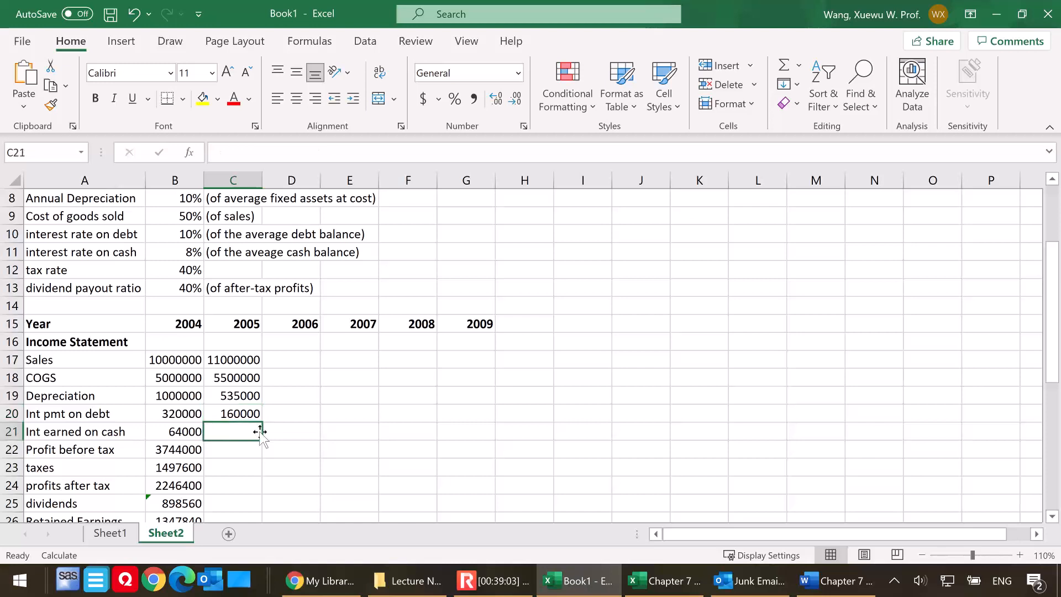
pyautogui.write('=')
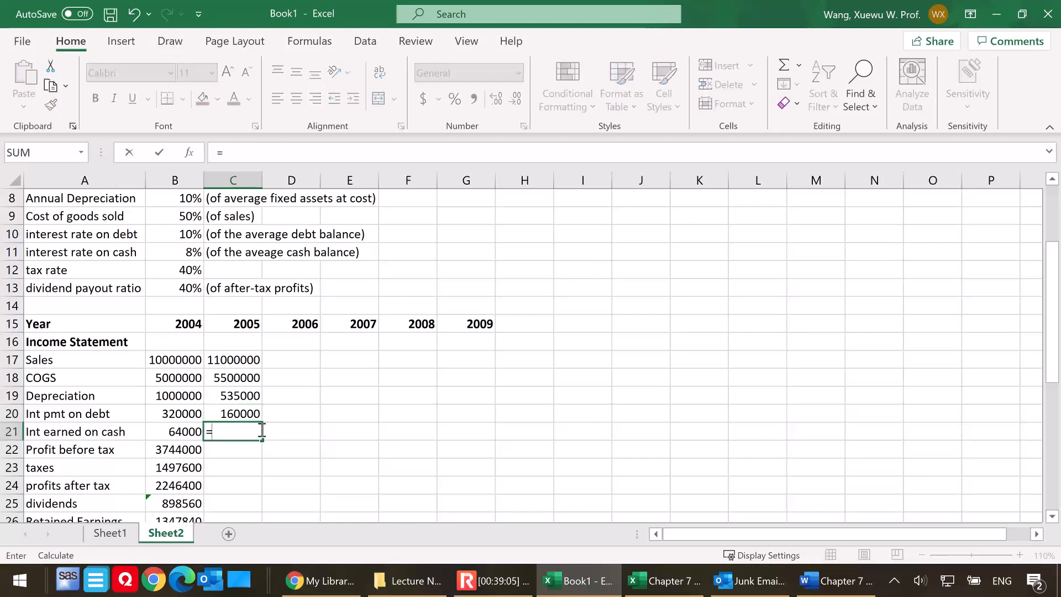
pyautogui.write('(')
pyautogui.scroll(-2, 263, 431)
pyautogui.scroll(-2, 263, 431)
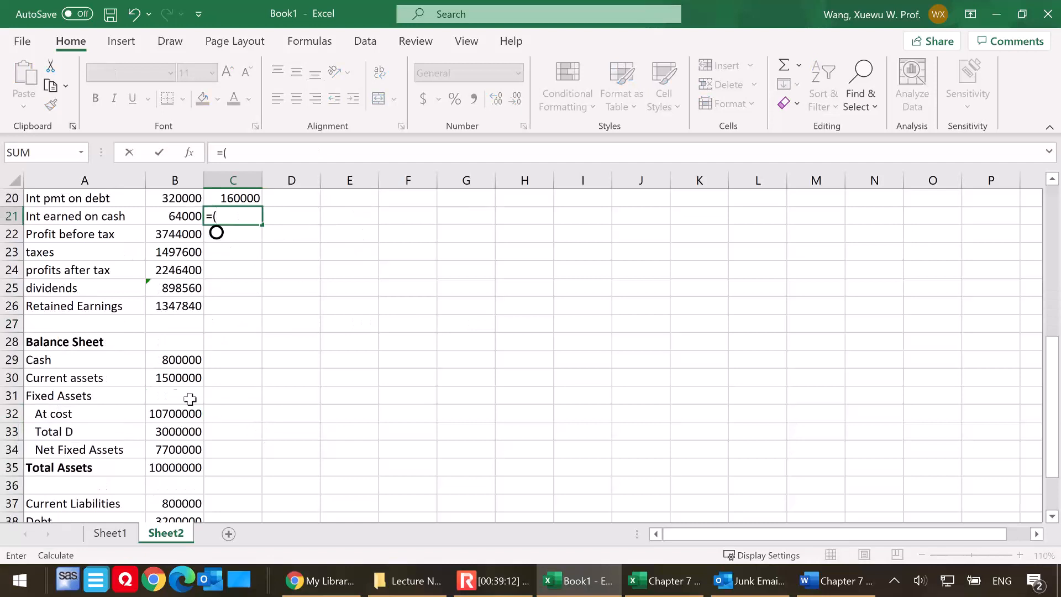
pyautogui.click(174, 362)
pyautogui.write('+')
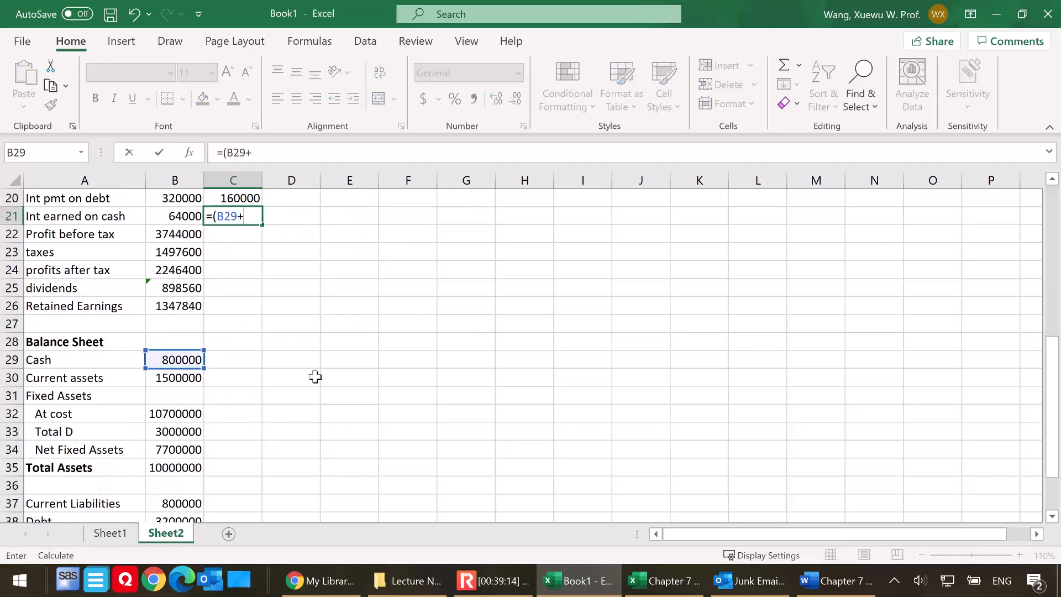
pyautogui.click(239, 360)
pyautogui.write(')/2')
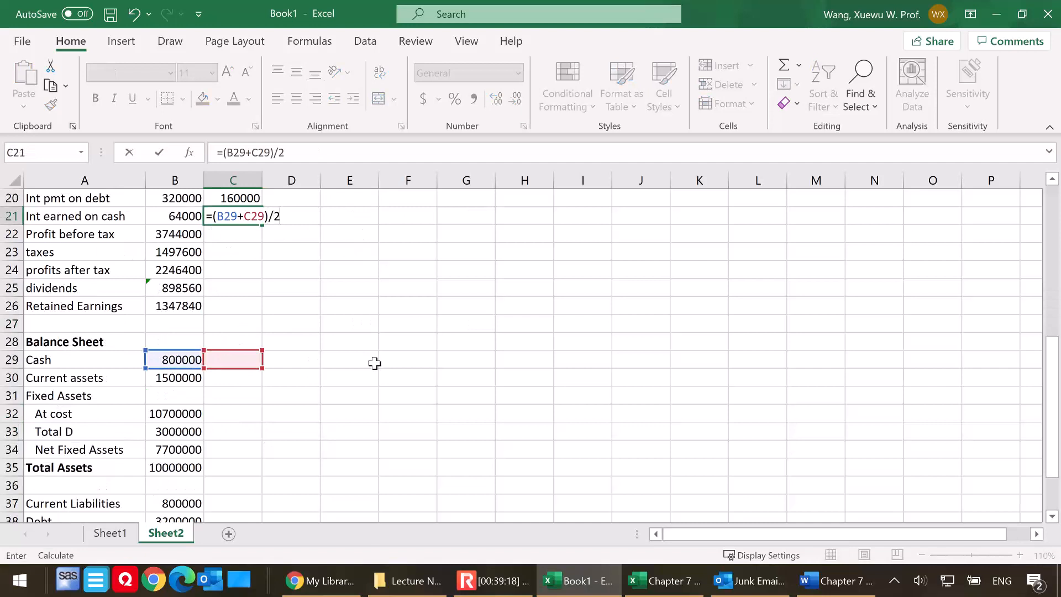
pyautogui.scroll(1, 409, 384)
pyautogui.scroll(2, 412, 384)
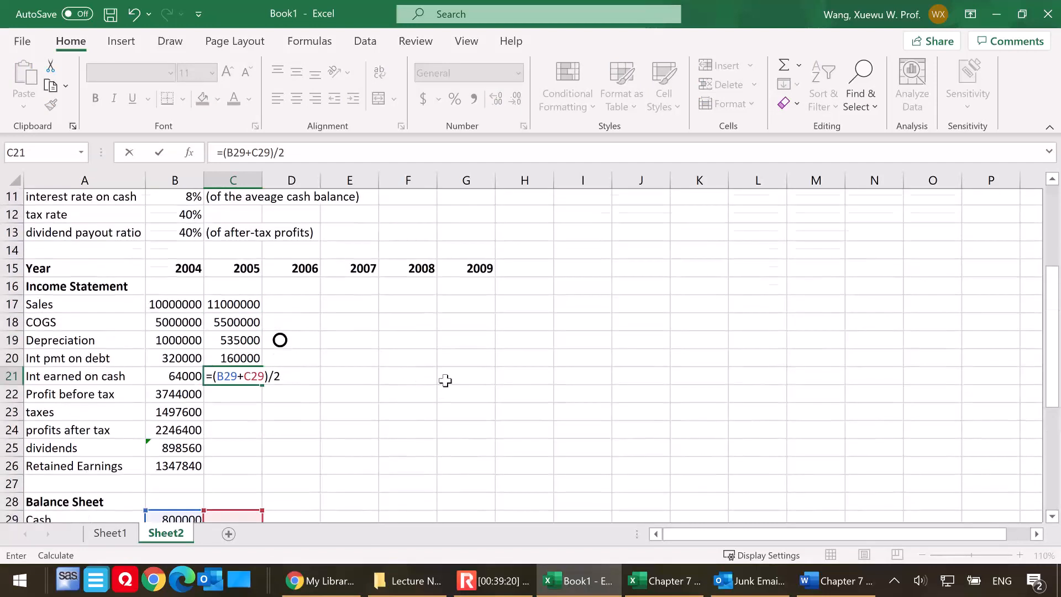
pyautogui.write('*')
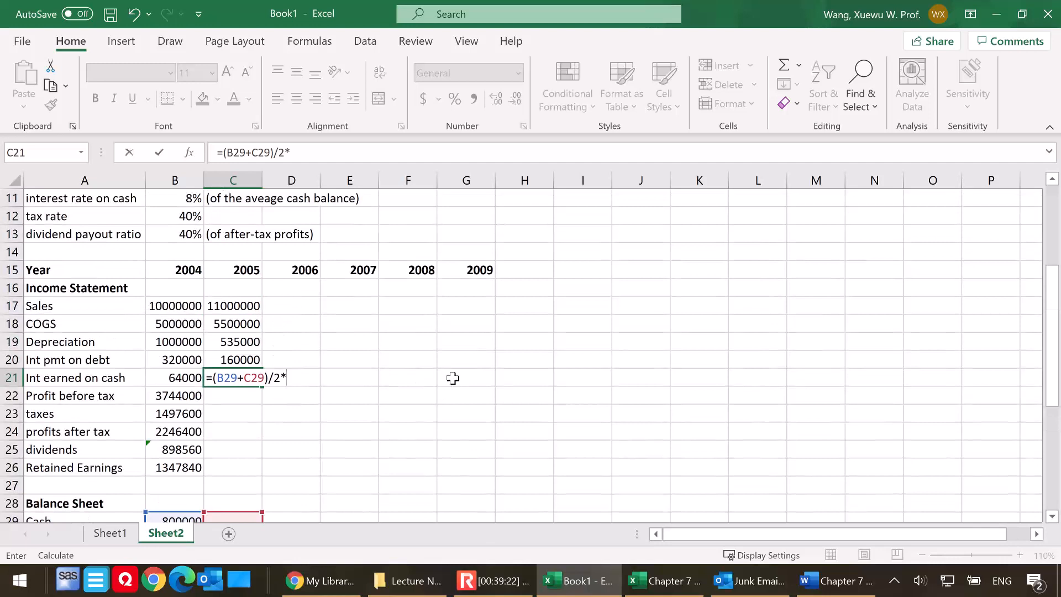
pyautogui.scroll(1, 440, 391)
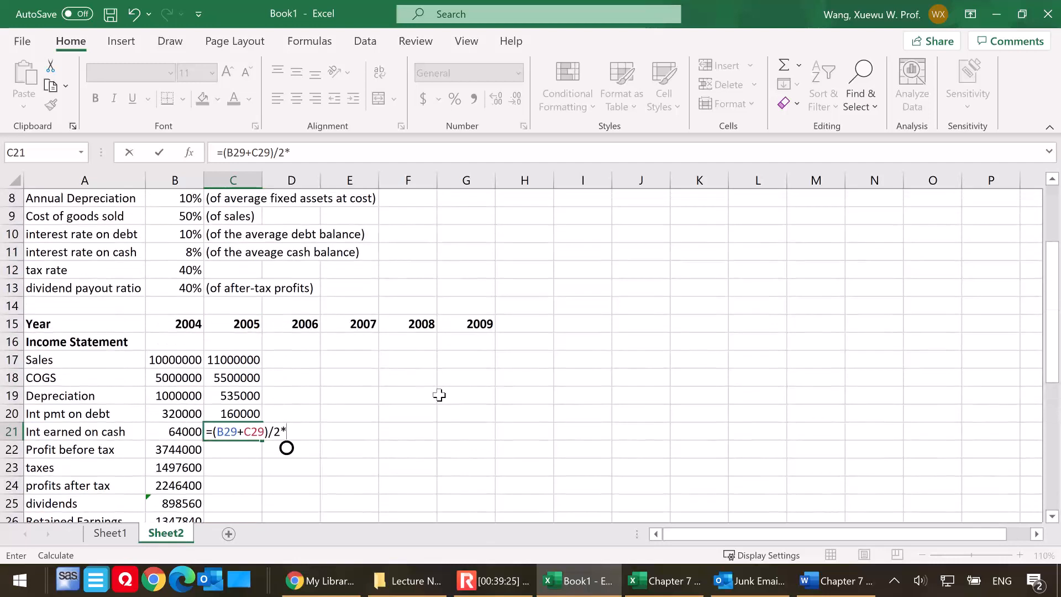
pyautogui.click(193, 254)
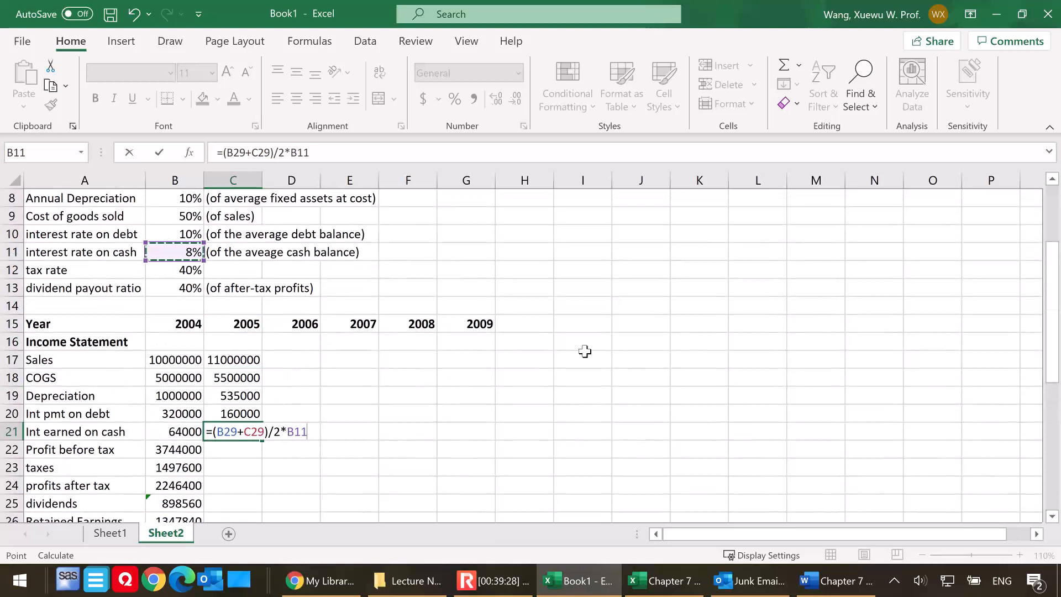
pyautogui.press('F4')
pyautogui.press('Return')
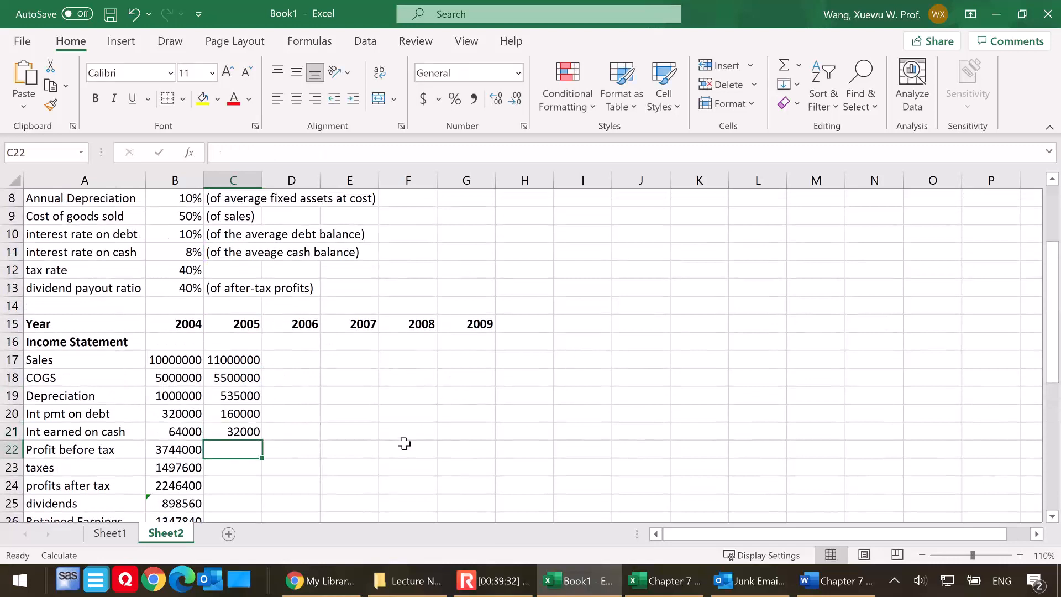
pyautogui.click(236, 430)
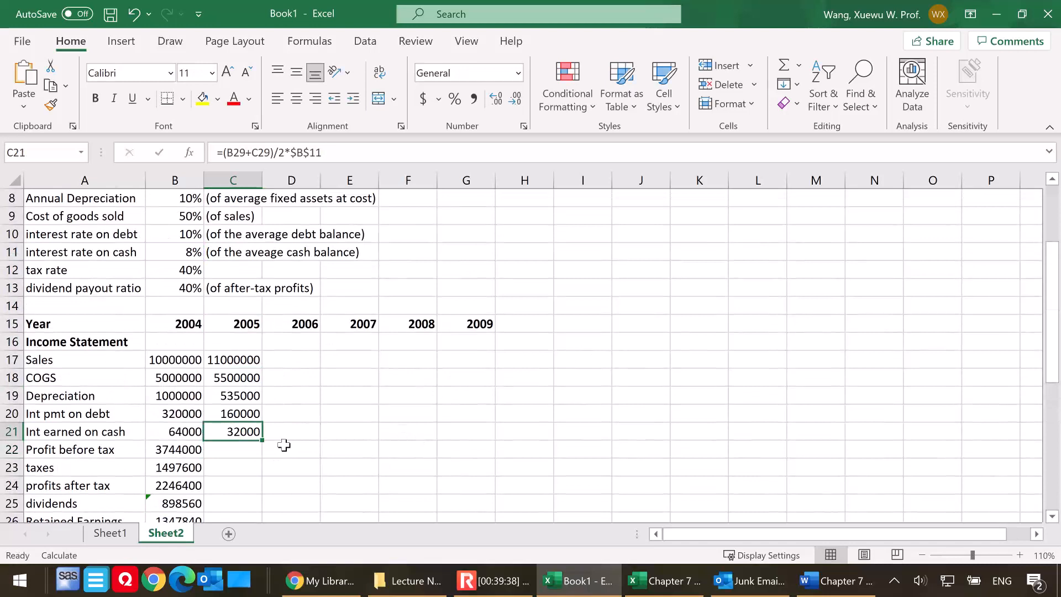
# Copy the 2004 profit before tax formula from B22 into C22, giving =C17-C18-C19-C20+C21
pyautogui.click(236, 451)
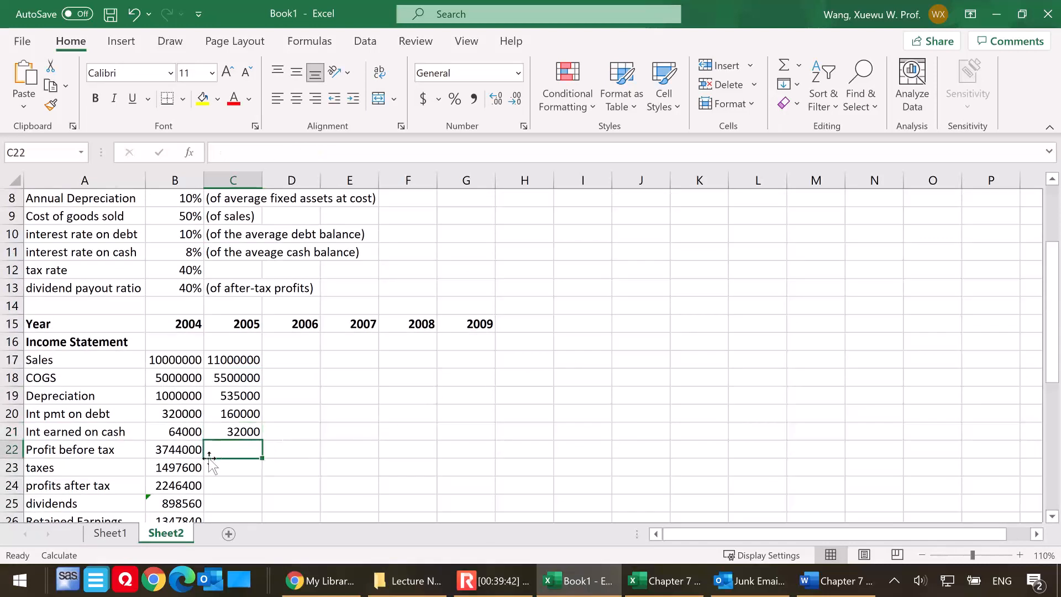
pyautogui.doubleClick(174, 451)
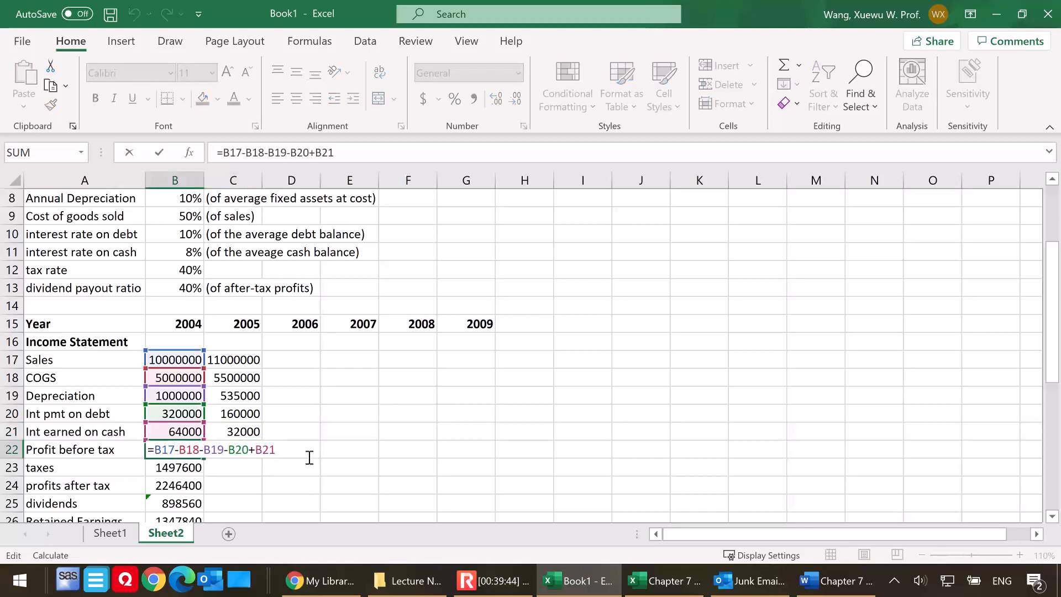
pyautogui.press('Escape')
pyautogui.moveTo(204, 459); pyautogui.dragTo(240, 459)
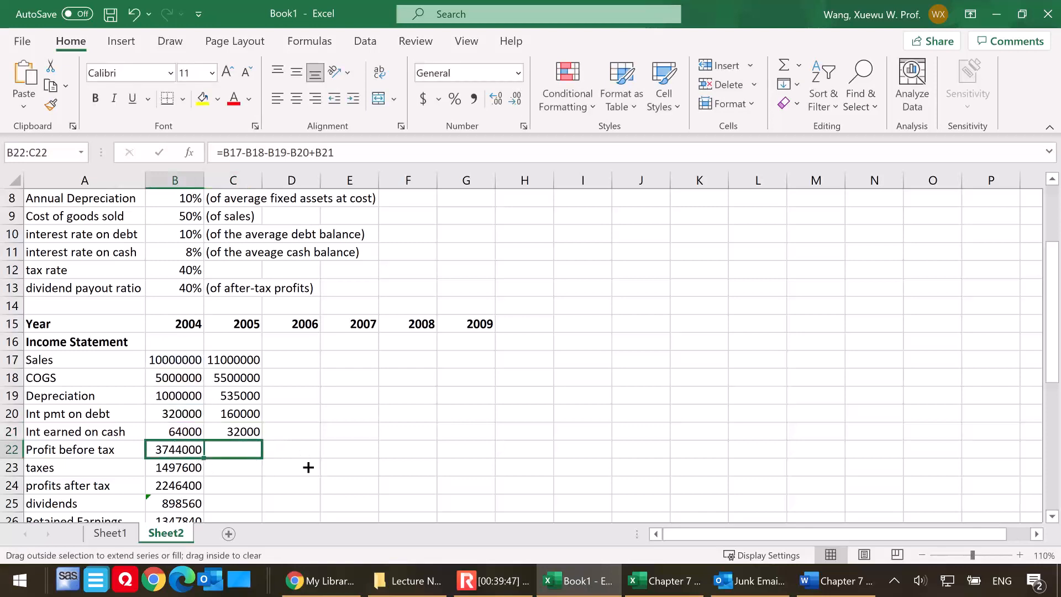
pyautogui.doubleClick(242, 450)
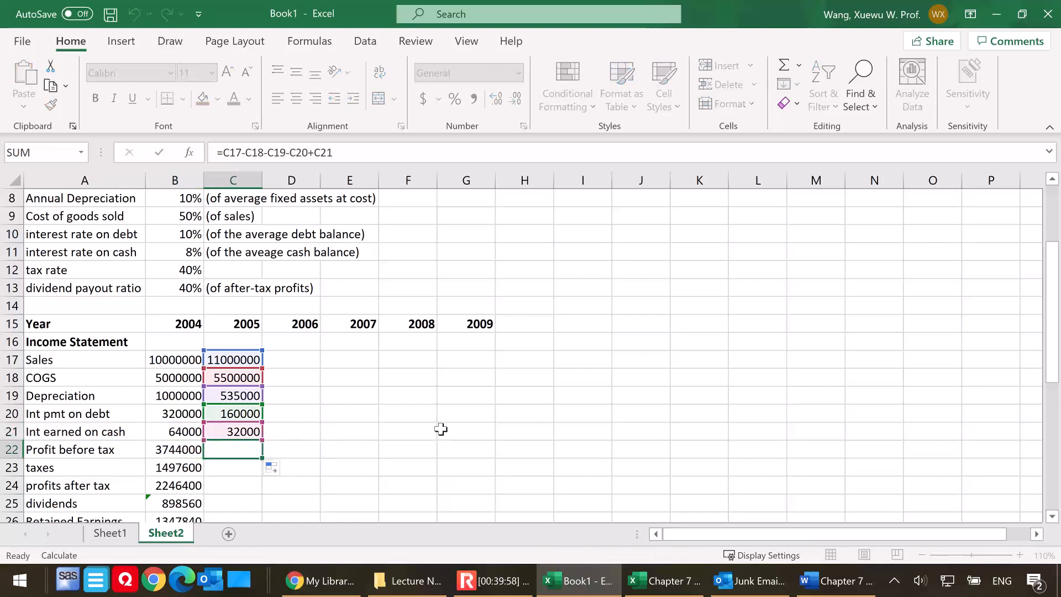
pyautogui.hotkey('ctrl', 'Return')
# Check the 2004 taxes formula in B23 and copy it into C23 as =C22*$B$12
pyautogui.scroll(-1, 301, 375)
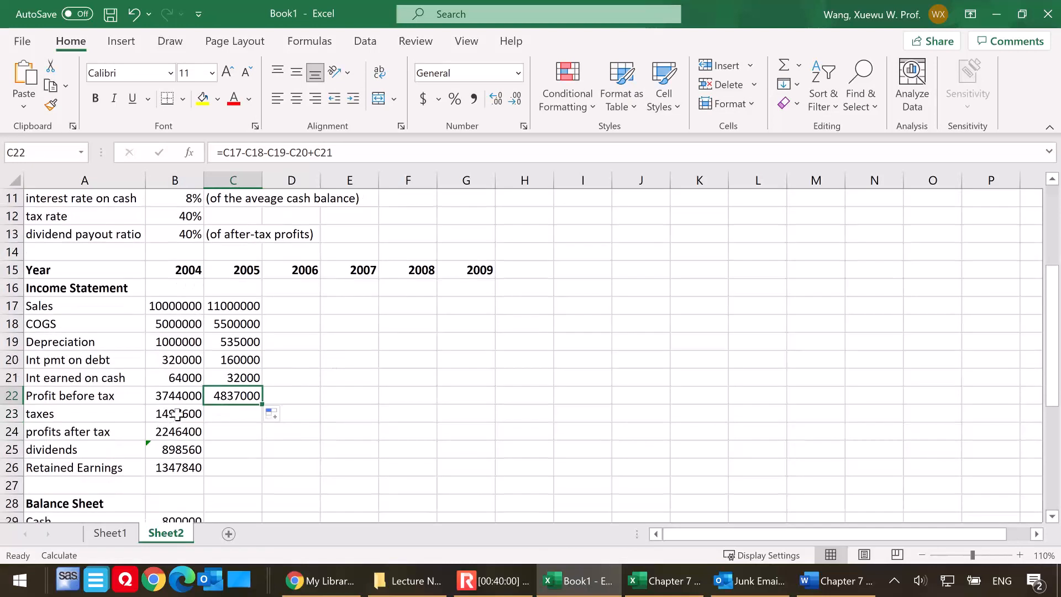
pyautogui.doubleClick(177, 413)
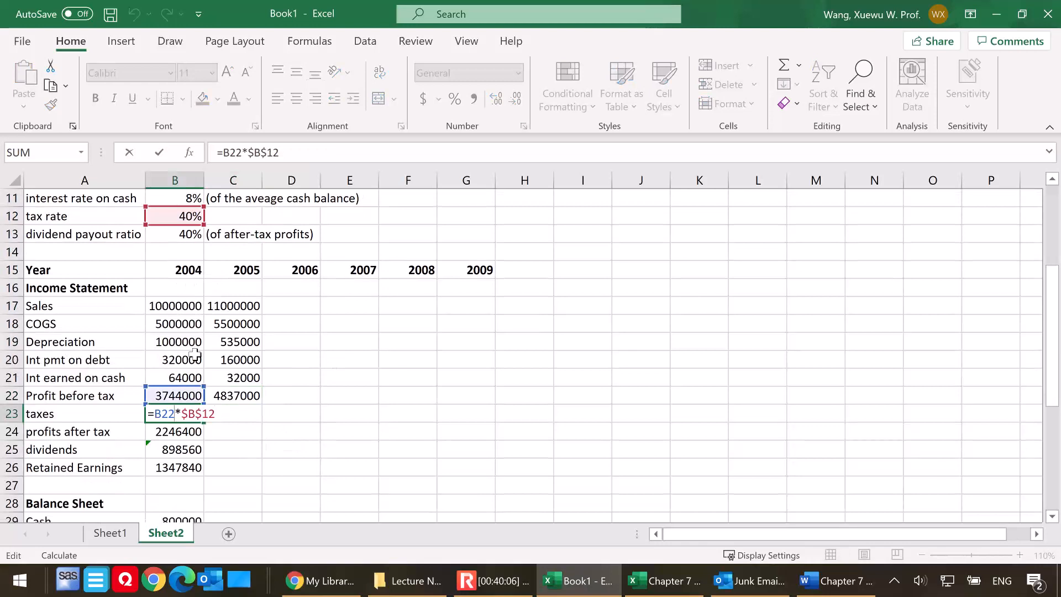
pyautogui.press('Escape')
pyautogui.moveTo(203, 423); pyautogui.dragTo(229, 446)
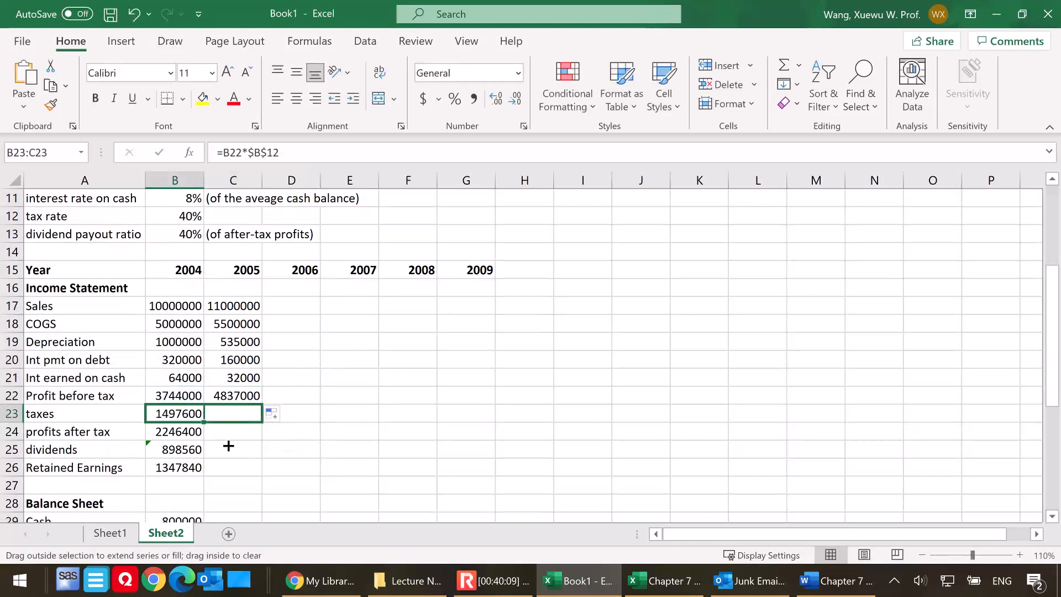
pyautogui.click(244, 414)
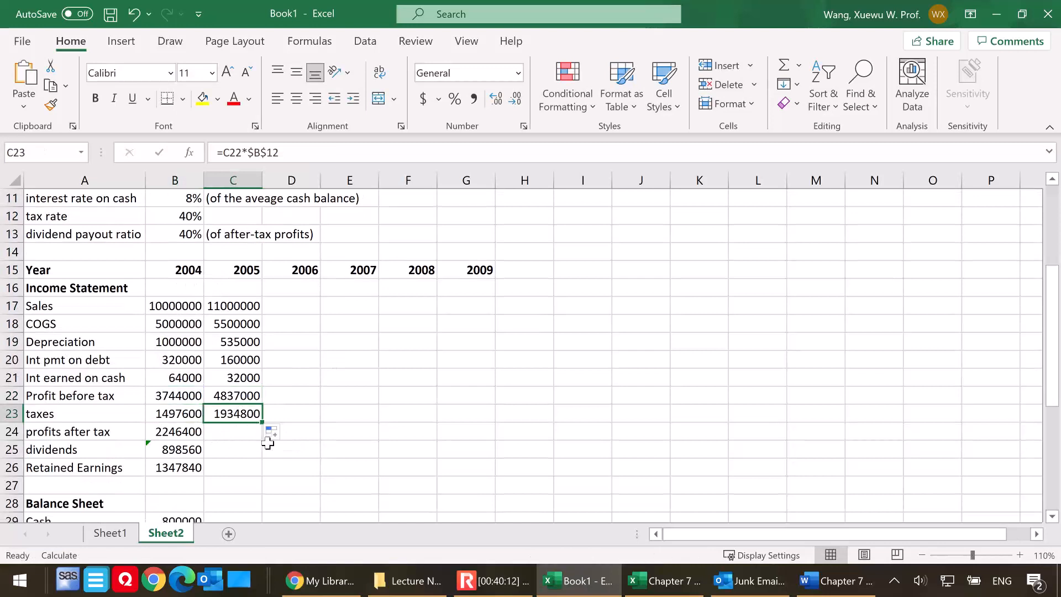
# Check the 2004 profits after tax, dividends and retained earnings formulas in B24:B26 and copy them into C24:C26 for 2005
pyautogui.click(190, 431)
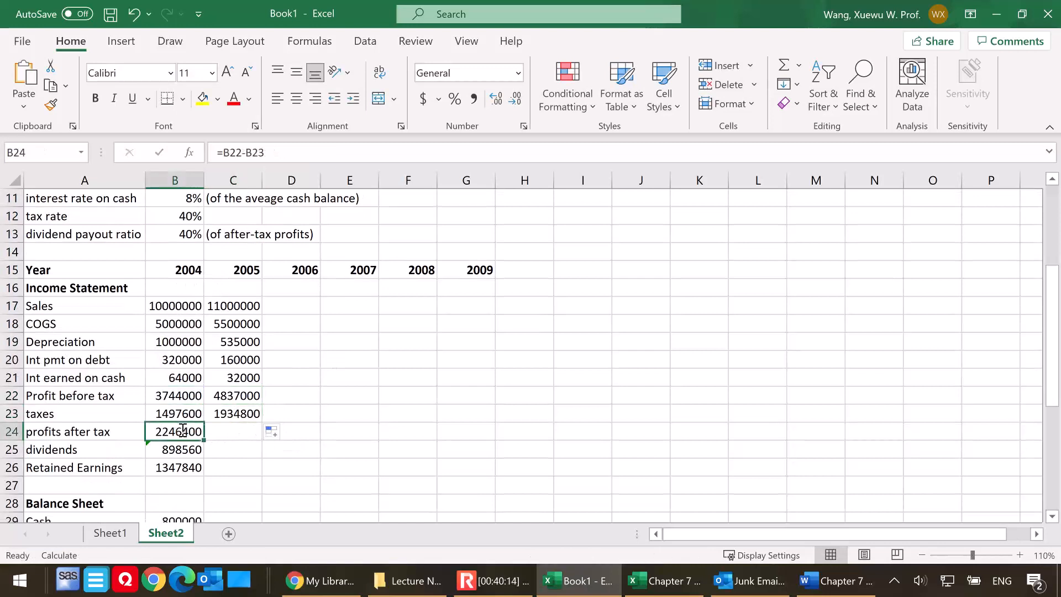
pyautogui.press('F2')
pyautogui.press('Escape')
pyautogui.doubleClick(201, 450)
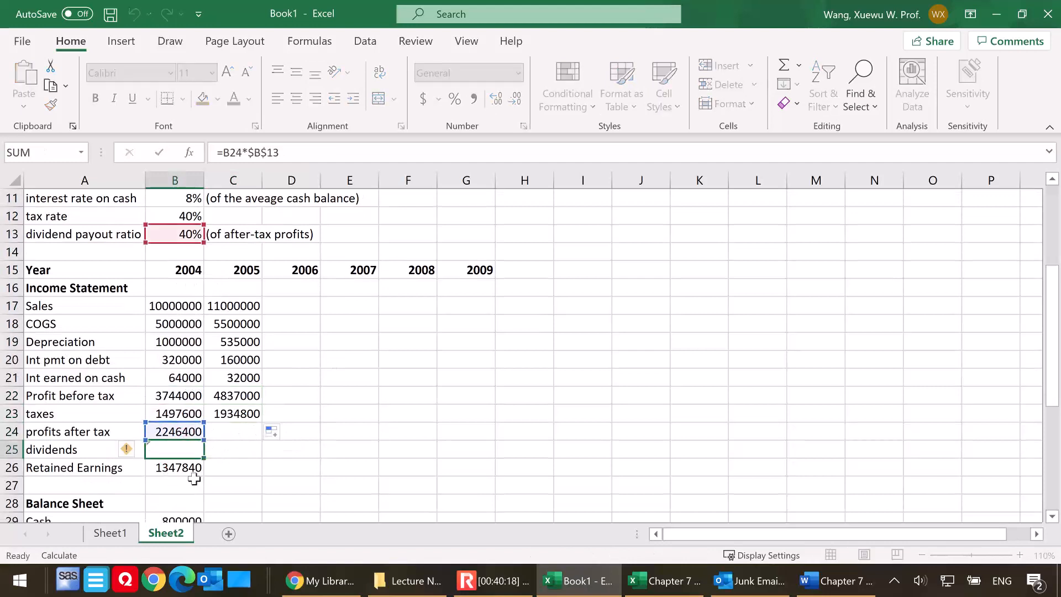
pyautogui.press('Escape')
pyautogui.doubleClick(174, 469)
pyautogui.press('Escape')
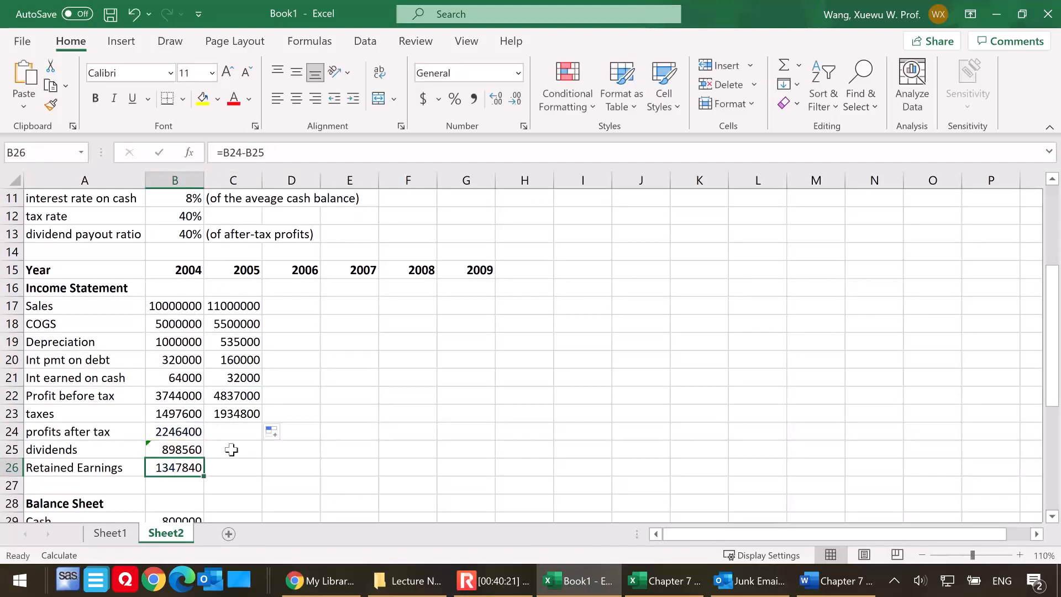
pyautogui.moveTo(190, 433); pyautogui.dragTo(312, 476)
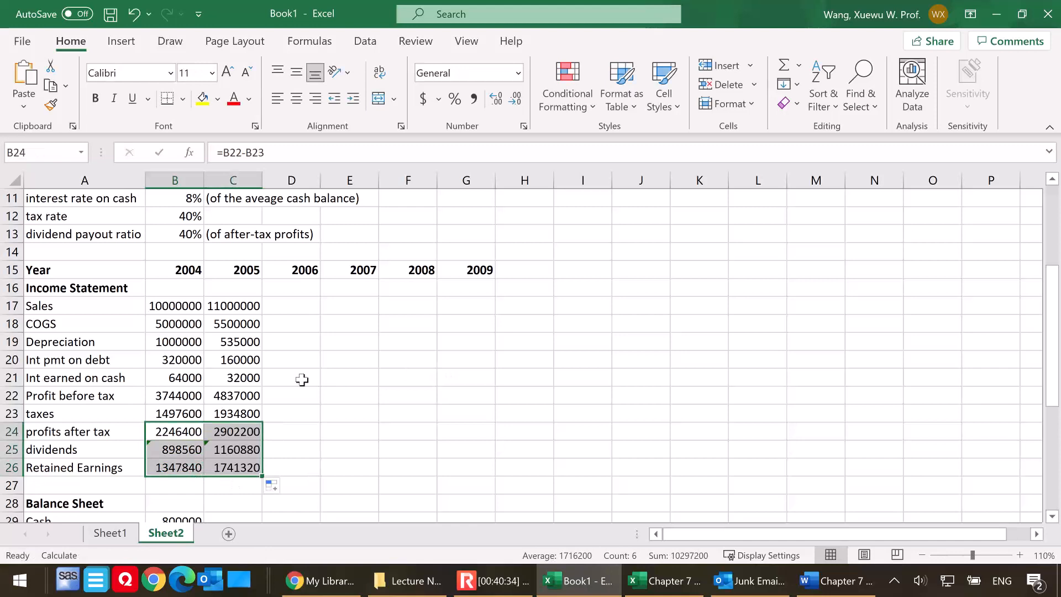
# Examine the financial policy assumption for cash in K6 and how it applies to the 2005 Cash cell C29
pyautogui.scroll(-2, 326, 393)
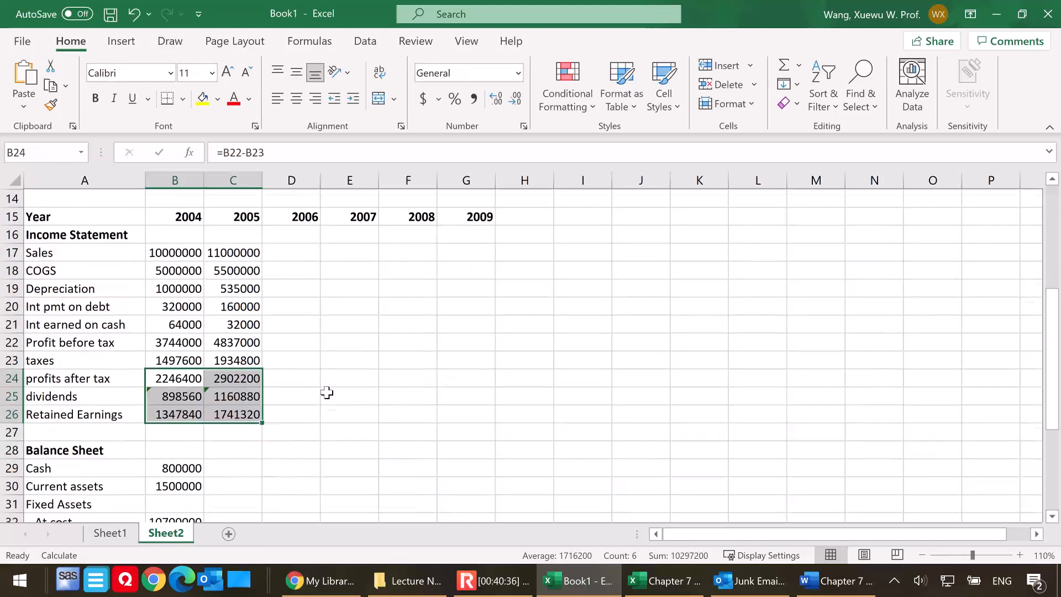
pyautogui.click(236, 412)
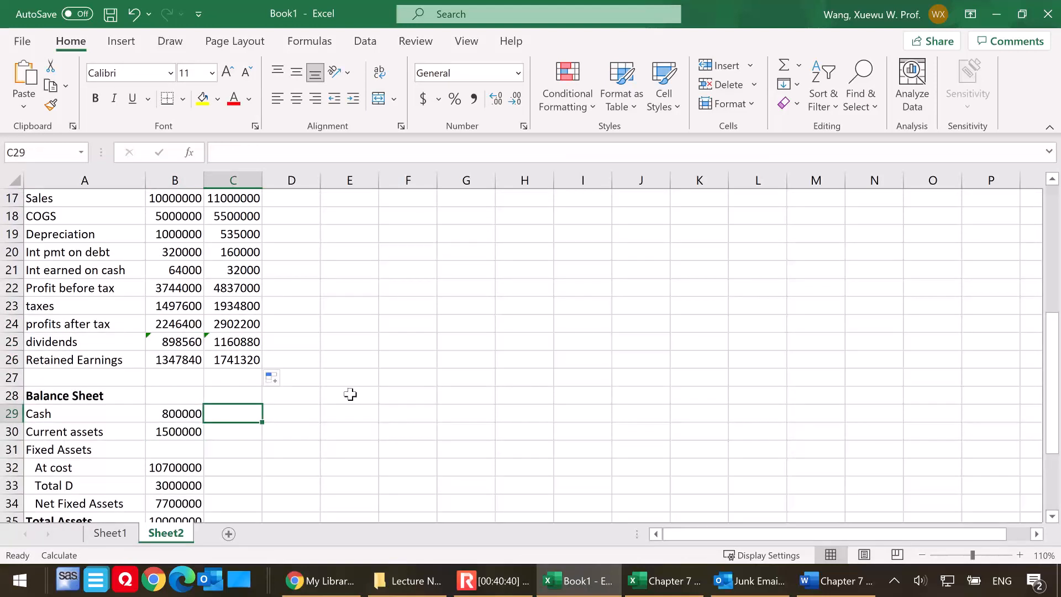
pyautogui.scroll(2, 354, 396)
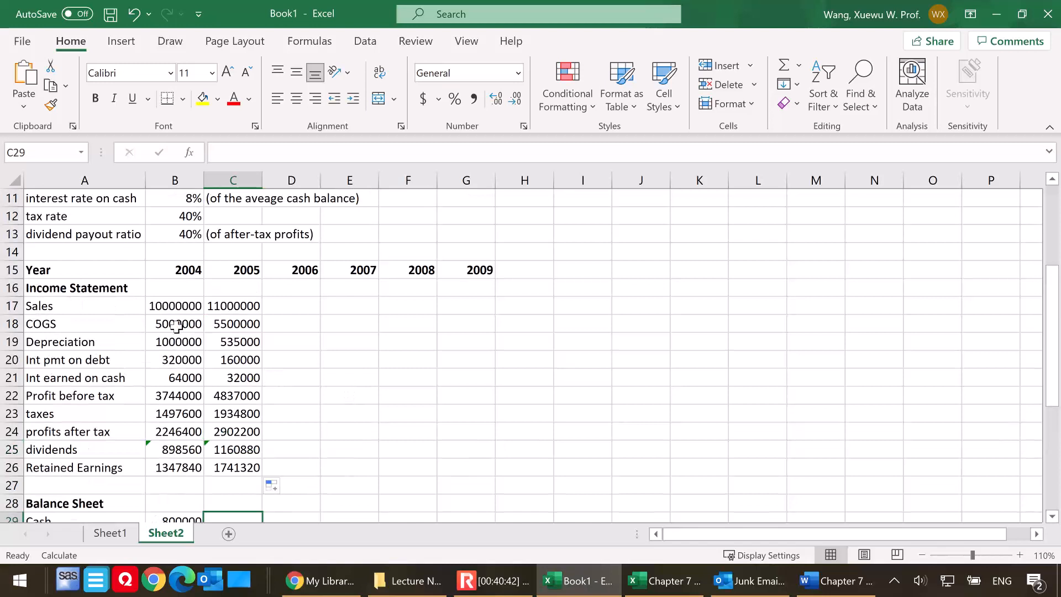
pyautogui.scroll(-2, 319, 385)
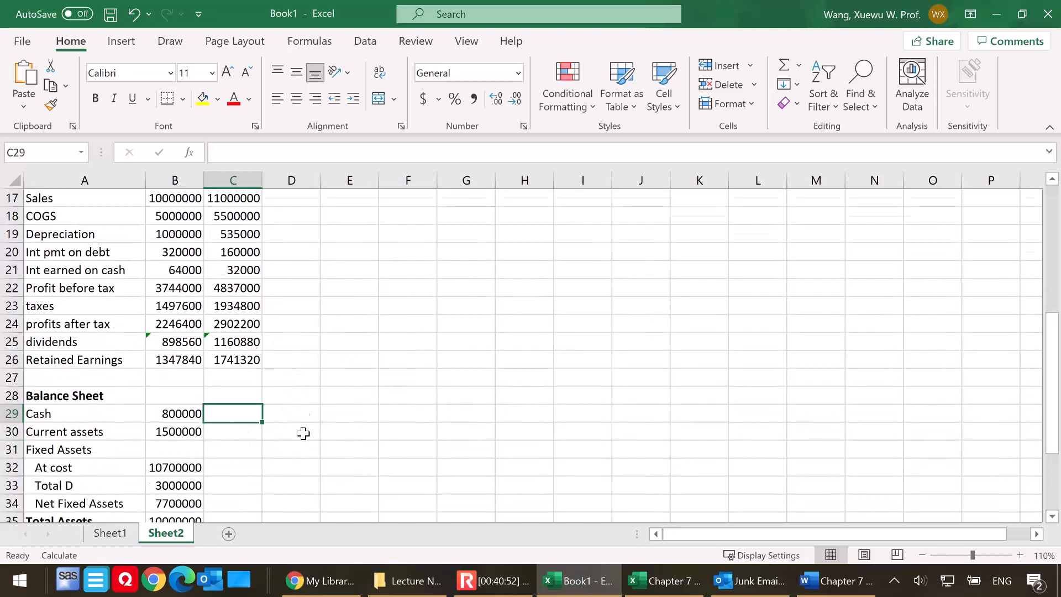
pyautogui.scroll(5, 303, 433)
pyautogui.click(691, 287)
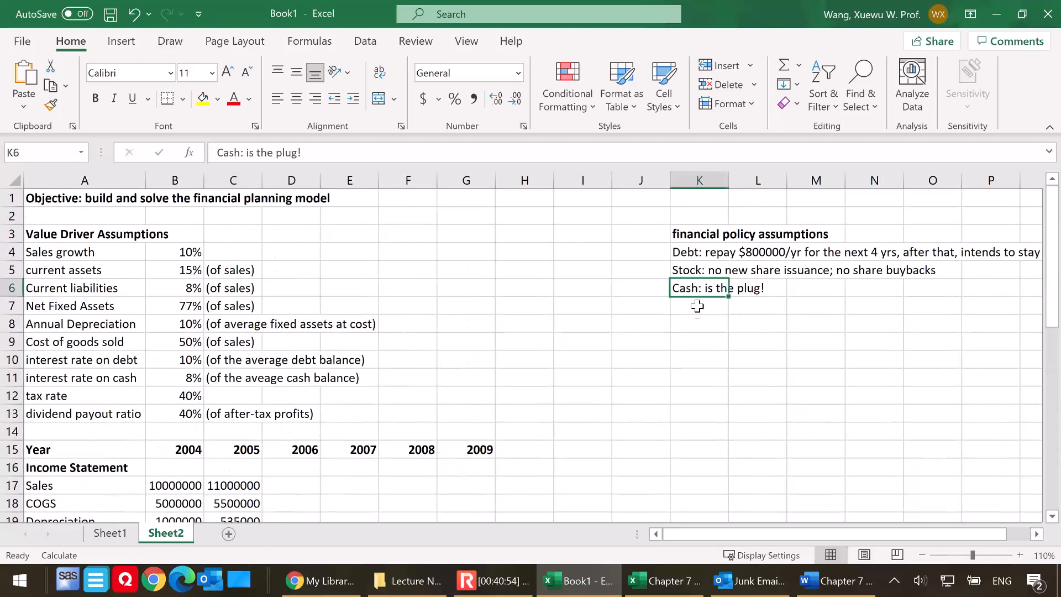
pyautogui.click(701, 310)
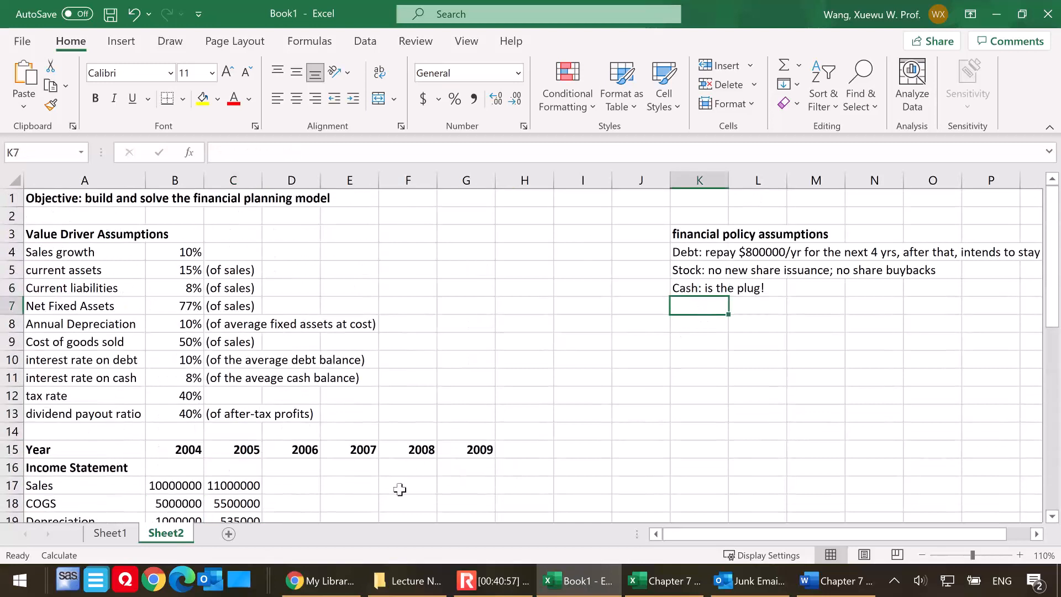
pyautogui.scroll(-2, 476, 445)
pyautogui.scroll(-3, 471, 425)
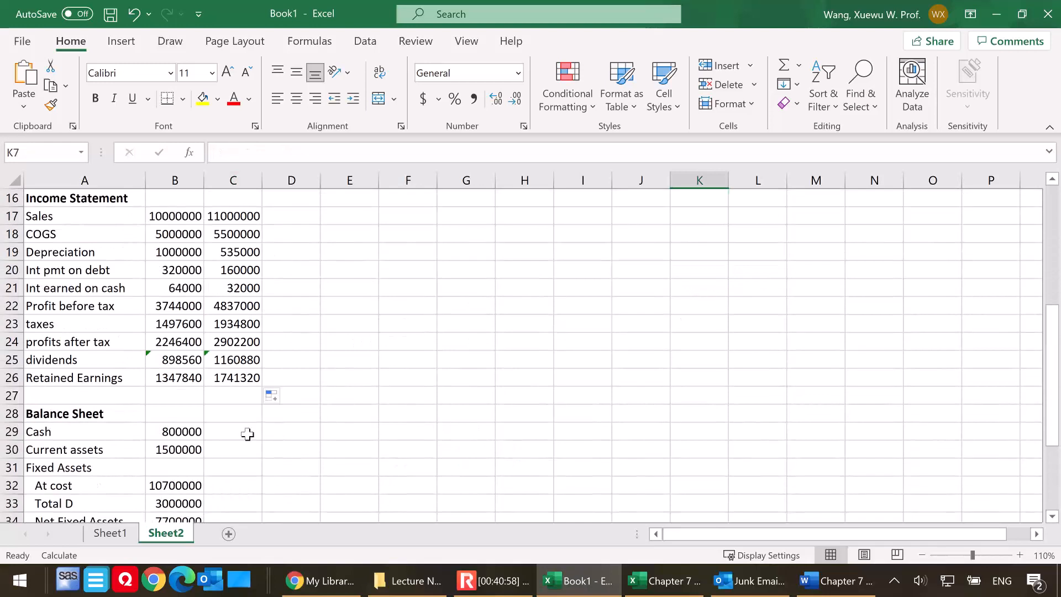
pyautogui.click(238, 433)
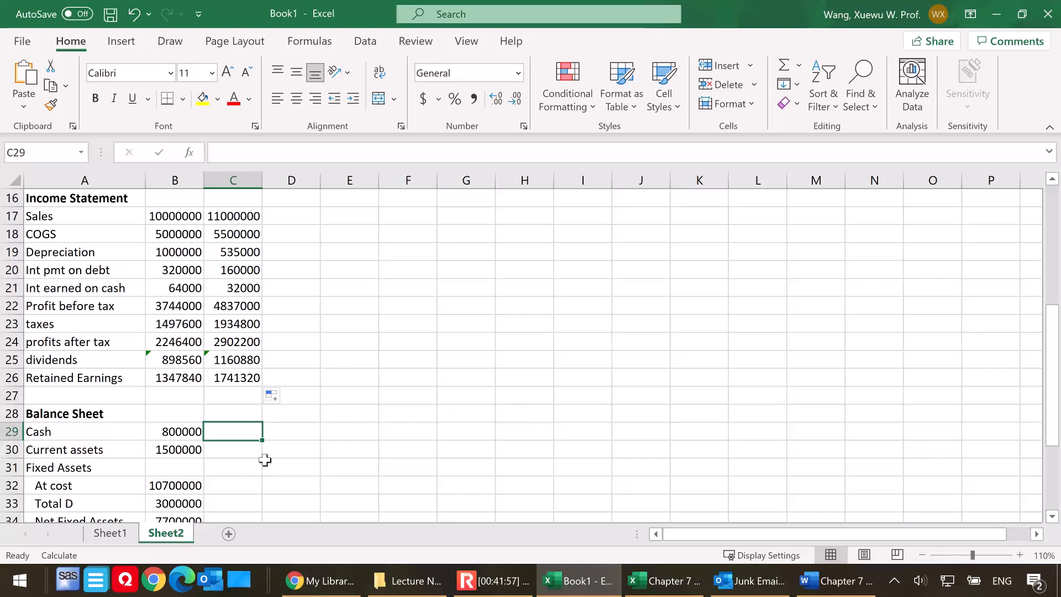
# Begin the formula for 2005 current assets in C30
pyautogui.click(229, 454)
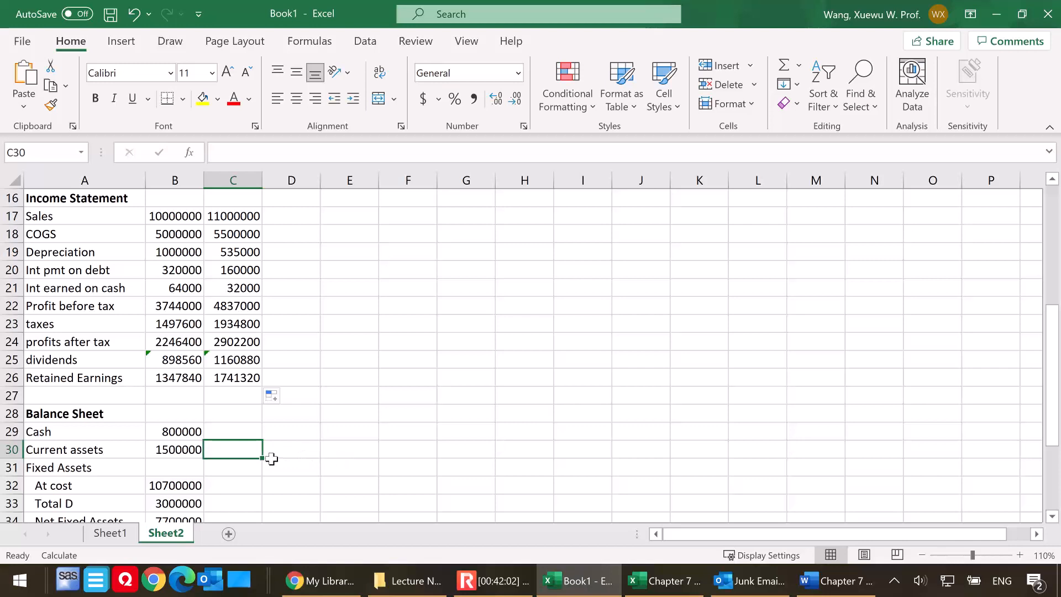
pyautogui.write('=')
pyautogui.scroll(2, 251, 462)
pyautogui.scroll(2, 252, 462)
pyautogui.click(172, 217)
pyautogui.scroll(-3, 448, 424)
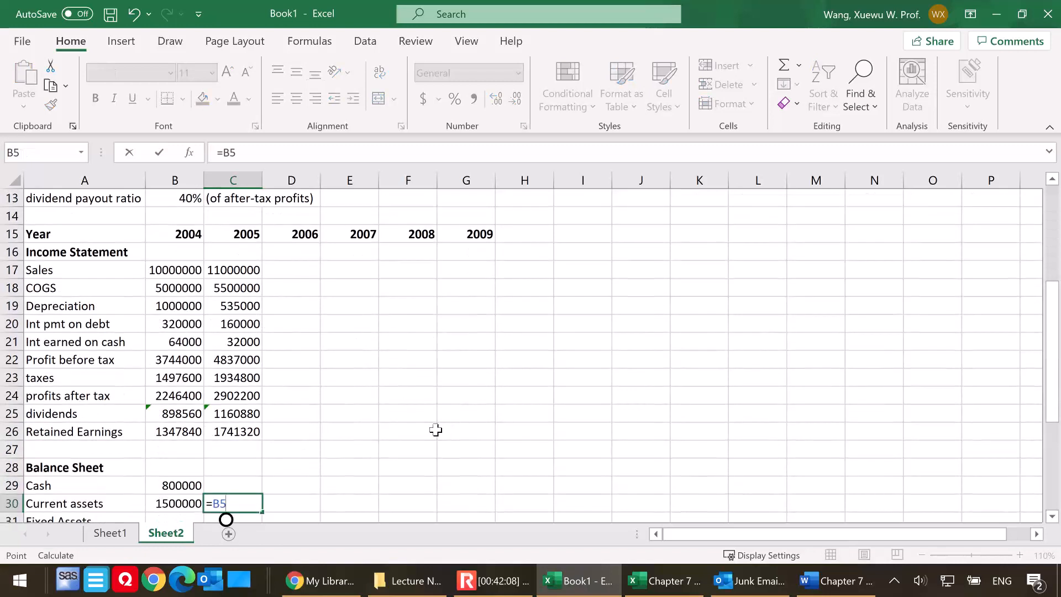
pyautogui.press('BackSpace')
pyautogui.press('BackSpace')
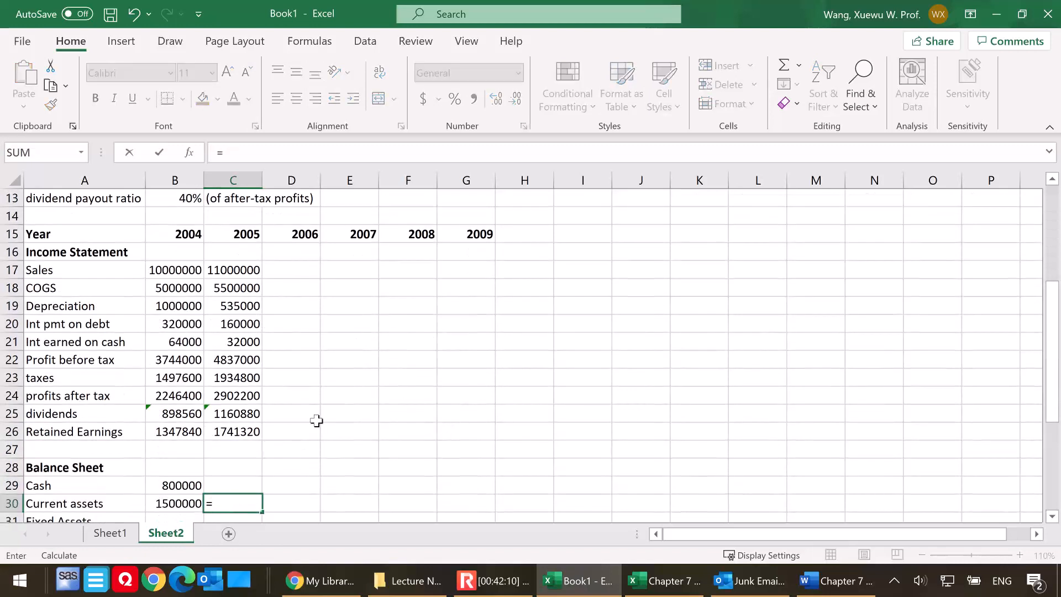
# Complete the 2005 Current assets formula in C30 as 2005 sales times the current assets percentage, =C17*$B$5
pyautogui.click(240, 273)
pyautogui.write('*')
pyautogui.scroll(4, 450, 386)
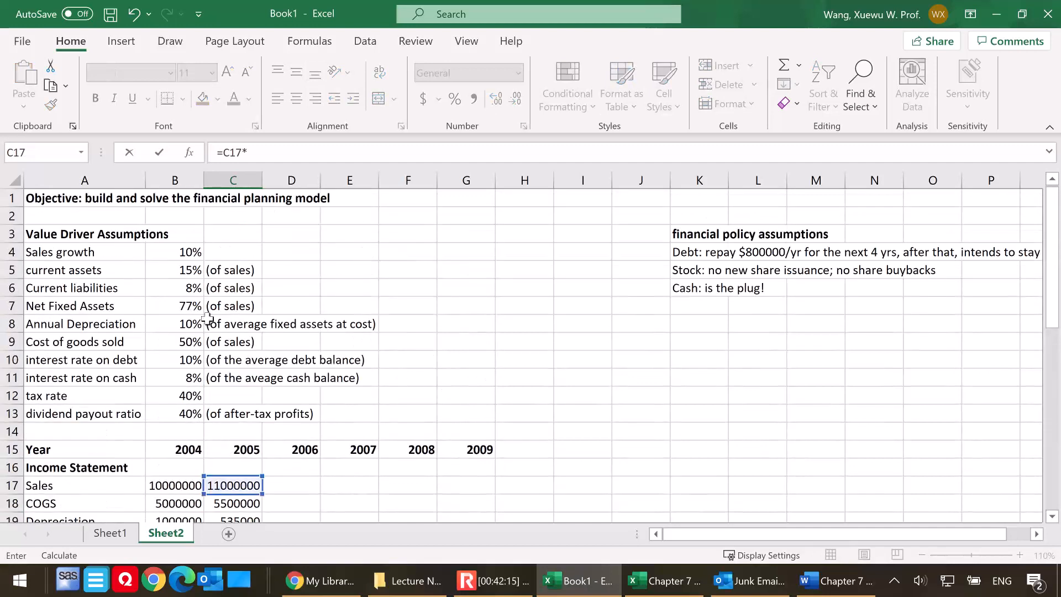
pyautogui.click(185, 271)
pyautogui.scroll(-2, 576, 402)
pyautogui.scroll(-2, 575, 402)
pyautogui.scroll(-1, 566, 394)
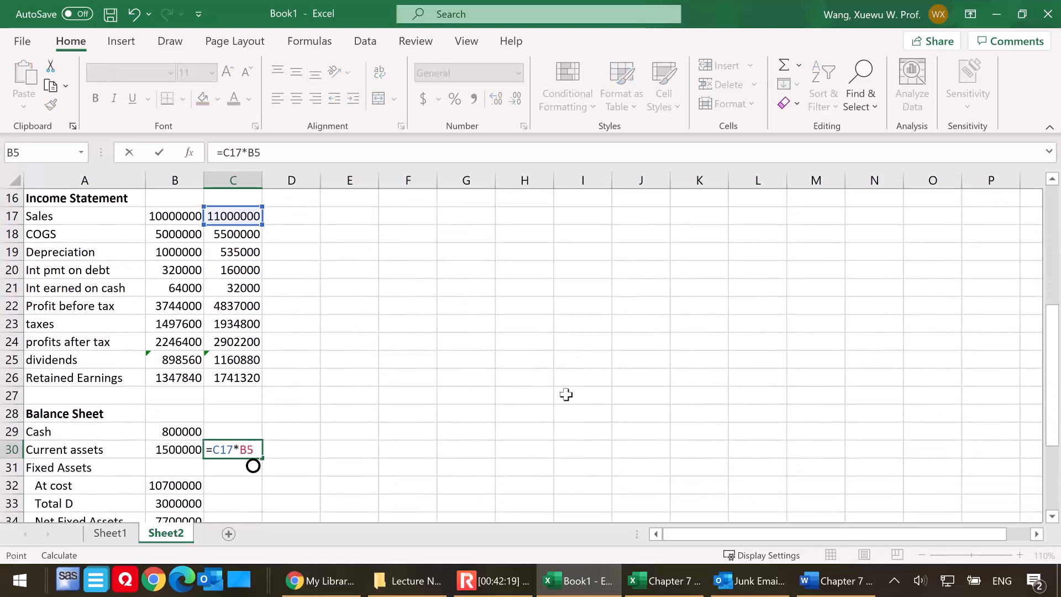
pyautogui.press('F4')
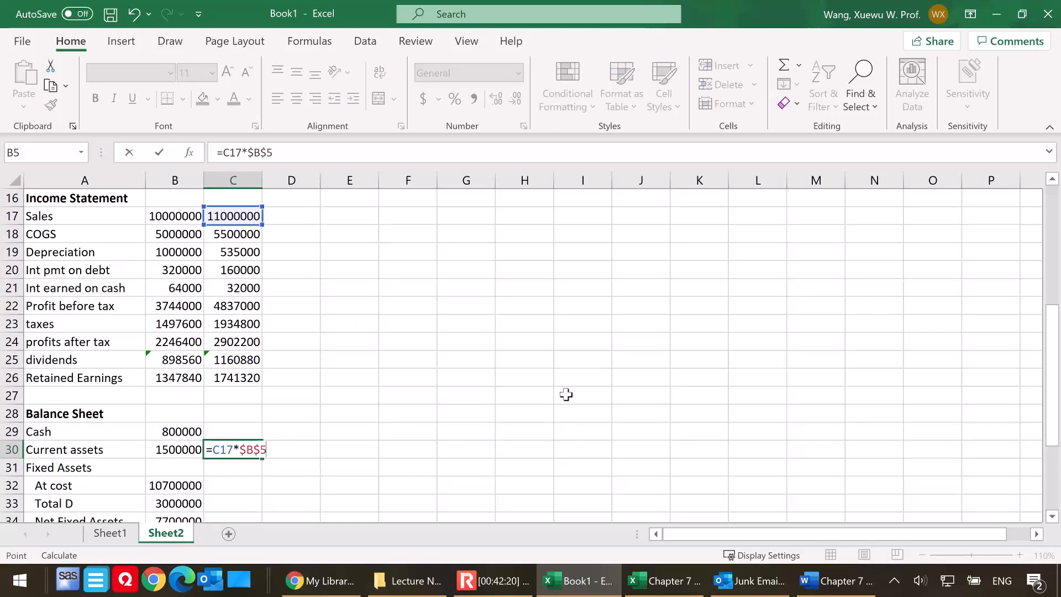
pyautogui.press('Return')
# Calculate 2005 Total D in C33 as the 2004 total plus 2005 depreciation, =B33+C19
pyautogui.click(257, 489)
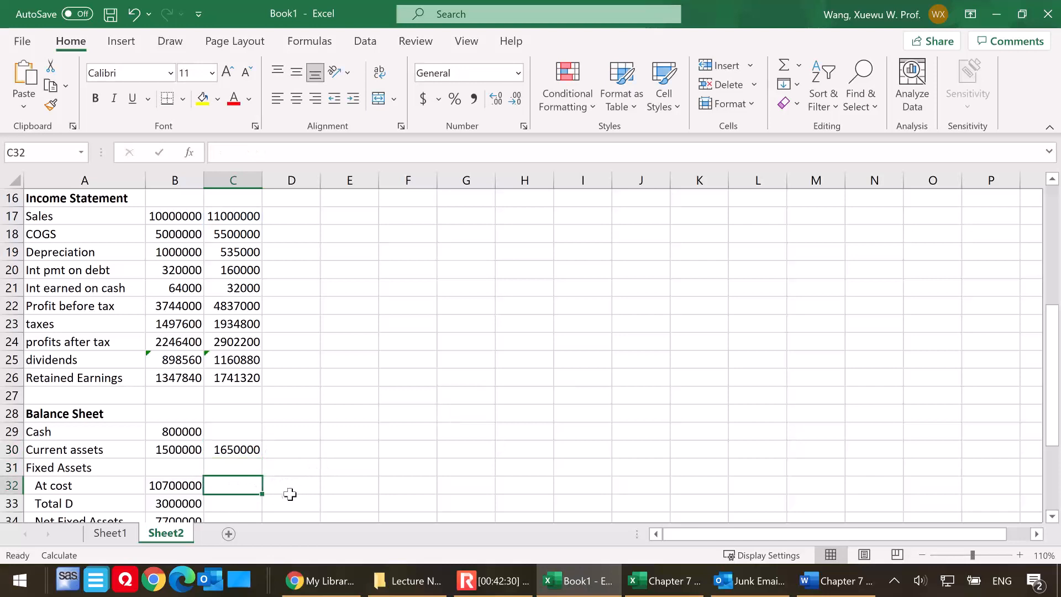
pyautogui.click(232, 505)
pyautogui.click(242, 490)
pyautogui.scroll(-1, 254, 484)
pyautogui.click(237, 453)
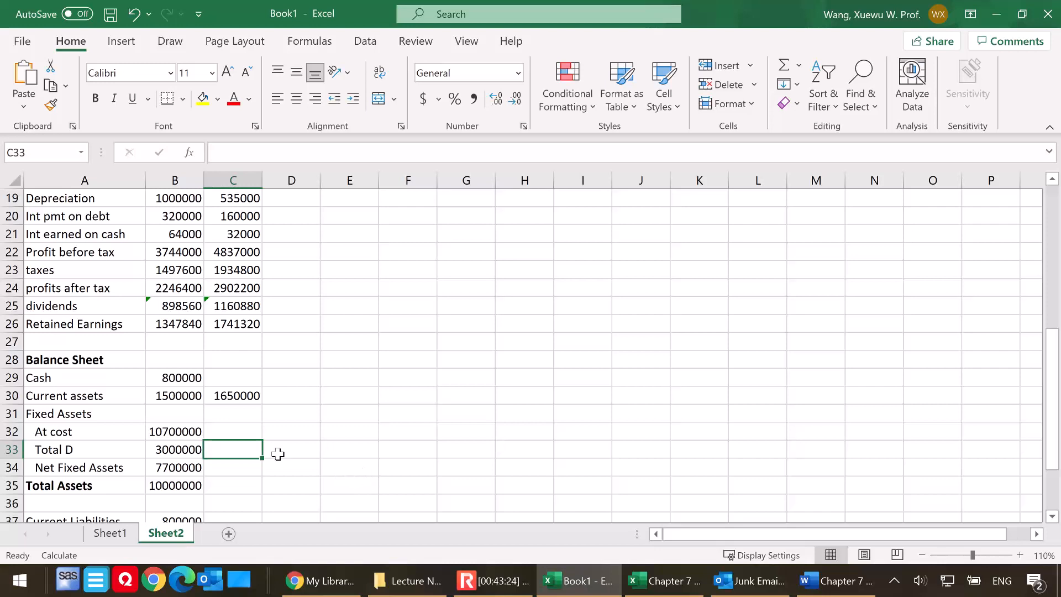
pyautogui.write('=')
pyautogui.click(187, 450)
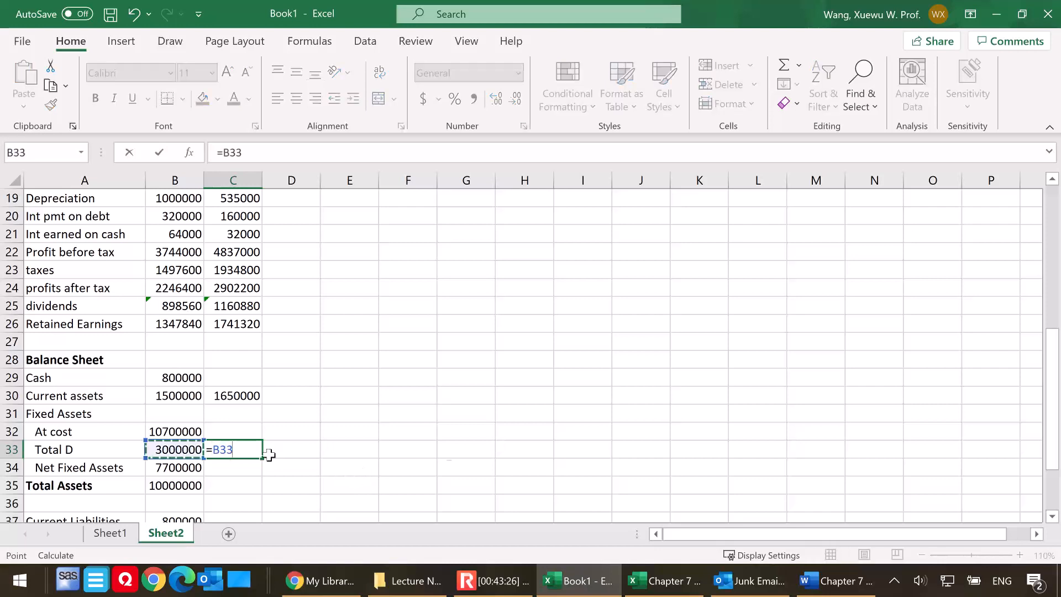
pyautogui.write('+')
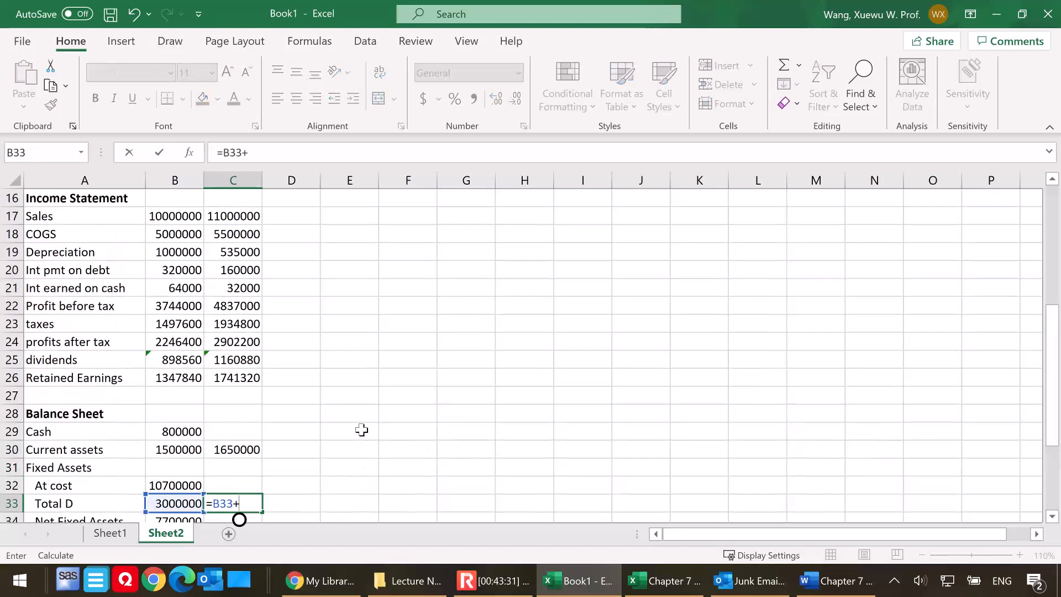
pyautogui.scroll(1, 346, 431)
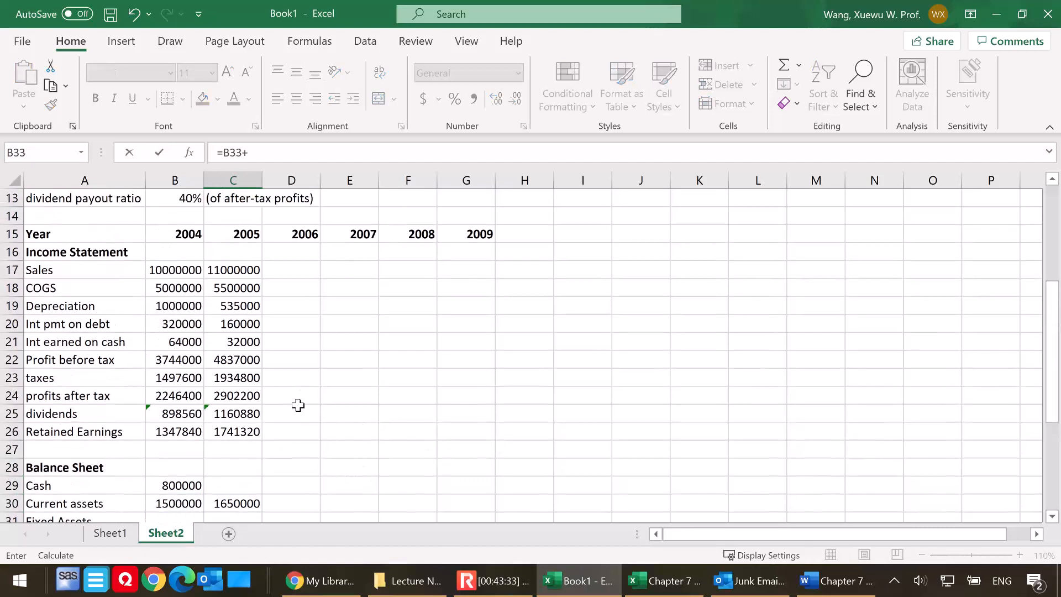
pyautogui.scroll(2, 293, 413)
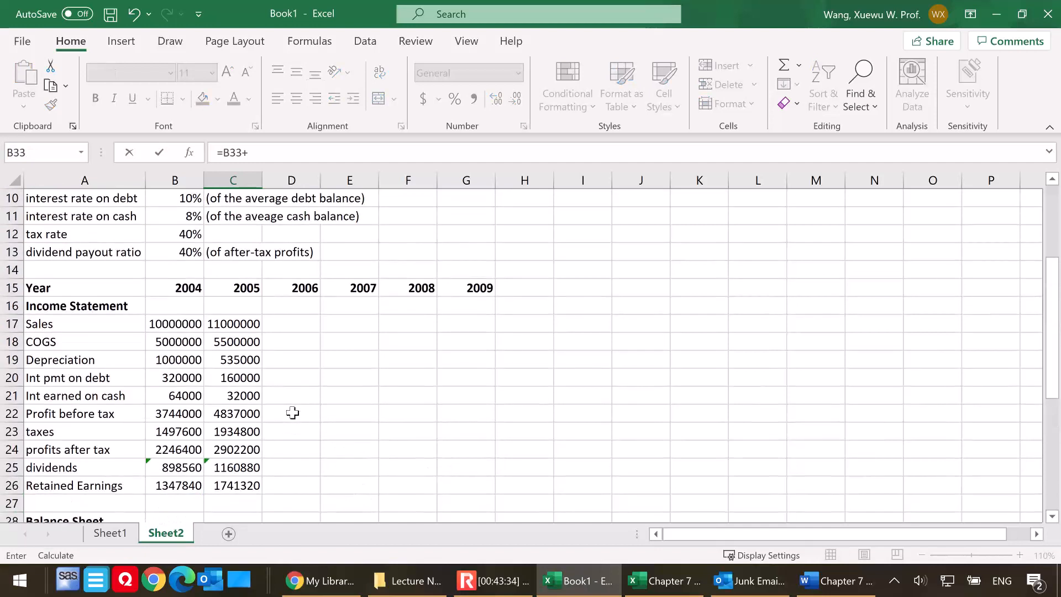
pyautogui.scroll(-1, 288, 415)
pyautogui.click(252, 360)
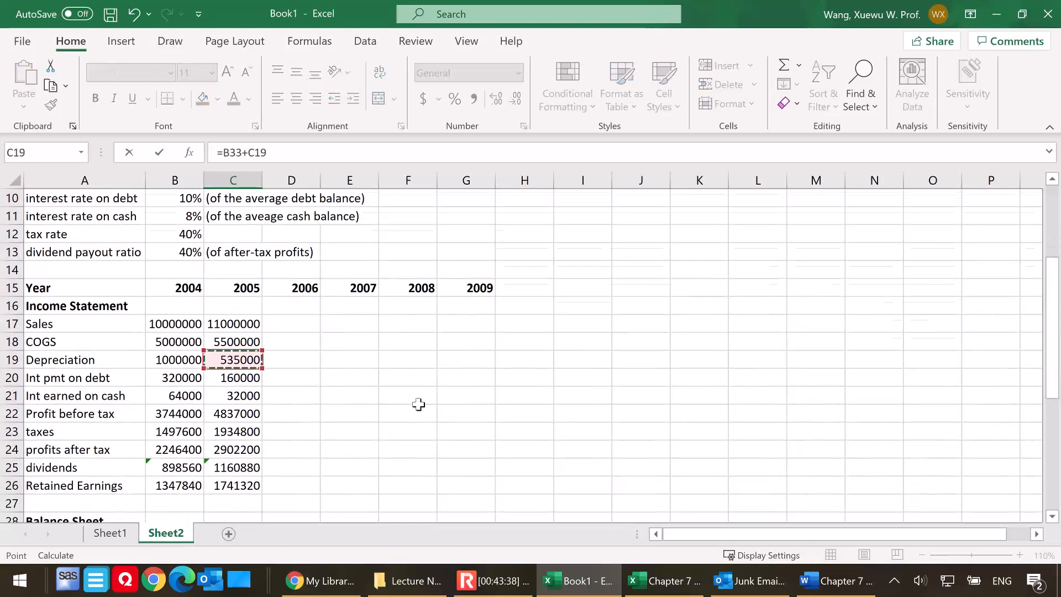
pyautogui.scroll(-1, 418, 405)
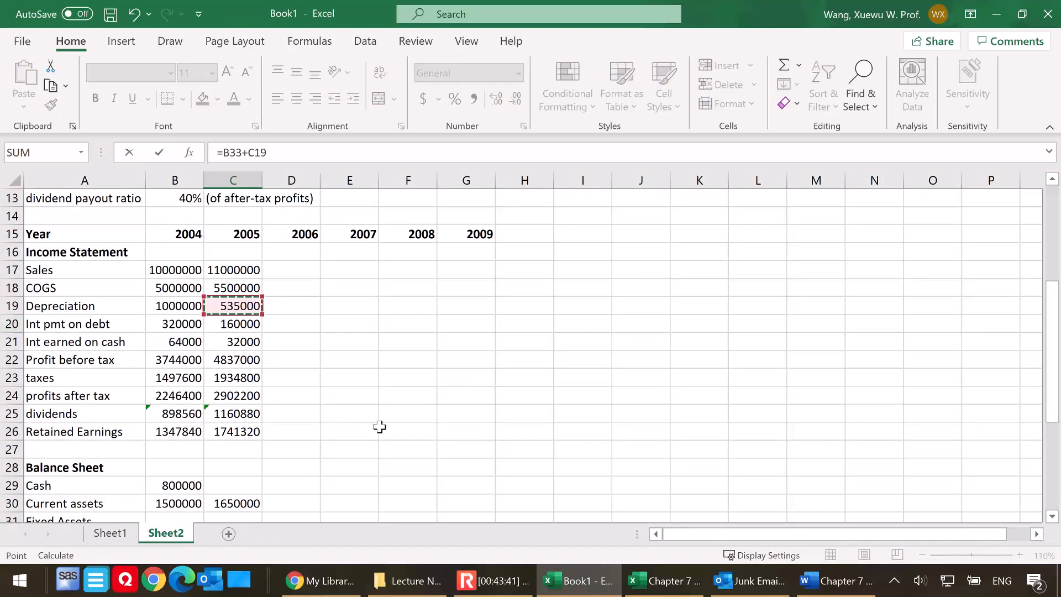
pyautogui.scroll(-2, 379, 427)
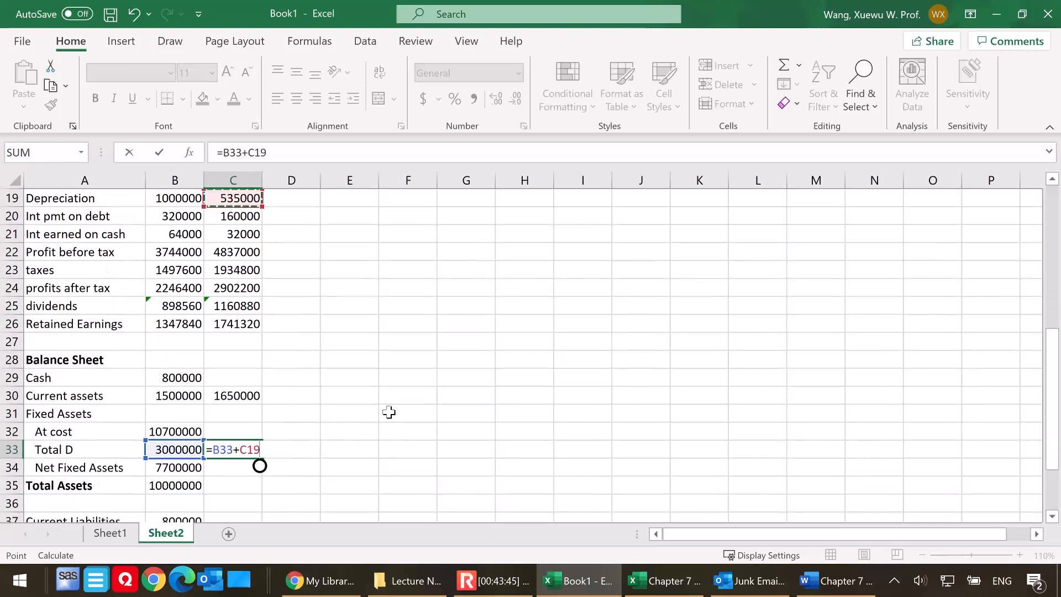
pyautogui.press('Return')
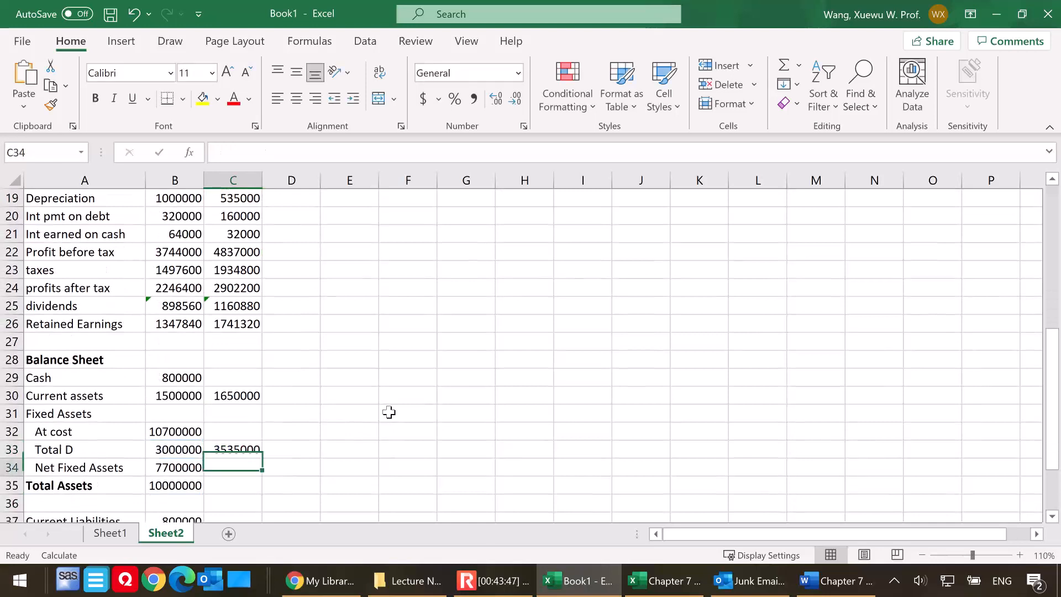
pyautogui.click(247, 449)
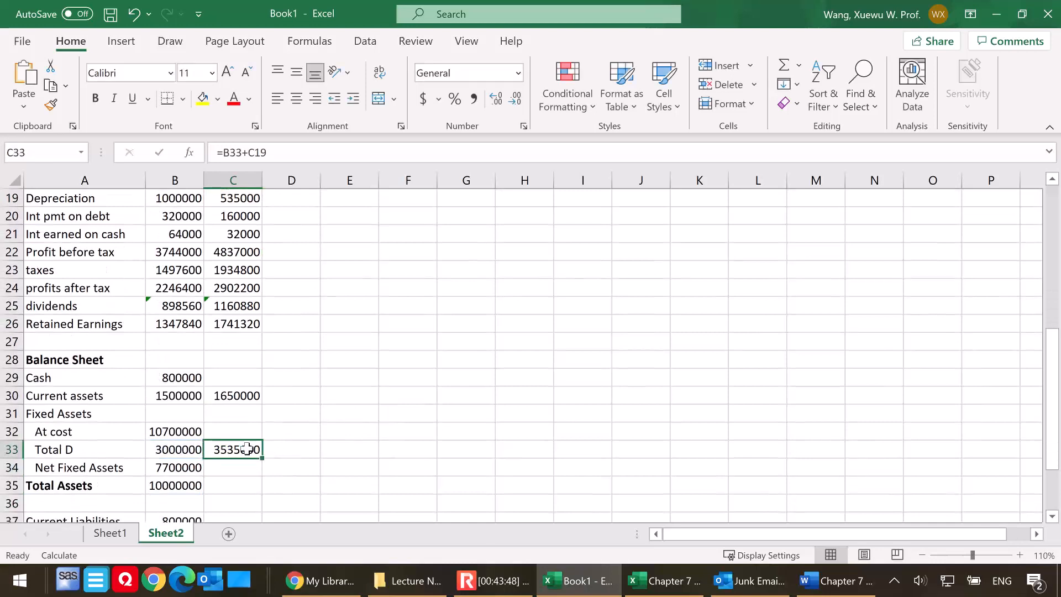
# Calculate 2005 Net Fixed Assets in C34 as 2005 sales times the net fixed assets percentage, =C17*$B$7
pyautogui.click(240, 467)
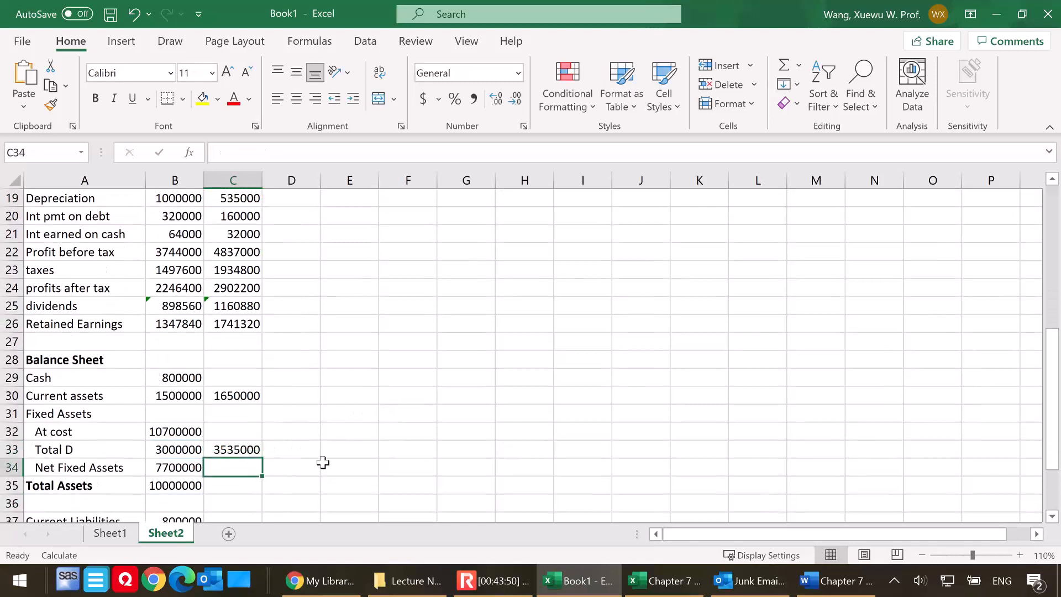
pyautogui.write('=')
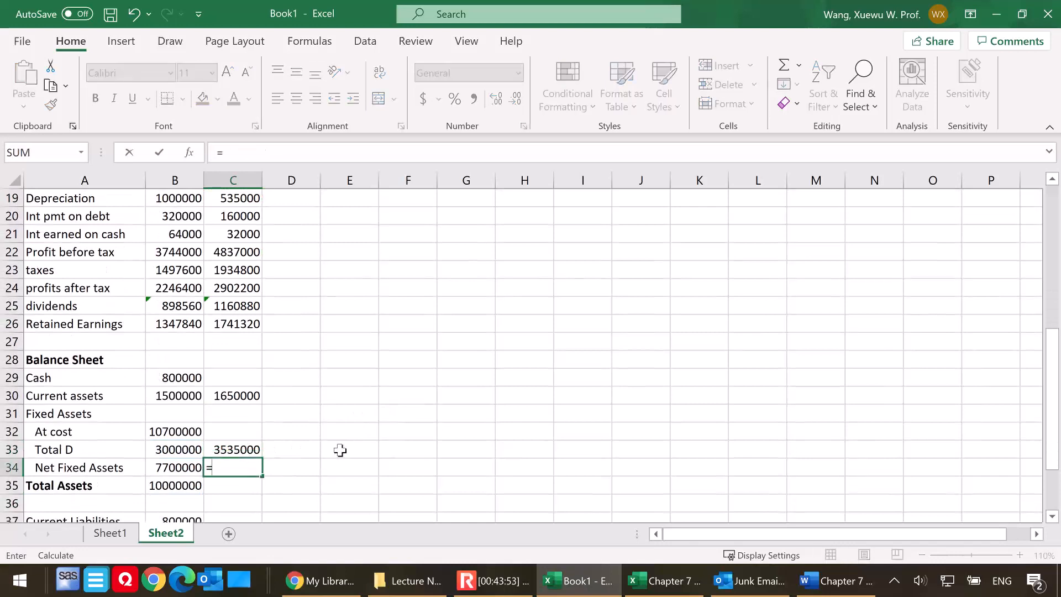
pyautogui.scroll(5, 299, 431)
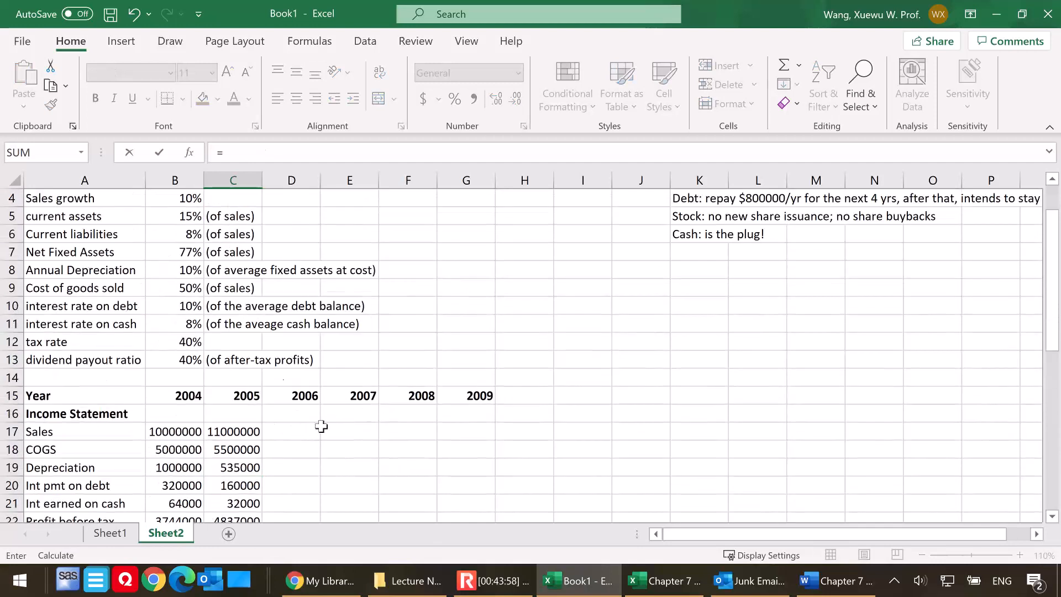
pyautogui.click(225, 434)
pyautogui.scroll(-5, 486, 424)
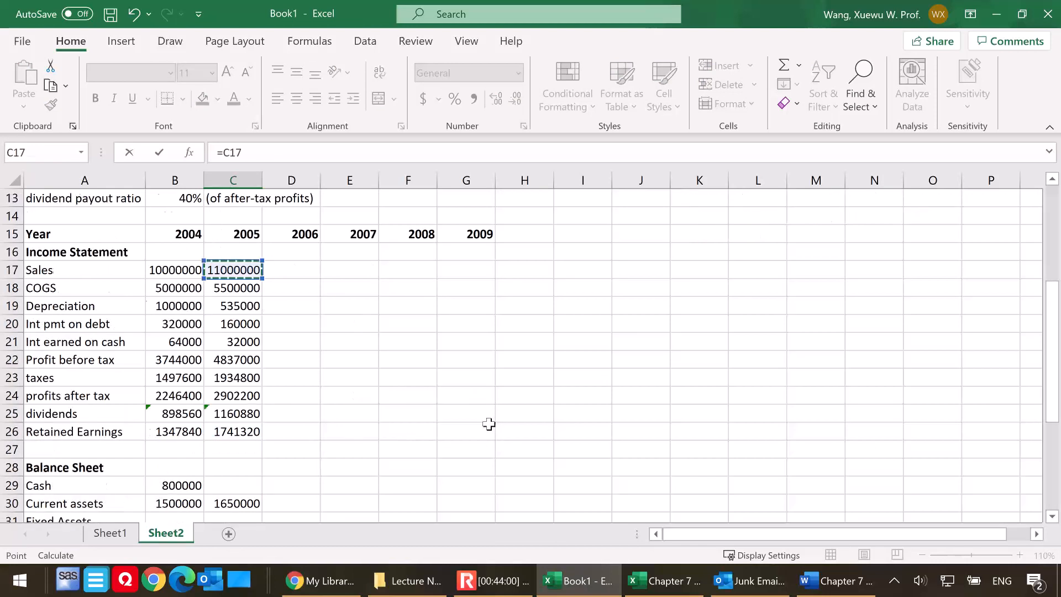
pyautogui.write('*')
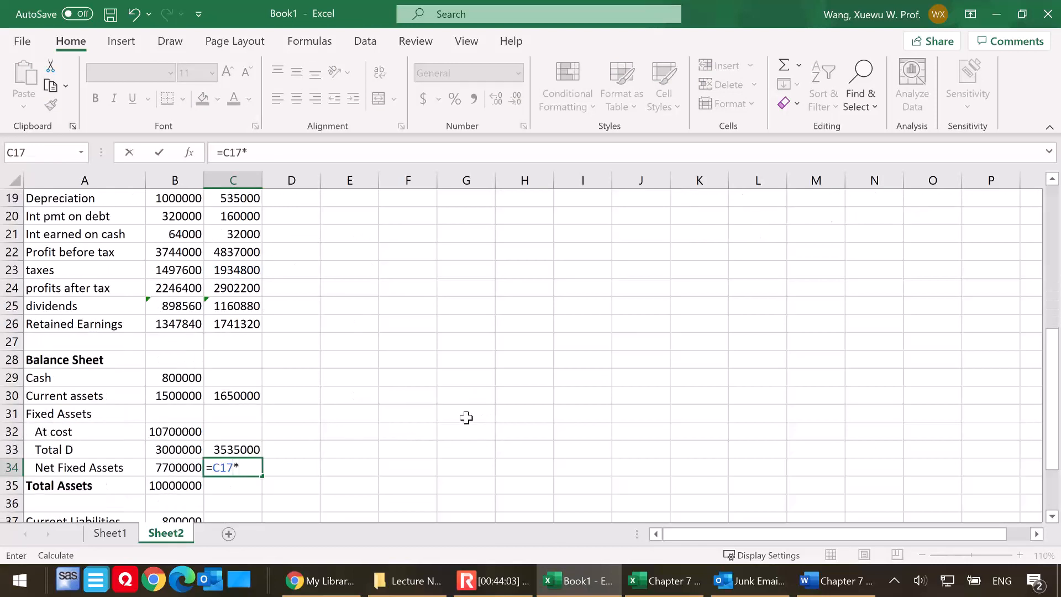
pyautogui.scroll(2, 230, 339)
pyautogui.scroll(2, 231, 339)
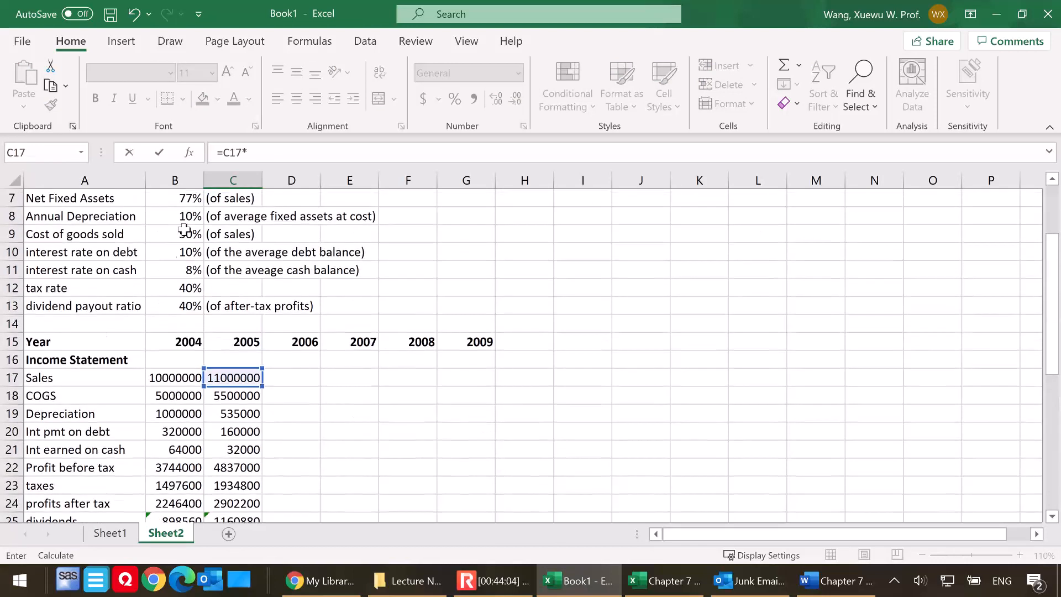
pyautogui.click(182, 198)
pyautogui.scroll(-5, 514, 387)
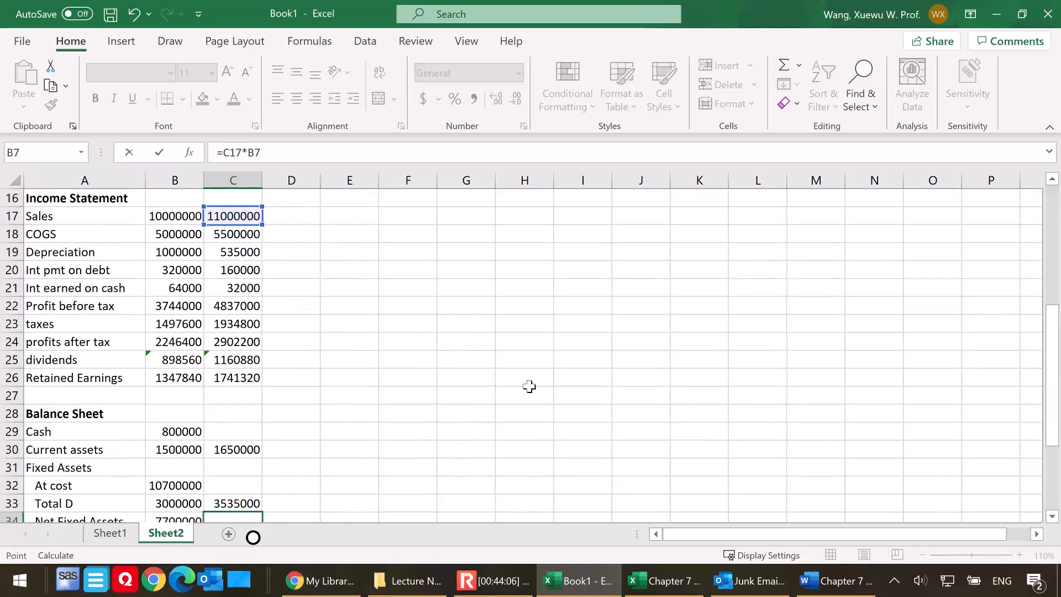
pyautogui.press('F4')
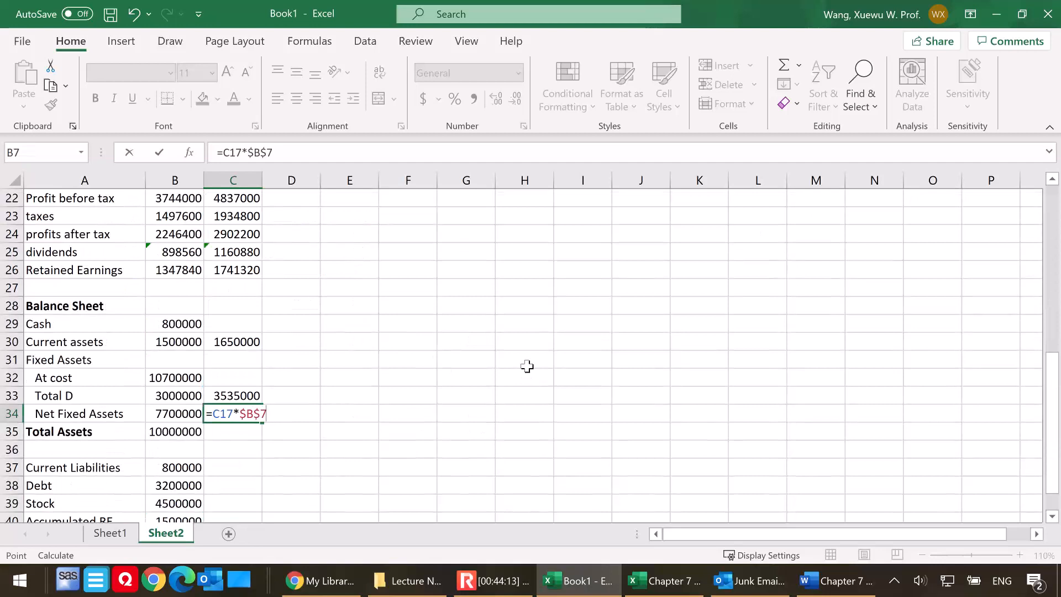
pyautogui.press('Return')
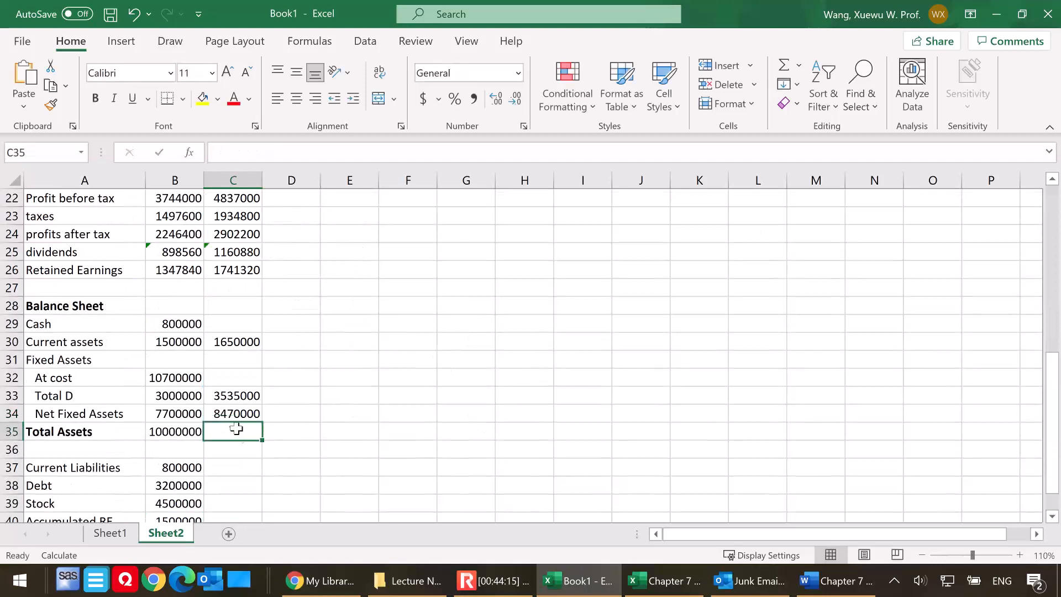
# Calculate 2005 fixed assets At cost in C32 by summing Total D and Net Fixed Assets, =SUM(C33:C34)
pyautogui.click(243, 397)
pyautogui.click(243, 415)
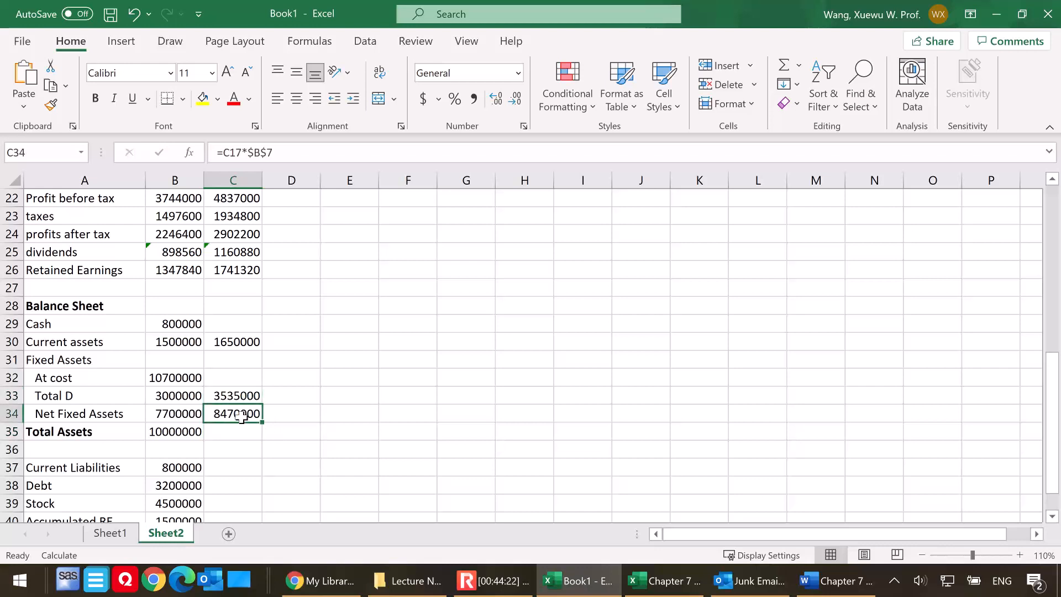
pyautogui.click(239, 378)
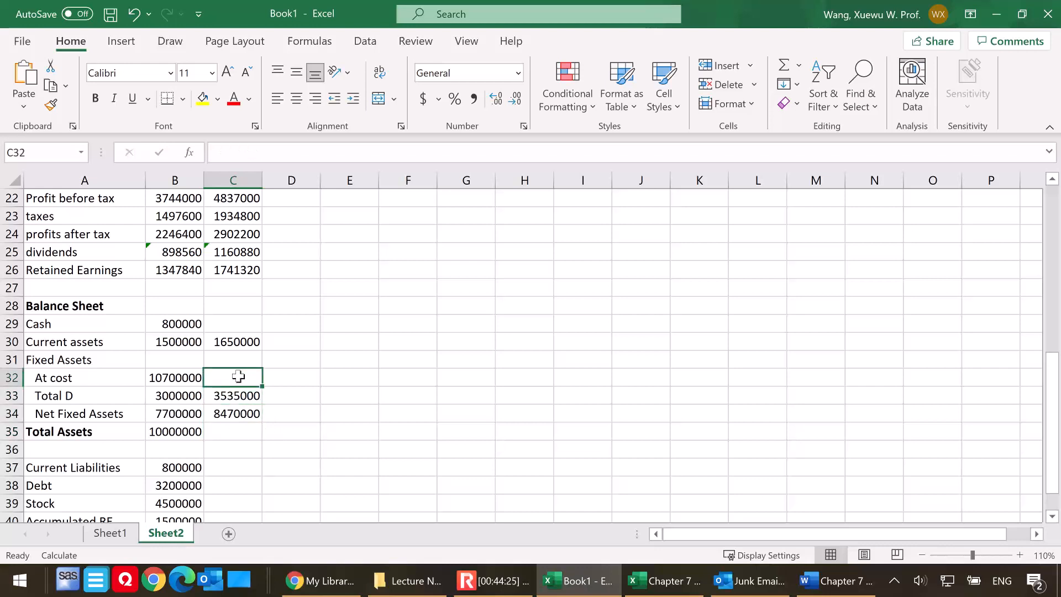
pyautogui.write('=')
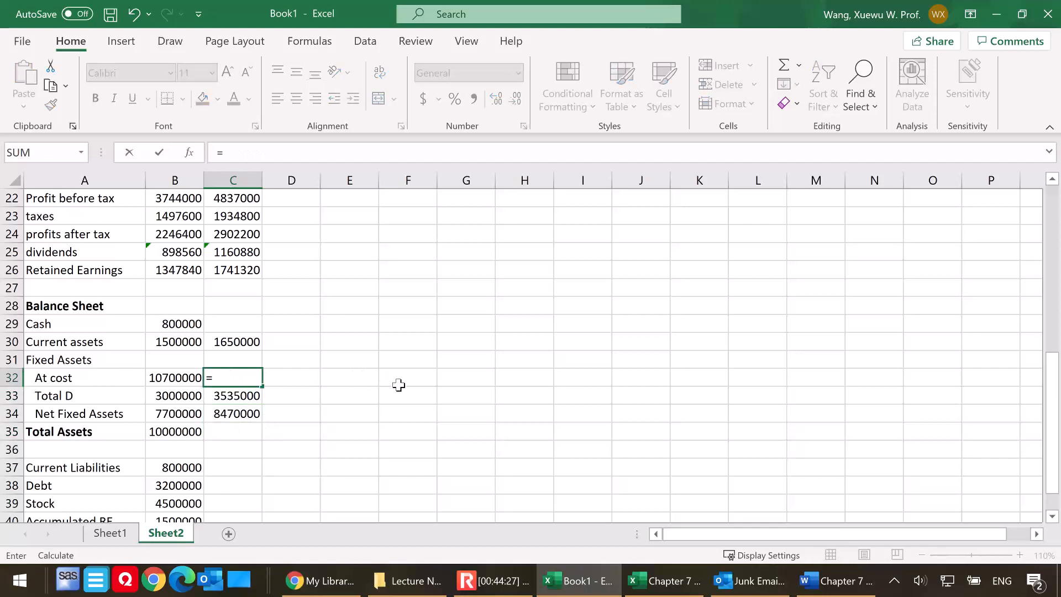
pyautogui.write('sum(')
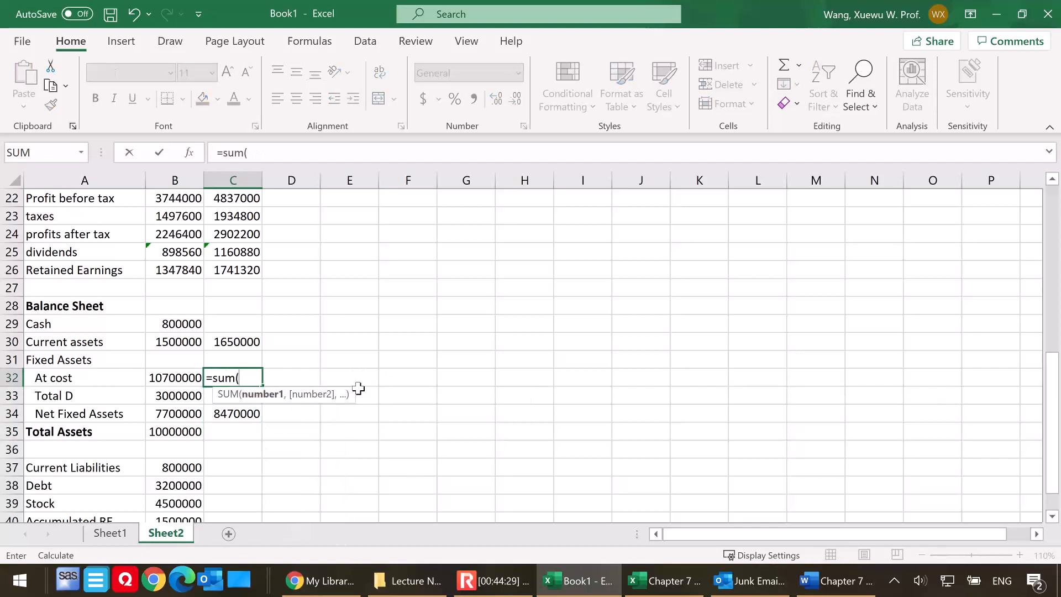
pyautogui.moveTo(256, 419); pyautogui.dragTo(243, 397)
pyautogui.write(')')
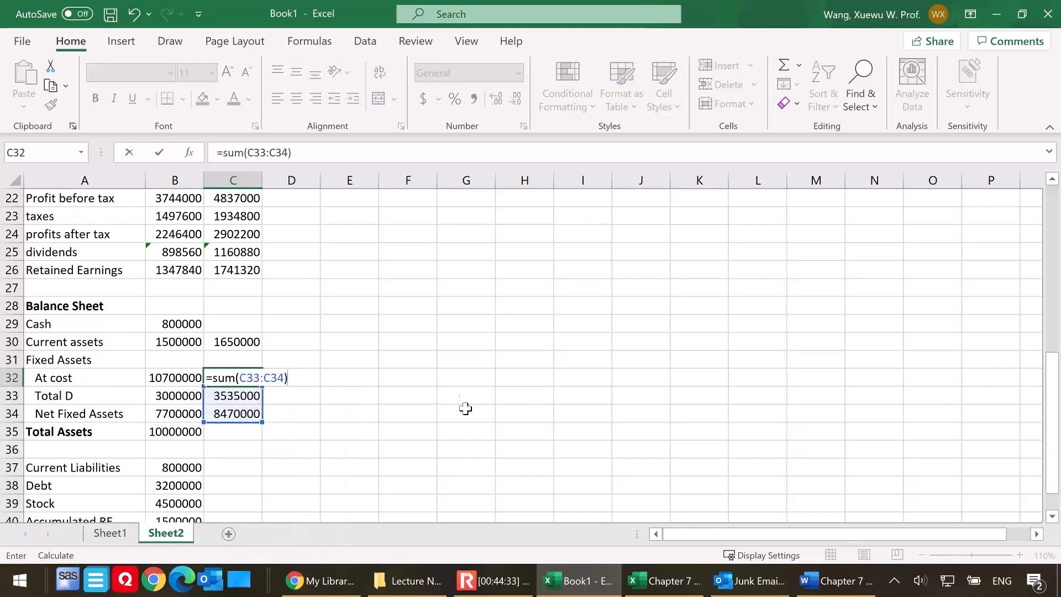
pyautogui.scroll(1, 478, 410)
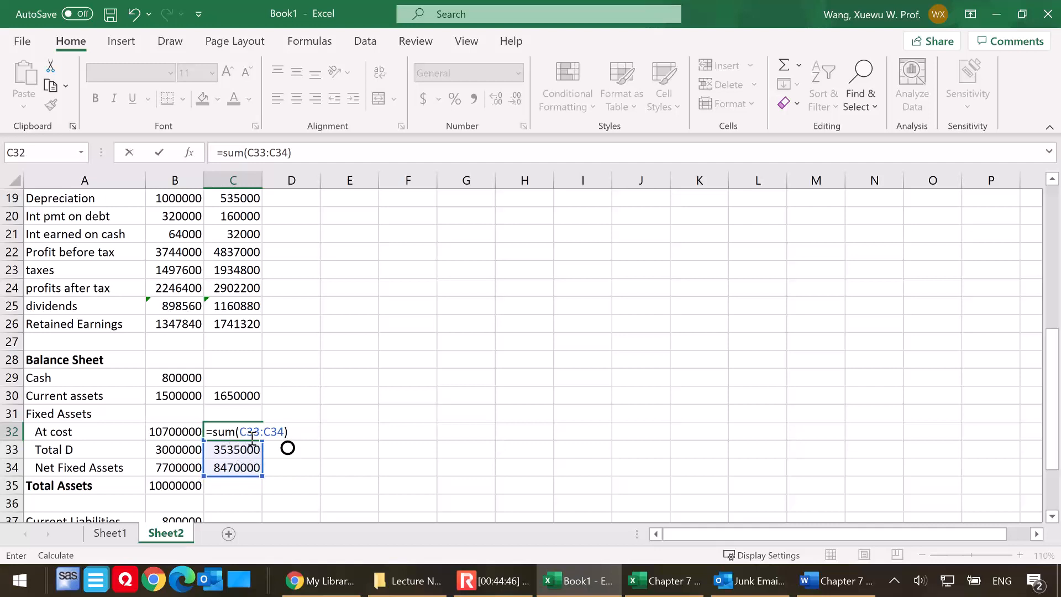
pyautogui.scroll(1, 353, 348)
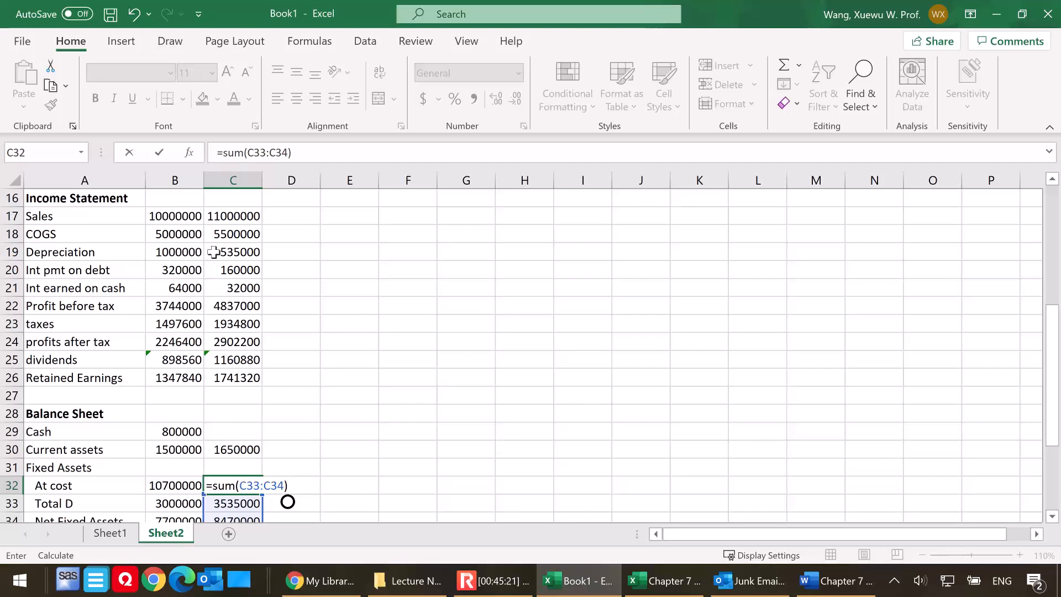
pyautogui.press('Return')
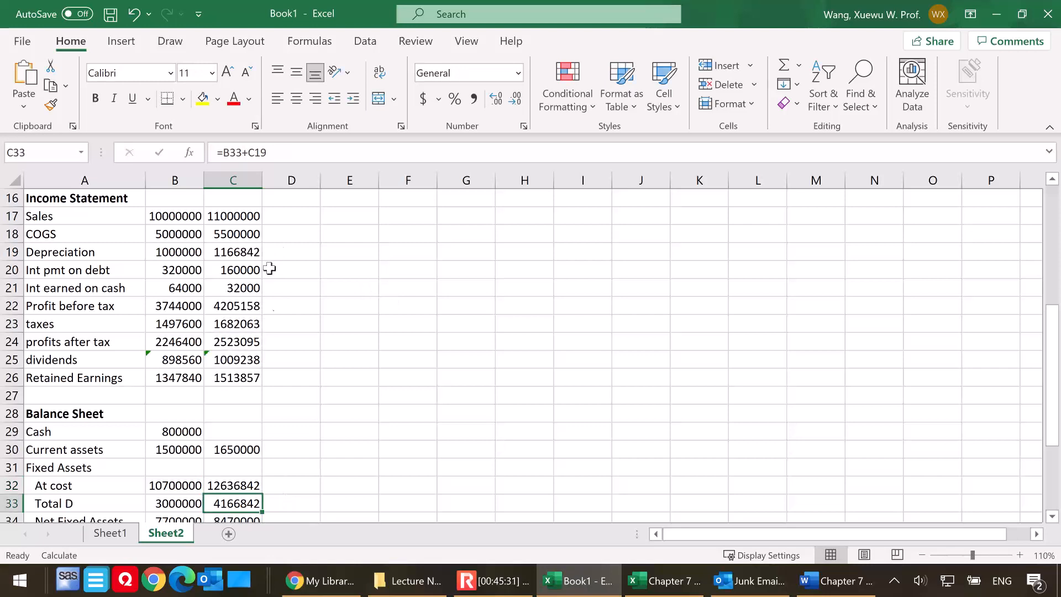
pyautogui.scroll(-1, 376, 354)
pyautogui.scroll(-1, 376, 354)
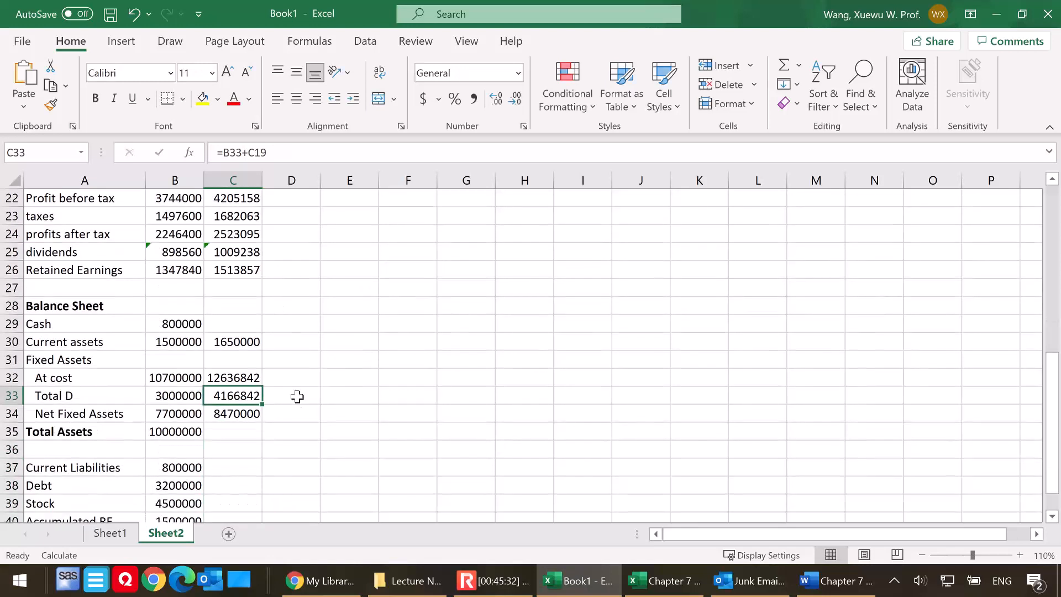
pyautogui.click(233, 433)
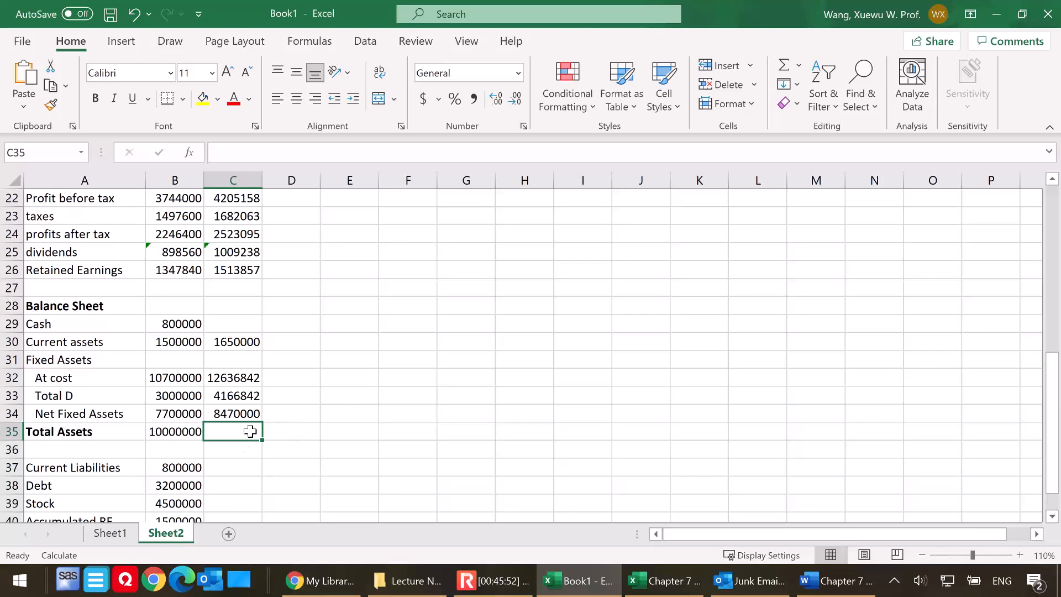
pyautogui.click(241, 325)
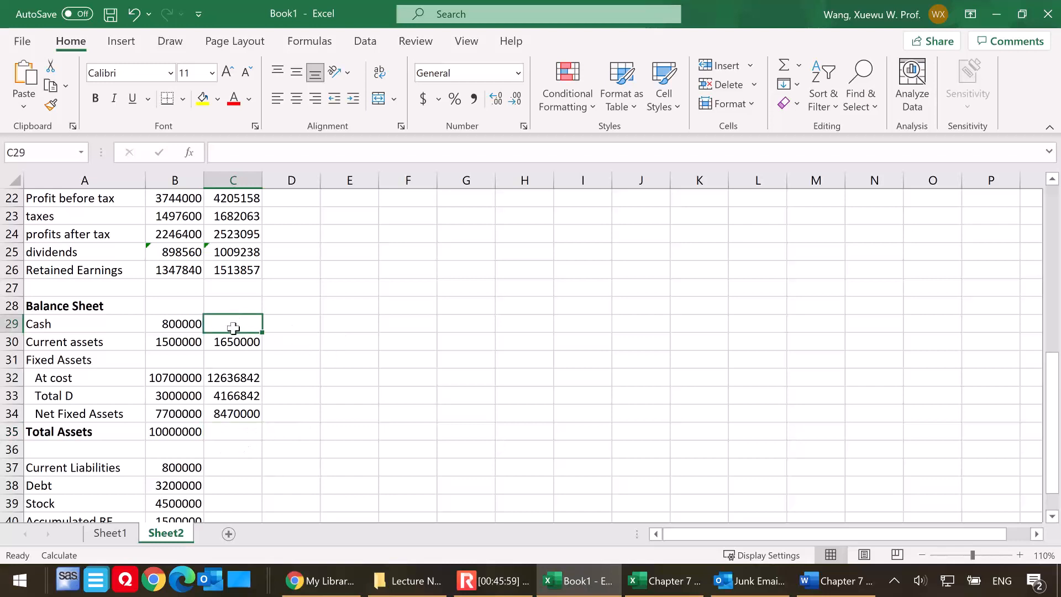
pyautogui.click(223, 430)
# Calculate 2005 Current Liabilities in C37 as 2005 sales times the current liabilities percentage, =C17*$B$6
pyautogui.click(229, 466)
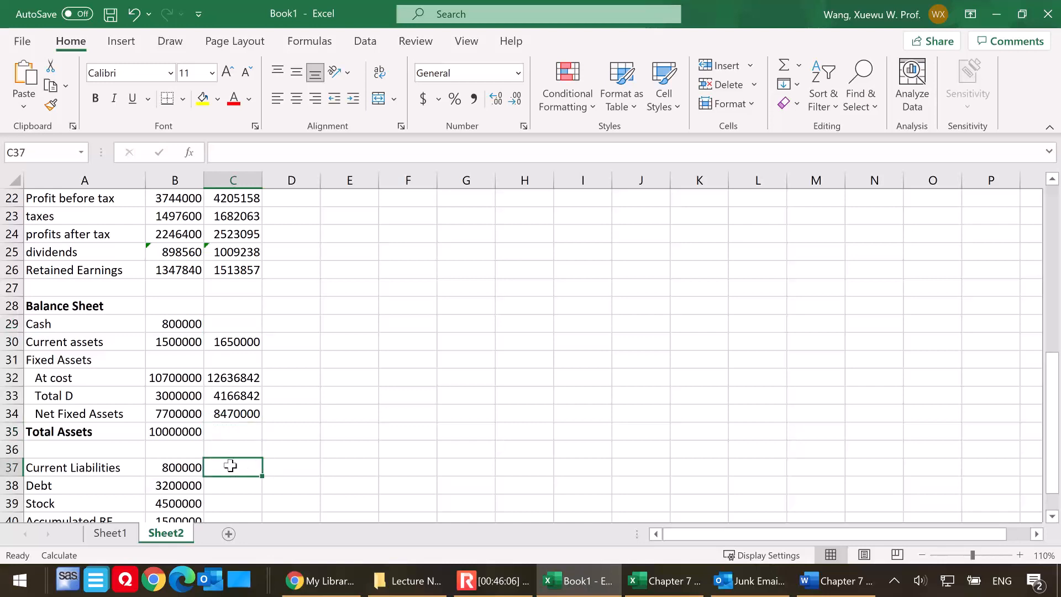
pyautogui.scroll(-1, 233, 466)
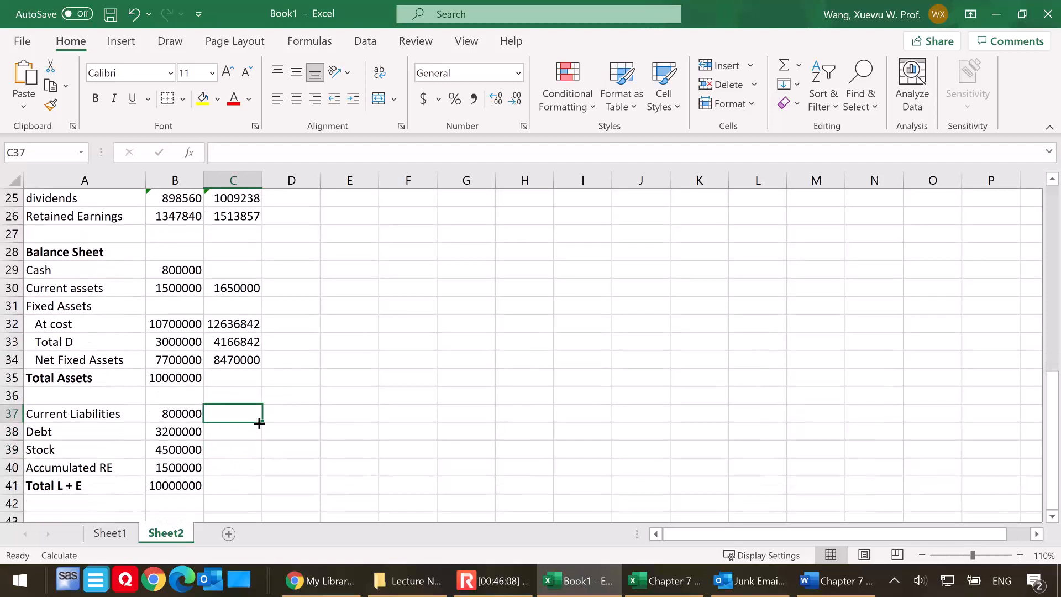
pyautogui.write('=')
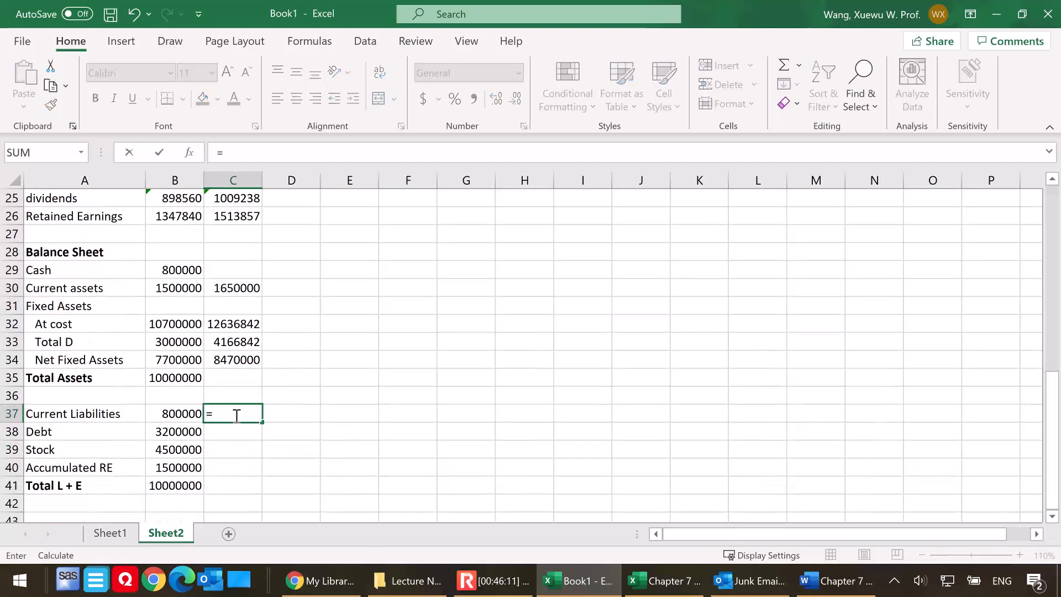
pyautogui.scroll(6, 324, 419)
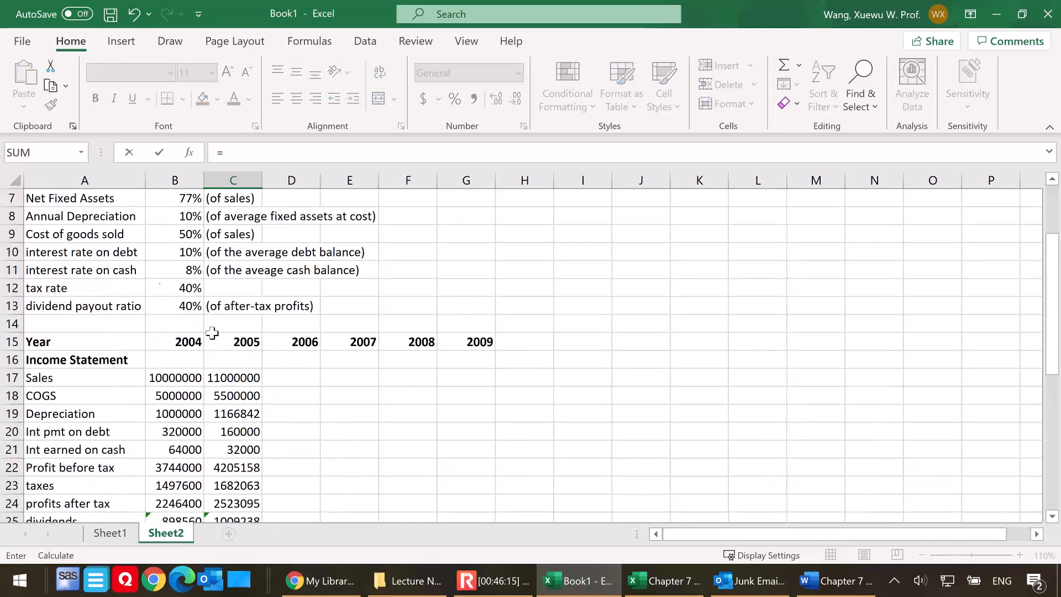
pyautogui.scroll(1, 246, 328)
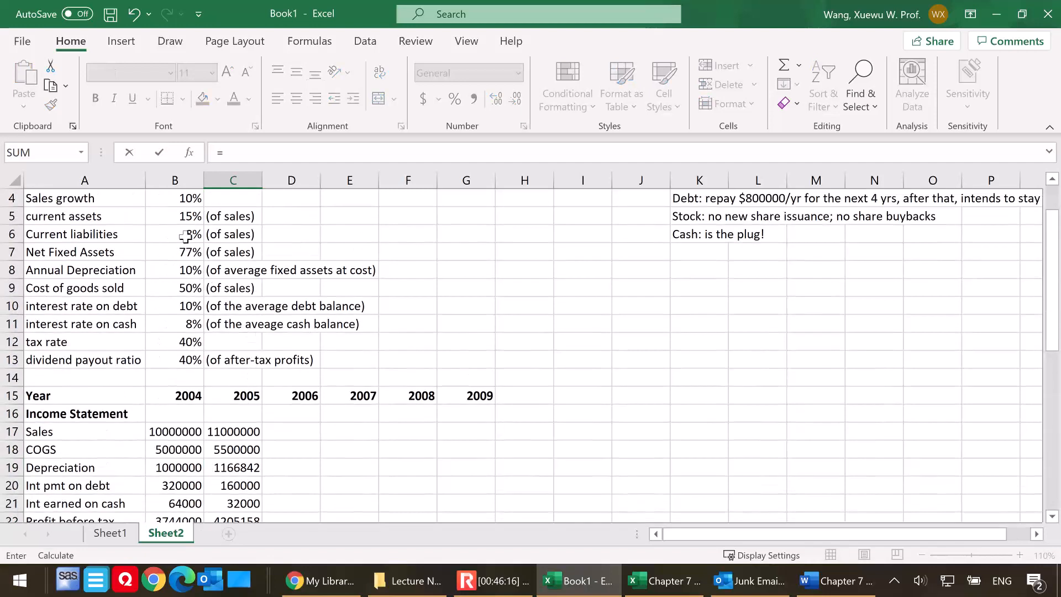
pyautogui.scroll(-1, 360, 369)
pyautogui.click(220, 377)
pyautogui.scroll(-1, 416, 371)
pyautogui.write('*')
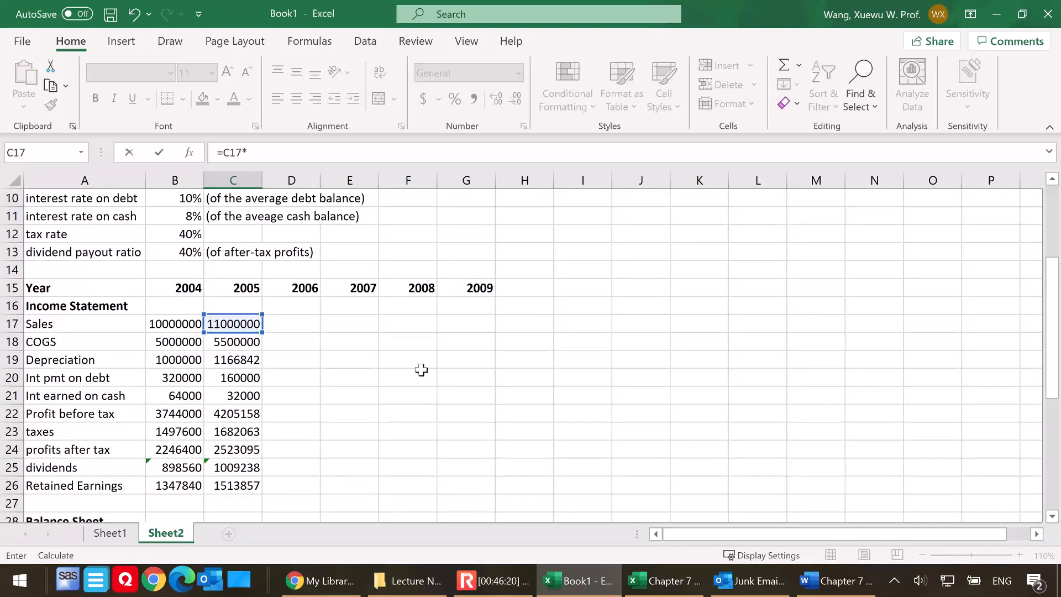
pyautogui.scroll(3, 372, 379)
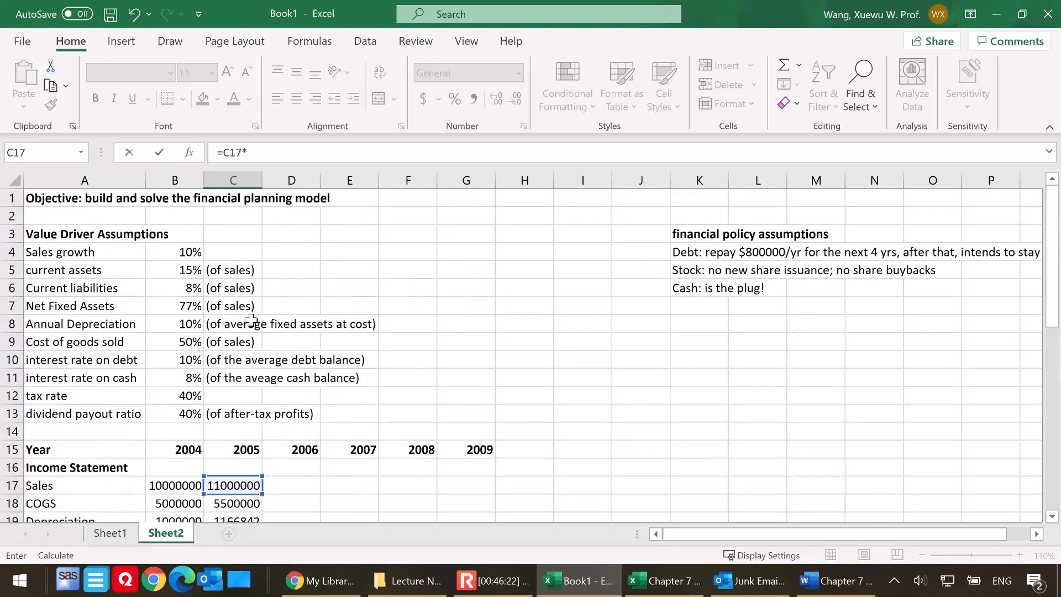
pyautogui.click(178, 286)
pyautogui.scroll(-7, 519, 362)
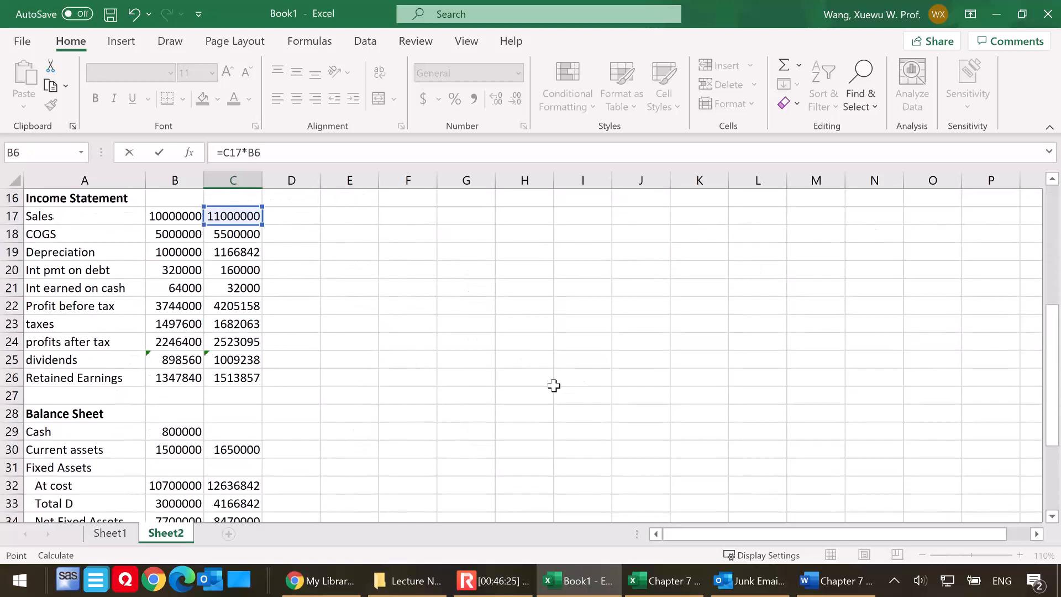
pyautogui.scroll(-2, 541, 387)
pyautogui.press('F4')
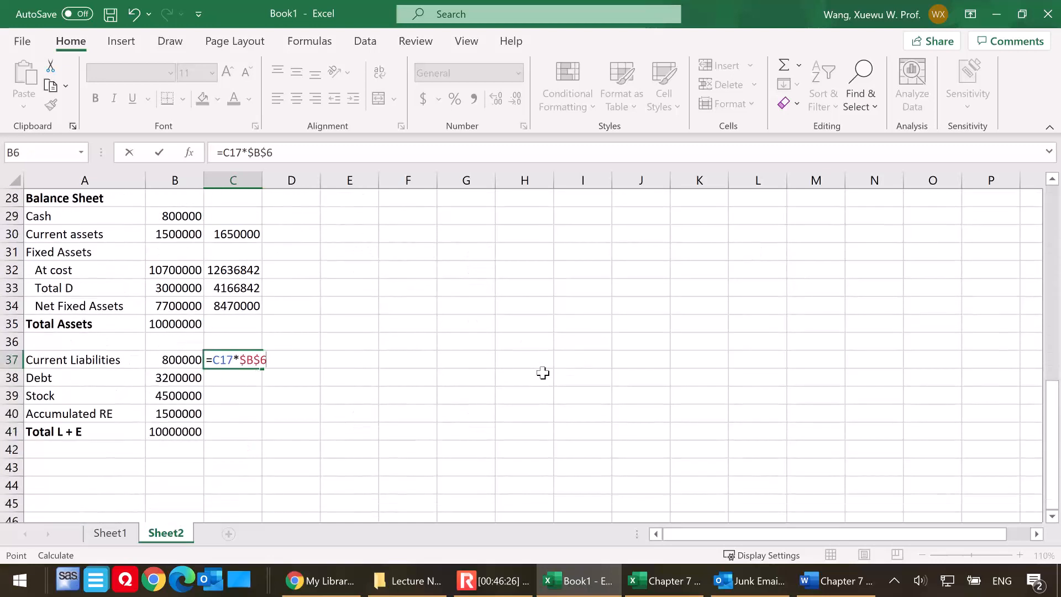
pyautogui.press('Return')
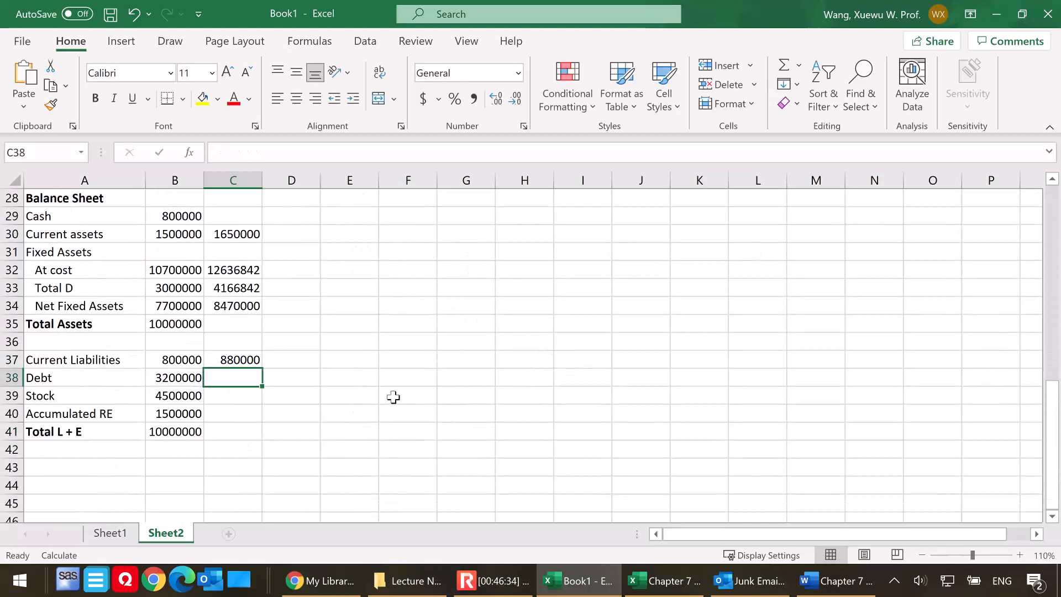
# Following the debt repayment policy, calculate 2005 Debt in C38 as 2004 debt minus the yearly repayment, =B38-800000
pyautogui.scroll(1, 414, 404)
pyautogui.scroll(1, 414, 404)
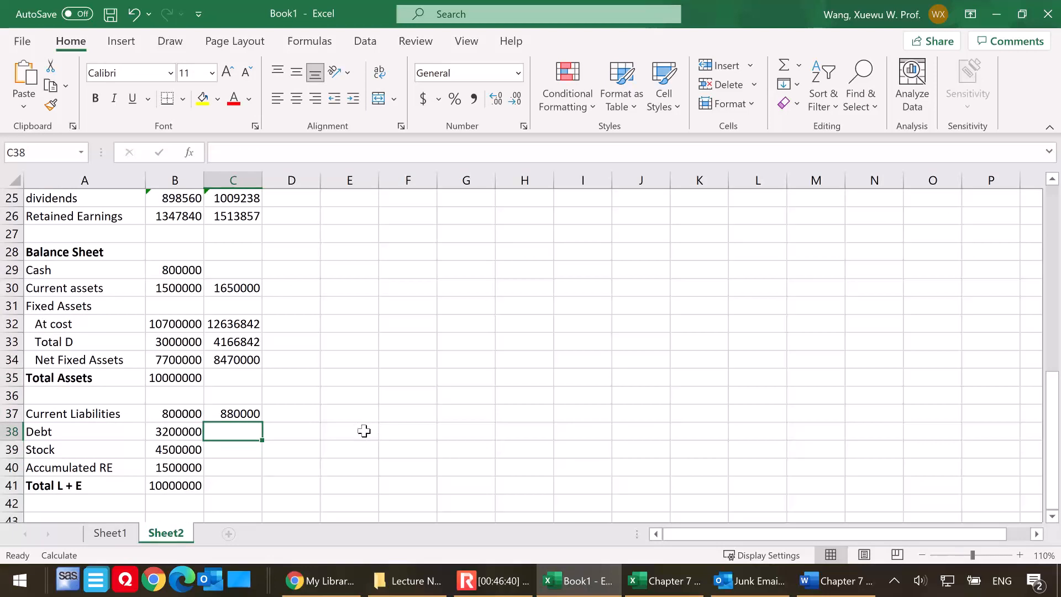
pyautogui.scroll(3, 660, 393)
pyautogui.scroll(4, 664, 392)
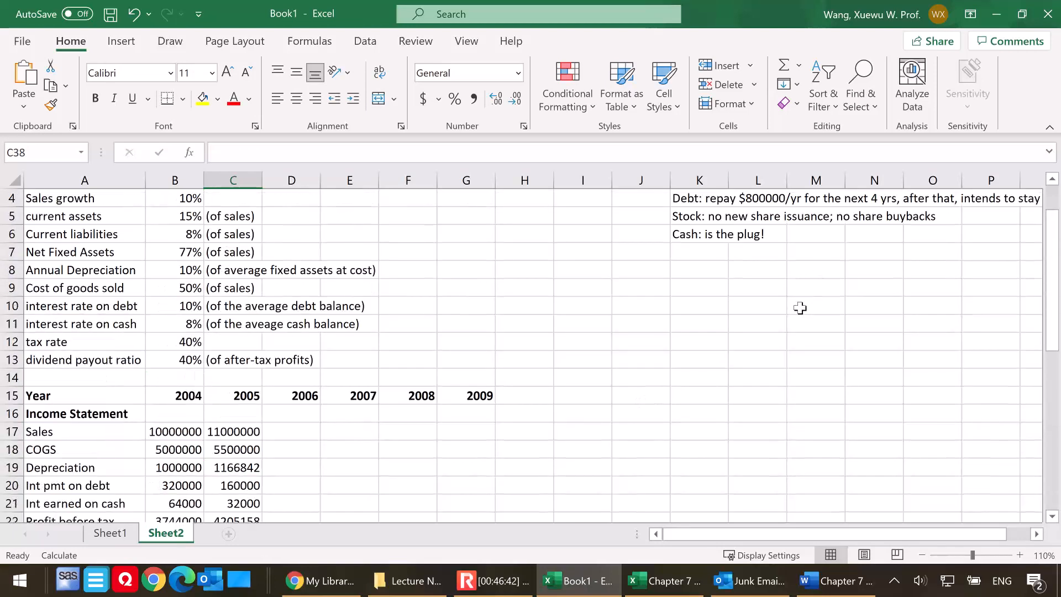
pyautogui.scroll(1, 774, 302)
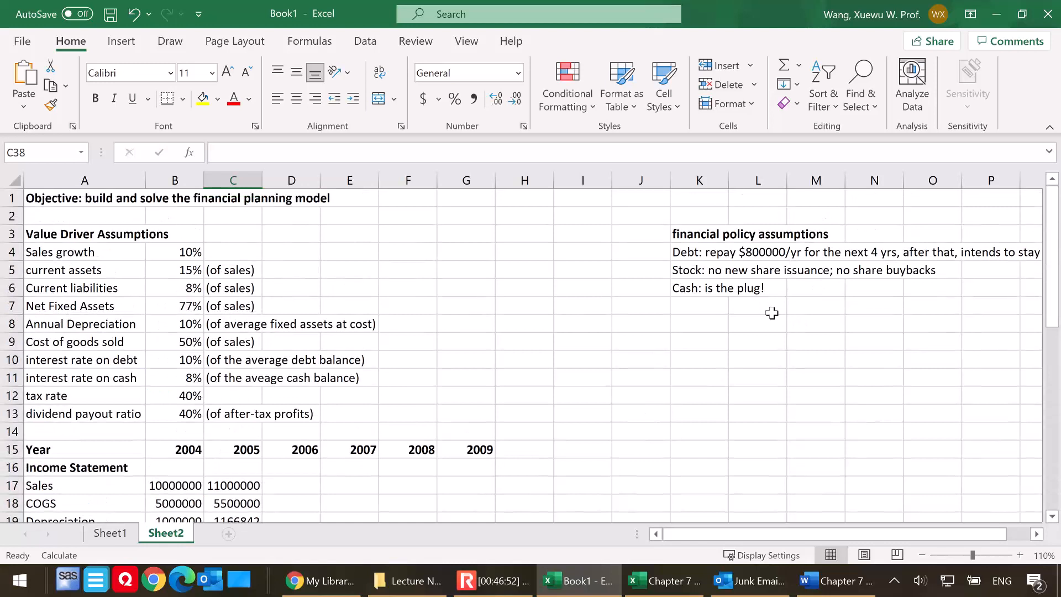
pyautogui.scroll(-7, 459, 459)
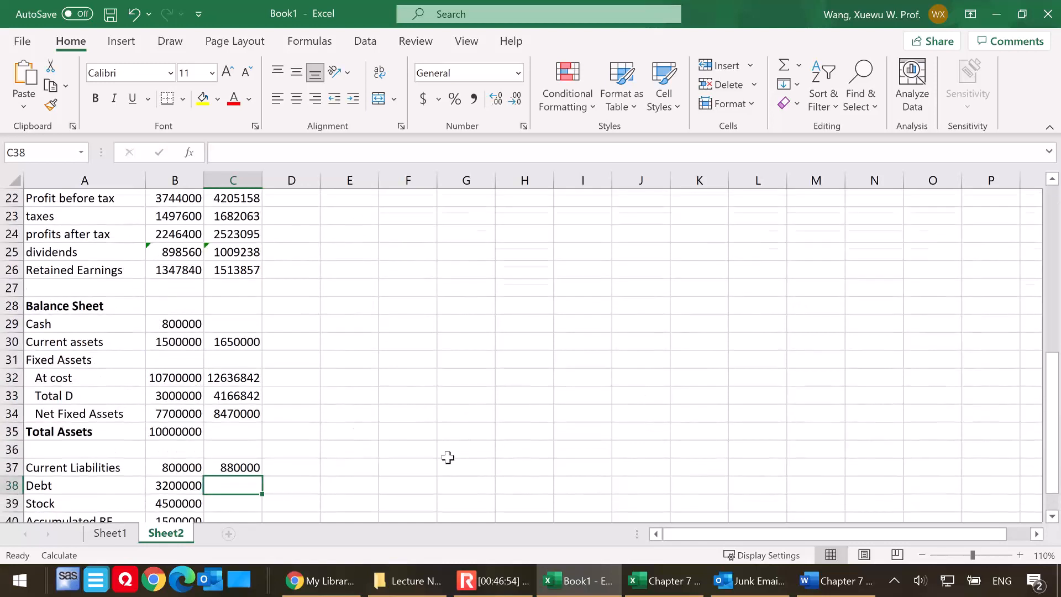
pyautogui.scroll(-2, 448, 458)
pyautogui.write('=')
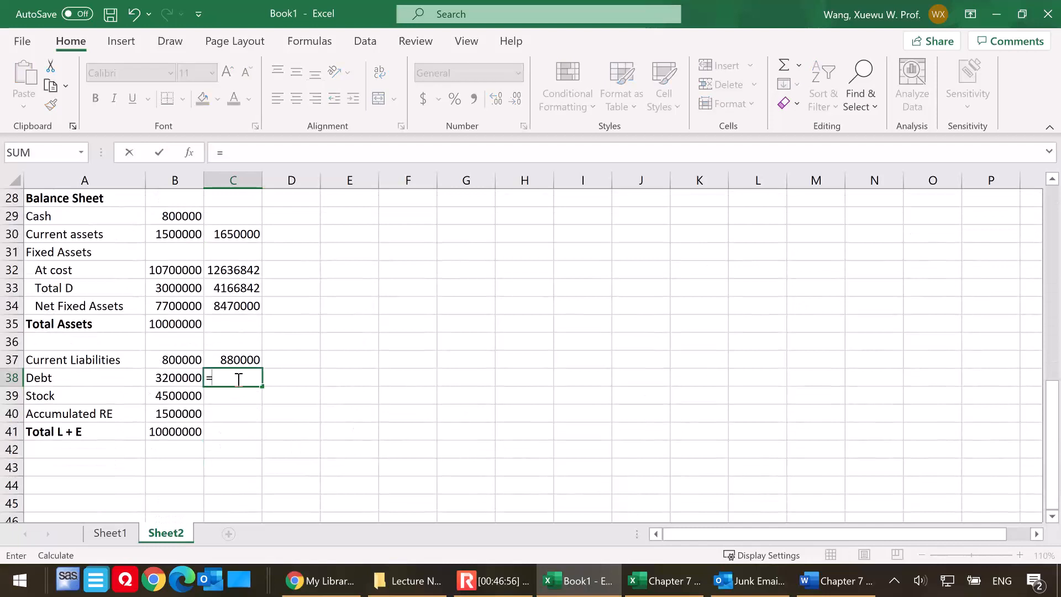
pyautogui.click(199, 378)
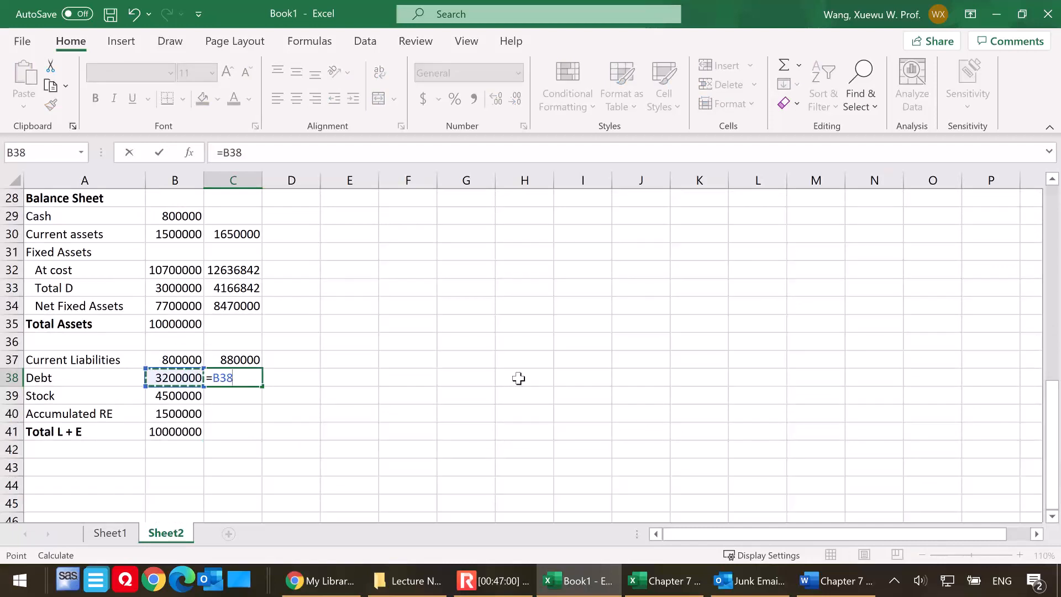
pyautogui.write('-800')
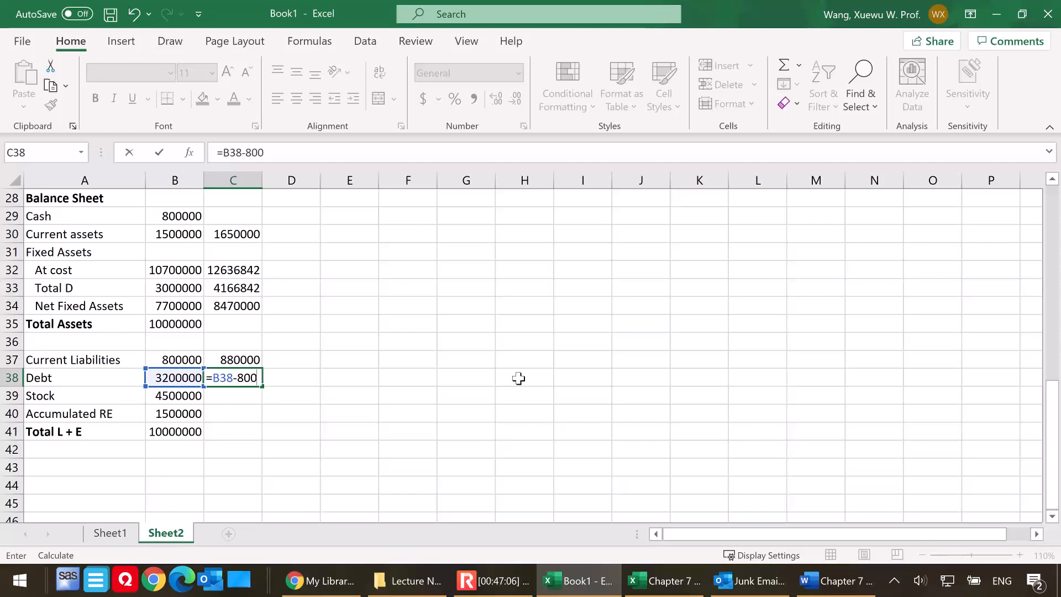
pyautogui.write('000')
pyautogui.press('Return')
# Copy the 2005 Debt formula across D38:F38 for the years 2006 to 2008
pyautogui.click(249, 377)
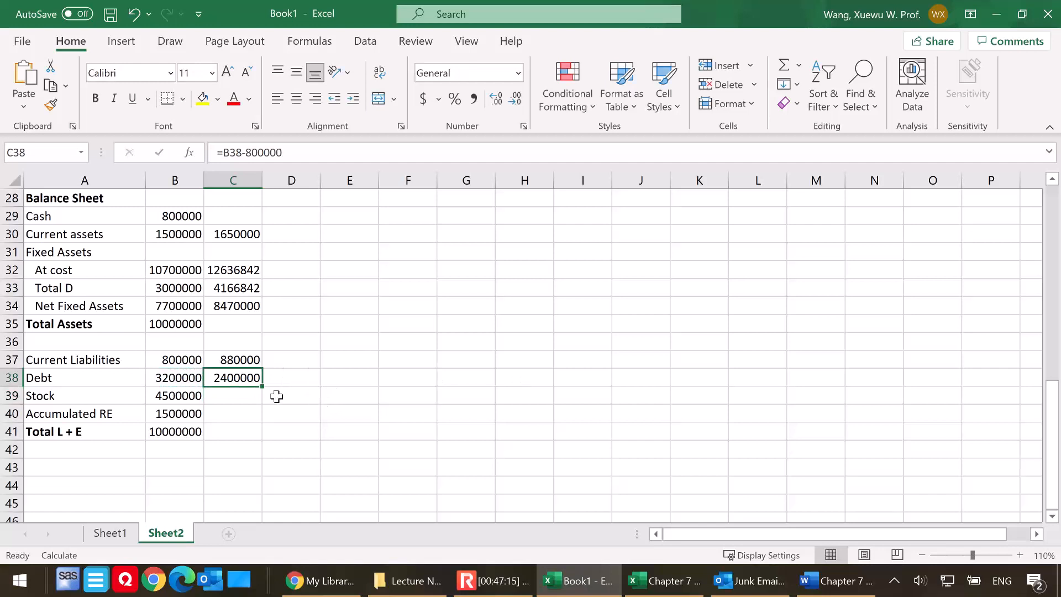
pyautogui.moveTo(264, 386); pyautogui.dragTo(436, 379)
pyautogui.click(487, 378)
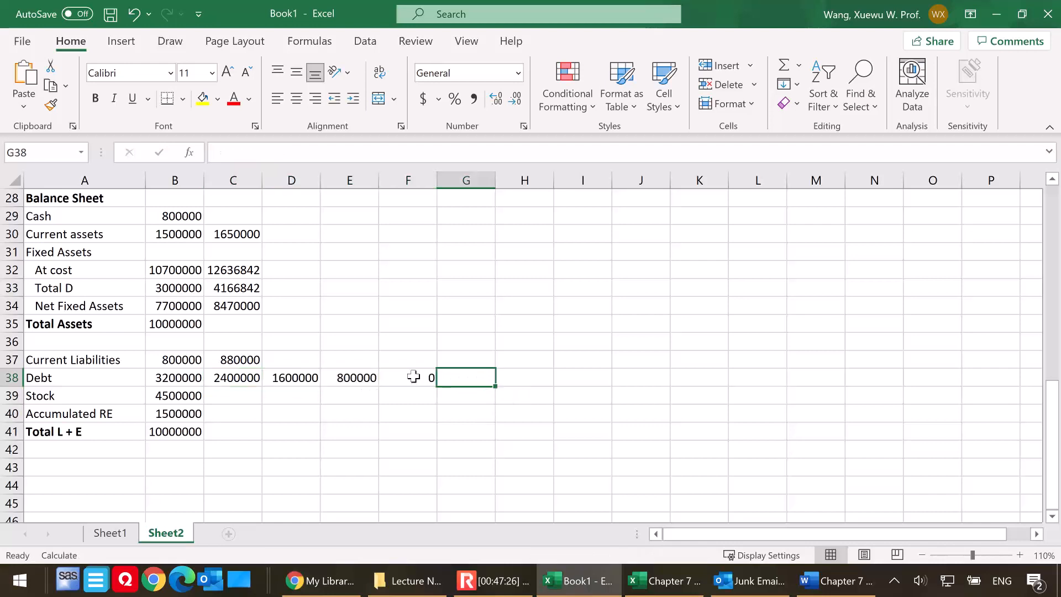
pyautogui.click(419, 384)
pyautogui.scroll(4, 423, 393)
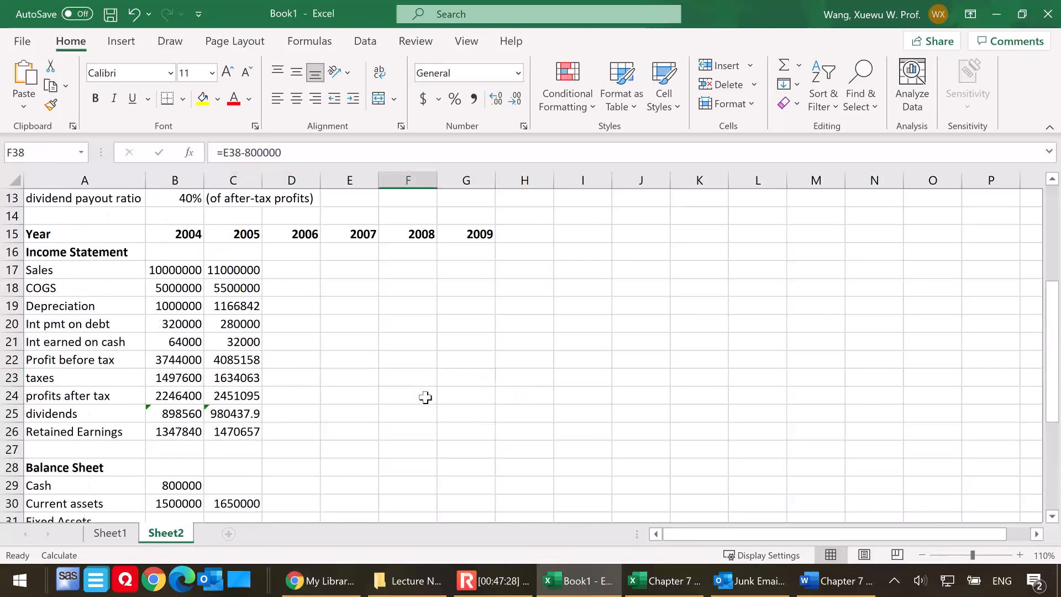
pyautogui.scroll(-1, 425, 397)
pyautogui.scroll(-2, 425, 397)
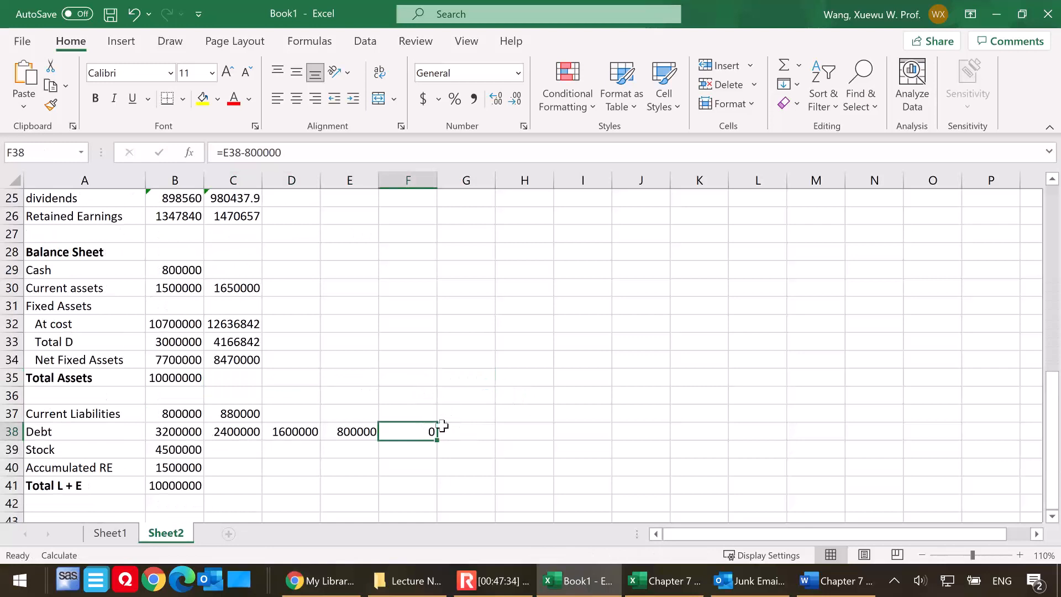
# Set 2009 Debt in G38 equal to the 2008 debt, =F38
pyautogui.click(465, 433)
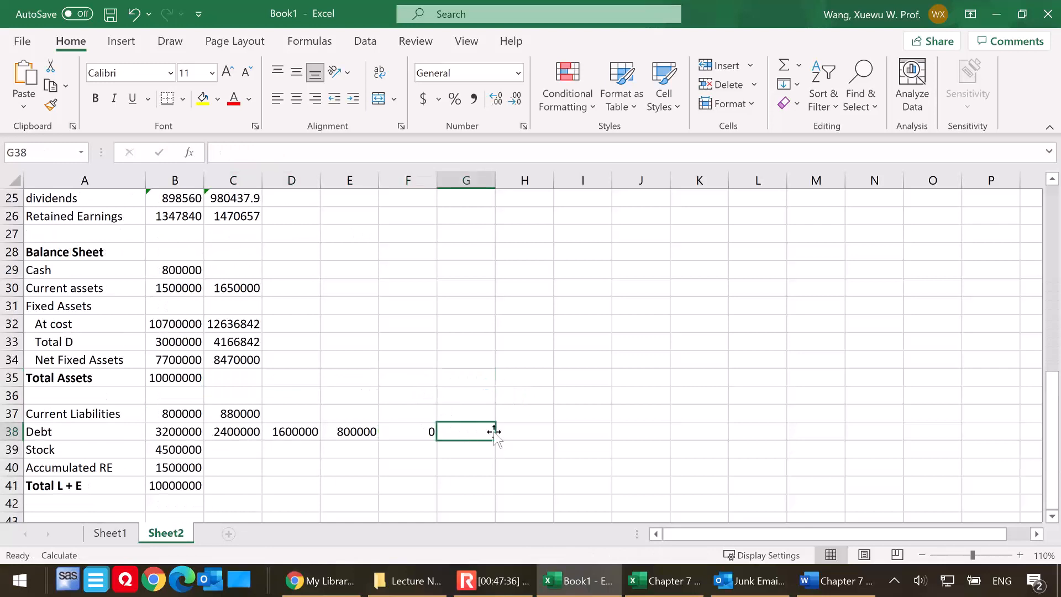
pyautogui.write('=')
pyautogui.click(404, 431)
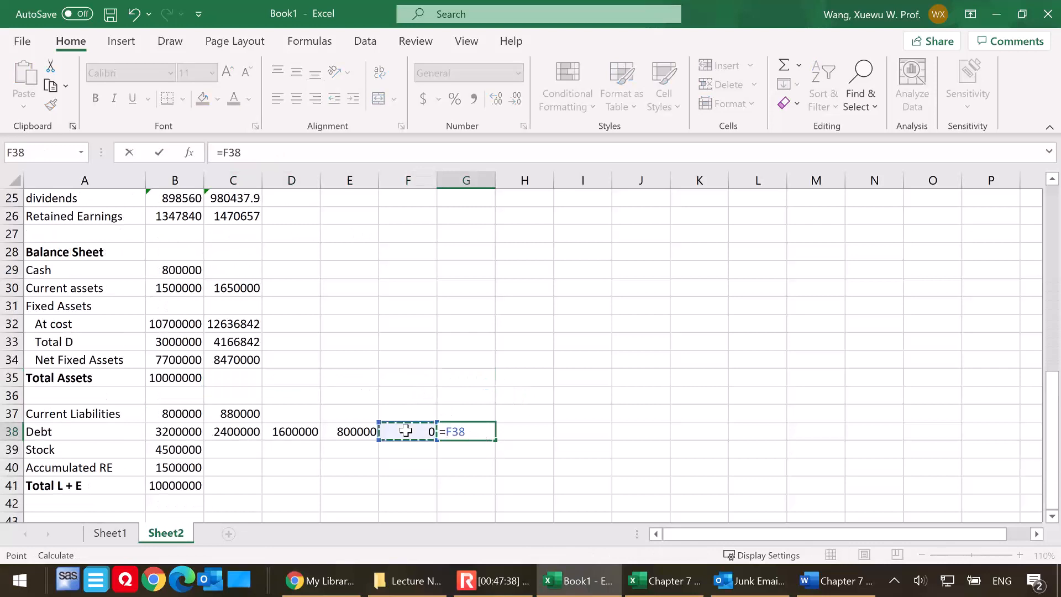
pyautogui.press('Return')
pyautogui.click(569, 419)
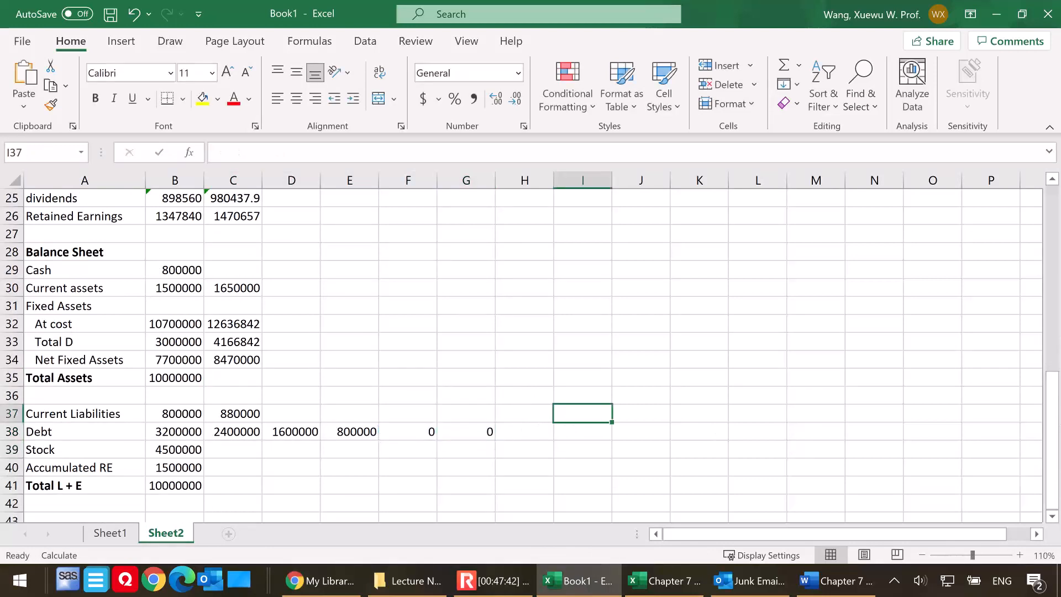
pyautogui.hotkey('alt', 'Tab')
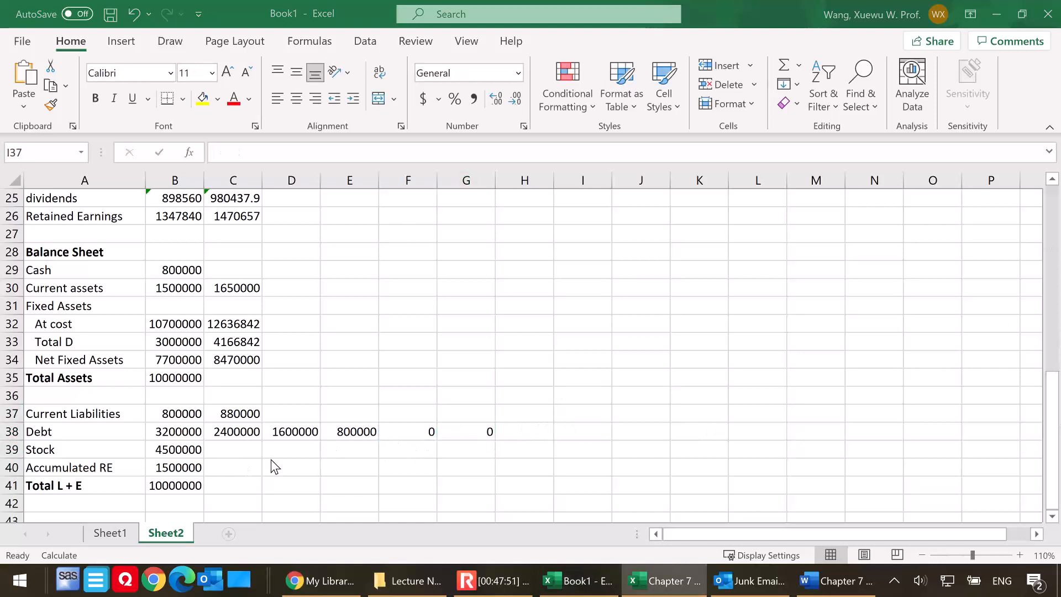
# Copy the 2004 Stock value in B39 across C39:G39 for the years 2005 to 2009
pyautogui.click(238, 450)
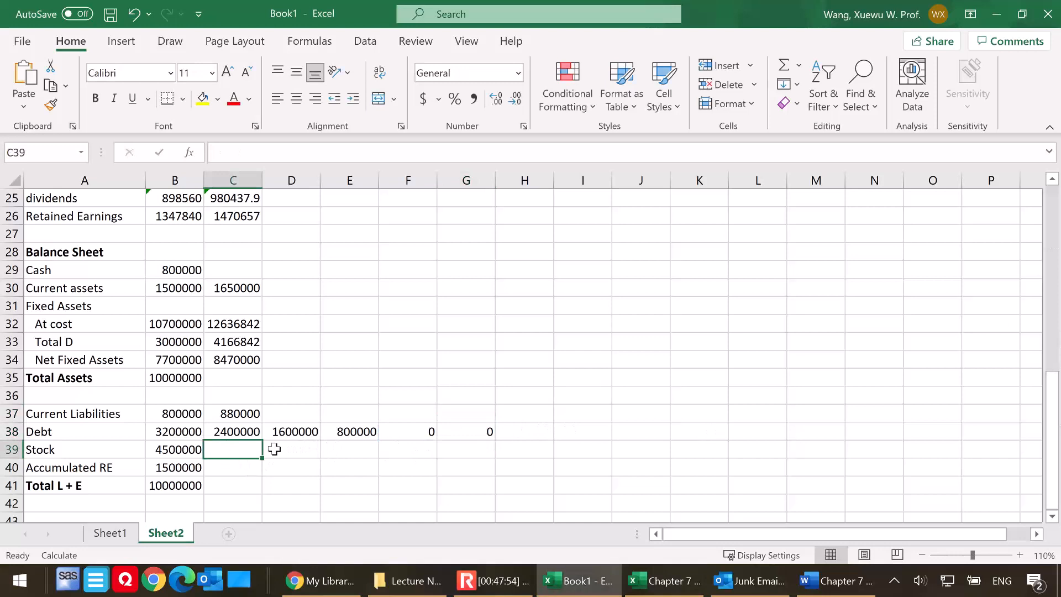
pyautogui.click(196, 458)
pyautogui.moveTo(204, 458); pyautogui.dragTo(473, 457)
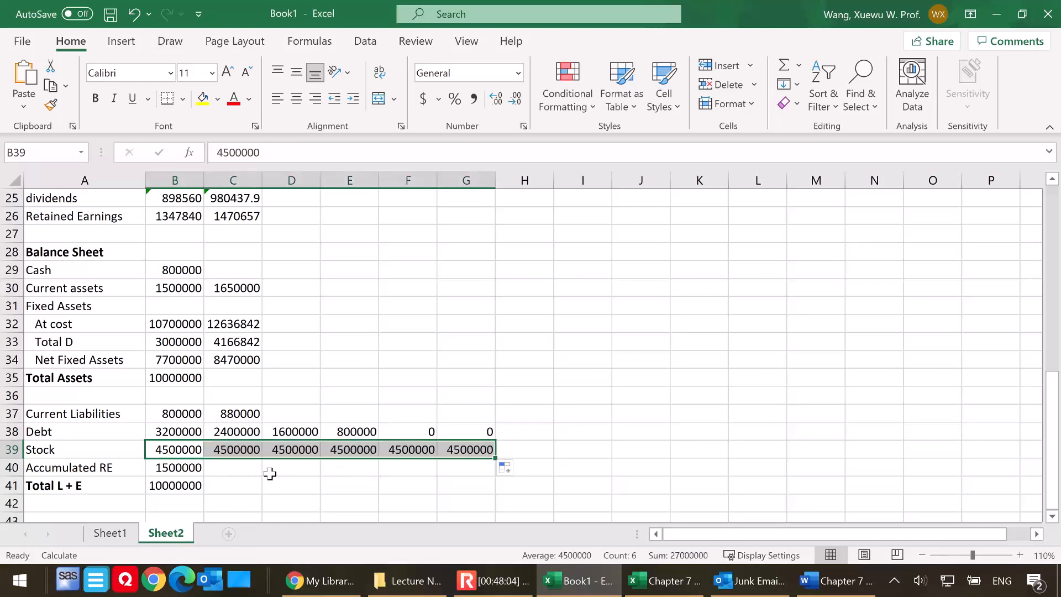
# Review the 2005 Debt formula in C38 and the 2005 interest payment on debt formula in C20
pyautogui.click(240, 472)
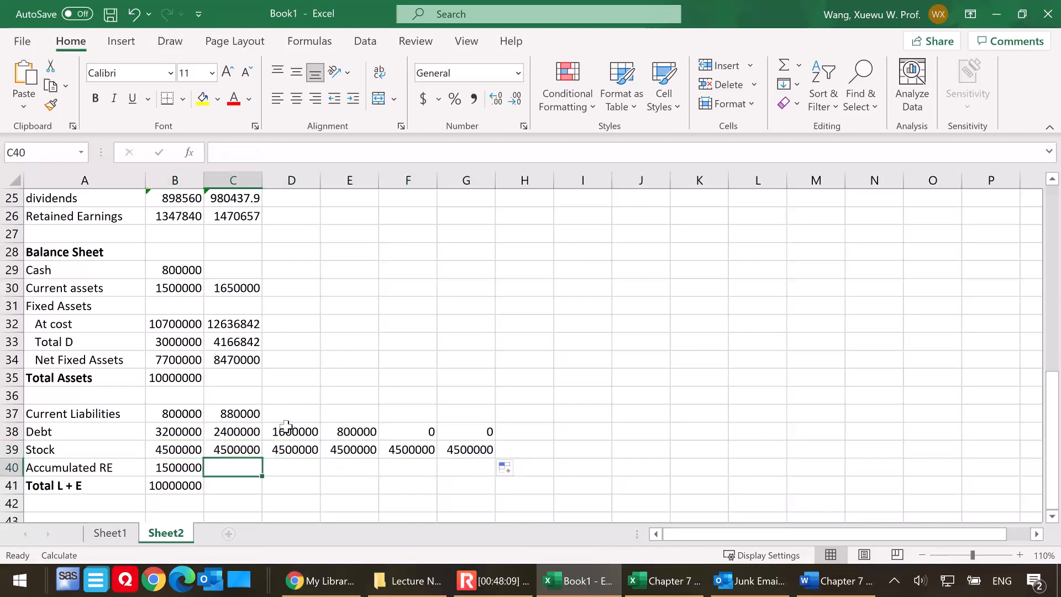
pyautogui.click(242, 414)
pyautogui.click(249, 431)
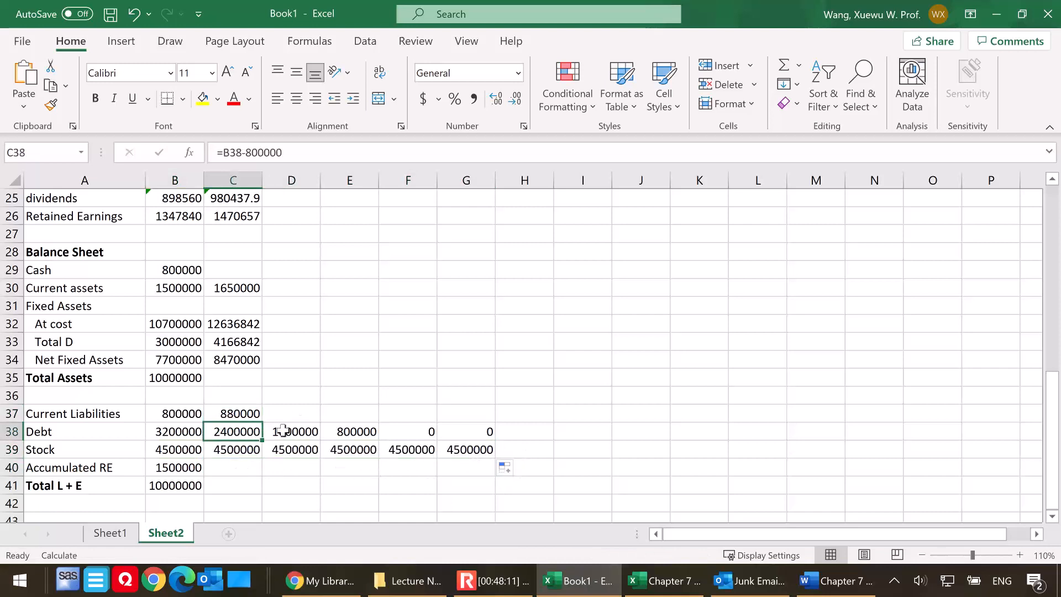
pyautogui.scroll(3, 302, 437)
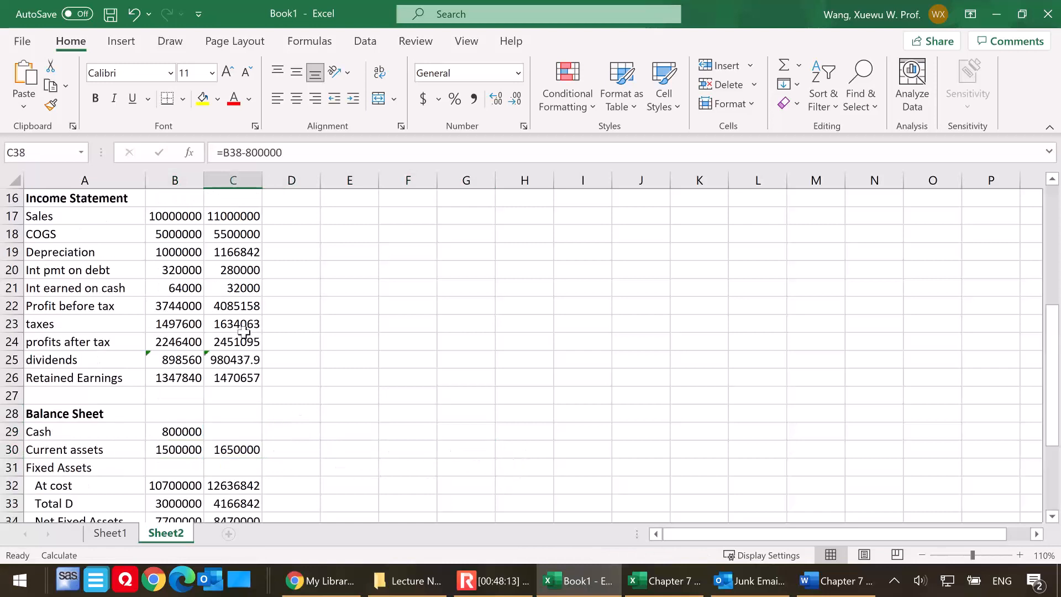
pyautogui.click(243, 268)
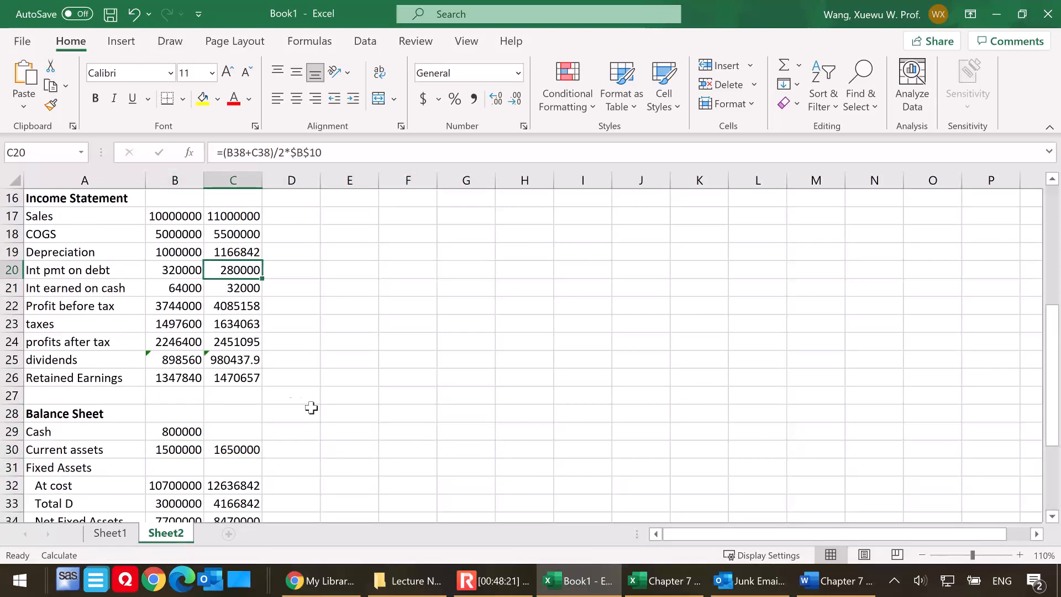
pyautogui.scroll(-4, 322, 420)
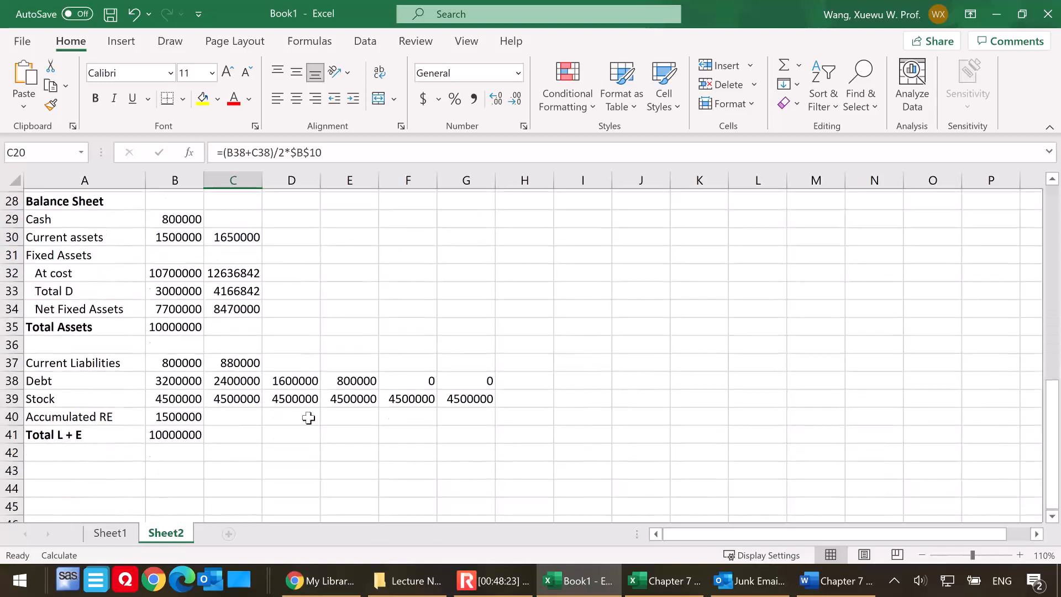
# Calculate the 2005 Accumulated RE in C40 as the 2004 balance plus 2005 retained earnings, =B40+C26
pyautogui.click(244, 414)
pyautogui.write('=')
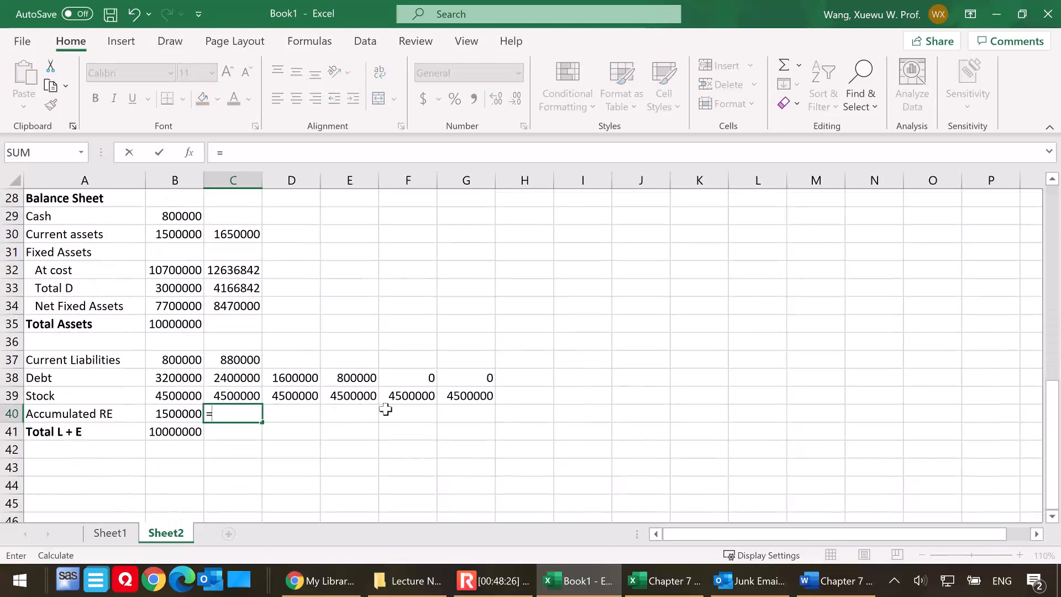
pyautogui.click(163, 417)
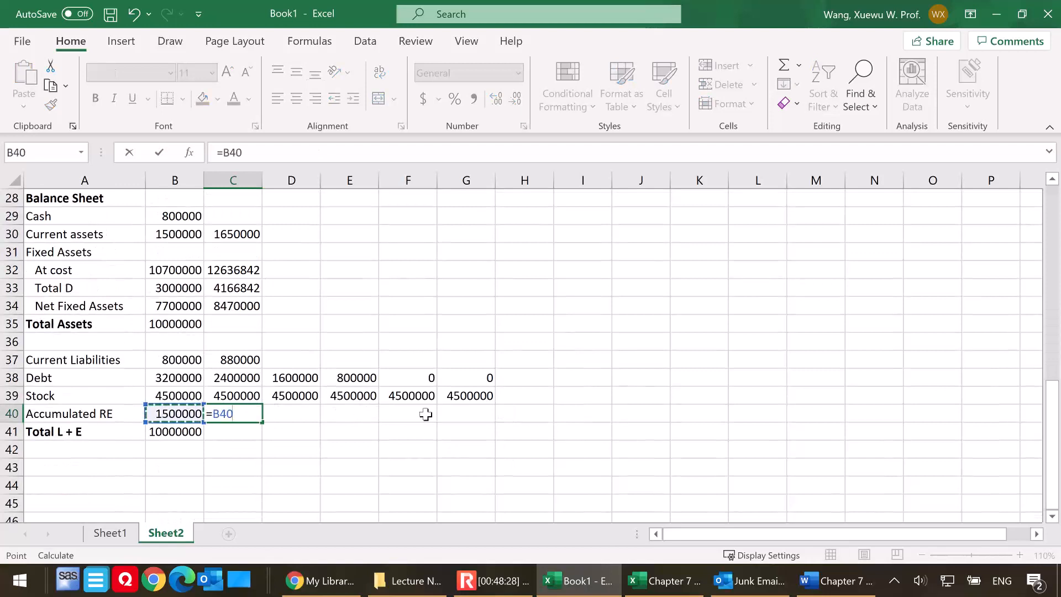
pyautogui.write('+')
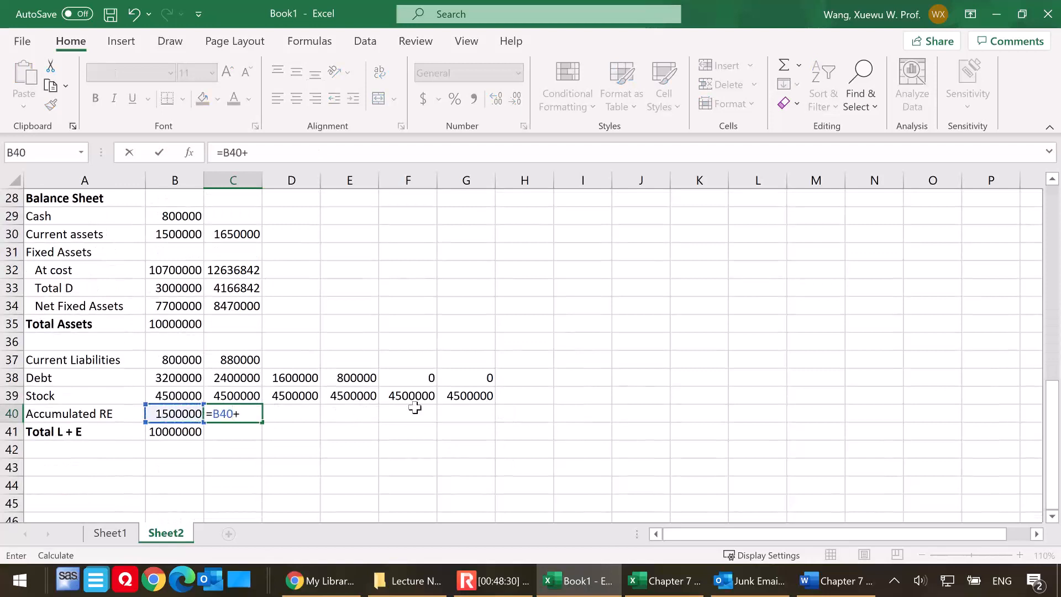
pyautogui.scroll(2, 417, 403)
pyautogui.click(235, 270)
pyautogui.scroll(-1, 398, 413)
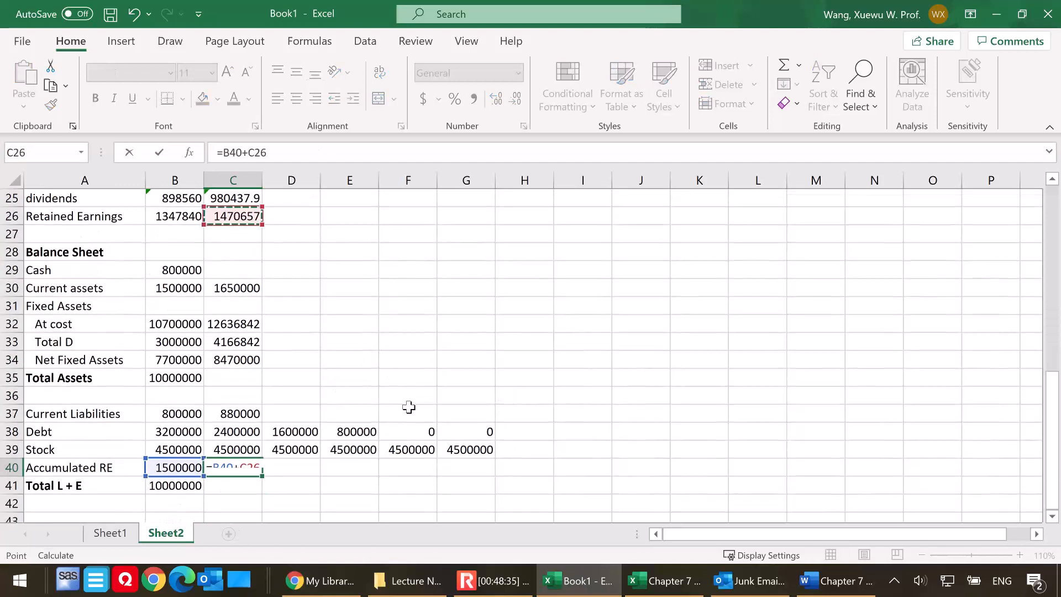
pyautogui.press('Return')
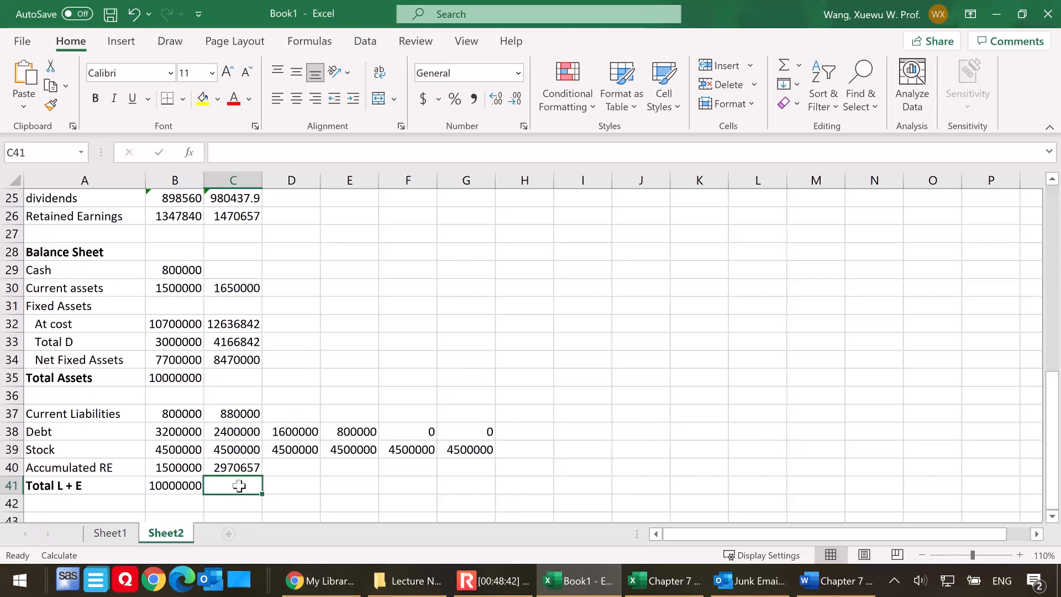
# Total the 2005 liabilities and equity in C41 with =SUM(C37:C40)
pyautogui.write('=sum(')
pyautogui.moveTo(227, 467); pyautogui.dragTo(225, 421)
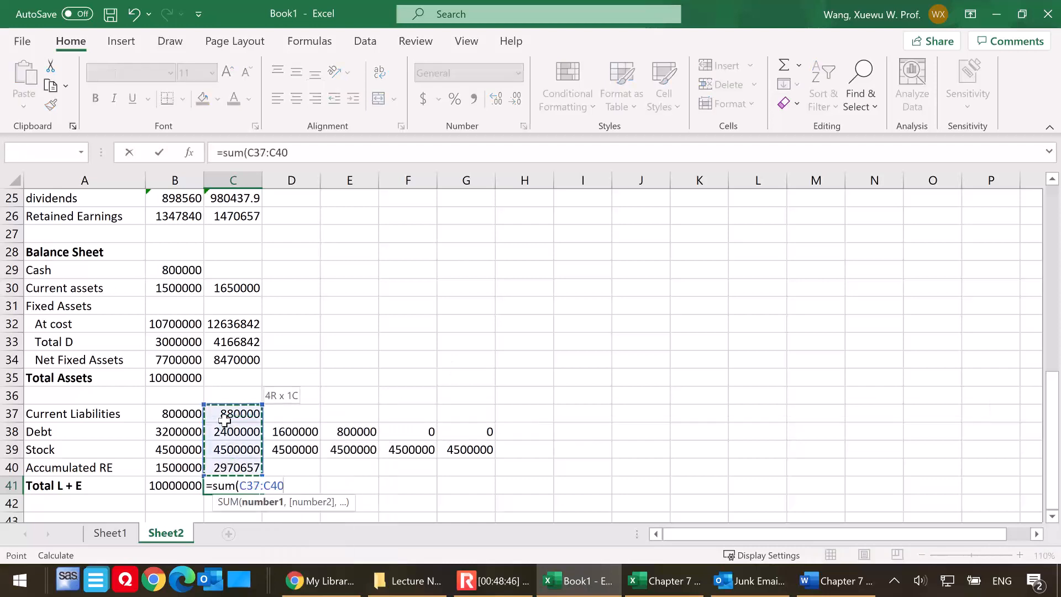
pyautogui.write(')')
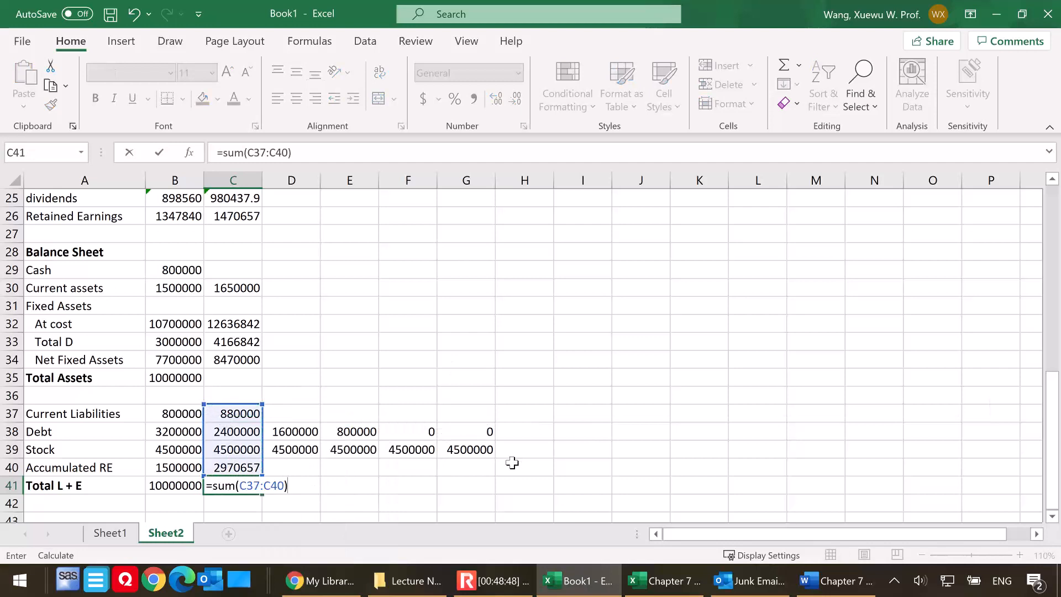
pyautogui.press('Return')
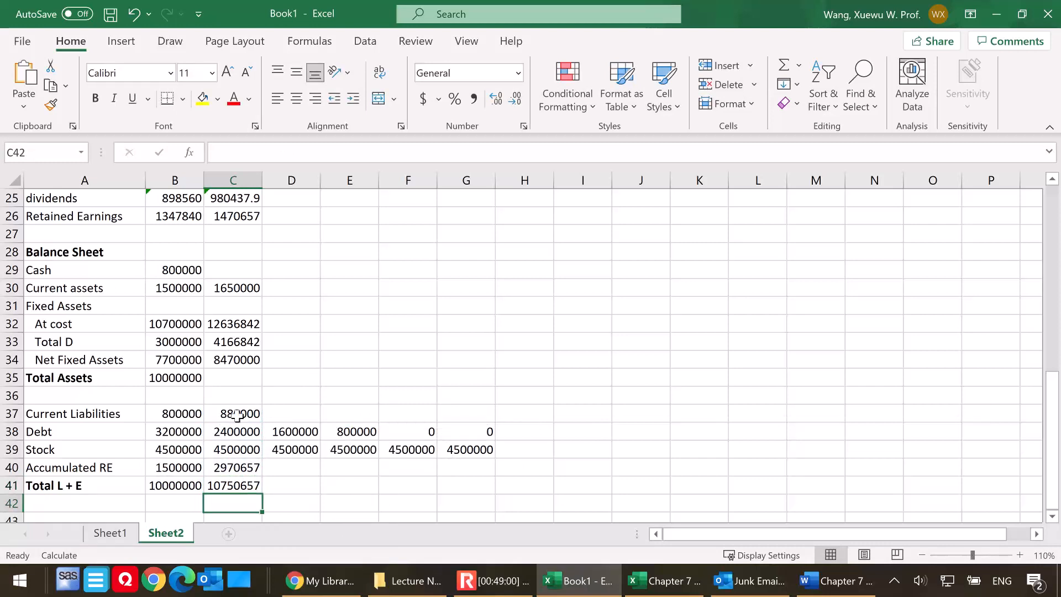
# Set 2005 Total Assets in C35 equal to the 2005 Total L + E, =C41
pyautogui.click(235, 378)
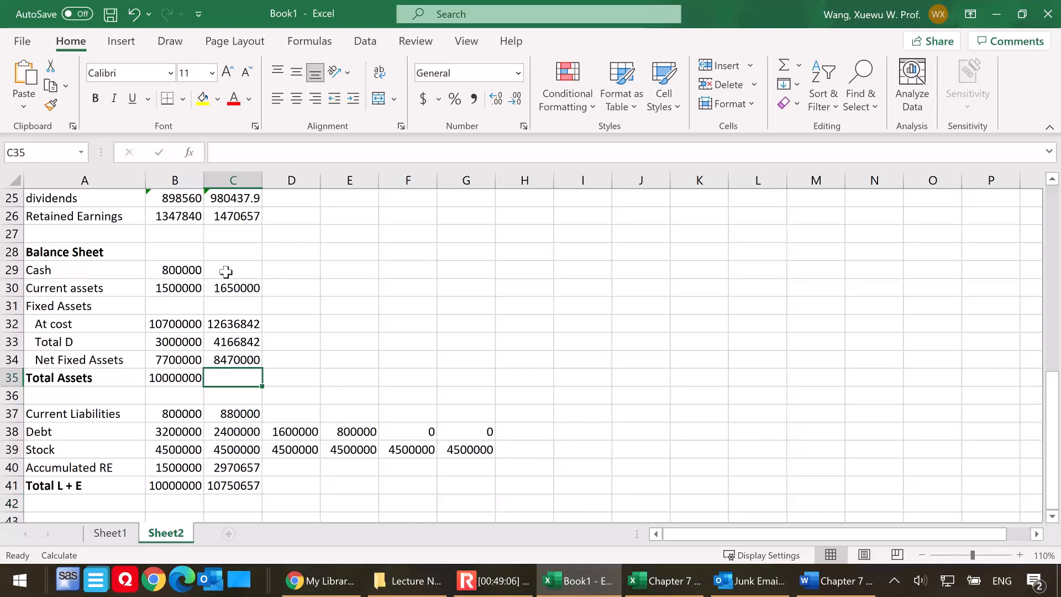
pyautogui.click(247, 271)
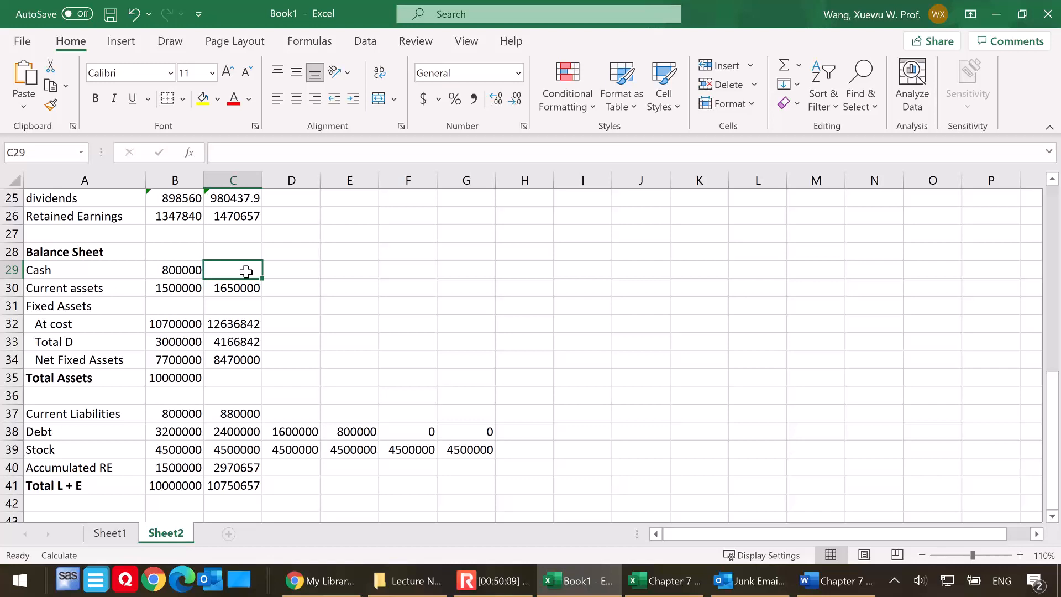
pyautogui.click(240, 378)
pyautogui.write('=')
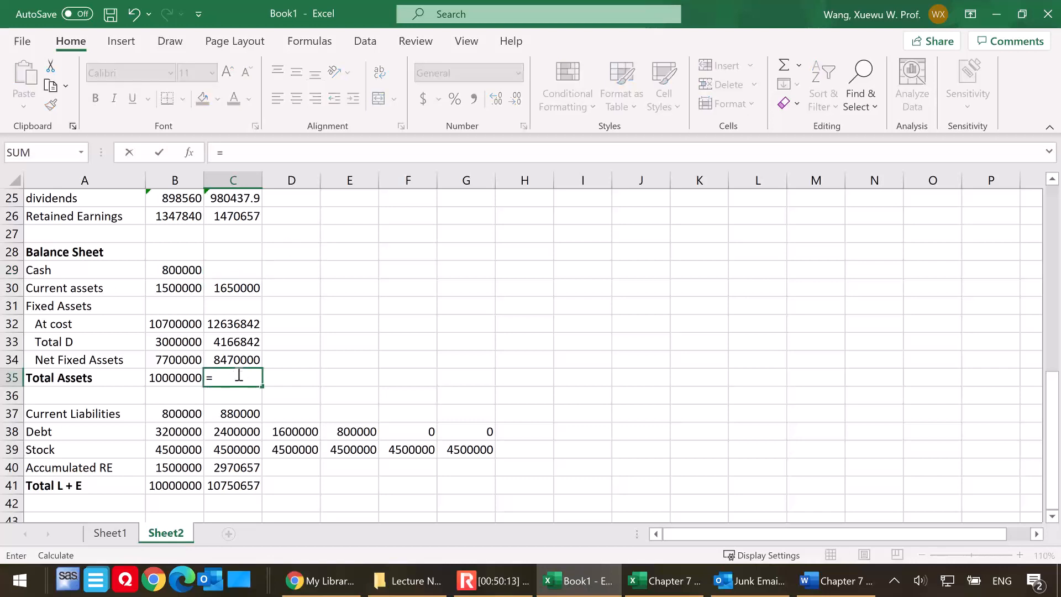
pyautogui.click(244, 486)
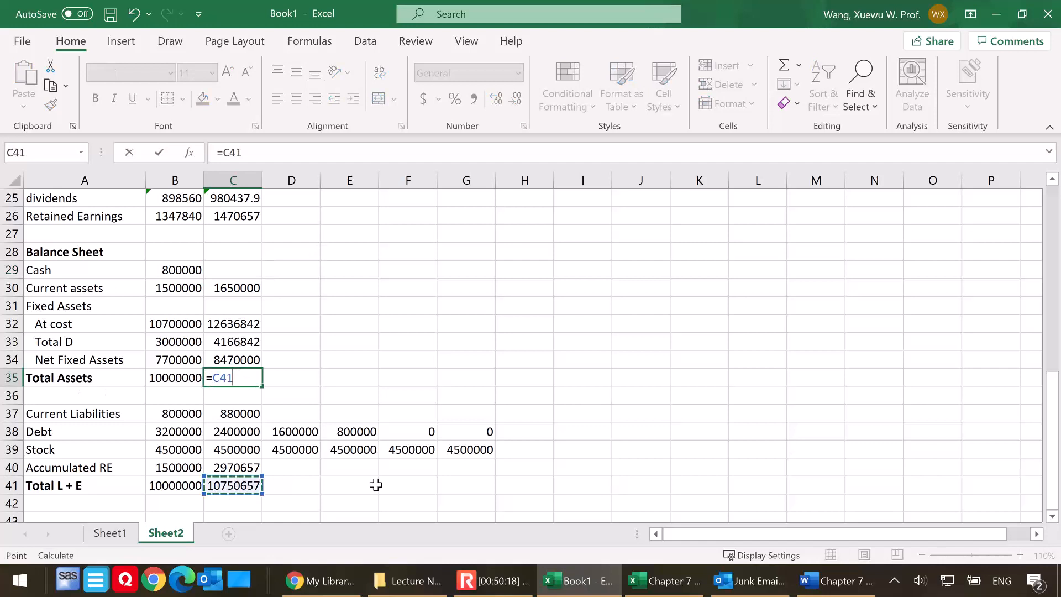
pyautogui.press('Return')
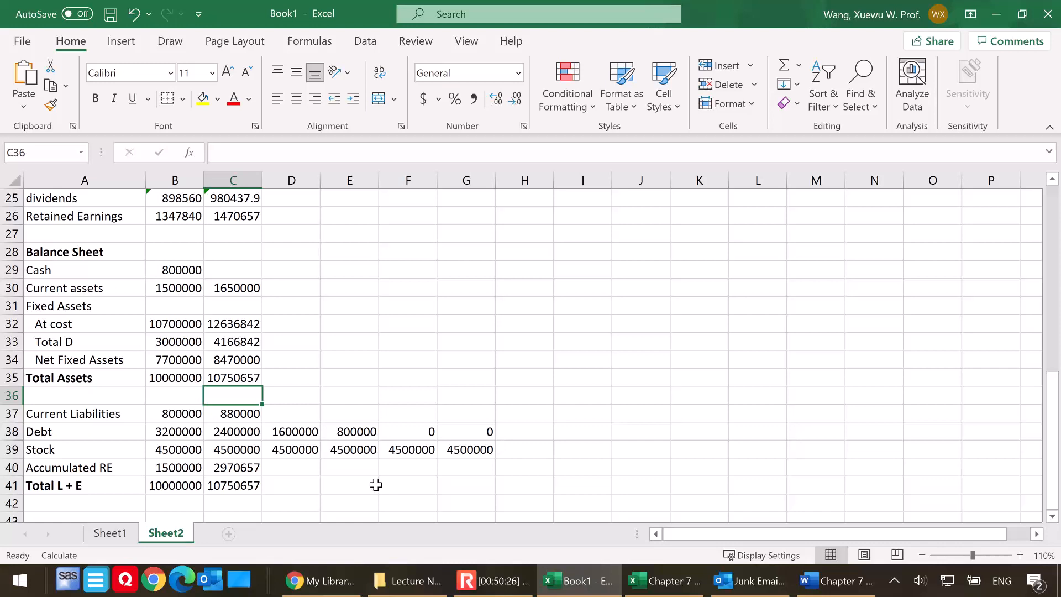
# Calculate 2005 Cash in C29 as total assets minus net fixed assets and current assets, =C35-C34-C30
pyautogui.click(228, 270)
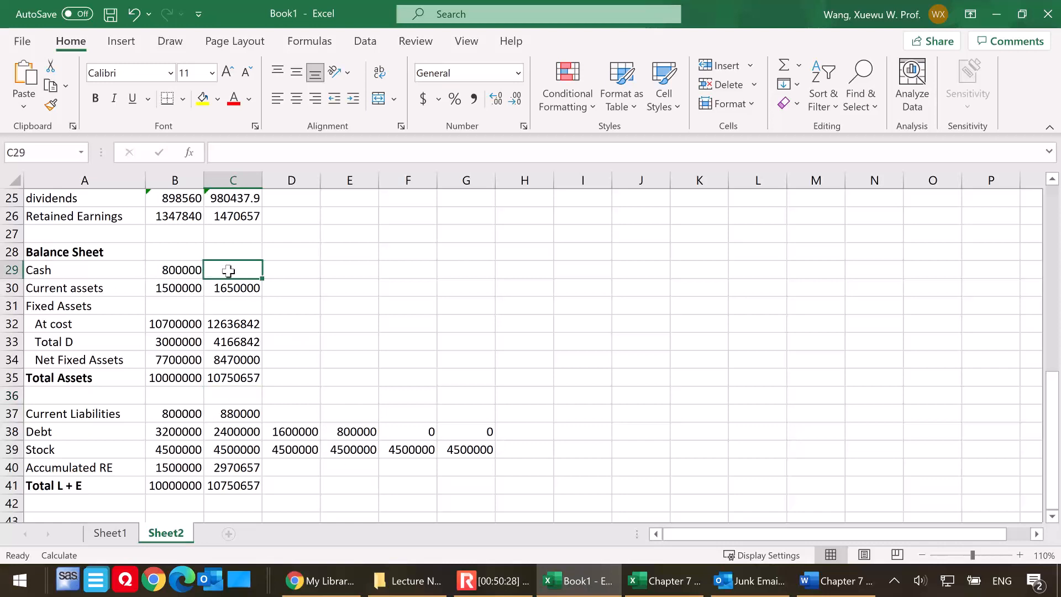
pyautogui.write('=')
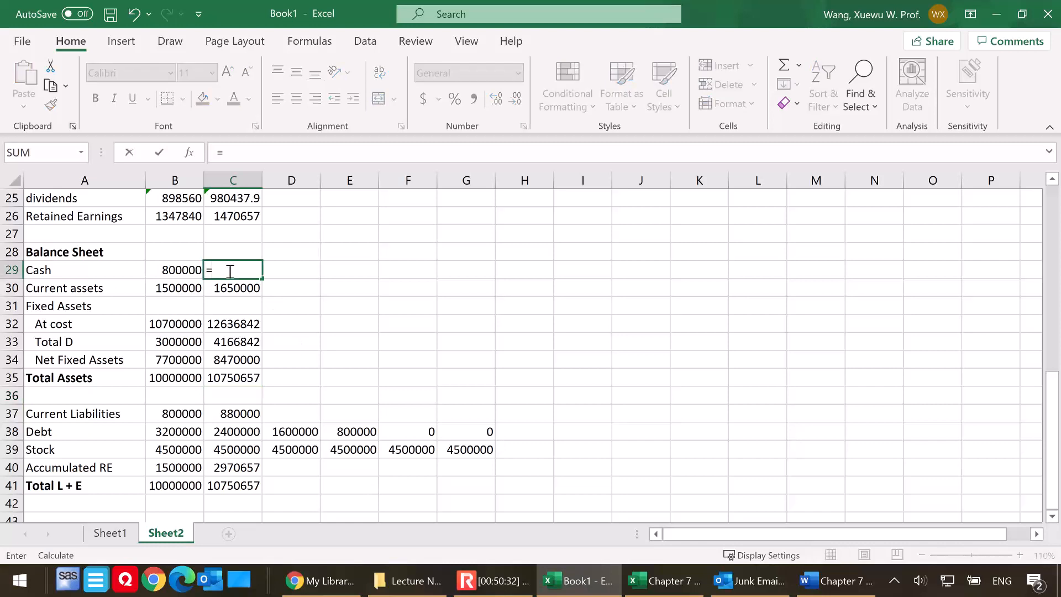
pyautogui.click(232, 379)
pyautogui.write('-')
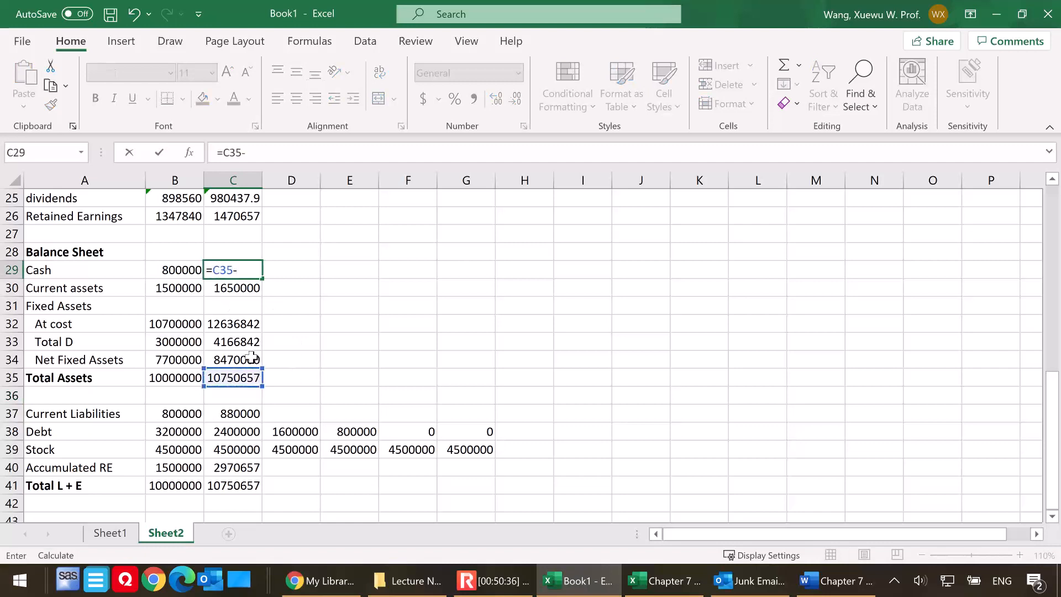
pyautogui.click(238, 360)
pyautogui.write('-')
pyautogui.click(235, 288)
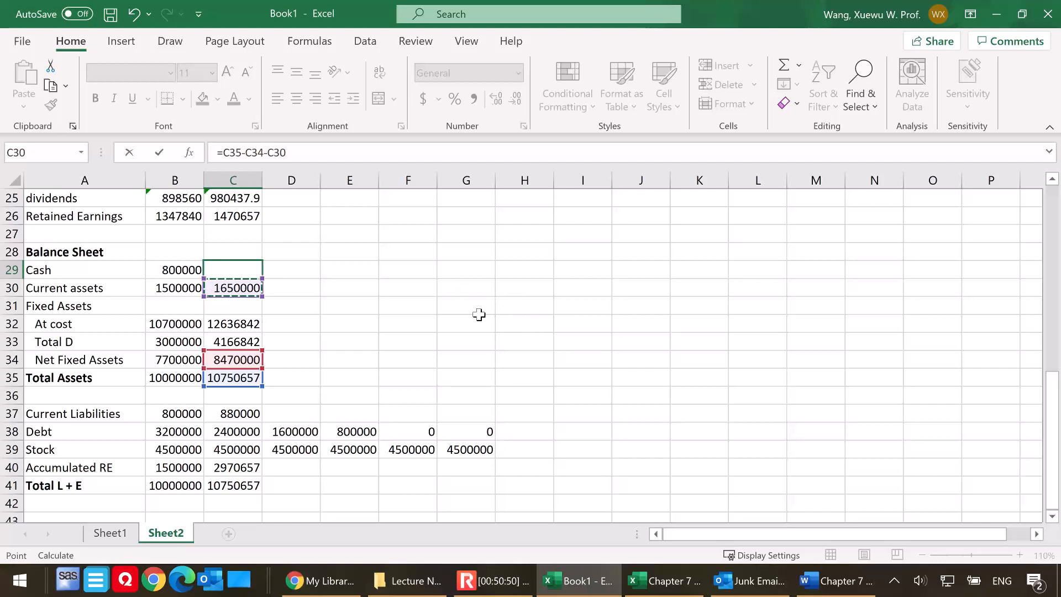
pyautogui.scroll(1, 479, 313)
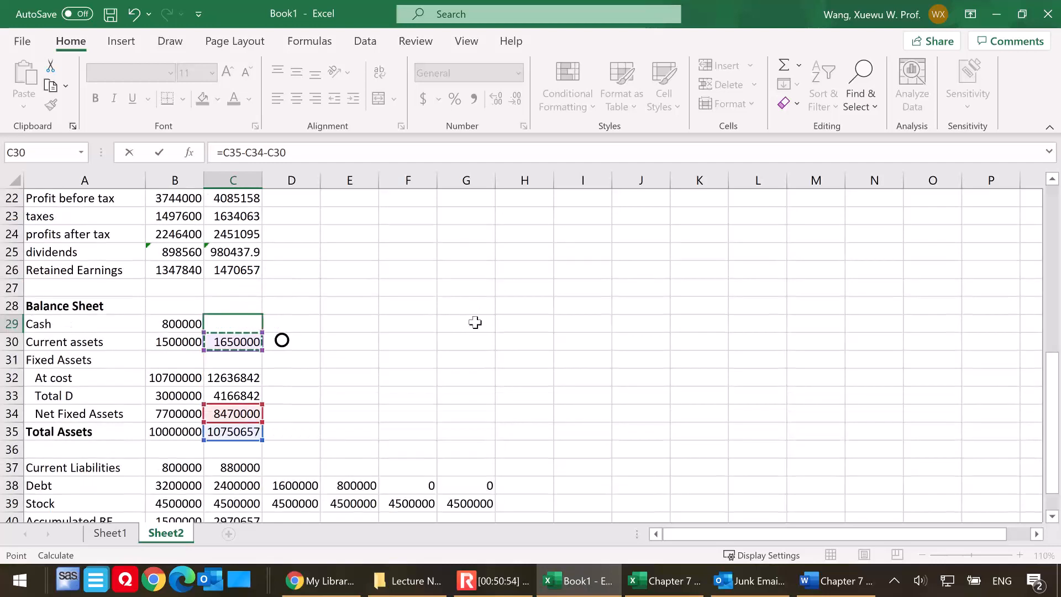
pyautogui.scroll(1, 467, 322)
pyautogui.scroll(1, 442, 327)
pyautogui.scroll(1, 439, 327)
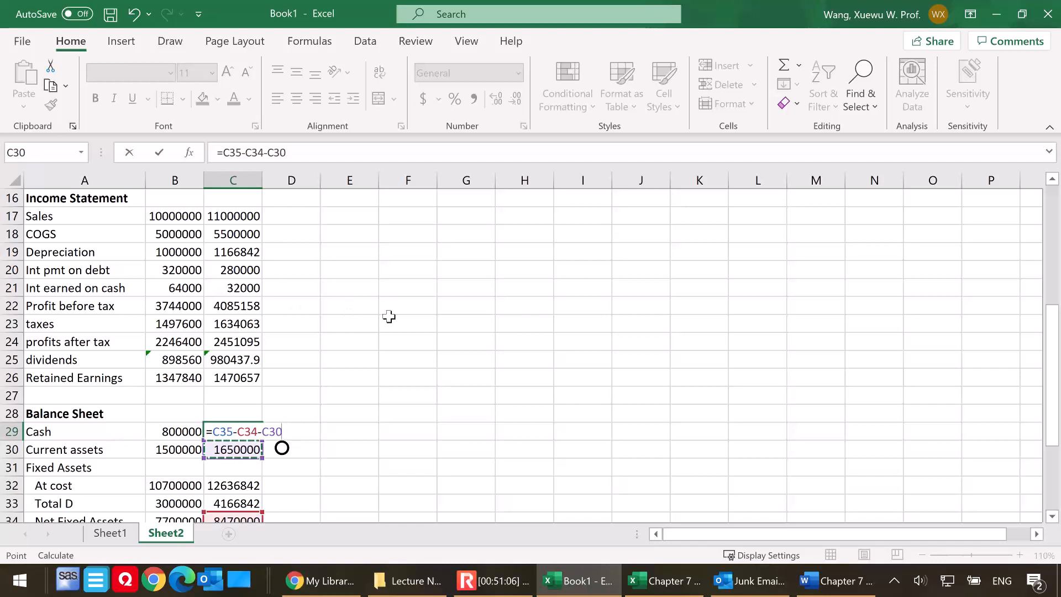
pyautogui.press('Return')
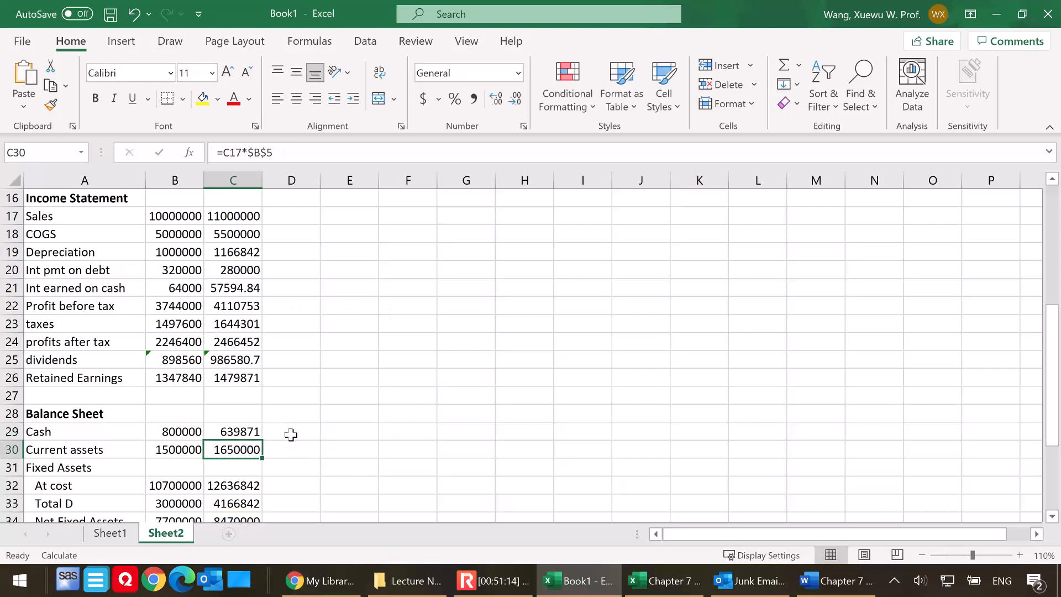
# Copy the 2005 income statement formulas in C17:C26 across D17:G26 for the years 2006 to 2009
pyautogui.scroll(-1, 290, 431)
pyautogui.scroll(-1, 276, 434)
pyautogui.scroll(-1, 294, 426)
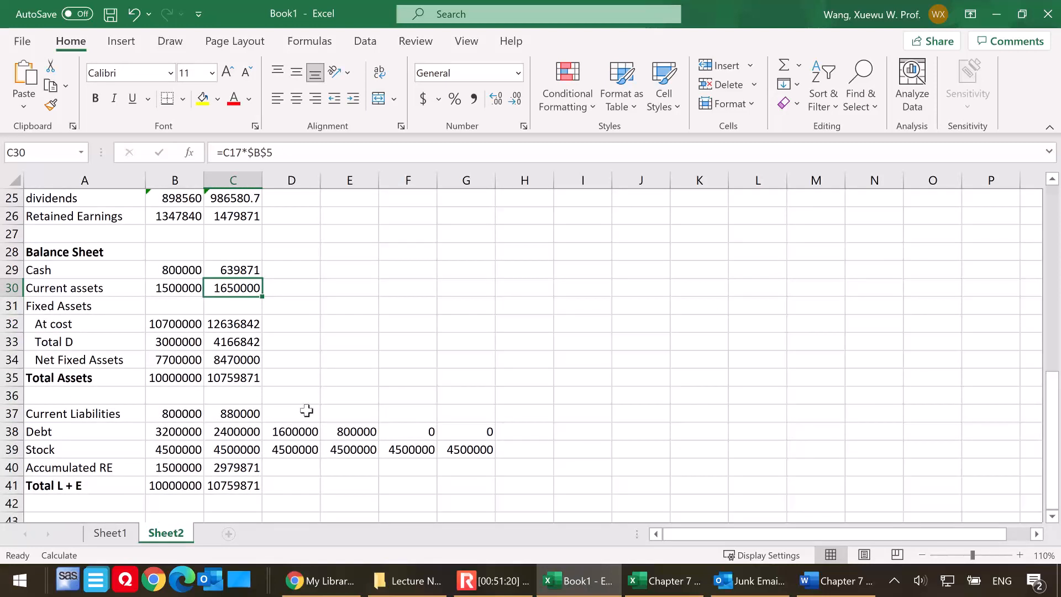
pyautogui.scroll(2, 301, 406)
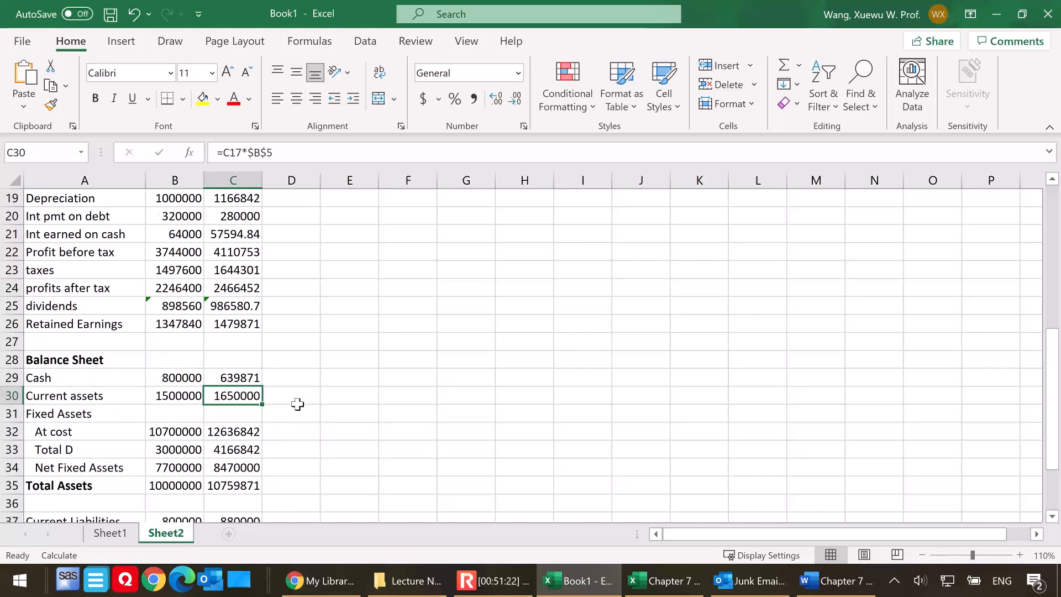
pyautogui.scroll(1, 299, 403)
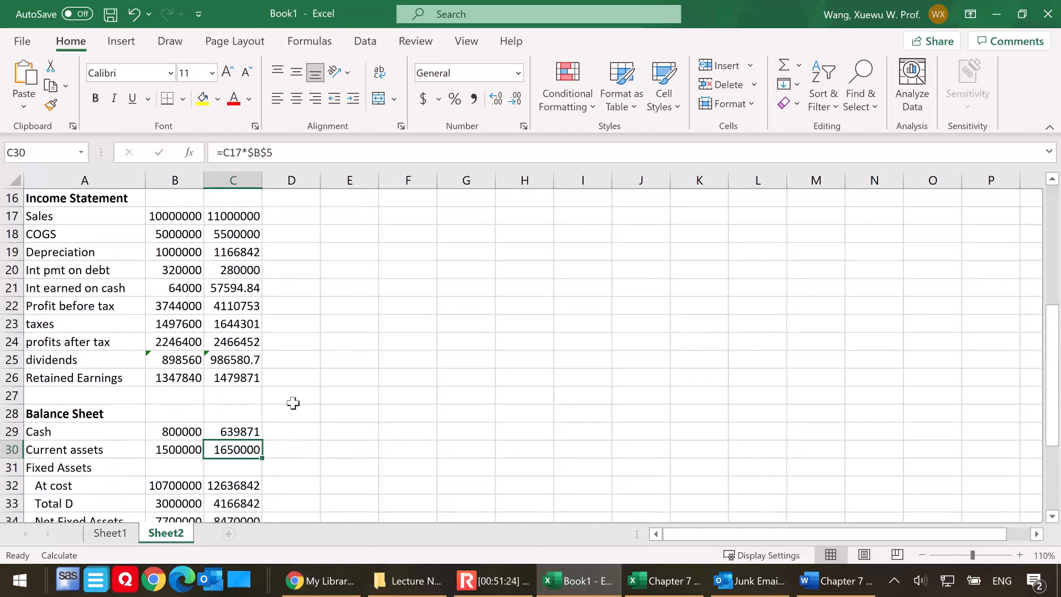
pyautogui.scroll(1, 293, 403)
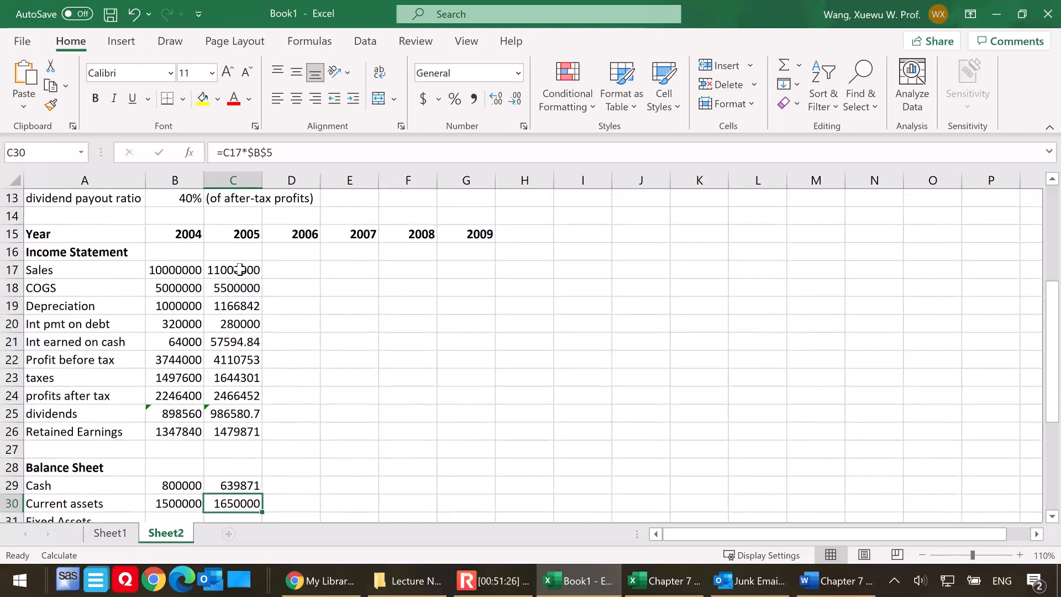
pyautogui.moveTo(240, 269); pyautogui.dragTo(247, 434)
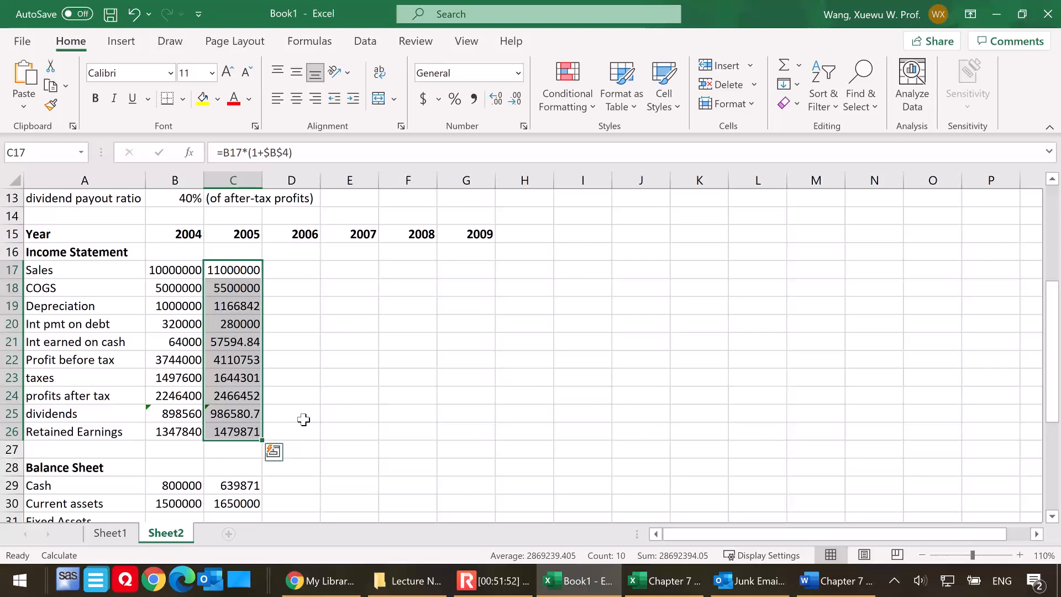
pyautogui.click(372, 411)
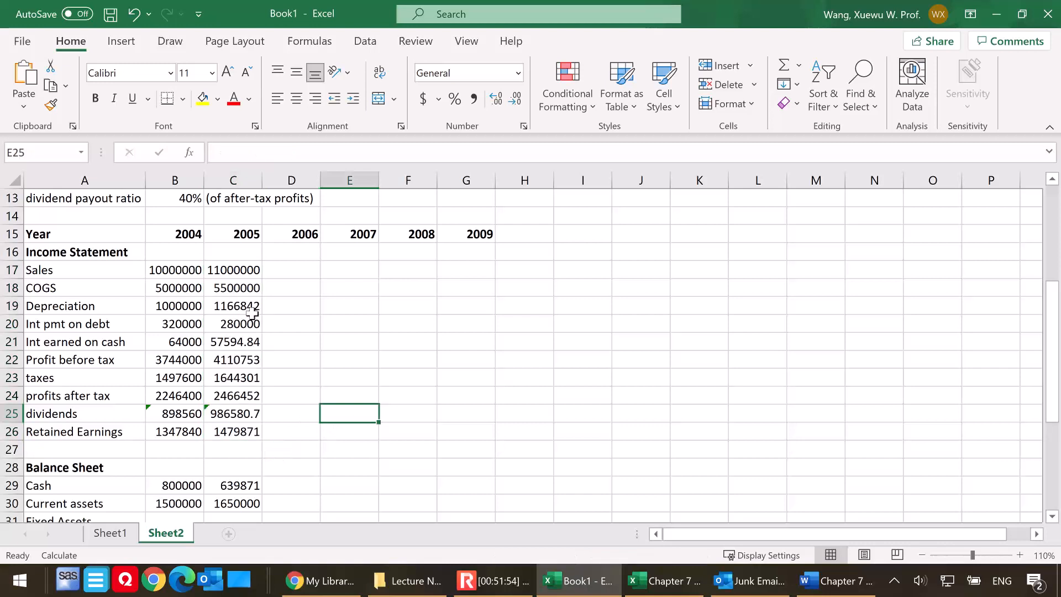
pyautogui.moveTo(230, 276); pyautogui.dragTo(494, 438)
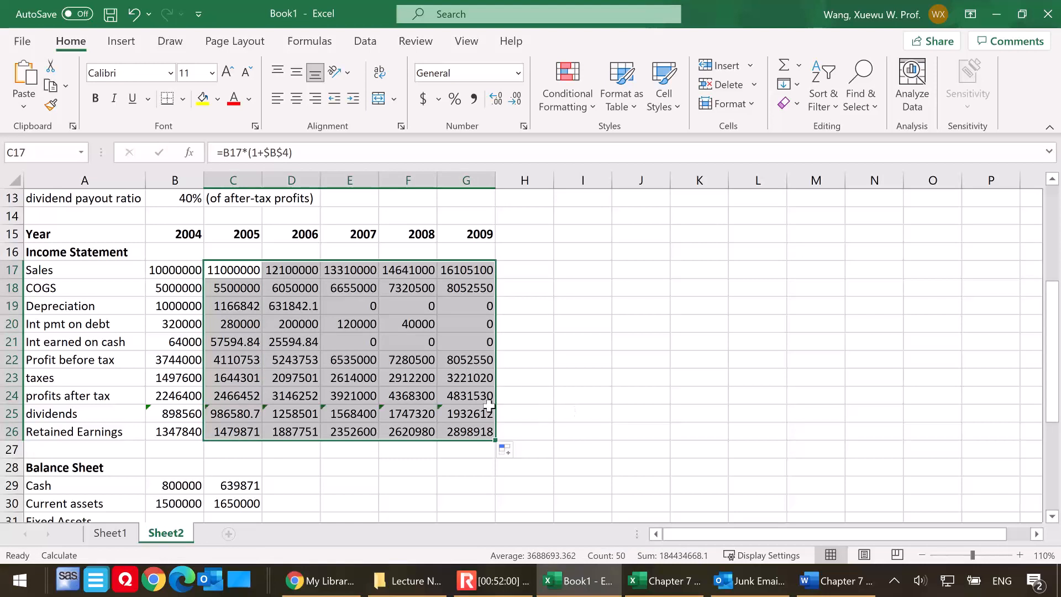
# Copy the 2005 asset formulas in C29:C35 across D29:G35 for the years 2006 to 2009
pyautogui.scroll(-2, 523, 397)
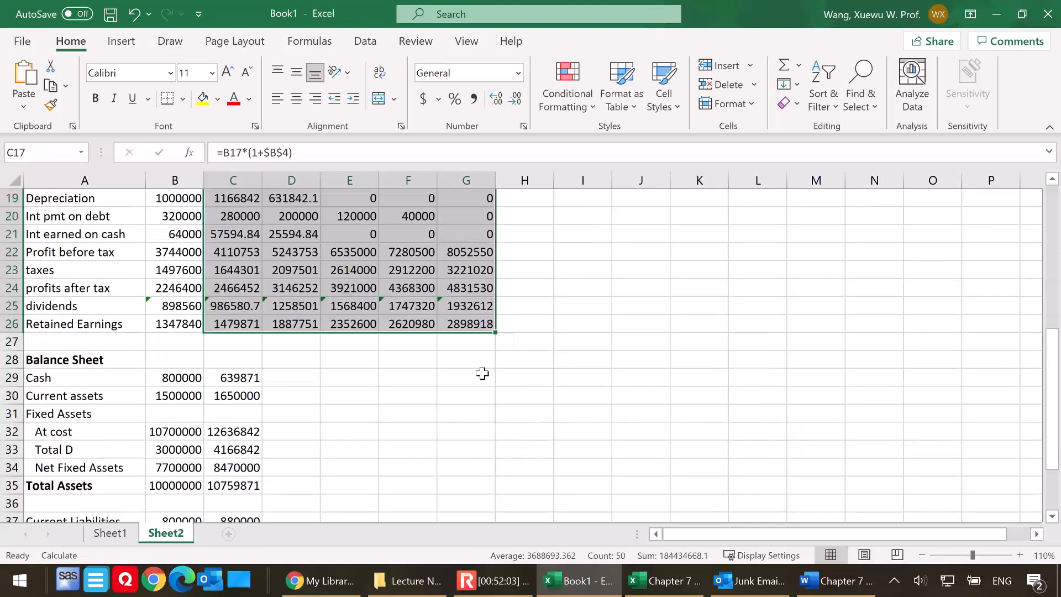
pyautogui.scroll(-1, 483, 375)
pyautogui.moveTo(237, 325); pyautogui.dragTo(492, 438)
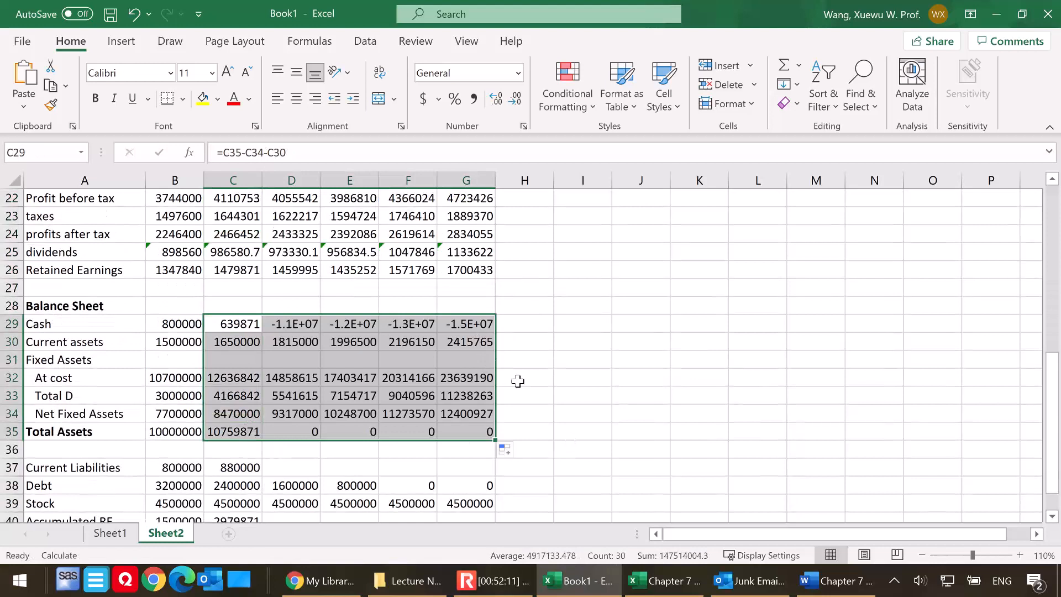
# Copy the 2005 Current Liabilities formula in C37 across D37:G37 for the years 2006 to 2009
pyautogui.scroll(-1, 540, 375)
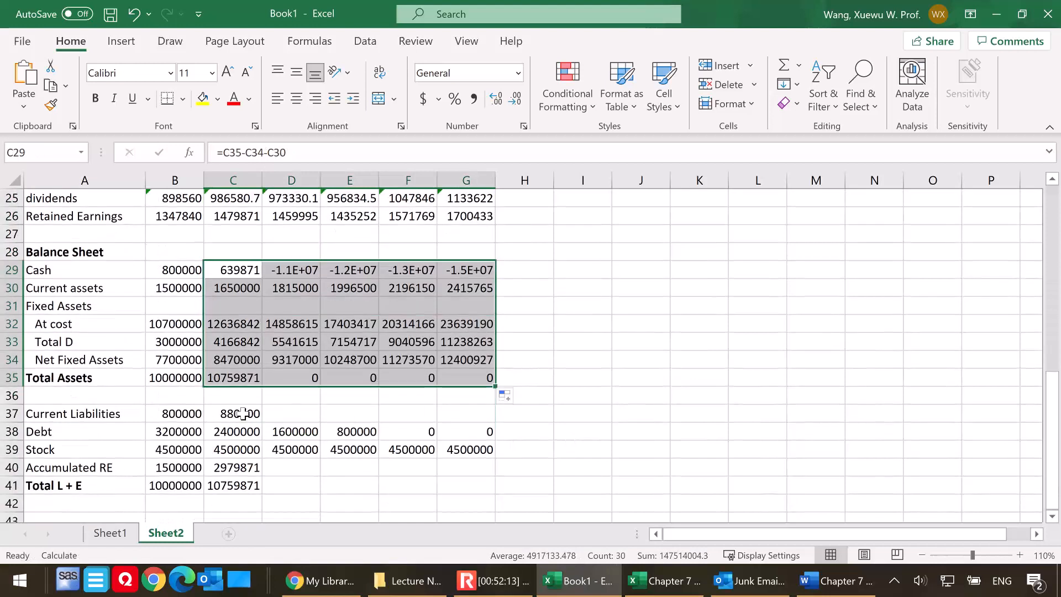
pyautogui.click(246, 414)
pyautogui.moveTo(262, 423); pyautogui.dragTo(476, 418)
# Copy the 2005 Accumulated RE and Total L + E formulas in C40:C41 across D40:G41 for the years 2006 to 2009
pyautogui.scroll(-1, 397, 459)
pyautogui.scroll(-1, 397, 459)
pyautogui.moveTo(237, 414); pyautogui.dragTo(487, 442)
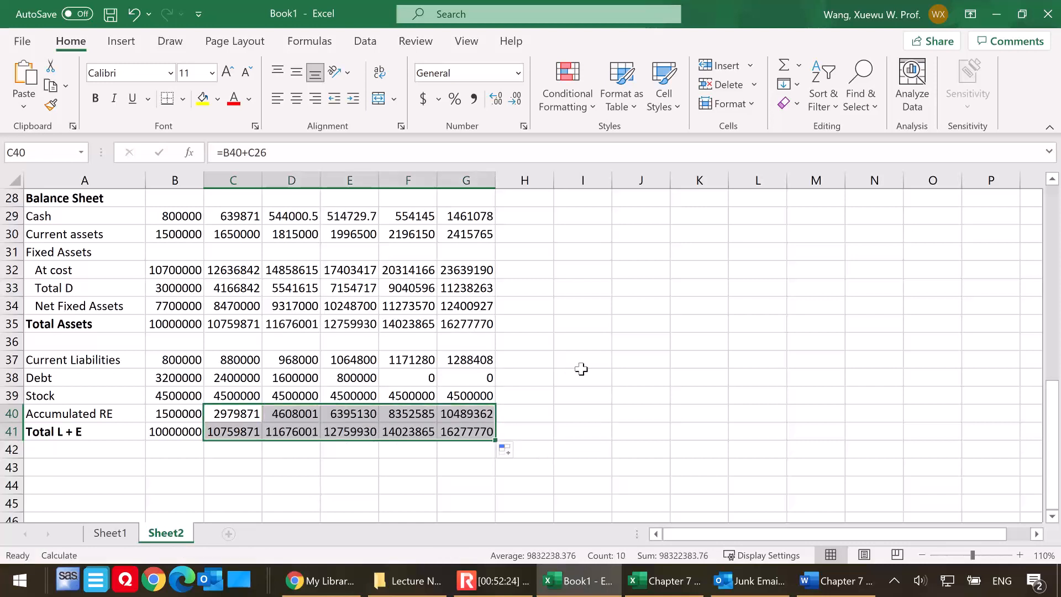
# Review the projected financial statements and check the forecasting item in the model overview on Sheet1
pyautogui.scroll(3, 577, 370)
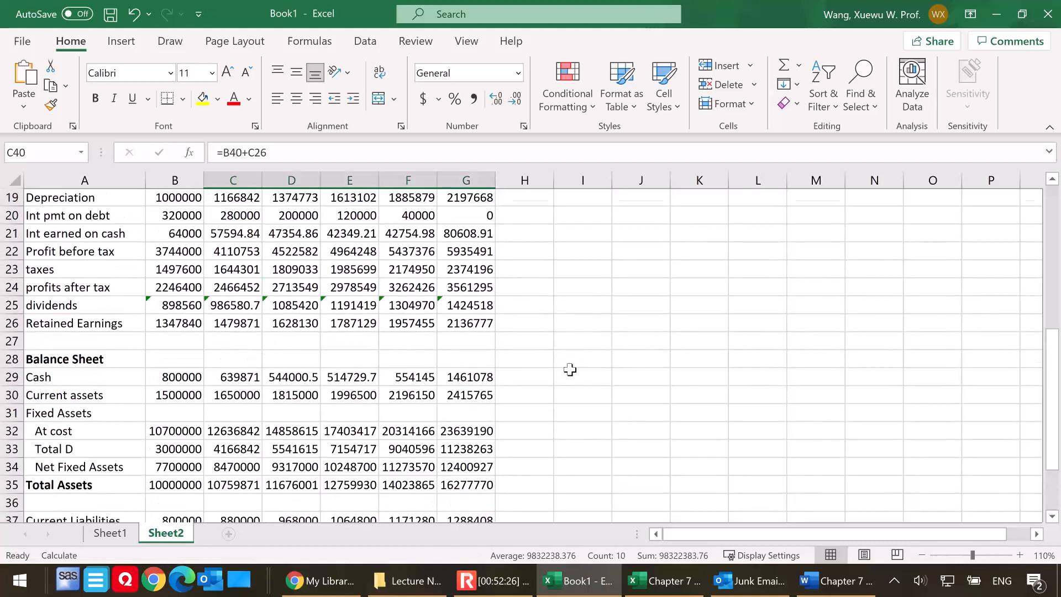
pyautogui.scroll(3, 570, 370)
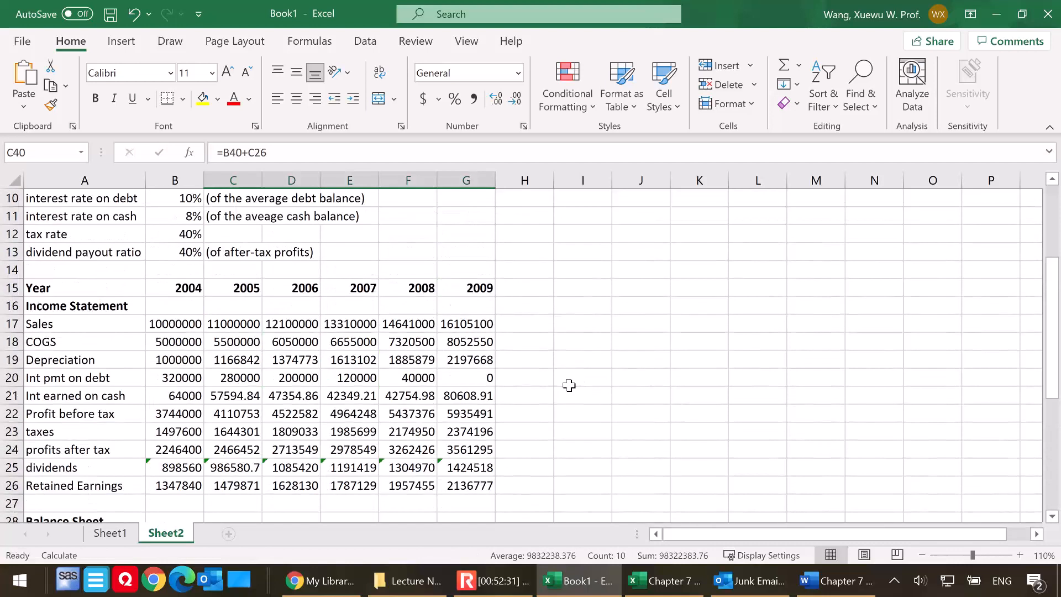
pyautogui.click(110, 533)
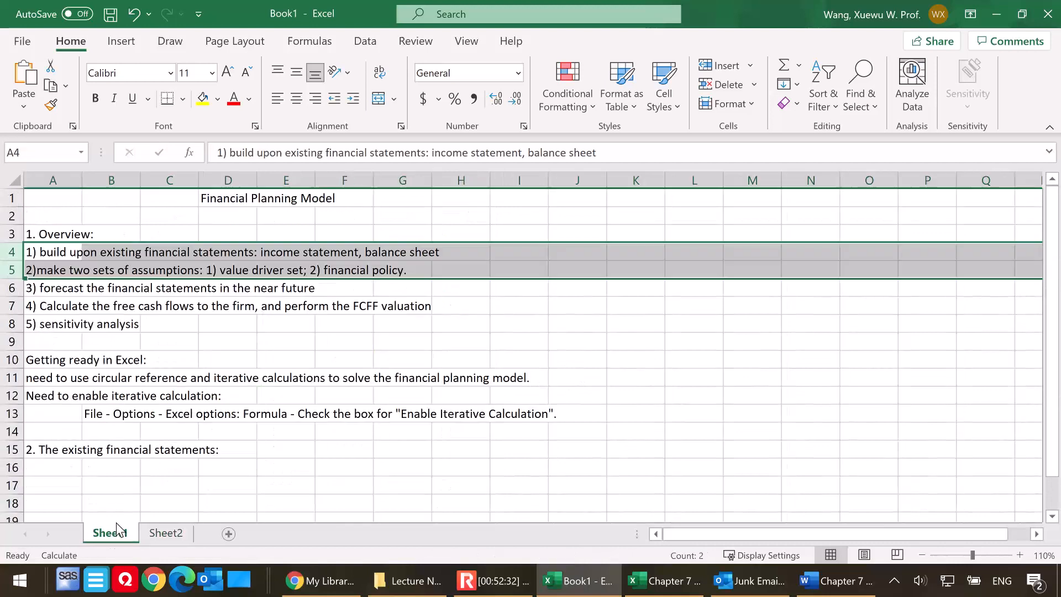
pyautogui.click(84, 291)
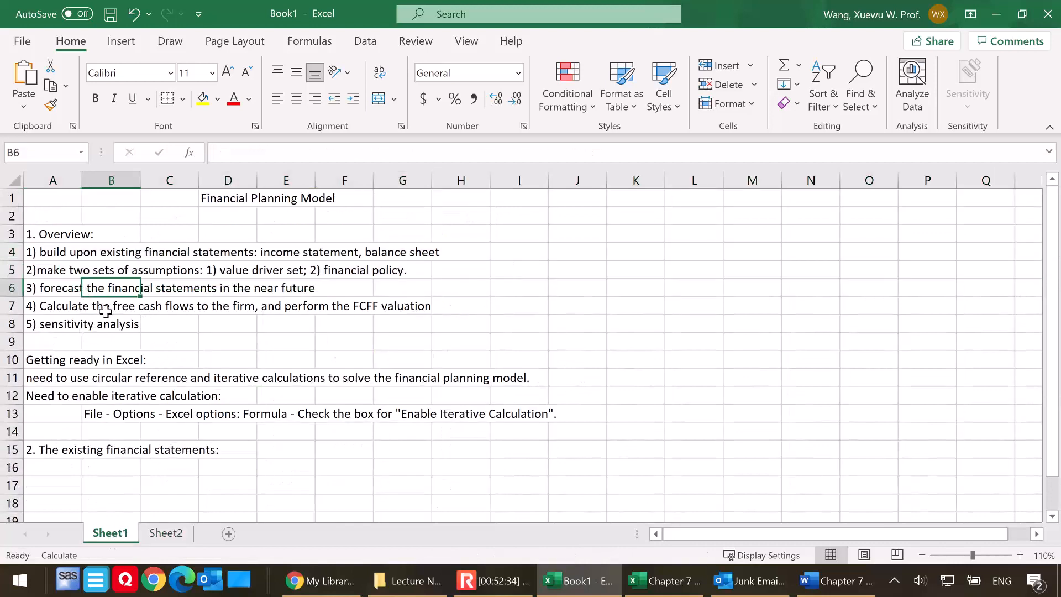
# Check the forecasting item in the Sheet1 overview and return to the projected income statement on Sheet2
pyautogui.click(40, 291)
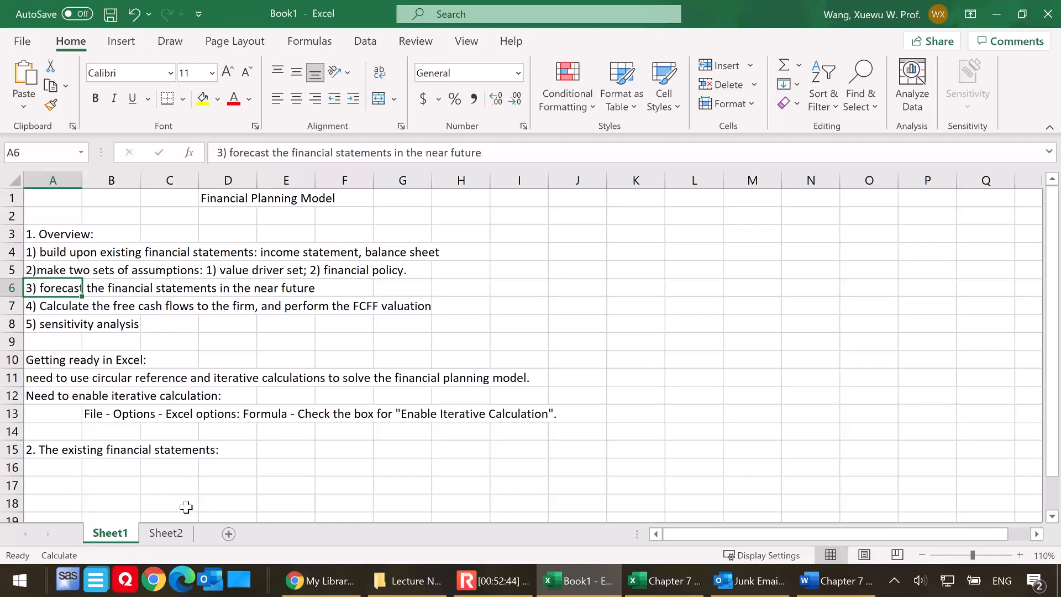
pyautogui.click(176, 533)
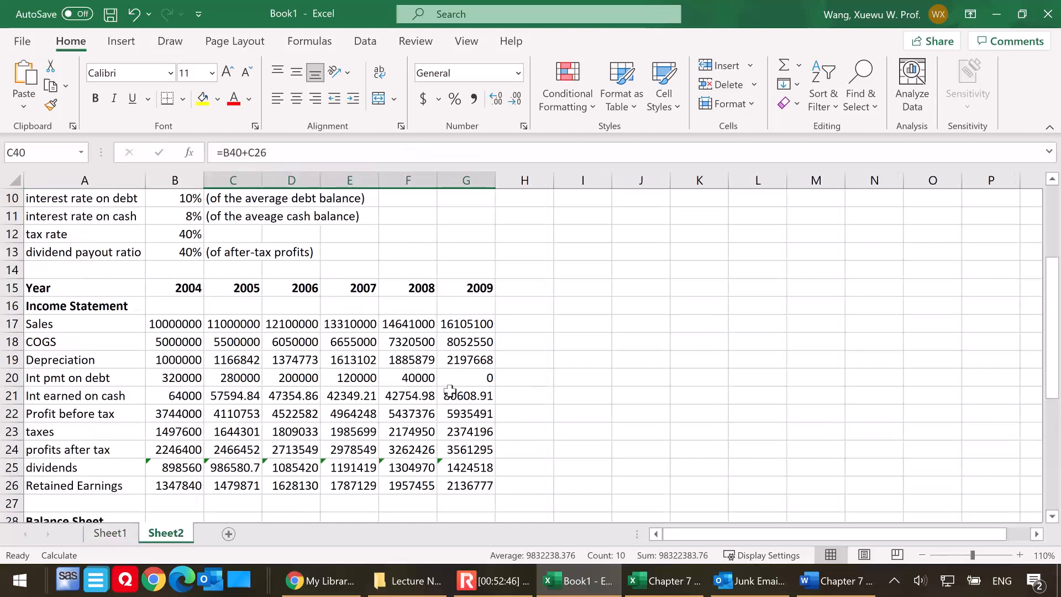
pyautogui.click(579, 393)
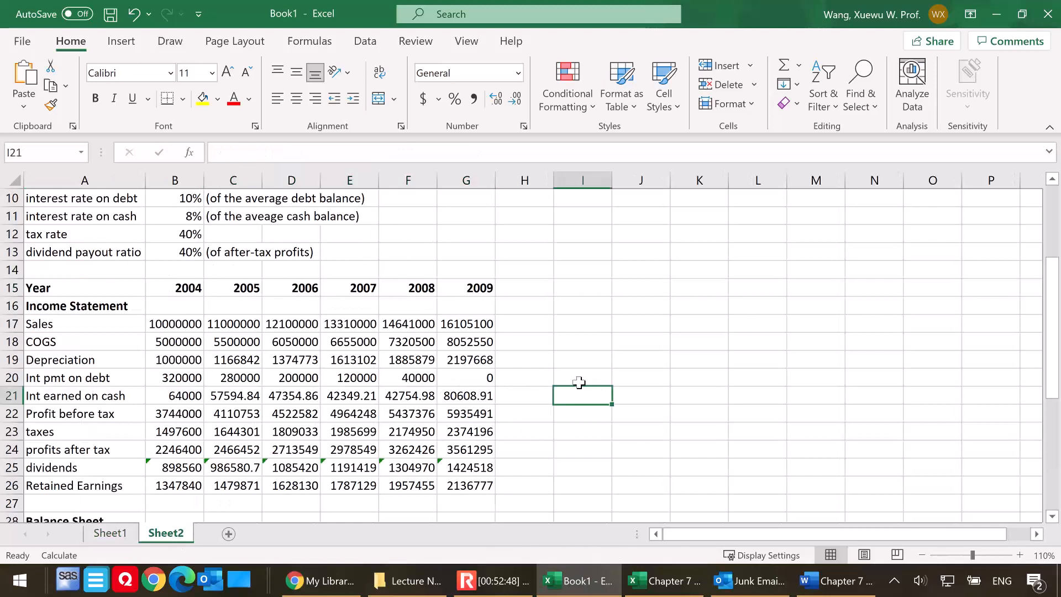
pyautogui.scroll(1, 575, 387)
pyautogui.scroll(-1, 567, 373)
# Turn off iterative calculation in the formula options and dismiss the circular reference warning
pyautogui.click(23, 41)
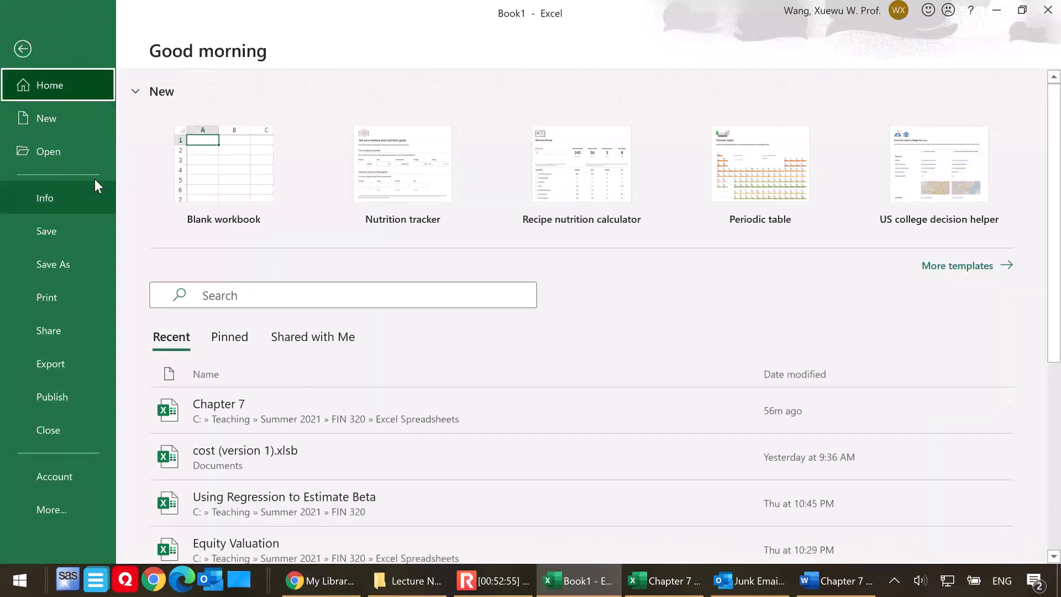
pyautogui.click(68, 512)
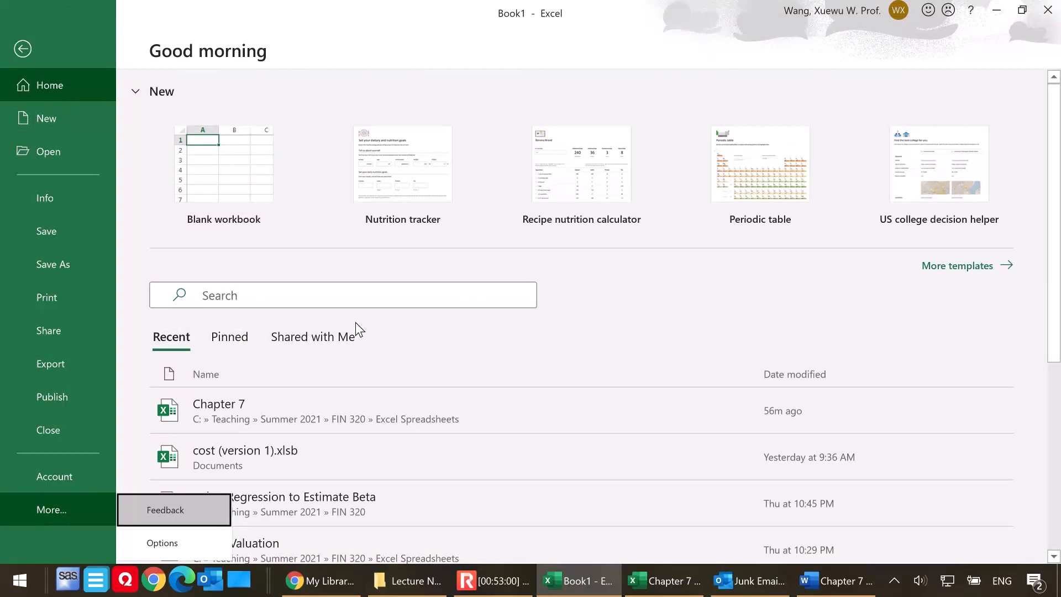
pyautogui.click(166, 543)
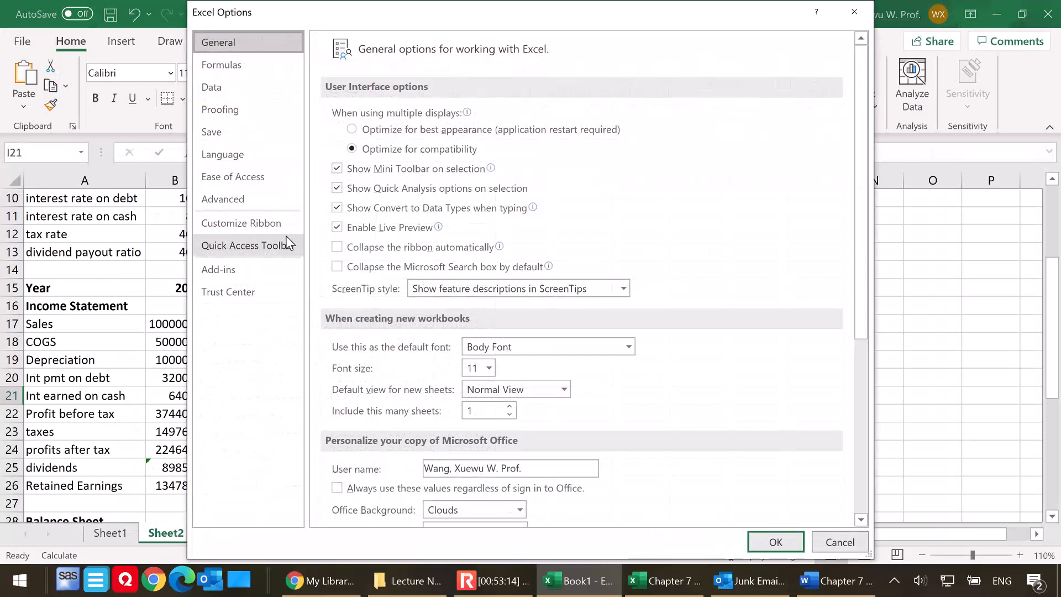
pyautogui.click(238, 65)
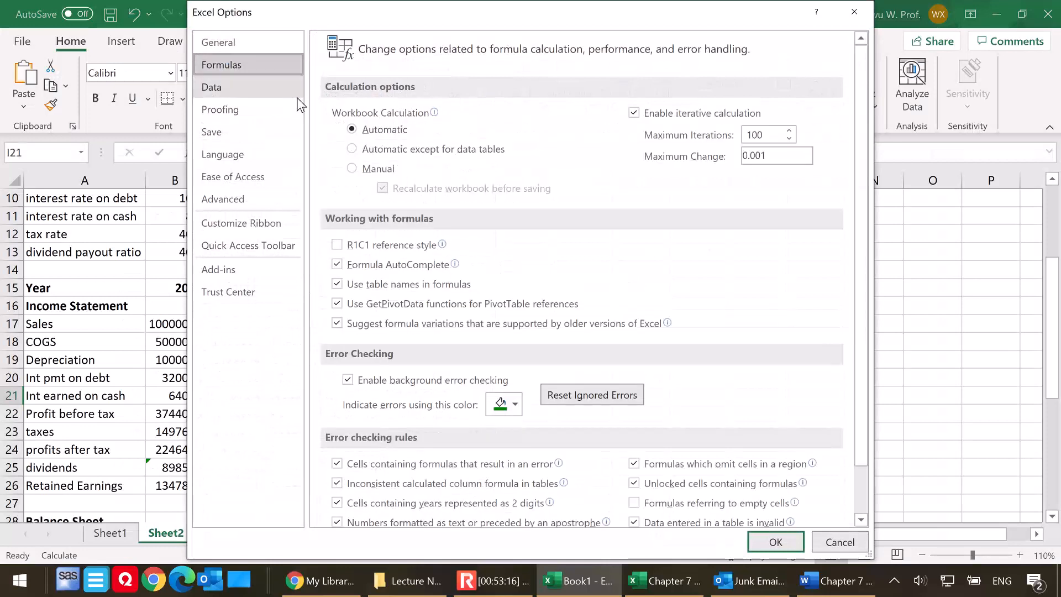
pyautogui.click(635, 113)
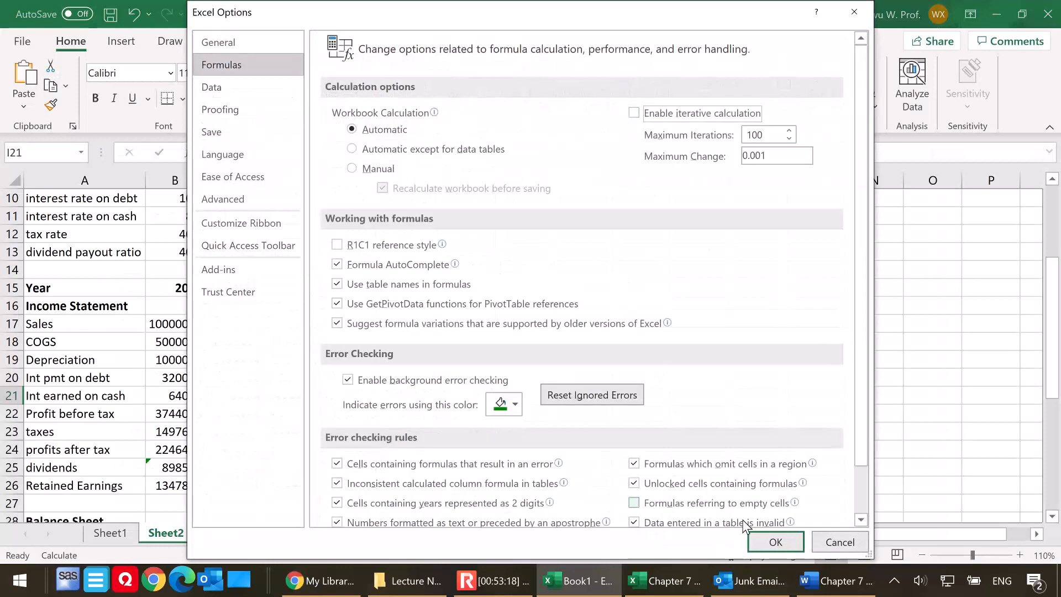
pyautogui.click(764, 548)
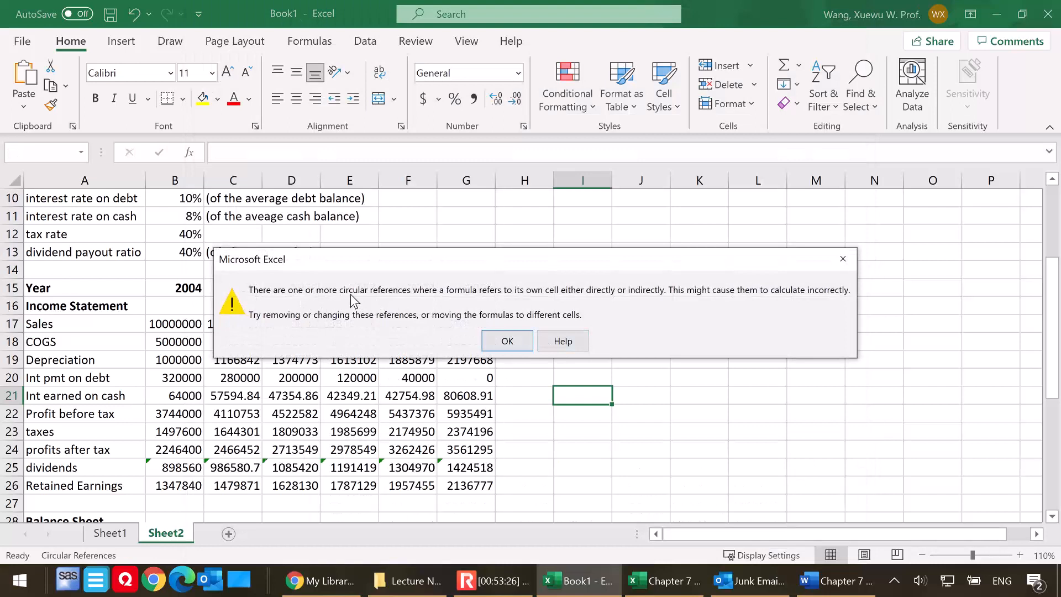
pyautogui.click(507, 338)
# Examine the circular references among the 2005 Depreciation, At cost and Total D formulas, and check the 2005 interest earned on cash formula
pyautogui.scroll(-2, 449, 395)
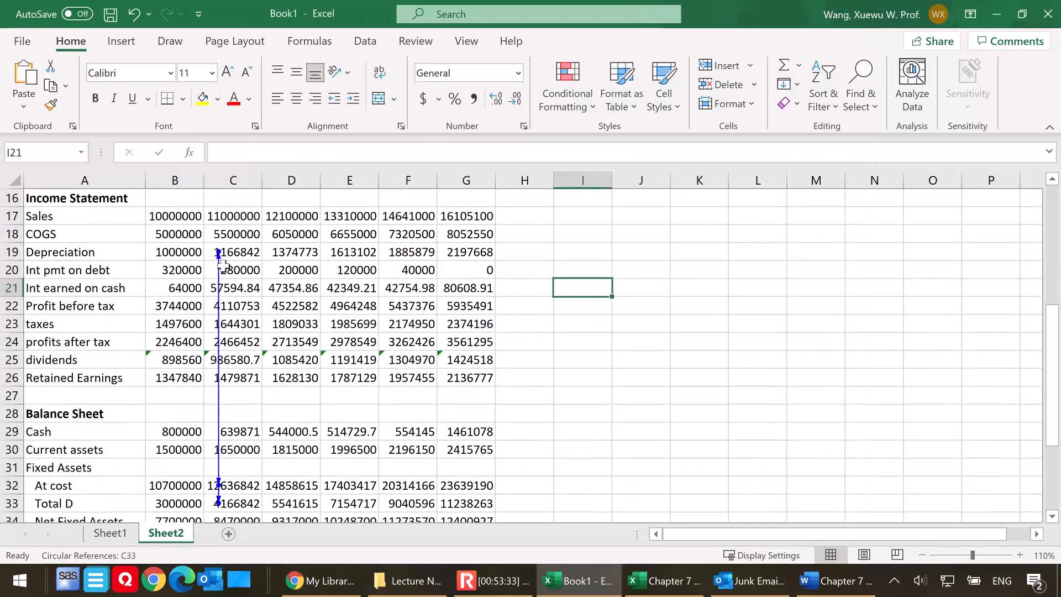
pyautogui.click(241, 250)
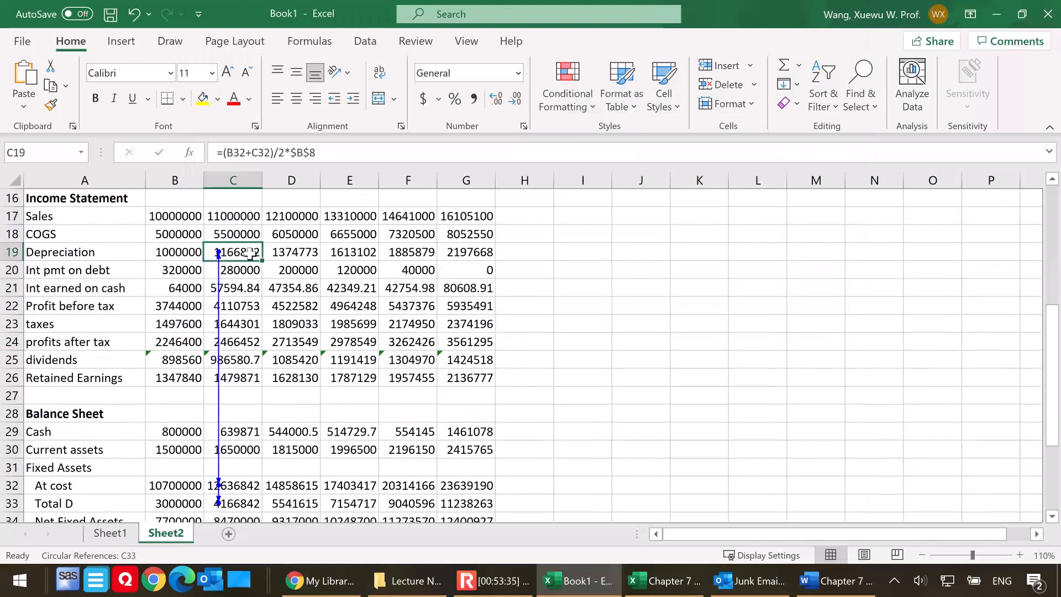
pyautogui.click(237, 486)
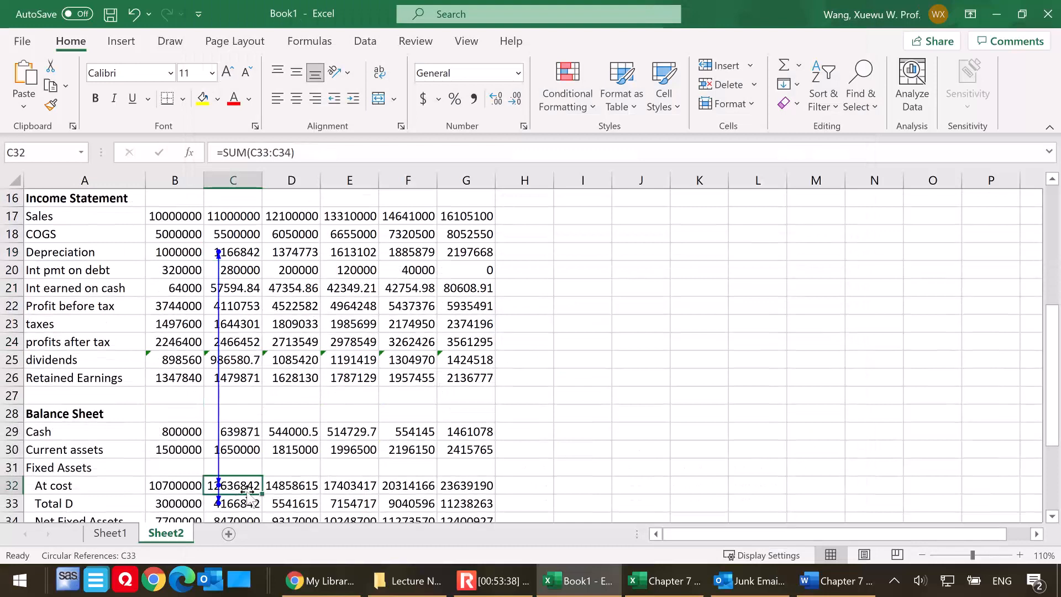
pyautogui.click(239, 505)
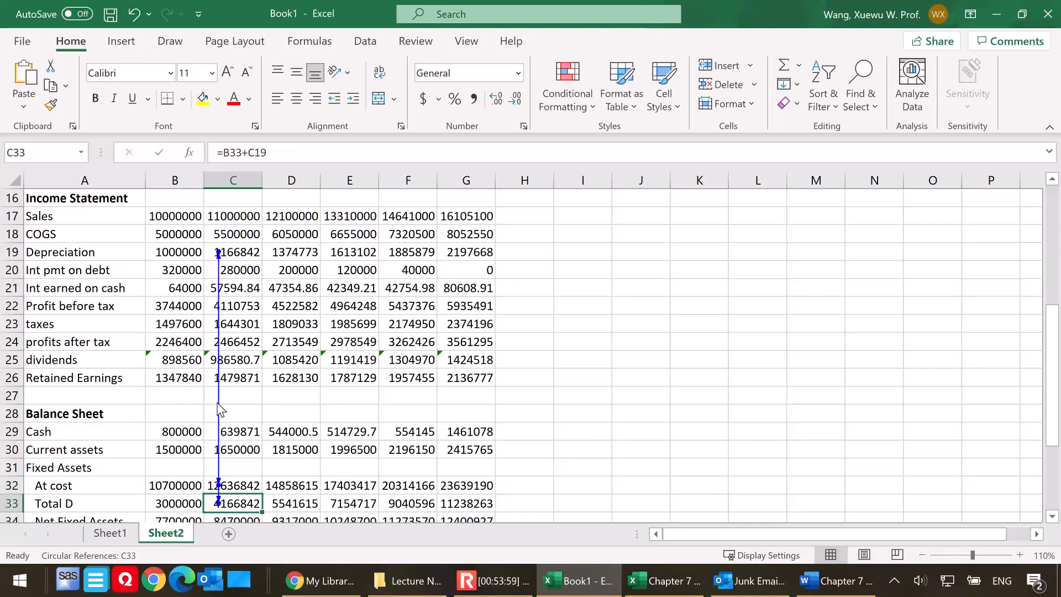
pyautogui.click(243, 288)
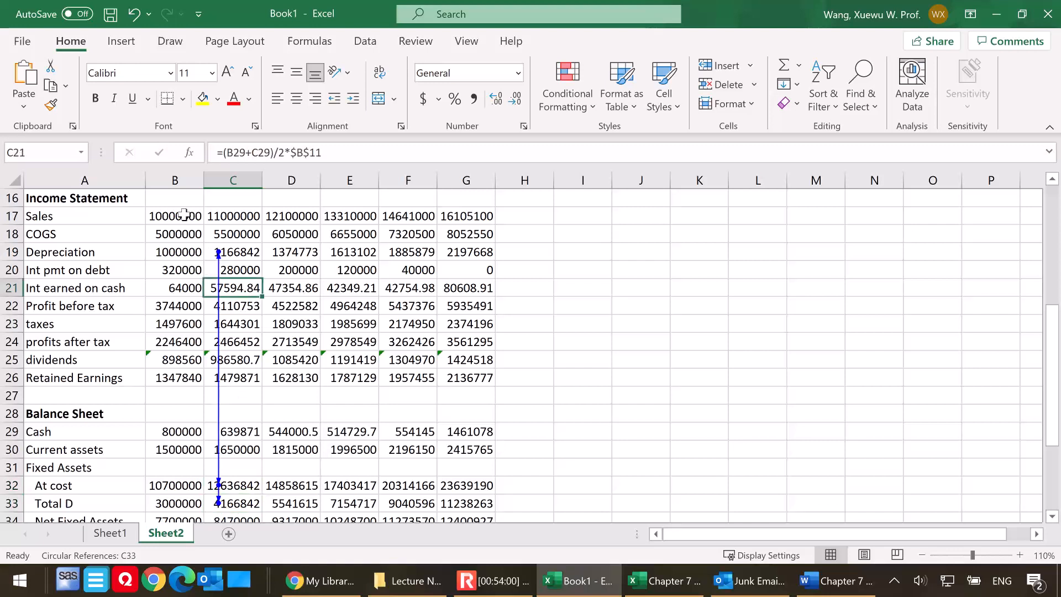
# Enable iterative calculation again in the formula options
pyautogui.click(23, 43)
pyautogui.click(58, 506)
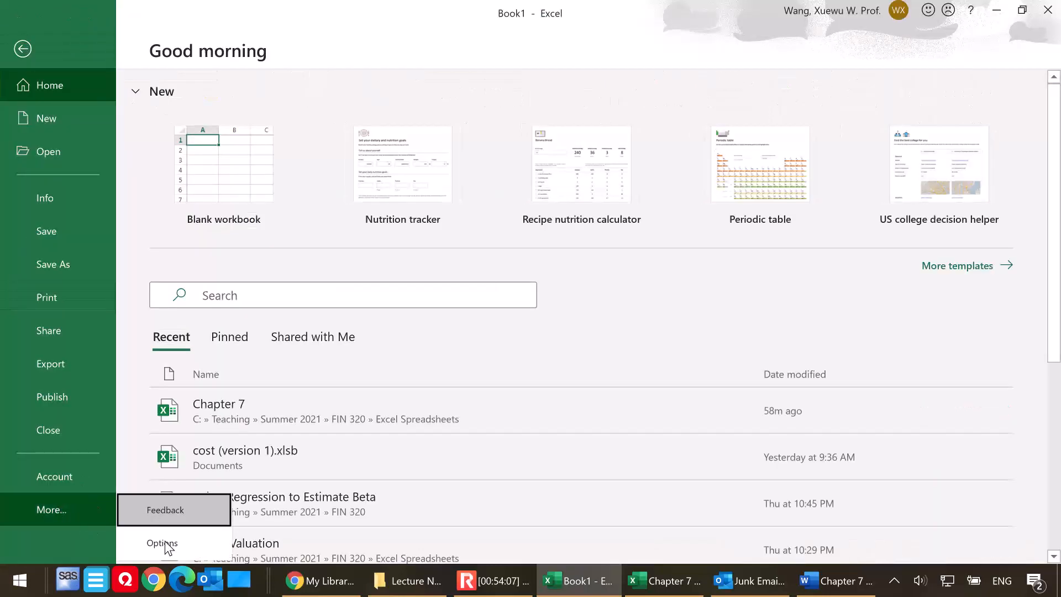
pyautogui.click(165, 539)
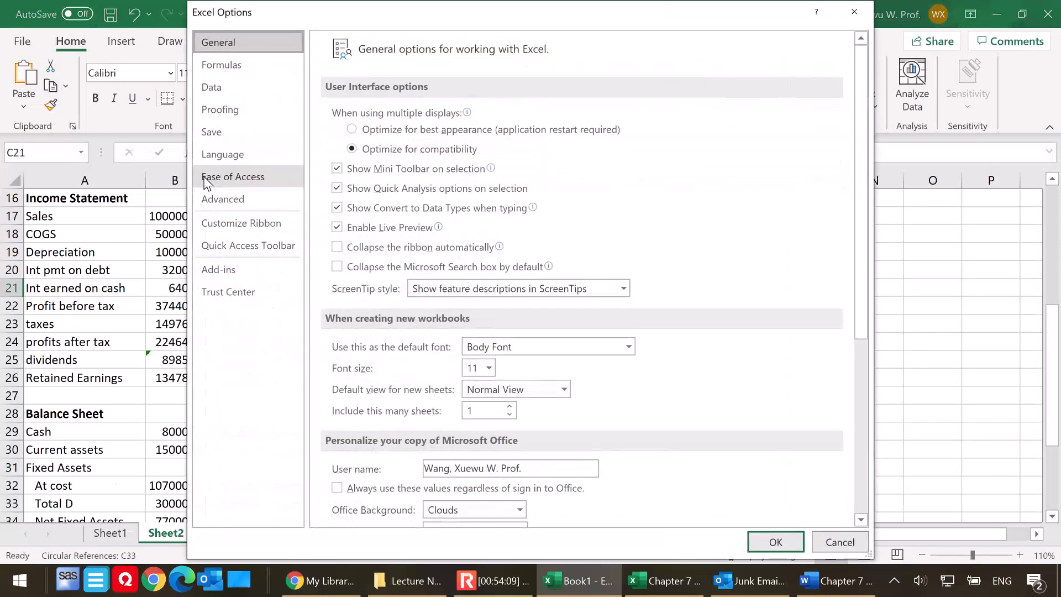
pyautogui.click(226, 66)
pyautogui.click(634, 112)
pyautogui.click(776, 542)
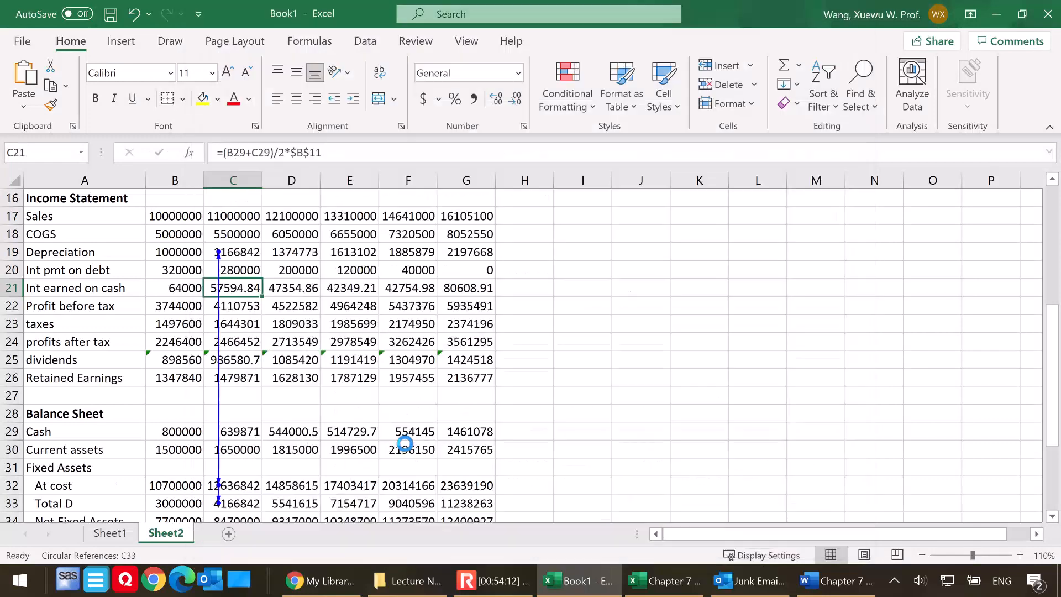
# Enter the heading "Free Cash Flow Calculation" in A43 below the balance sheet
pyautogui.click(581, 414)
pyautogui.scroll(-4, 581, 420)
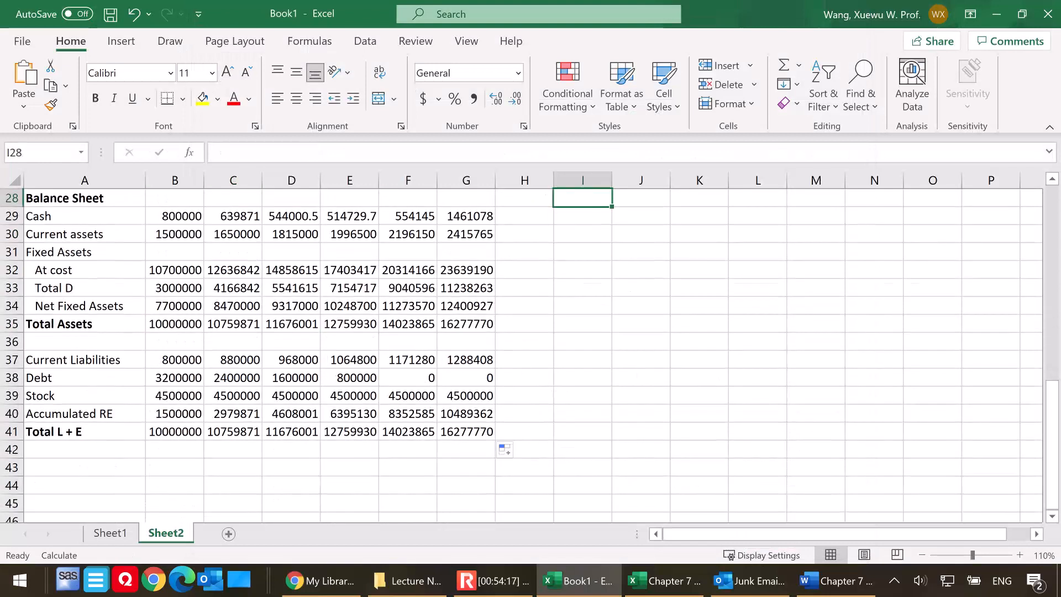
pyautogui.click(666, 580)
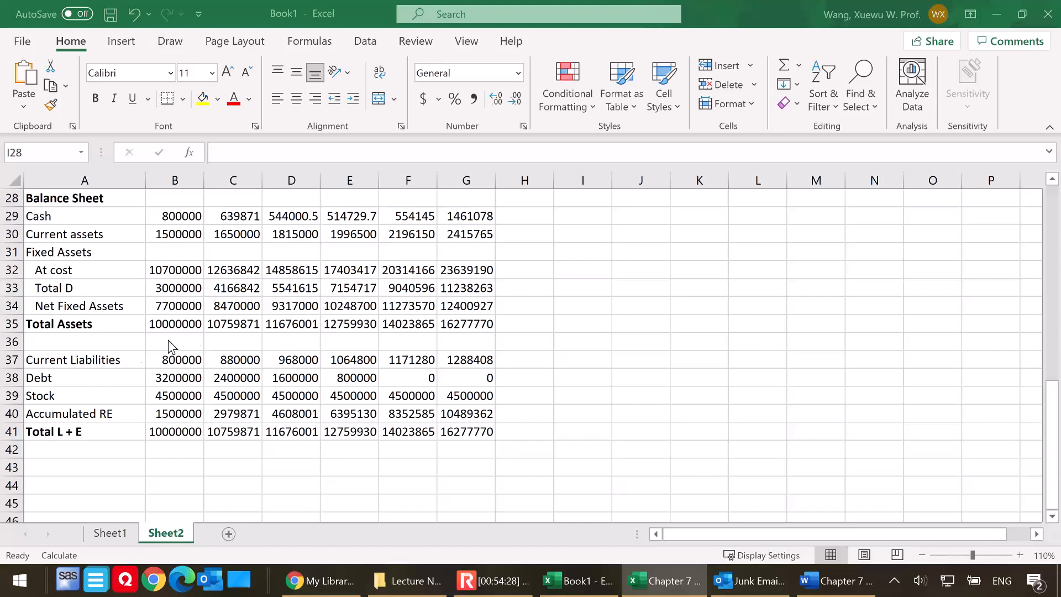
pyautogui.click(76, 469)
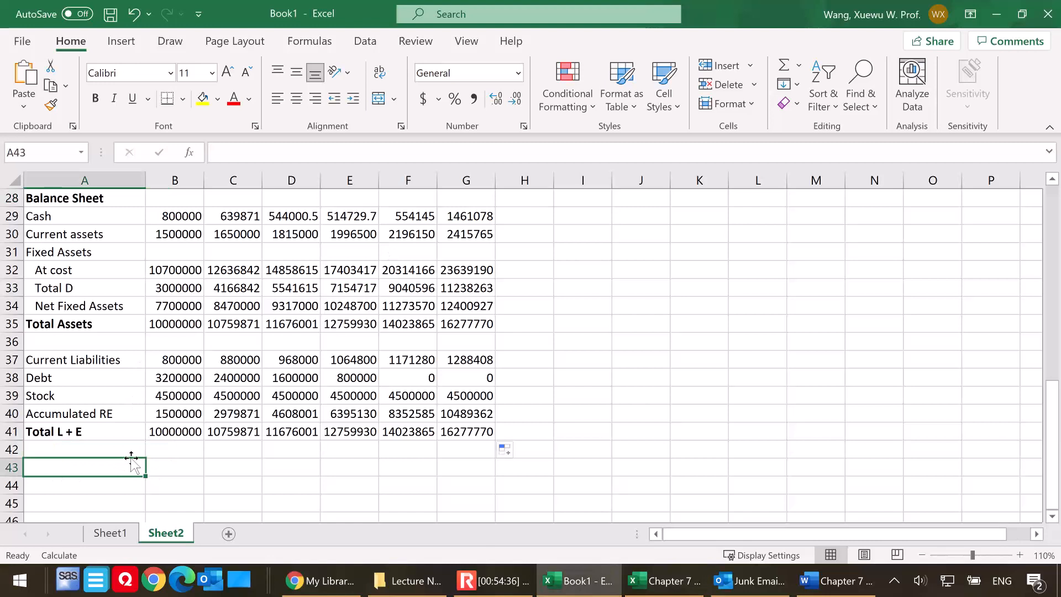
pyautogui.write('Free Cash Flow Calcuation')
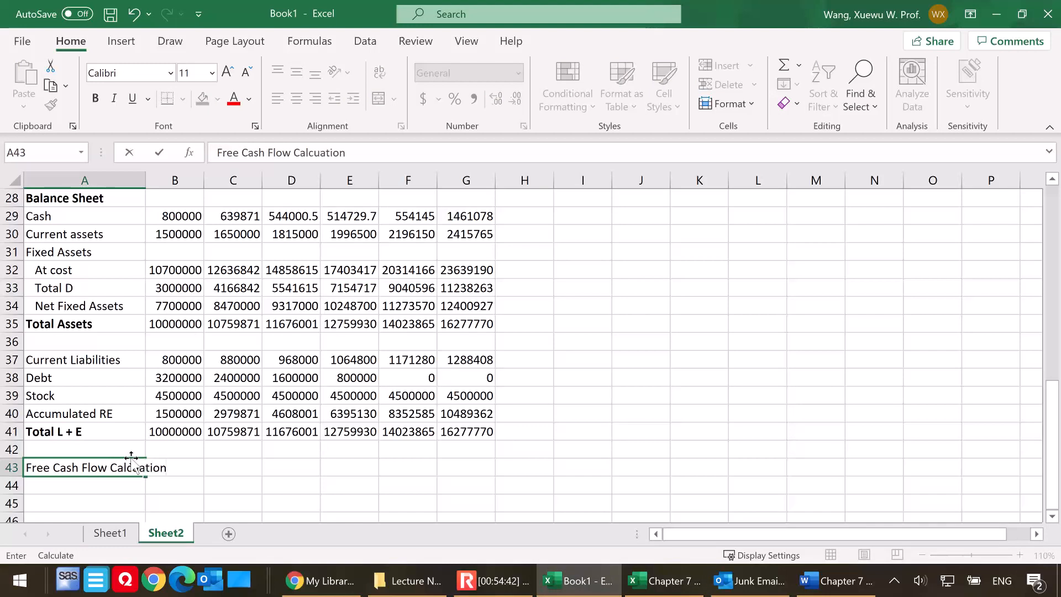
pyautogui.click(87, 491)
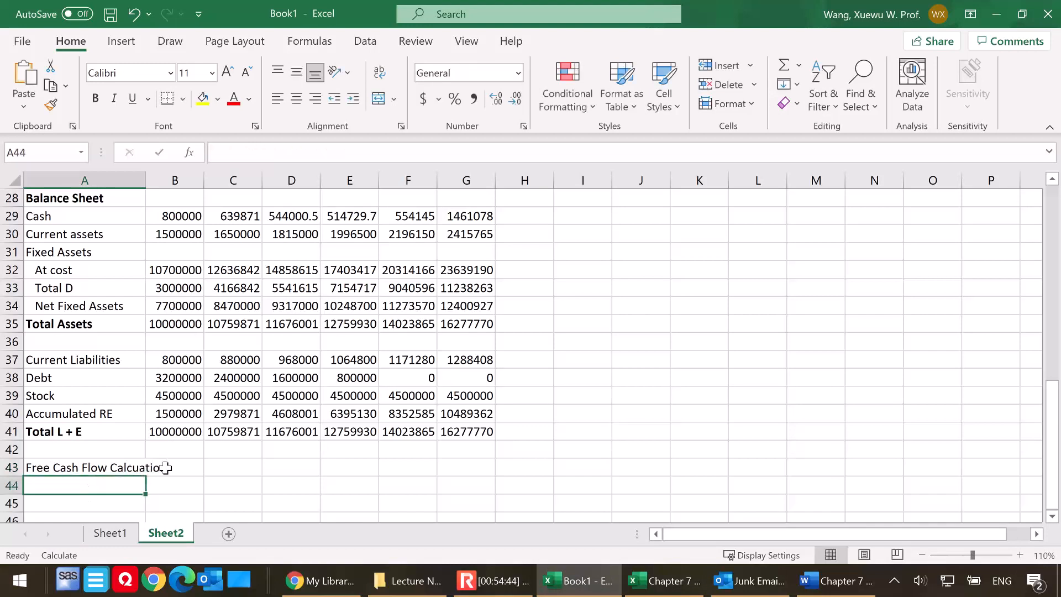
pyautogui.doubleClick(82, 468)
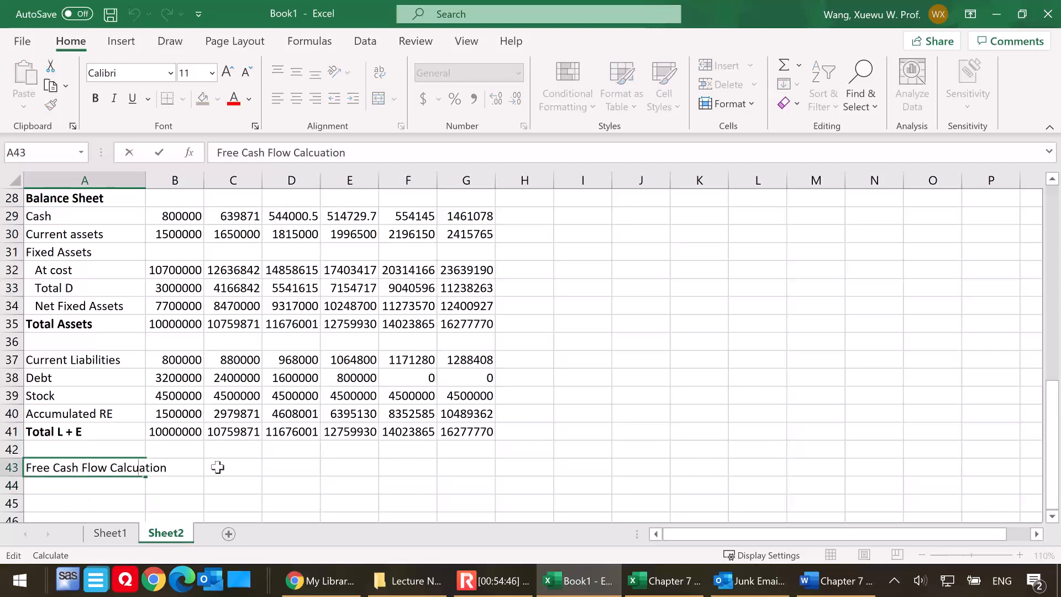
pyautogui.write('l')
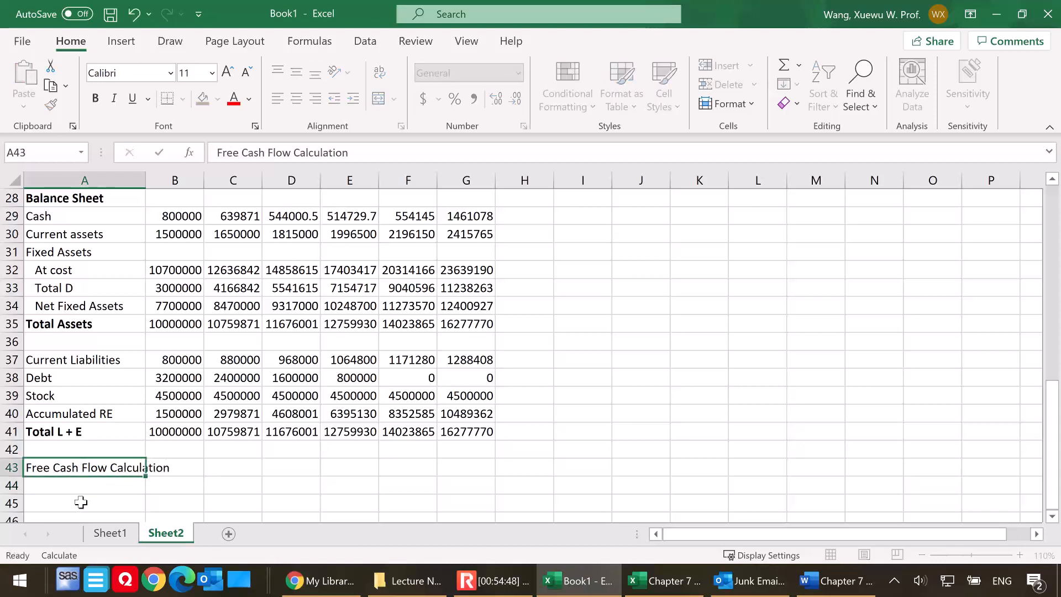
# Start the free cash flow header row with "Year" in A44 and 2004 in B44
pyautogui.click(71, 486)
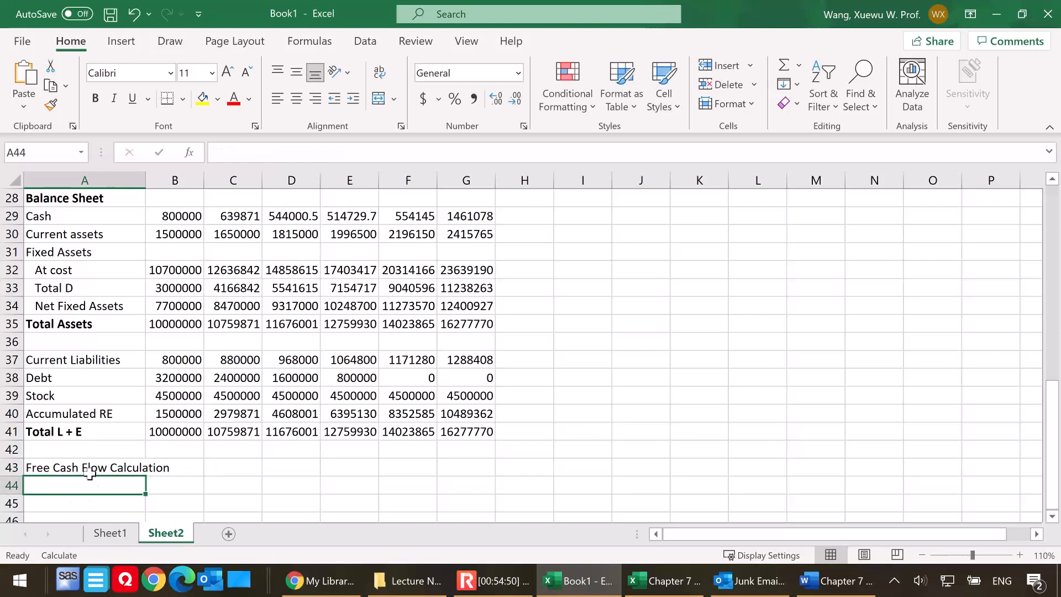
pyautogui.scroll(-1, 91, 475)
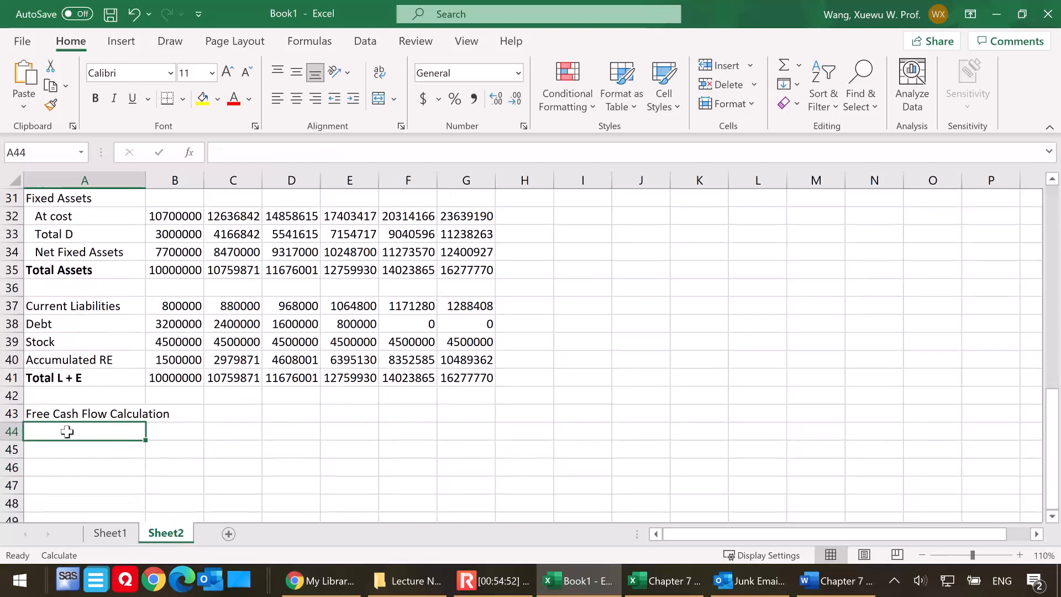
pyautogui.write('Year')
pyautogui.click(172, 432)
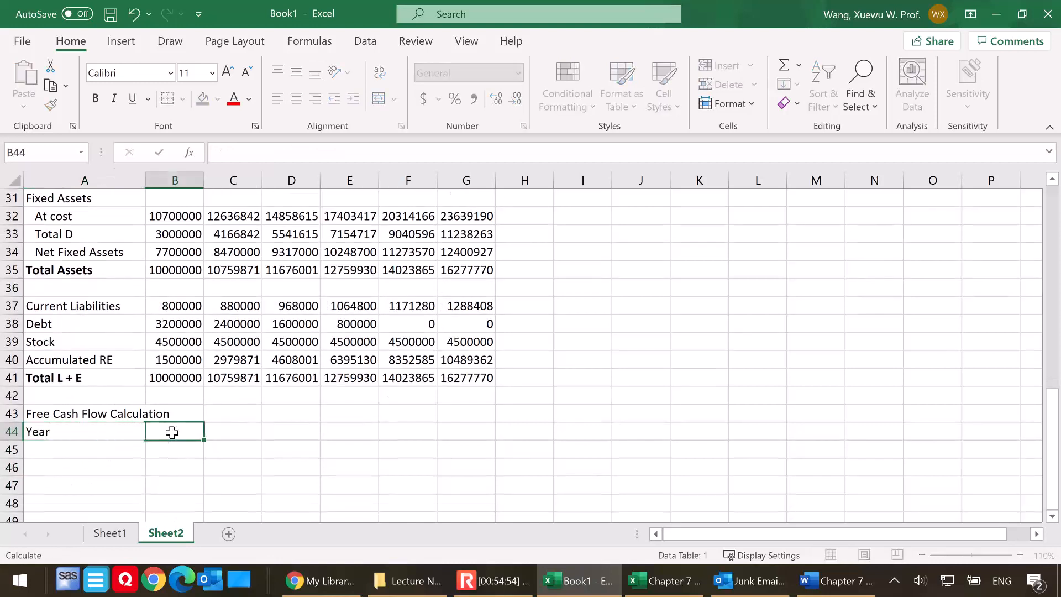
pyautogui.write('2004')
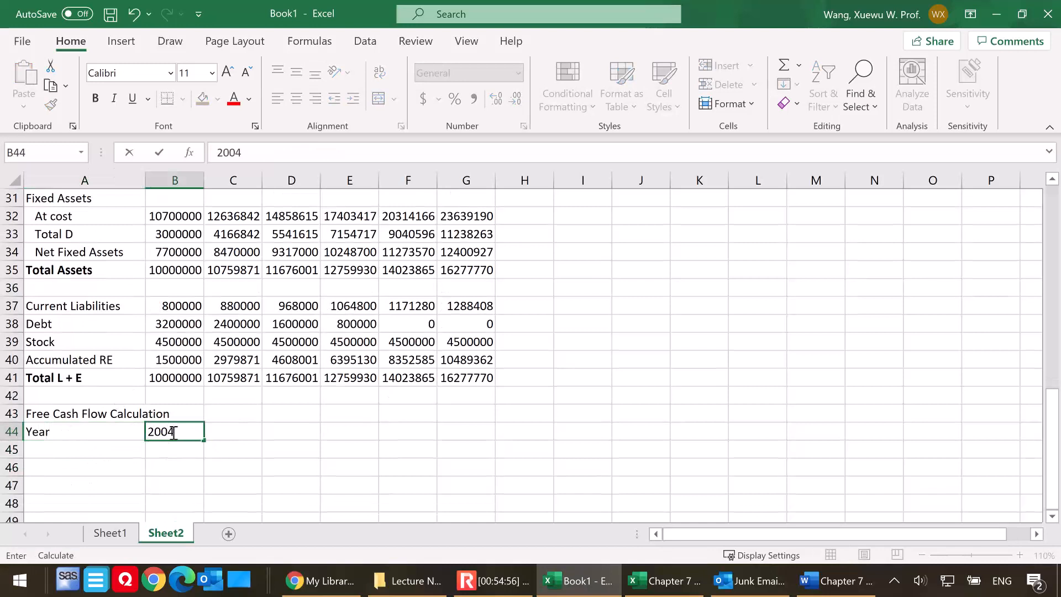
pyautogui.press('Return')
pyautogui.click(191, 434)
# Enter =B44+1 in C44 and copy it across to G44 for the years up to 2009
pyautogui.click(225, 433)
pyautogui.write('=')
pyautogui.click(182, 432)
pyautogui.write('+1')
pyautogui.press('Return')
pyautogui.click(225, 432)
pyautogui.moveTo(262, 439); pyautogui.dragTo(480, 434)
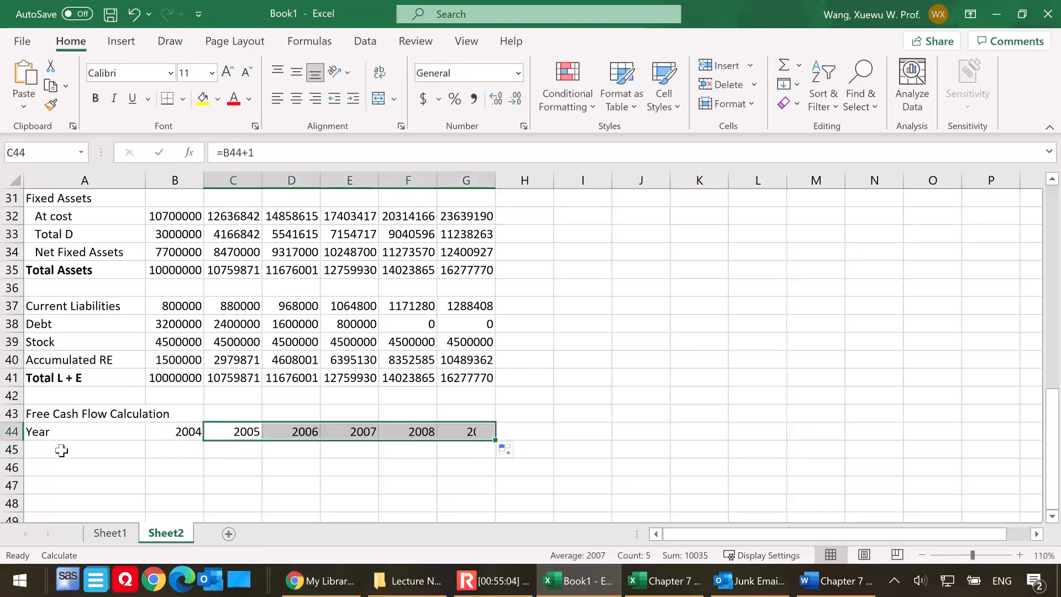
# Make the Free Cash Flow Calculation heading in A43 bold
pyautogui.click(64, 450)
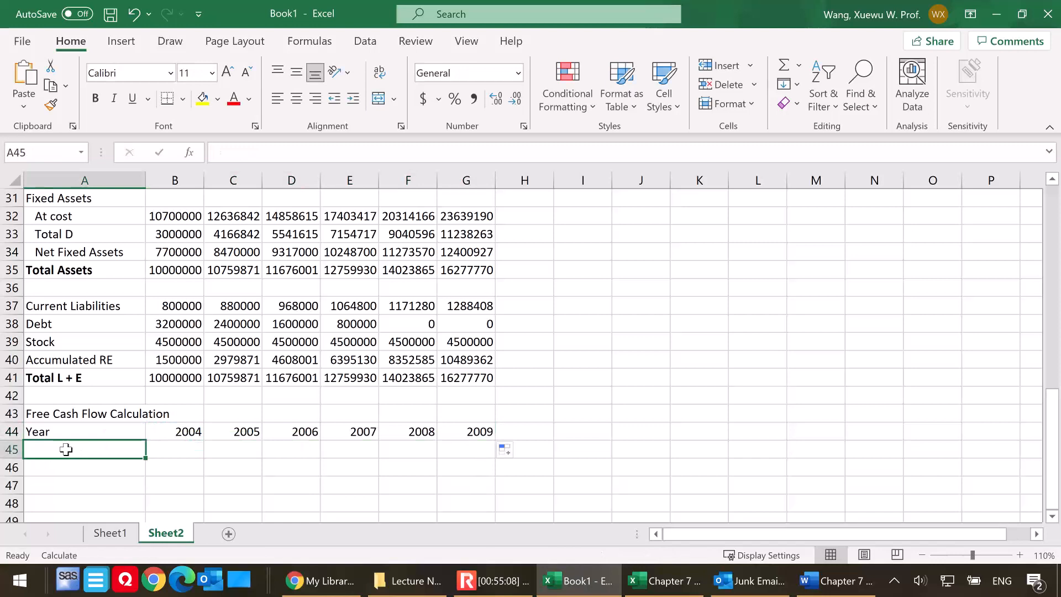
pyautogui.click(75, 411)
pyautogui.click(95, 98)
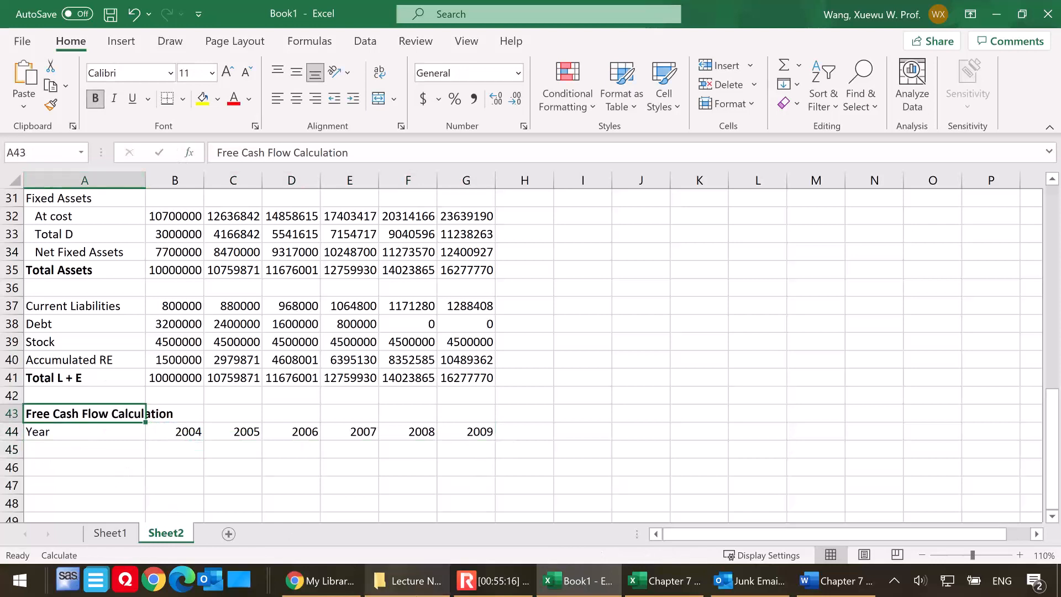
# Paste the "Defining the Free Cash Flow (FCF)" picture into Sheet2 and position it over columns I to P beside the free cash flow section
pyautogui.moveTo(878, 588)
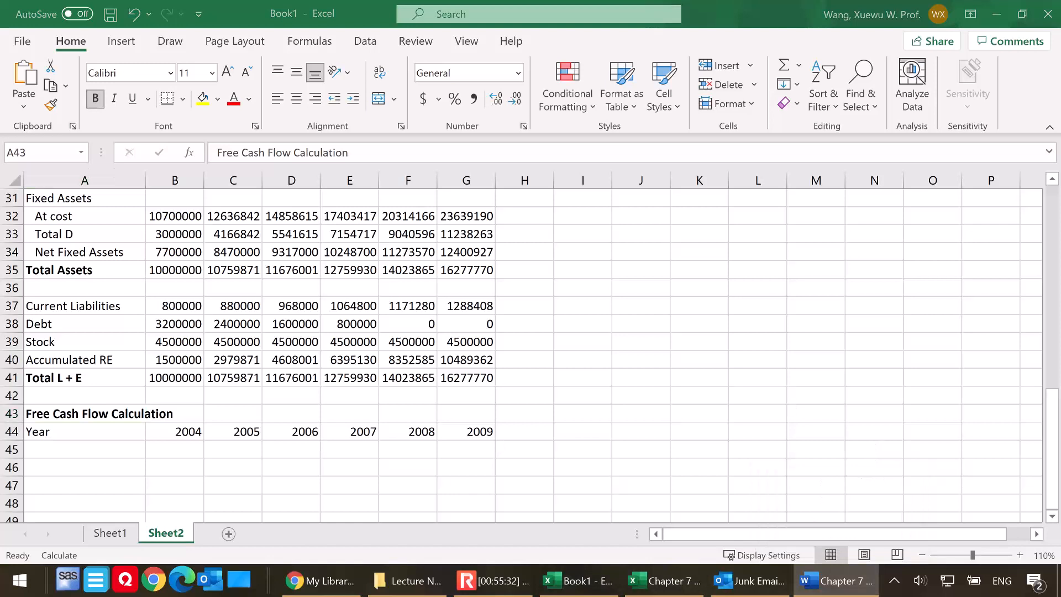
pyautogui.scroll(-1, 521, 384)
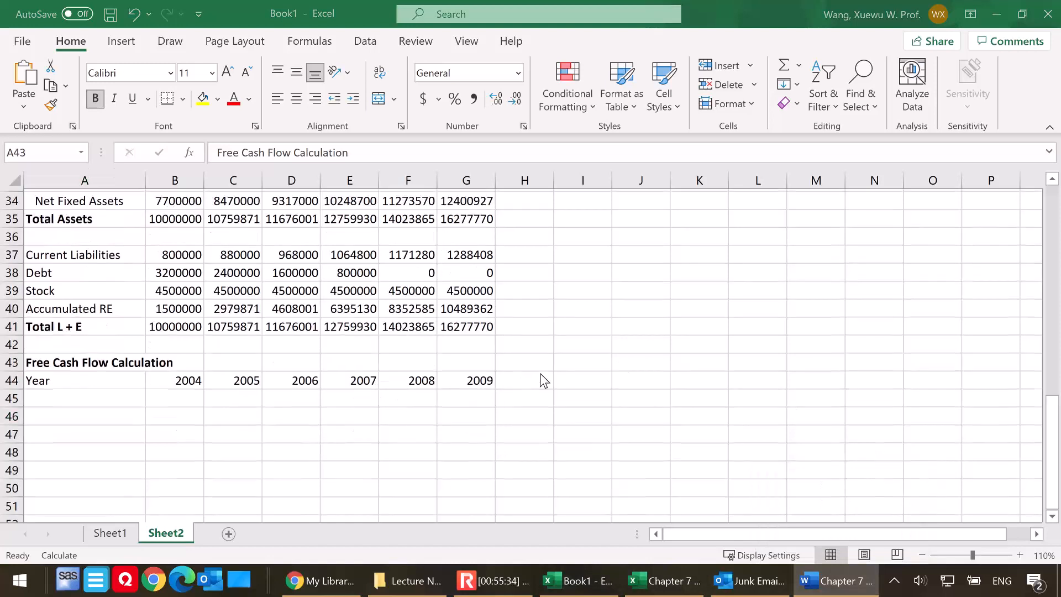
pyautogui.click(718, 274)
pyautogui.hotkey('ctrl', 'v')
pyautogui.moveTo(779, 311); pyautogui.dragTo(706, 271)
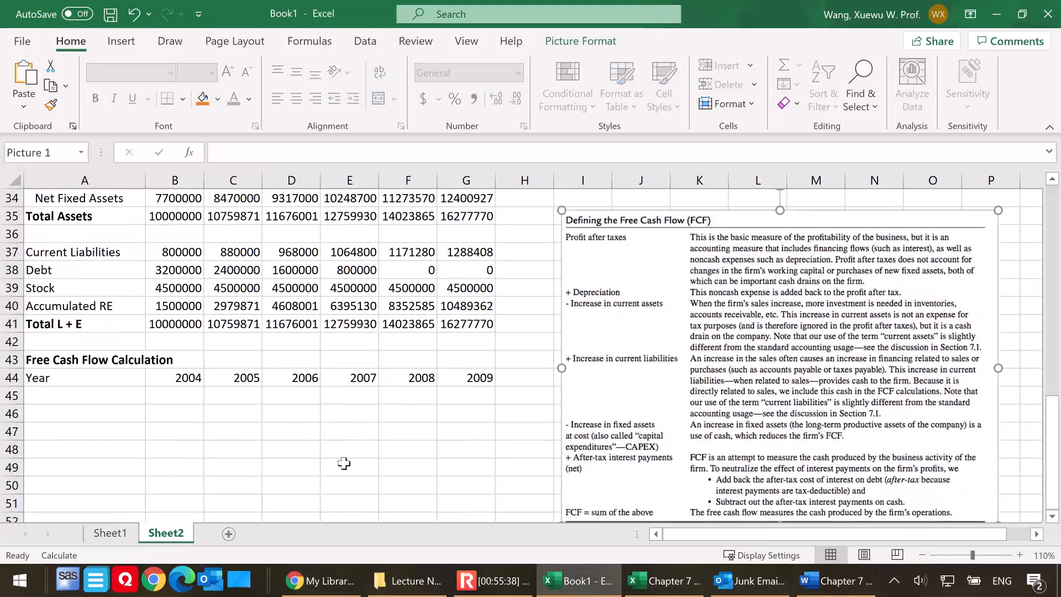
pyautogui.click(133, 414)
pyautogui.click(723, 332)
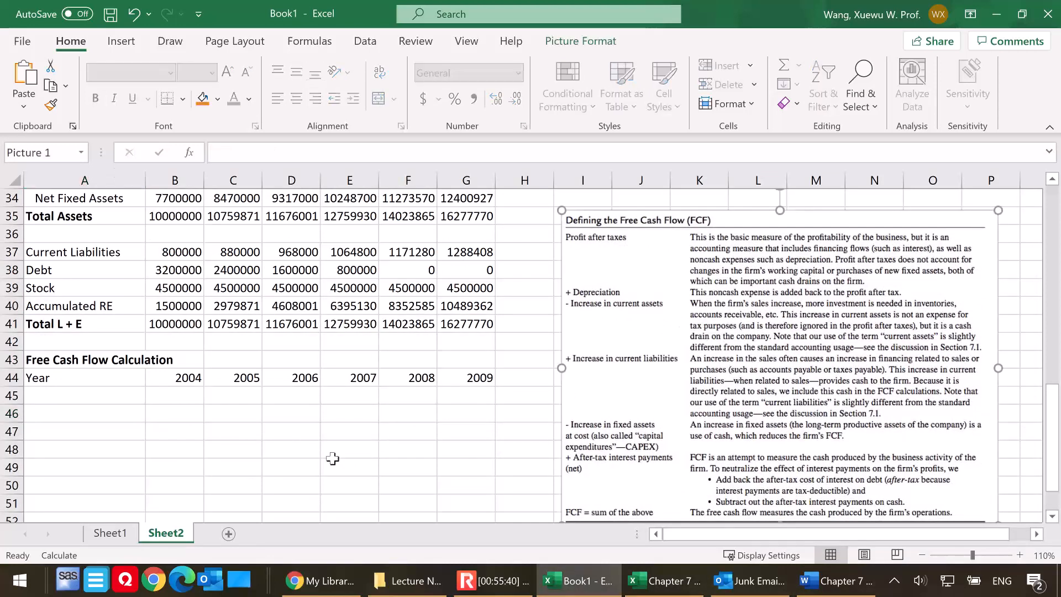
# Enter the row label "Profit after tax" in A45 of the free cash flow section
pyautogui.click(68, 392)
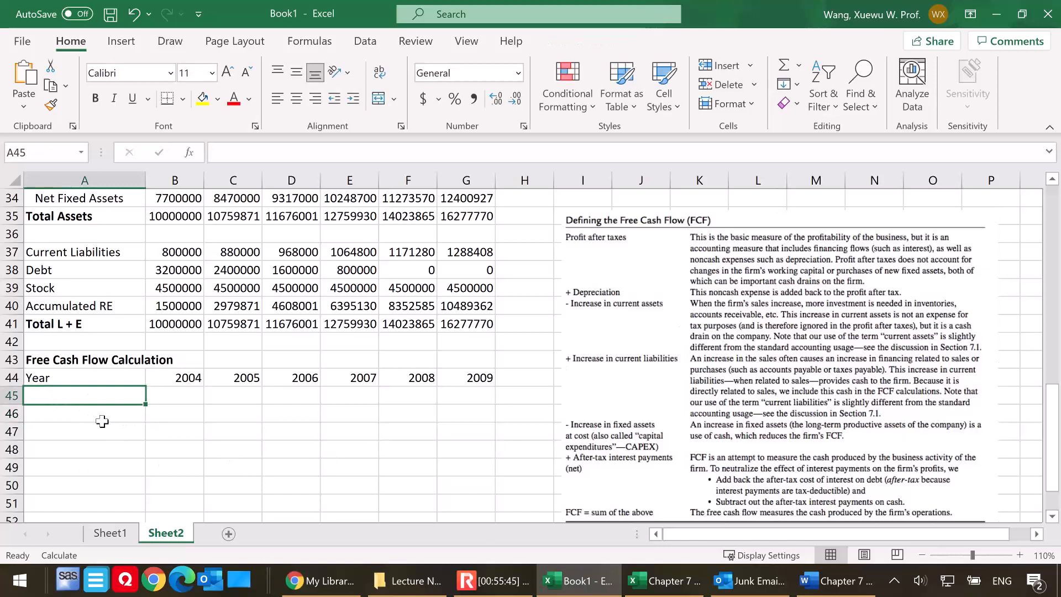
pyautogui.click(665, 581)
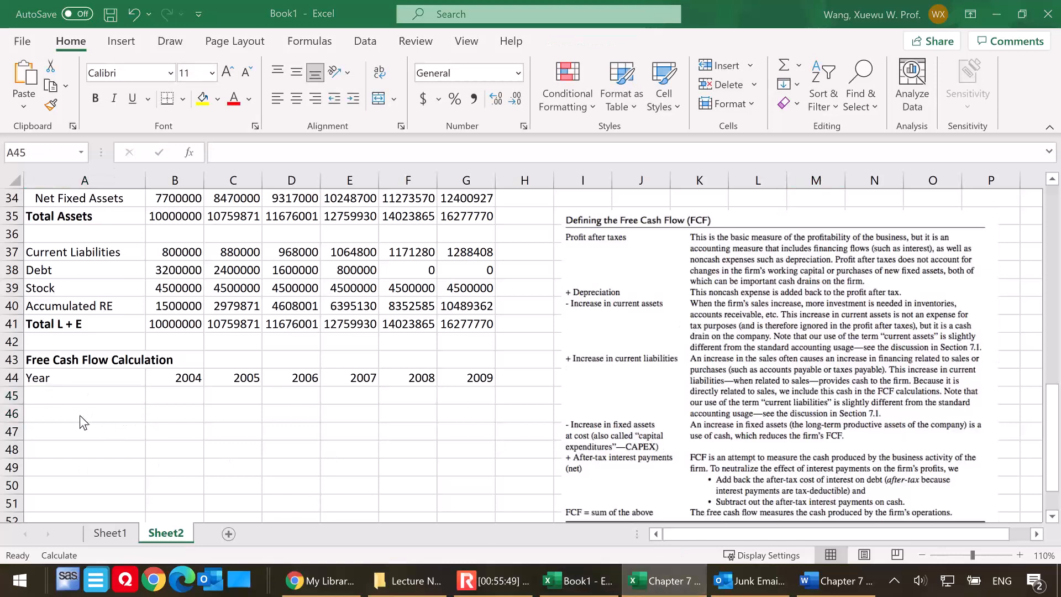
pyautogui.click(64, 397)
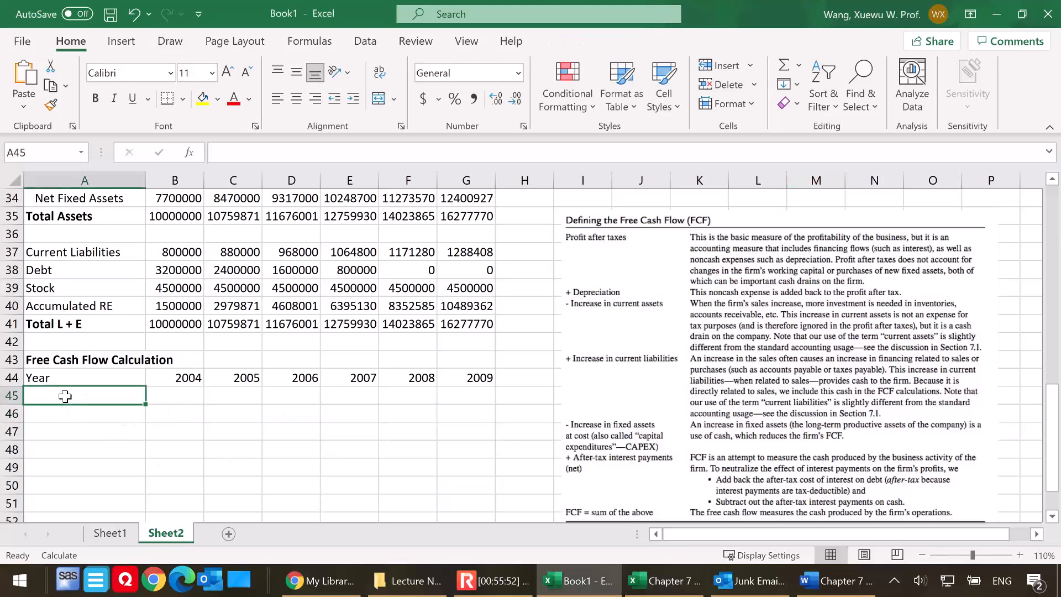
pyautogui.write('Profits')
pyautogui.press('BackSpace')
pyautogui.write('ba')
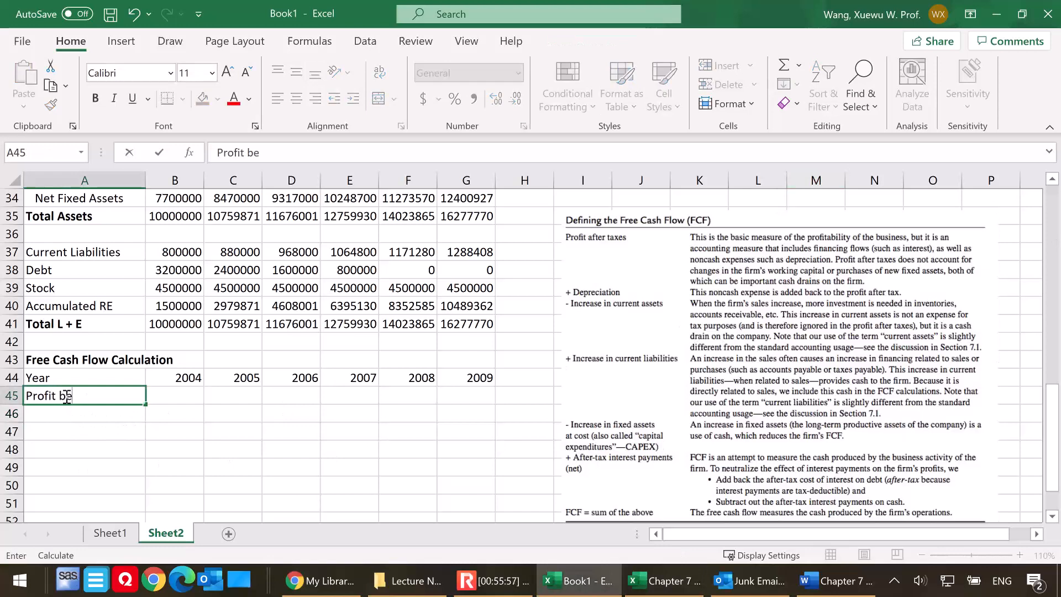
pyautogui.write('fter t')
pyautogui.press('BackSpace')
pyautogui.press('BackSpace')
pyautogui.press('BackSpace')
pyautogui.press('BackSpace')
pyautogui.press('BackSpace')
pyautogui.write('after tax')
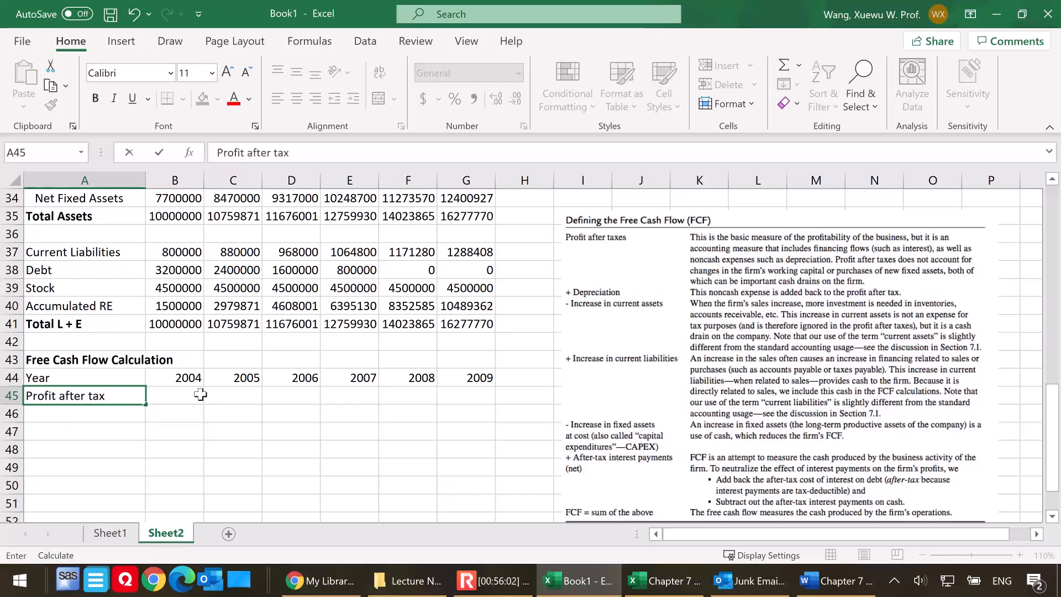
pyautogui.hotkey('ctrl', 'b')
pyautogui.click(200, 395)
pyautogui.click(257, 405)
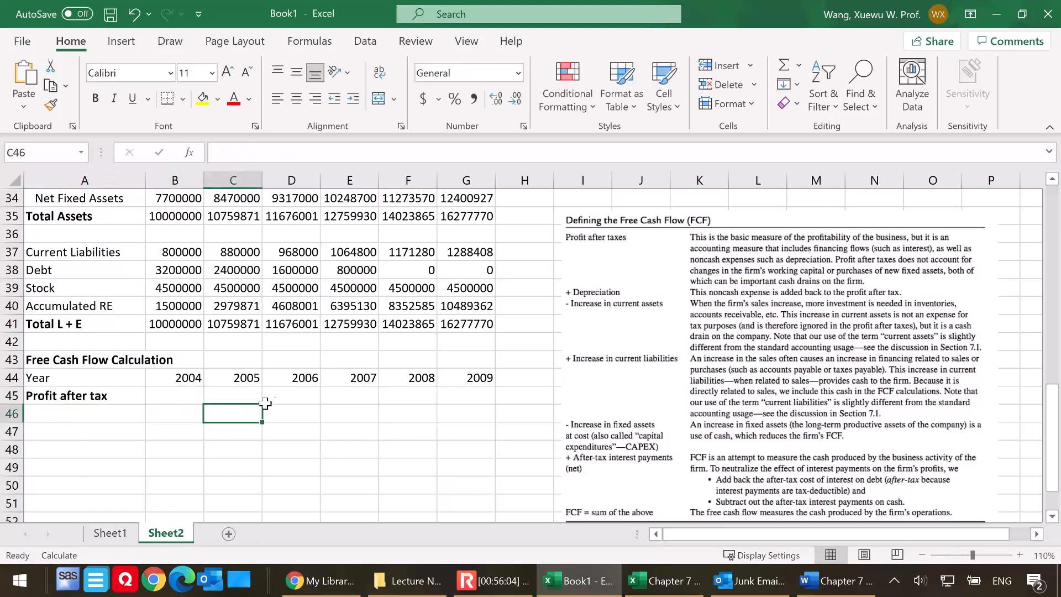
pyautogui.write('=')
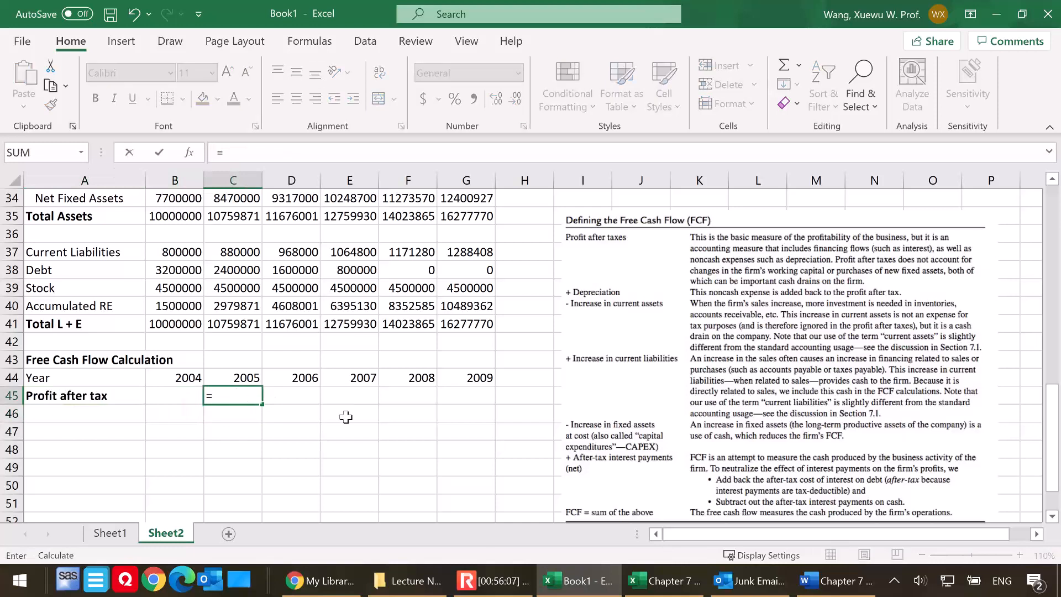
pyautogui.scroll(1, 347, 409)
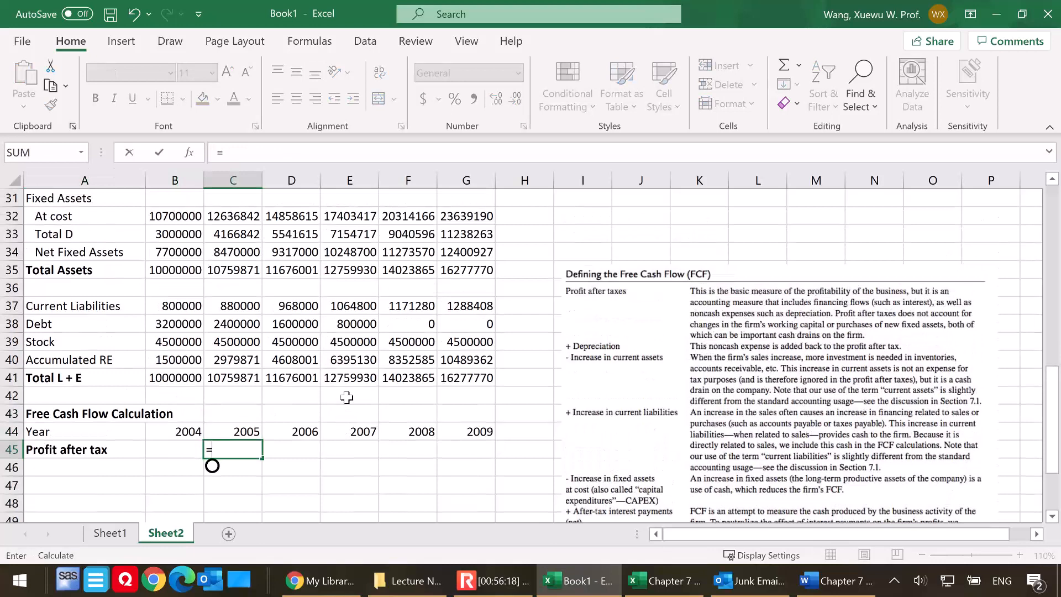
pyautogui.scroll(2, 287, 362)
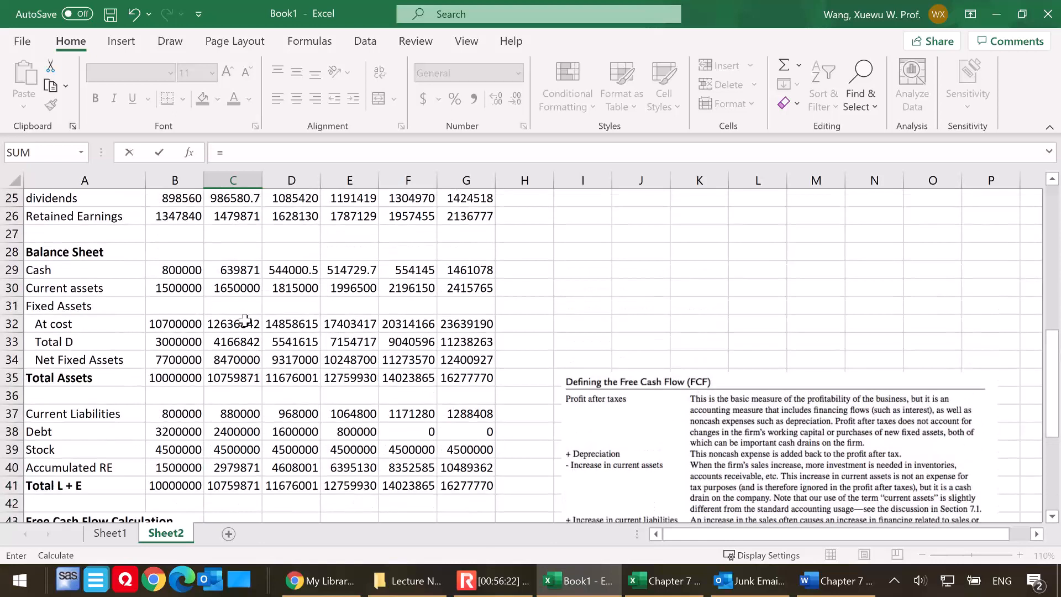
pyautogui.scroll(-3, 249, 340)
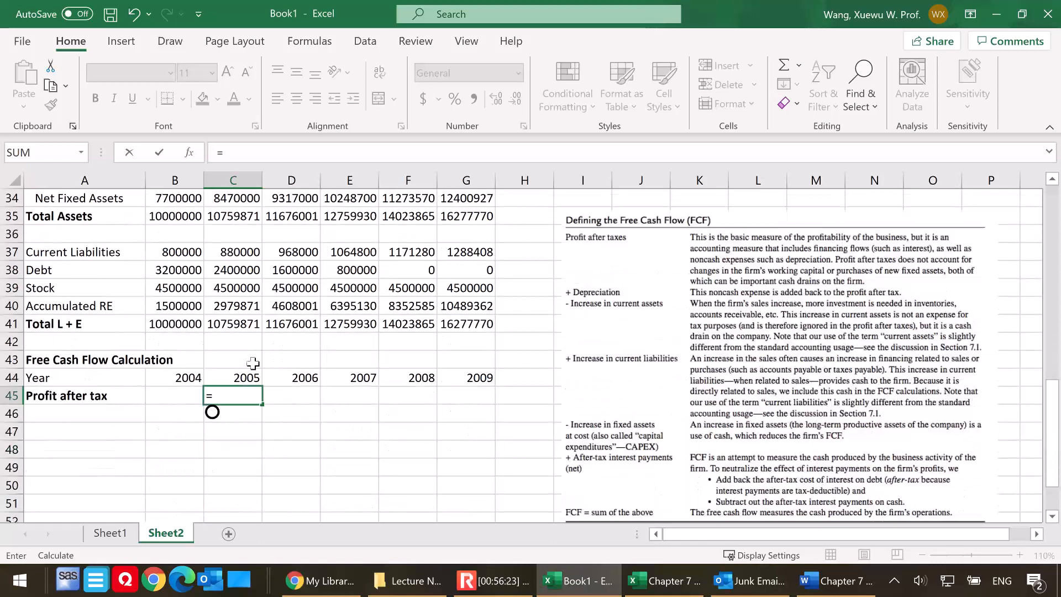
pyautogui.click(97, 396)
pyautogui.press('Escape')
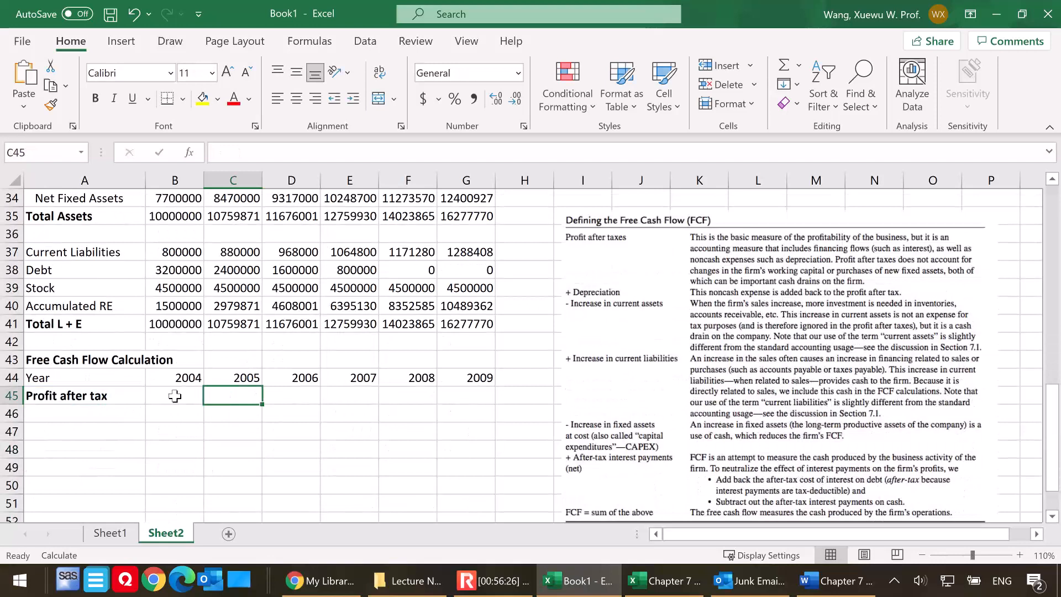
pyautogui.click(98, 396)
pyautogui.click(74, 378)
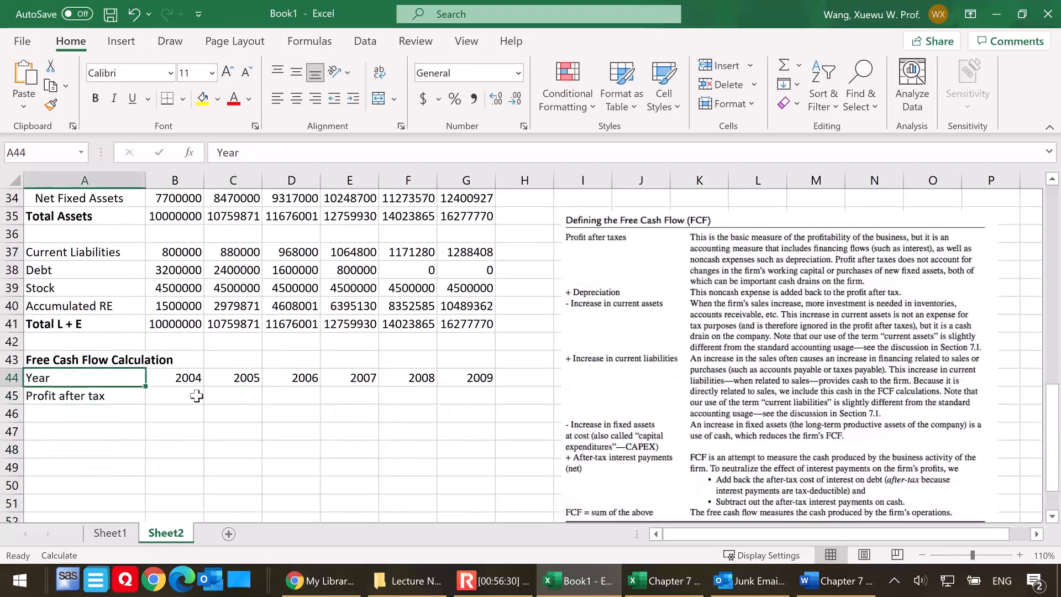
# Link C45 to the 2005 profits after tax with =C24 and copy the formula across to G45
pyautogui.click(243, 395)
pyautogui.write('=')
pyautogui.scroll(2, 339, 367)
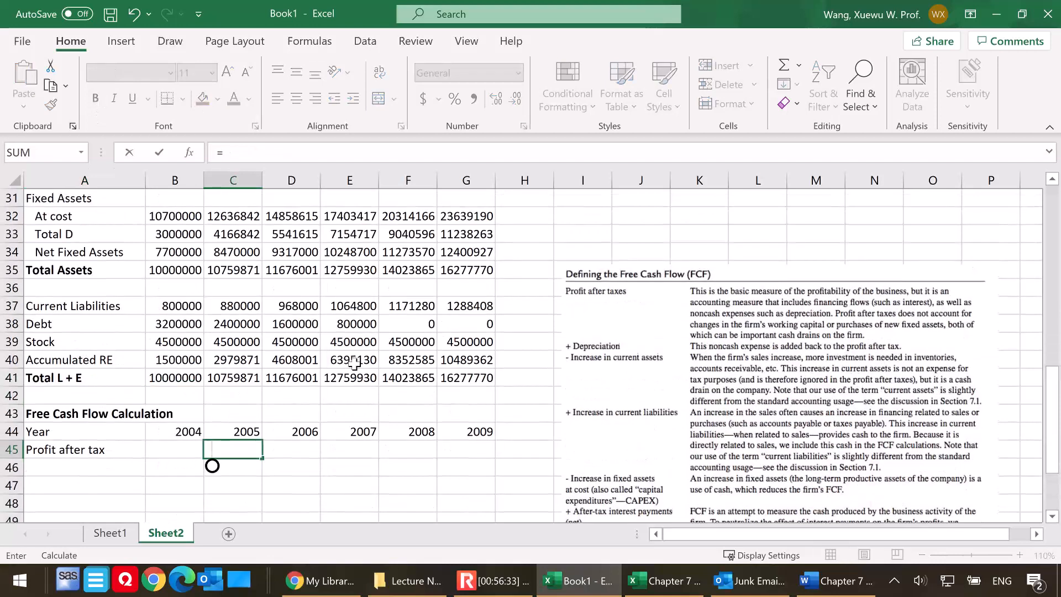
pyautogui.scroll(3, 340, 367)
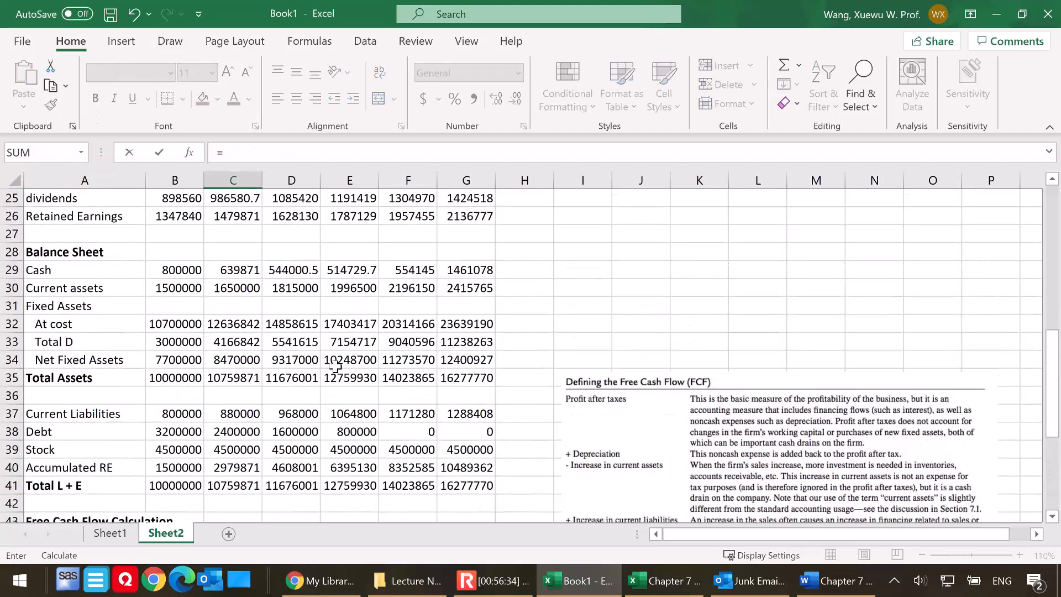
pyautogui.click(237, 288)
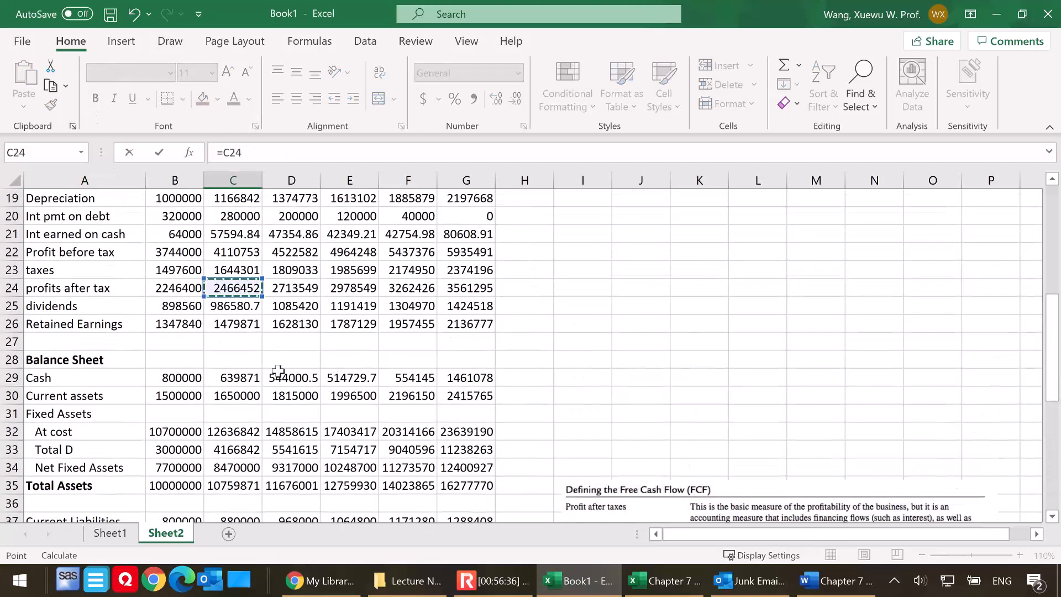
pyautogui.scroll(-2, 330, 407)
pyautogui.scroll(1, 329, 406)
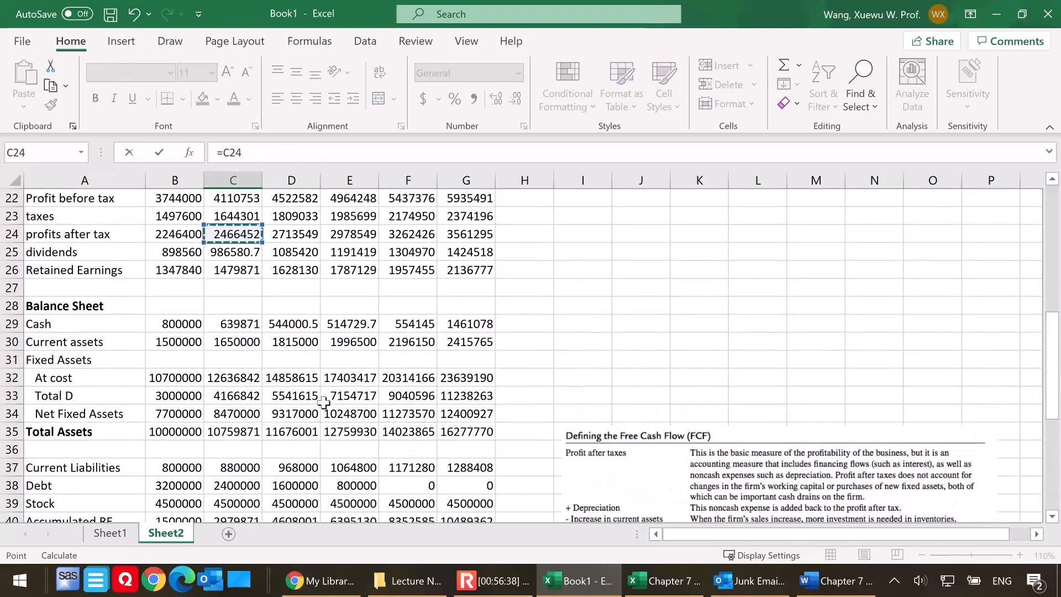
pyautogui.scroll(-3, 325, 399)
pyautogui.scroll(-1, 324, 400)
pyautogui.press('Return')
pyautogui.click(250, 397)
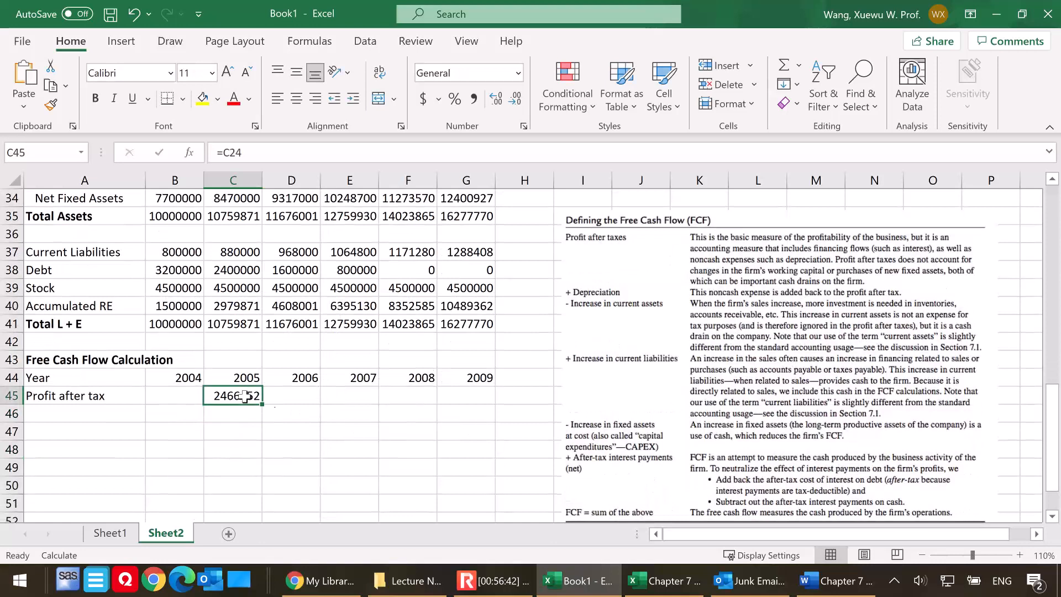
pyautogui.moveTo(263, 405); pyautogui.dragTo(490, 405)
# Label A46 "Annual D" and link C46 to depreciation with =C19, copied across to G46
pyautogui.click(73, 414)
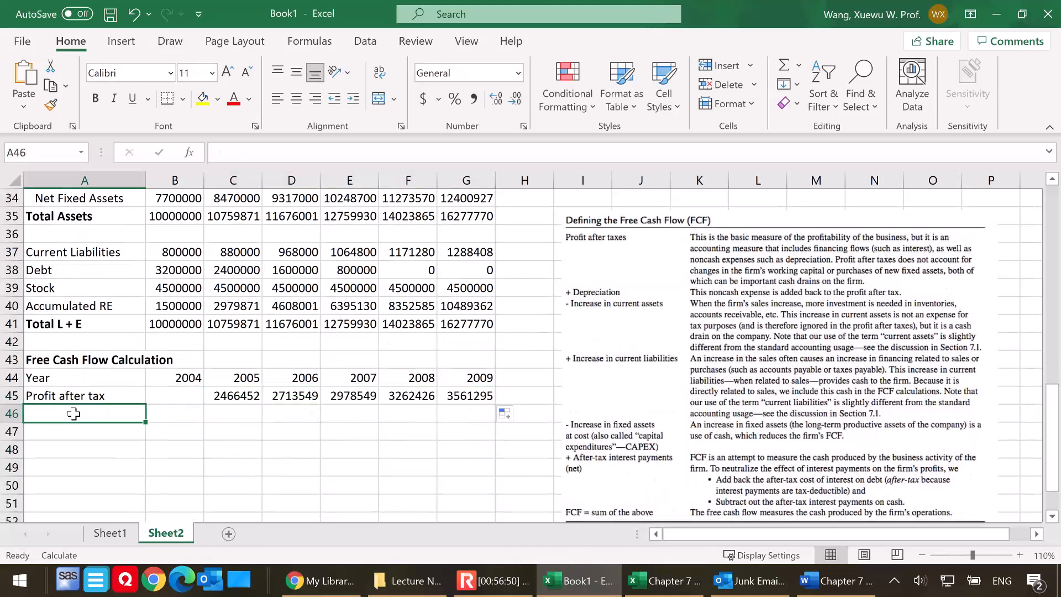
pyautogui.write('Annual D')
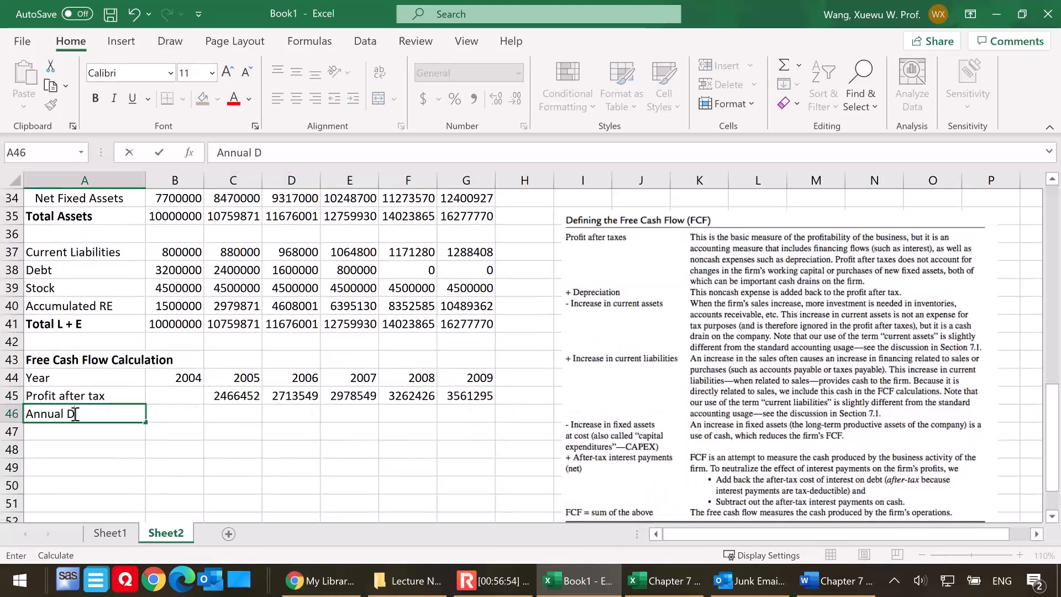
pyautogui.click(232, 423)
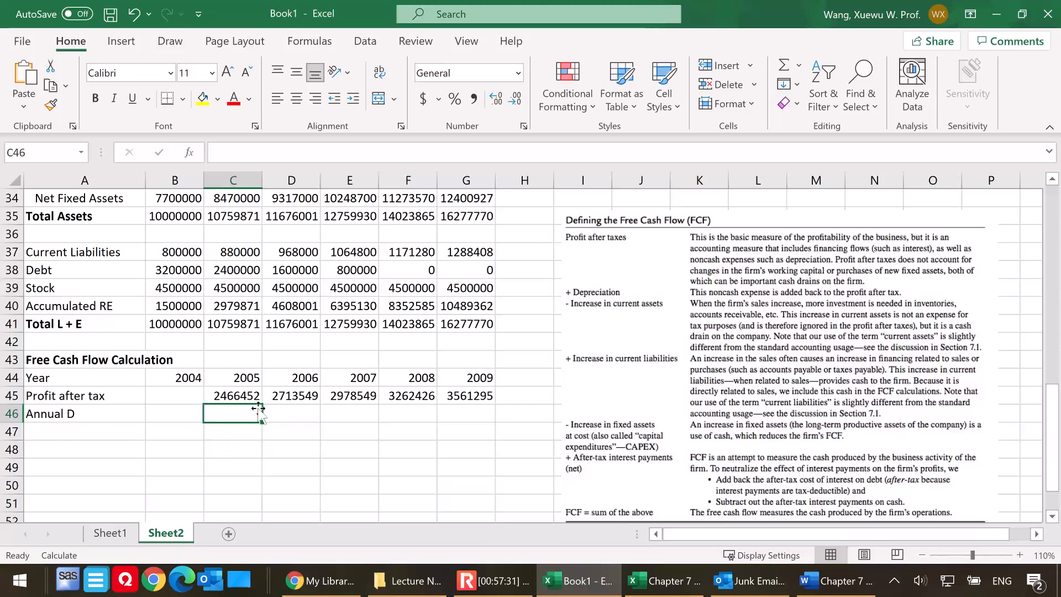
pyautogui.scroll(1, 284, 406)
pyautogui.write('=')
pyautogui.scroll(1, 311, 409)
pyautogui.scroll(3, 312, 409)
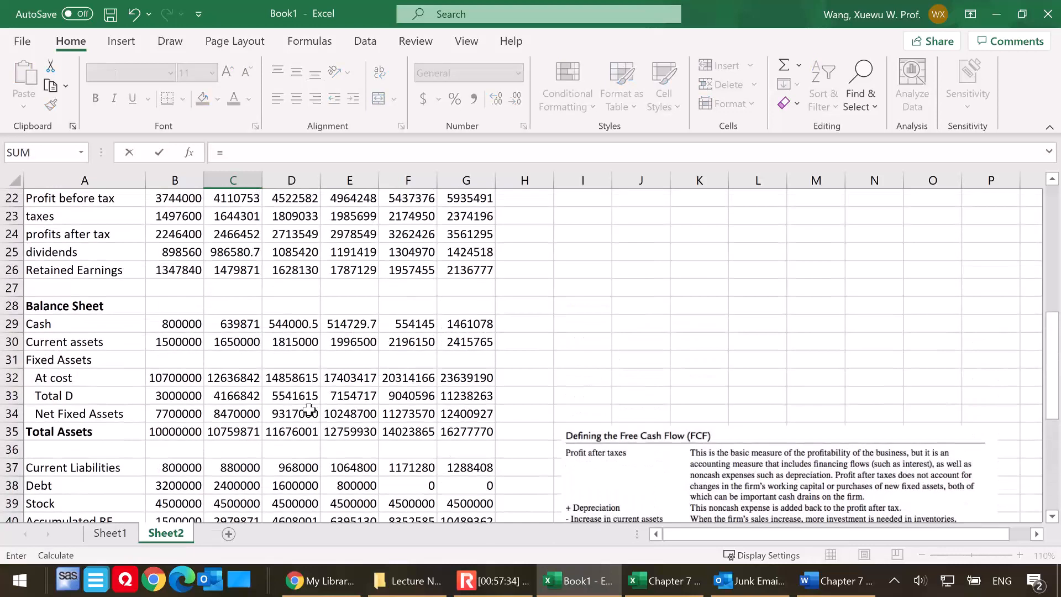
pyautogui.click(238, 201)
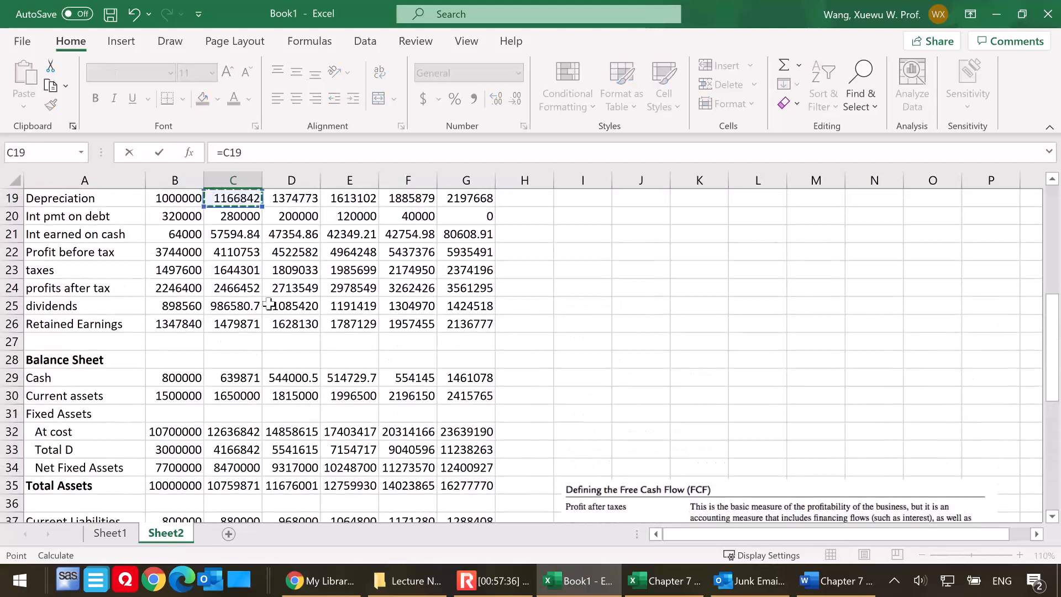
pyautogui.scroll(-4, 315, 403)
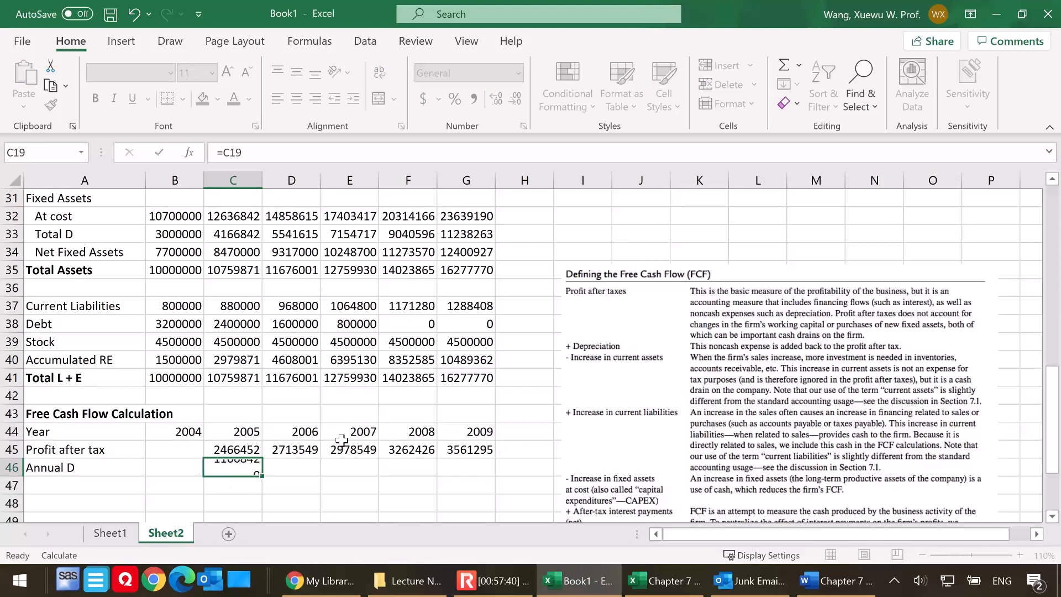
pyautogui.hotkey('ctrl', 'Return')
pyautogui.moveTo(263, 476); pyautogui.dragTo(476, 469)
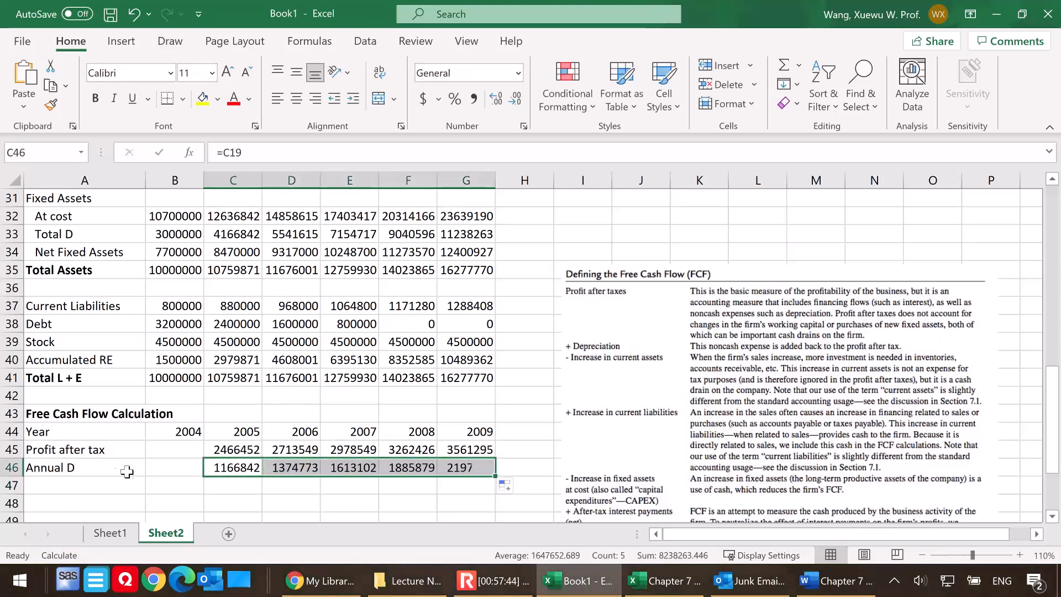
# Label A47 "Inc in Current Assets" and shift the FCF definition picture slightly up and to the left
pyautogui.click(53, 485)
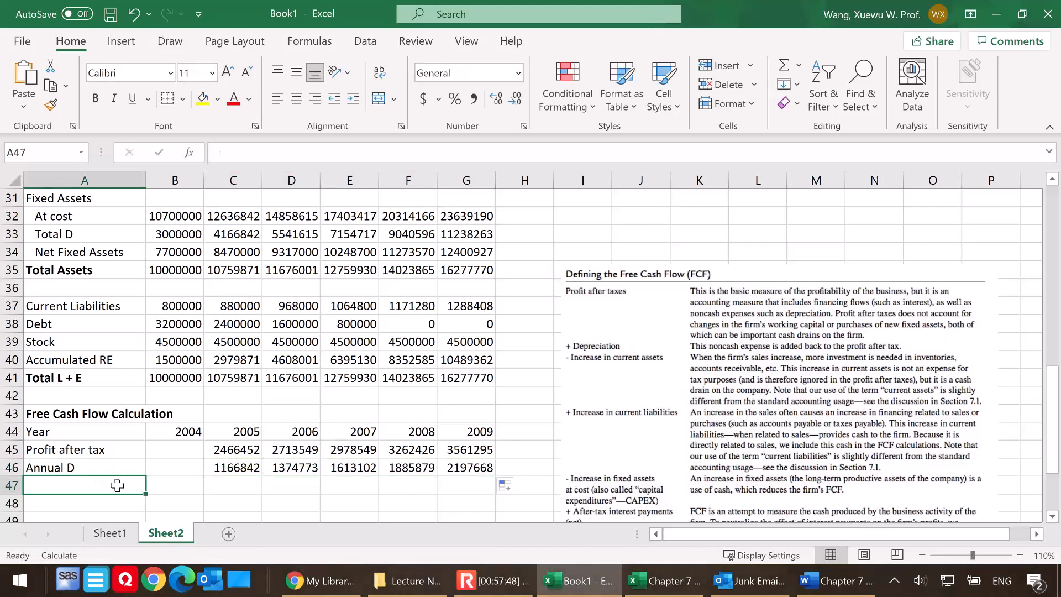
pyautogui.write('Inc in Current Assets')
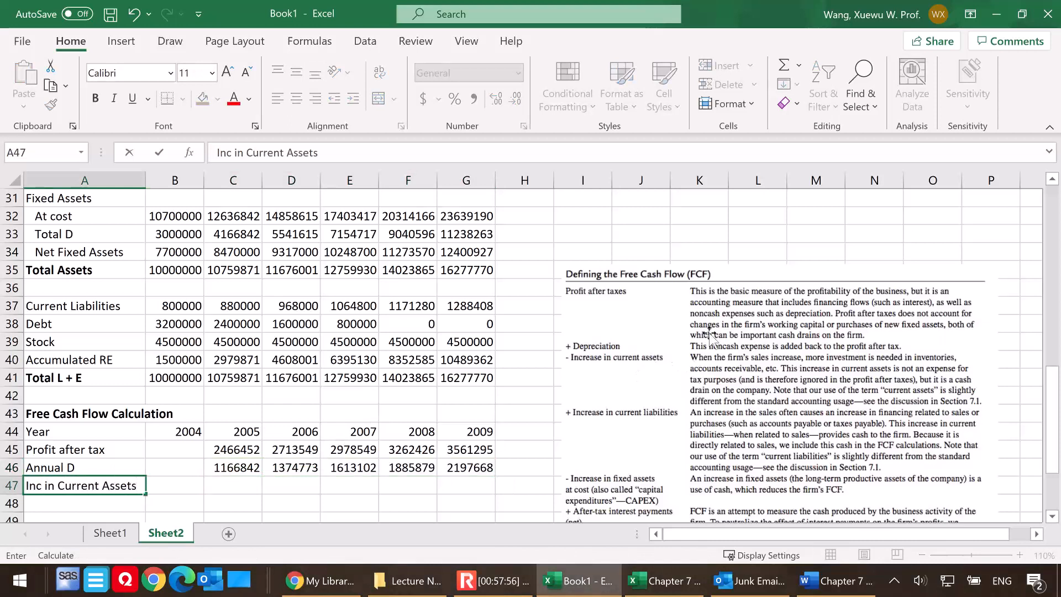
pyautogui.moveTo(706, 312); pyautogui.dragTo(683, 275)
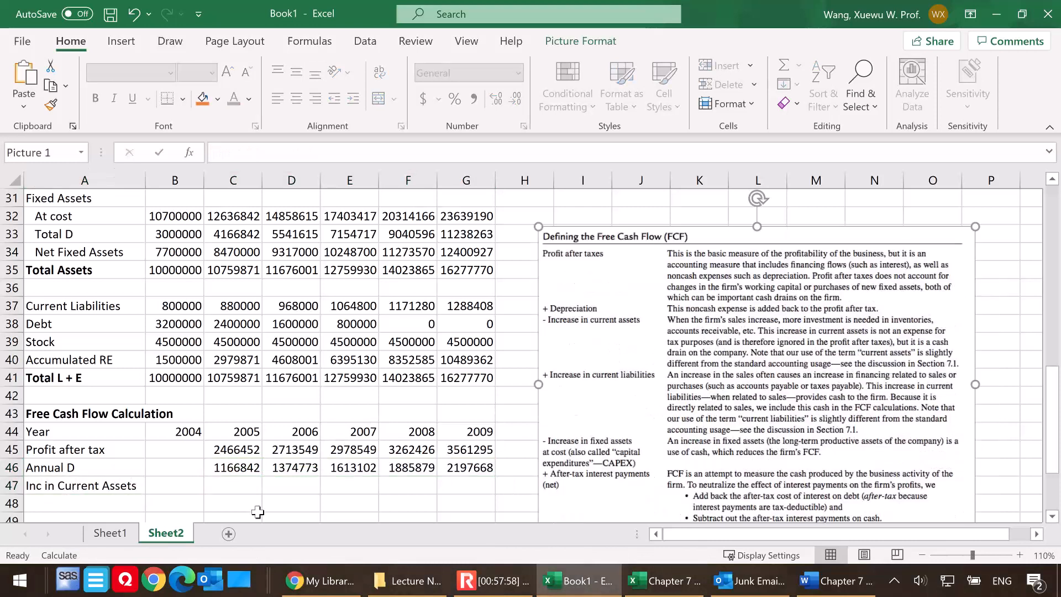
# Calculate the increase in current assets in C47 with =C30-B30 and copy it across to G47
pyautogui.click(243, 487)
pyautogui.write('=')
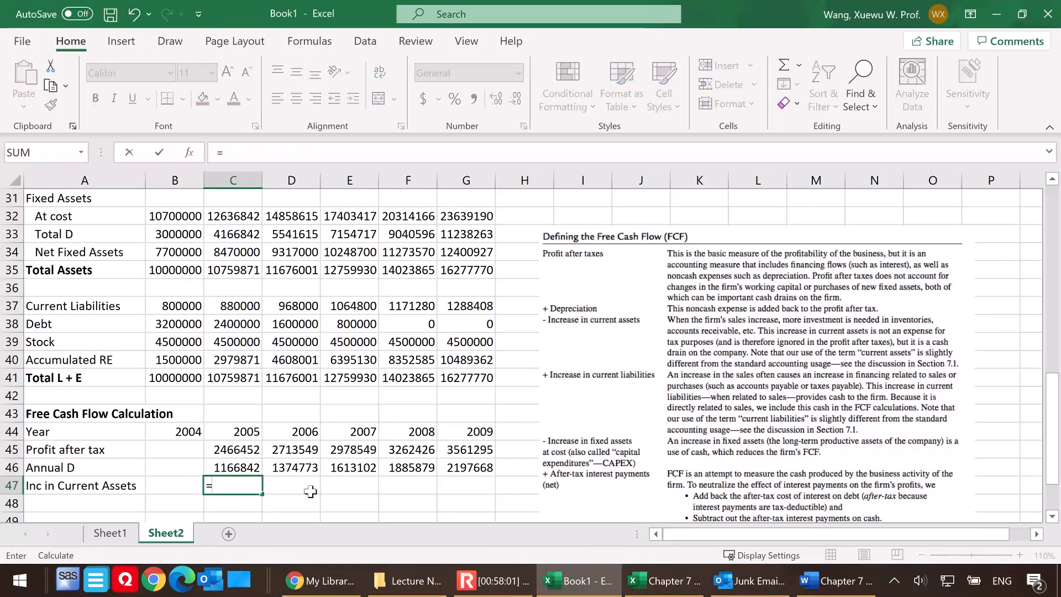
pyautogui.scroll(3, 313, 490)
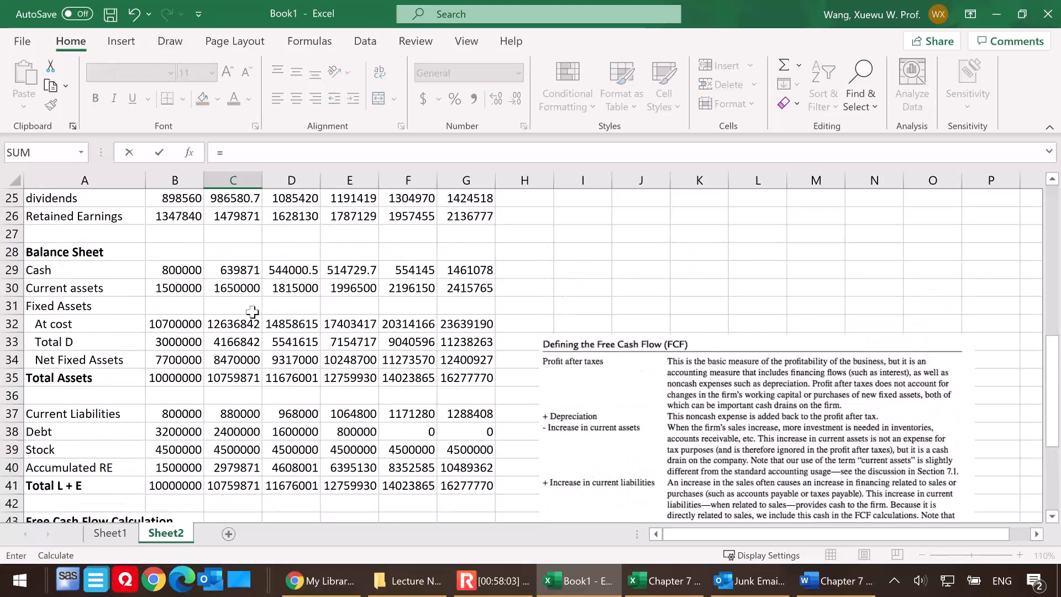
pyautogui.click(235, 344)
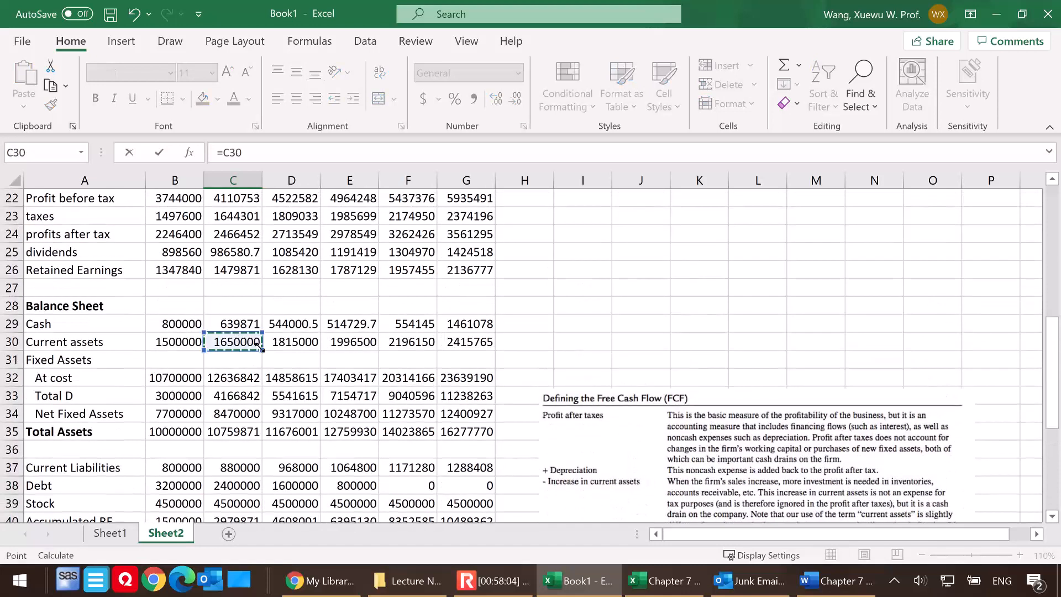
pyautogui.write('-')
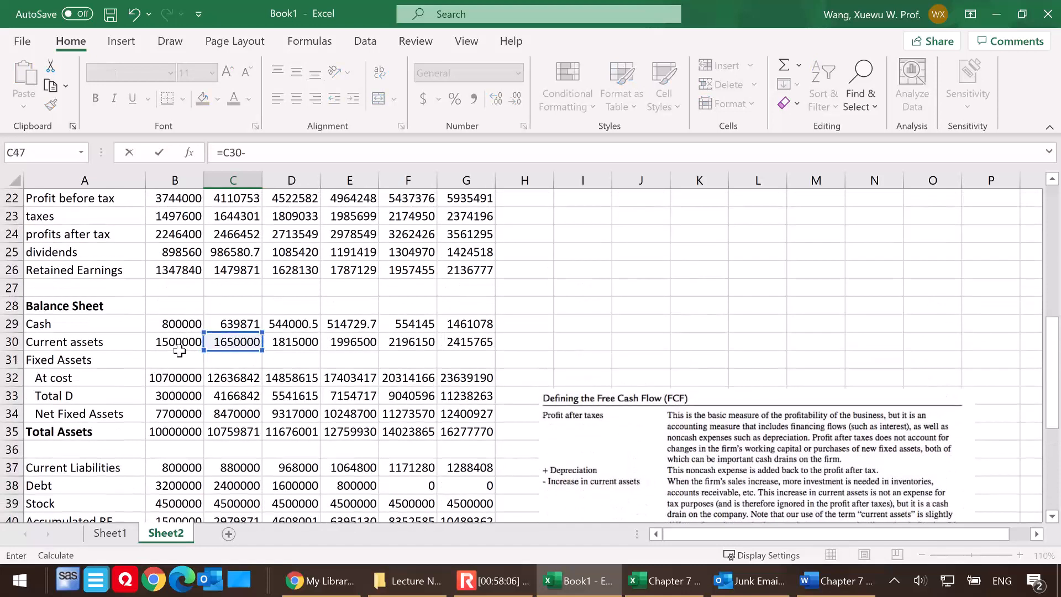
pyautogui.click(176, 346)
pyautogui.scroll(-4, 346, 396)
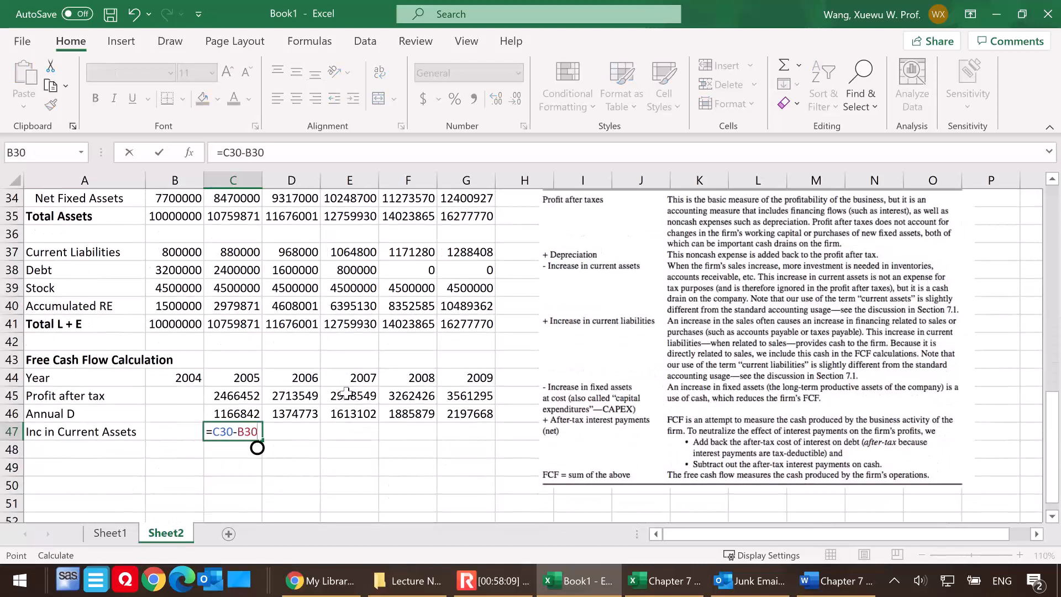
pyautogui.press('Return')
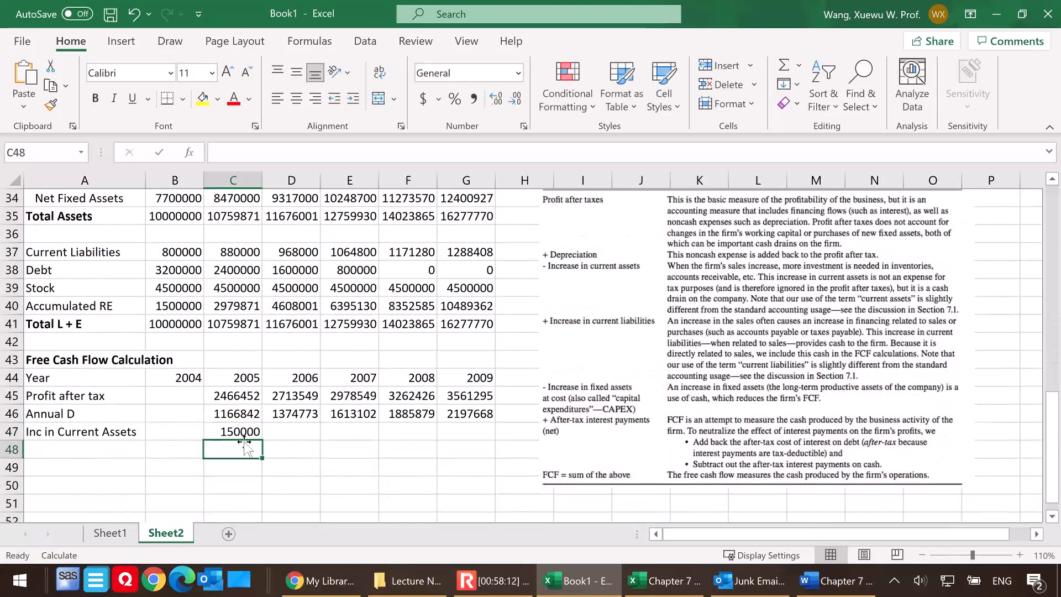
pyautogui.click(224, 432)
pyautogui.moveTo(261, 440); pyautogui.dragTo(439, 445)
# Enter the row label "Inc in Current Liabilities" in A48 and select C48 for its 2005 value
pyautogui.click(91, 452)
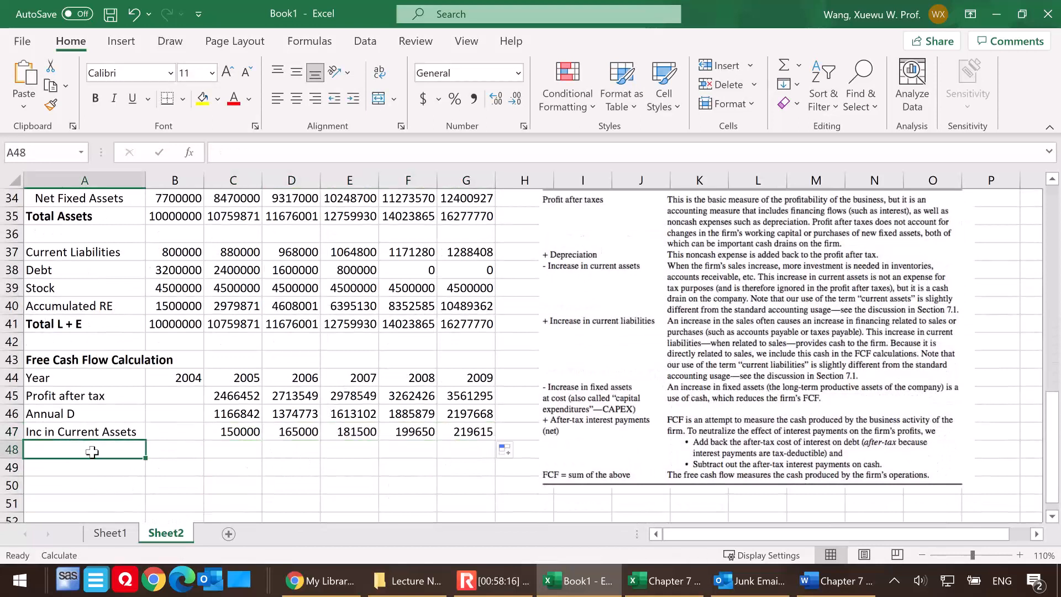
pyautogui.write('Inc in Current Liabilities')
pyautogui.click(253, 449)
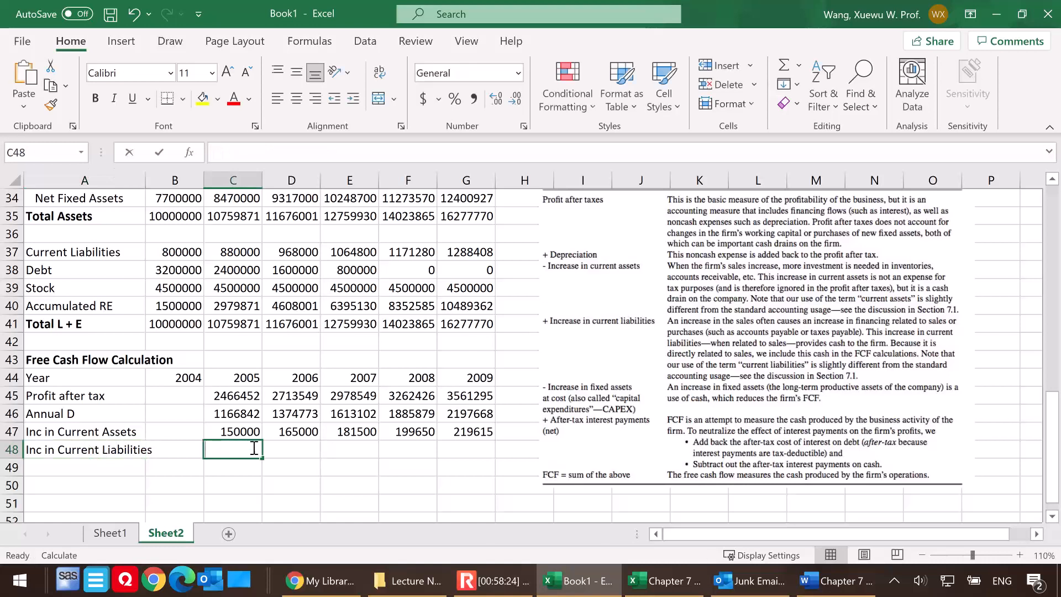
# Calculate the increase in current liabilities in C48 with =C37-B37 and copy it across to G48
pyautogui.write('=')
pyautogui.click(248, 254)
pyautogui.write('-')
pyautogui.click(180, 254)
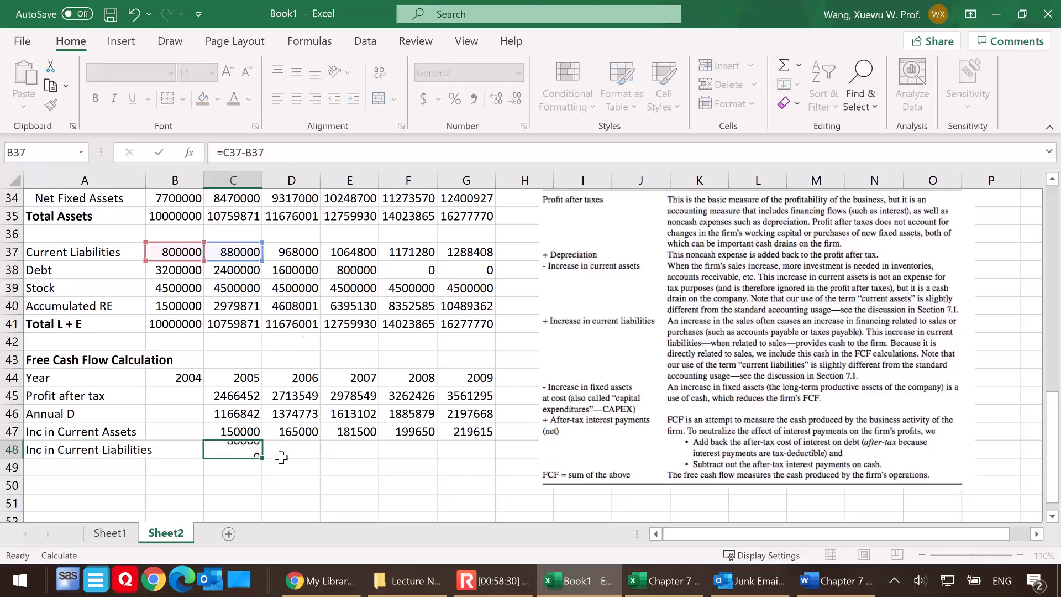
pyautogui.hotkey('ctrl', 'Return')
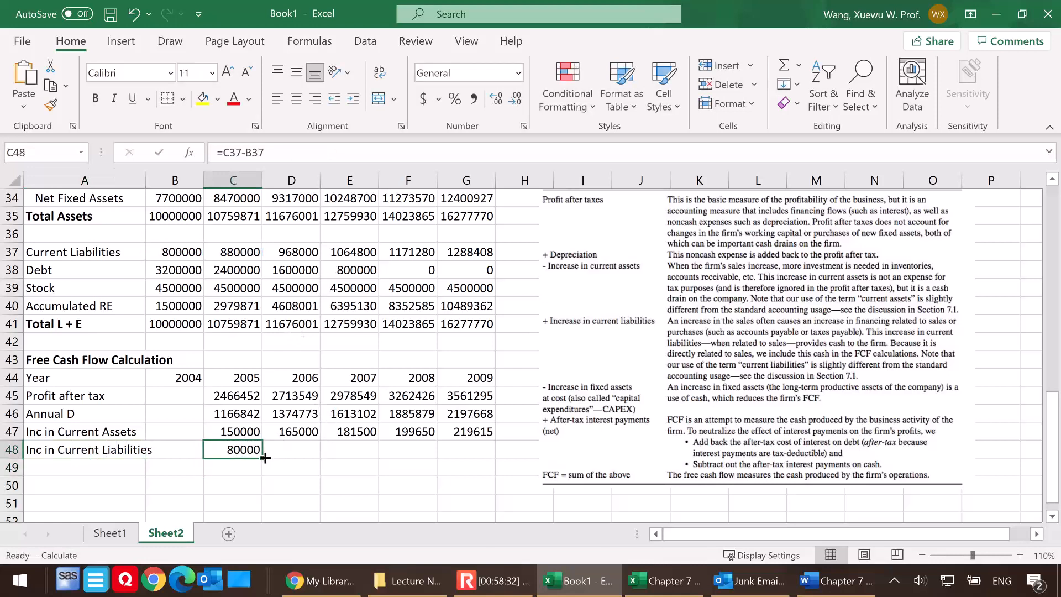
pyautogui.moveTo(265, 457); pyautogui.dragTo(480, 458)
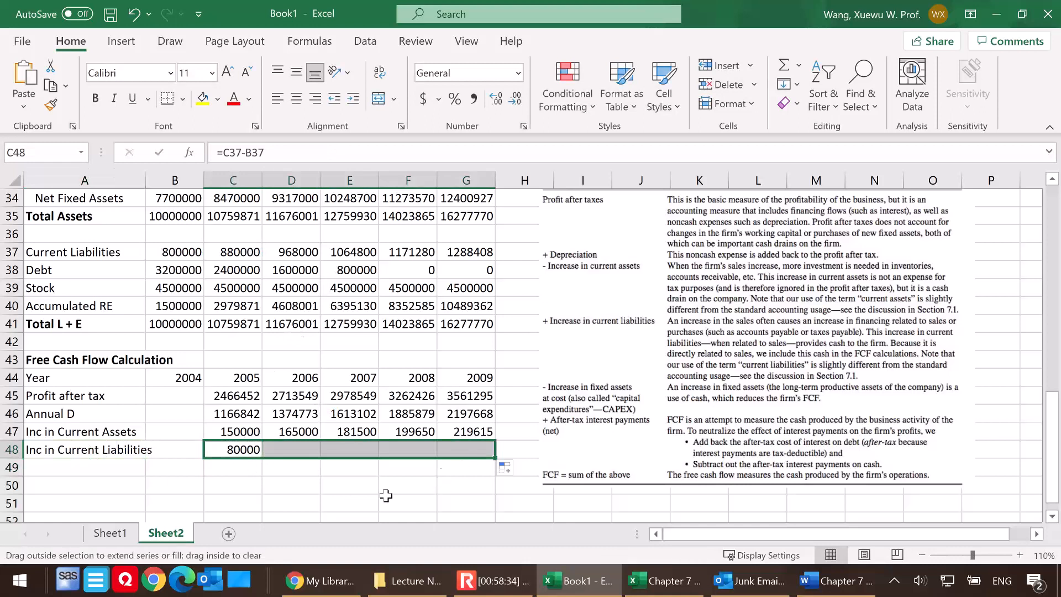
# Enter the row label "Inc in Fixed Assets at cost" in A49
pyautogui.click(54, 467)
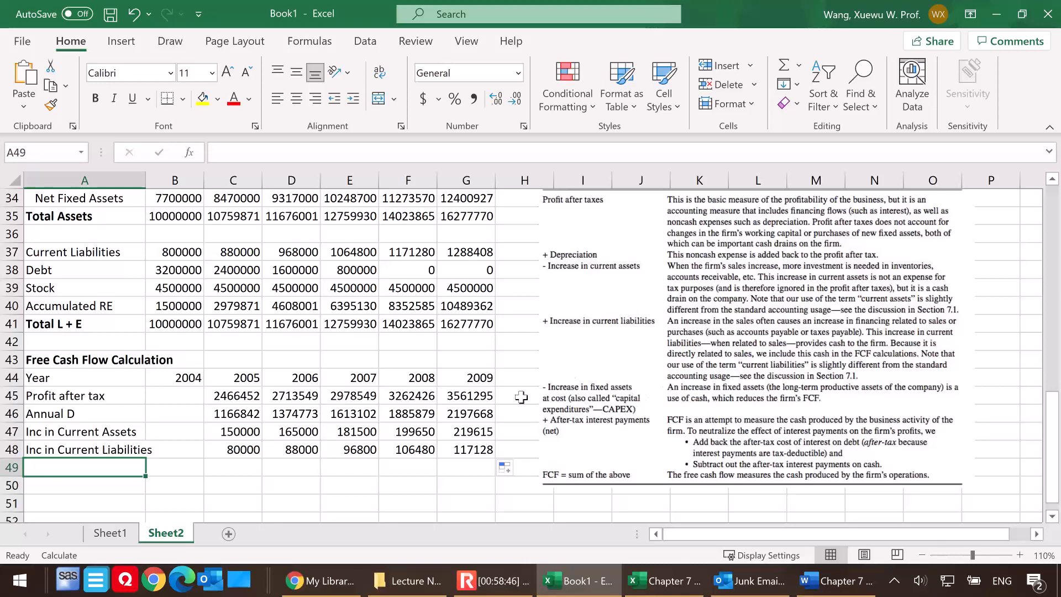
pyautogui.write('Inc in Fixed Asset')
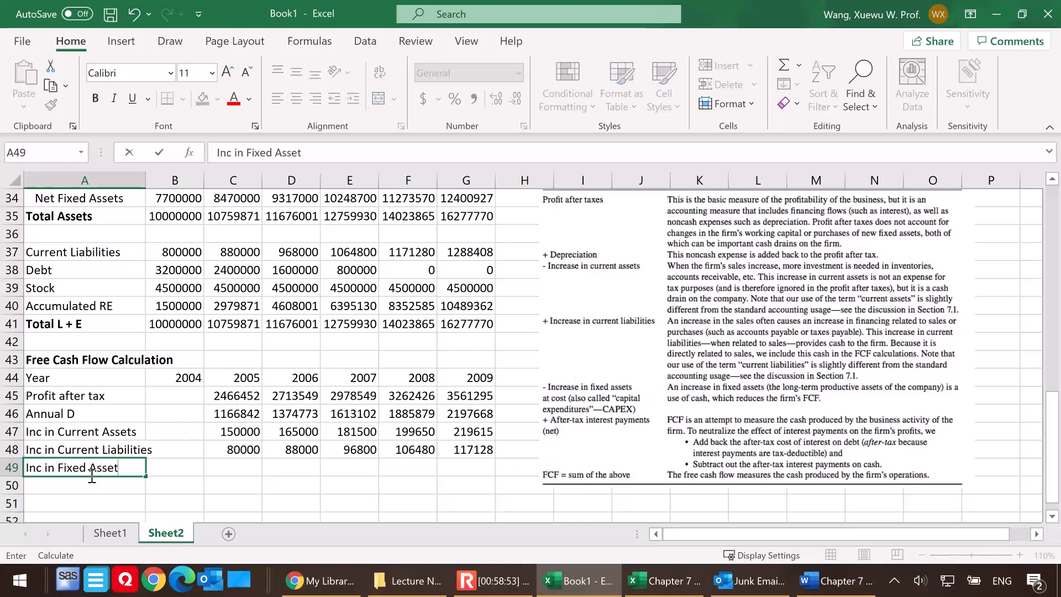
pyautogui.write('s at cost')
# Calculate the increase in fixed assets at cost in C49 with =C32-B32 and copy it across to G49
pyautogui.click(239, 465)
pyautogui.write('=')
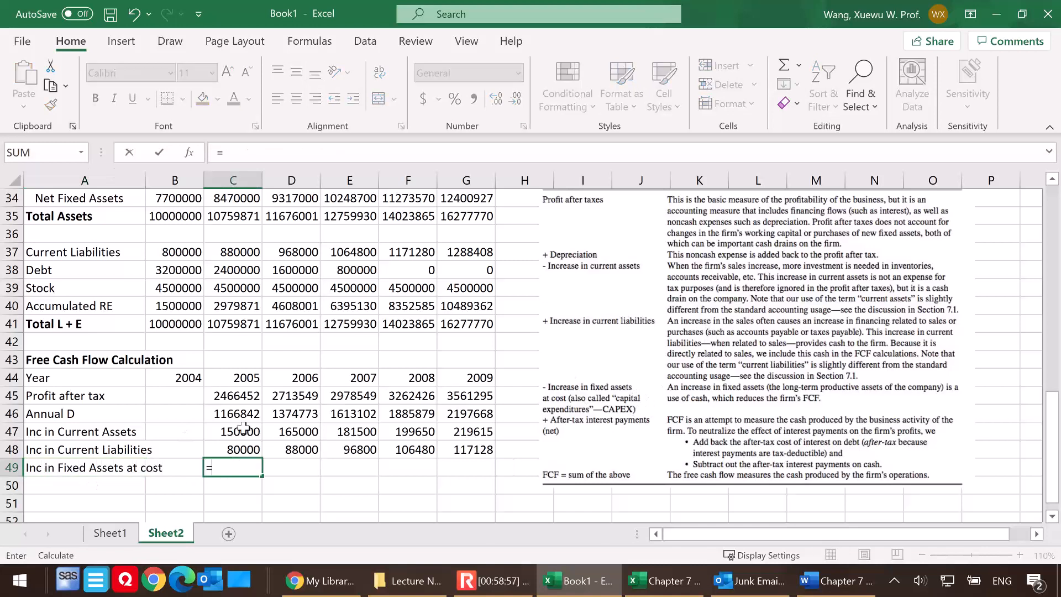
pyautogui.scroll(1, 256, 371)
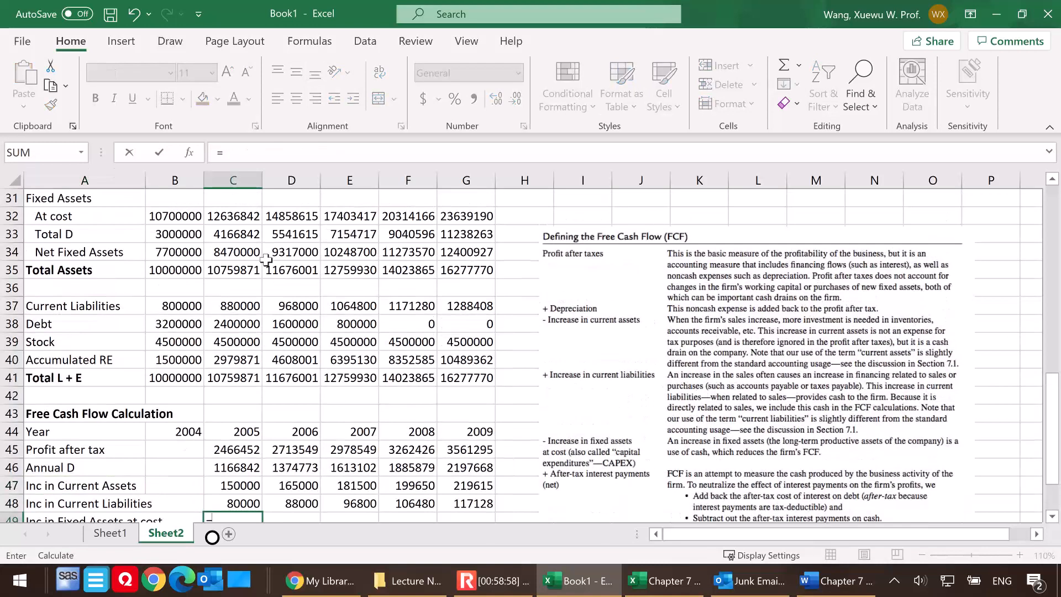
pyautogui.click(243, 219)
pyautogui.write('-')
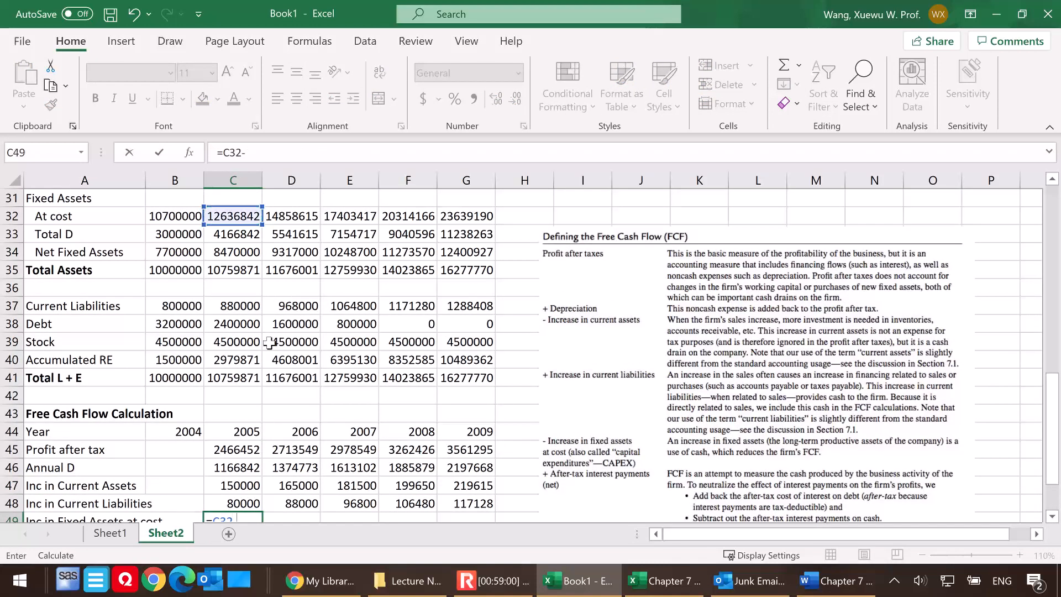
pyautogui.click(173, 218)
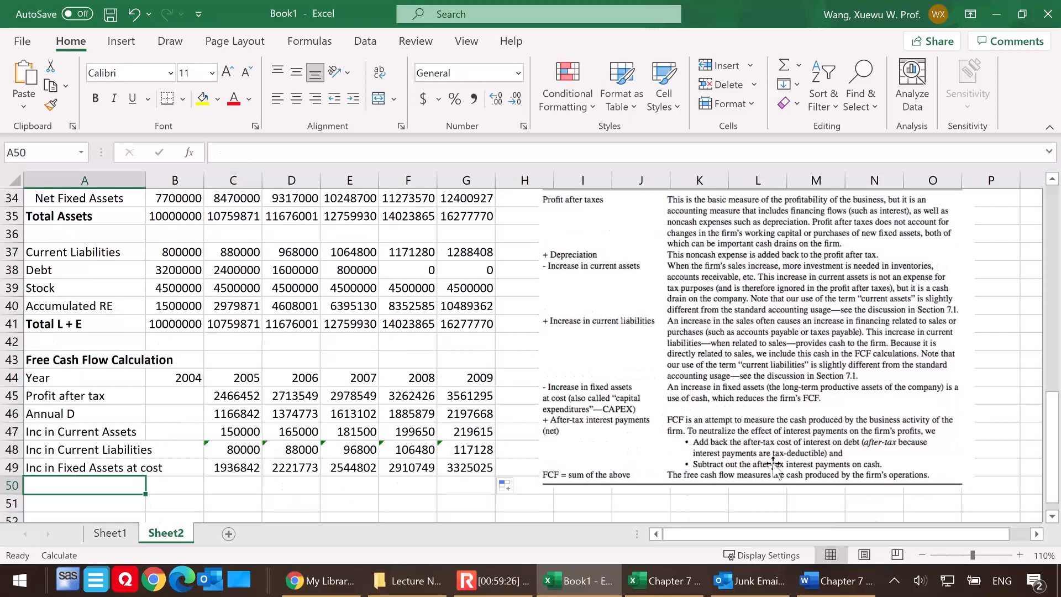
# Enter the row label "after tax int on debt" in A50 and select C50 for its 2005 value
pyautogui.write('after tax int on debt')
pyautogui.click(254, 484)
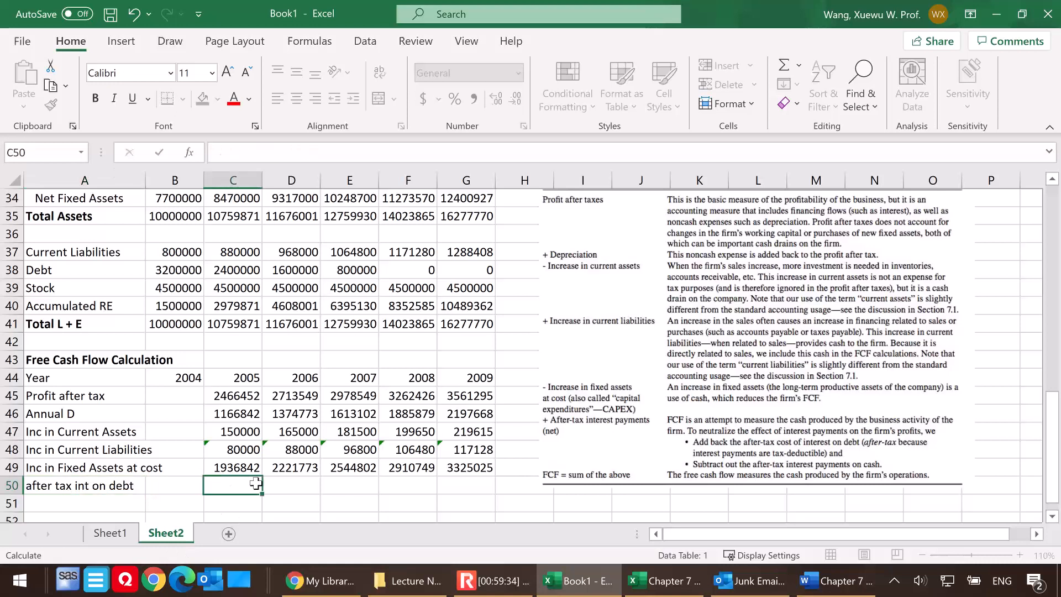
pyautogui.write('=')
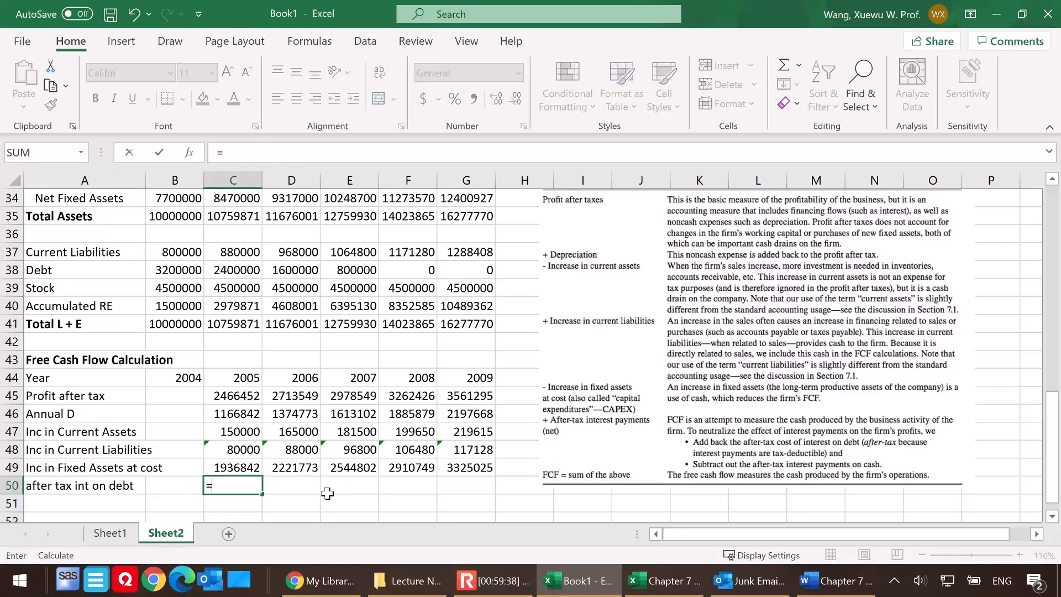
pyautogui.press('Escape')
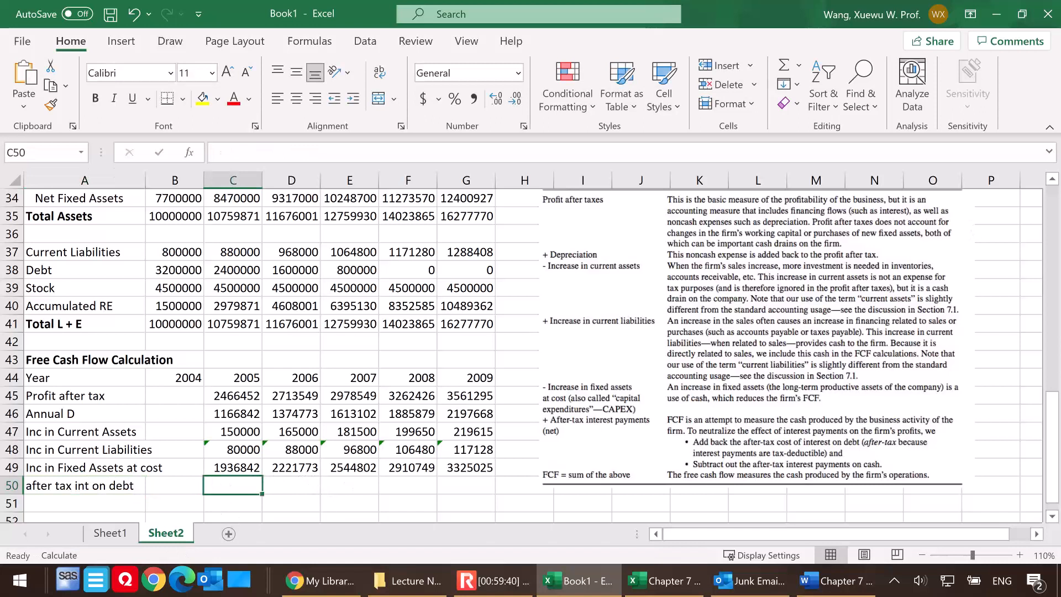
pyautogui.hotkey('alt', 'Tab')
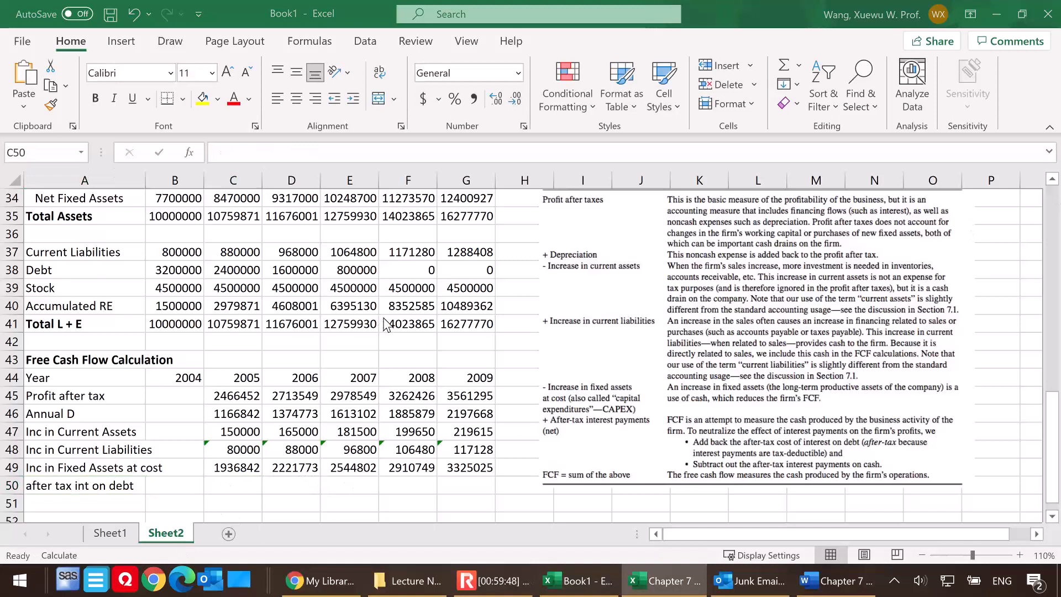
# Calculate the 2005 after-tax interest on debt in C50 with =C20*(1-$B$12), keeping the tax rate reference absolute
pyautogui.click(221, 489)
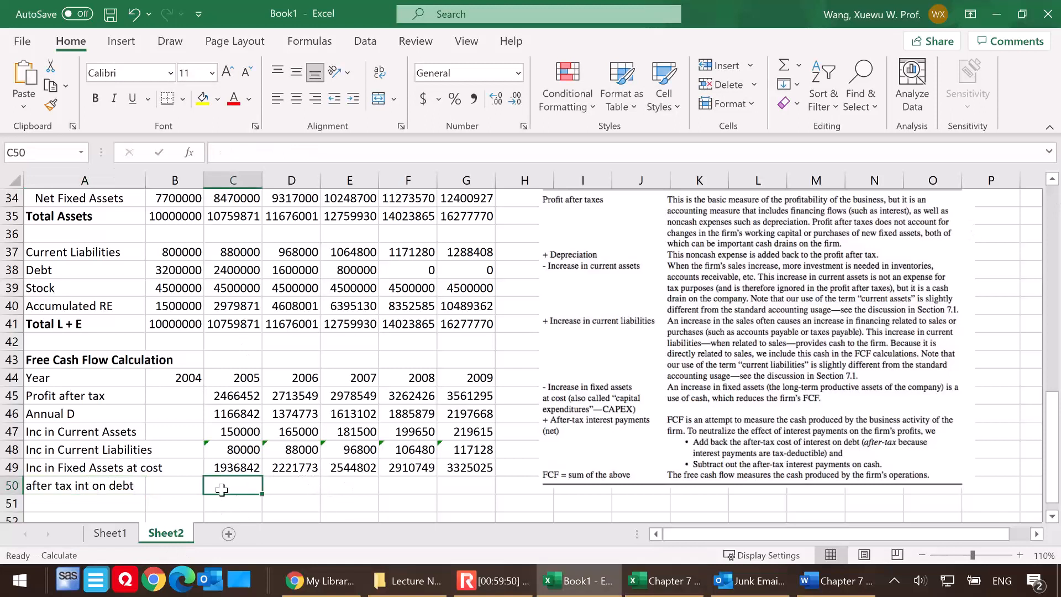
pyautogui.write('=')
pyautogui.scroll(3, 270, 368)
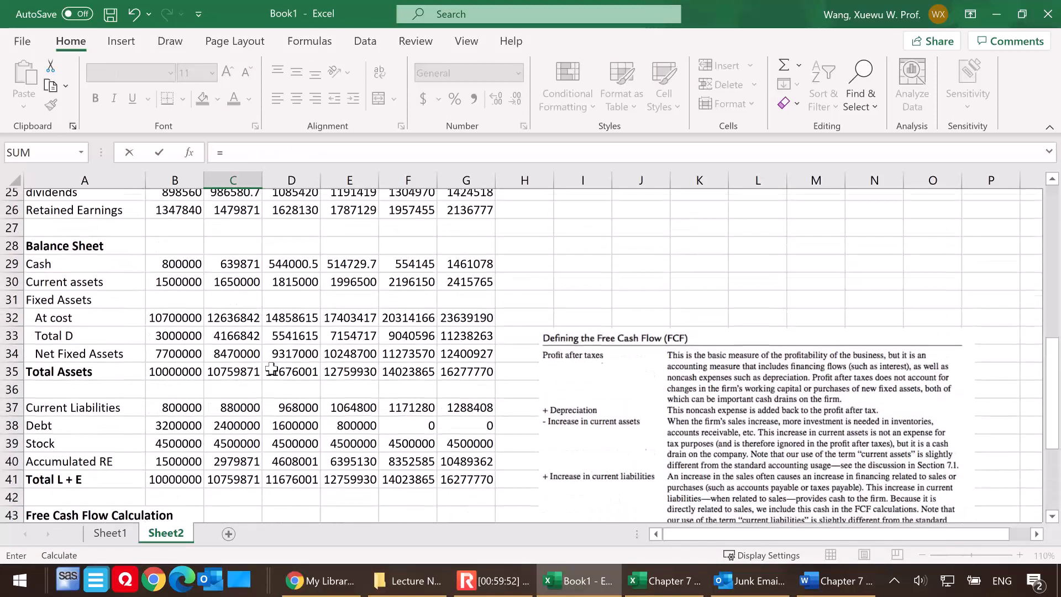
pyautogui.scroll(2, 270, 369)
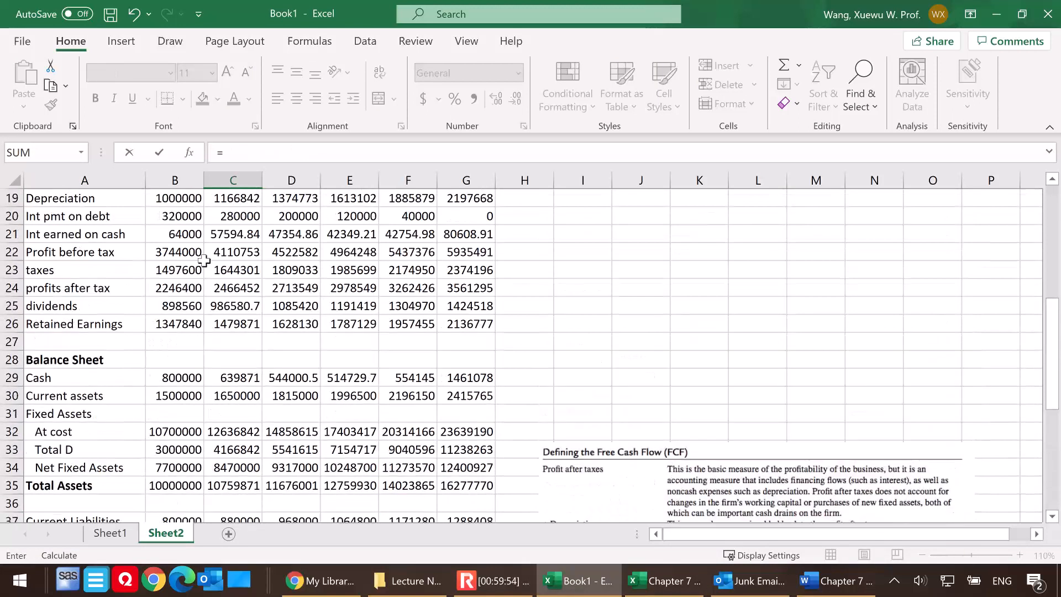
pyautogui.click(243, 219)
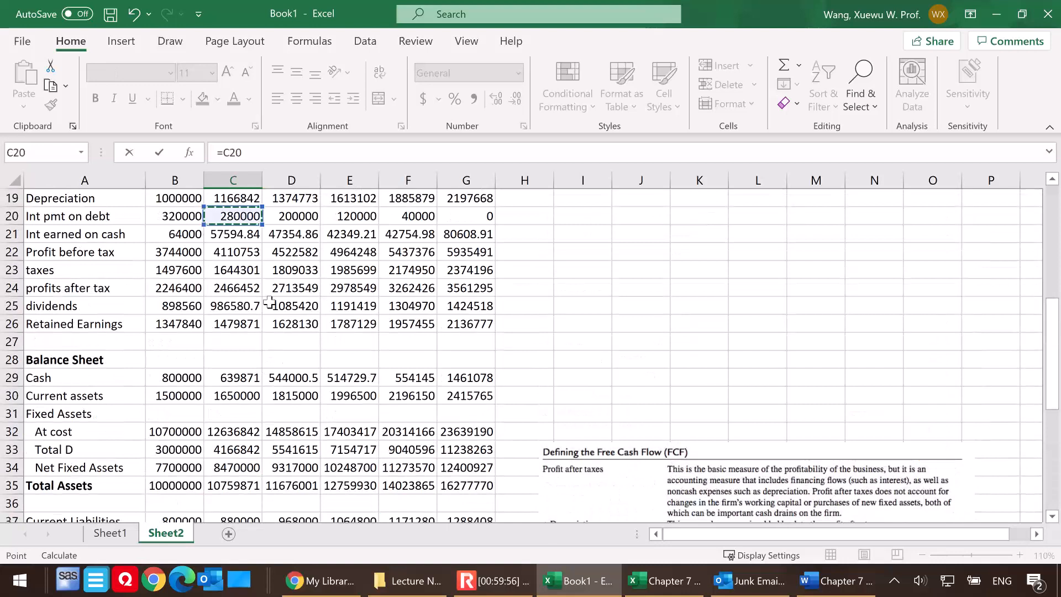
pyautogui.scroll(-7, 364, 373)
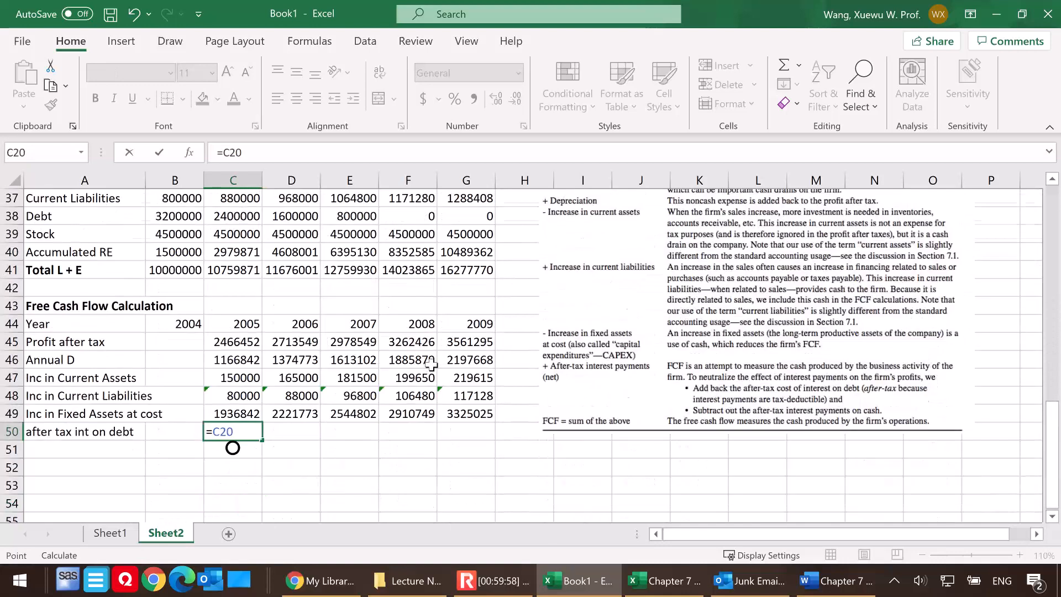
pyautogui.write('*')
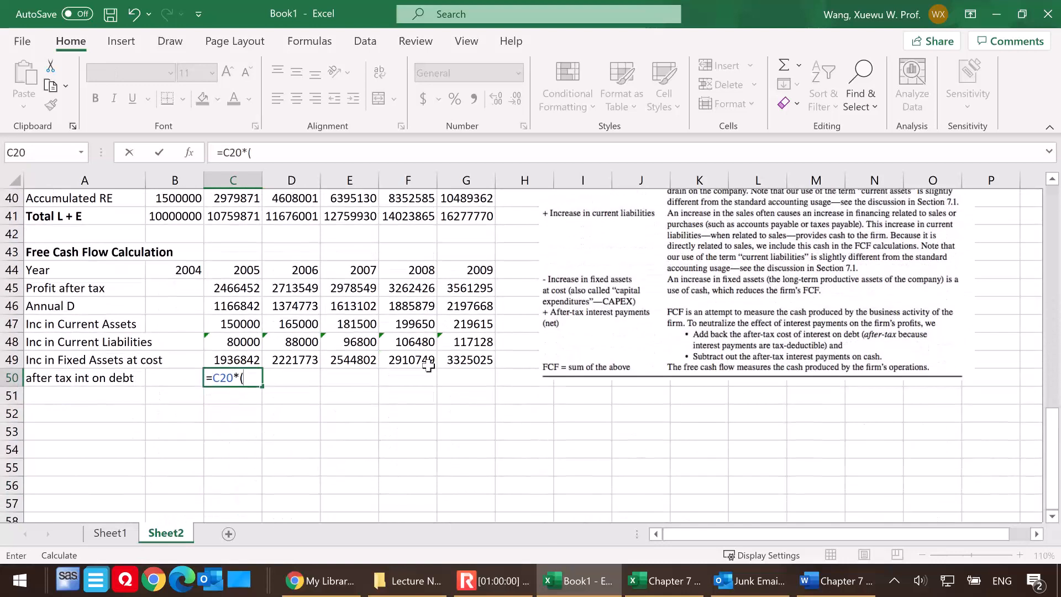
pyautogui.scroll(6, 179, 288)
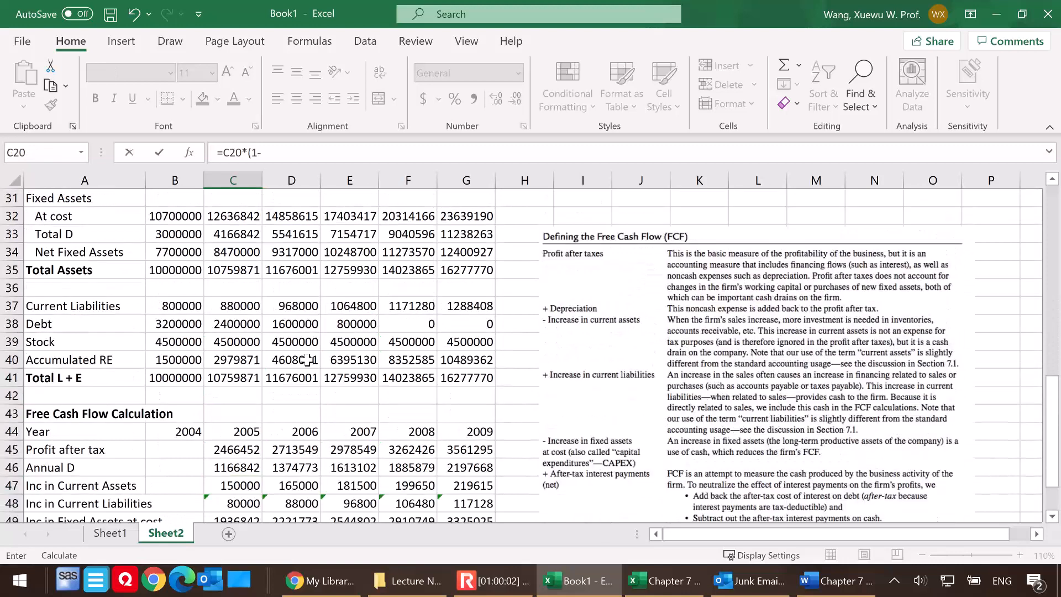
pyautogui.scroll(5, 178, 288)
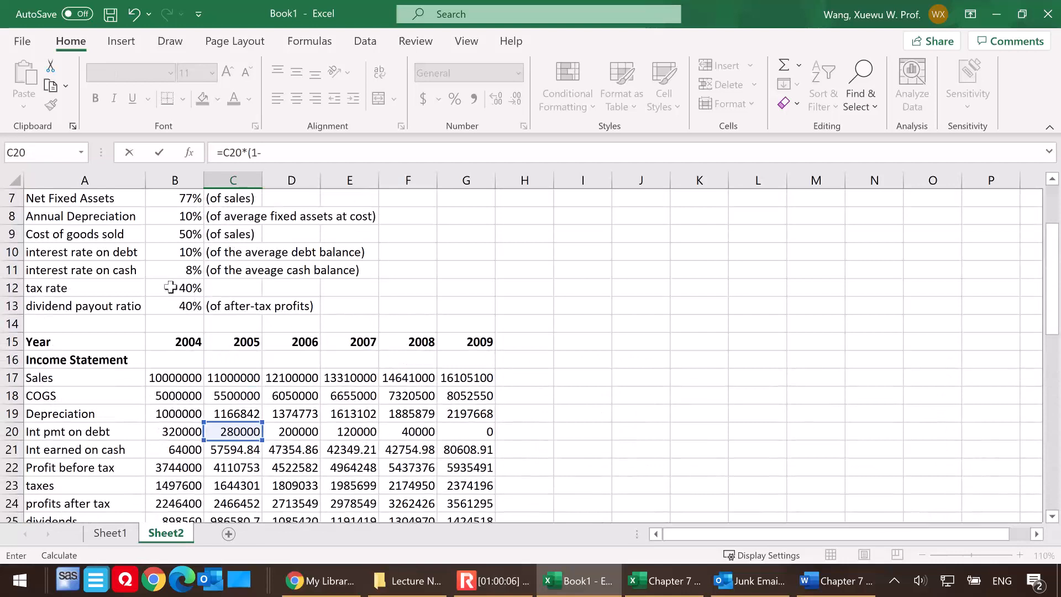
pyautogui.click(182, 288)
pyautogui.scroll(-10, 408, 378)
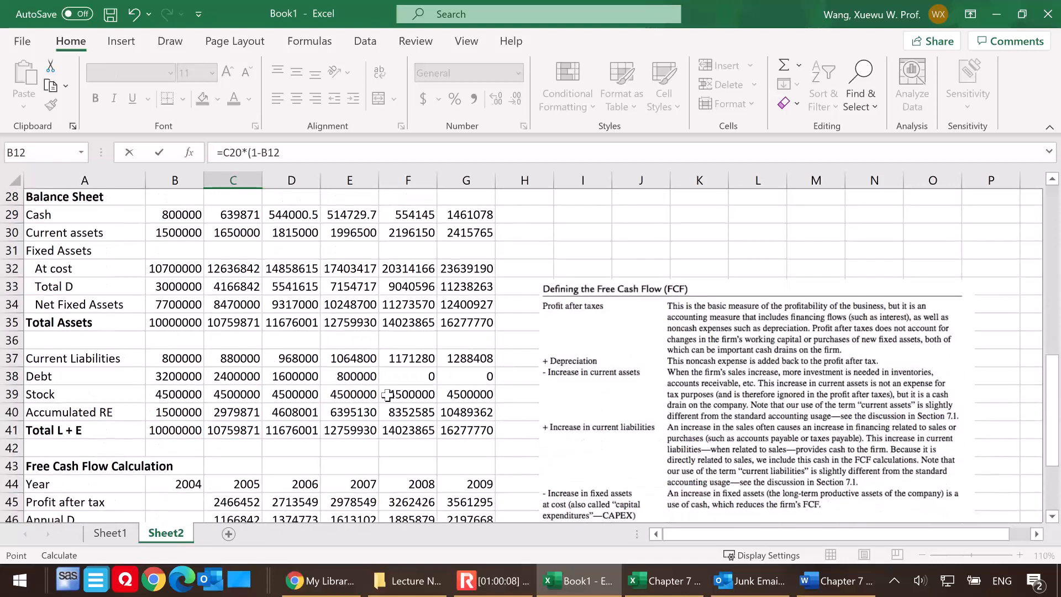
pyautogui.press('F4')
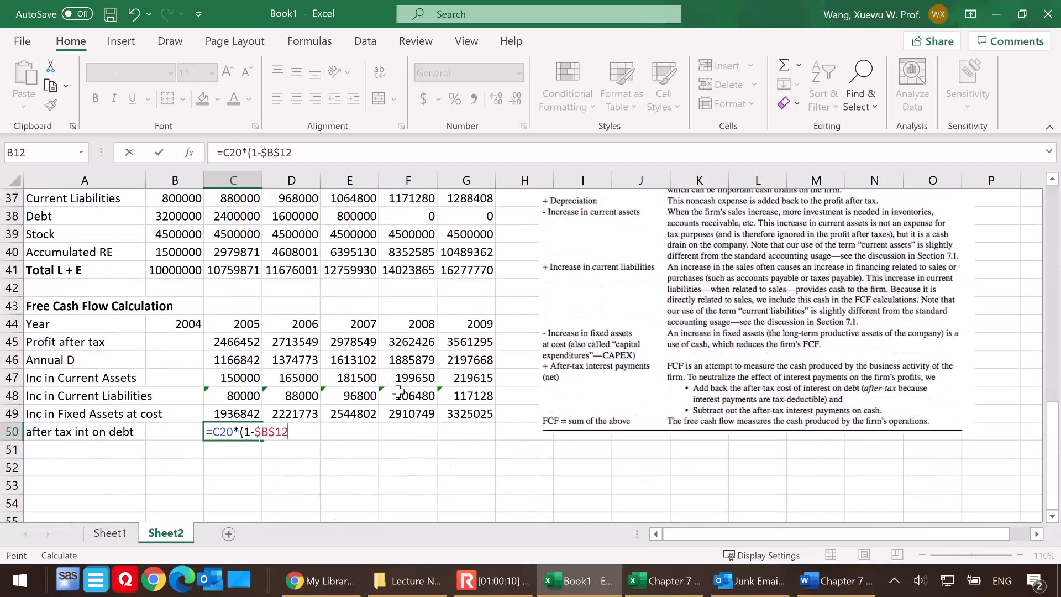
pyautogui.press('Return')
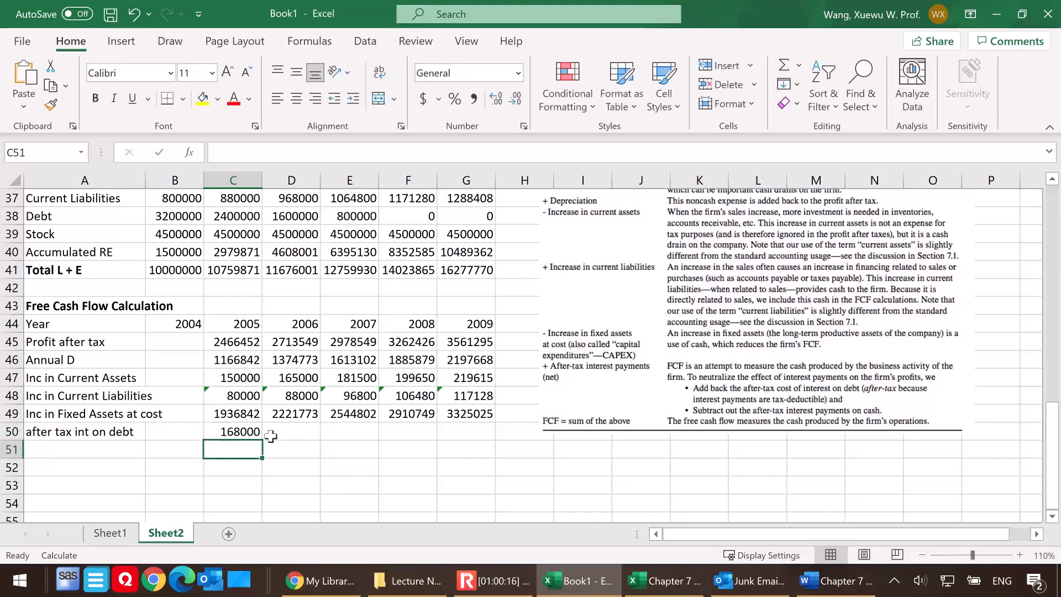
# Copy the after-tax interest on debt formula from C50 across to G50 and check the formula in G50
pyautogui.click(249, 435)
pyautogui.moveTo(262, 449); pyautogui.dragTo(487, 438)
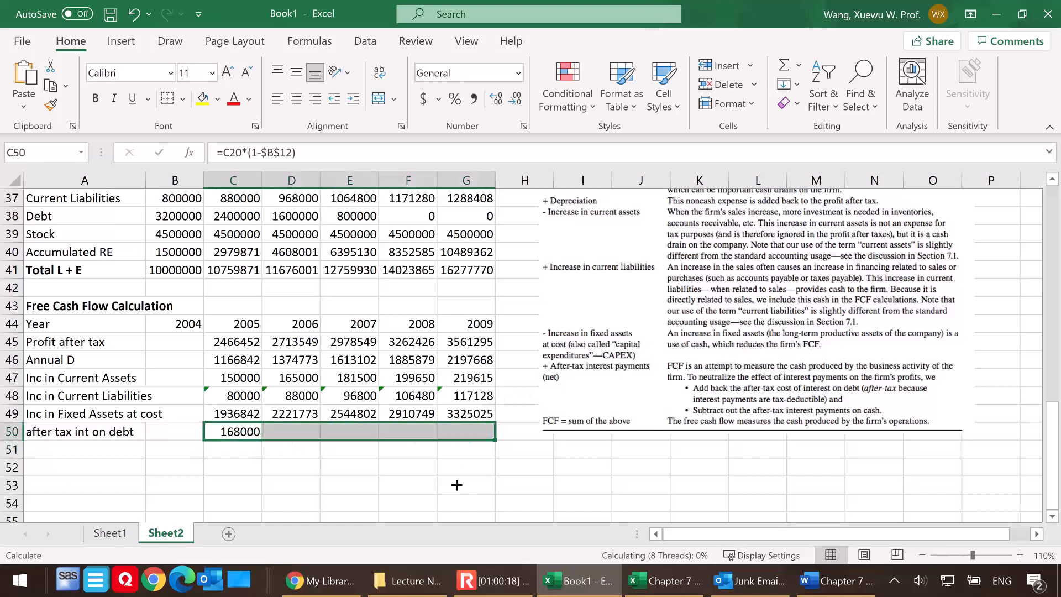
pyautogui.click(482, 434)
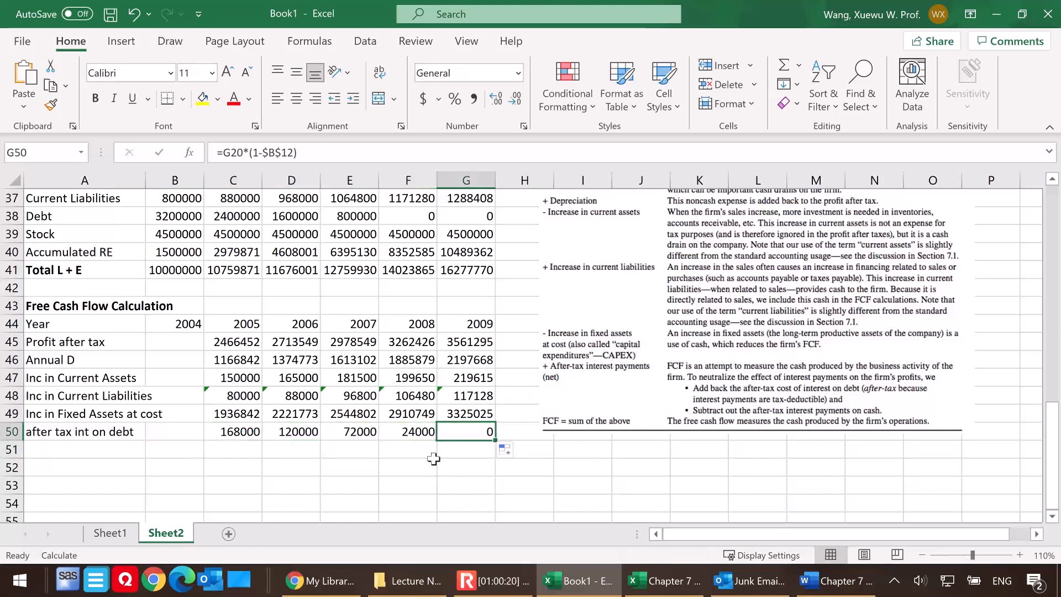
# Enter the row label "after tax in on cash" in A51
pyautogui.click(78, 451)
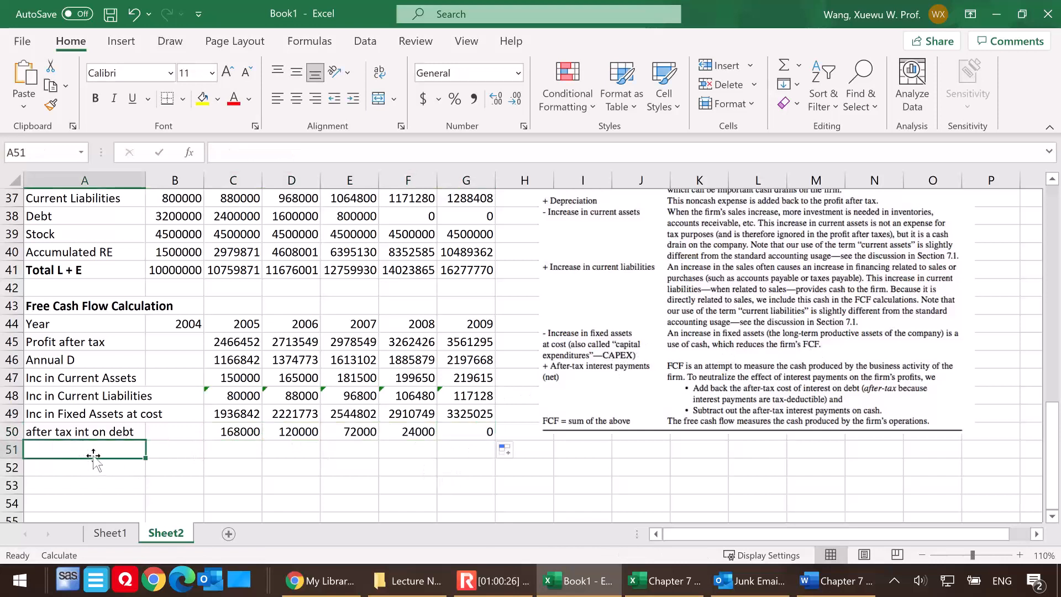
pyautogui.write('after tax ')
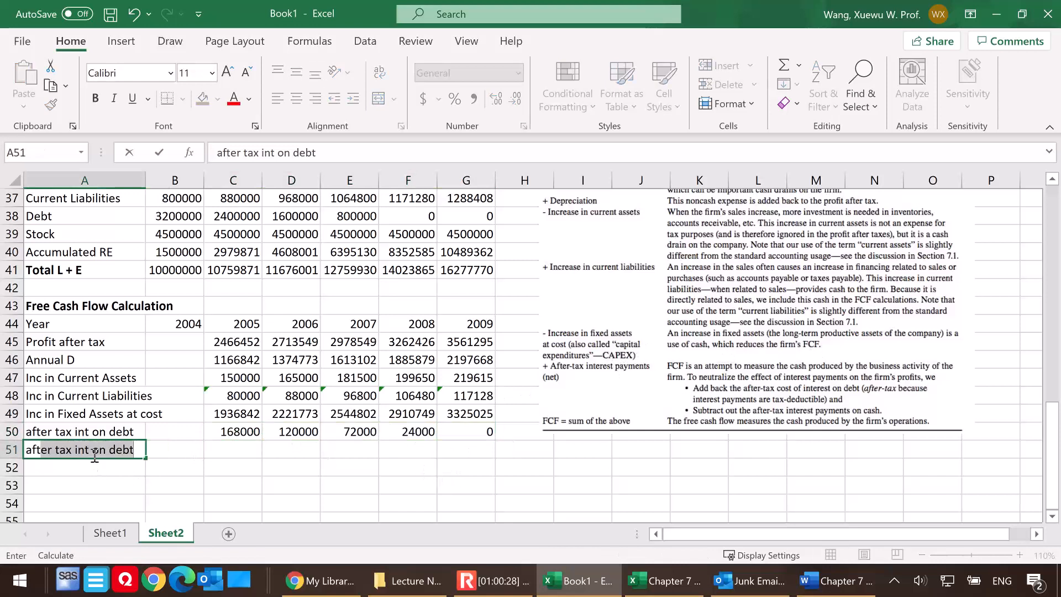
pyautogui.write('in on cash')
# Calculate the 2005 after-tax interest on cash in C51 with =C21*(1-$B$12), keeping the tax rate reference absolute
pyautogui.click(241, 452)
pyautogui.write('=')
pyautogui.scroll(5, 304, 437)
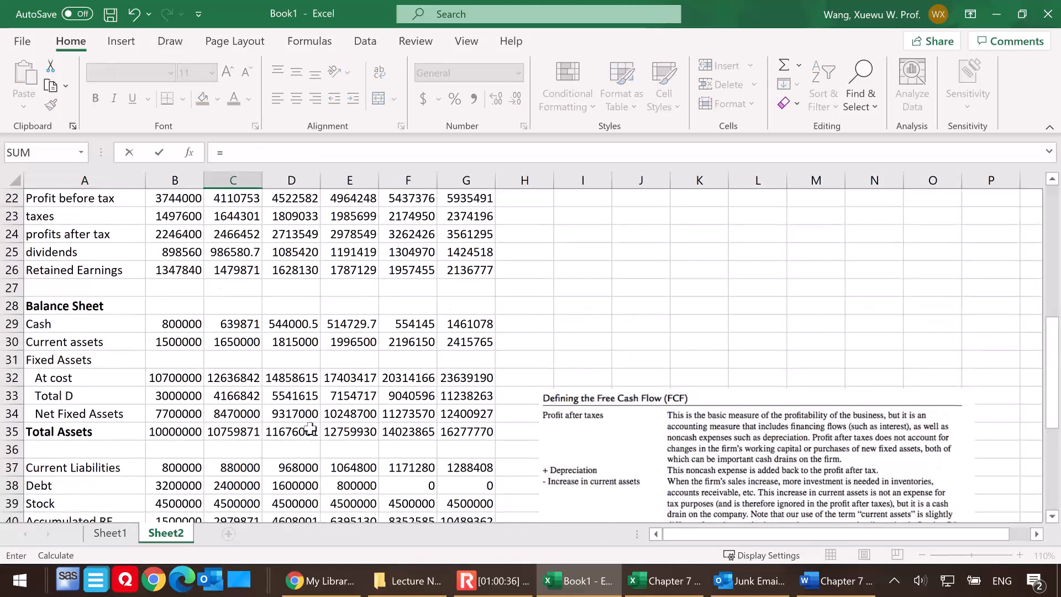
pyautogui.scroll(2, 311, 429)
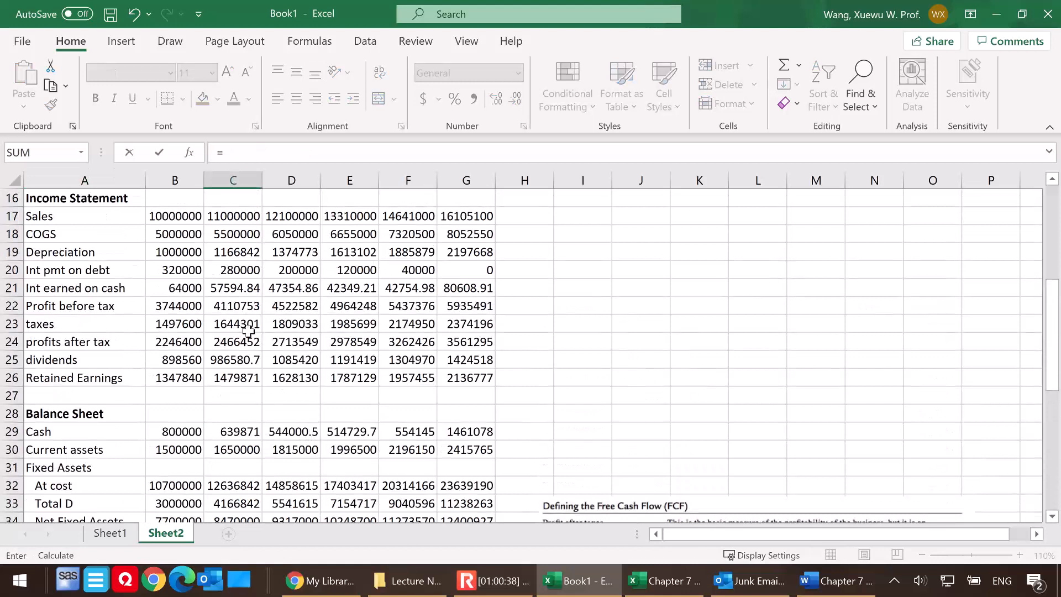
pyautogui.click(243, 290)
pyautogui.scroll(-3, 370, 426)
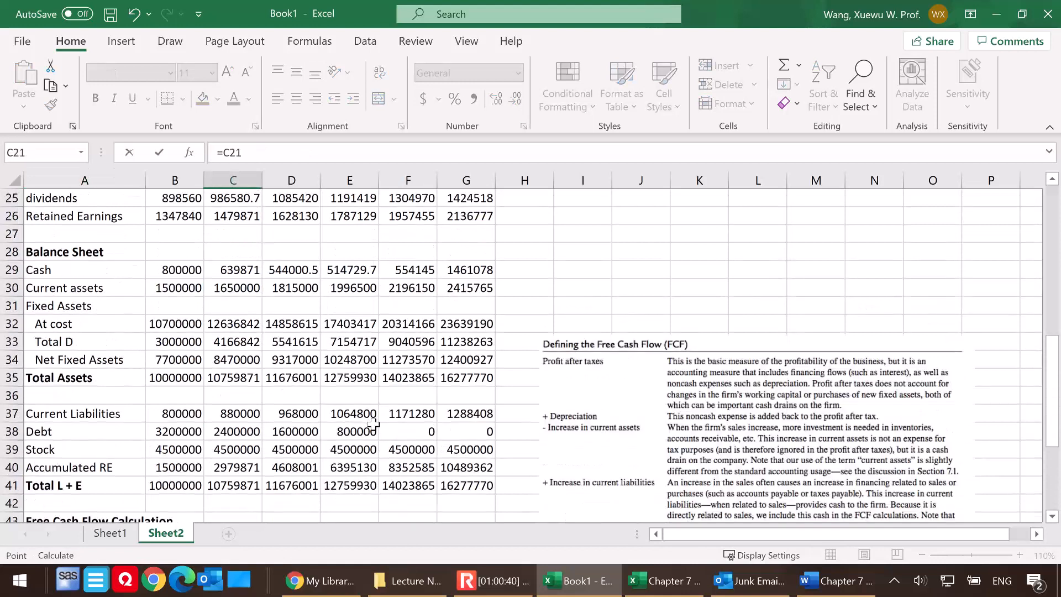
pyautogui.scroll(-4, 370, 426)
pyautogui.write('*(1-')
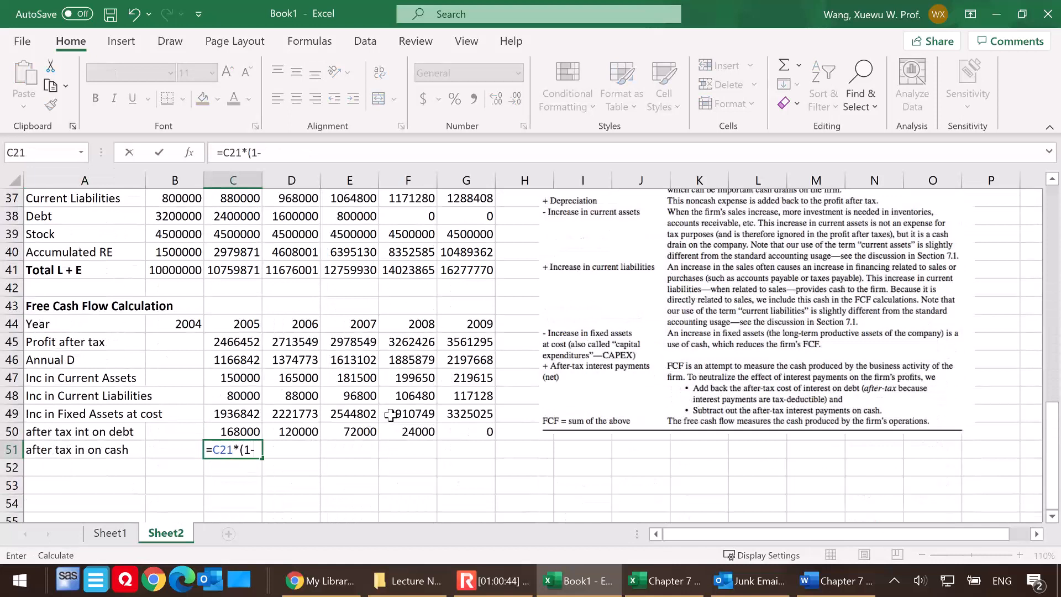
pyautogui.scroll(8, 391, 414)
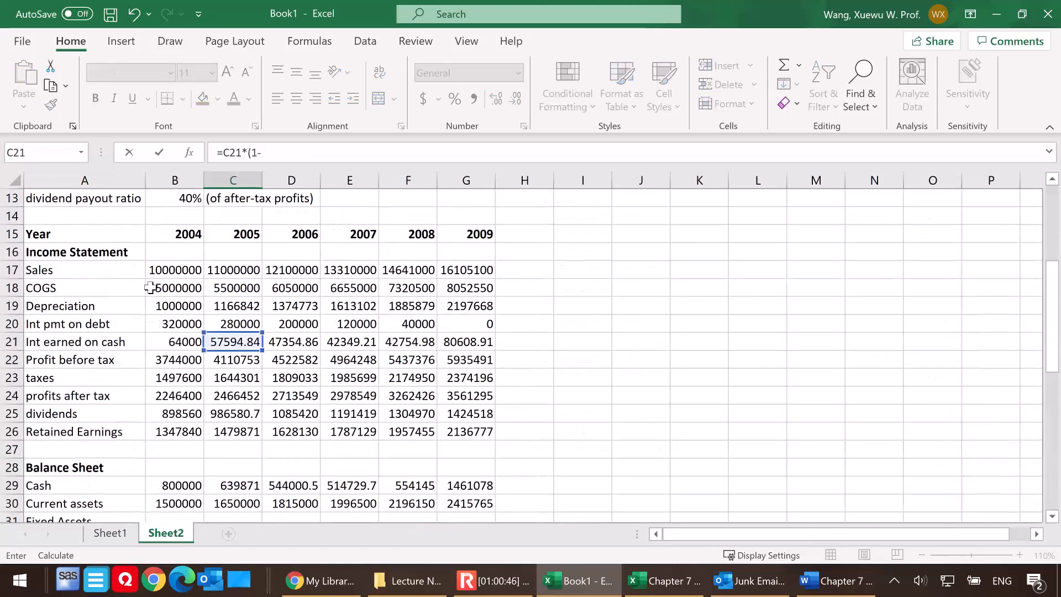
pyautogui.scroll(2, 150, 287)
pyautogui.click(188, 288)
pyautogui.scroll(-10, 365, 418)
pyautogui.press('F4')
pyautogui.write(')')
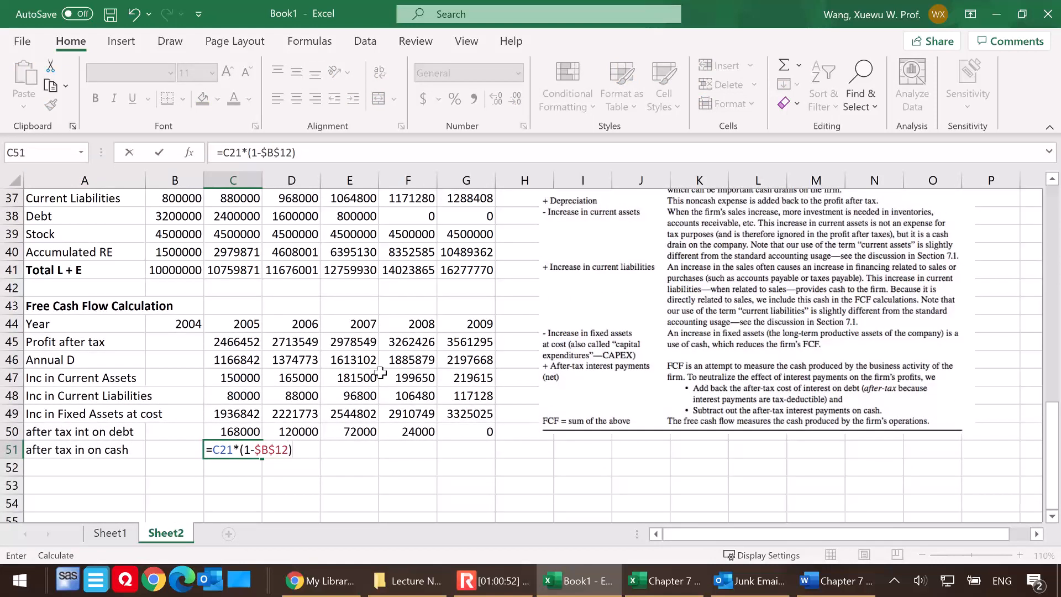
pyautogui.press('Return')
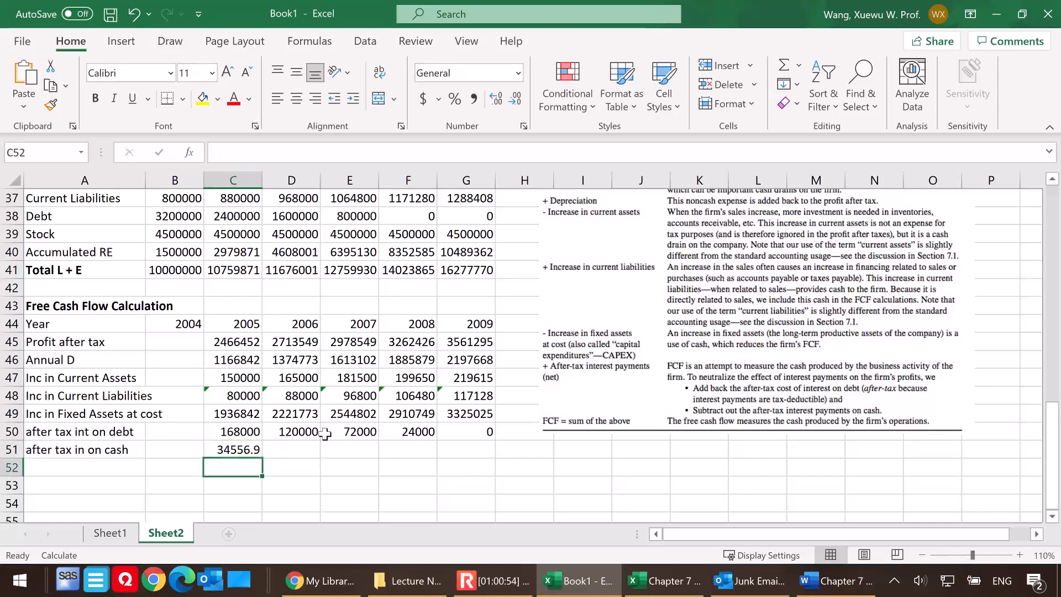
# Copy the after-tax interest on cash formula from C51 across to G51 and enter the row label "FCFF" in A52
pyautogui.click(240, 452)
pyautogui.moveTo(262, 459); pyautogui.dragTo(469, 466)
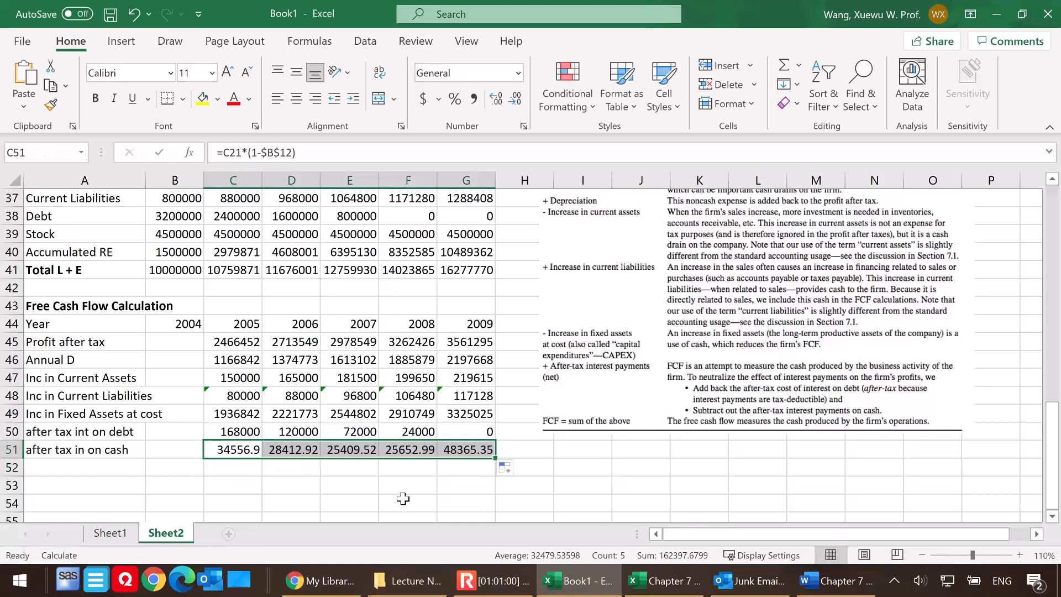
pyautogui.click(45, 472)
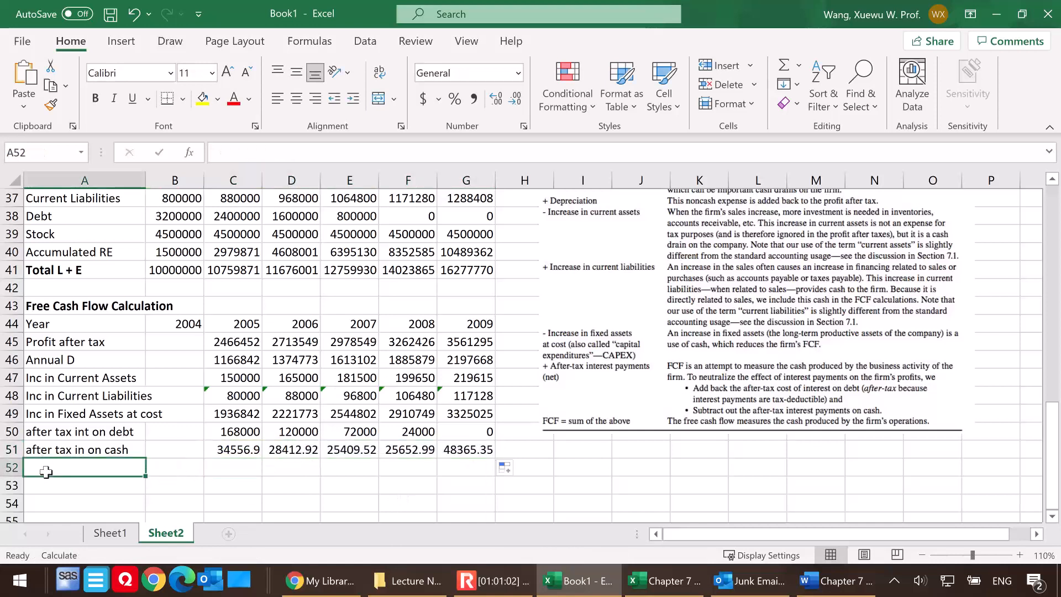
pyautogui.write('FCF')
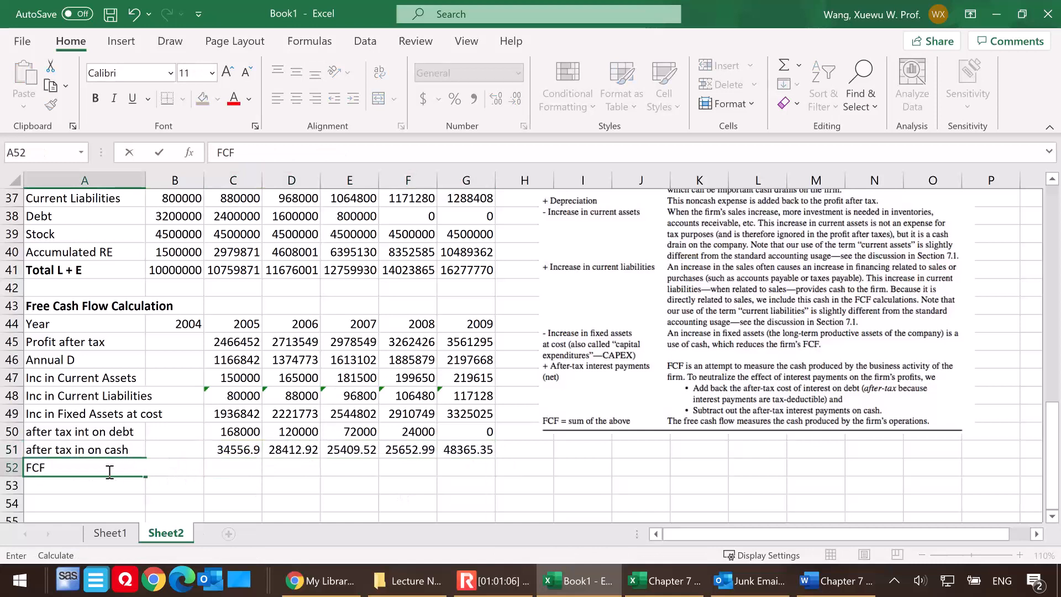
pyautogui.write('F')
pyautogui.click(242, 468)
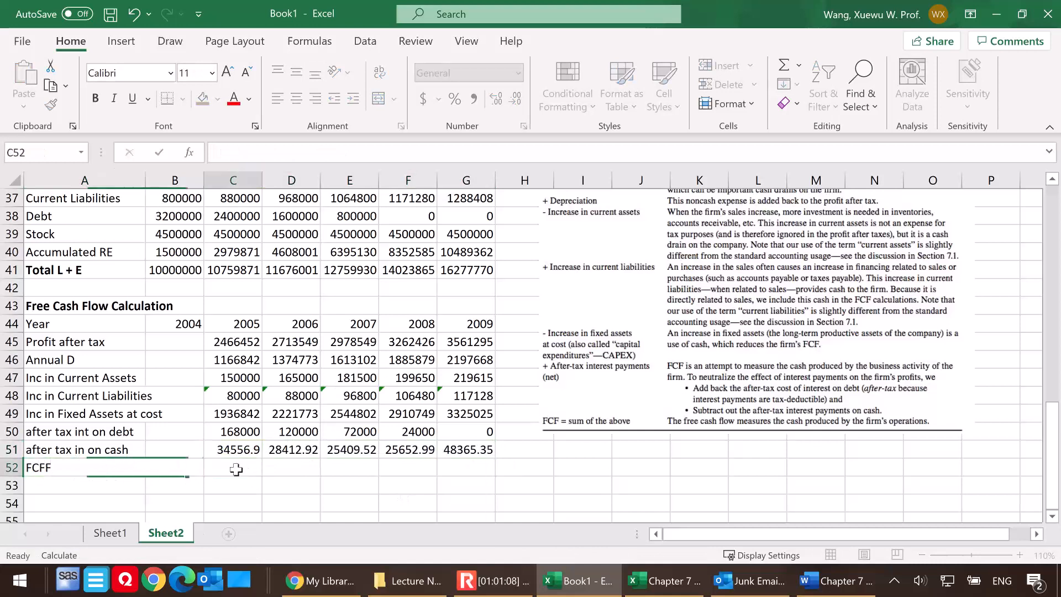
pyautogui.write('=')
pyautogui.scroll(-1, 447, 461)
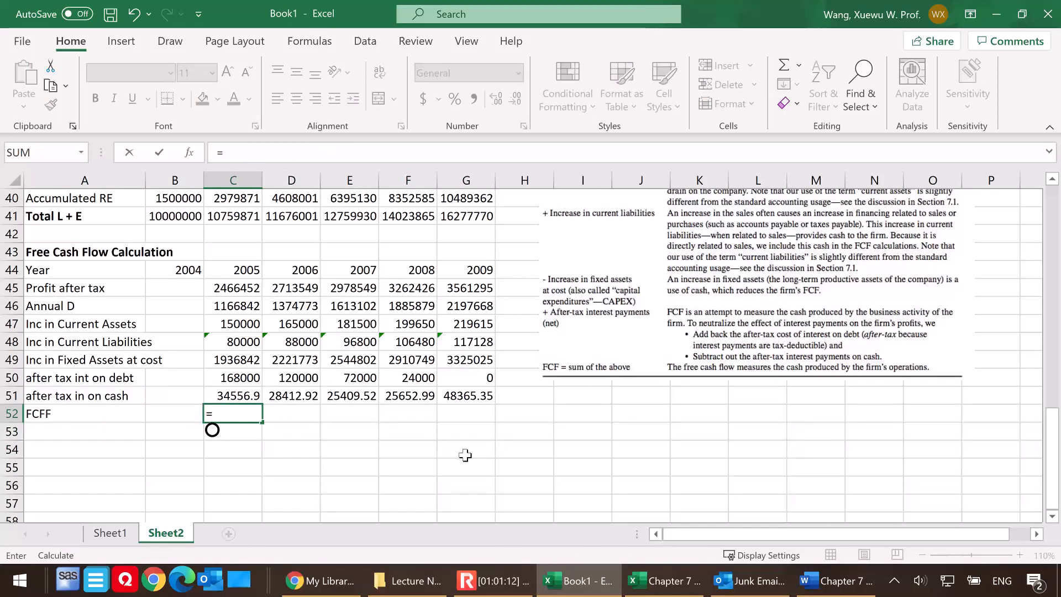
pyautogui.press('Escape')
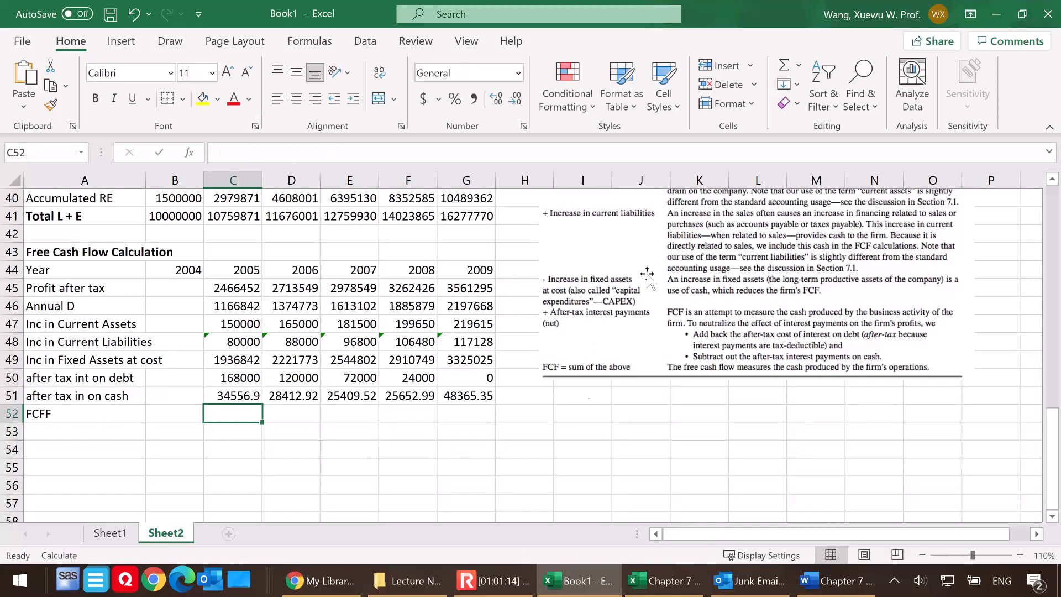
pyautogui.scroll(1, 531, 417)
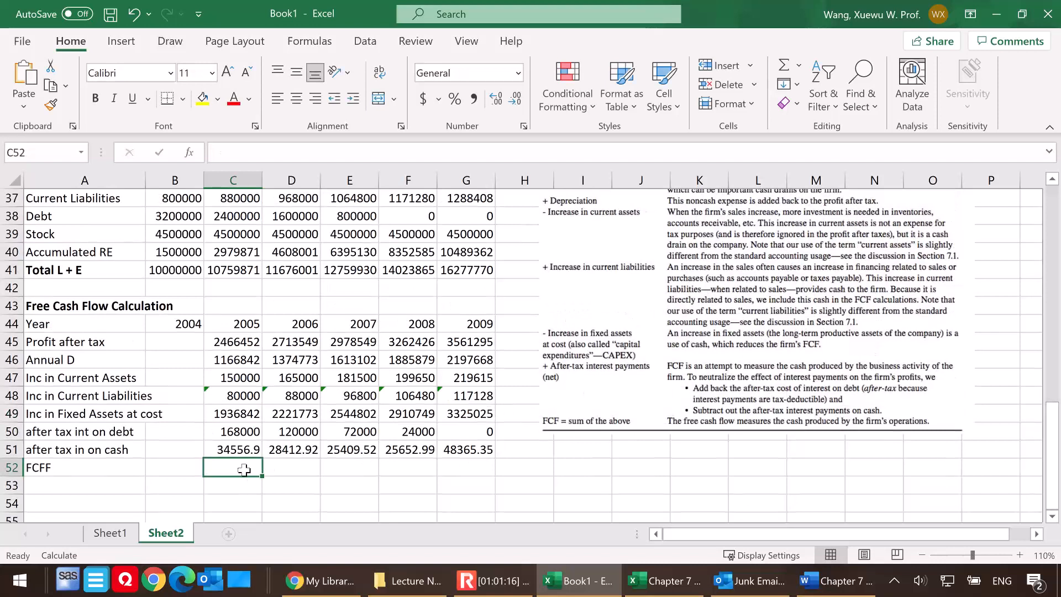
# Calculate the 2005 free cash flow to the firm in C52 with =C45+C46-C47+C48-C49+C50-C51
pyautogui.write('=')
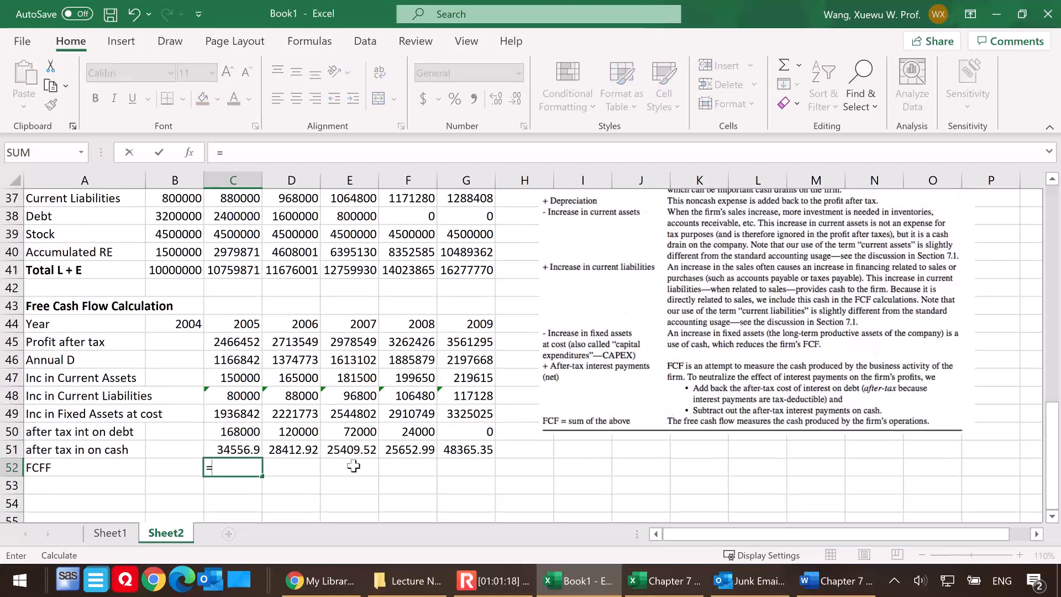
pyautogui.scroll(1, 452, 459)
pyautogui.scroll(1, 614, 373)
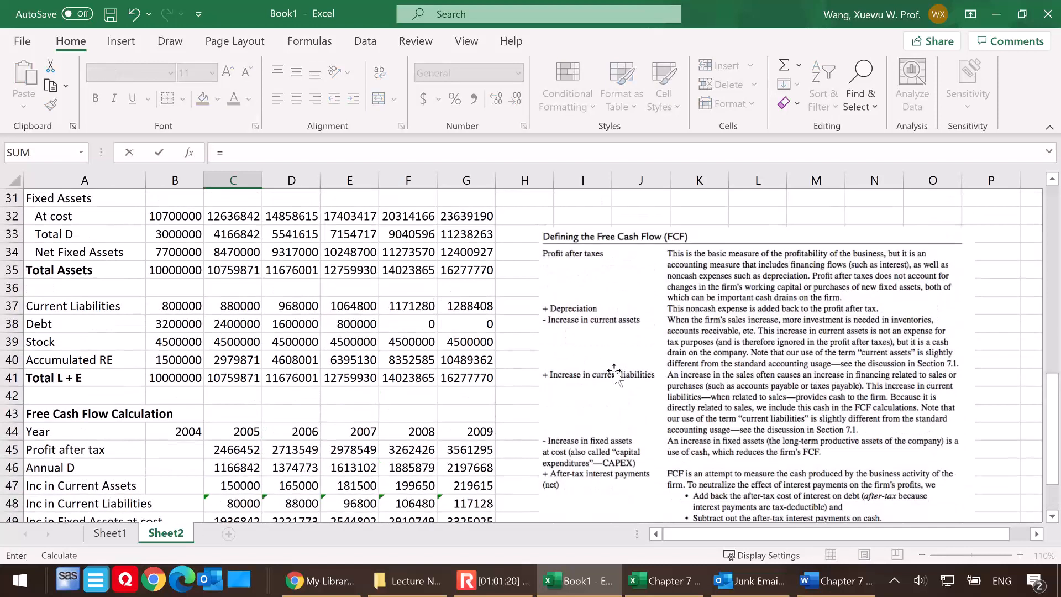
pyautogui.scroll(-2, 445, 372)
pyautogui.click(244, 341)
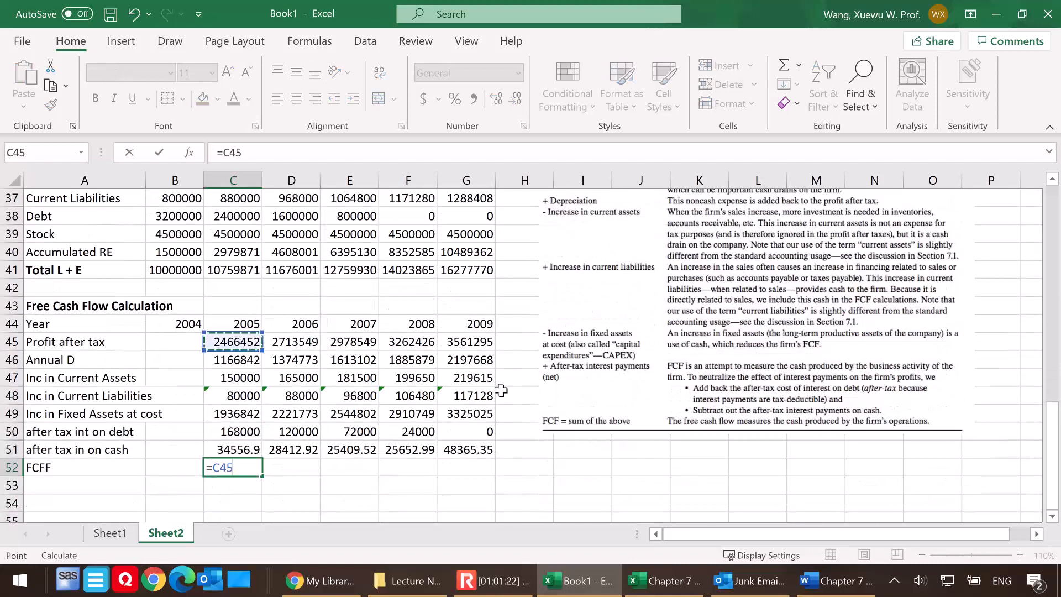
pyautogui.scroll(2, 586, 331)
pyautogui.scroll(-3, 586, 331)
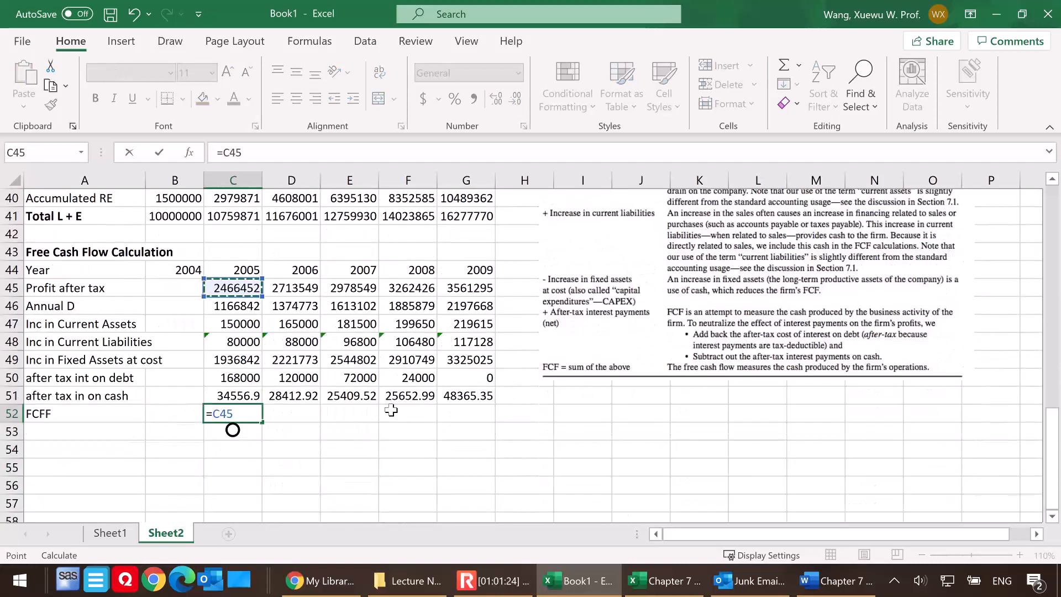
pyautogui.write('+')
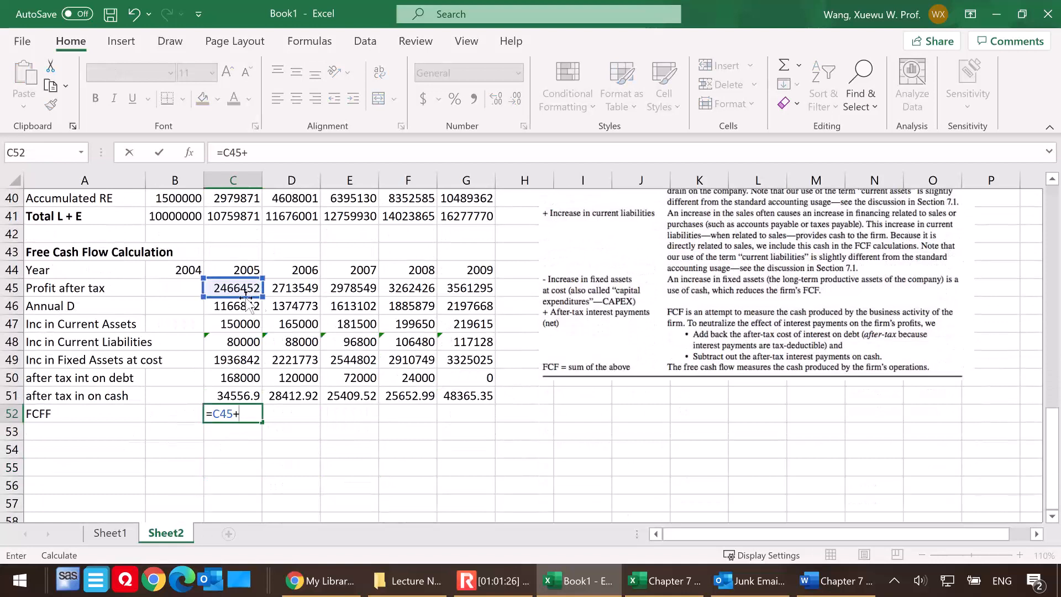
pyautogui.click(226, 306)
pyautogui.scroll(3, 437, 429)
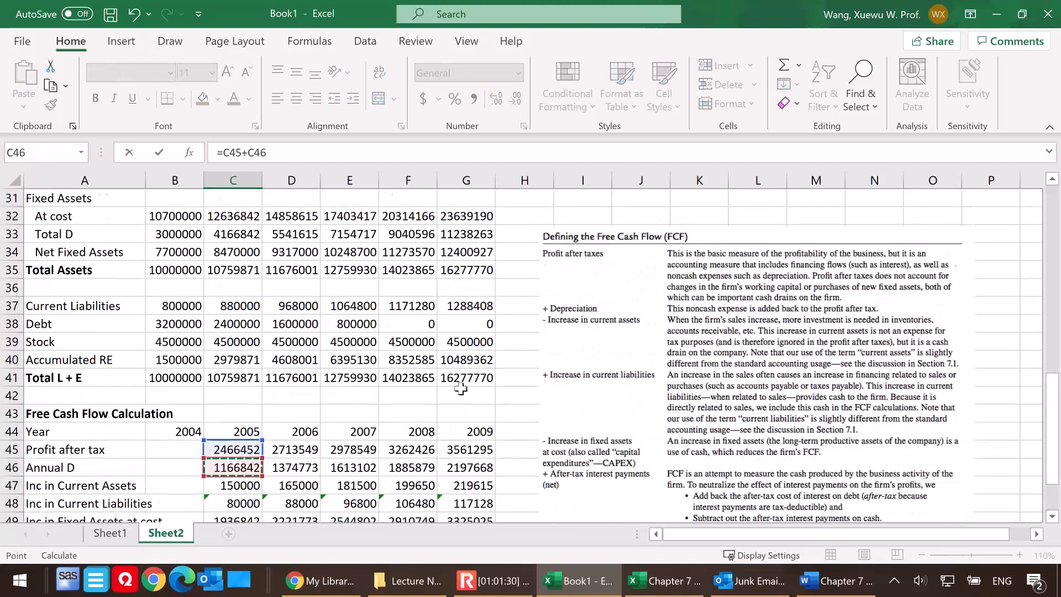
pyautogui.scroll(-3, 260, 475)
pyautogui.write('-')
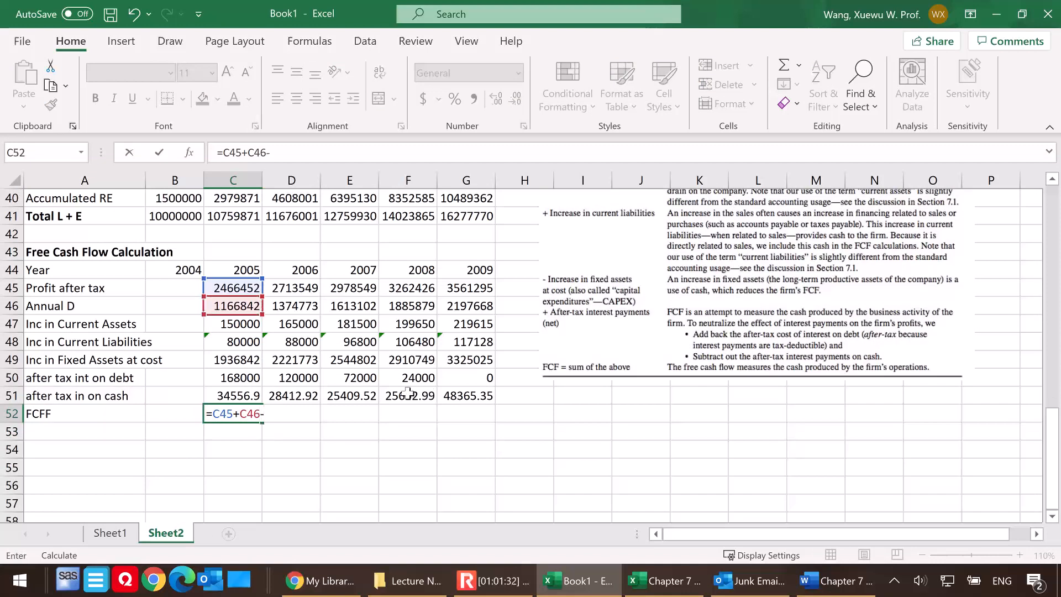
pyautogui.click(240, 324)
pyautogui.write('+')
pyautogui.click(226, 344)
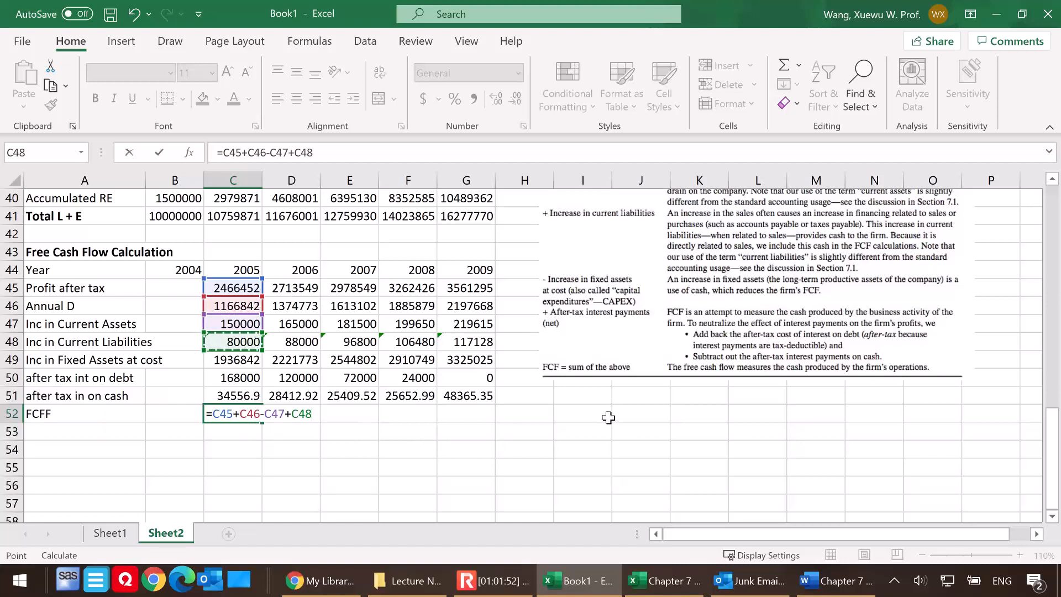
pyautogui.write('-')
pyautogui.click(243, 362)
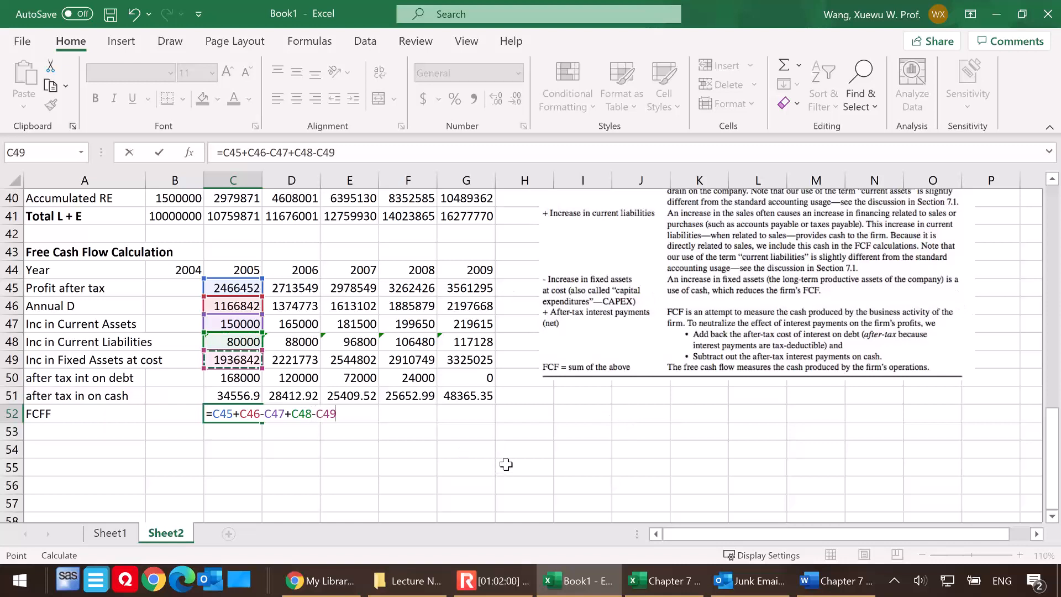
pyautogui.write('+')
pyautogui.click(250, 380)
pyautogui.write('-')
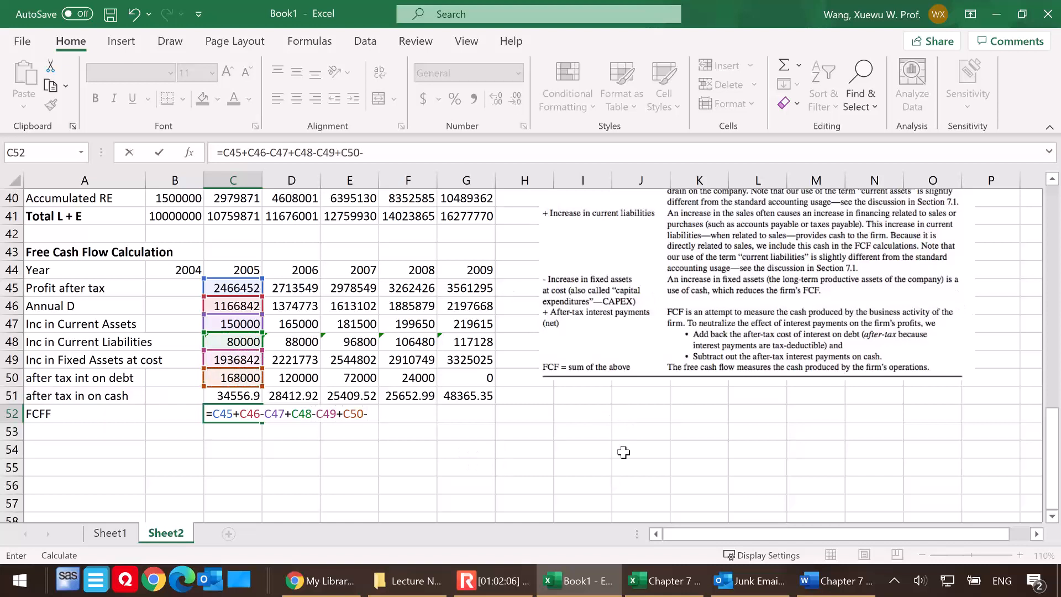
pyautogui.click(235, 395)
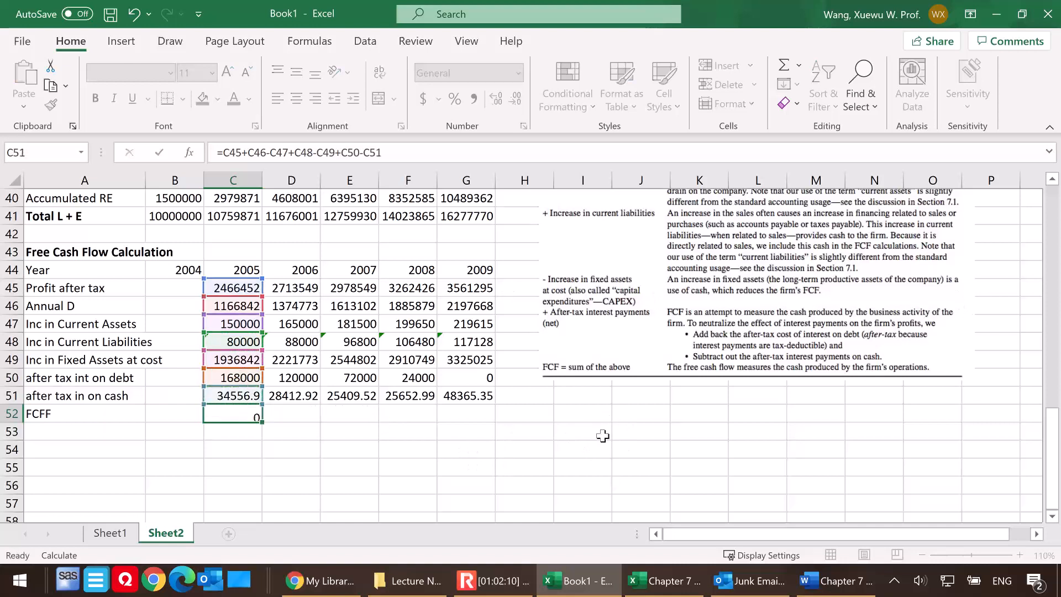
pyautogui.press('Return')
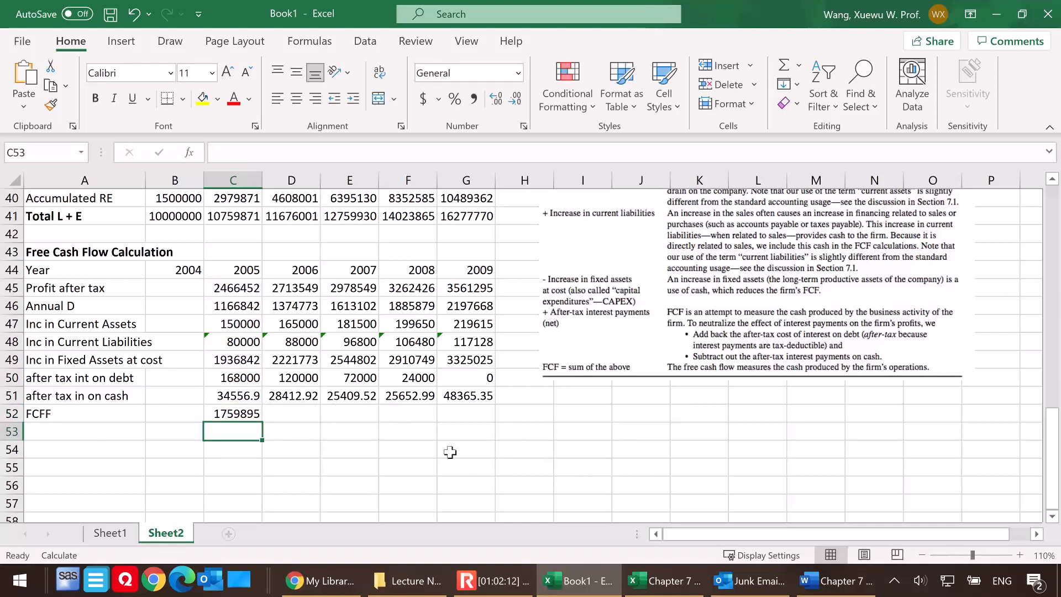
# Copy the FCFF formula from C52 across the years to G52
pyautogui.click(232, 416)
pyautogui.moveTo(265, 422); pyautogui.dragTo(489, 422)
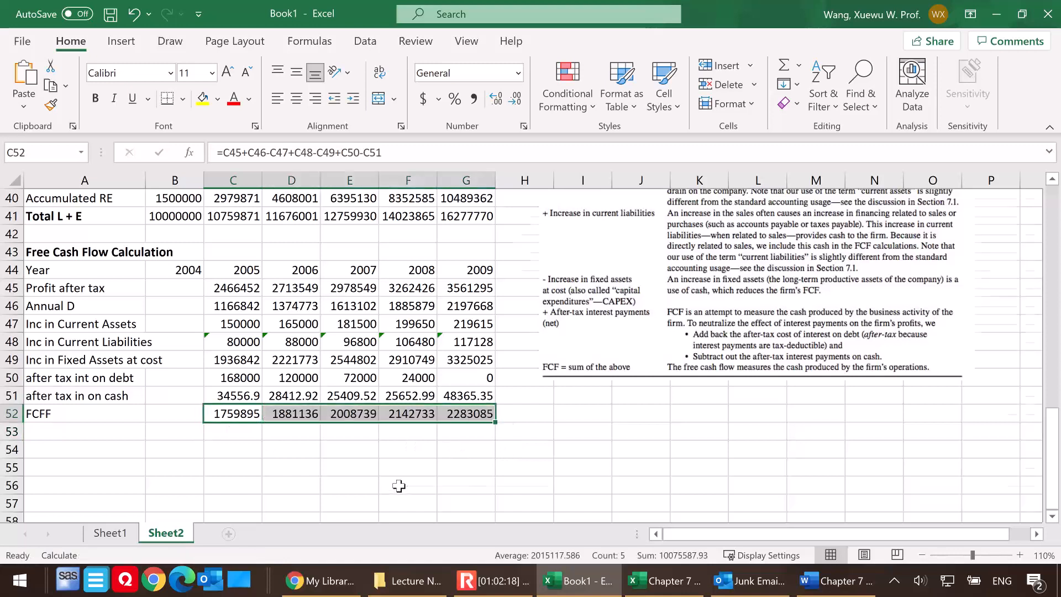
pyautogui.scroll(-1, 400, 491)
pyautogui.click(84, 395)
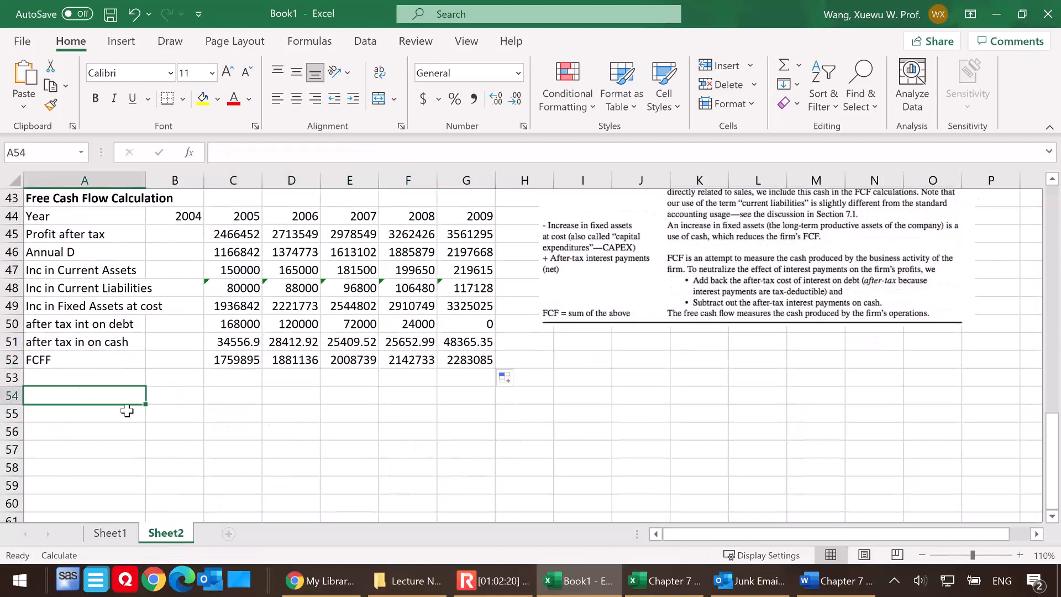
# Review the planning model overview on Sheet1 and return to the free cash flow calculation on Sheet2
pyautogui.click(99, 538)
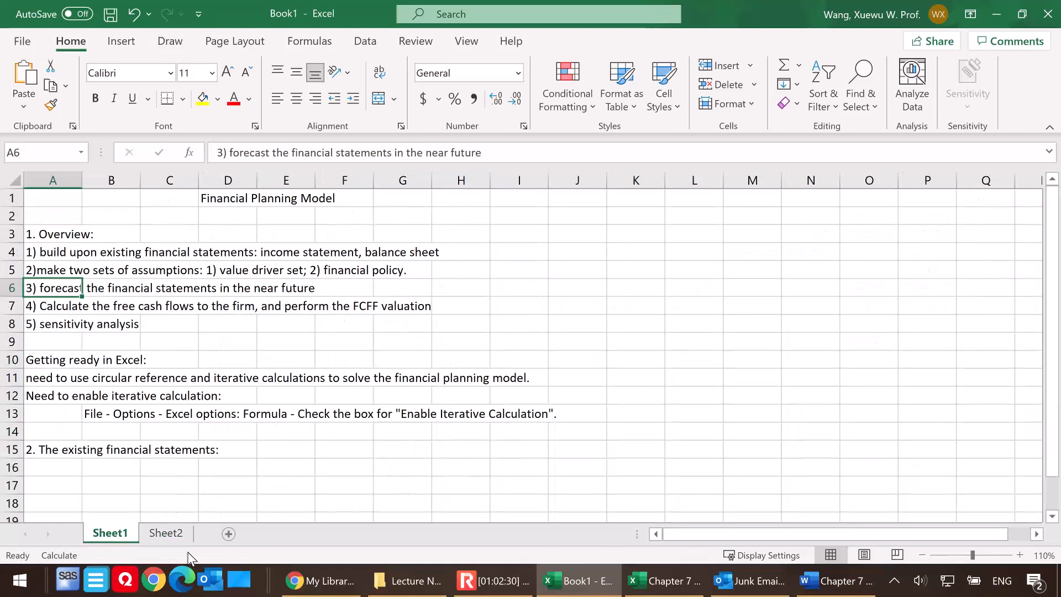
pyautogui.click(161, 536)
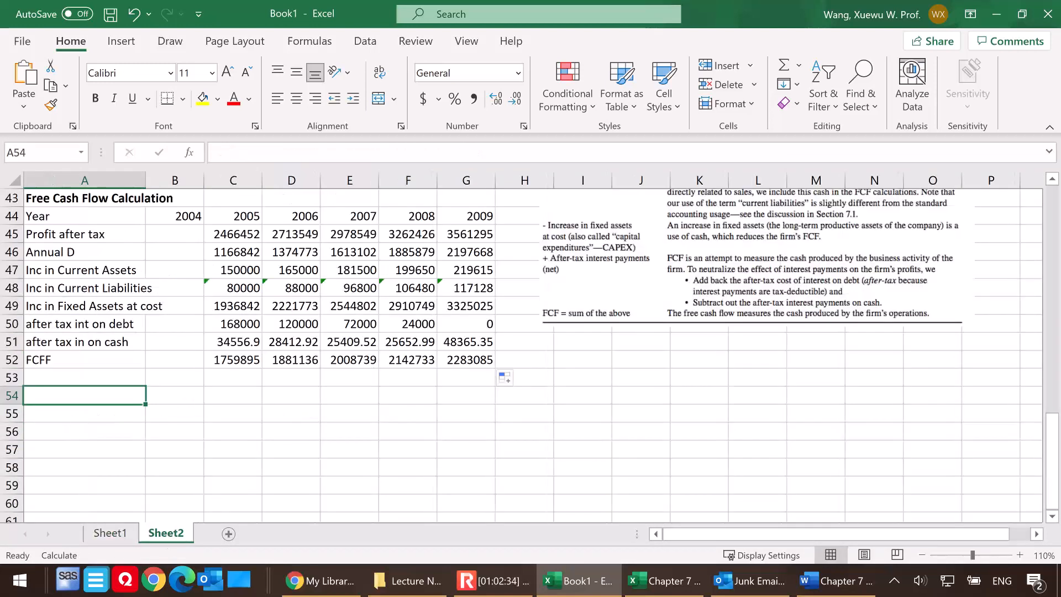
pyautogui.hotkey('alt', 'Tab')
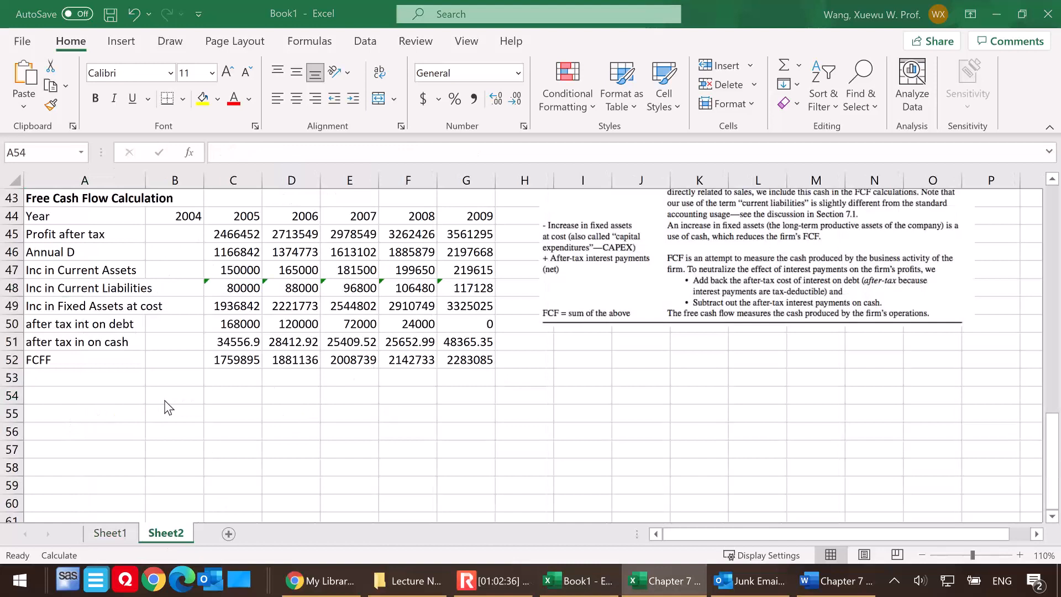
# Enter the heading "Two additional assumptions" in A54 below the free cash flow calculation
pyautogui.click(58, 393)
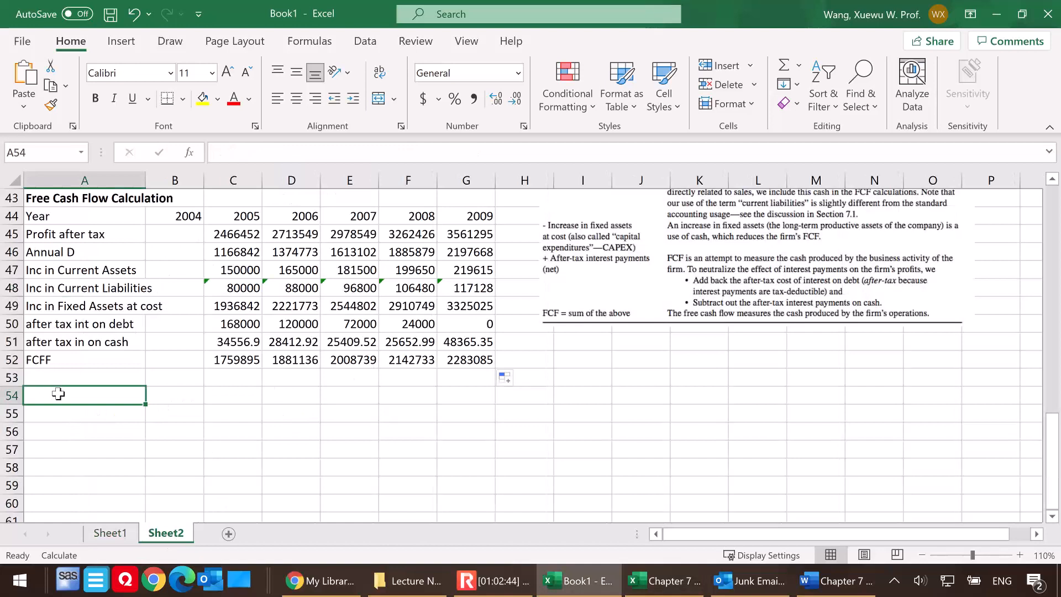
pyautogui.write('T')
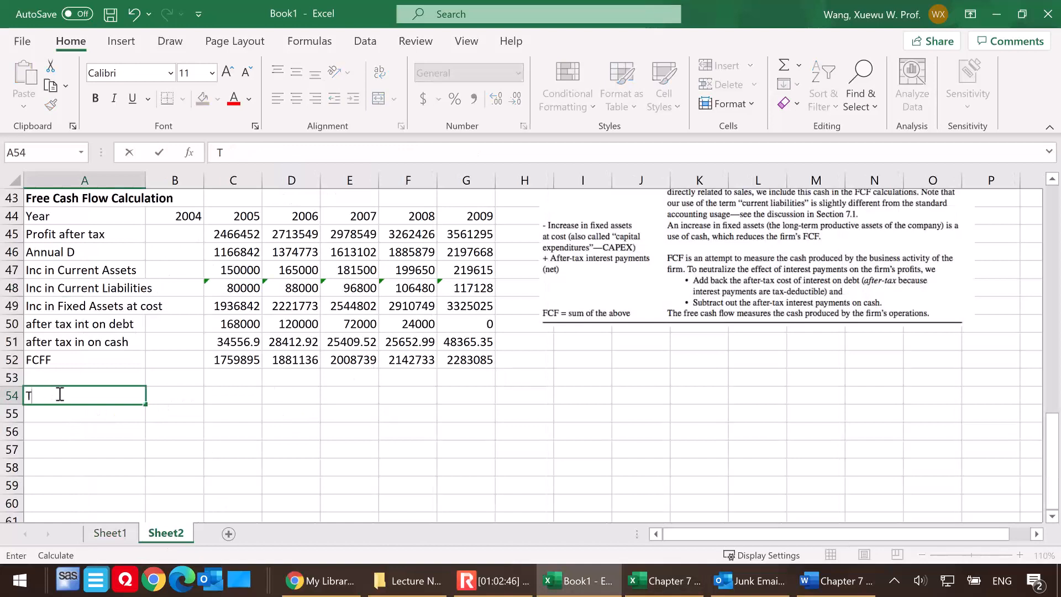
pyautogui.write('wo addition')
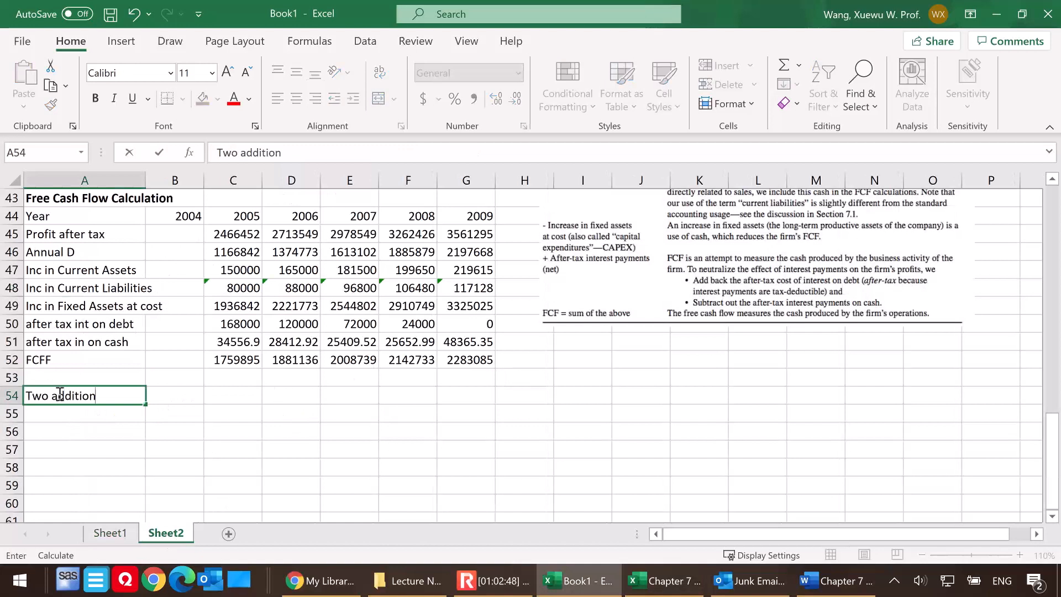
pyautogui.write('al assumptions')
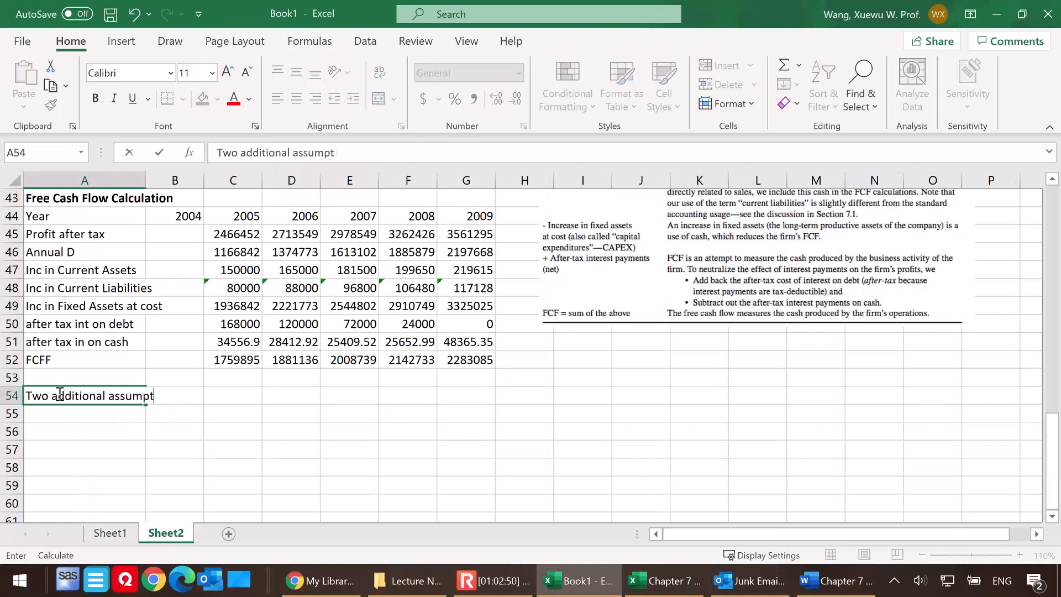
# Add a "WACC" assumption in A55 with the value 14% in B55
pyautogui.click(95, 414)
pyautogui.write('WACC')
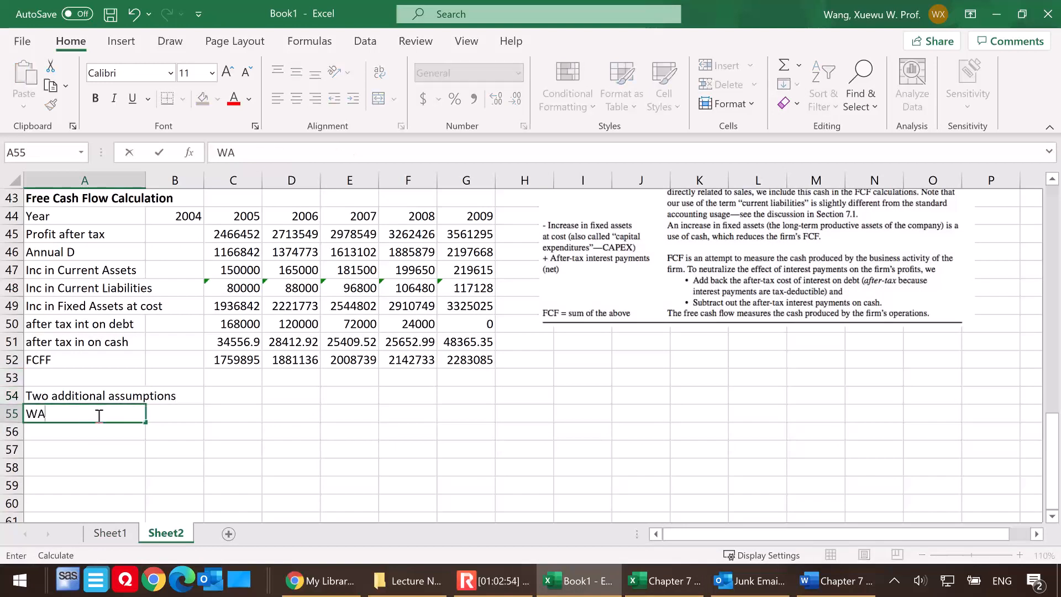
pyautogui.click(176, 412)
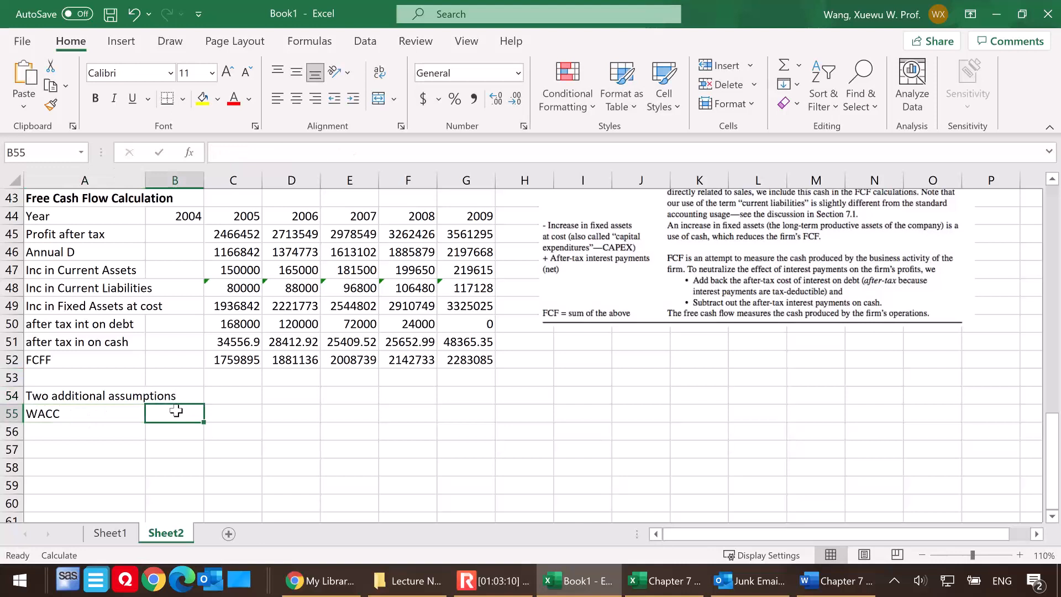
pyautogui.write('14%')
# Add a "long term FCFF g" assumption in A56 with the value 6% in B56
pyautogui.click(81, 430)
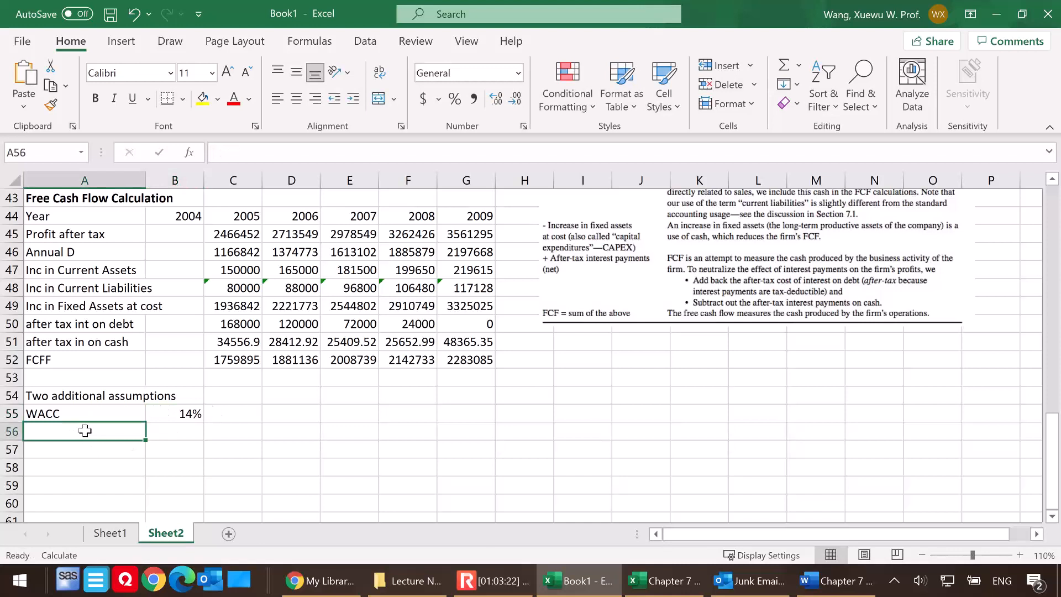
pyautogui.write('long-')
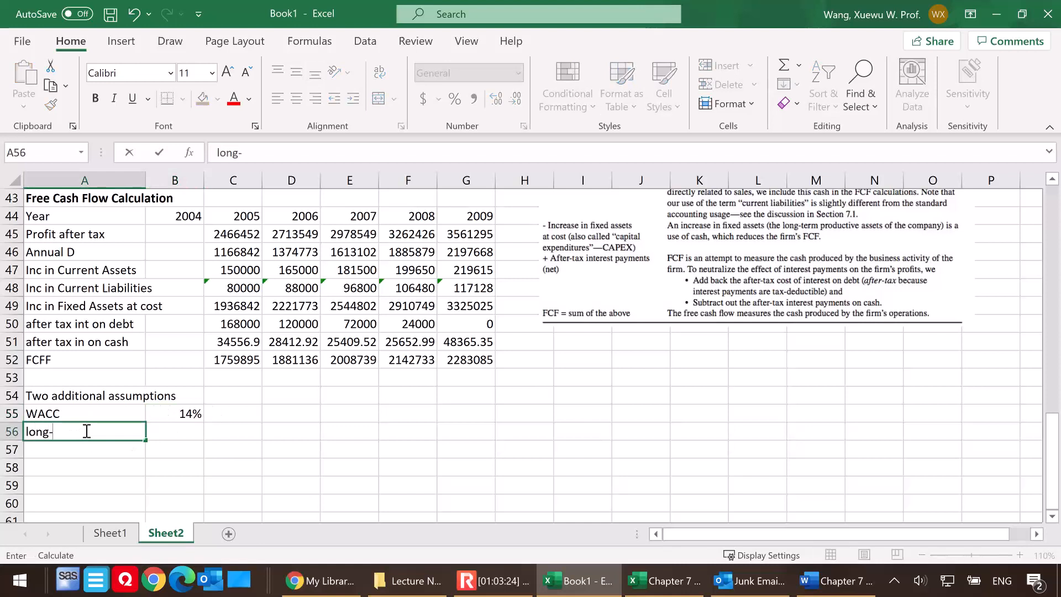
pyautogui.press('BackSpace')
pyautogui.write('term FCFF g')
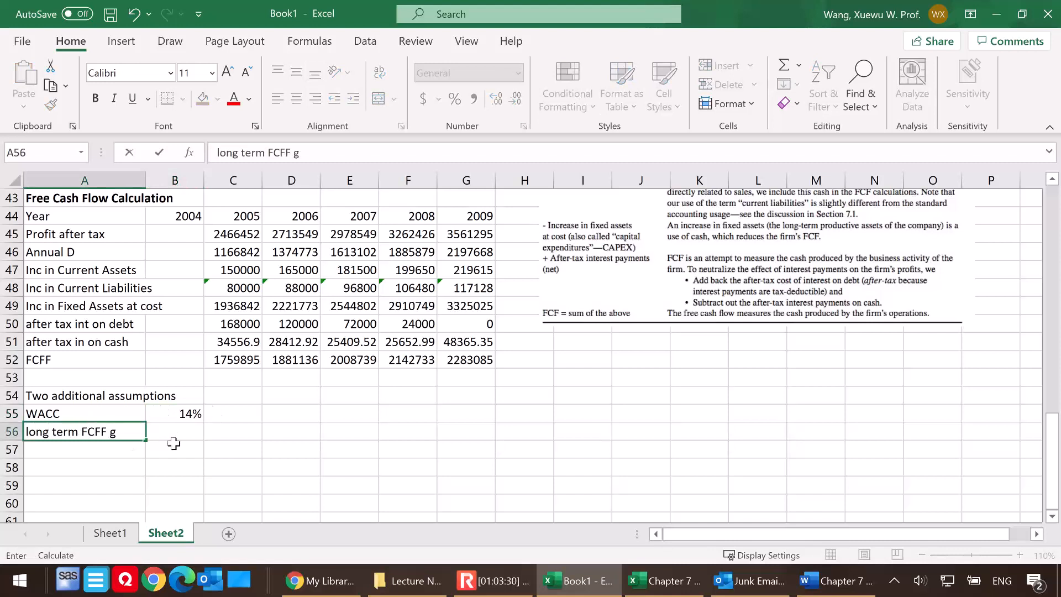
pyautogui.click(176, 438)
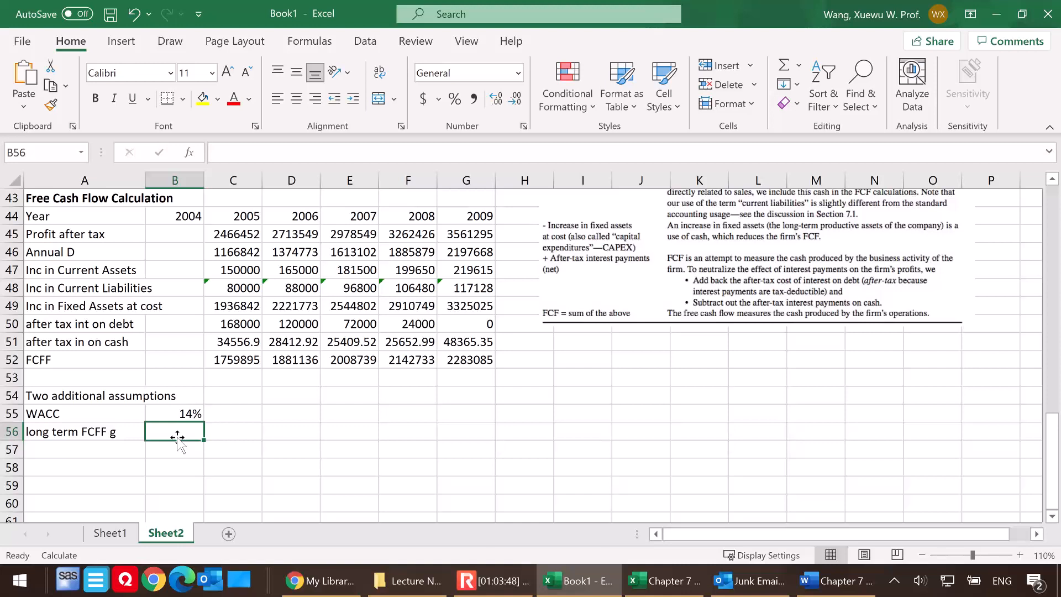
pyautogui.write('6%')
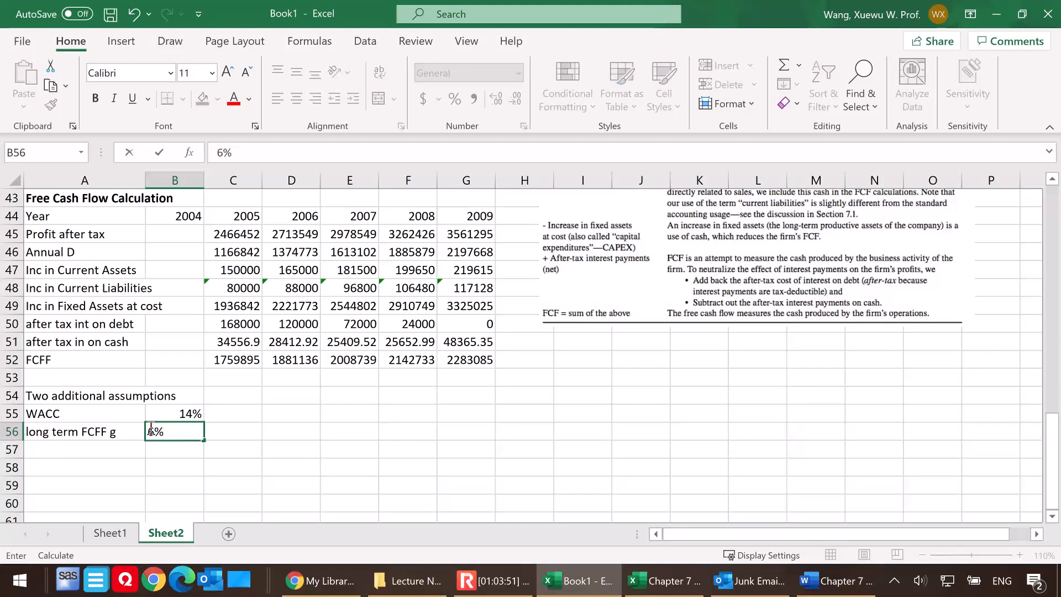
# Add the note "(starting from yr 2010)" in C56 beside the long-term FCFF growth rate
pyautogui.click(230, 433)
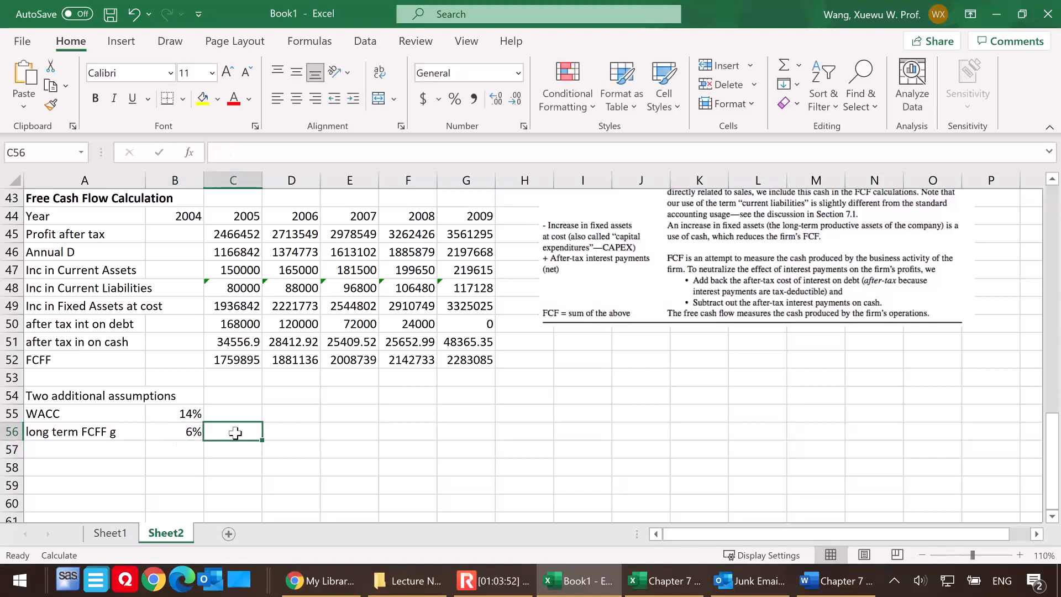
pyautogui.write('(starting fr')
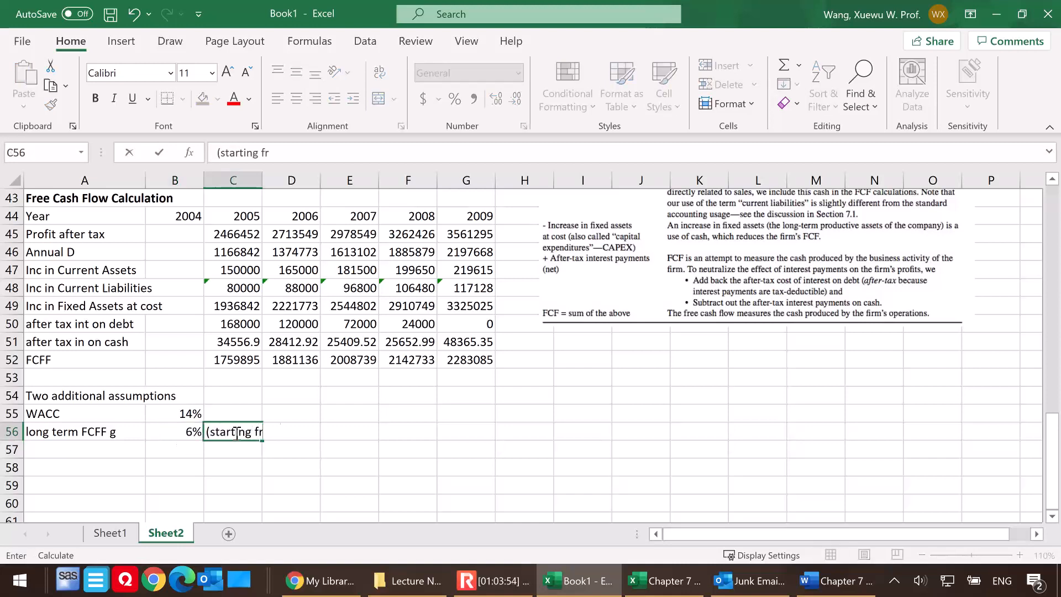
pyautogui.write('om yr 2010')
pyautogui.press('Return')
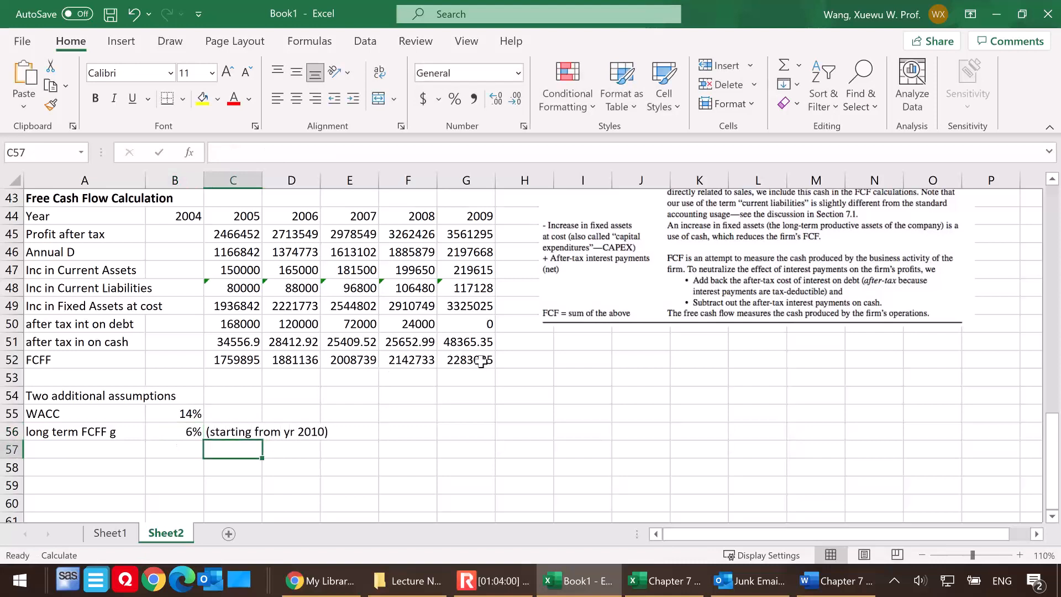
pyautogui.moveTo(459, 358); pyautogui.dragTo(233, 360)
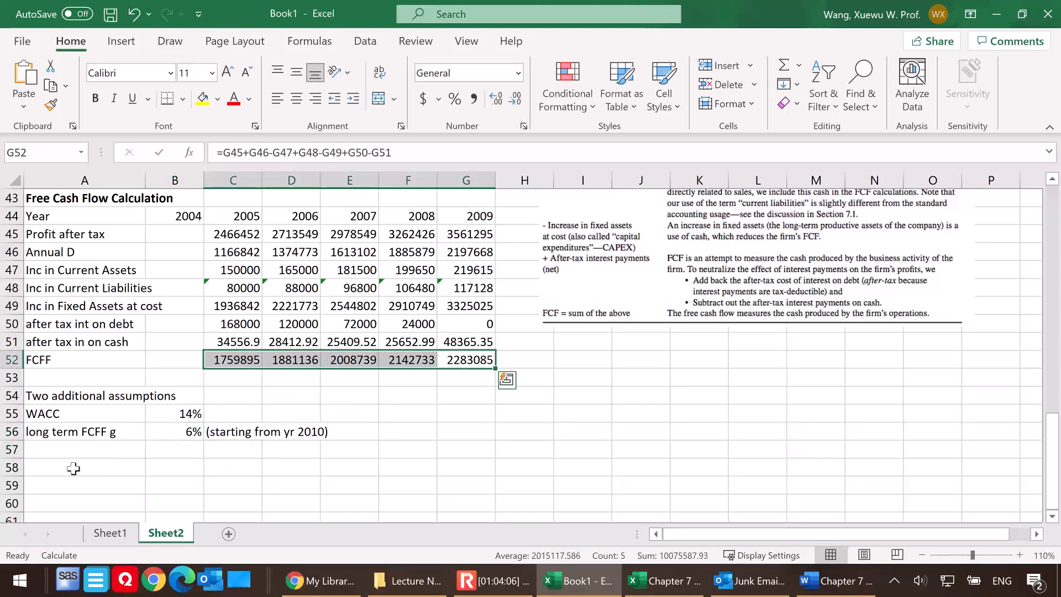
# Start a valuation timeline in row 58 with the label "Year" in A58 and 2004 in B58
pyautogui.click(84, 465)
pyautogui.scroll(-1, 138, 440)
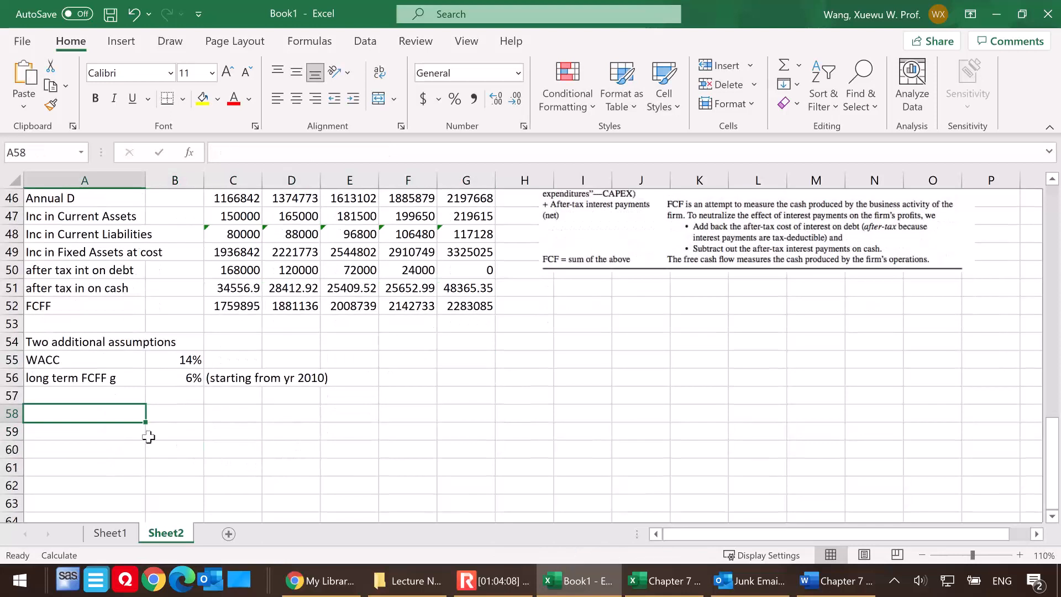
pyautogui.write('Year')
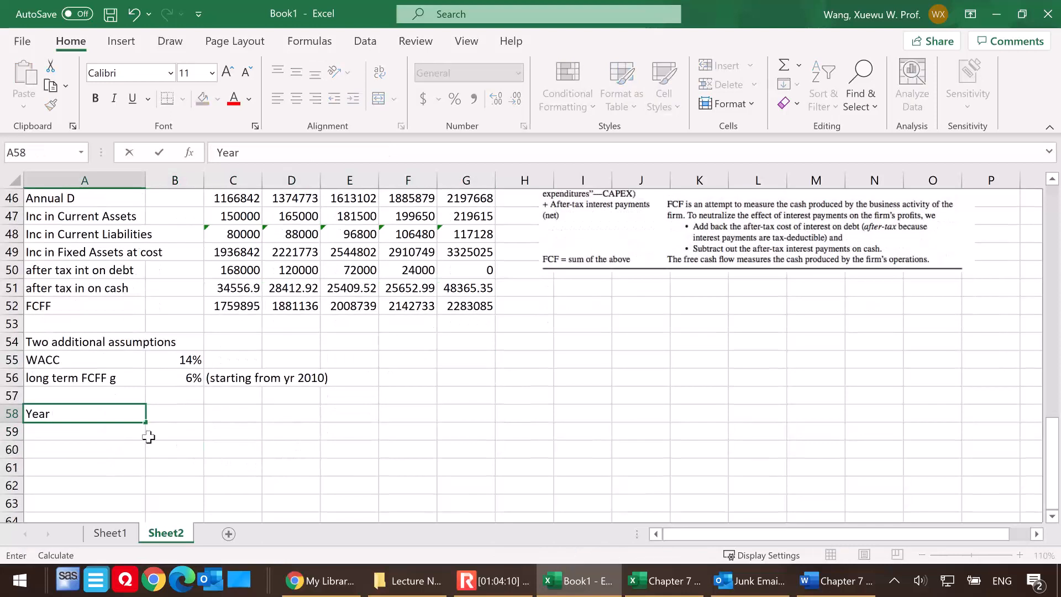
pyautogui.click(225, 415)
pyautogui.click(178, 416)
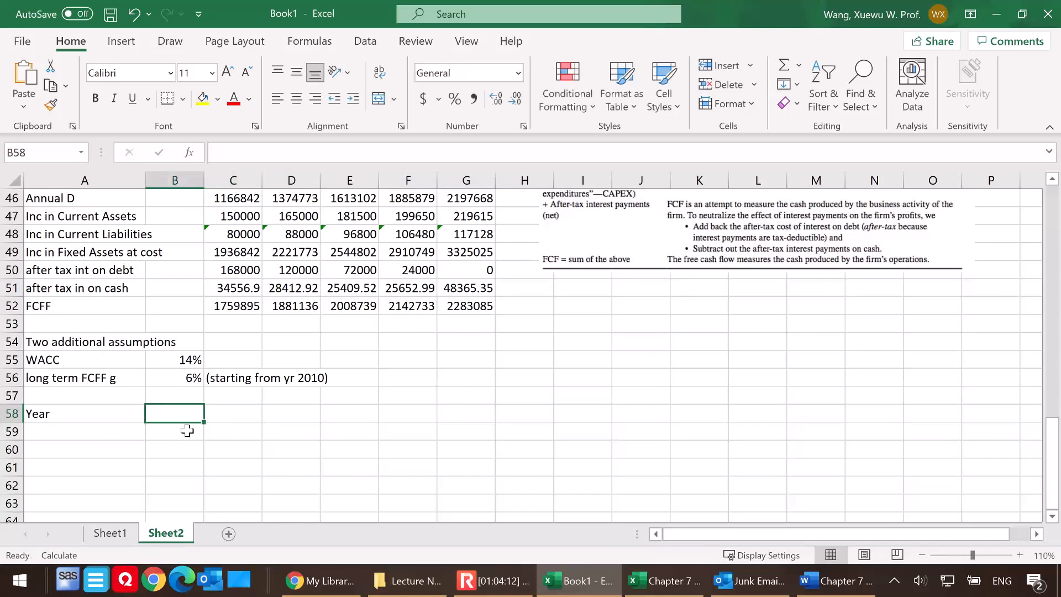
pyautogui.write('2004')
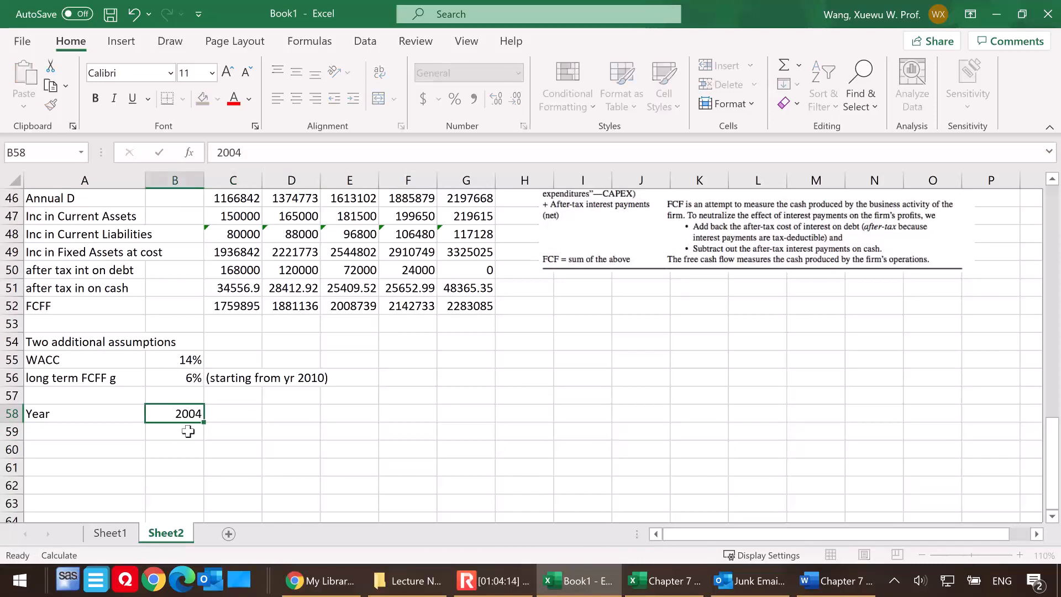
pyautogui.press('Return')
# Enter =B58+1 in C58, fill the years across to K58, and put "..." in L58
pyautogui.click(239, 414)
pyautogui.write('=')
pyautogui.click(182, 413)
pyautogui.write('+1')
pyautogui.press('Return')
pyautogui.click(239, 416)
pyautogui.moveTo(262, 422); pyautogui.dragTo(756, 429)
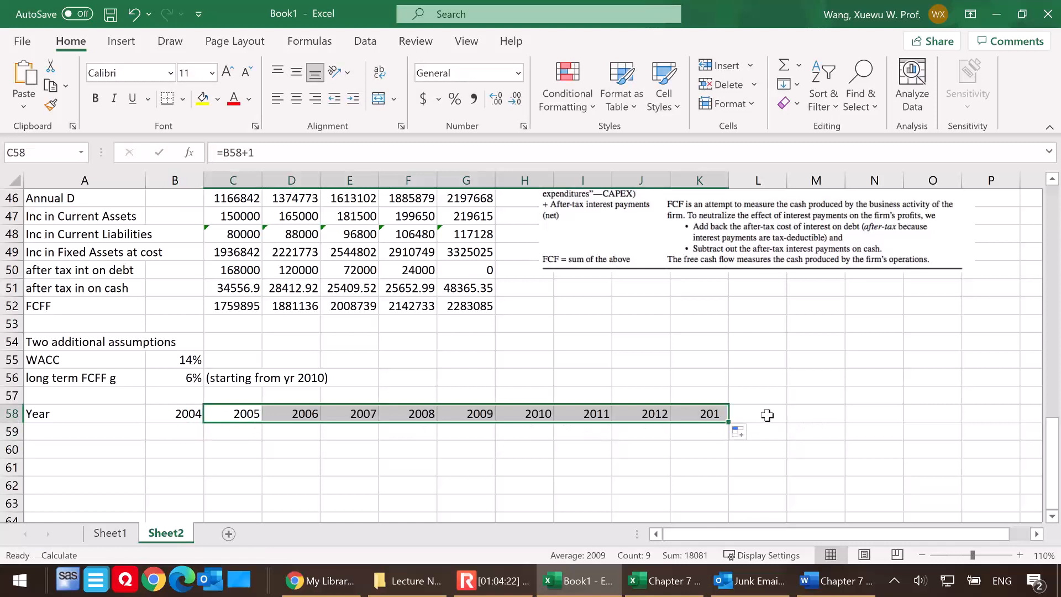
pyautogui.click(767, 415)
pyautogui.write('...')
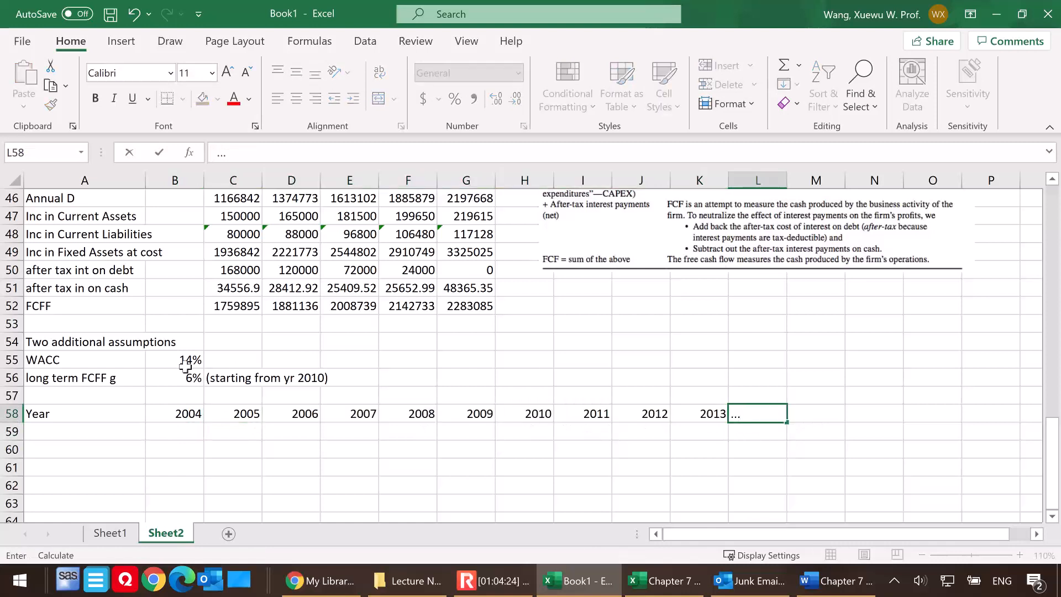
# Label A59 "period" and enter 0 under 2004 in B59
pyautogui.click(87, 432)
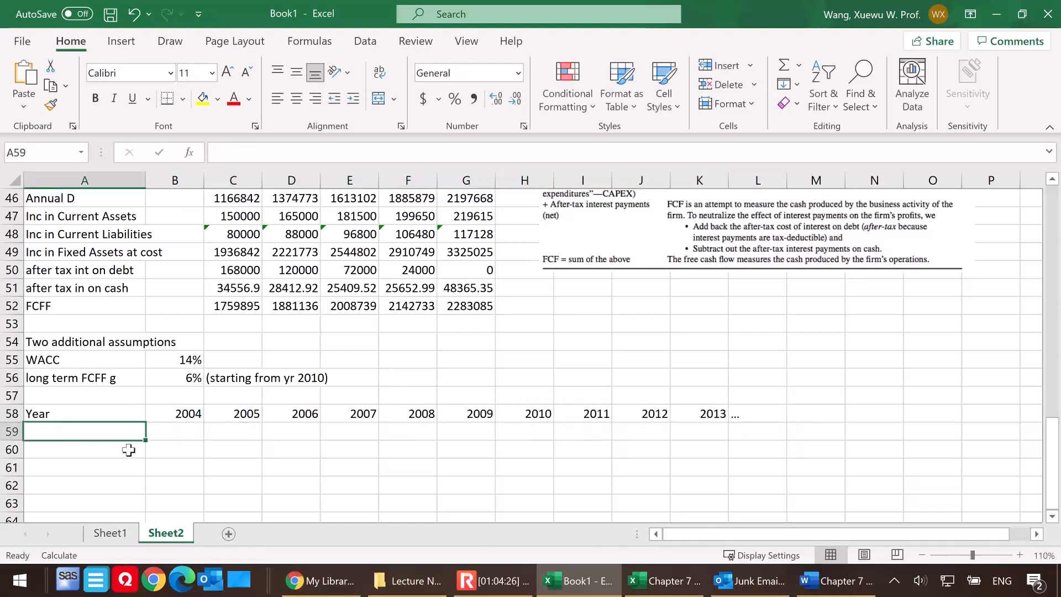
pyautogui.write('period')
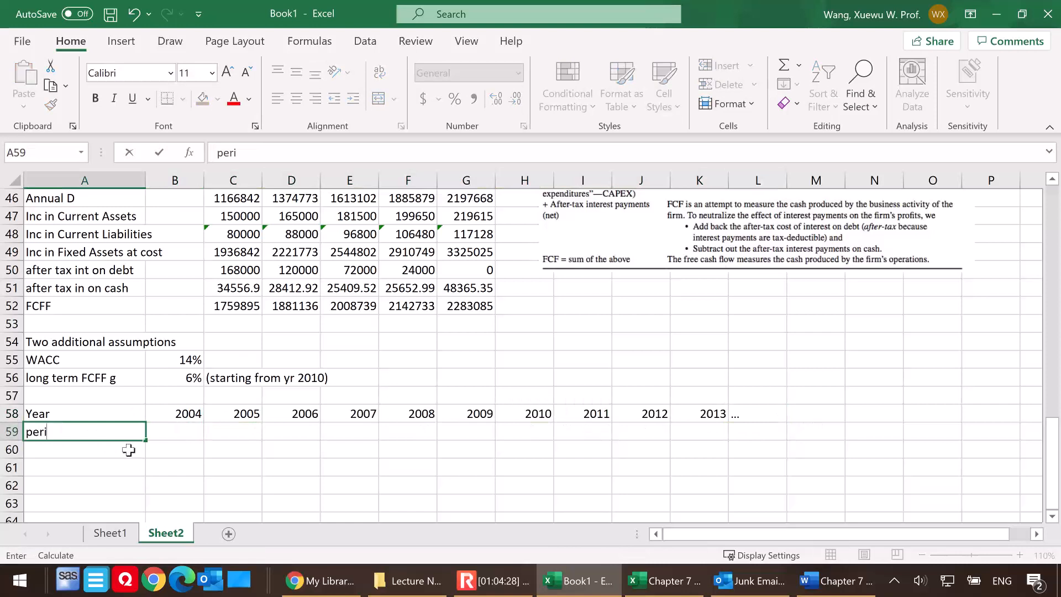
pyautogui.click(171, 434)
pyautogui.write('0')
# Enter =B59+1 in C59, fill the periods across to K59, and put "..." in L59
pyautogui.click(229, 432)
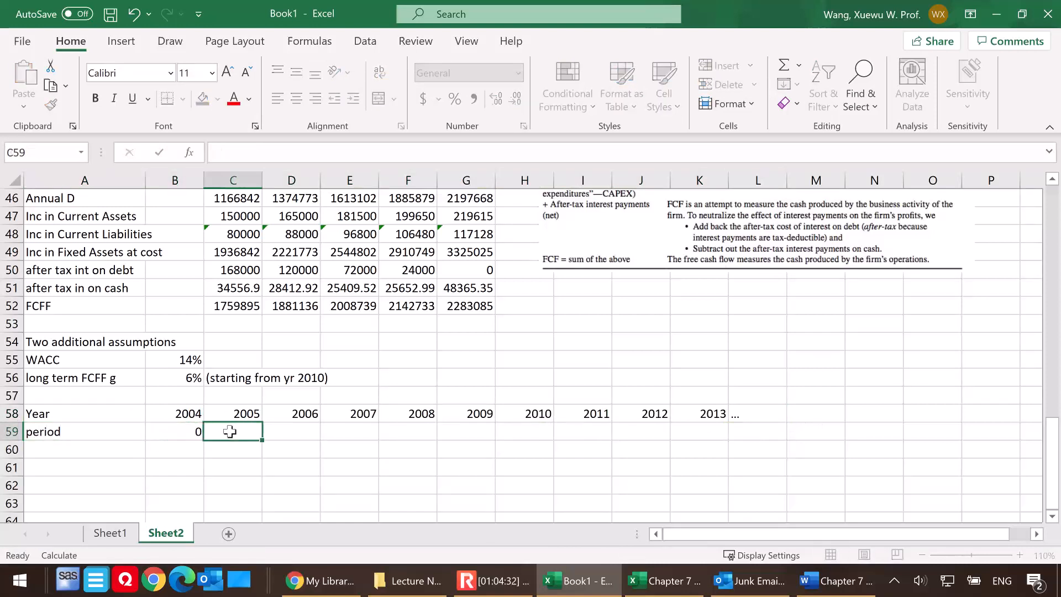
pyautogui.write('=')
pyautogui.click(179, 434)
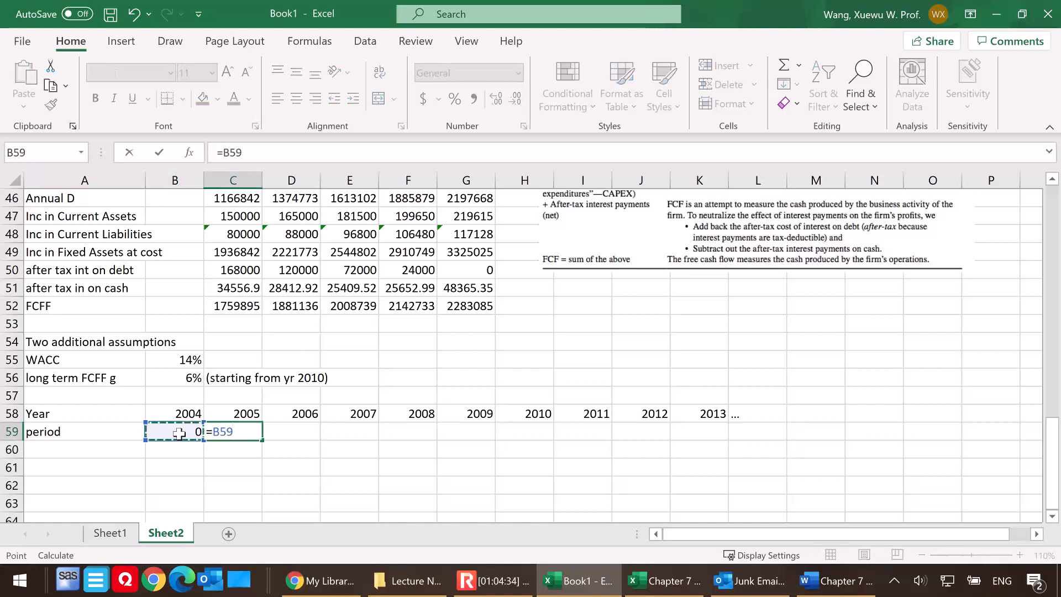
pyautogui.write('+1')
pyautogui.press('Return')
pyautogui.click(259, 435)
pyautogui.moveTo(266, 440); pyautogui.dragTo(702, 440)
pyautogui.click(771, 433)
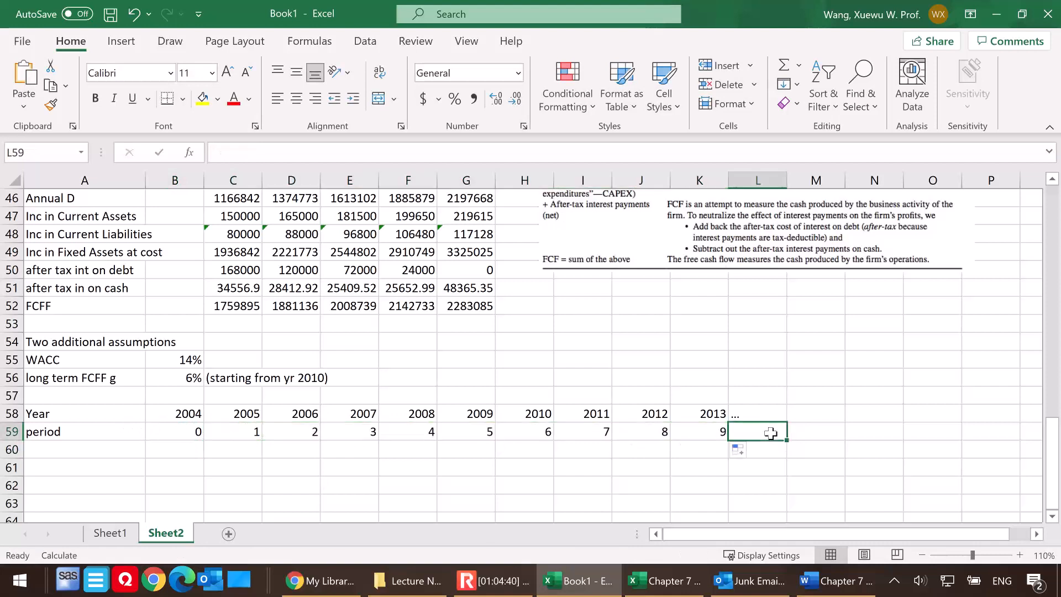
pyautogui.write('...')
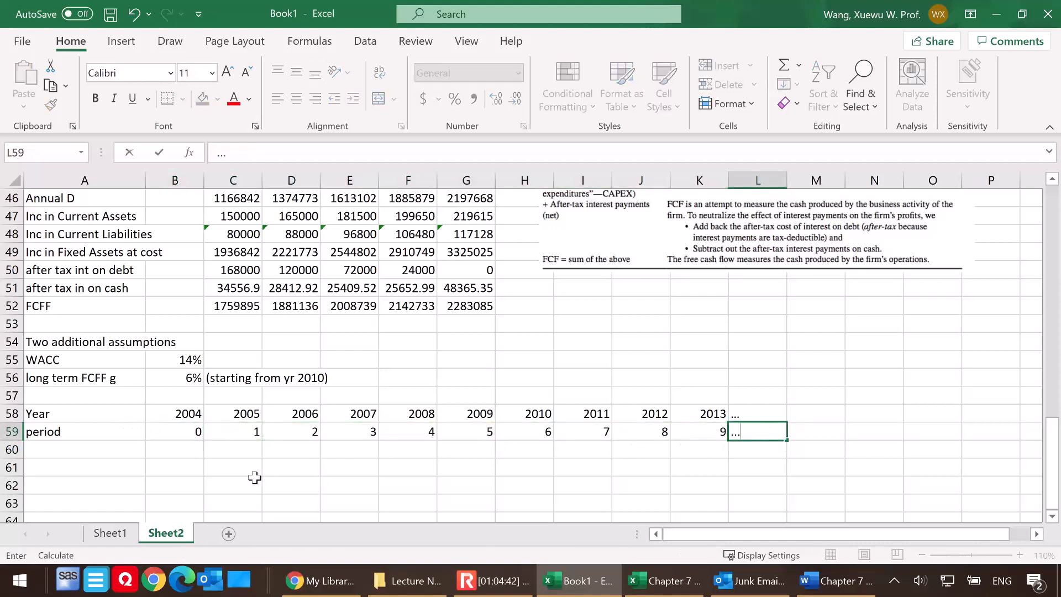
# Add an "FCFF" row in row 60, linking C60 to C52 and filling the formula across to G60
pyautogui.click(90, 454)
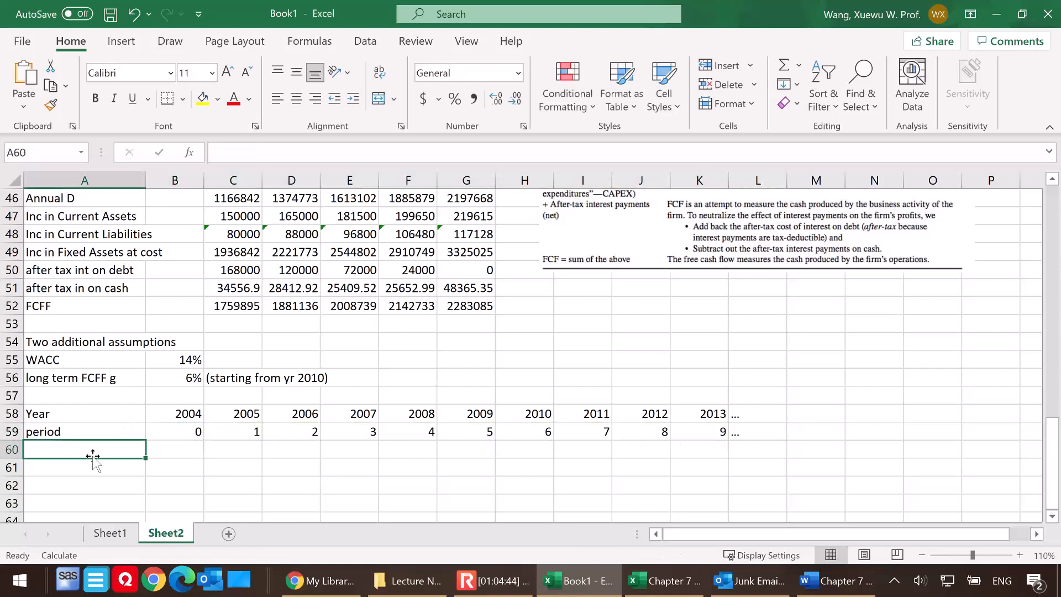
pyautogui.write('FCFF')
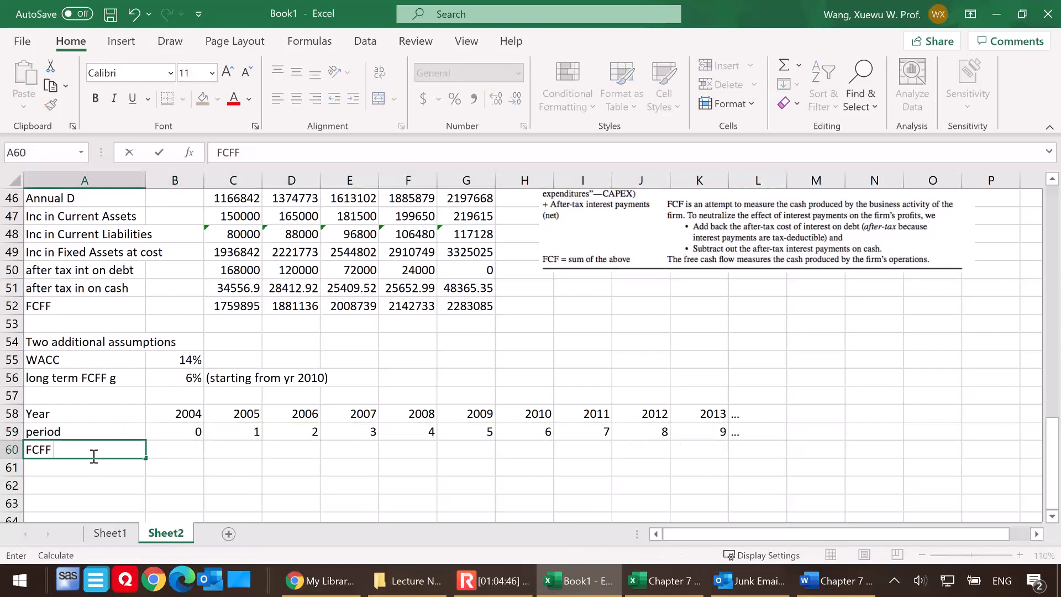
pyautogui.click(244, 447)
pyautogui.write('=')
pyautogui.click(246, 309)
pyautogui.press('Return')
pyautogui.click(243, 450)
pyautogui.moveTo(262, 457); pyautogui.dragTo(520, 459)
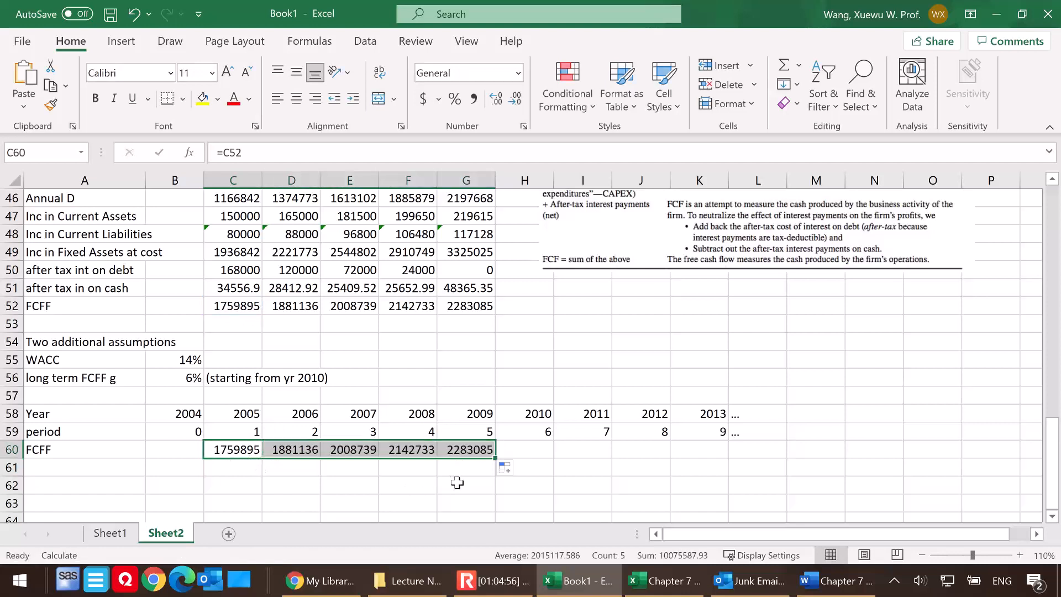
# Label A61 "FCFF g" and link H61 under 2010 to the long-term growth rate with =$B$56
pyautogui.scroll(-1, 463, 482)
pyautogui.click(99, 416)
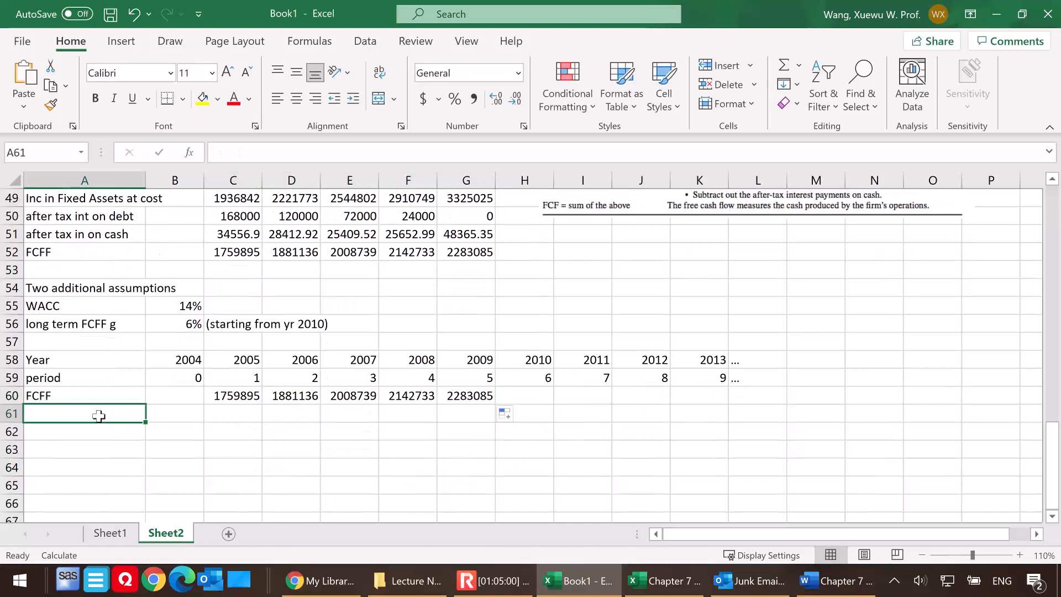
pyautogui.write('FCFF g')
pyautogui.click(535, 417)
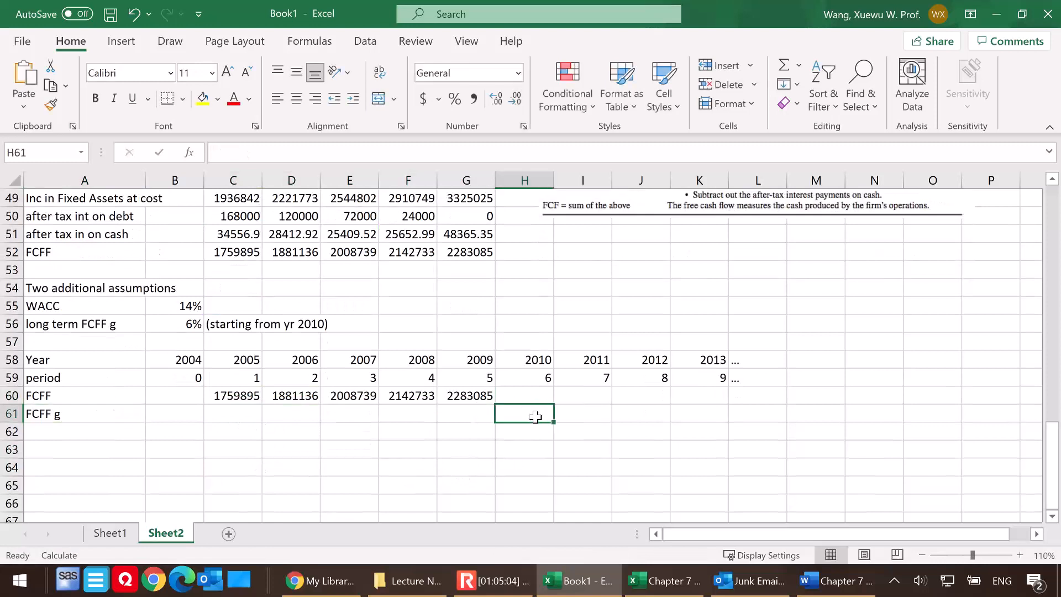
pyautogui.write('=')
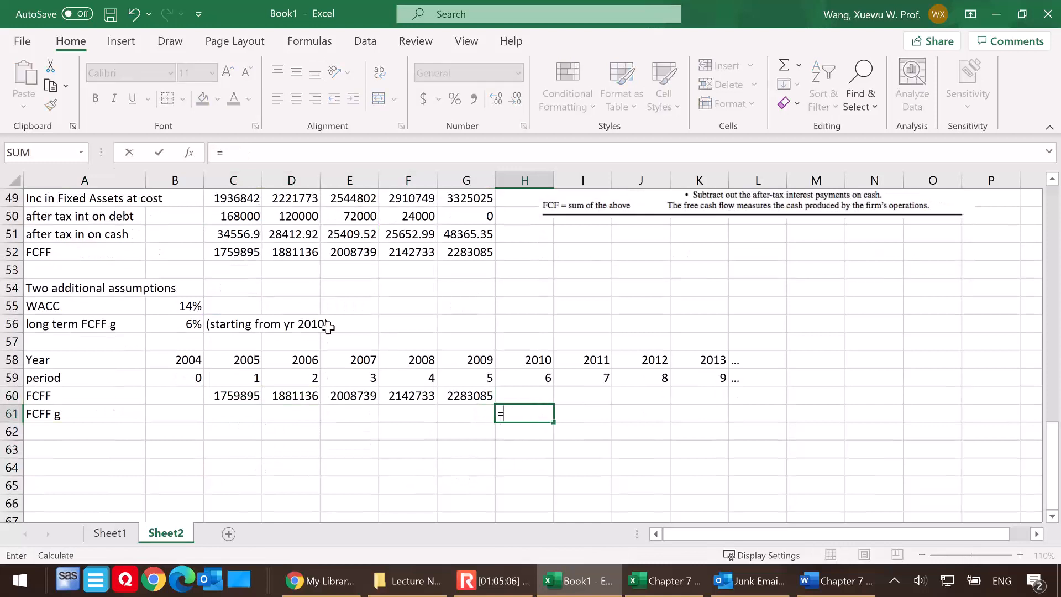
pyautogui.click(181, 324)
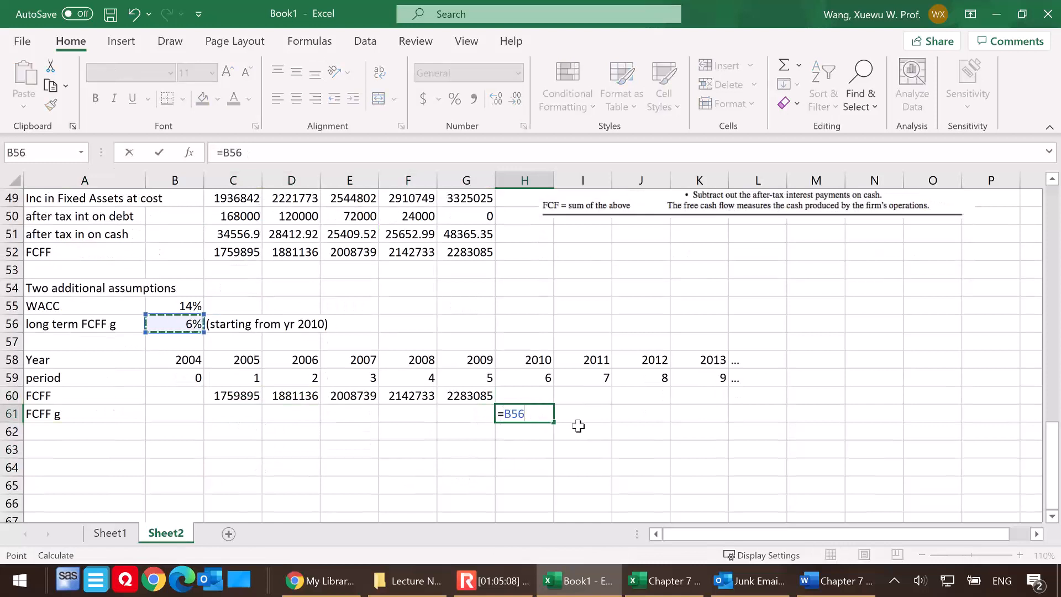
pyautogui.press('F4')
pyautogui.press('Return')
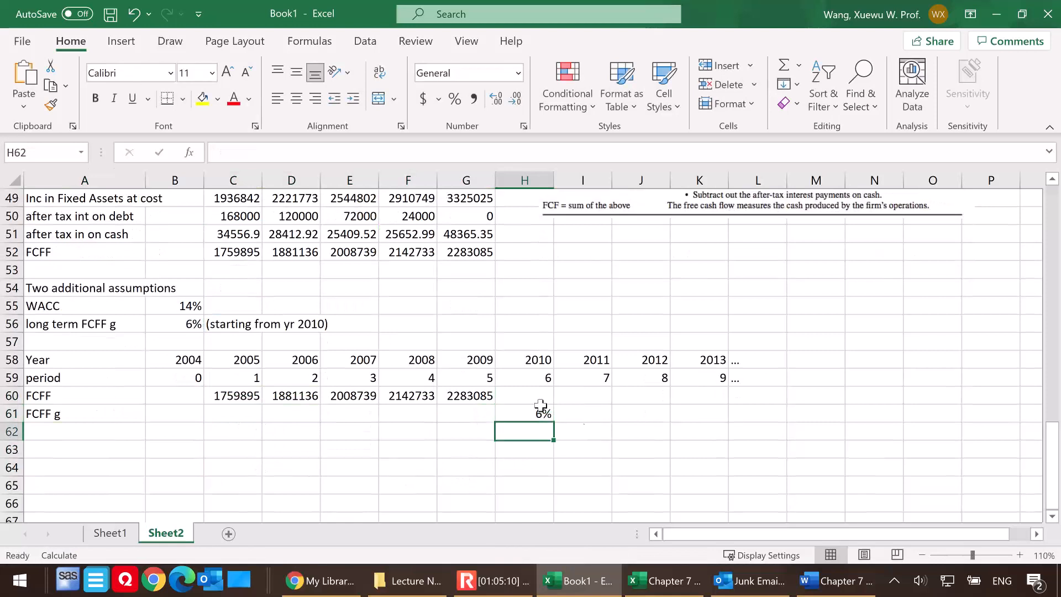
# Fill the growth rate from H61 across to K61 and put "..." in L61
pyautogui.click(539, 416)
pyautogui.moveTo(555, 425); pyautogui.dragTo(718, 422)
pyautogui.click(765, 416)
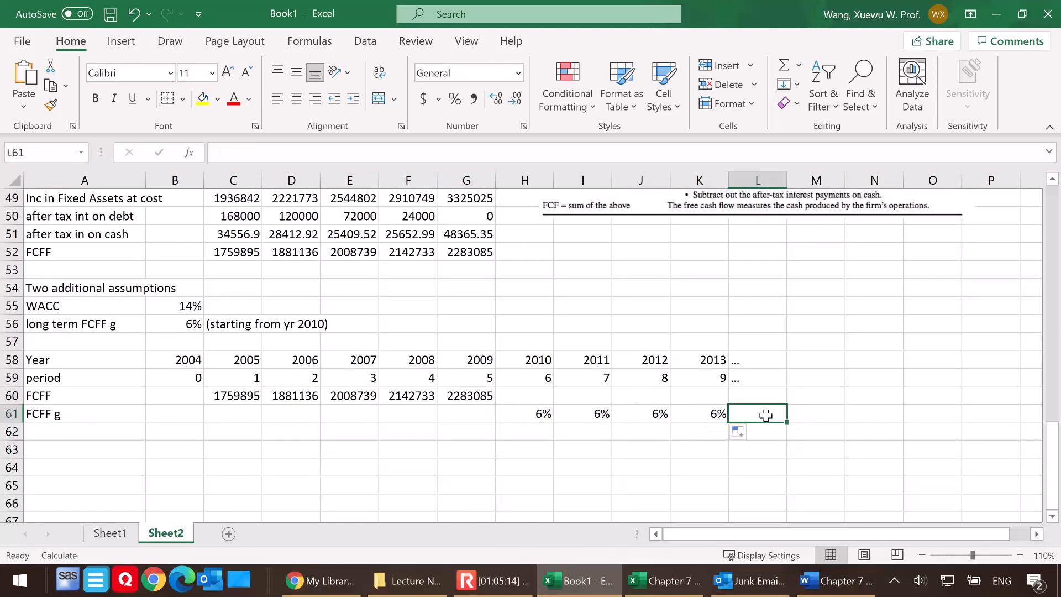
pyautogui.write('...')
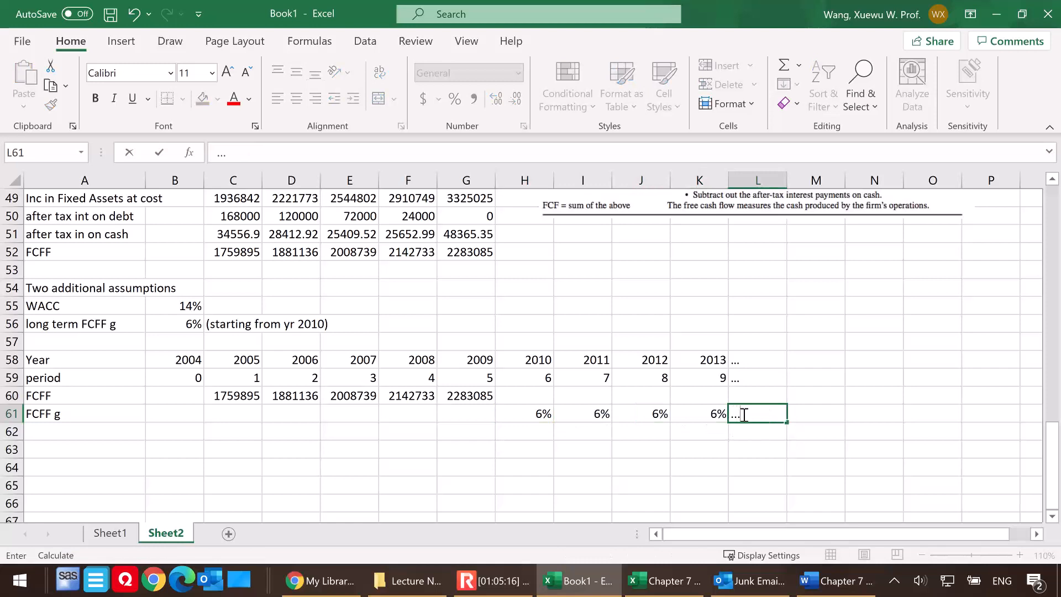
pyautogui.click(602, 454)
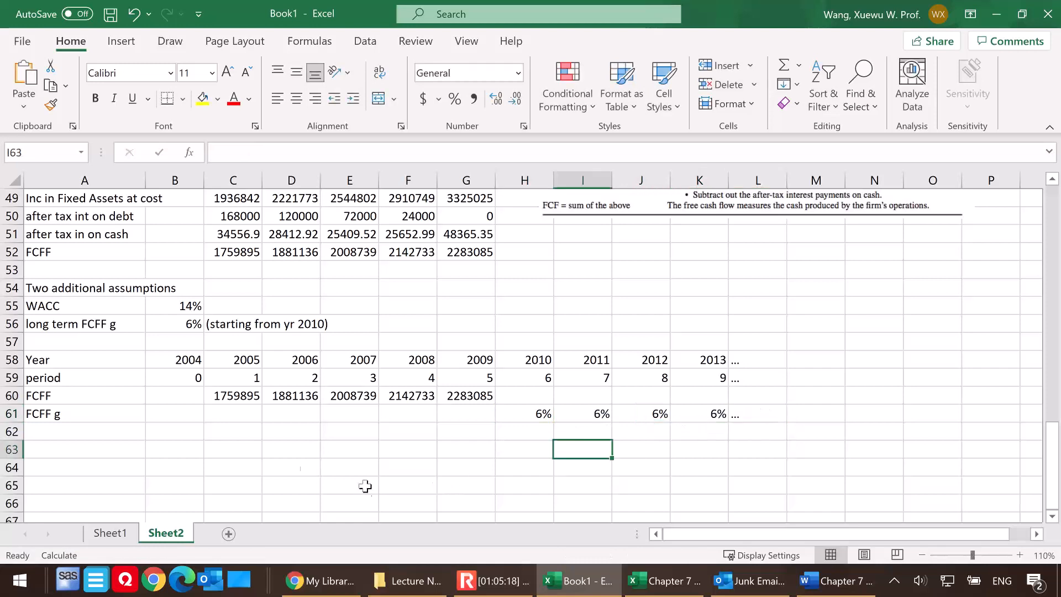
pyautogui.click(78, 433)
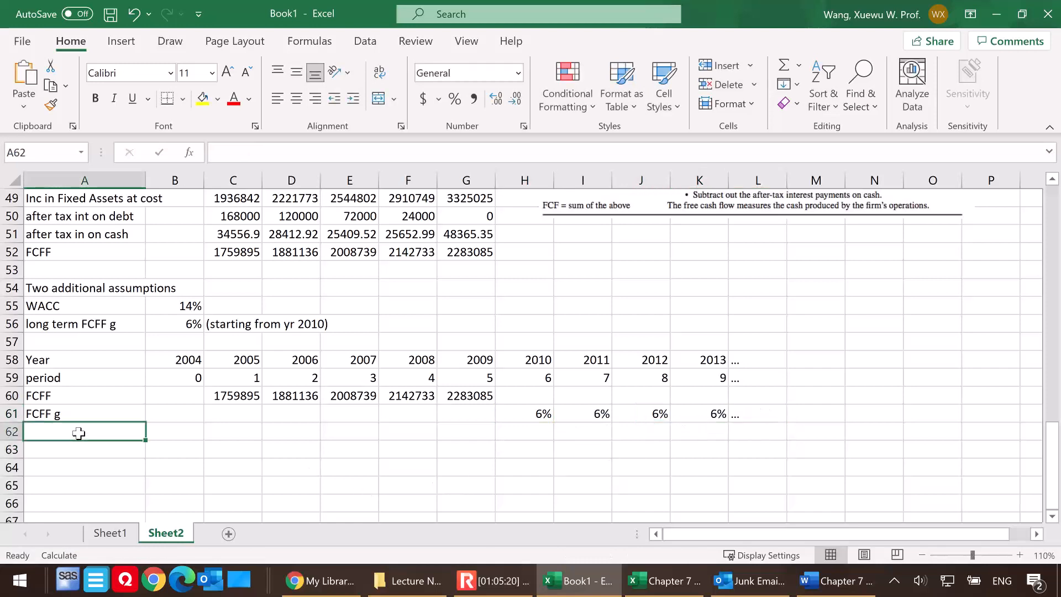
# Project the 2010 FCFF in H60 with the formula =G60*(1+H61)
pyautogui.click(532, 396)
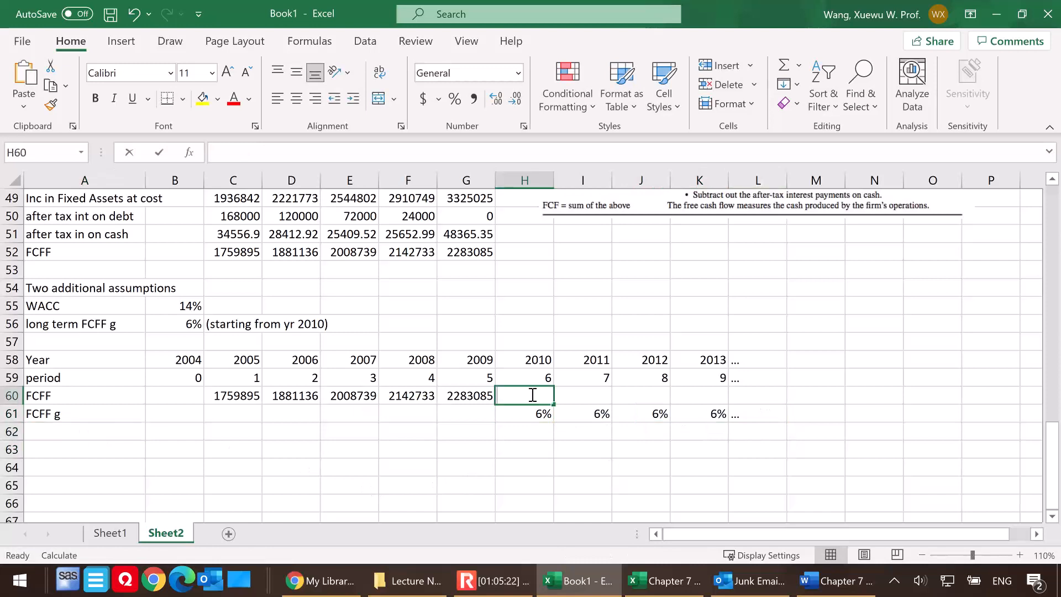
pyautogui.write('=')
pyautogui.click(466, 395)
pyautogui.write('(1+')
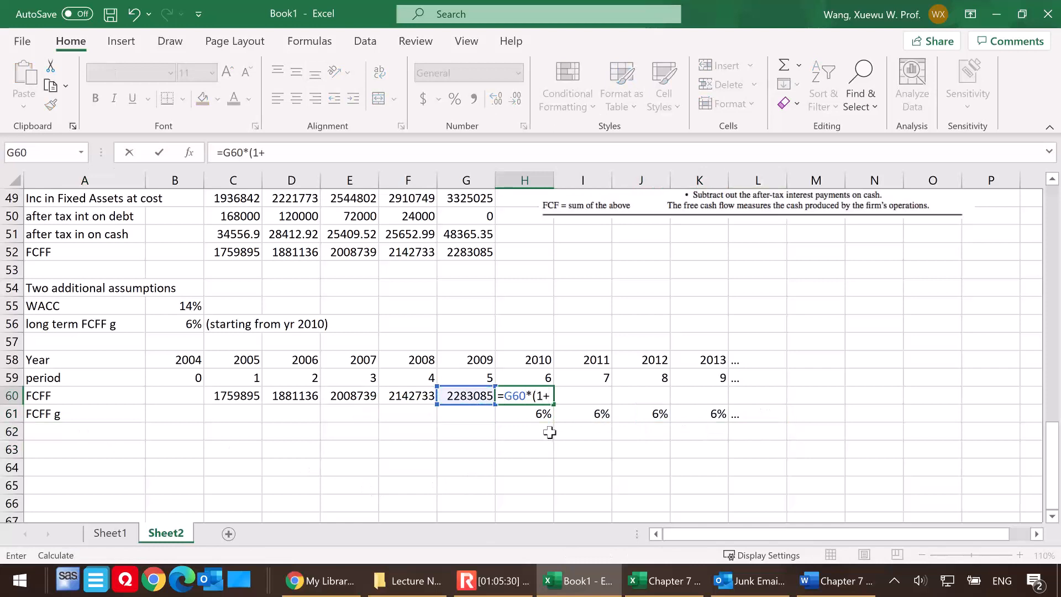
pyautogui.click(531, 416)
pyautogui.write(')')
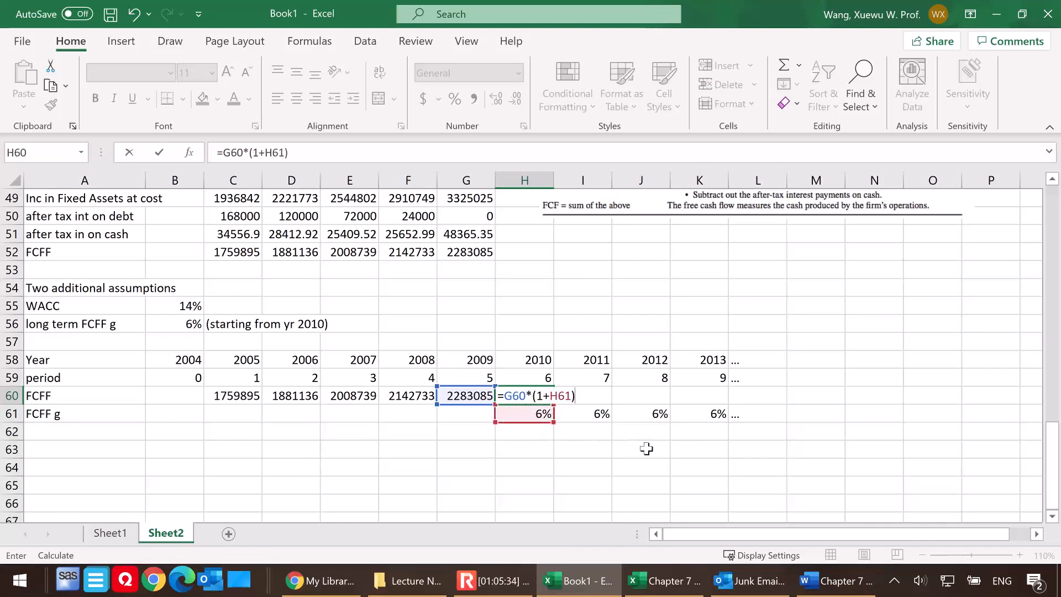
pyautogui.press('Return')
# Fill the FCFF projection from H60 across to K60 and put "..." in L60
pyautogui.click(533, 399)
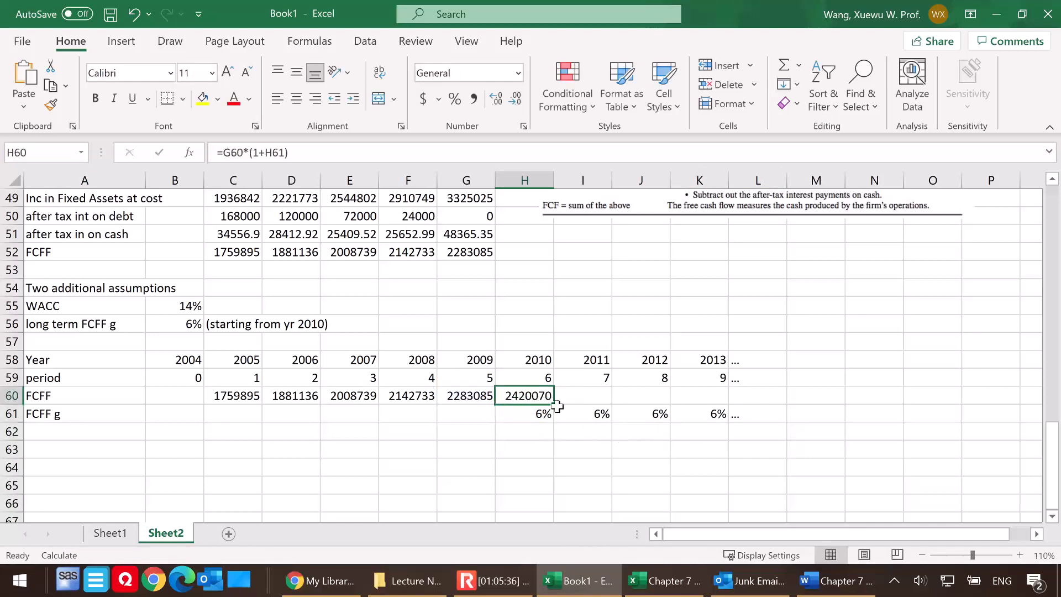
pyautogui.moveTo(555, 405); pyautogui.dragTo(728, 408)
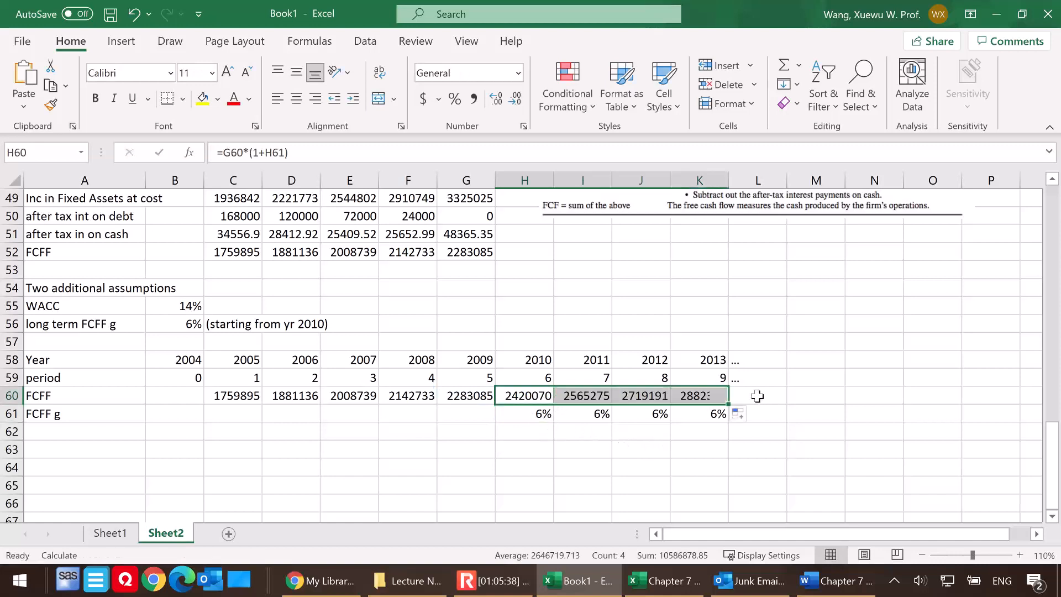
pyautogui.click(757, 396)
pyautogui.write('.')
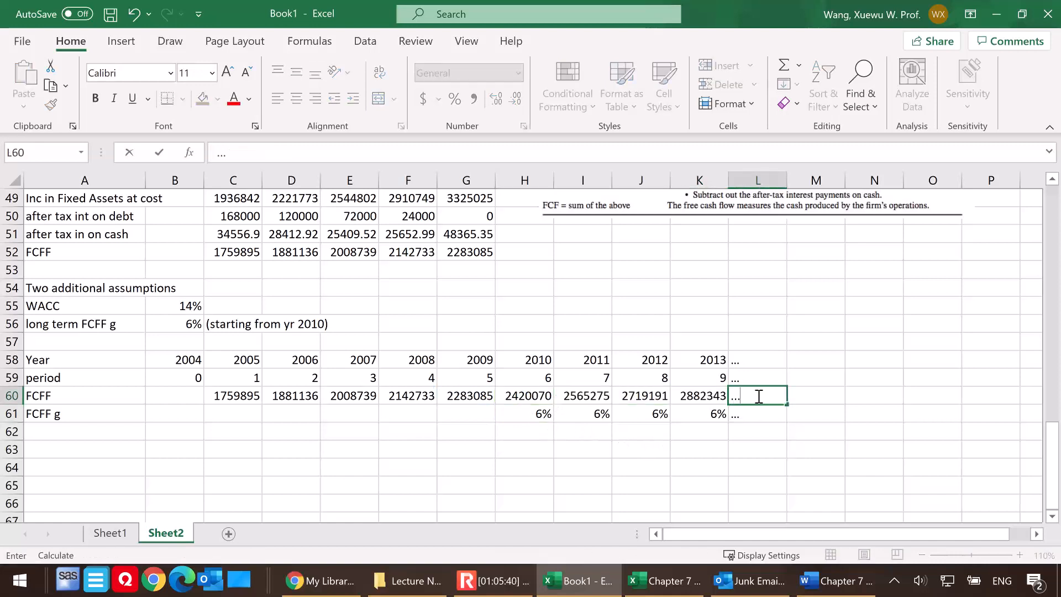
pyautogui.write('..')
pyautogui.click(588, 468)
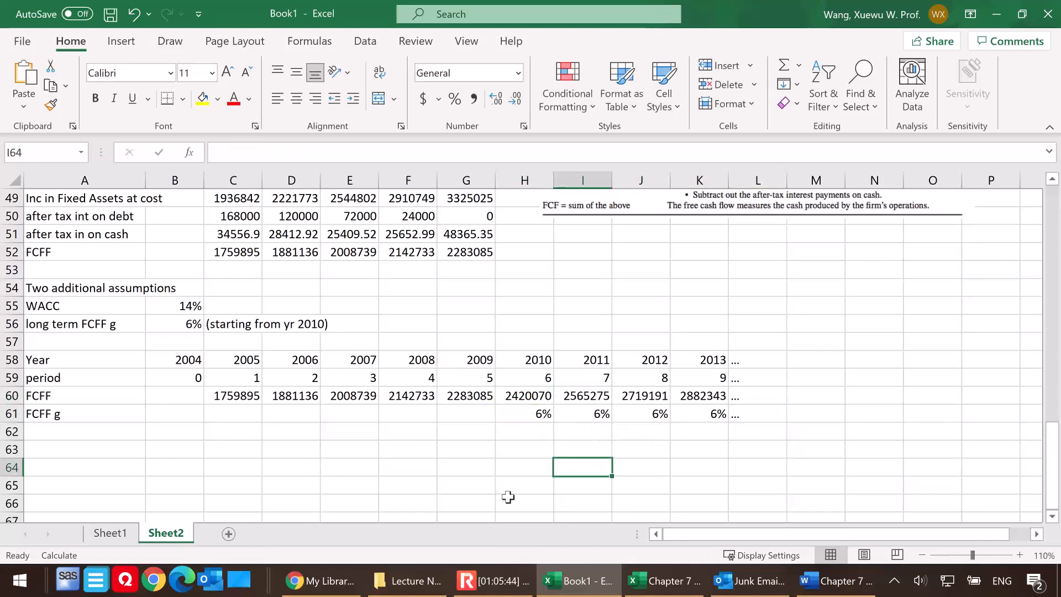
# Label A63 "terminal value" two rows below the FCFF growth row
pyautogui.click(78, 448)
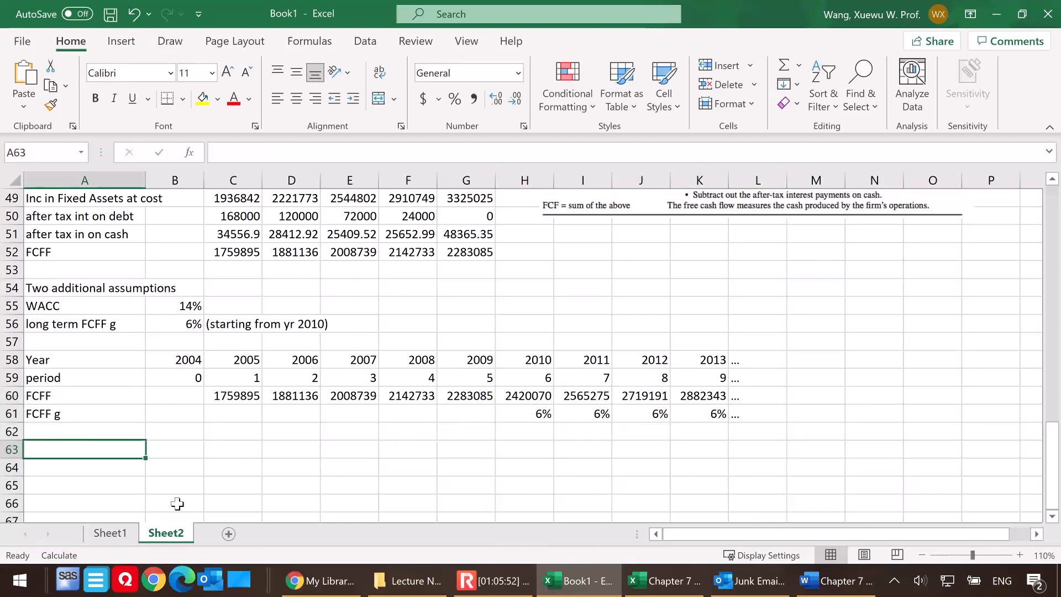
pyautogui.moveTo(751, 359); pyautogui.dragTo(754, 409)
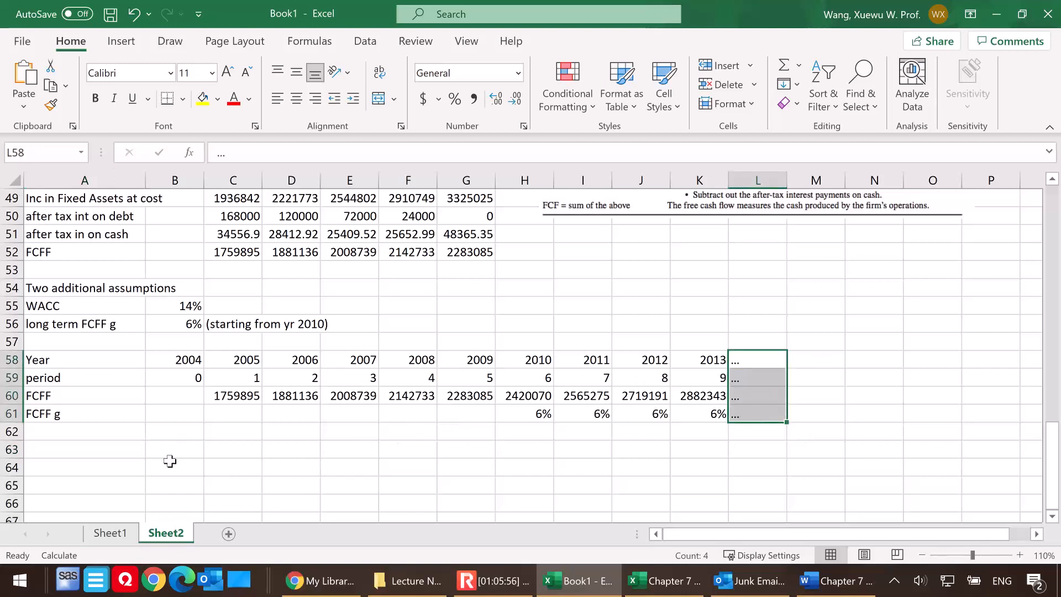
pyautogui.click(87, 447)
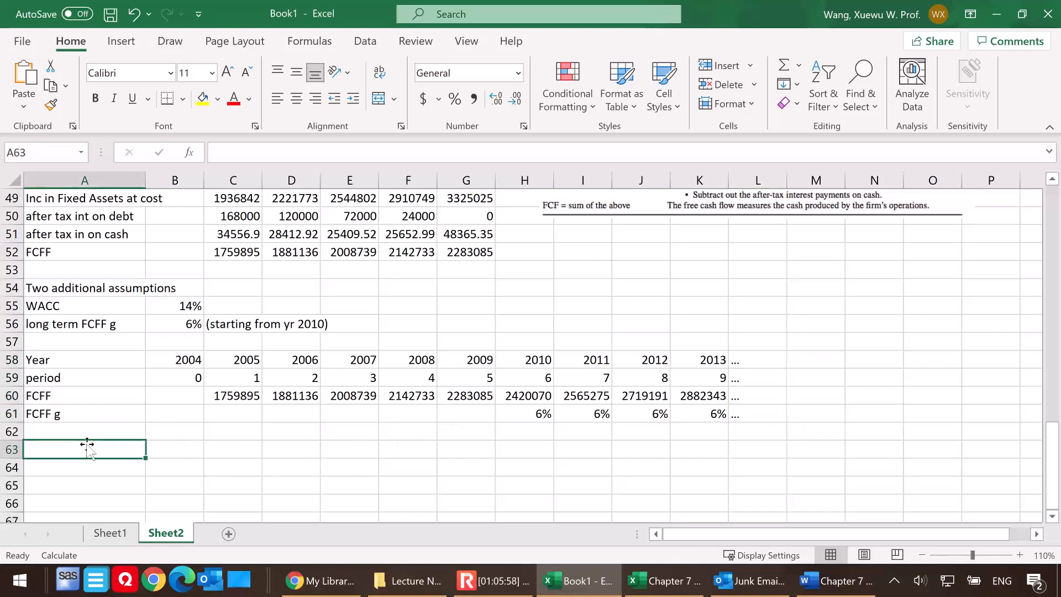
pyautogui.write('ter')
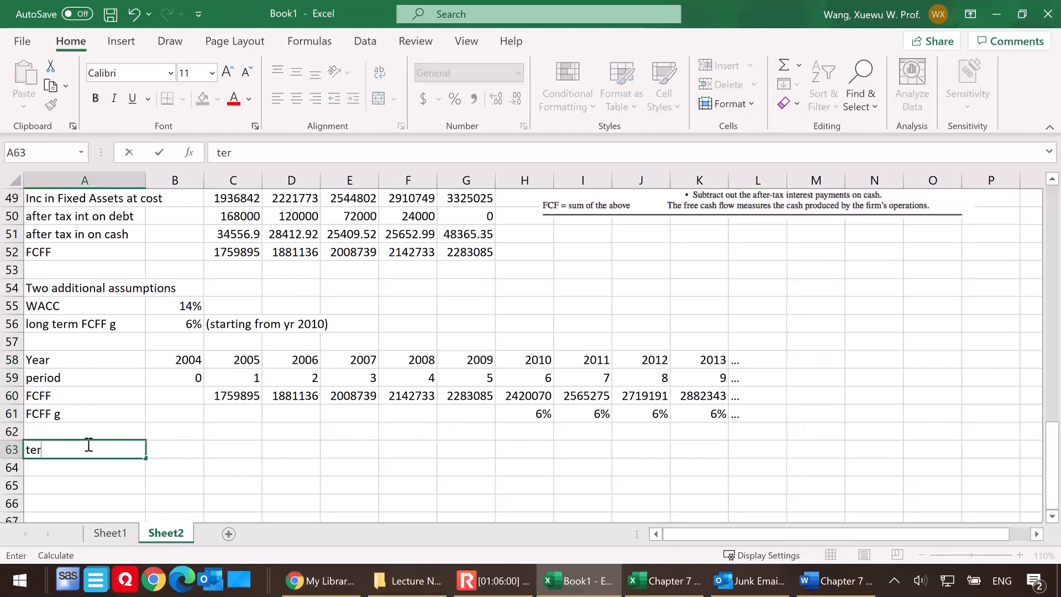
pyautogui.write('minal value')
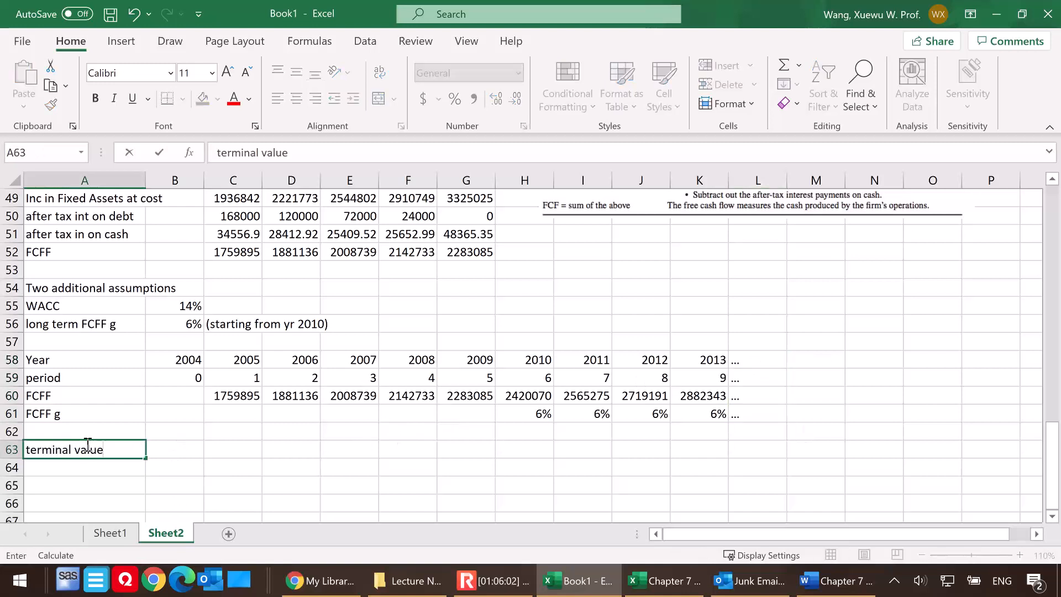
pyautogui.click(477, 453)
pyautogui.click(527, 453)
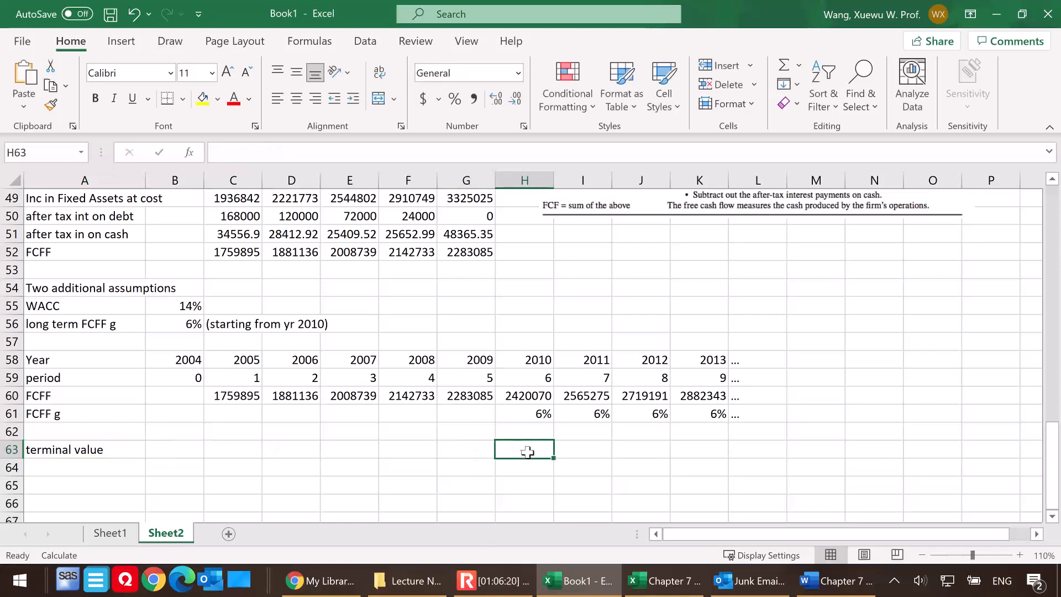
pyautogui.click(521, 416)
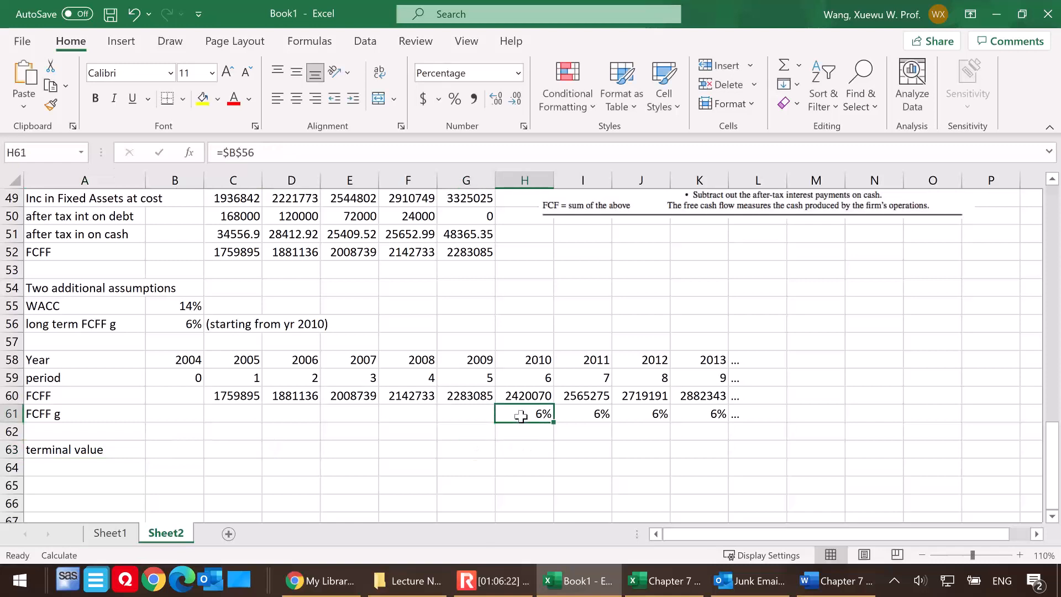
pyautogui.click(522, 447)
pyautogui.write('=')
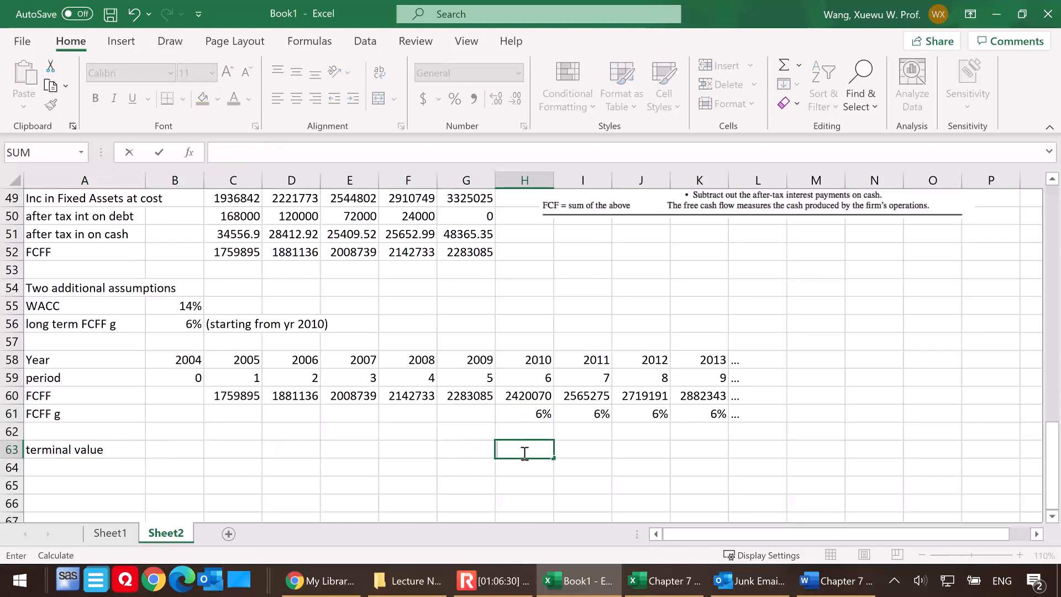
pyautogui.press('Escape')
pyautogui.click(462, 454)
pyautogui.write('=')
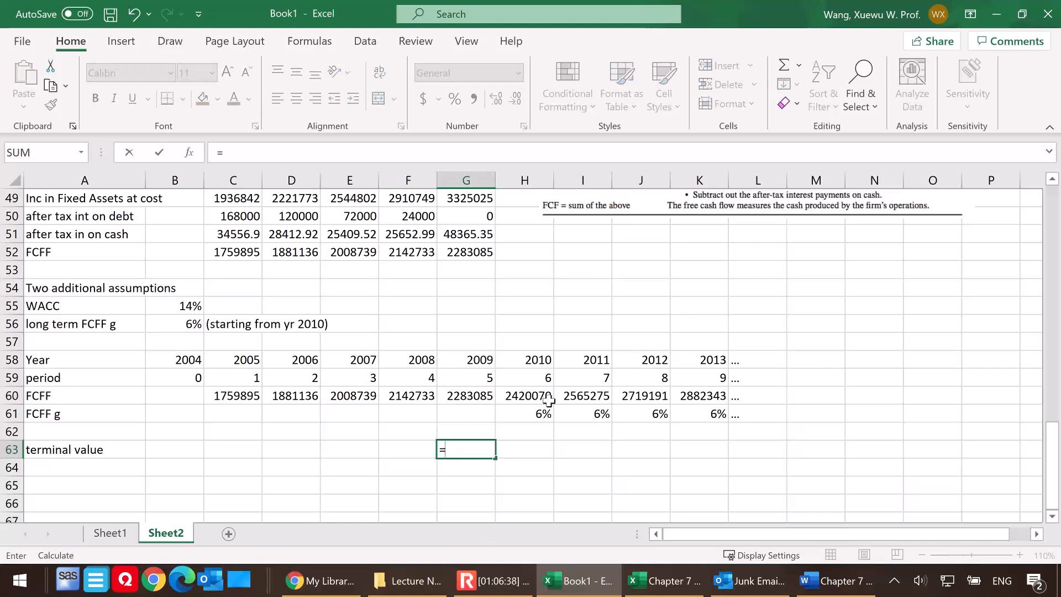
pyautogui.press('Escape')
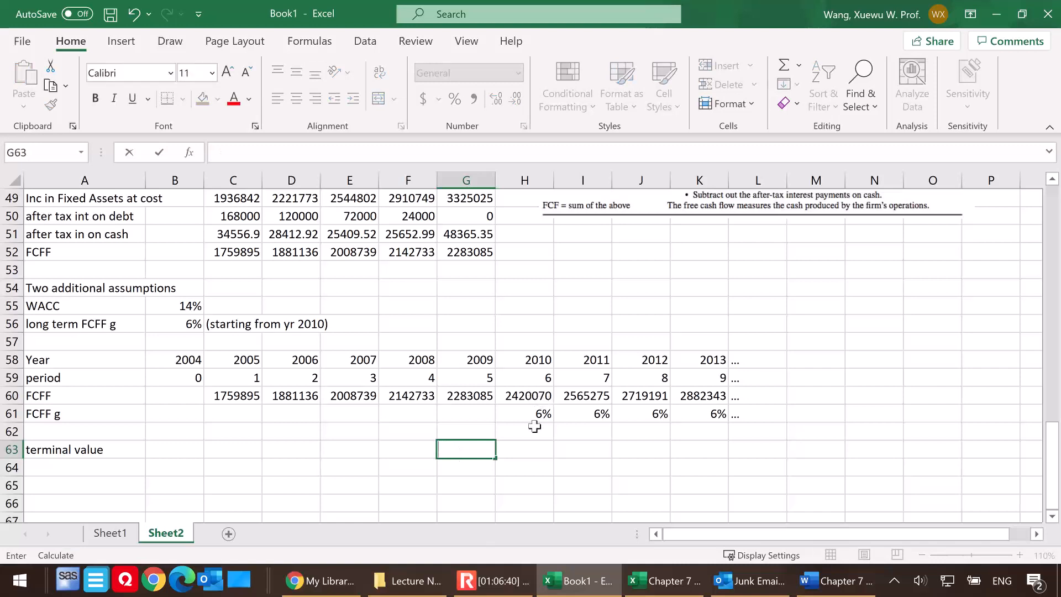
# Calculate the 2010 terminal value in H63 from the 2011 FCFF, WACC and growth rate with =I60/($B$55-I61)
pyautogui.click(522, 450)
pyautogui.write('=')
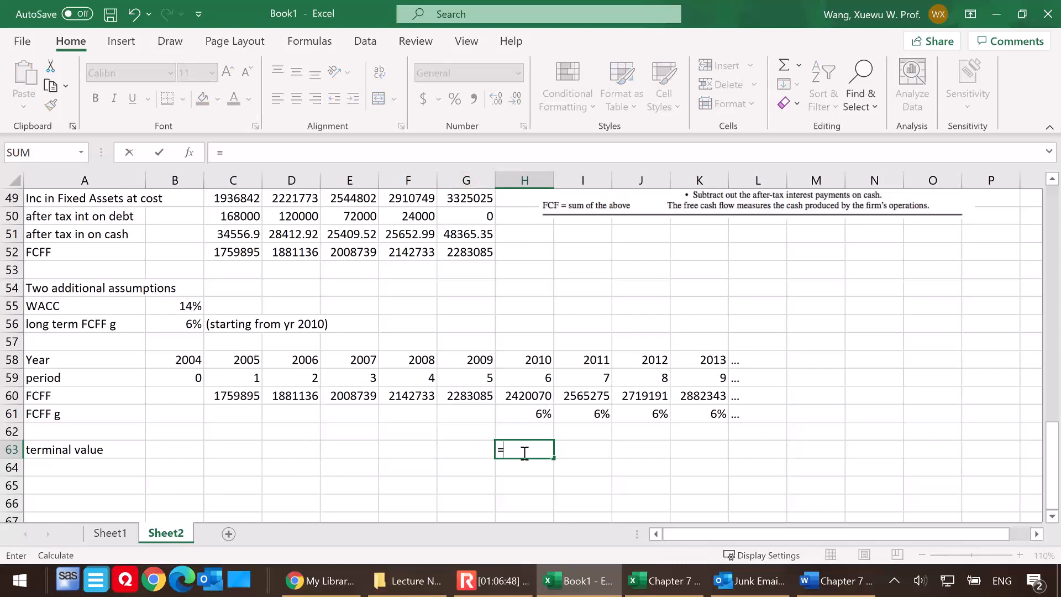
pyautogui.click(581, 396)
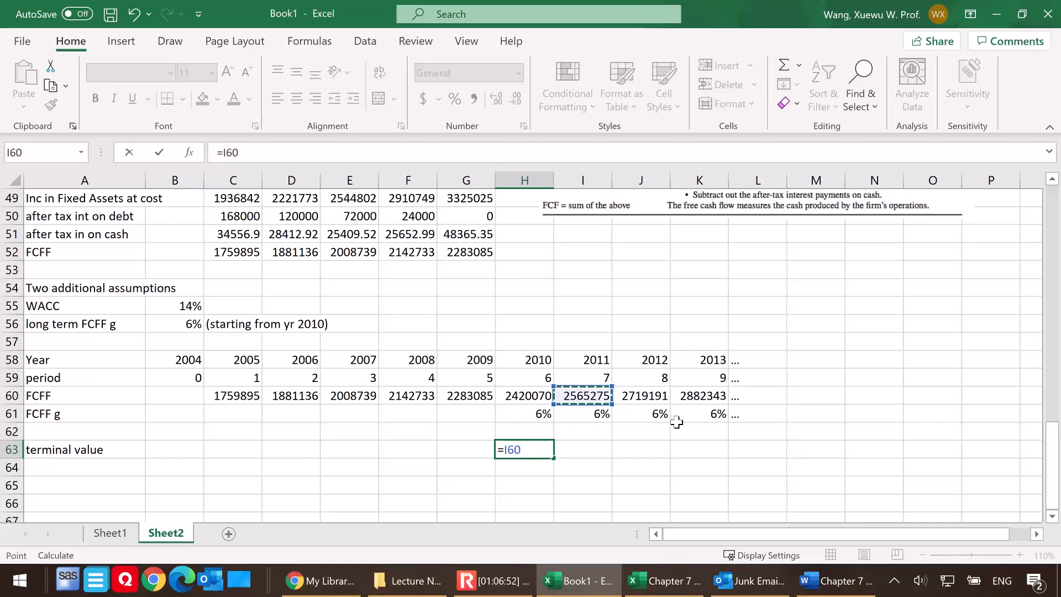
pyautogui.write('/(')
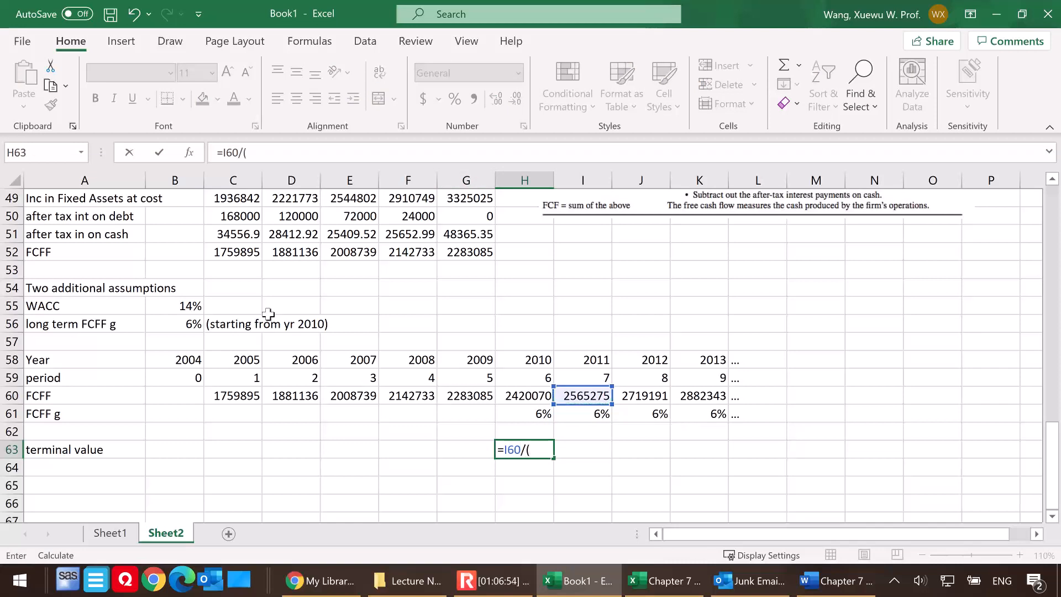
pyautogui.click(176, 306)
pyautogui.press('F4')
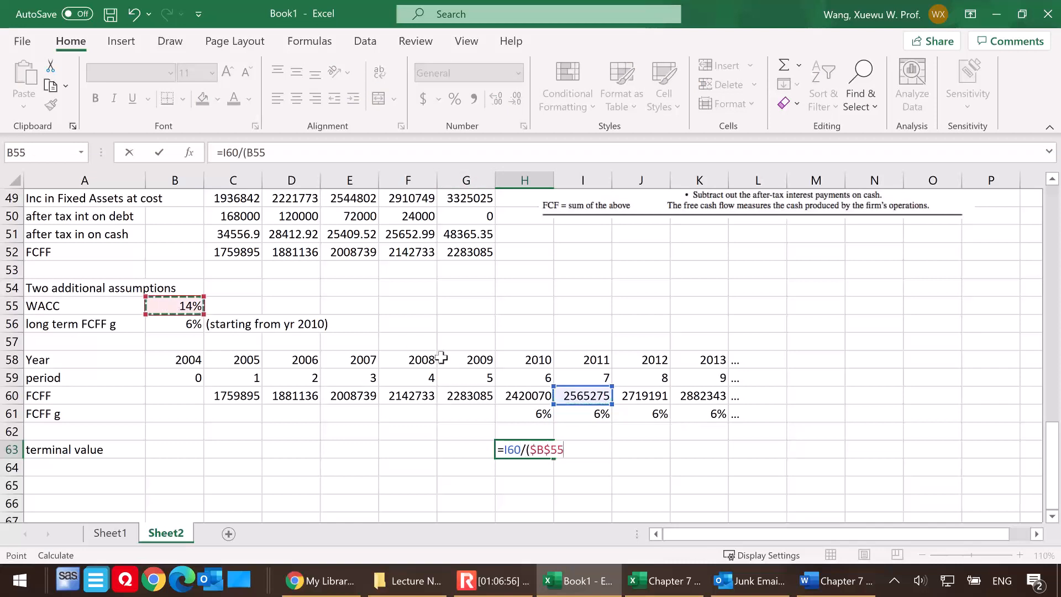
pyautogui.write('-')
pyautogui.click(584, 414)
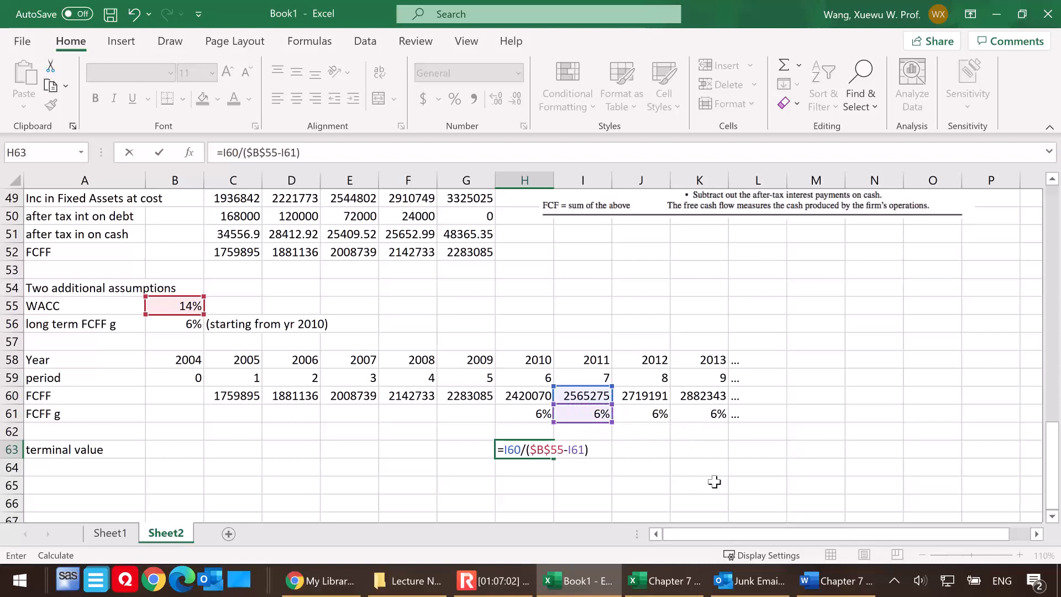
pyautogui.press('Return')
pyautogui.click(533, 450)
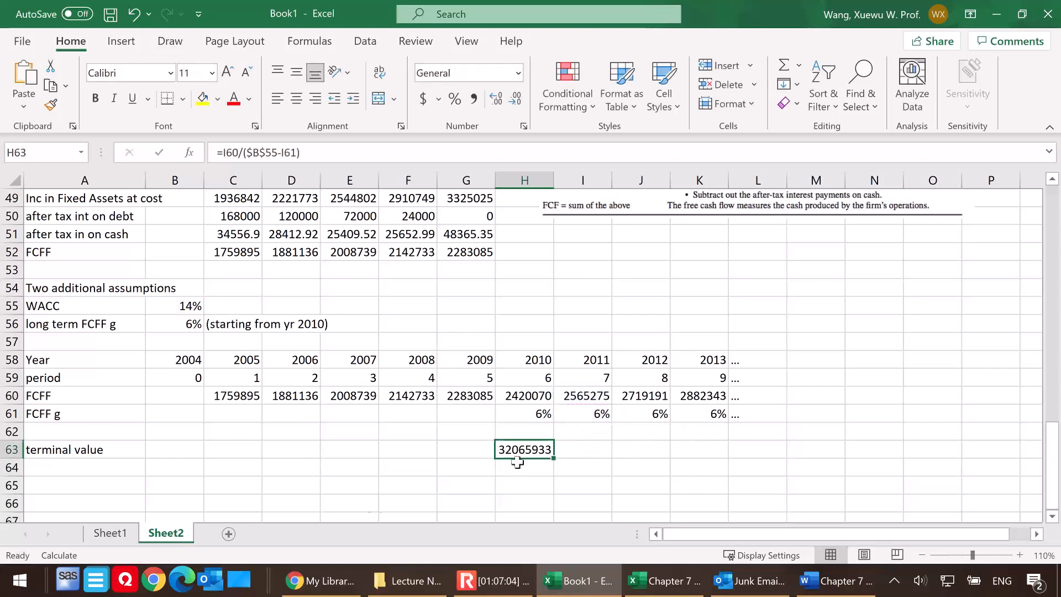
# Label A64 "CF per period" and add the terminal value to the 2010 FCFF in H64 with =H63+H60
pyautogui.click(79, 470)
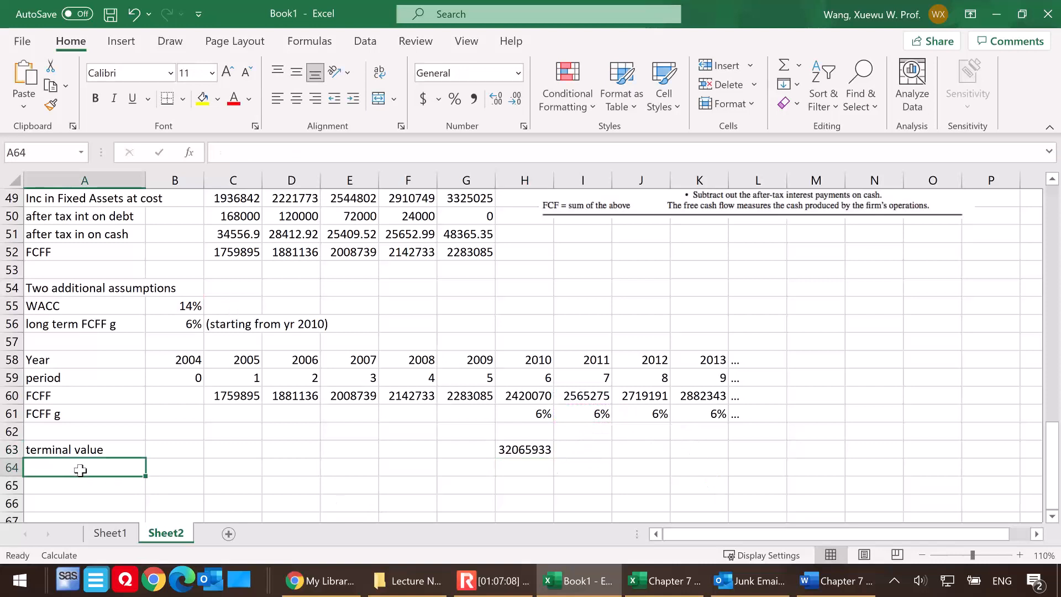
pyautogui.write('CF per periopd')
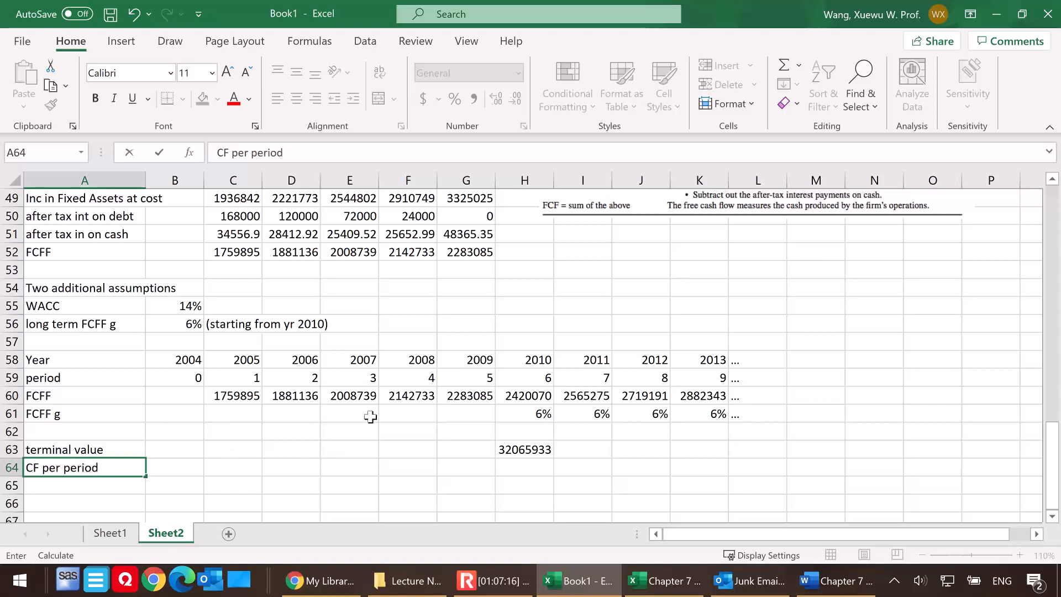
pyautogui.click(534, 470)
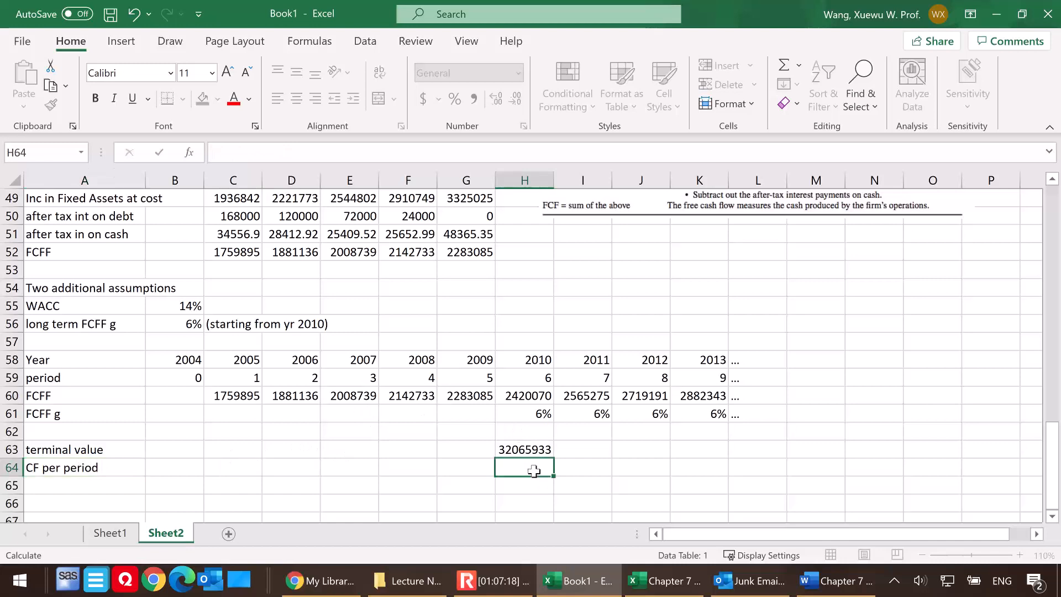
pyautogui.write('=')
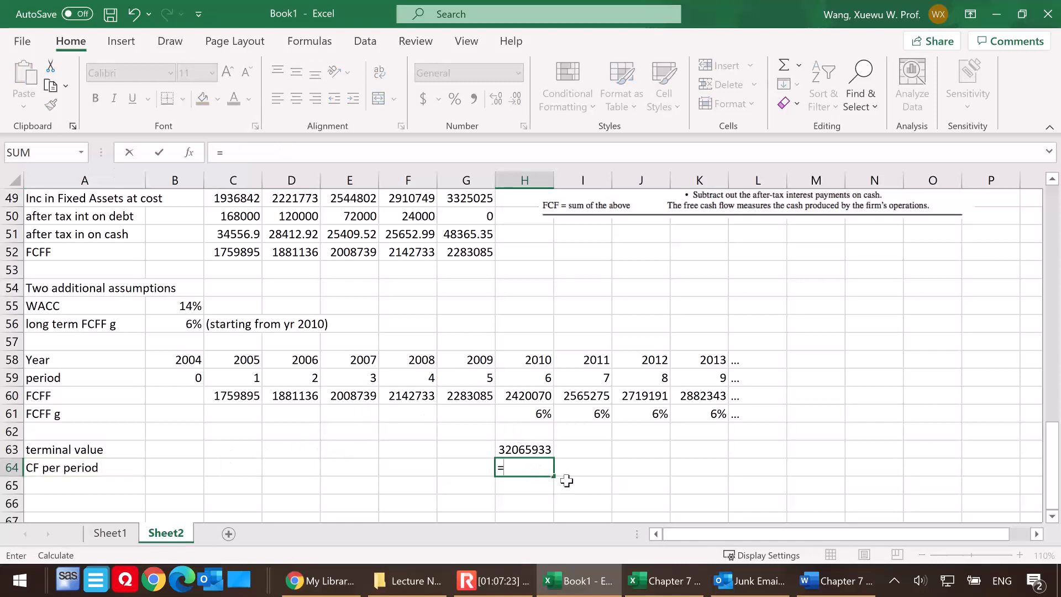
pyautogui.click(531, 450)
pyautogui.write('+')
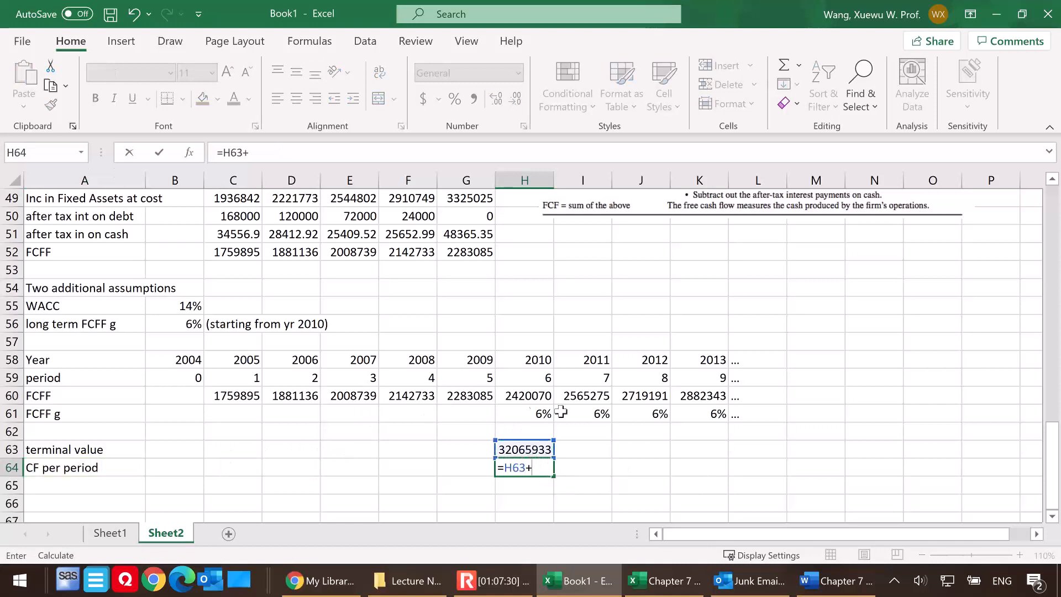
pyautogui.click(525, 396)
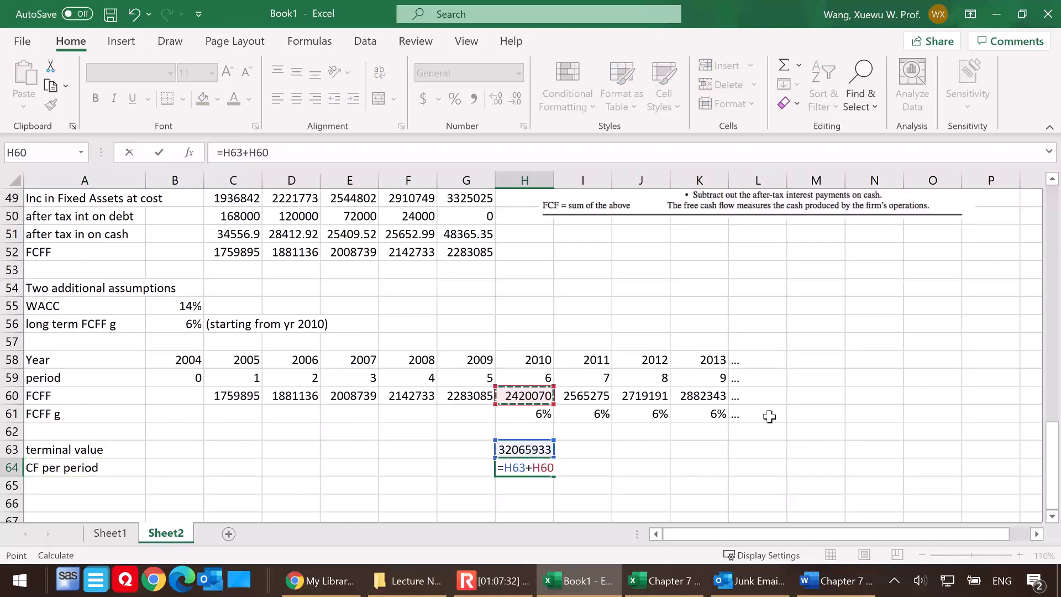
pyautogui.press('Return')
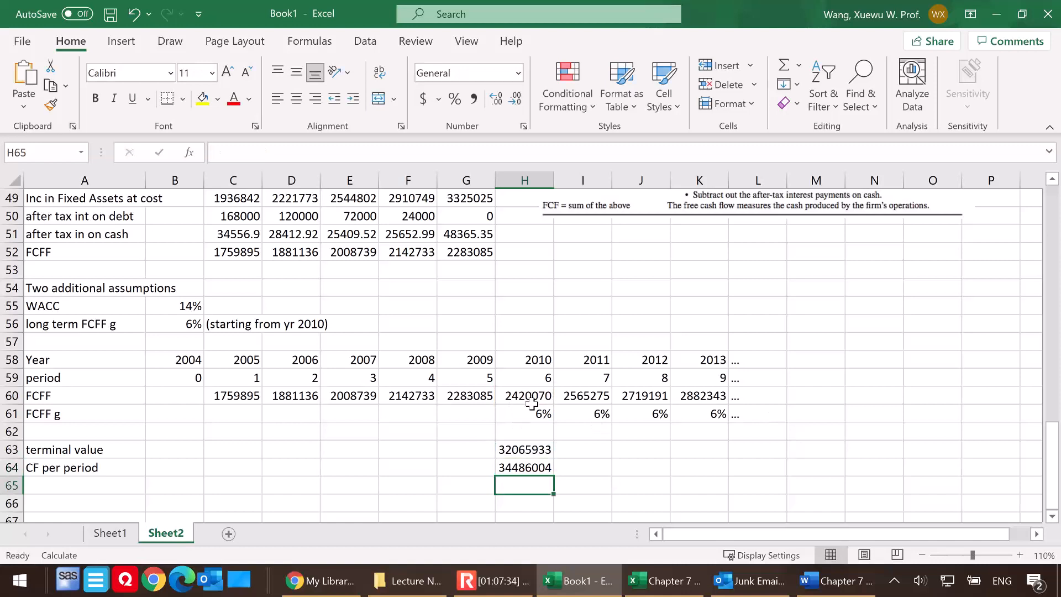
# Fill the cash flow formula from H64 back to C64 for the years 2005 to 2009
pyautogui.click(523, 467)
pyautogui.moveTo(551, 476); pyautogui.dragTo(221, 470)
pyautogui.scroll(-1, 351, 455)
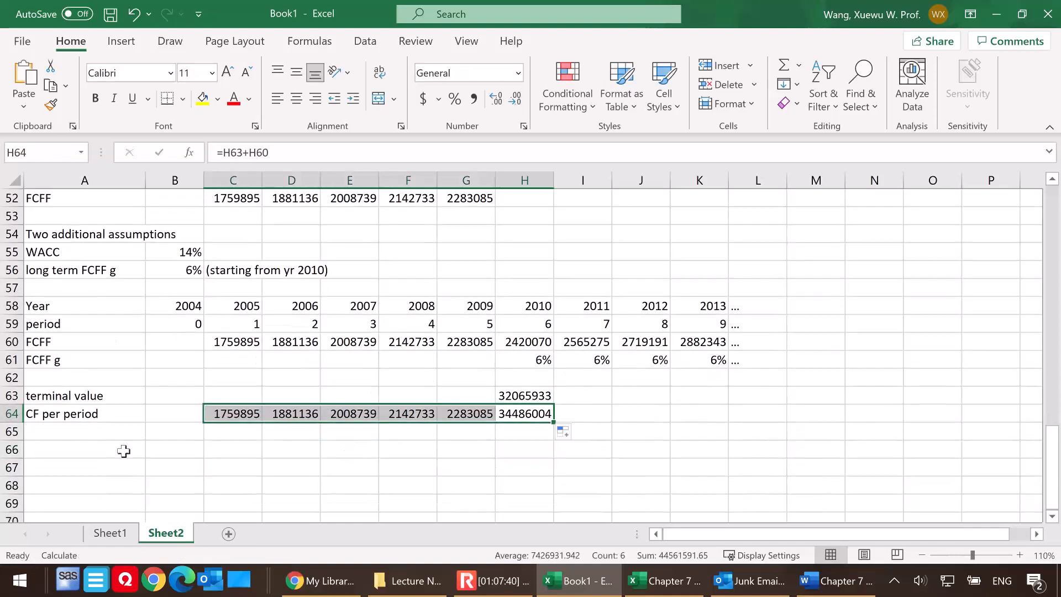
# Label A65 "PV of each CF" below the cash flow per period row
pyautogui.click(68, 431)
pyautogui.write('PV')
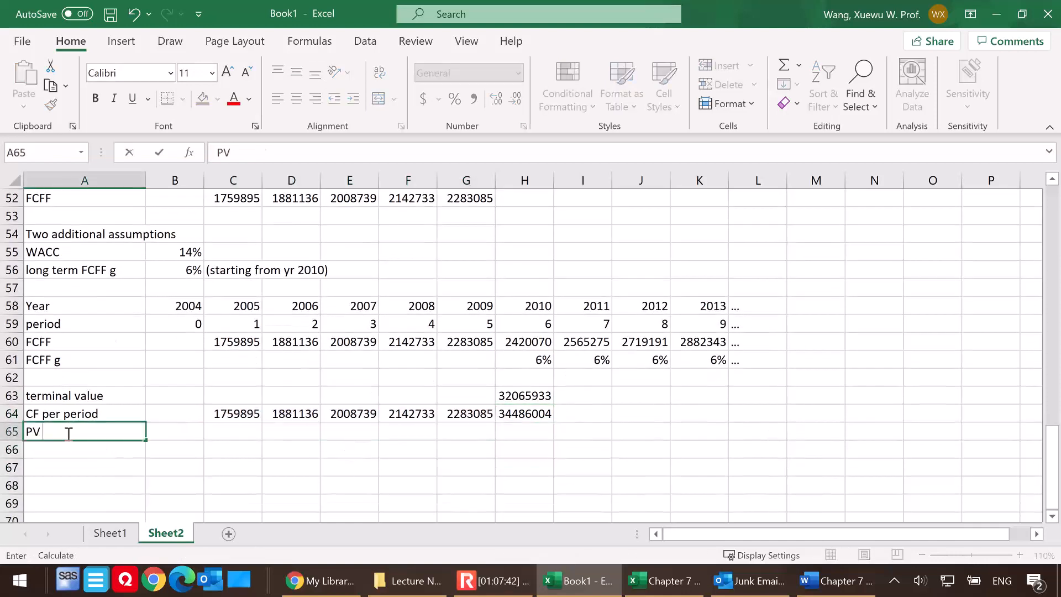
pyautogui.write(' of each CF')
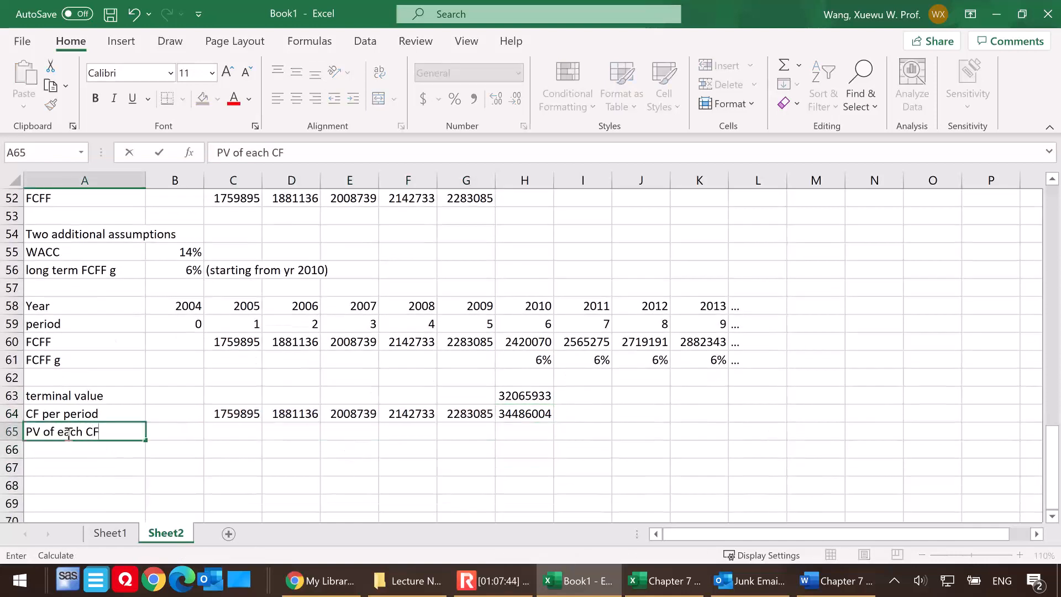
# Discount the 2005 cash flow in C65 with =C64/(1+$B$55)^C59 and fill the formula across to H65
pyautogui.click(235, 437)
pyautogui.write('=')
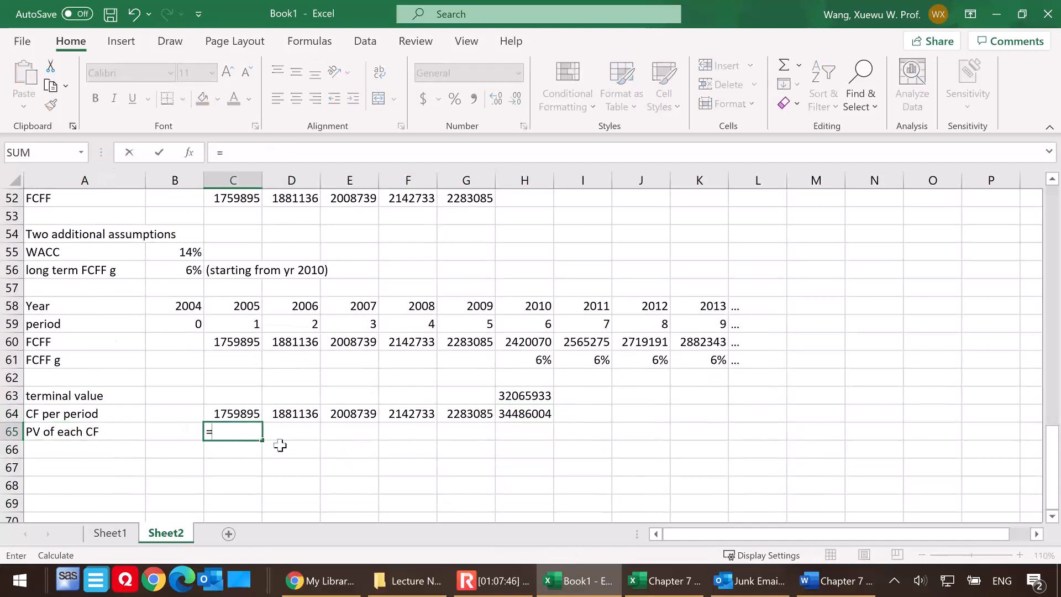
pyautogui.click(241, 415)
pyautogui.write('/(1+')
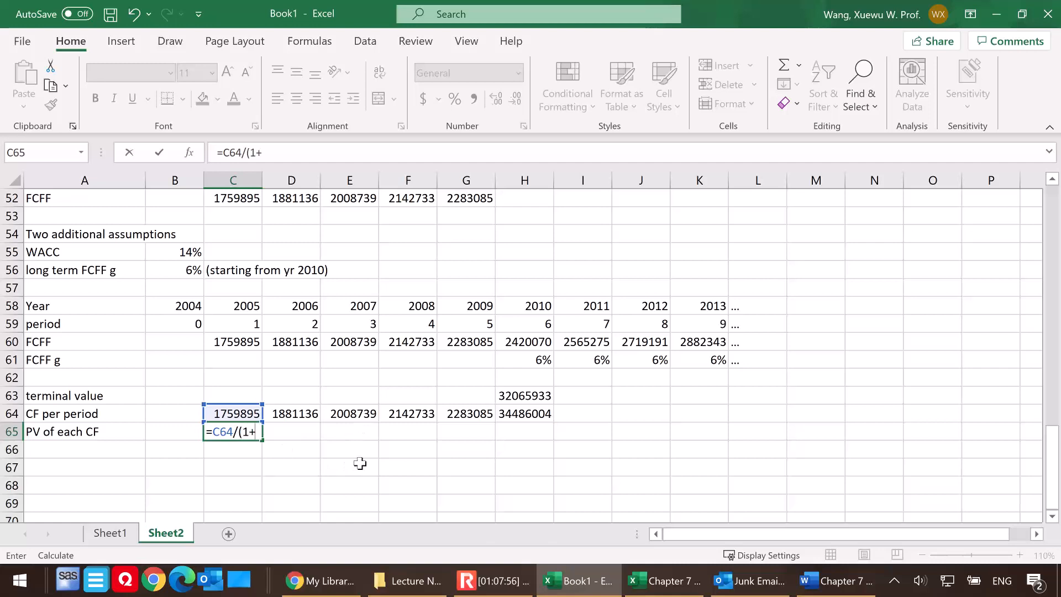
pyautogui.click(172, 251)
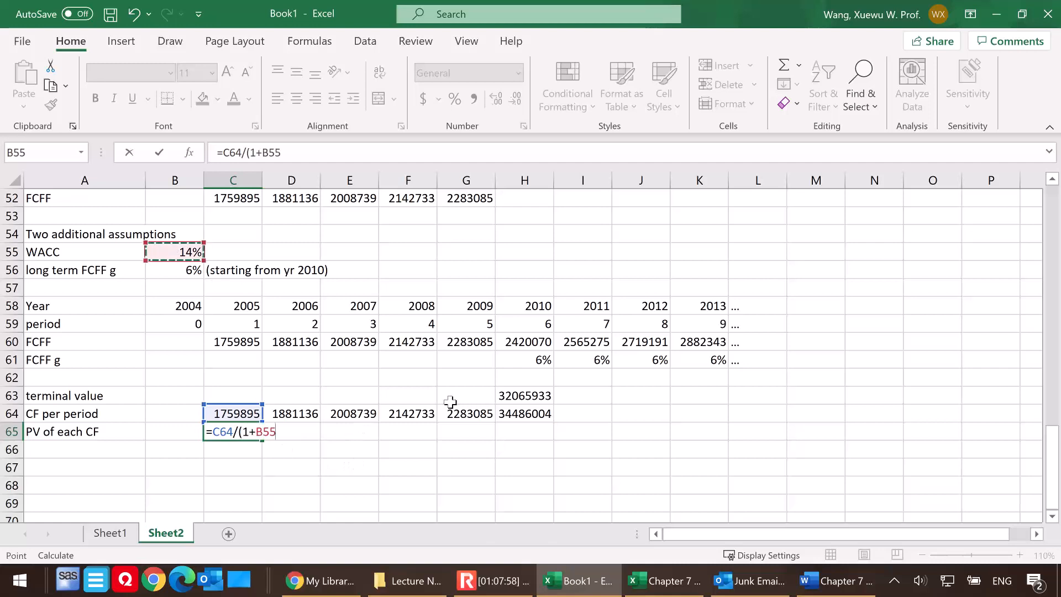
pyautogui.press('F4')
pyautogui.write(')^')
pyautogui.click(244, 325)
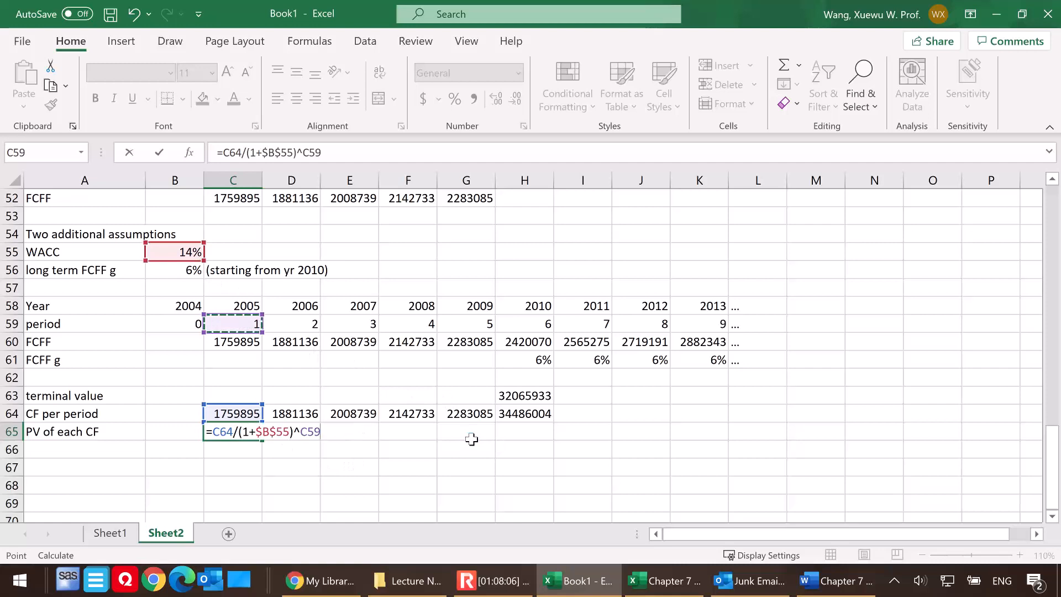
pyautogui.press('Return')
pyautogui.click(246, 433)
pyautogui.moveTo(265, 441); pyautogui.dragTo(544, 436)
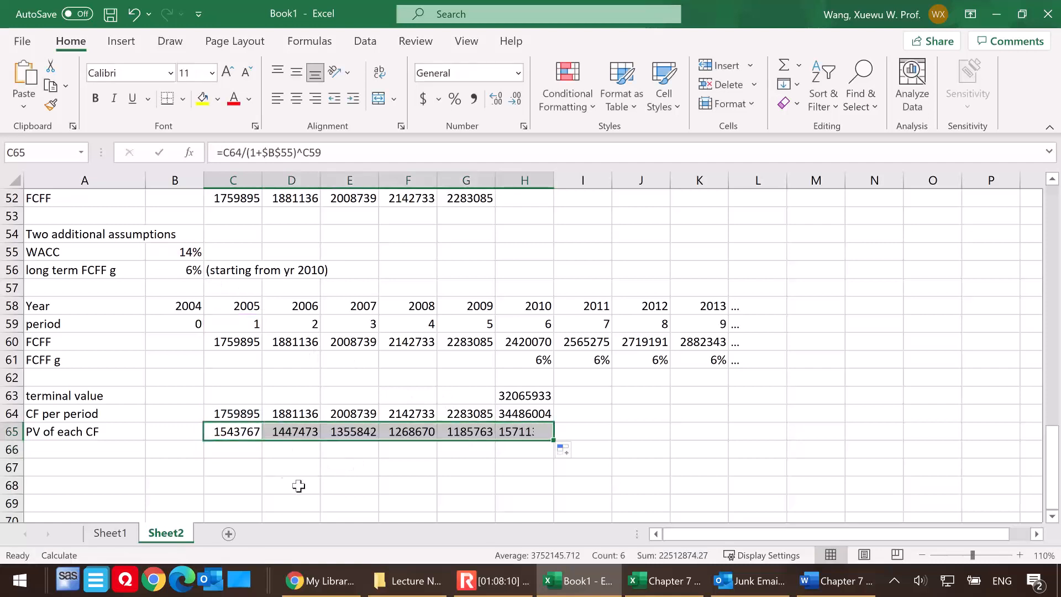
# Label A66 "PV of all CFs" and total the discounted cash flows in B66 with =sum(C65:H65)
pyautogui.click(95, 450)
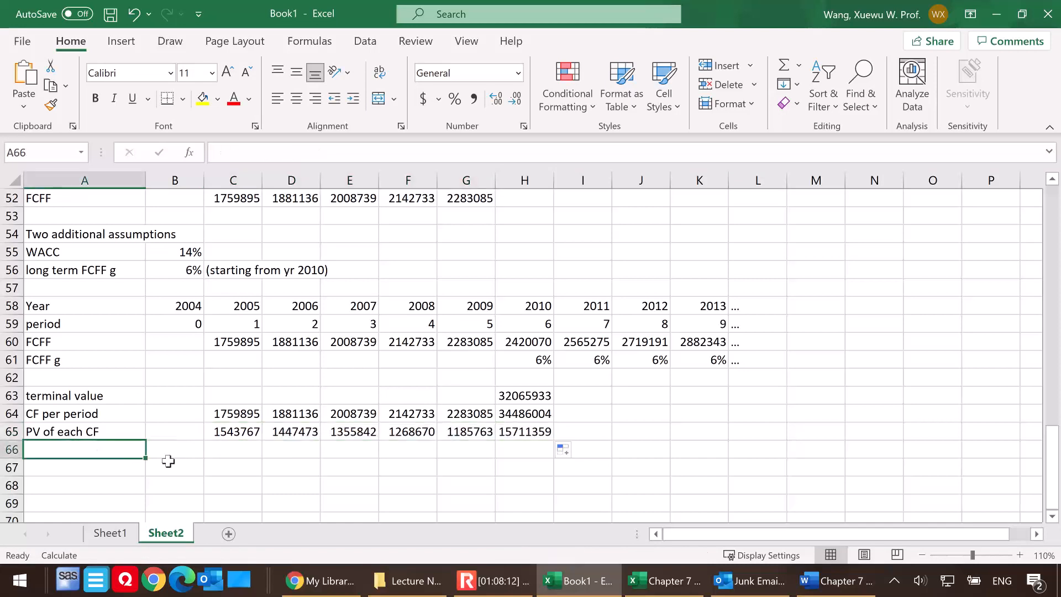
pyautogui.write('a')
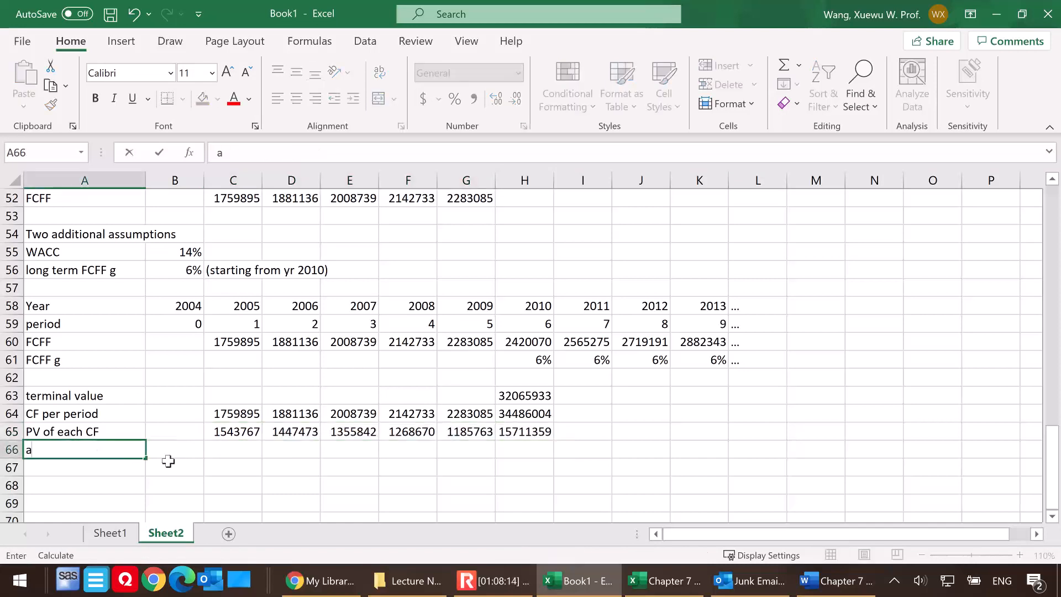
pyautogui.write('PV of all CFs')
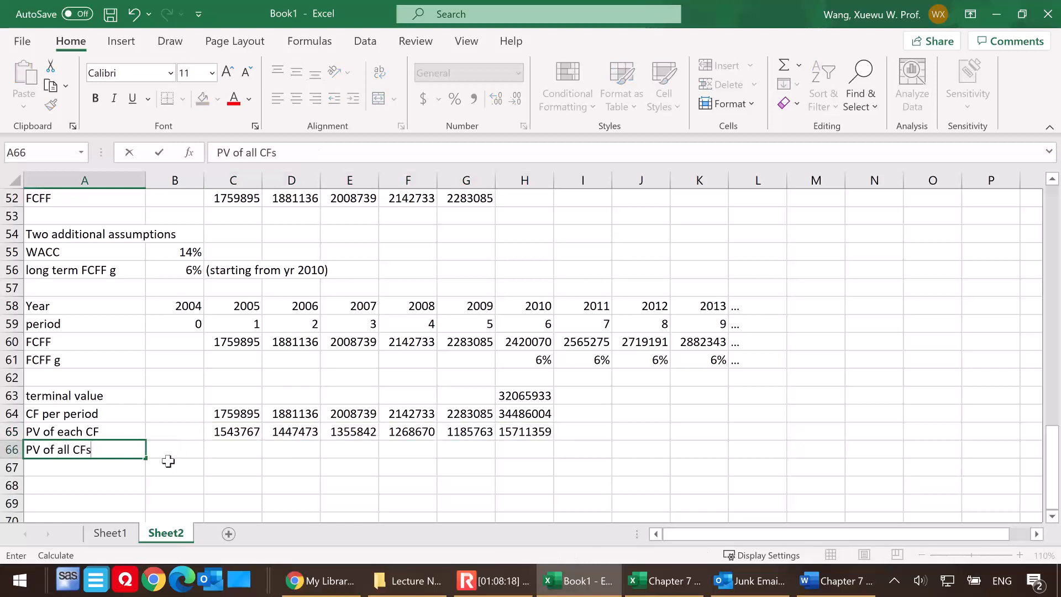
pyautogui.click(188, 450)
pyautogui.write('=sum(')
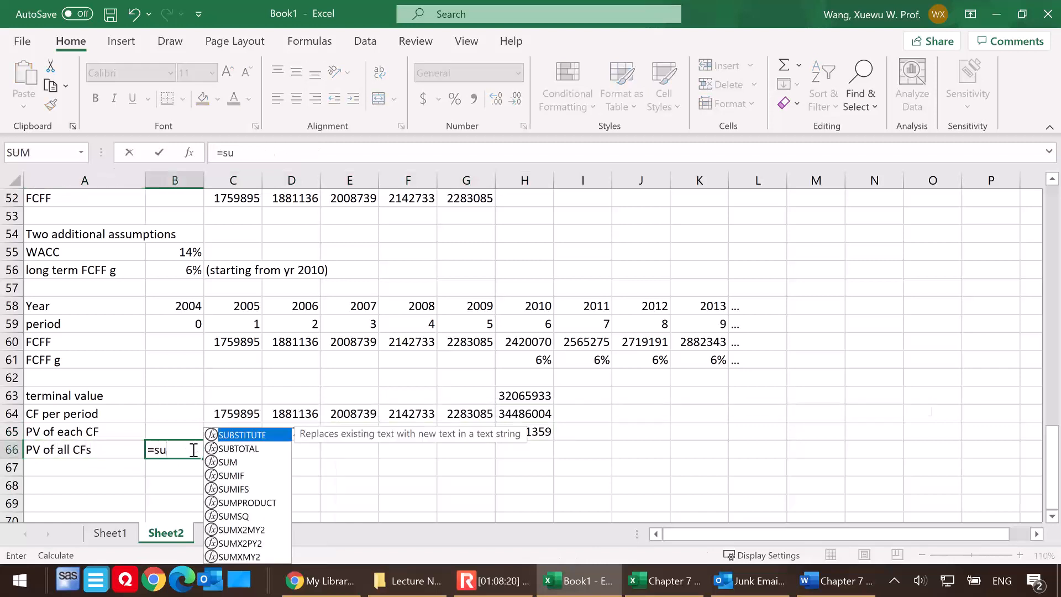
pyautogui.moveTo(246, 433); pyautogui.dragTo(486, 431)
pyautogui.write(')')
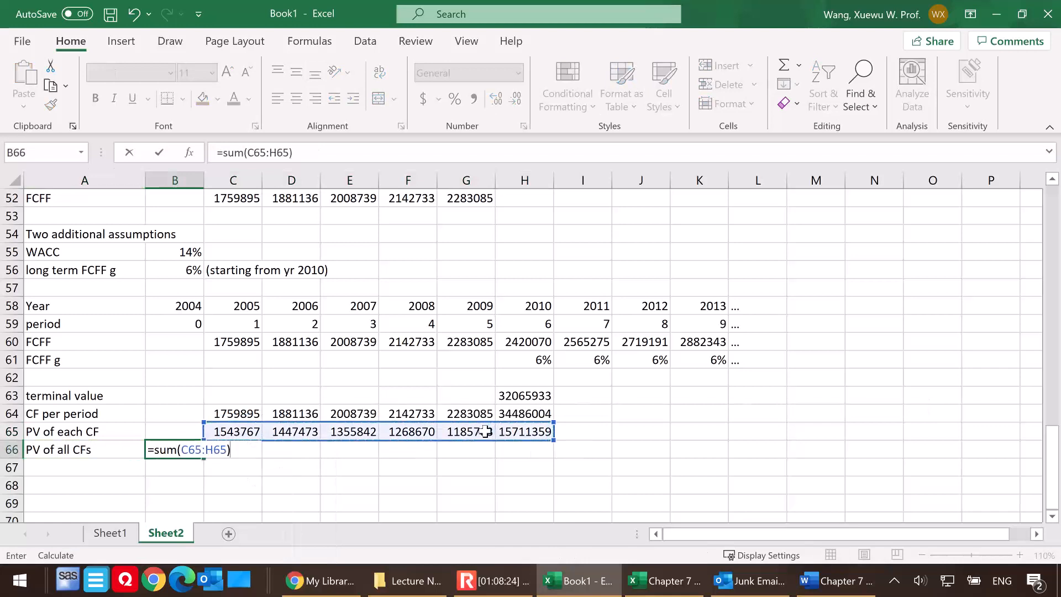
pyautogui.press('Return')
# Add the label "(Enterprise Value)" in A67 beneath the PV of all CFs label
pyautogui.scroll(-1, 359, 420)
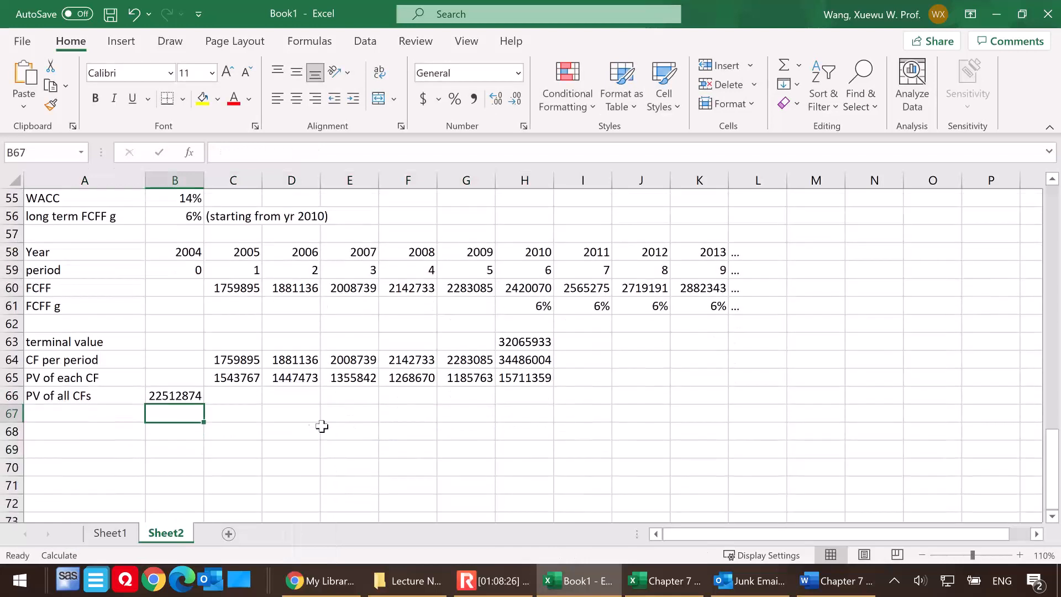
pyautogui.click(77, 413)
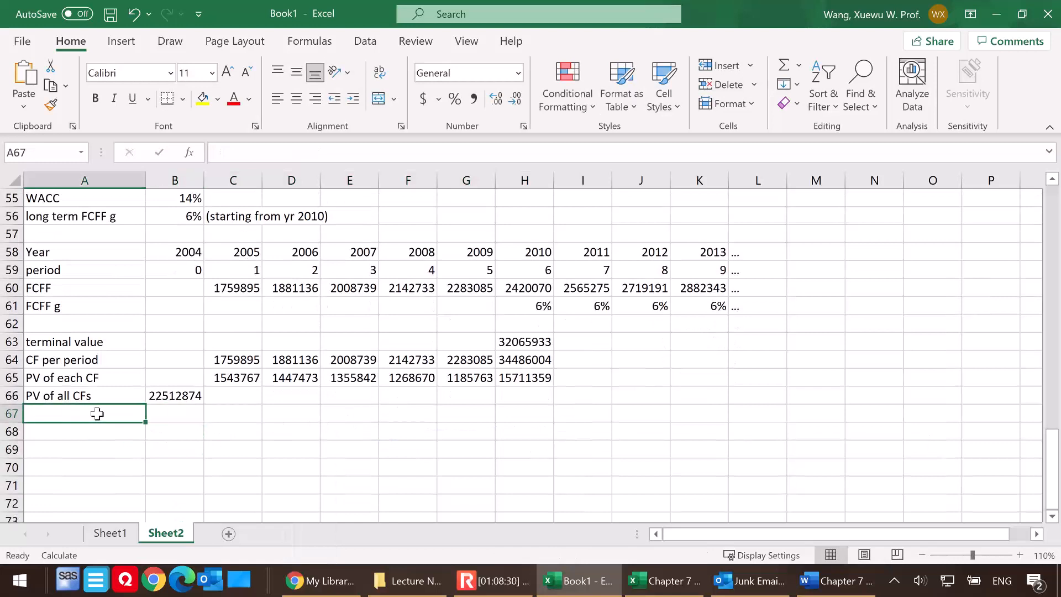
pyautogui.write('(Enterprise Value')
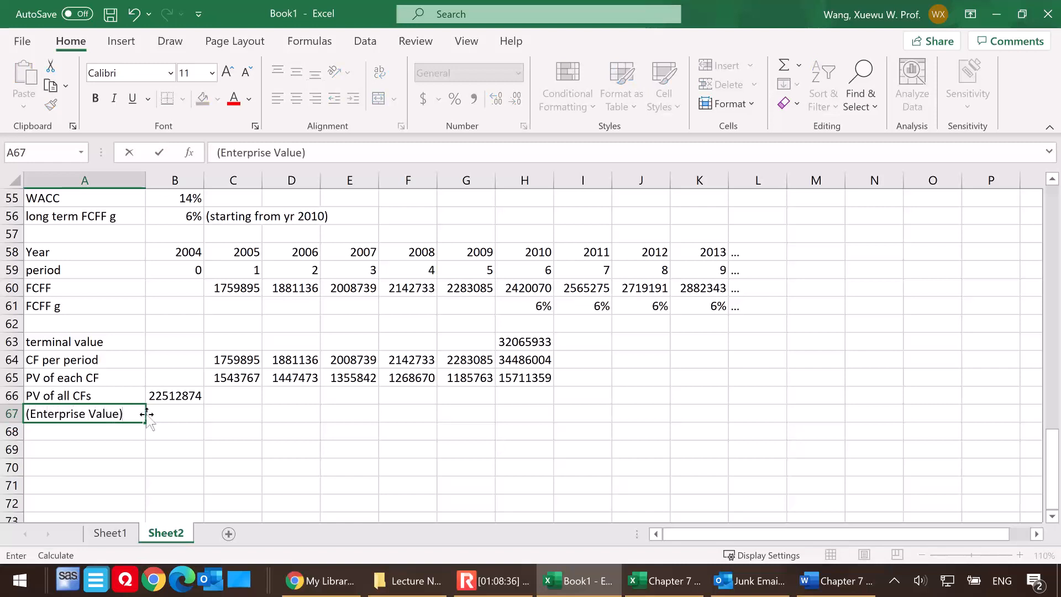
pyautogui.click(181, 418)
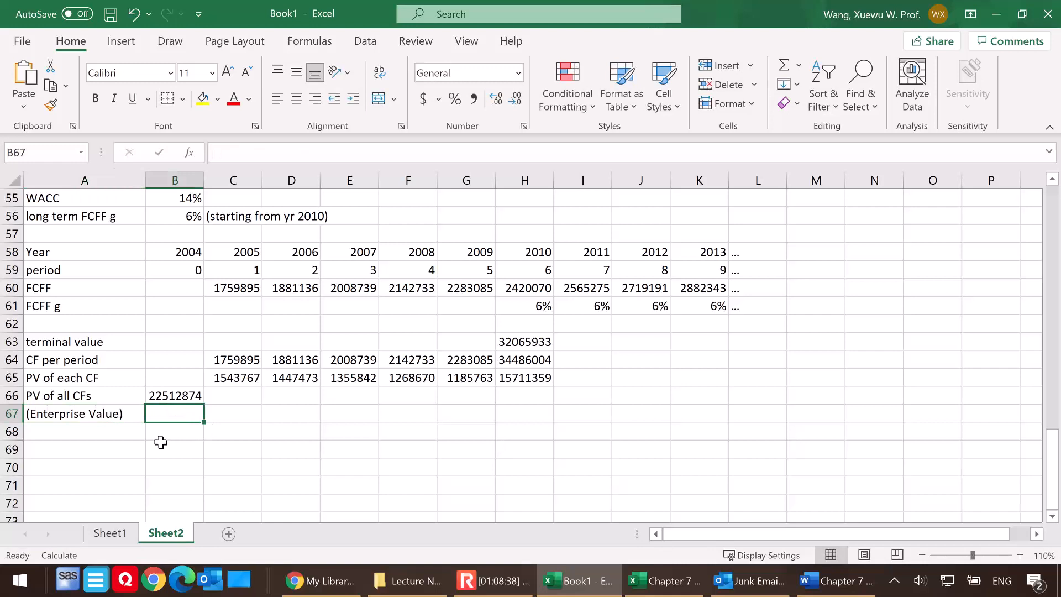
# Label A69 "Market Value of Equity" and widen column A to fit the label
pyautogui.click(102, 446)
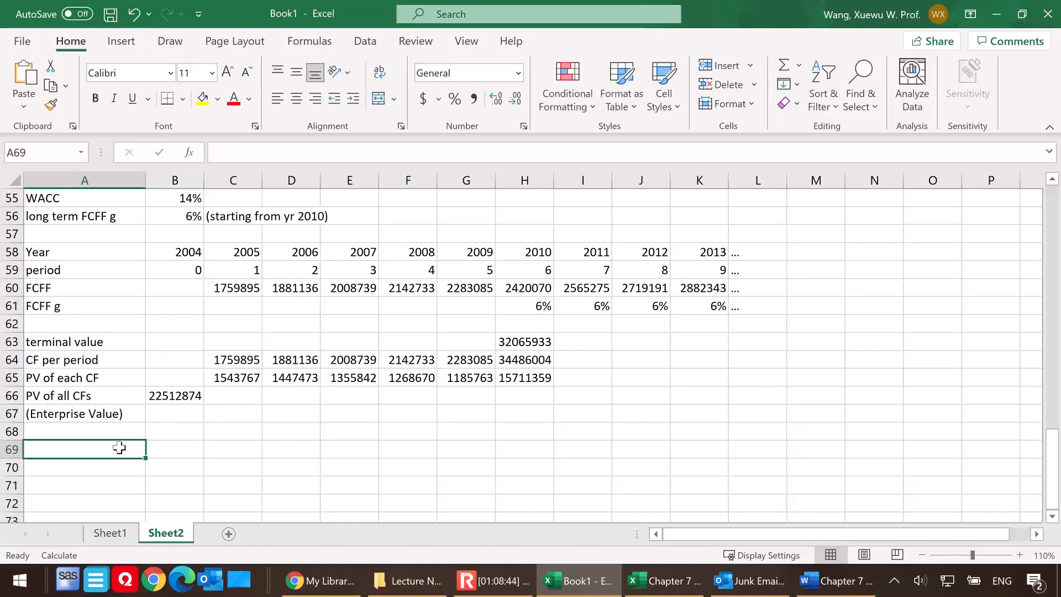
pyautogui.write('Makret ')
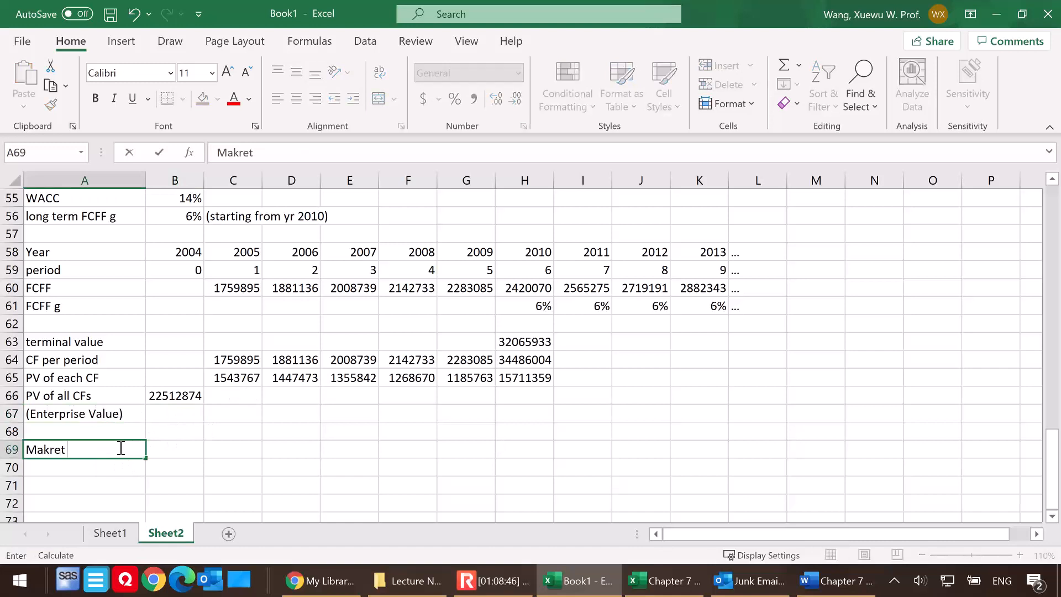
pyautogui.write('ket Value of Equity')
pyautogui.press('BackSpace')
pyautogui.press('BackSpace')
pyautogui.press('BackSpace')
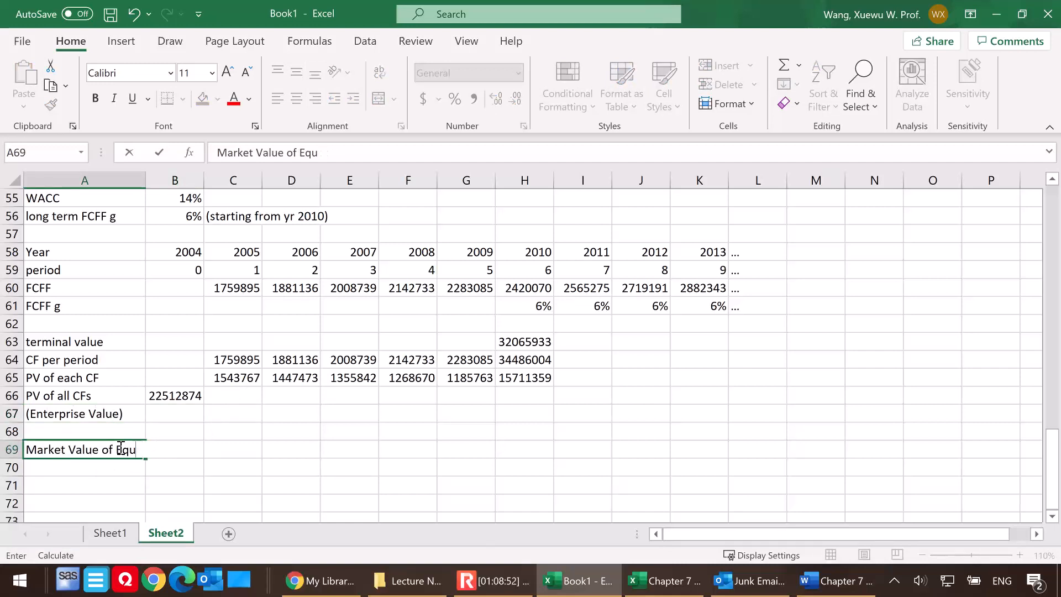
pyautogui.click(178, 463)
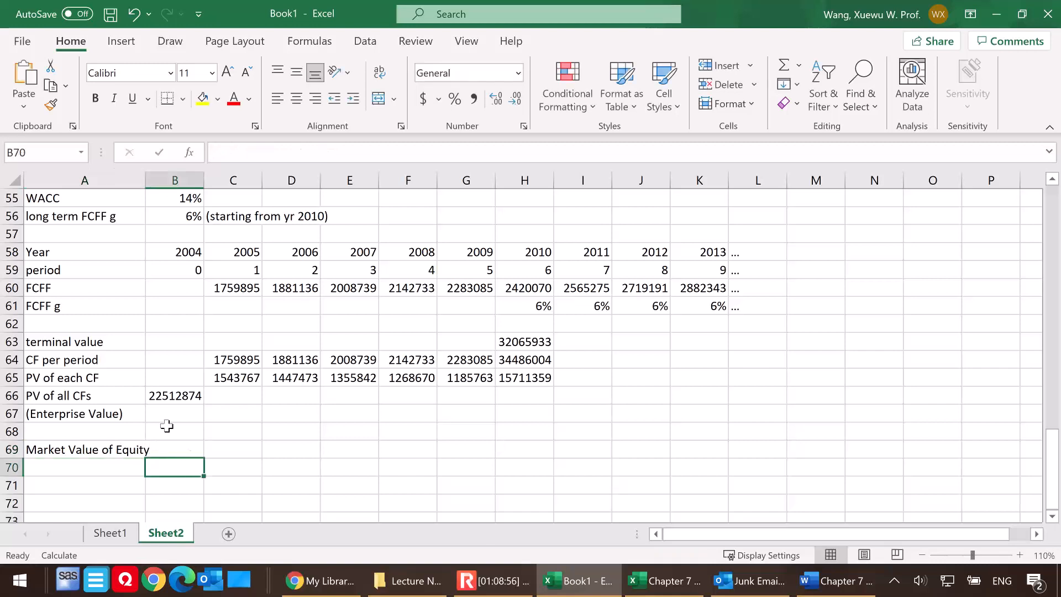
pyautogui.moveTo(147, 184); pyautogui.dragTo(160, 185)
# Calculate the equity value in B69 as enterprise value minus 2004 debt plus 2004 cash, with =B66-B38+B29
pyautogui.click(192, 447)
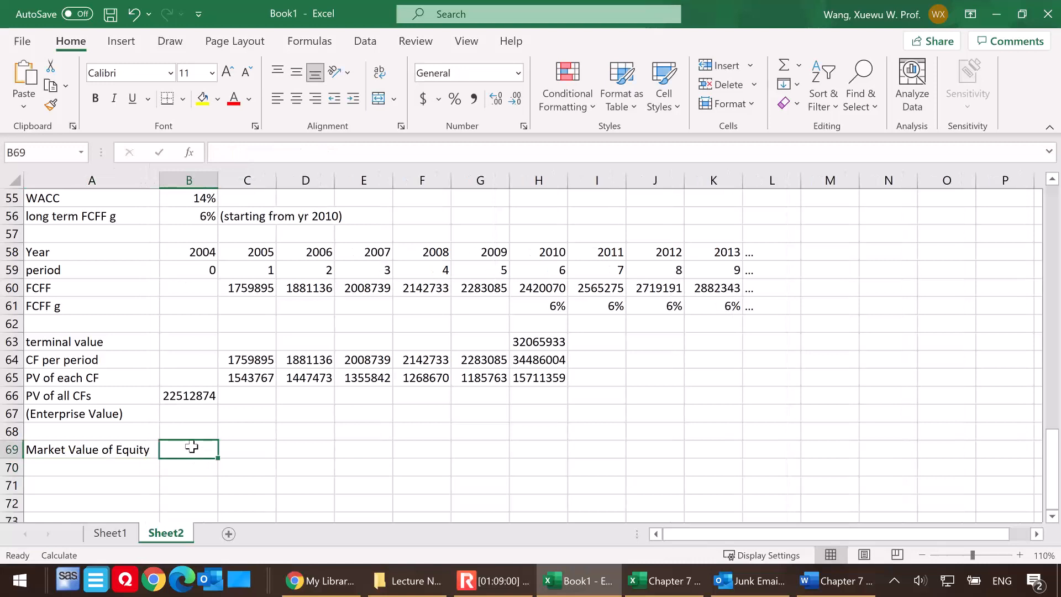
pyautogui.write('=')
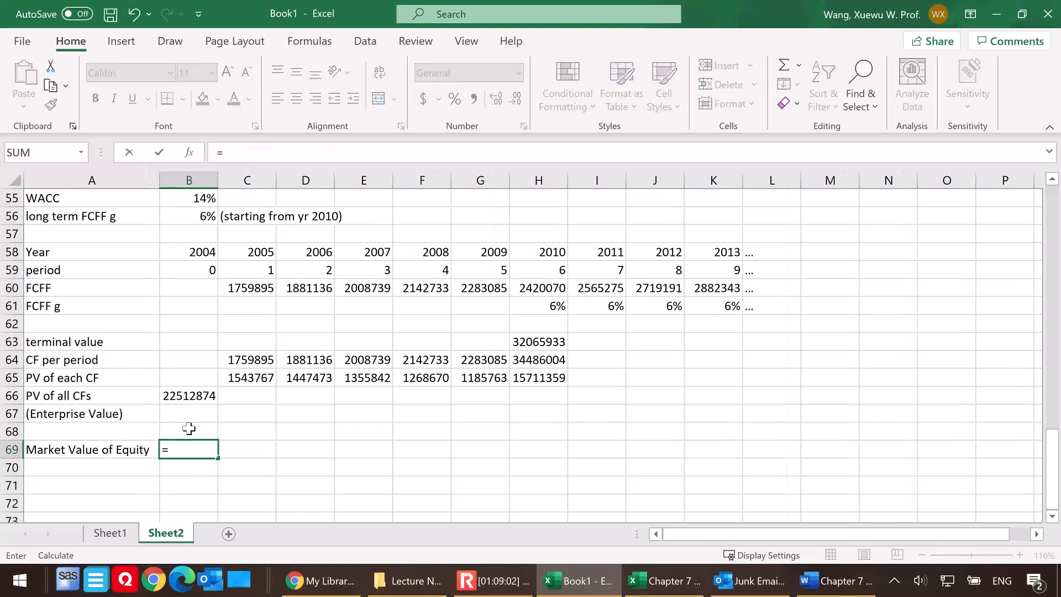
pyautogui.click(180, 397)
pyautogui.write('-')
pyautogui.scroll(5, 311, 440)
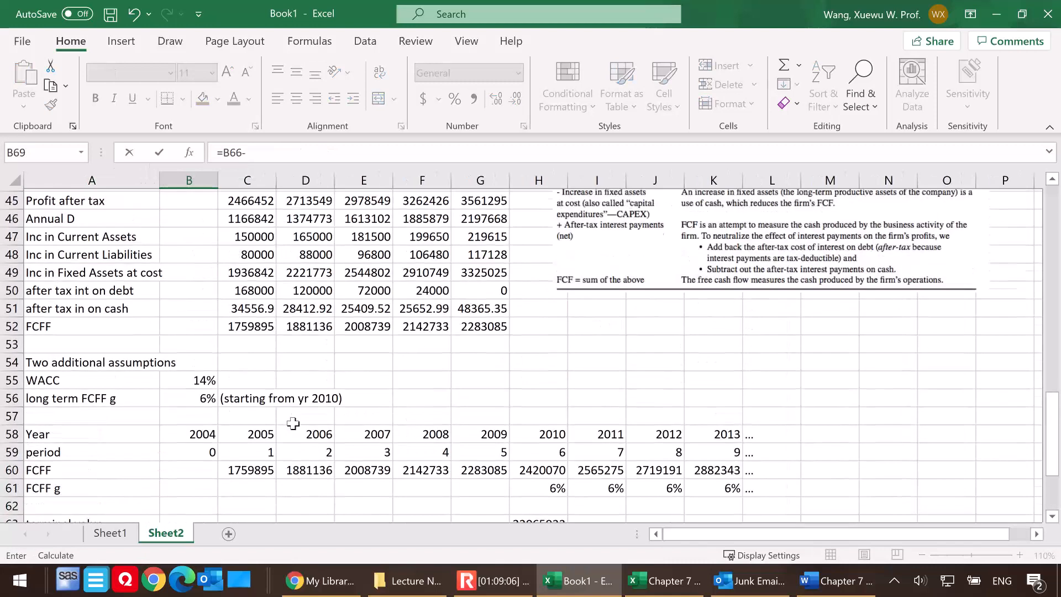
pyautogui.scroll(3, 294, 399)
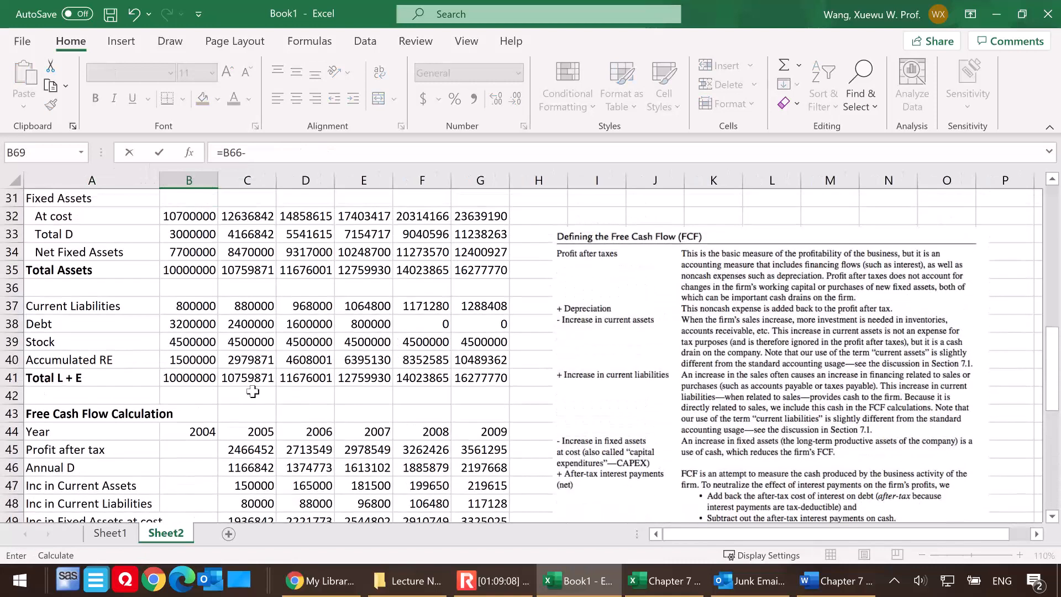
pyautogui.click(190, 326)
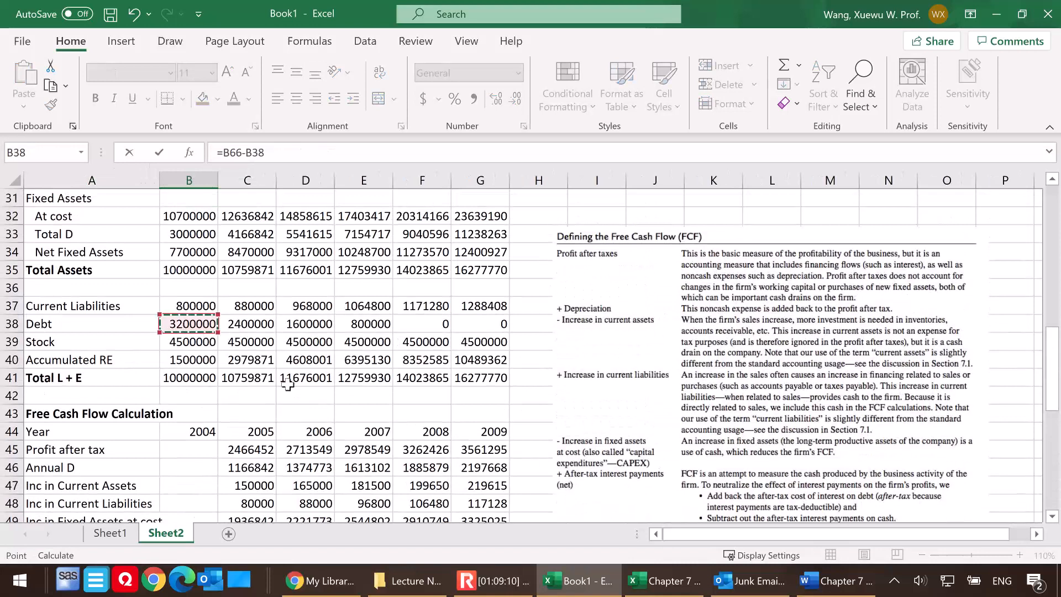
pyautogui.scroll(-3, 372, 430)
pyautogui.scroll(-5, 372, 429)
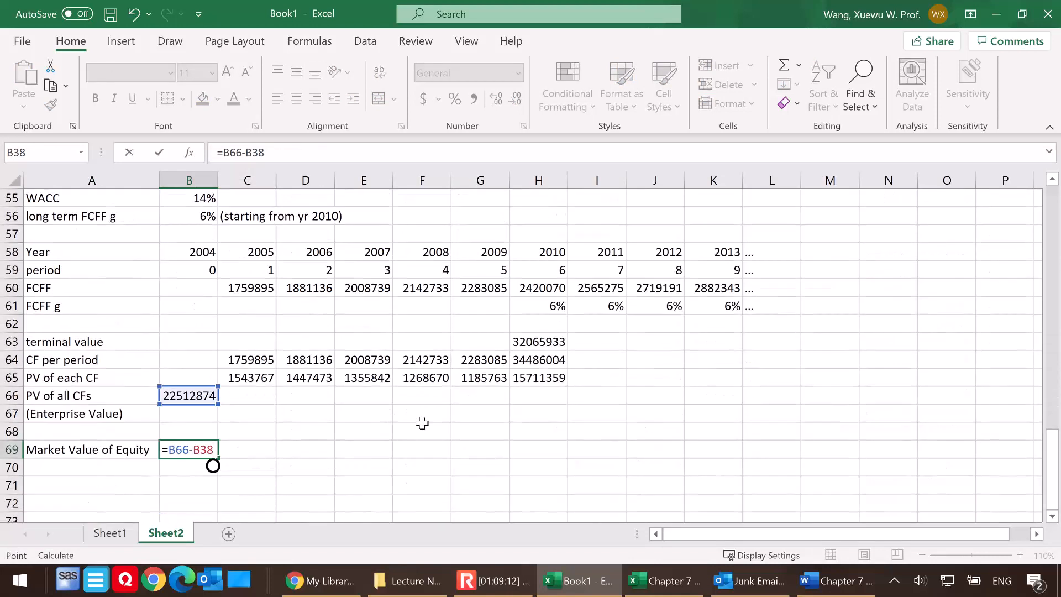
pyautogui.write('+')
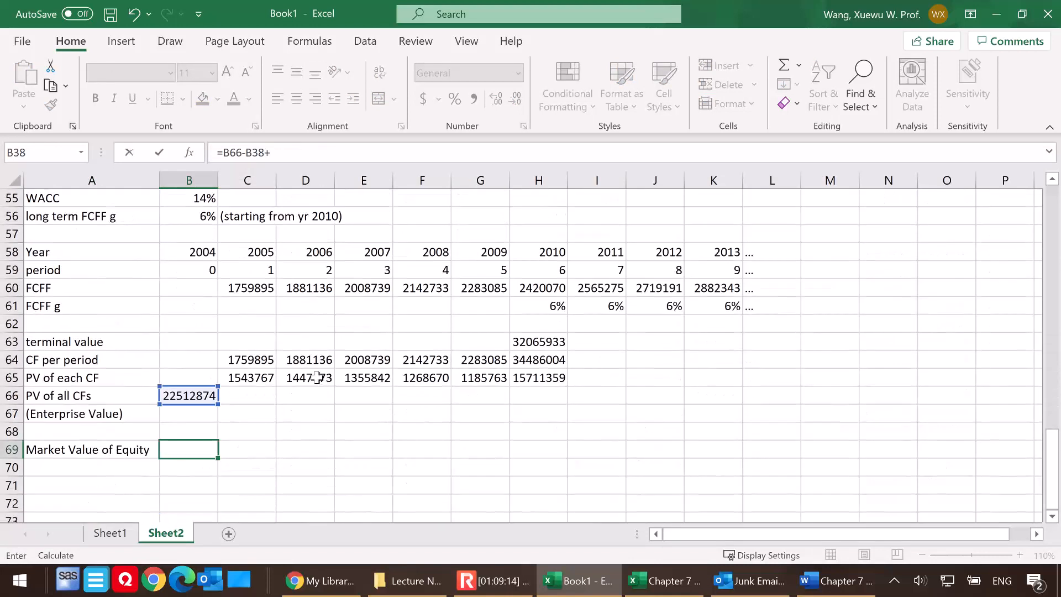
pyautogui.scroll(6, 318, 387)
pyautogui.scroll(4, 318, 387)
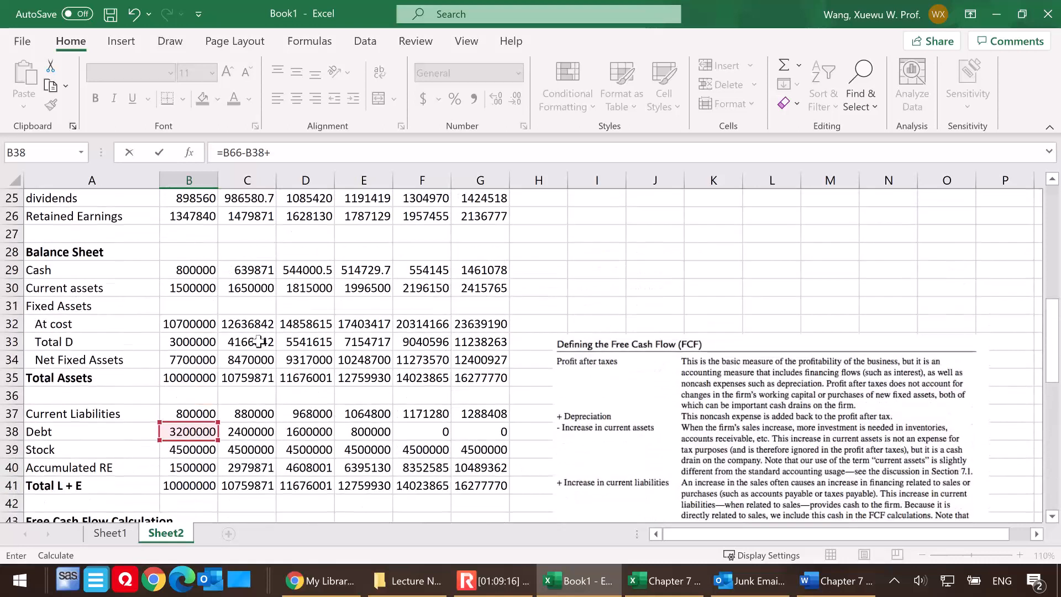
pyautogui.click(195, 270)
pyautogui.scroll(-8, 387, 425)
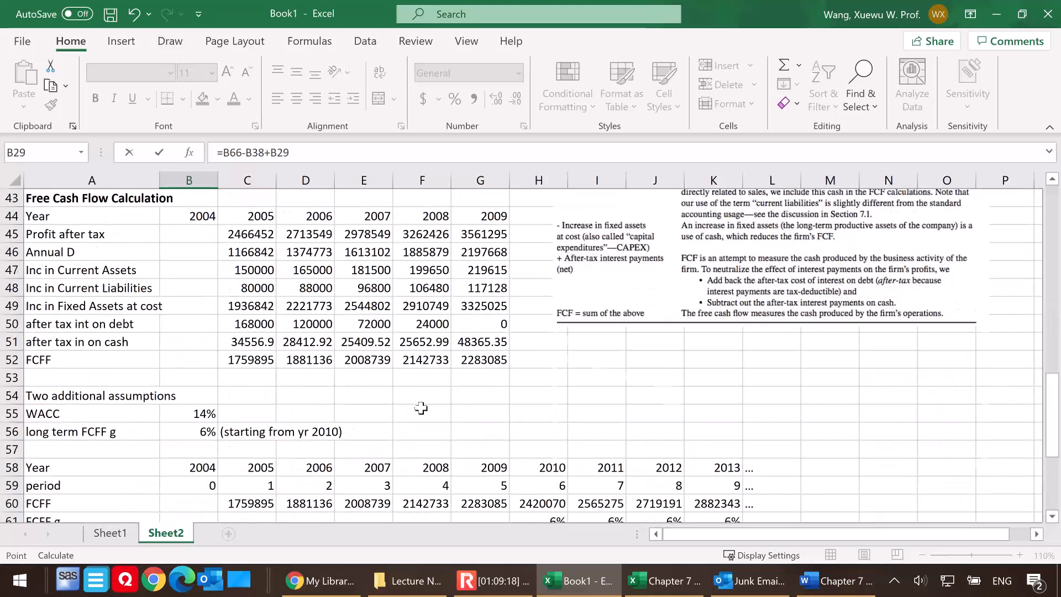
pyautogui.scroll(-1, 449, 390)
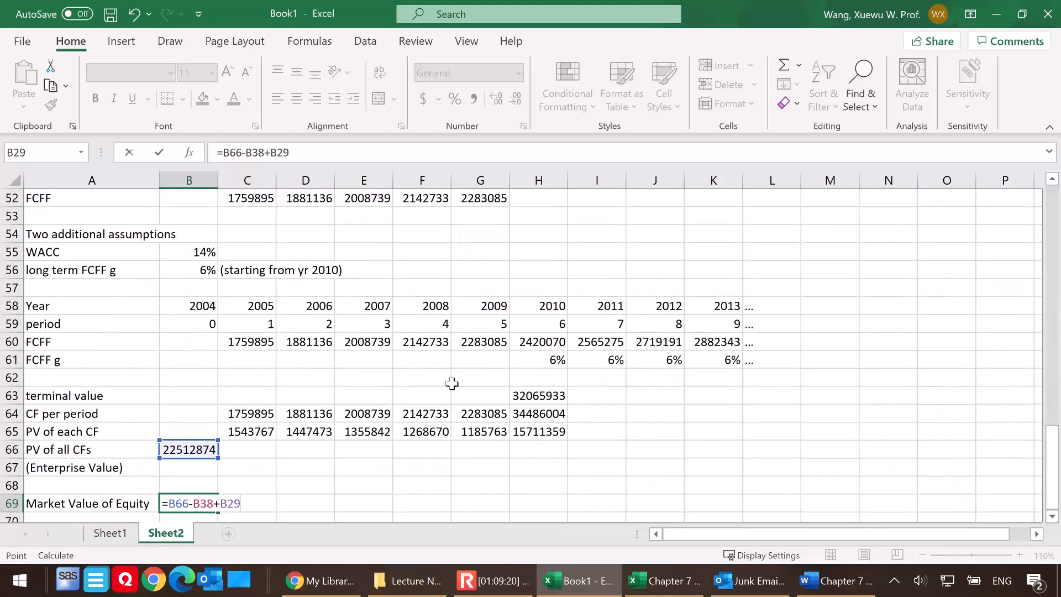
pyautogui.press('Return')
# Label A70 "No. of shares outstanding" and enter 1000000 in B70
pyautogui.scroll(-1, 393, 381)
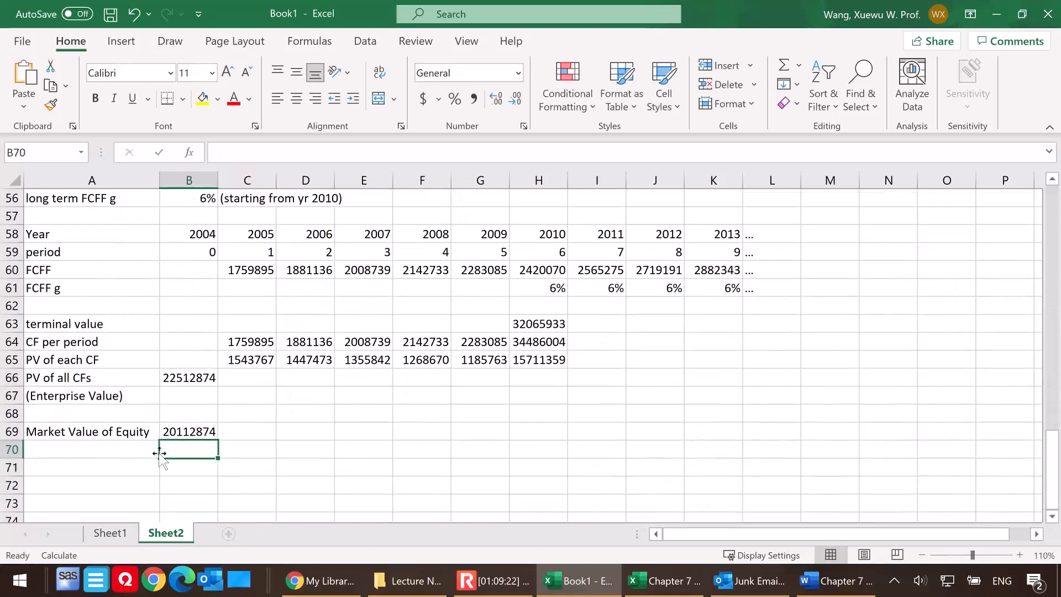
pyautogui.click(81, 449)
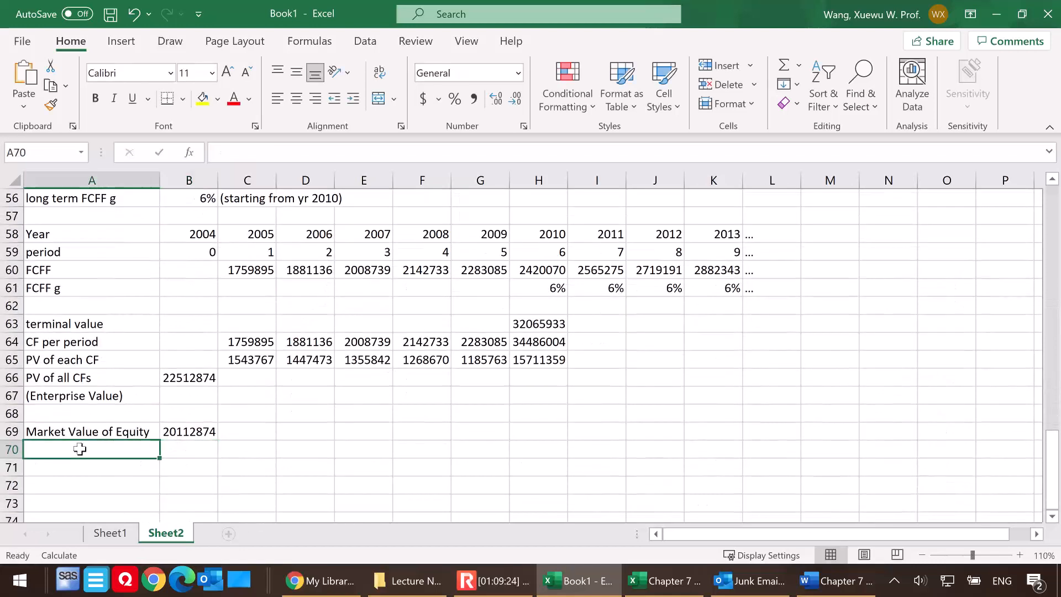
pyautogui.write('No. of shares outstanding')
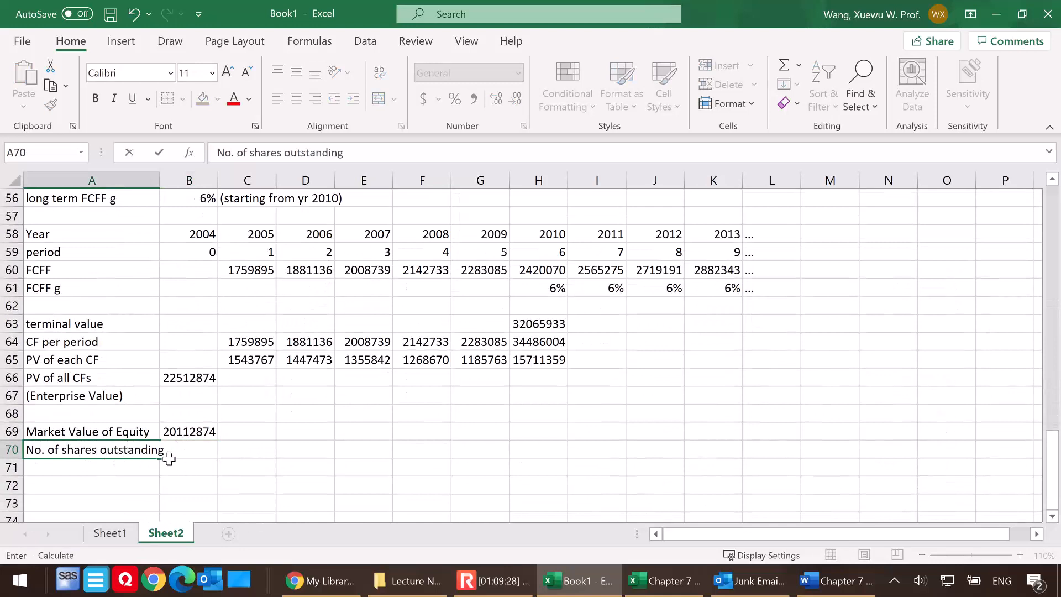
pyautogui.click(198, 464)
pyautogui.click(200, 448)
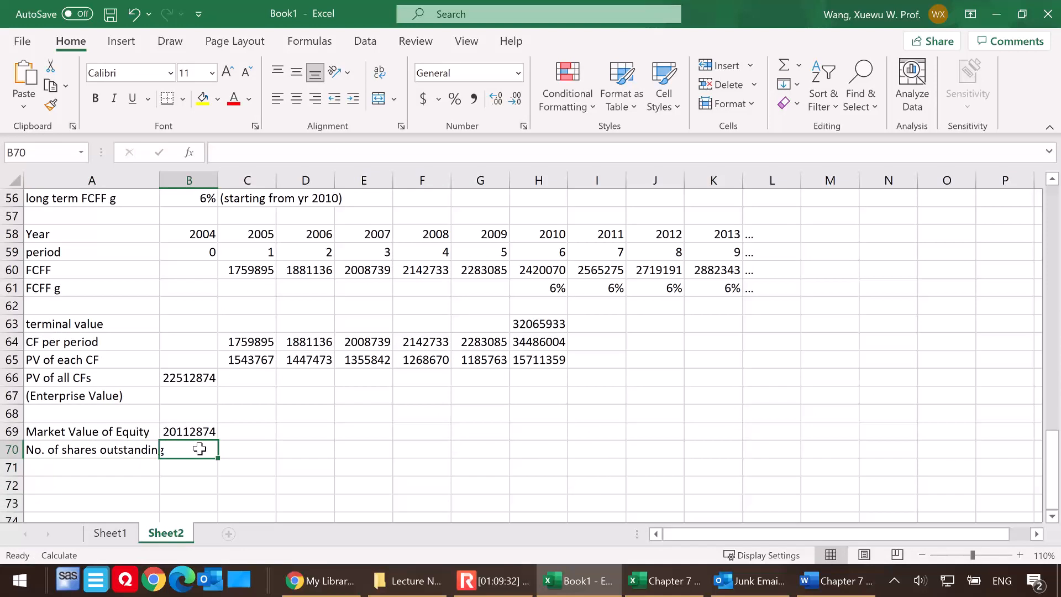
pyautogui.write('1000000')
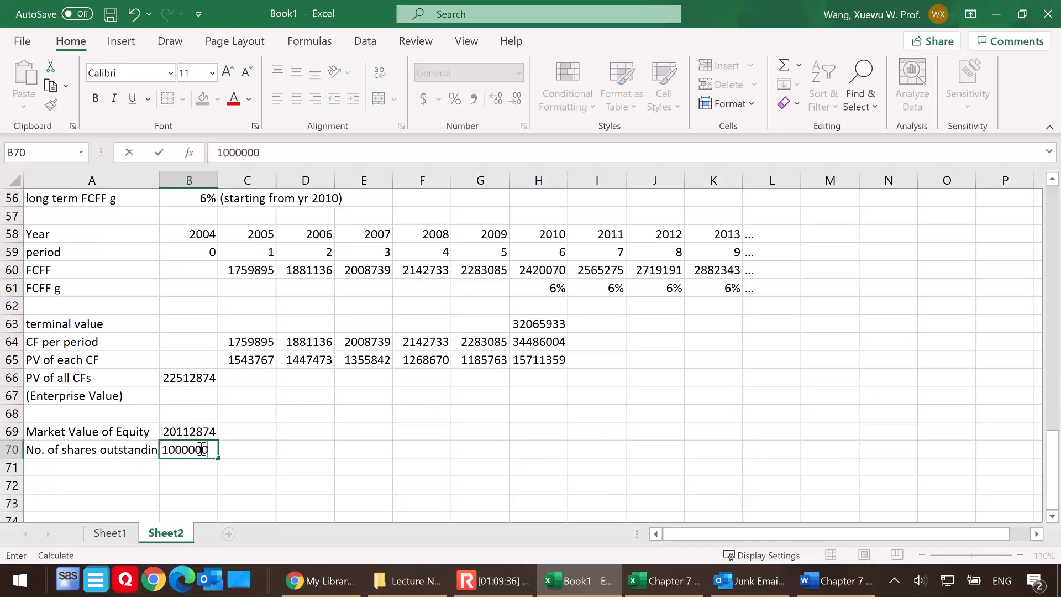
# Label A71 "share price" and divide the equity value by the share count in B71 with =B69/B70
pyautogui.click(96, 467)
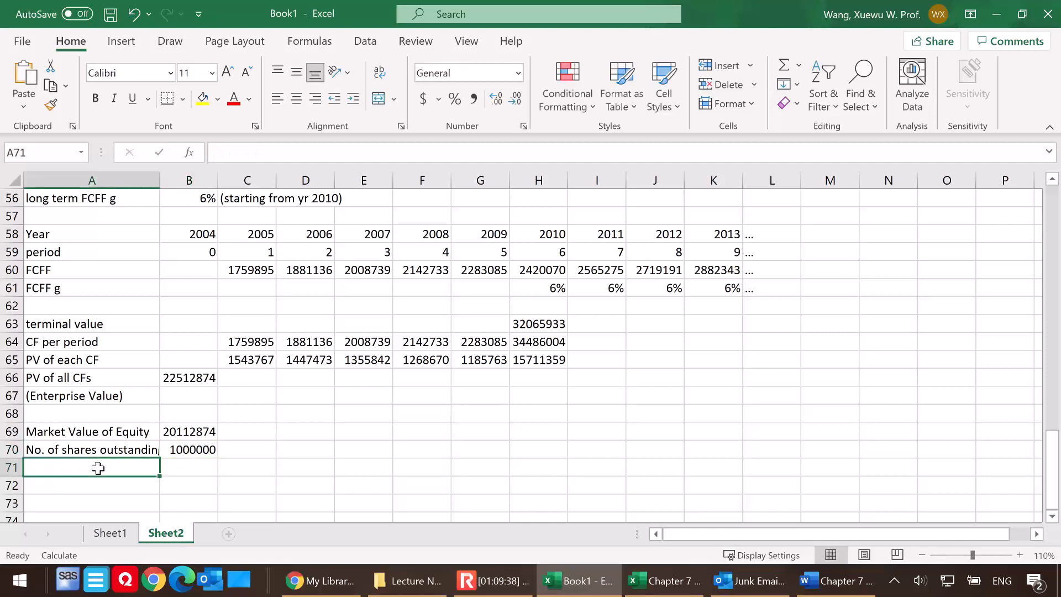
pyautogui.write('share price')
pyautogui.click(187, 465)
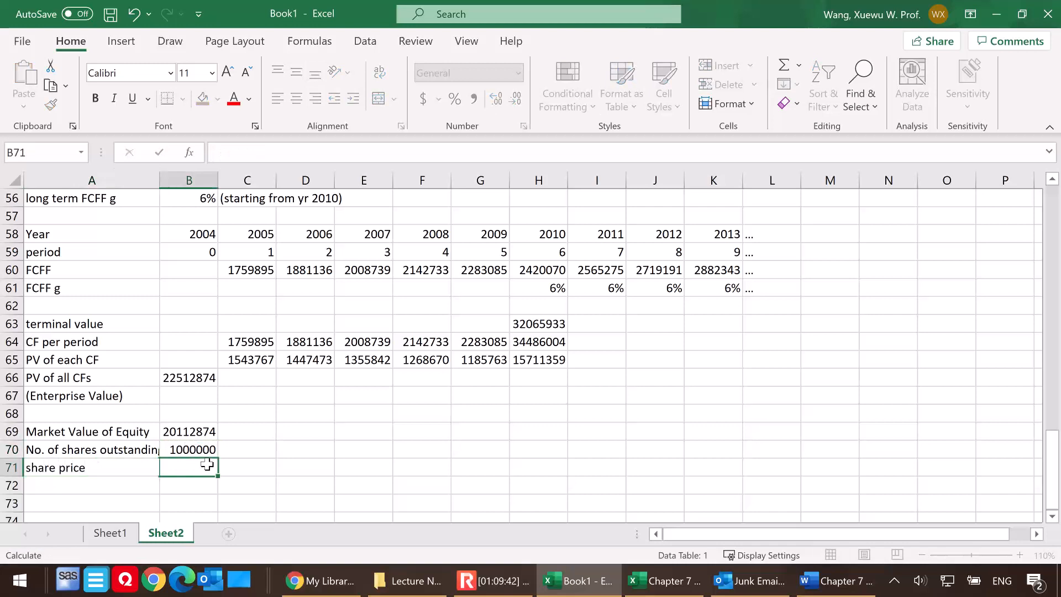
pyautogui.write('=')
pyautogui.click(206, 432)
pyautogui.write('/')
pyautogui.press('Up')
pyautogui.press('Return')
pyautogui.press('Up')
# Check the overview list on Sheet1 for the modelling stage that follows the FCFF valuation
pyautogui.scroll(-2, 332, 455)
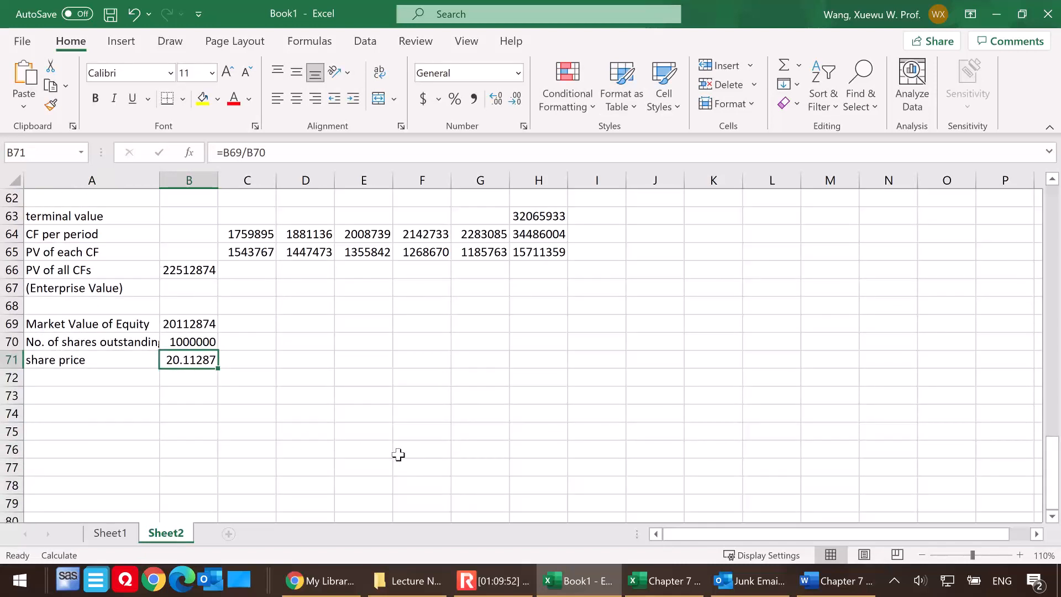
pyautogui.click(110, 402)
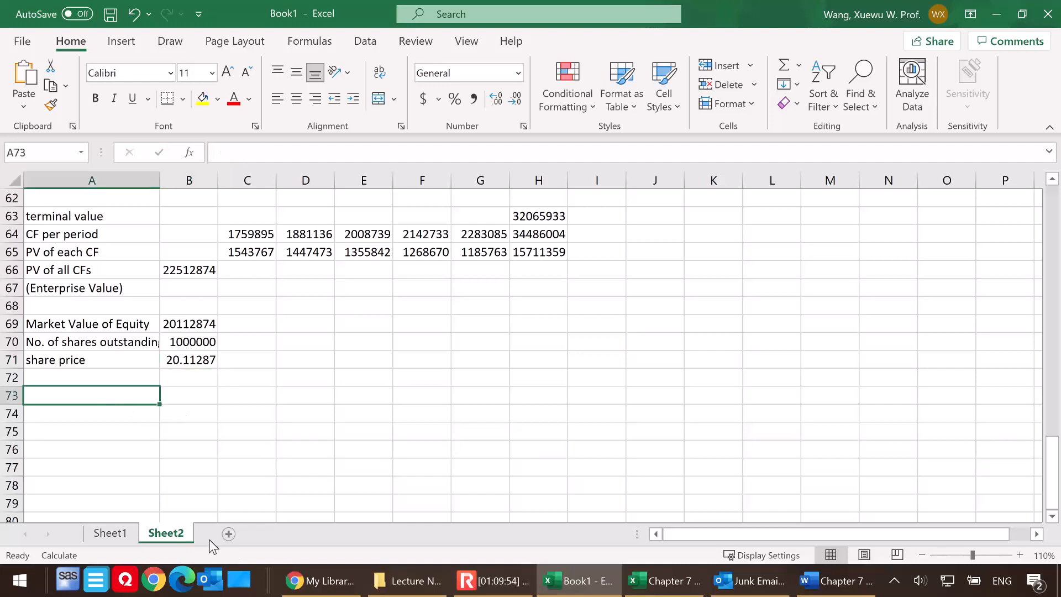
pyautogui.click(109, 533)
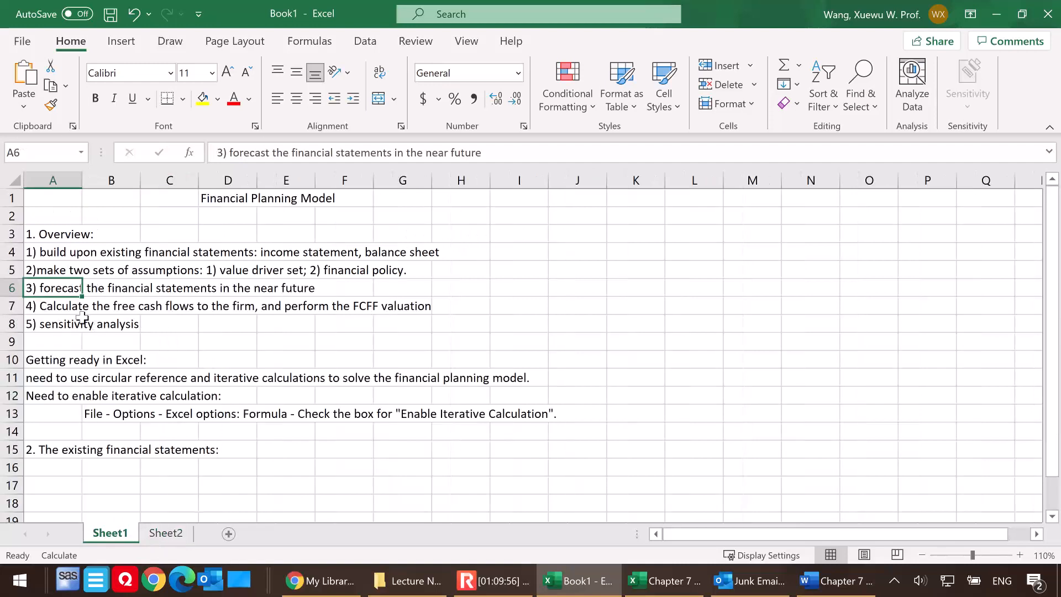
pyautogui.click(166, 533)
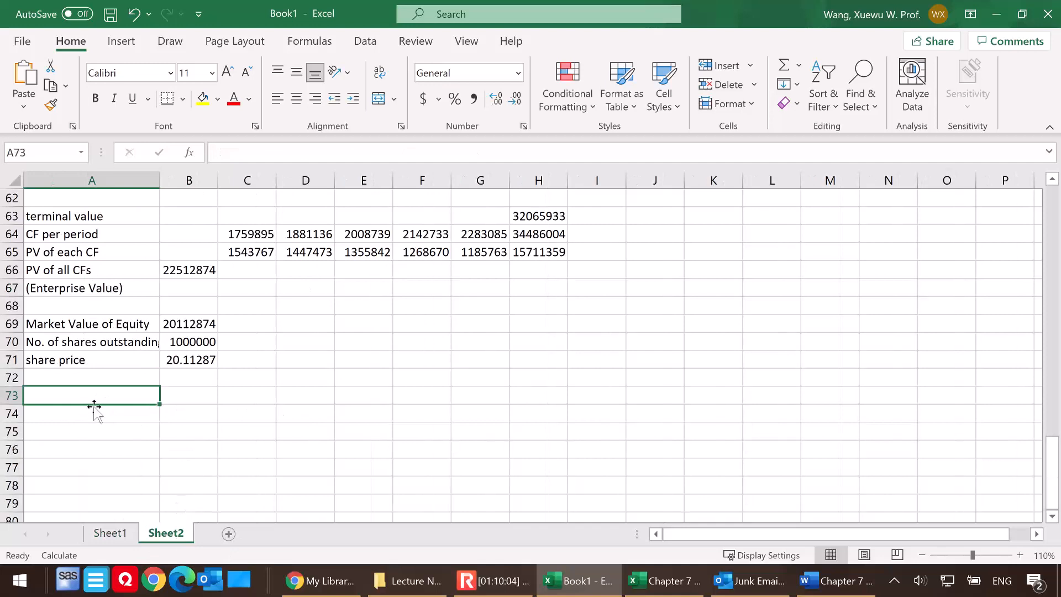
pyautogui.click(110, 533)
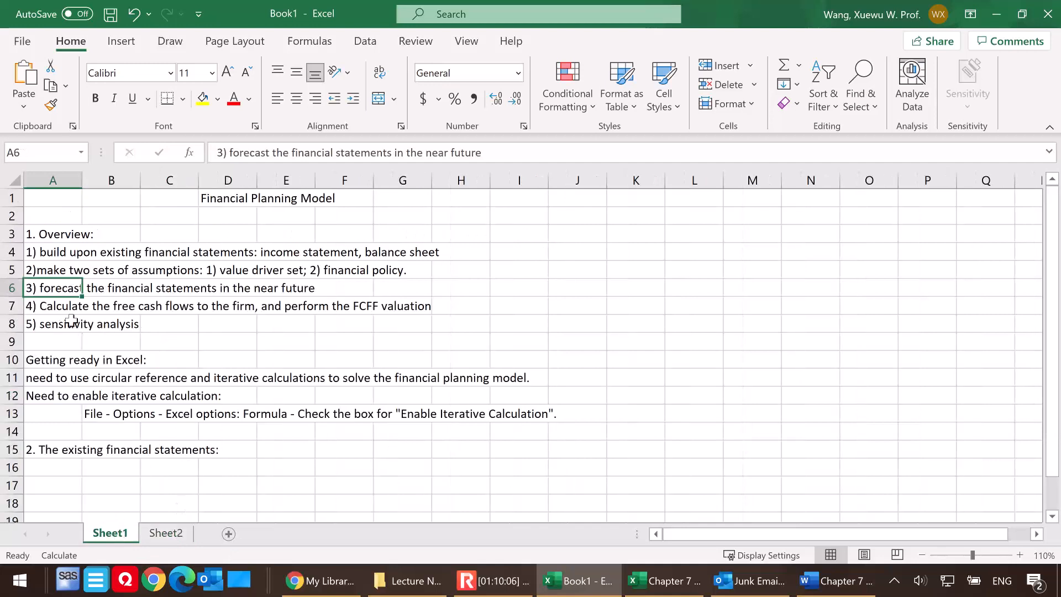
# Enter in A73 of Sheet2 "Using the data table to examine the sensitivity of the share price to the two key inputs: WACC and long-run FCFF g."
pyautogui.click(166, 534)
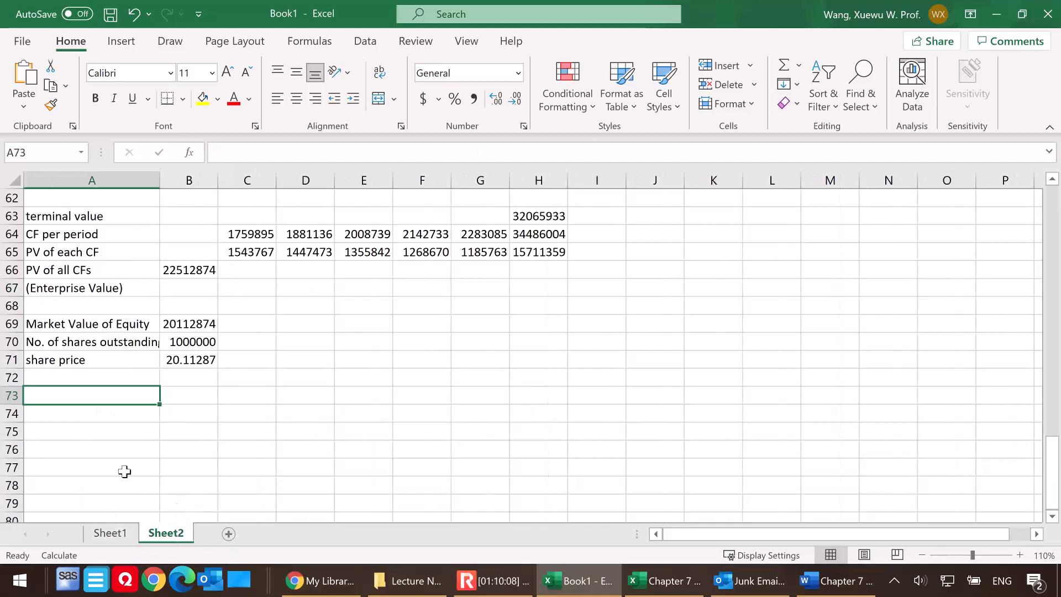
pyautogui.write('Using')
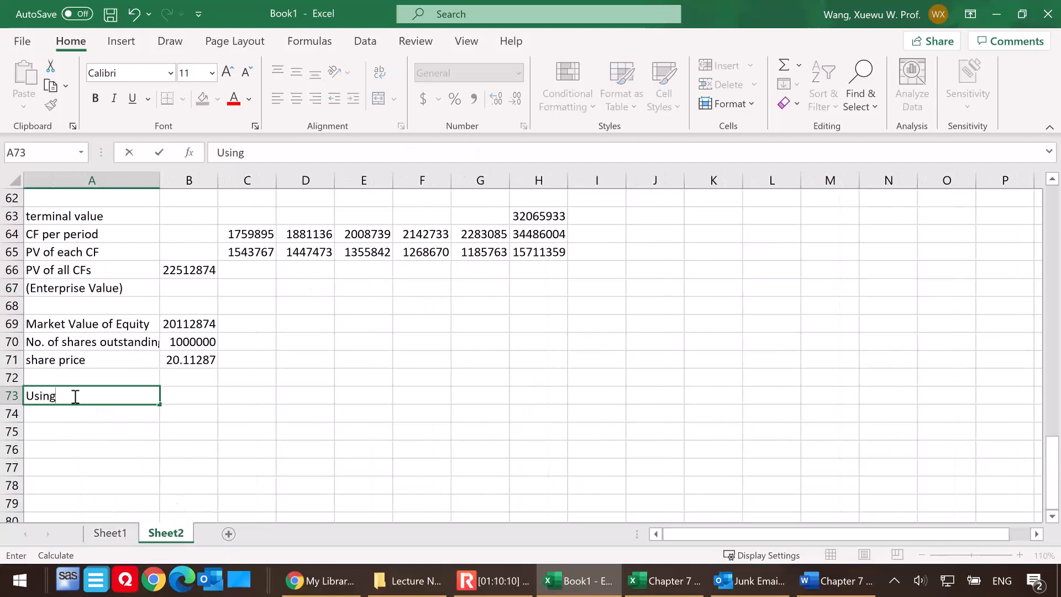
pyautogui.write(' the data table to examine the sensitivity of the sah')
pyautogui.press('BackSpace')
pyautogui.press('BackSpace')
pyautogui.write('hare price')
pyautogui.write('to the two key inputs: WACC and ')
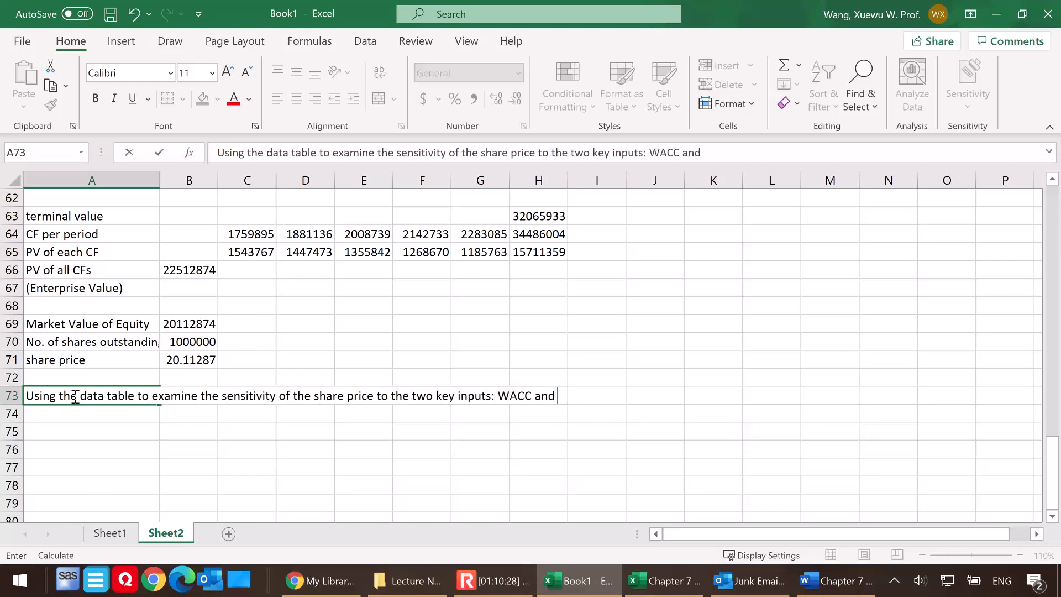
pyautogui.write('long-run FCFF g.')
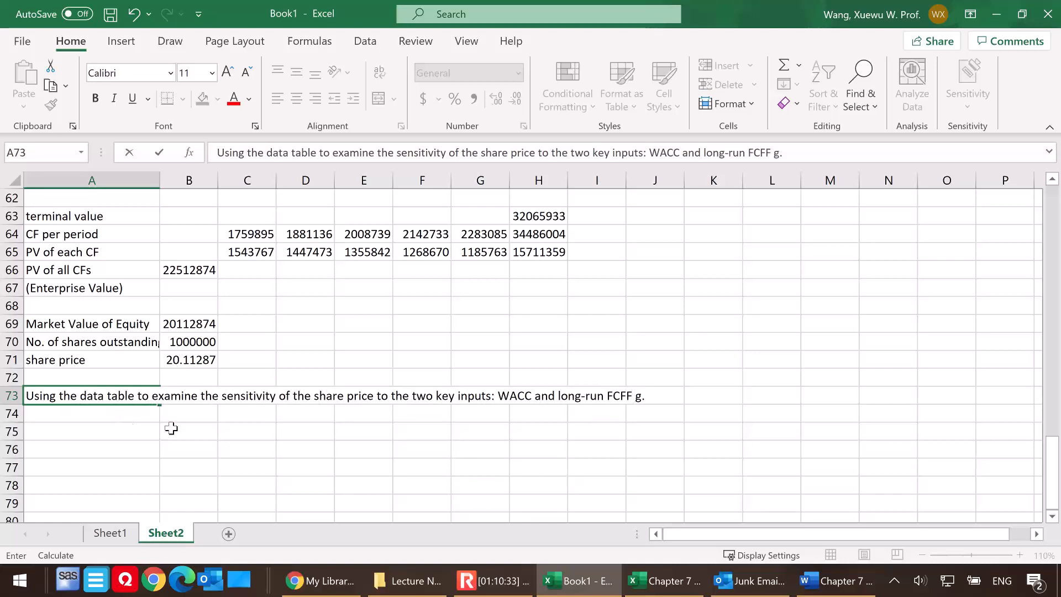
pyautogui.click(189, 415)
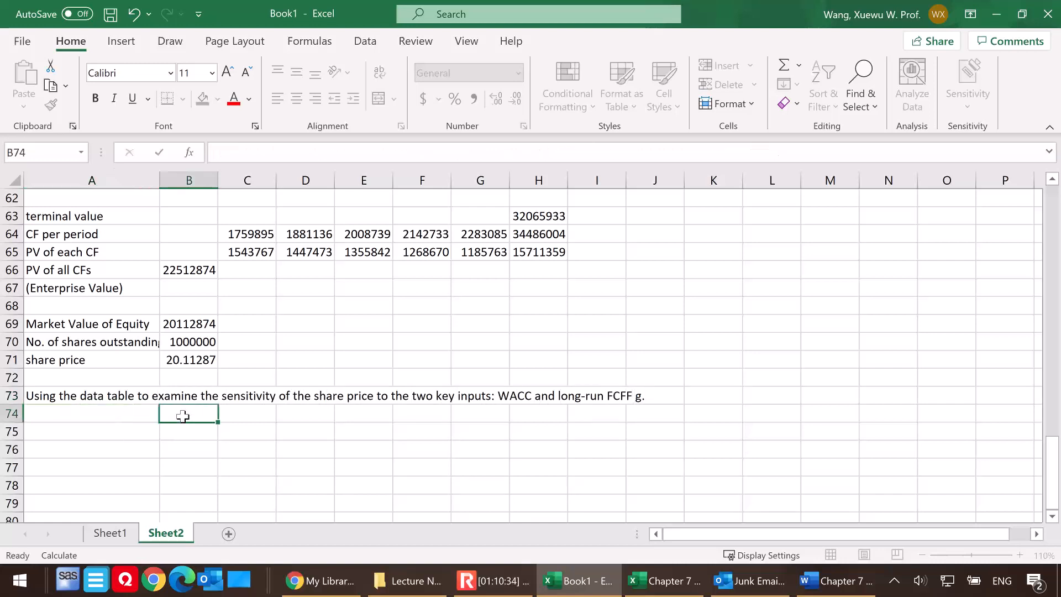
# Label C75 "WACC" and enter 10% in C76 as the first WACC value of the data table
pyautogui.scroll(-1, 310, 374)
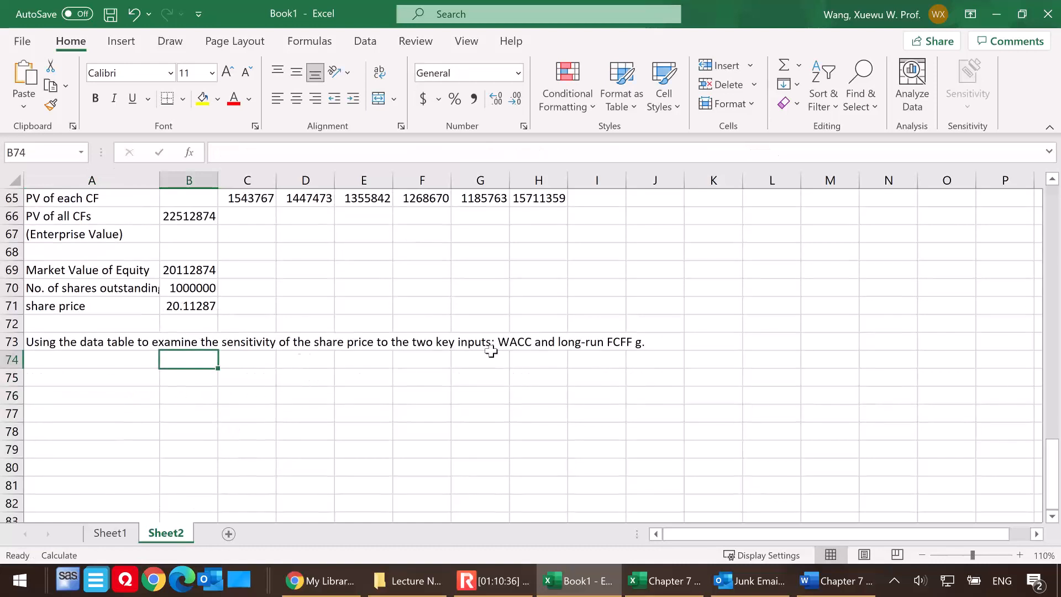
pyautogui.hotkey('alt', 'Tab')
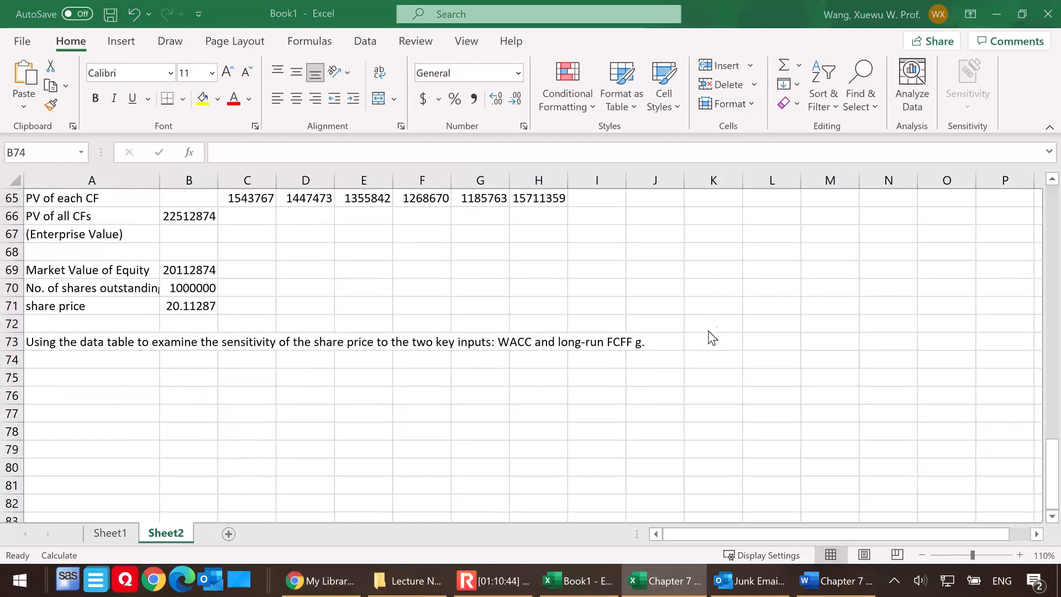
pyautogui.hotkey('alt', 'Tab')
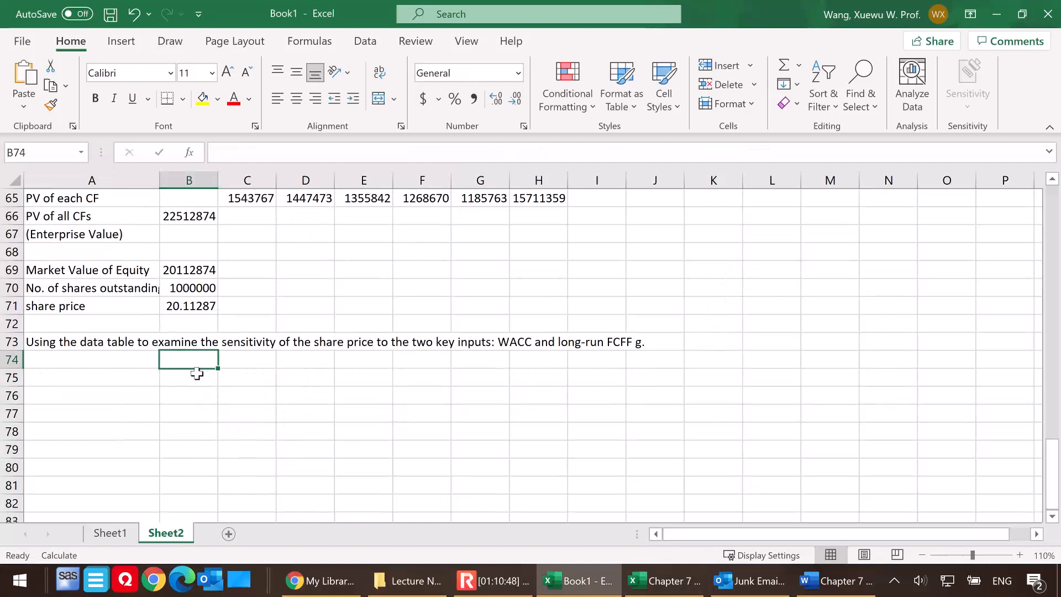
pyautogui.click(240, 376)
pyautogui.write('WACC')
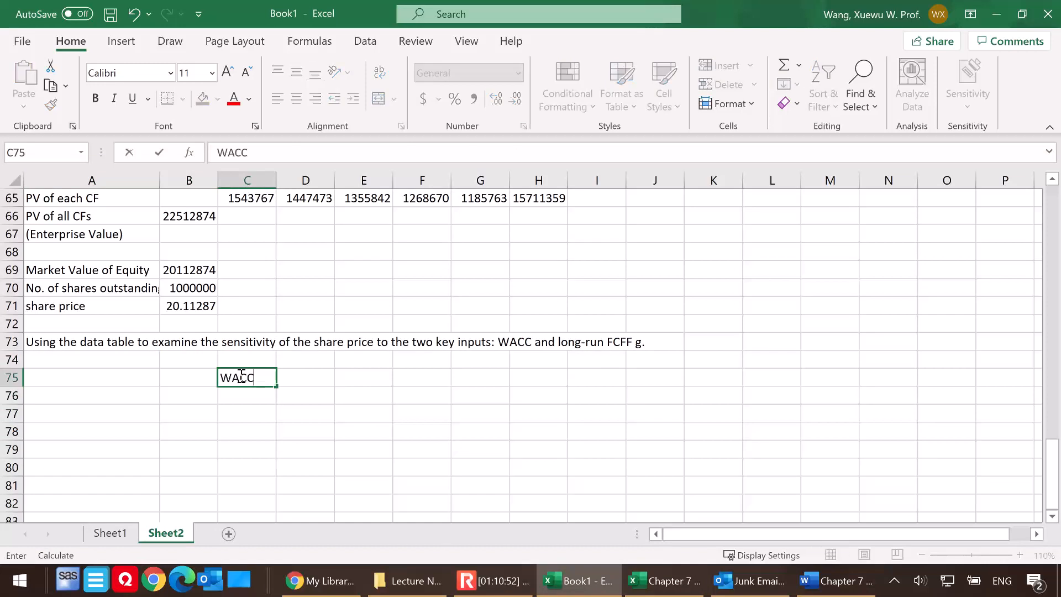
pyautogui.press('Return')
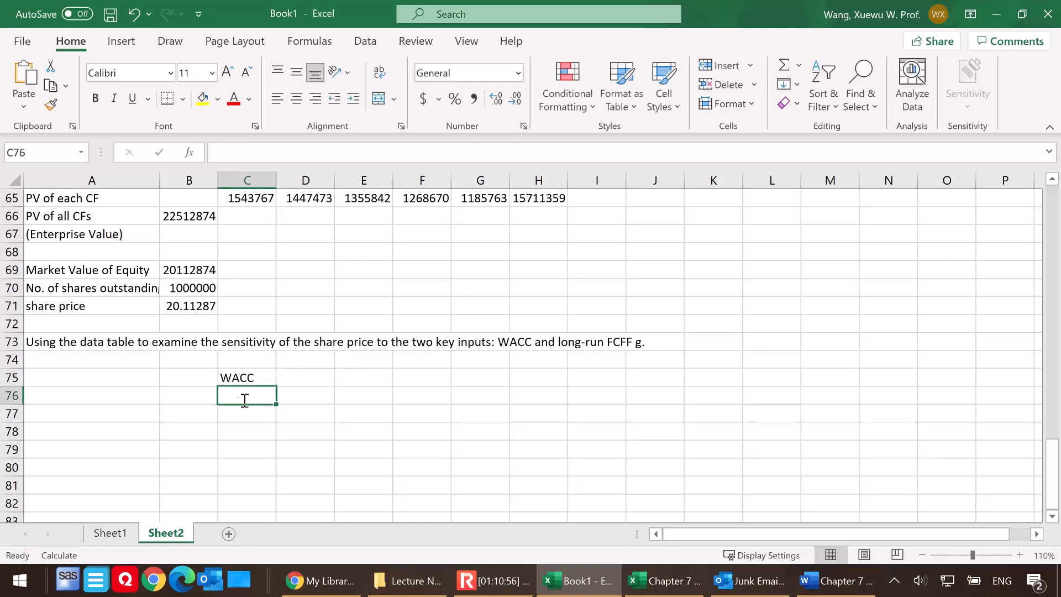
pyautogui.write('10%')
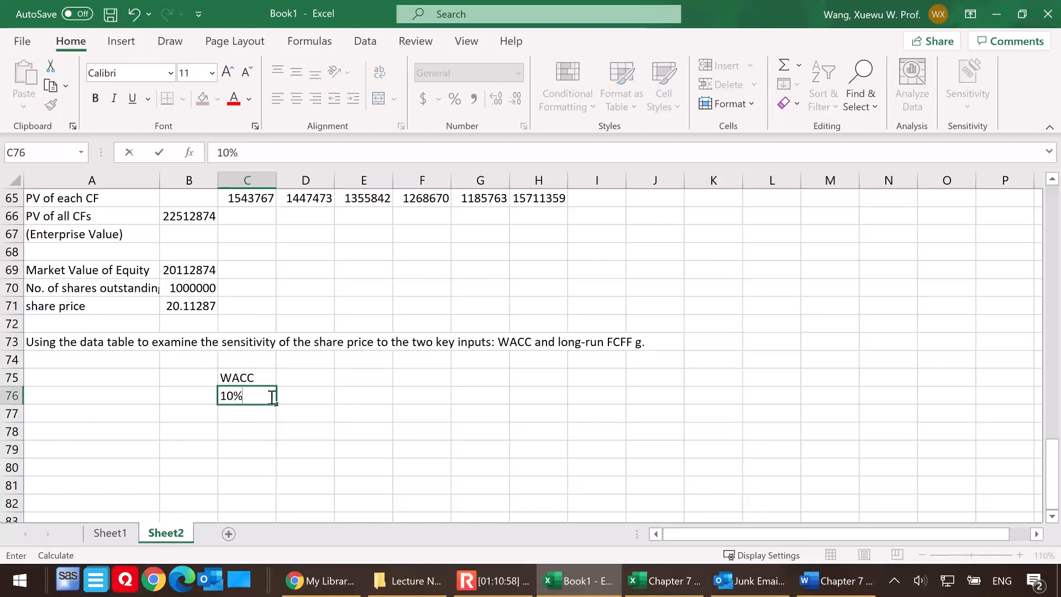
pyautogui.click(310, 398)
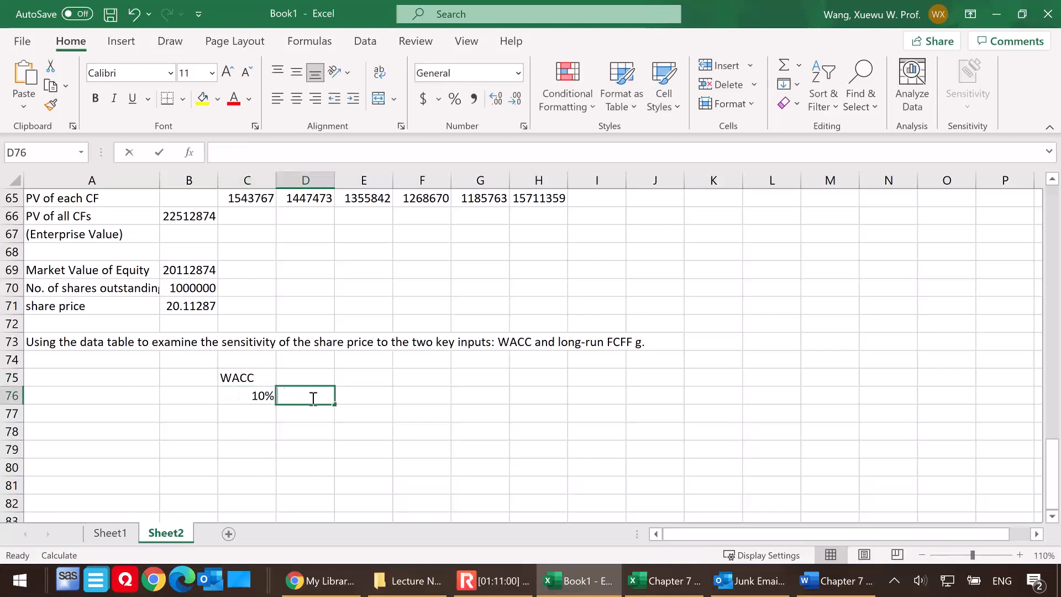
# Build the WACC series in 2% increments with =C76+2% in D76, filled across to K76
pyautogui.write('=')
pyautogui.click(241, 398)
pyautogui.write('+2%')
pyautogui.press('Return')
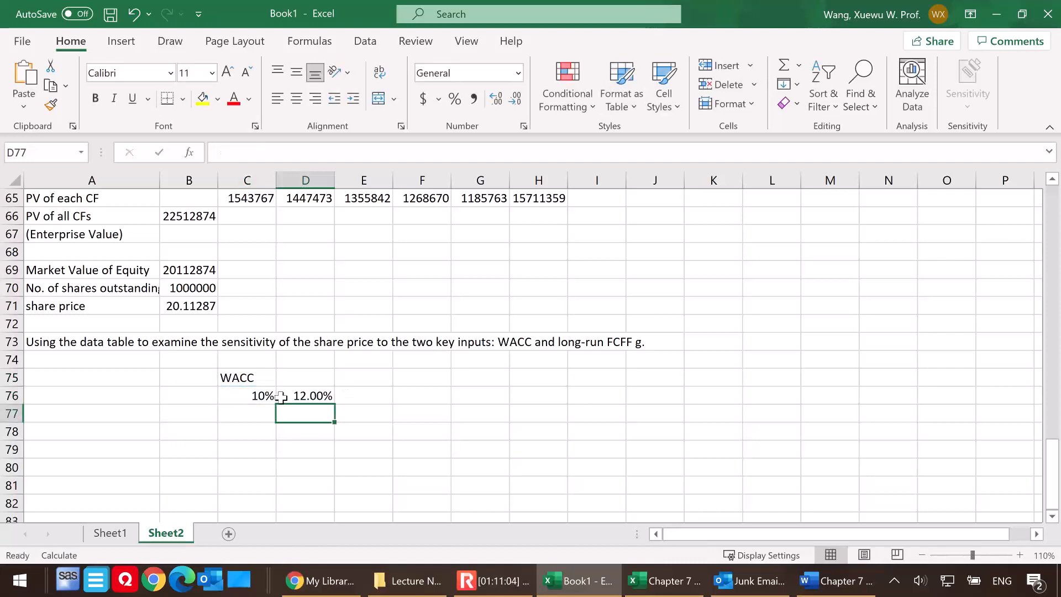
pyautogui.click(299, 393)
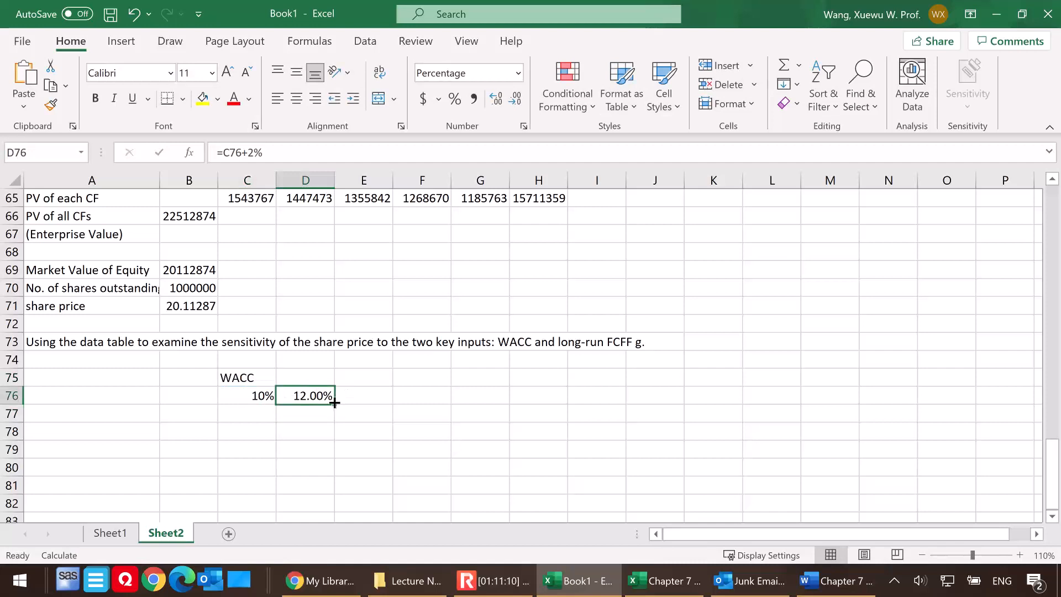
pyautogui.moveTo(335, 403); pyautogui.dragTo(747, 412)
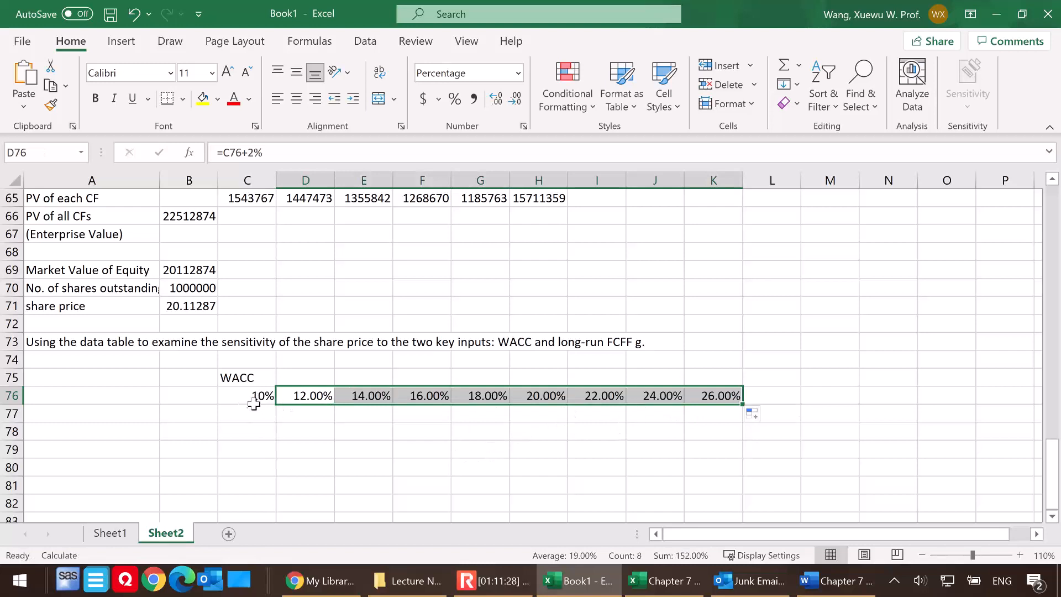
# Build the growth rate column with 0 in B77 and =B77+1% in B78, filled down to B83
pyautogui.click(189, 413)
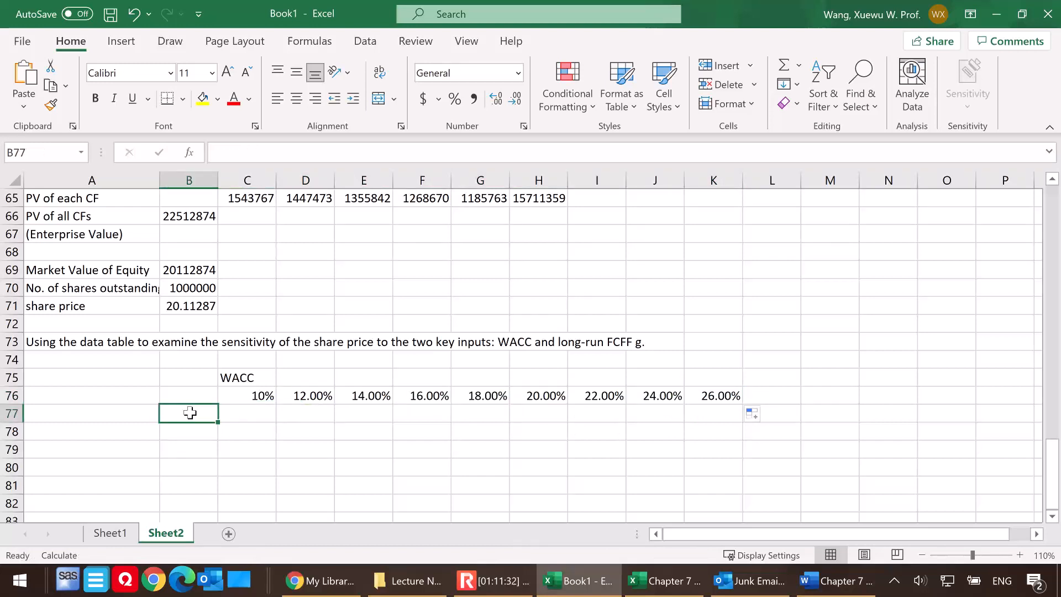
pyautogui.click(104, 415)
pyautogui.click(191, 414)
pyautogui.write('0')
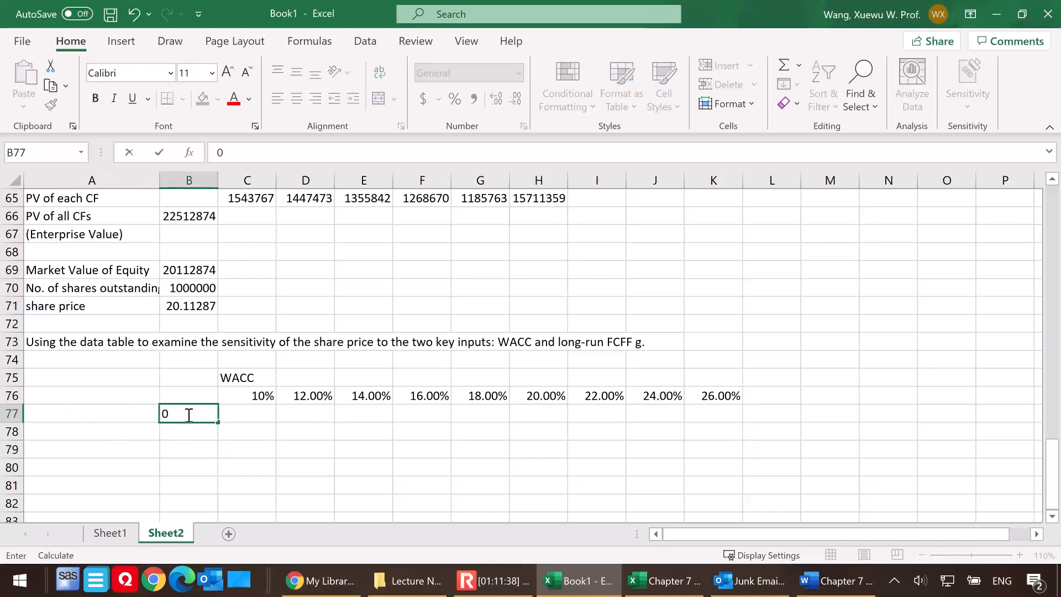
pyautogui.press('Return')
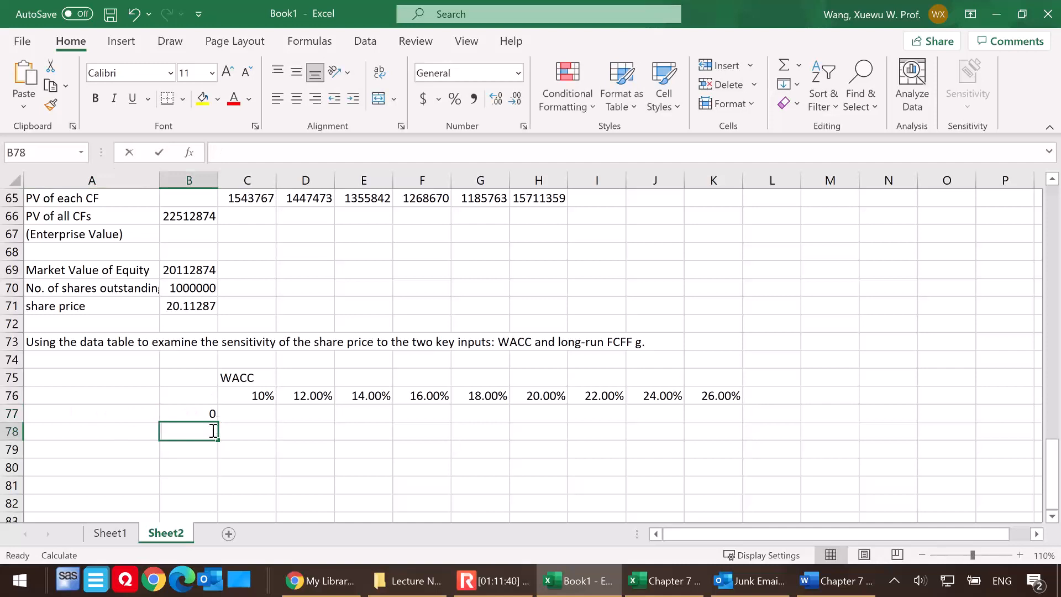
pyautogui.write('=')
pyautogui.click(187, 414)
pyautogui.write('+1%')
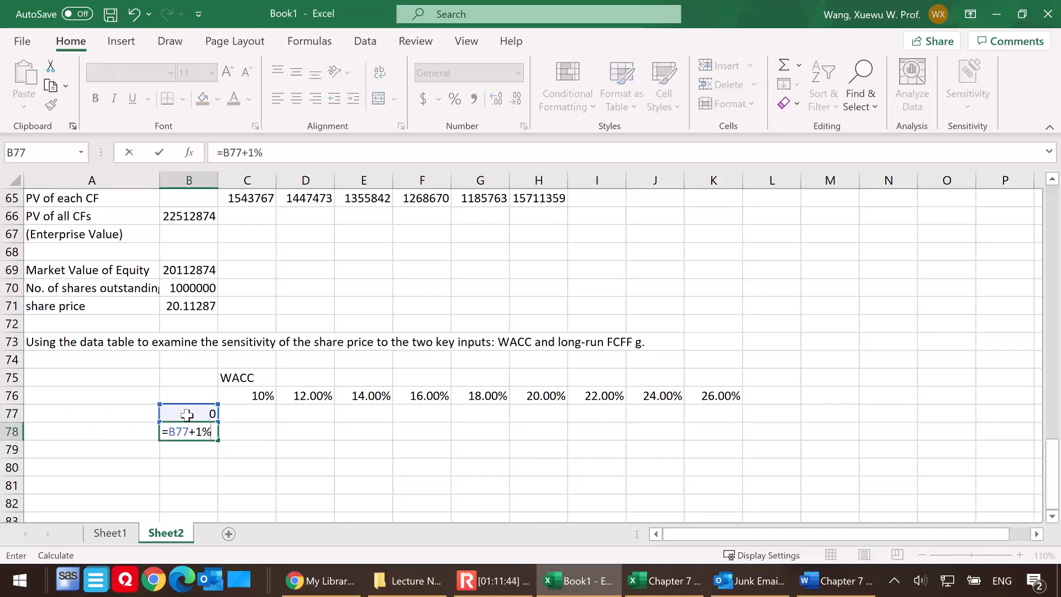
pyautogui.press('Return')
pyautogui.click(190, 432)
pyautogui.scroll(-1, 233, 420)
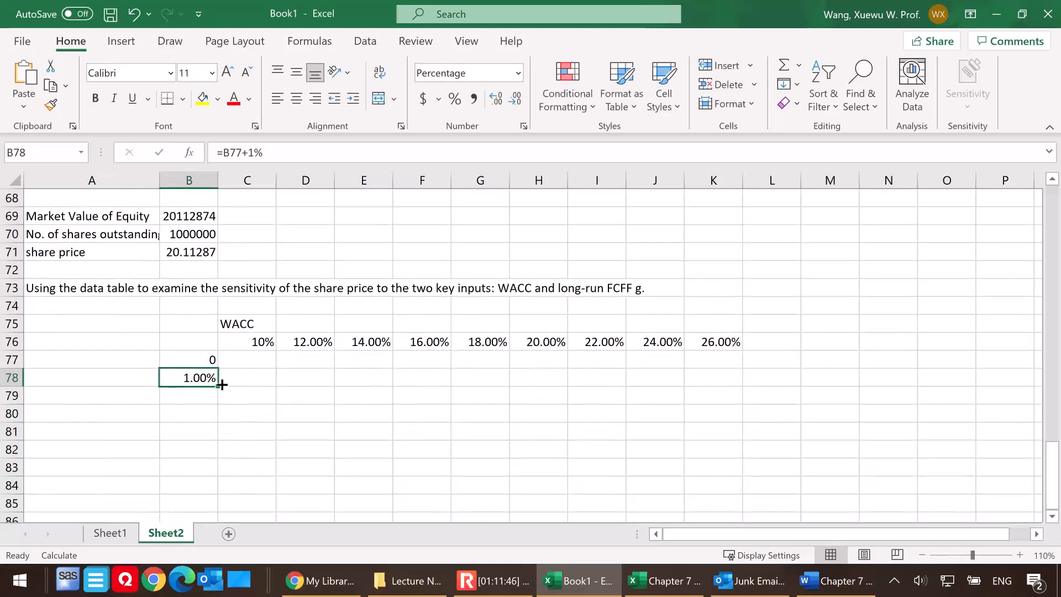
pyautogui.moveTo(220, 386); pyautogui.dragTo(220, 481)
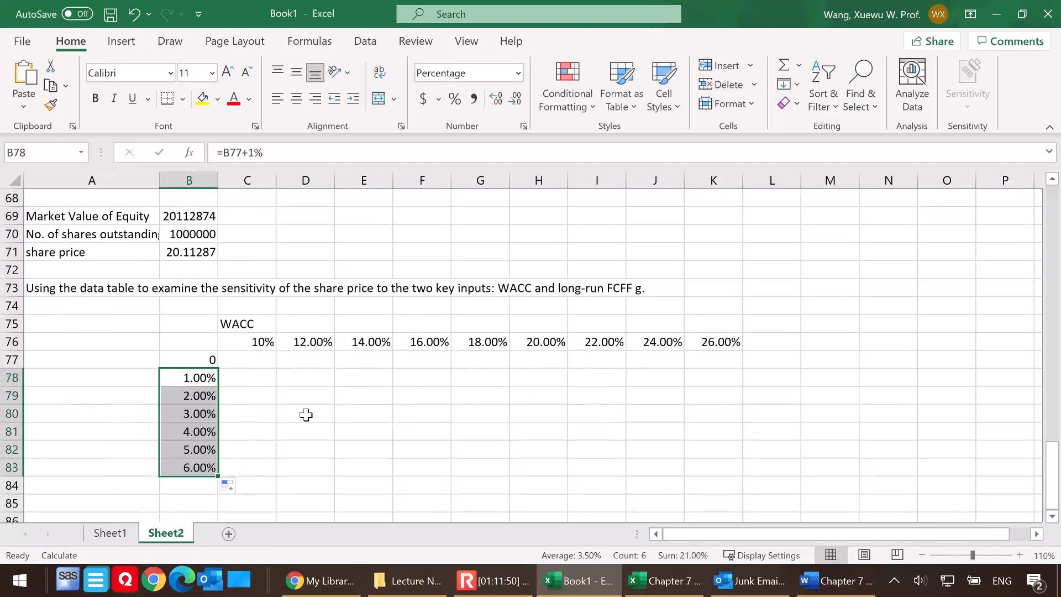
# Examine the table area C77:K83, the WACC and long-term growth inputs in B55:B56, and the share price formula in B71
pyautogui.moveTo(253, 360); pyautogui.dragTo(707, 468)
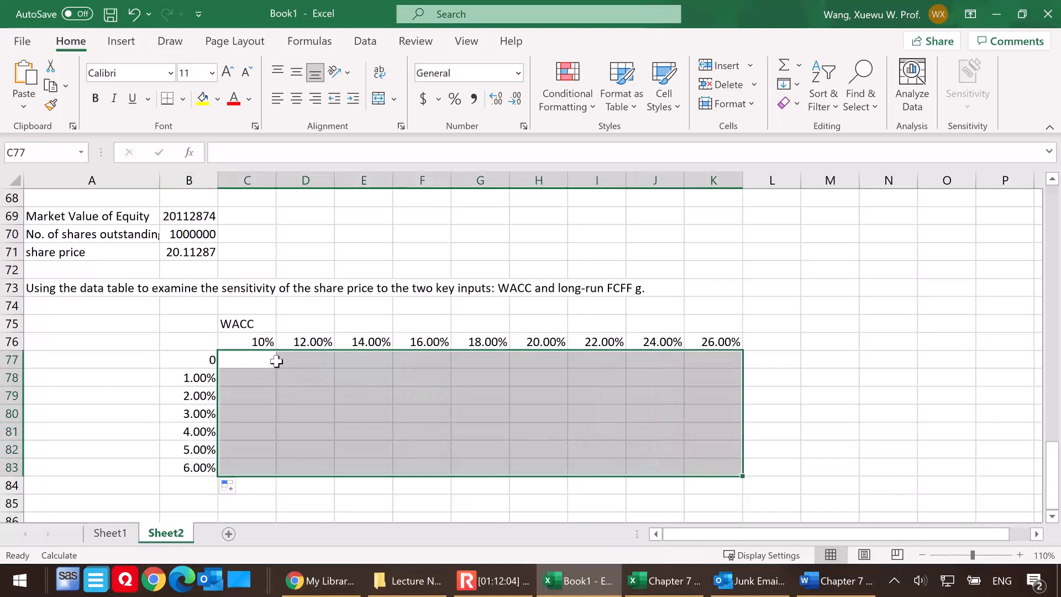
pyautogui.click(201, 341)
pyautogui.scroll(1, 472, 426)
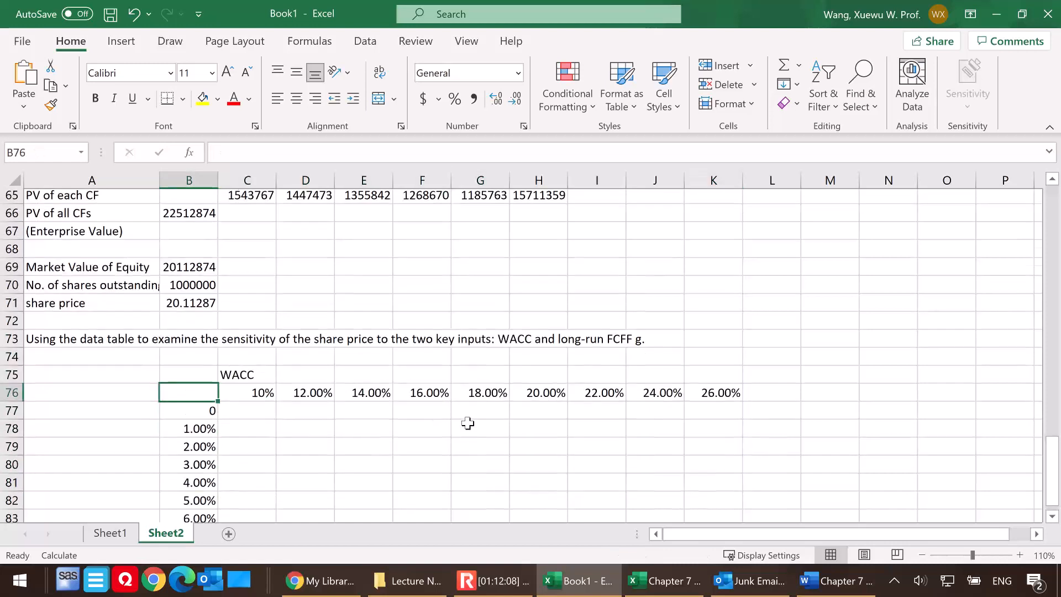
pyautogui.scroll(2, 471, 426)
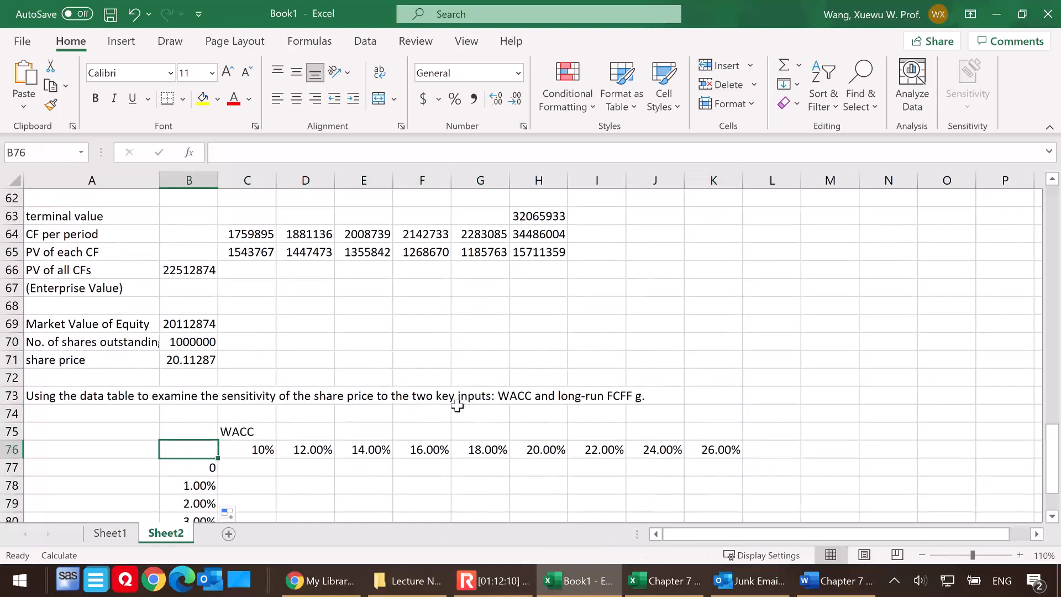
pyautogui.scroll(3, 454, 400)
pyautogui.moveTo(199, 288); pyautogui.dragTo(198, 303)
pyautogui.scroll(-1, 256, 357)
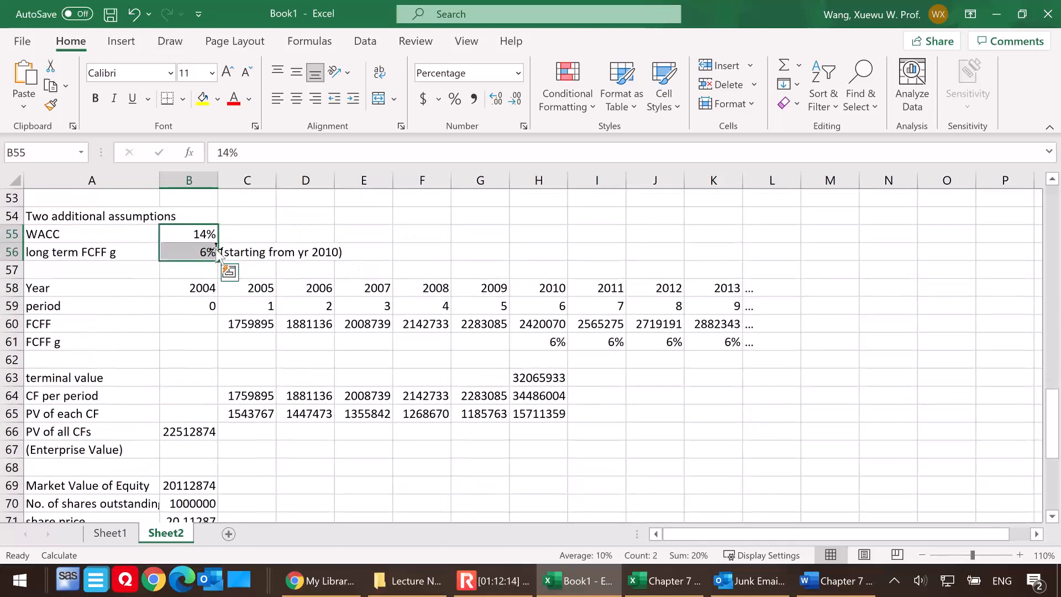
pyautogui.scroll(-1, 200, 276)
pyautogui.click(200, 469)
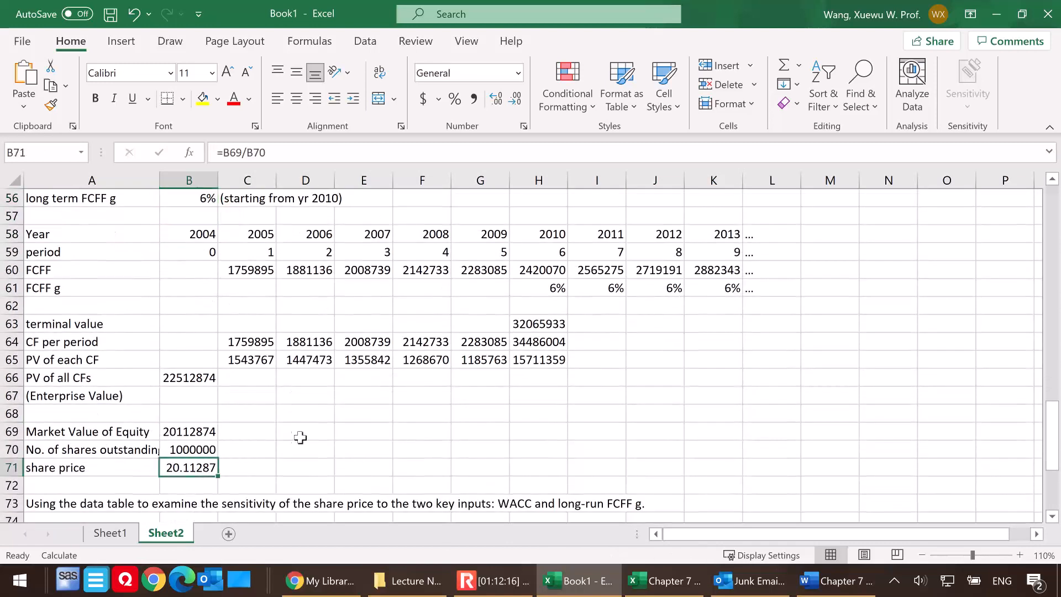
# Test the share price with the WACC in B55 at 15%, and restore the WACC to 14%
pyautogui.scroll(1, 301, 436)
pyautogui.click(187, 236)
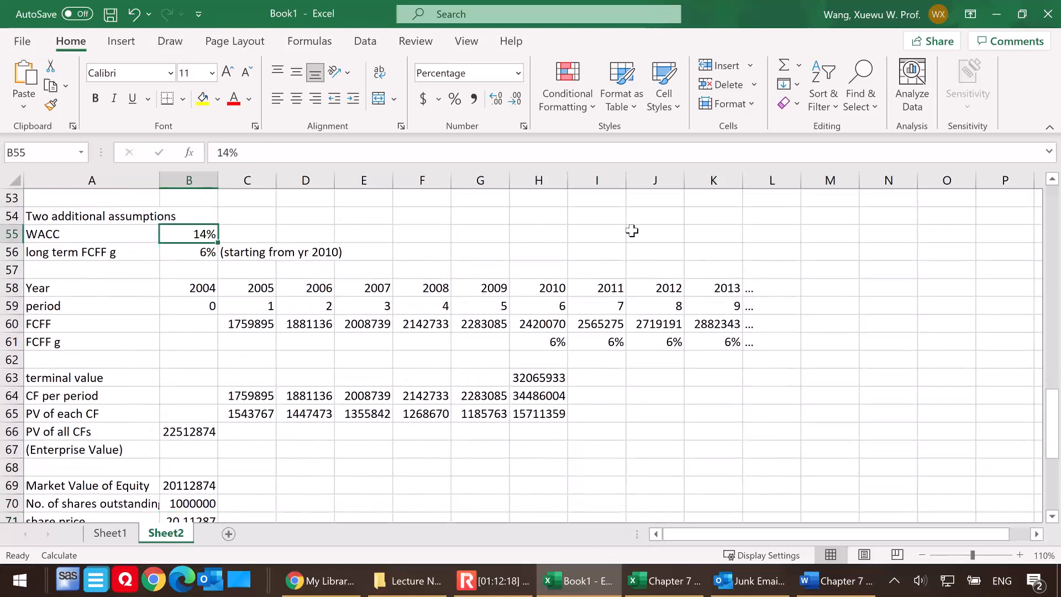
pyautogui.write('15')
pyautogui.press('Return')
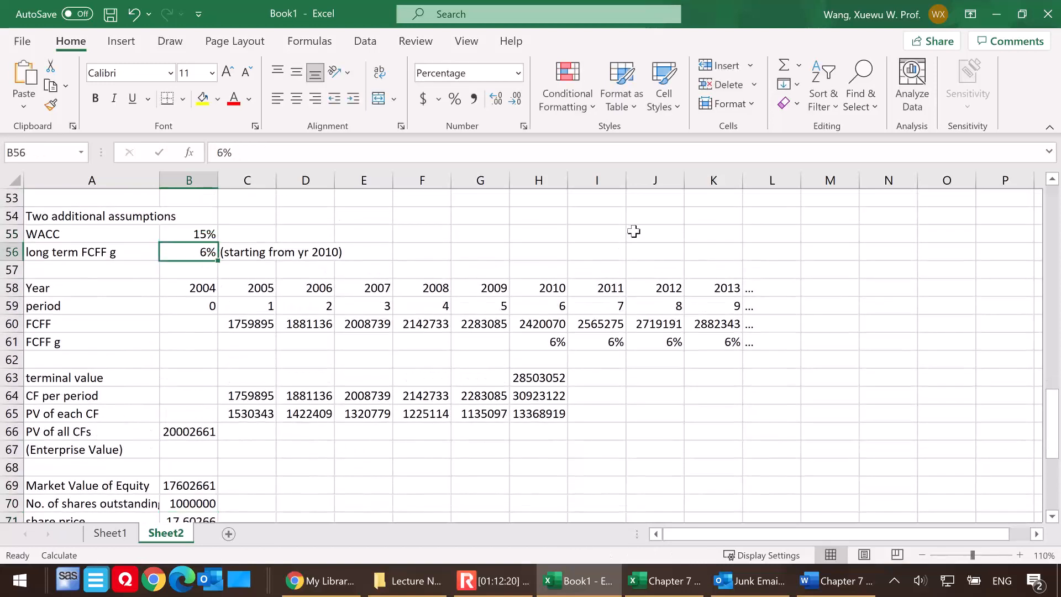
pyautogui.scroll(-1, 275, 459)
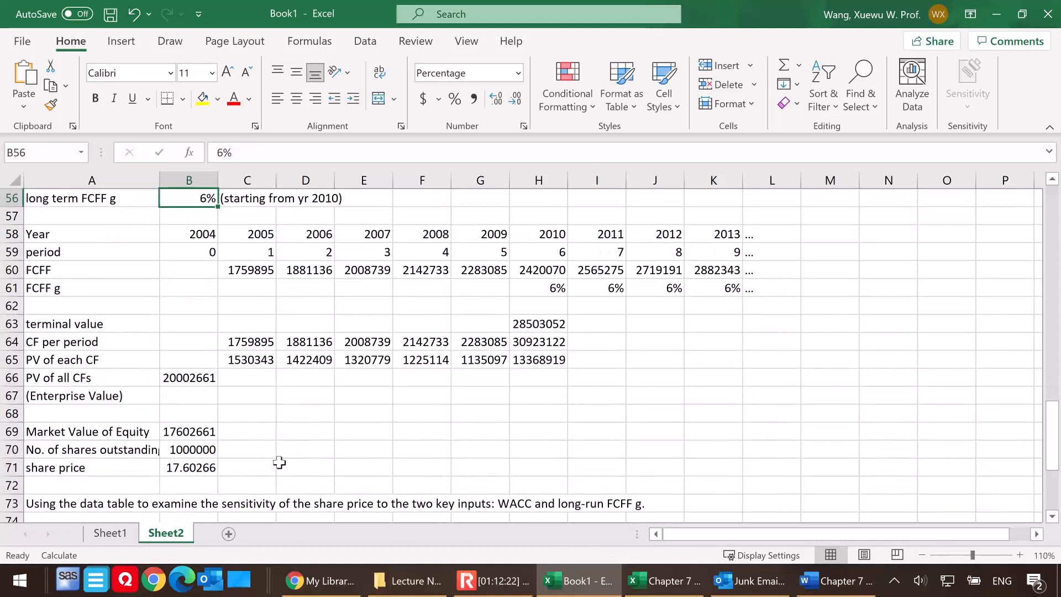
pyautogui.scroll(1, 275, 459)
pyautogui.click(197, 232)
pyautogui.write('14')
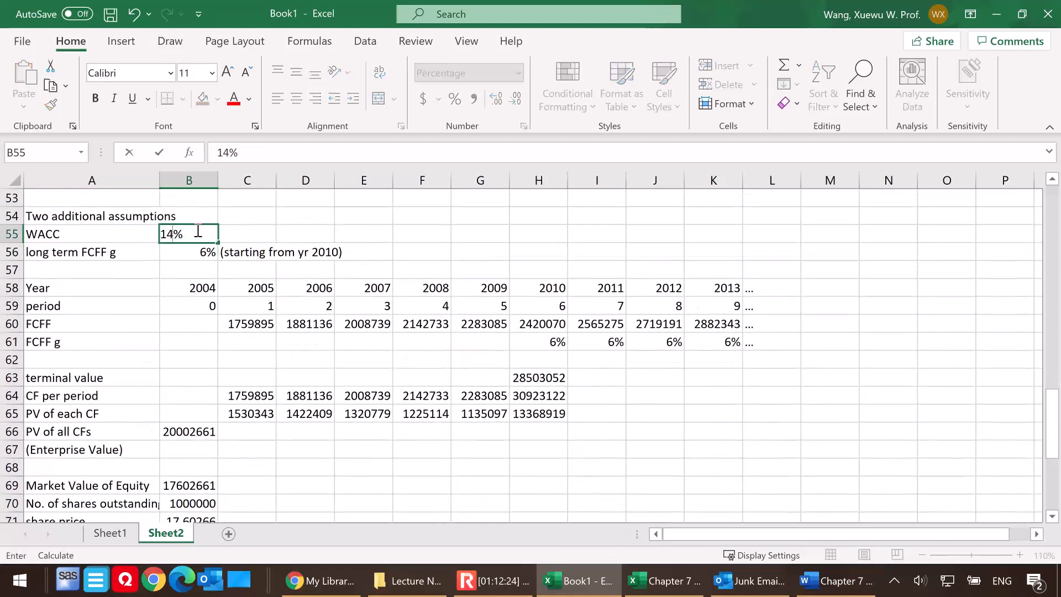
pyautogui.press('Return')
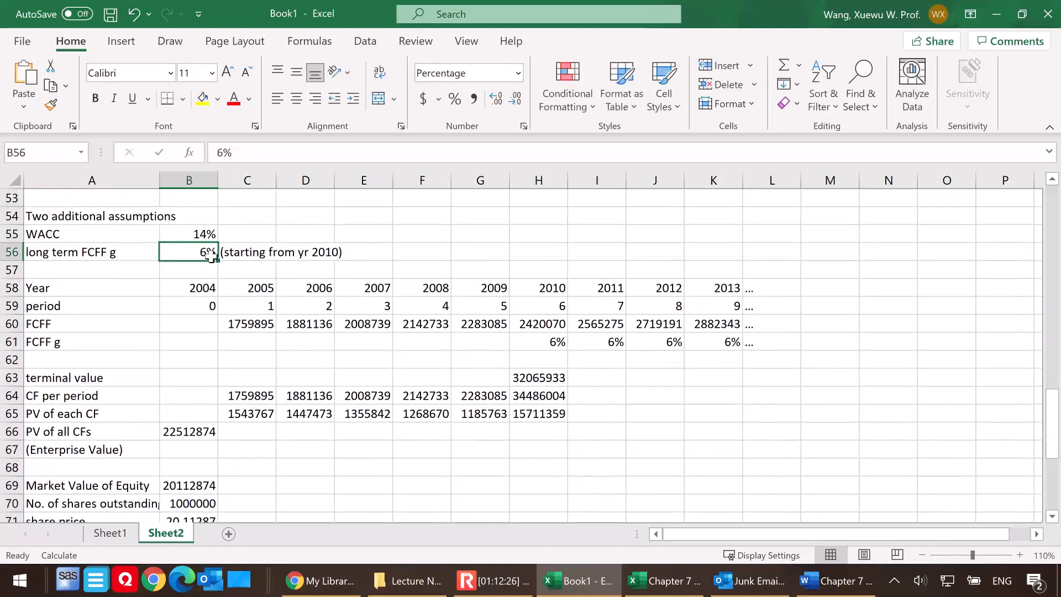
# Test the valuation with the long-term FCFF growth in B56 at 5%, and restore the rate to 6%
pyautogui.write('5')
pyautogui.press('Return')
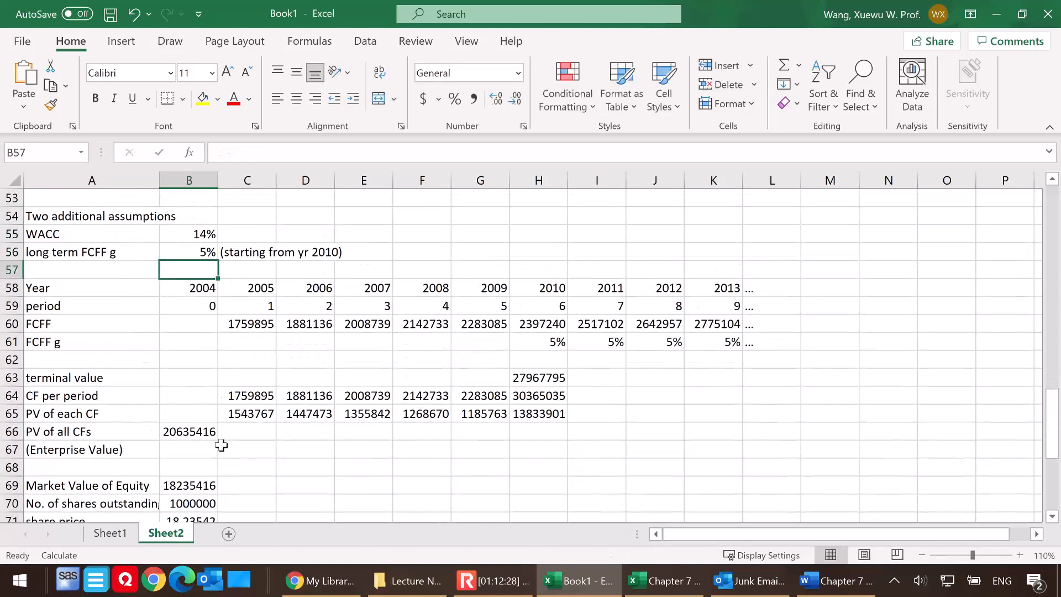
pyautogui.click(190, 252)
pyautogui.write('6')
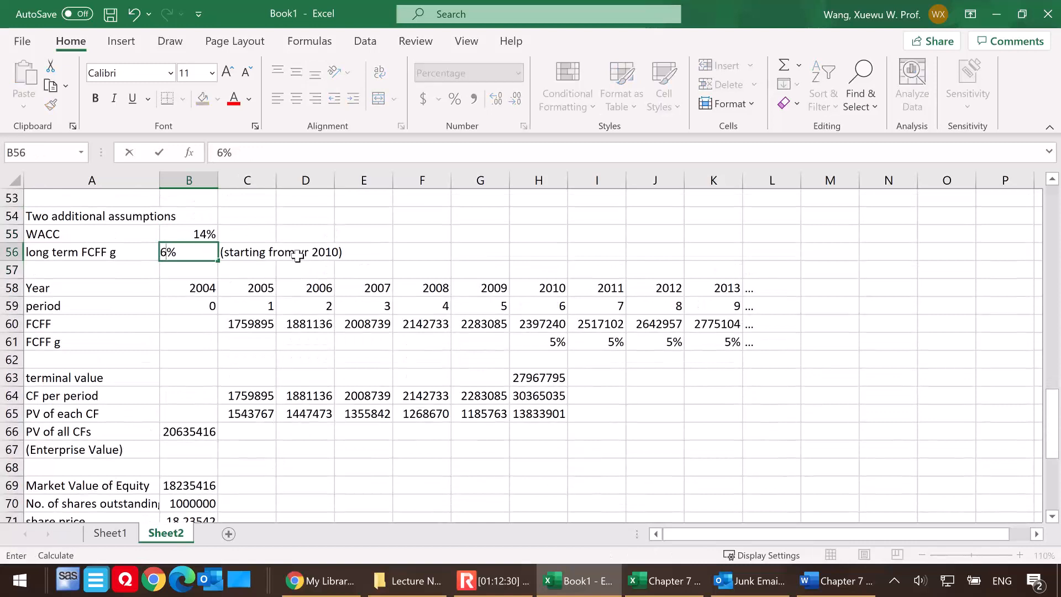
pyautogui.press('Return')
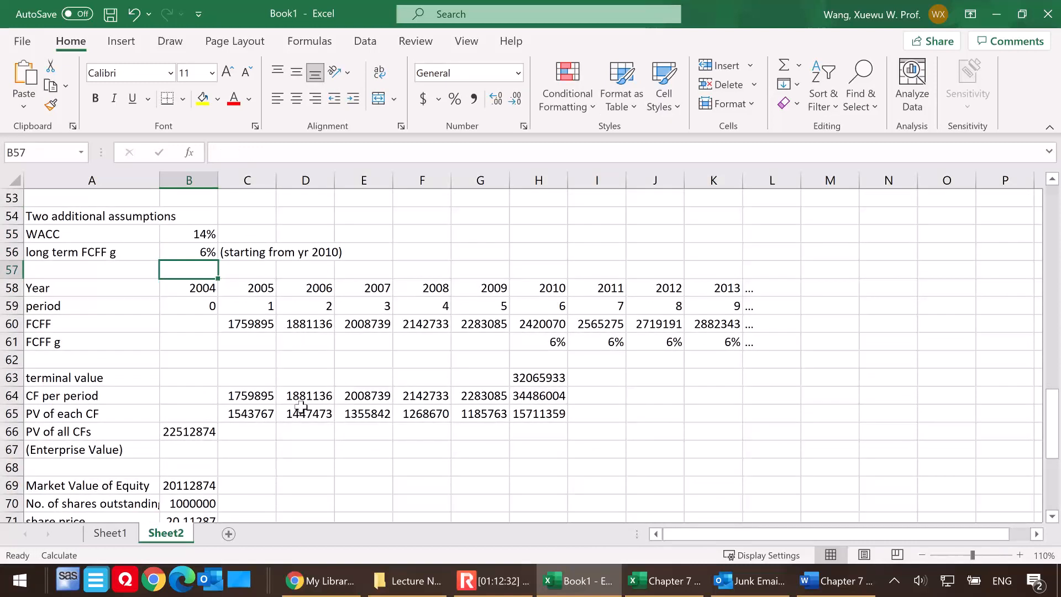
# Link the sensitivity table's corner cell B76 to the share price with =B71
pyautogui.scroll(-4, 306, 397)
pyautogui.click(188, 397)
pyautogui.write('=')
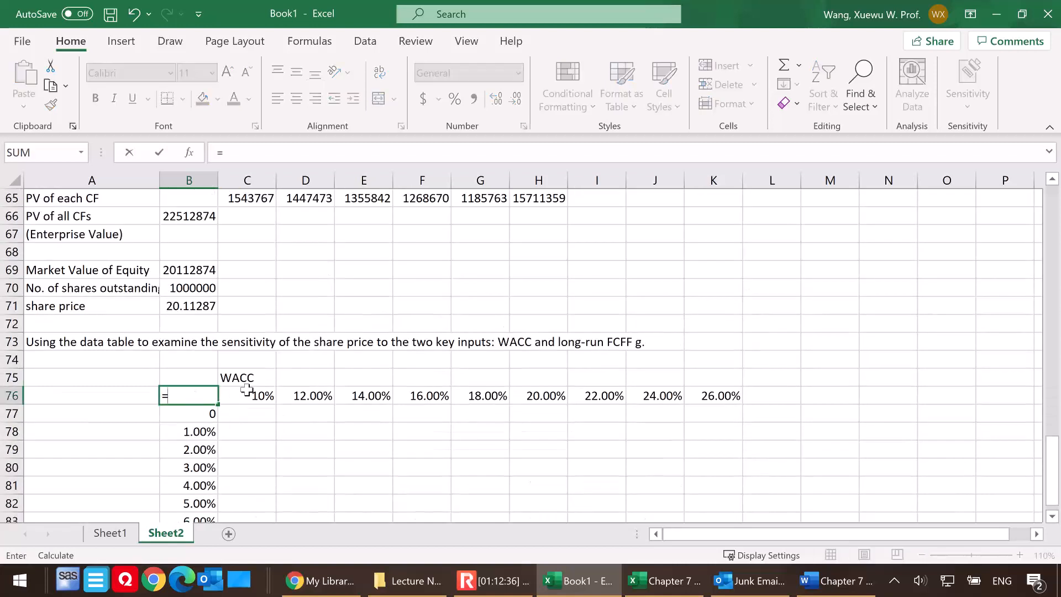
pyautogui.click(188, 308)
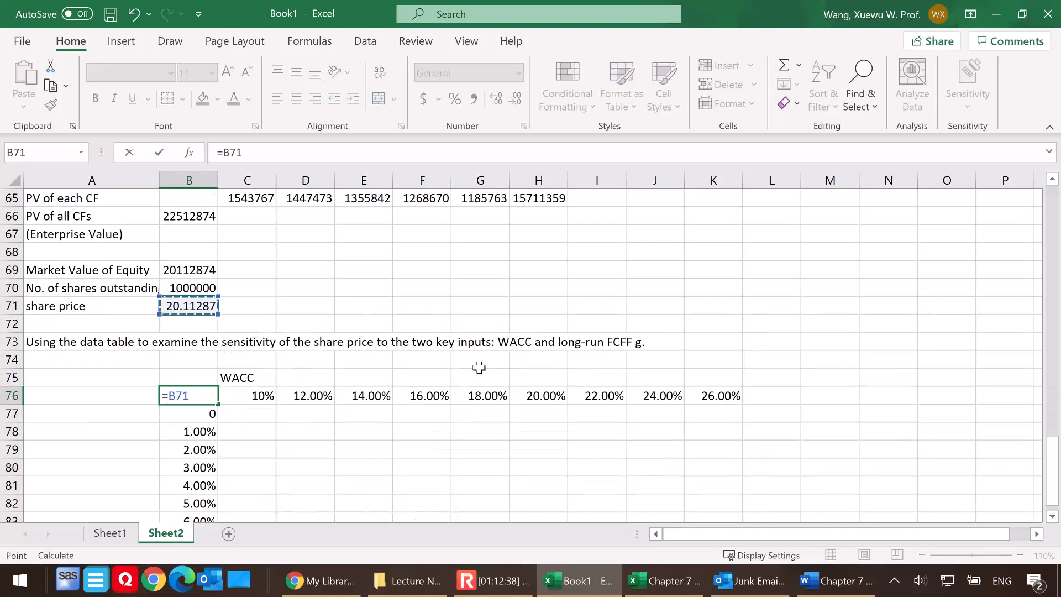
pyautogui.press('Return')
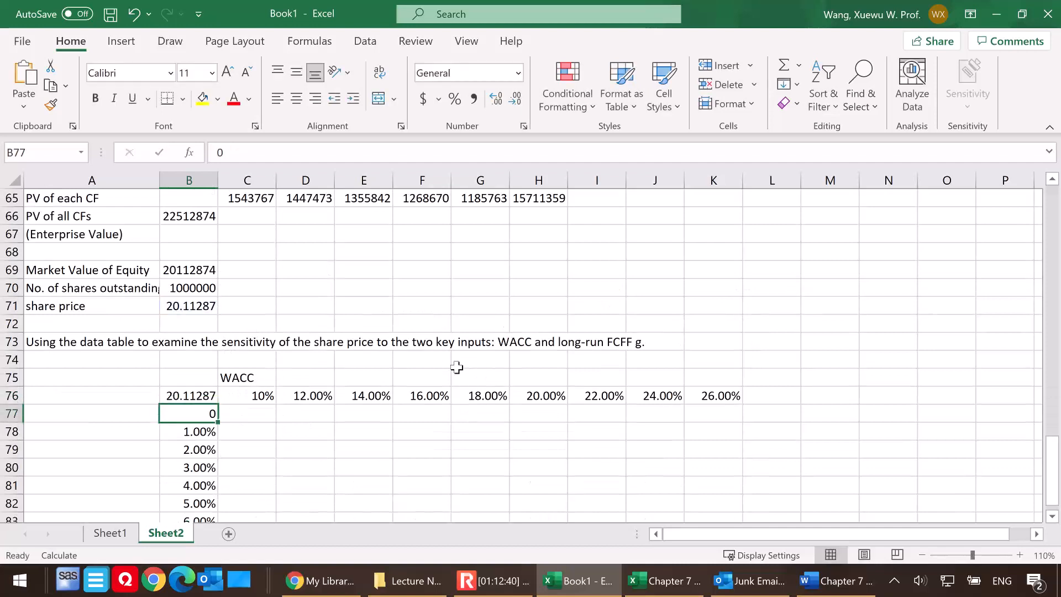
# Start a What-If Data Table on B76:K83 with the WACC in B55 as the row input cell
pyautogui.scroll(-1, 465, 359)
pyautogui.moveTo(199, 342); pyautogui.dragTo(711, 471)
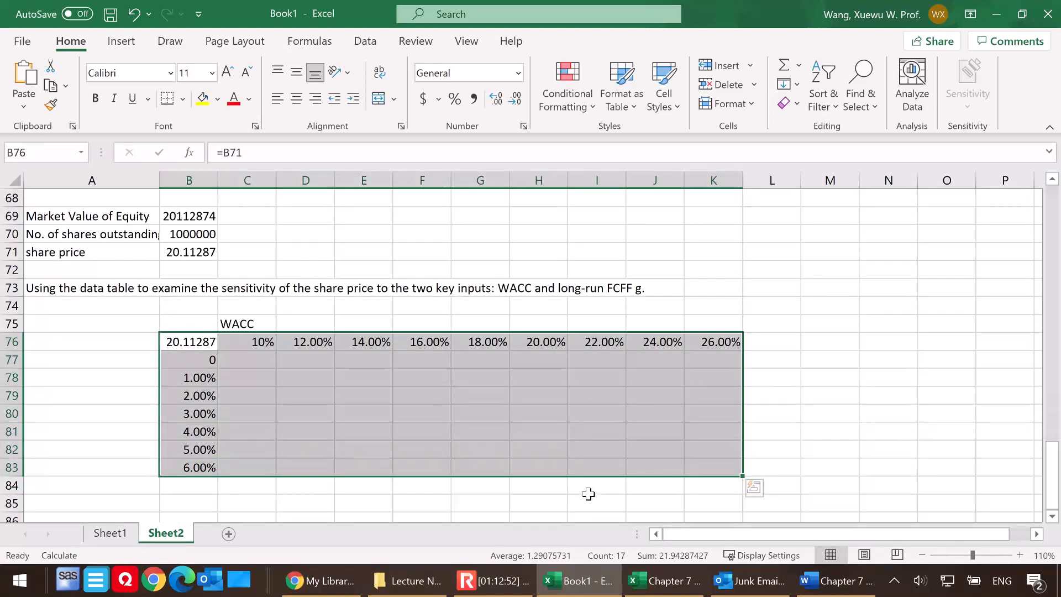
pyautogui.click(378, 43)
pyautogui.click(733, 88)
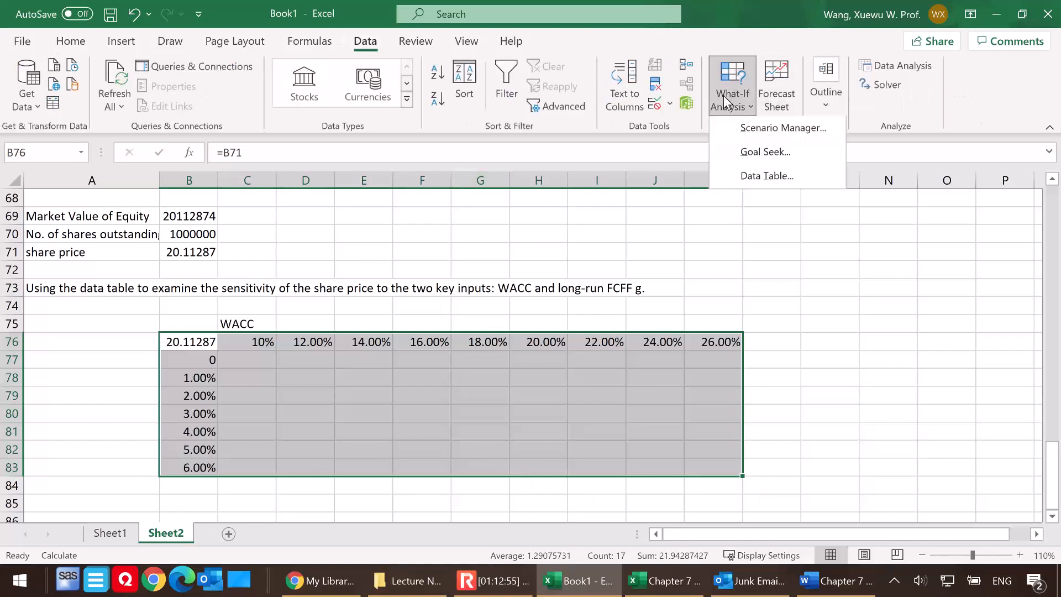
pyautogui.click(755, 178)
pyautogui.scroll(1, 376, 313)
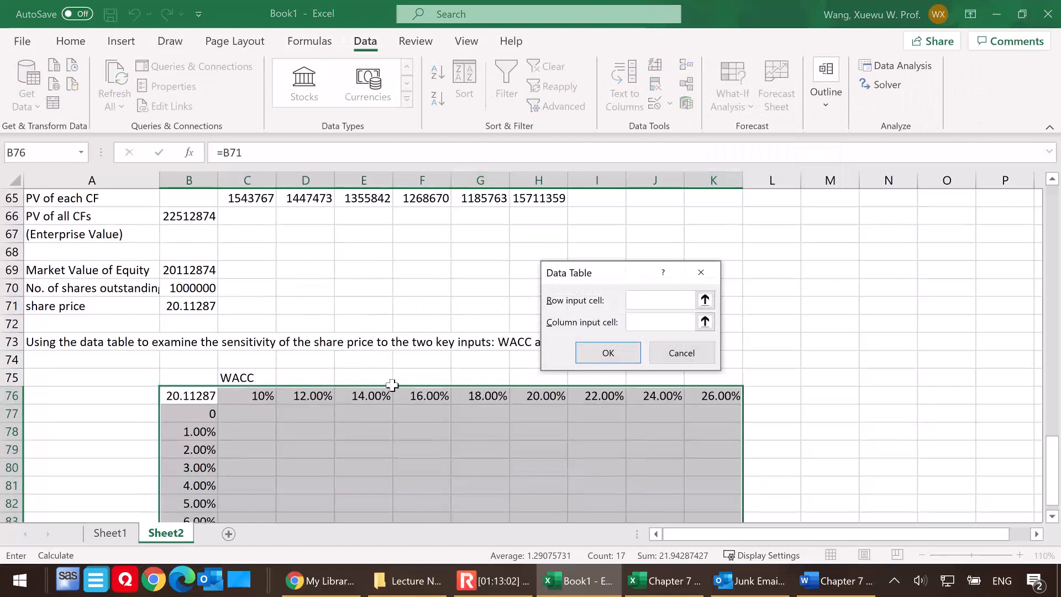
pyautogui.scroll(1, 372, 381)
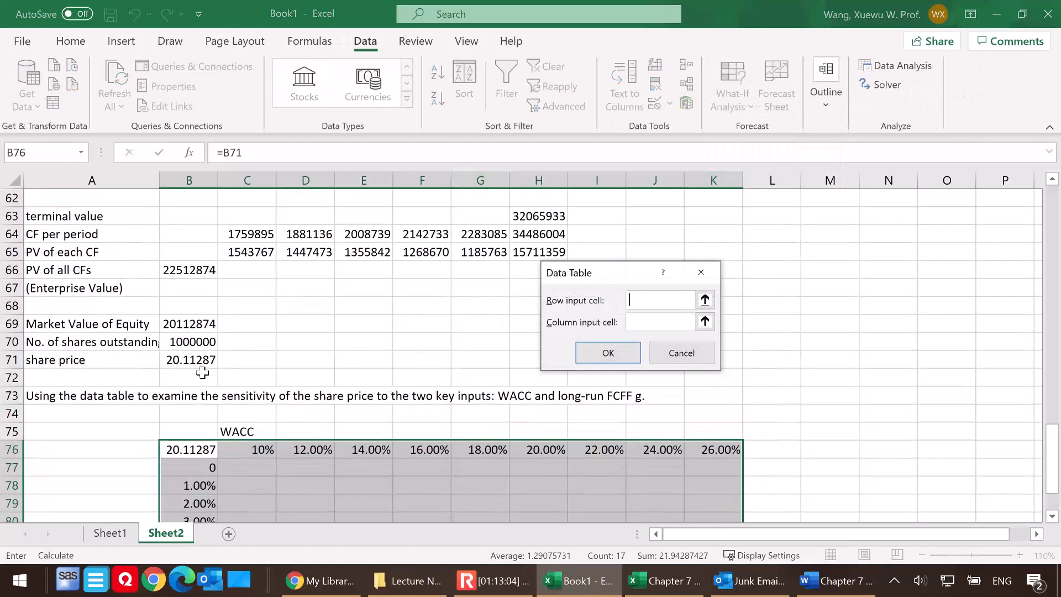
pyautogui.scroll(3, 245, 363)
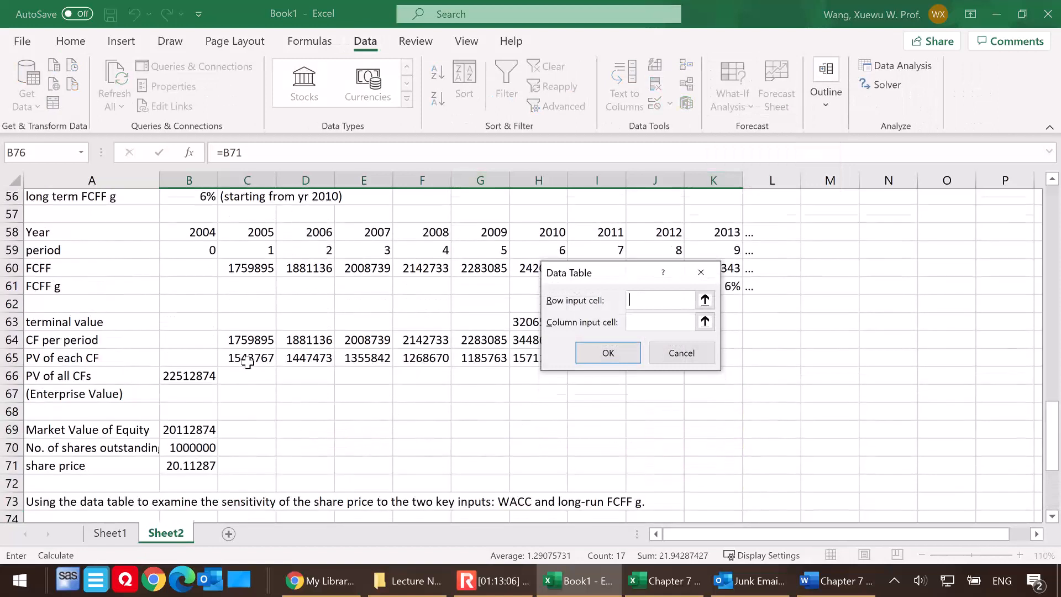
pyautogui.click(200, 233)
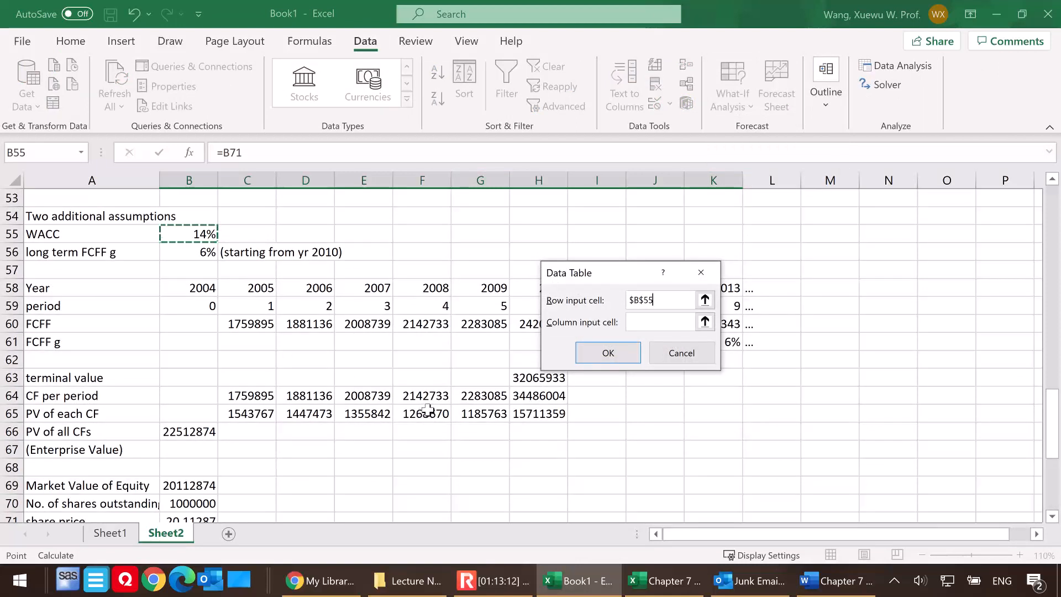
# Assign the long-term FCFF growth in B56 as the column input cell and generate the data table
pyautogui.click(644, 321)
pyautogui.scroll(-5, 373, 414)
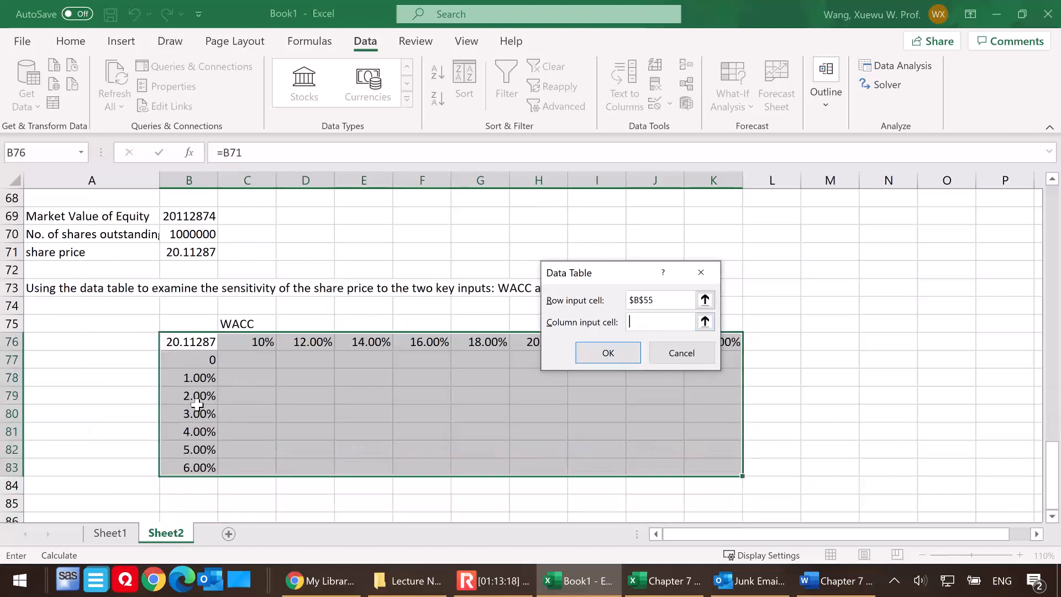
pyautogui.scroll(3, 226, 419)
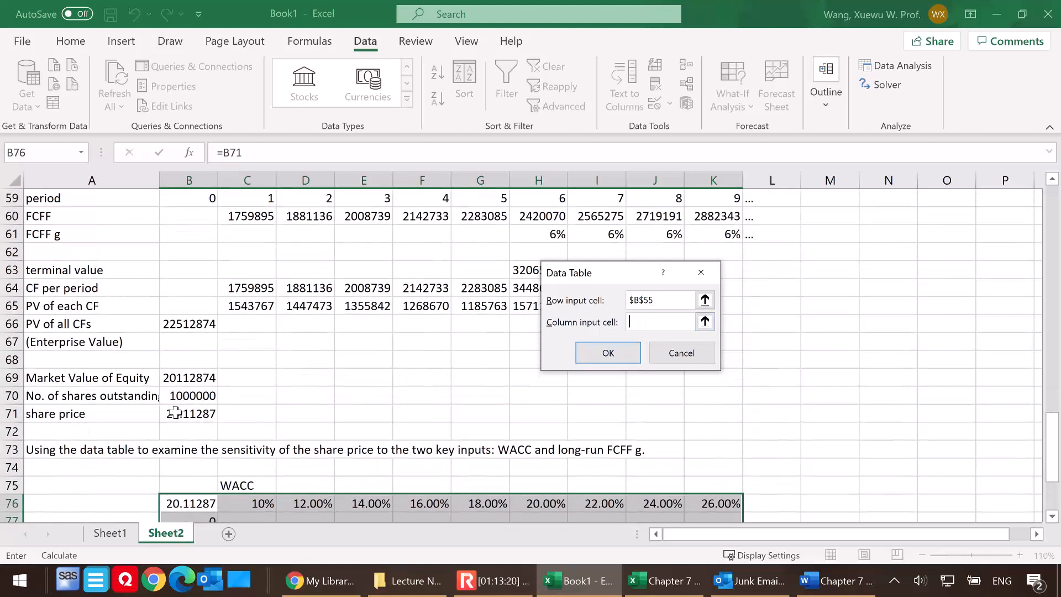
pyautogui.scroll(2, 199, 420)
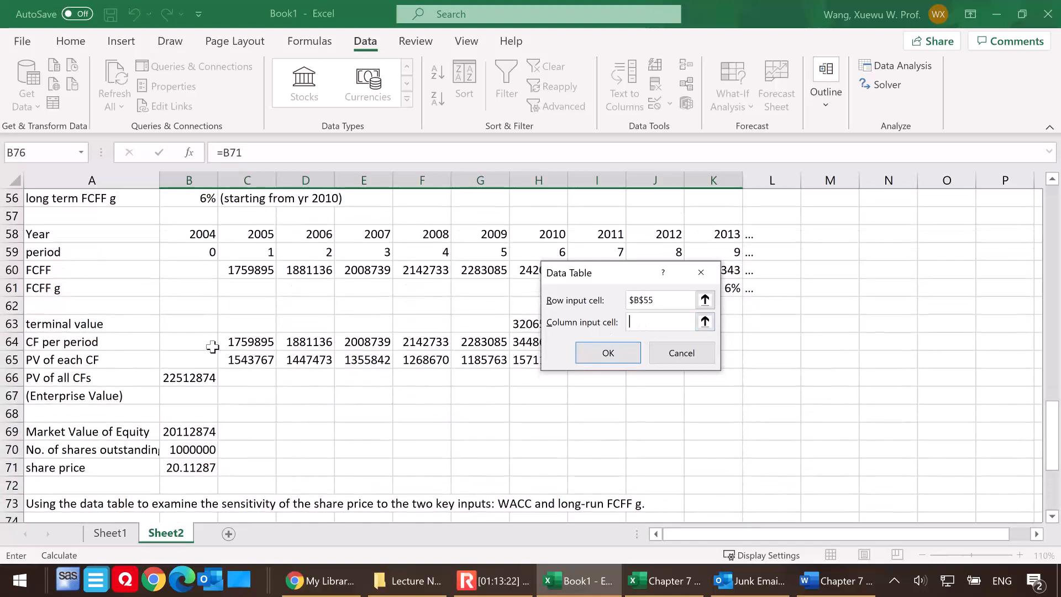
pyautogui.scroll(1, 224, 353)
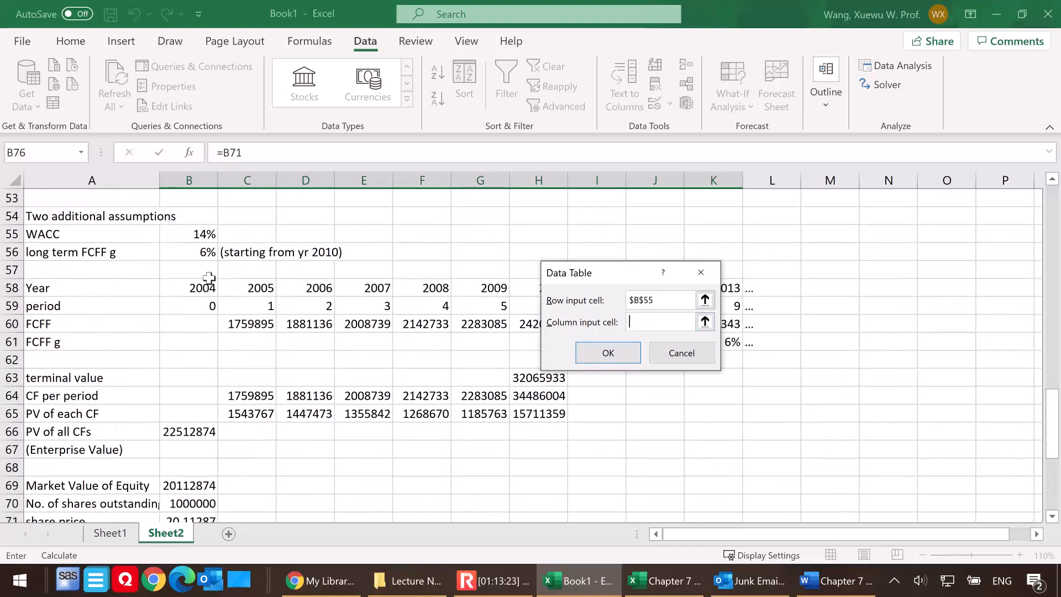
pyautogui.click(194, 252)
pyautogui.click(608, 352)
pyautogui.scroll(-5, 637, 387)
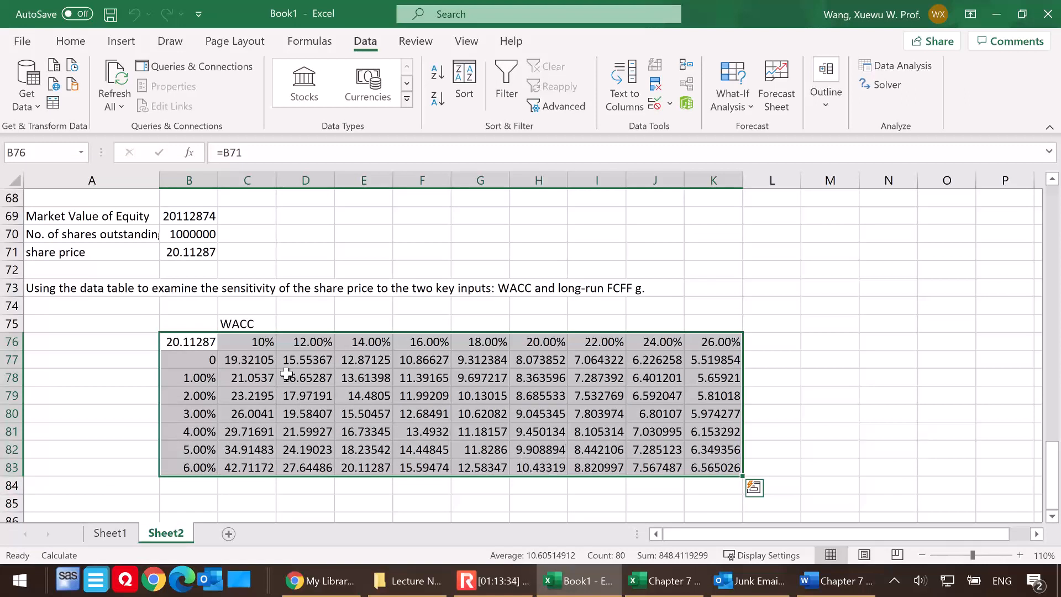
# Compare the share prices in C83 and K77, the opposite extremes of WACC and growth in the data table
pyautogui.click(254, 470)
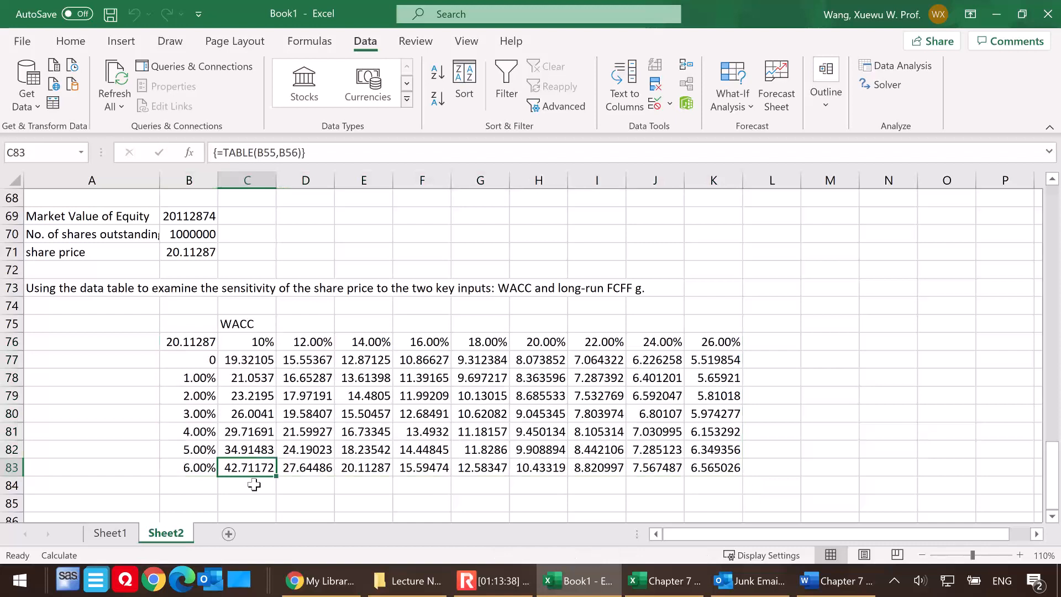
pyautogui.click(716, 359)
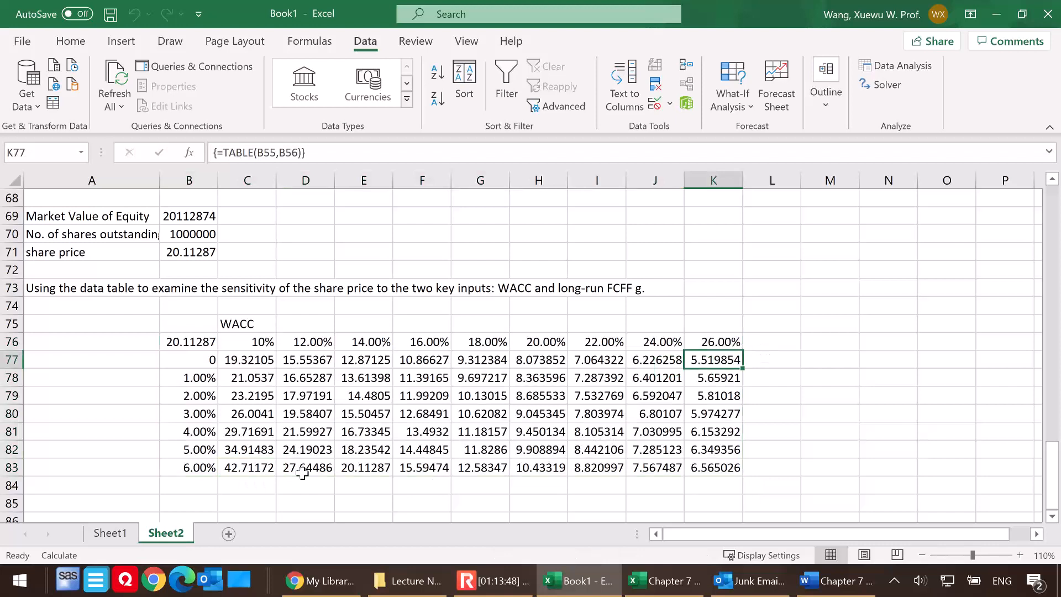
pyautogui.click(248, 470)
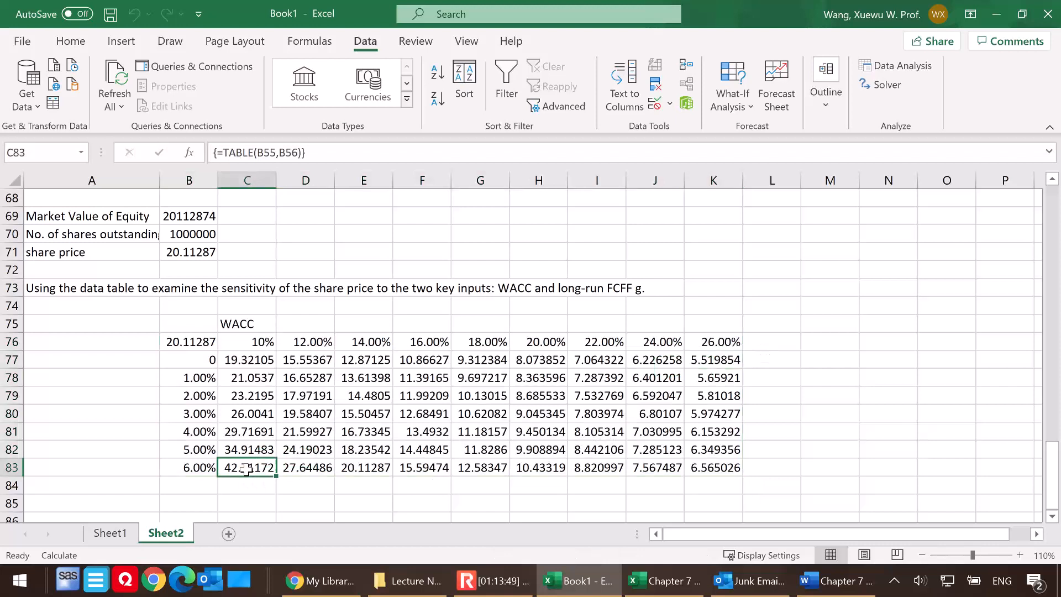
pyautogui.click(719, 360)
pyautogui.click(247, 469)
pyautogui.click(730, 361)
pyautogui.click(259, 471)
pyautogui.click(264, 344)
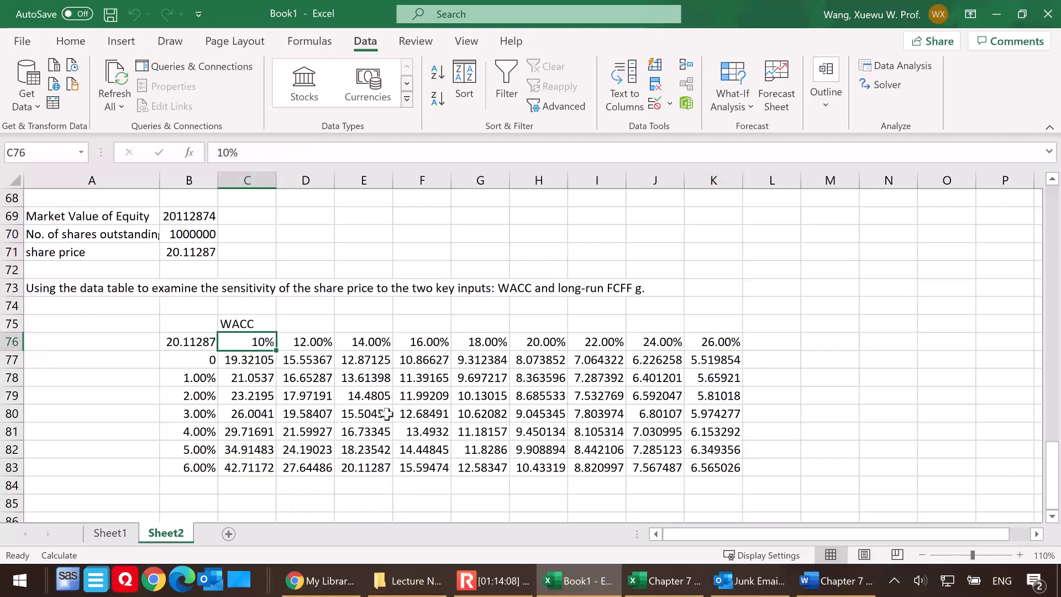
pyautogui.click(635, 449)
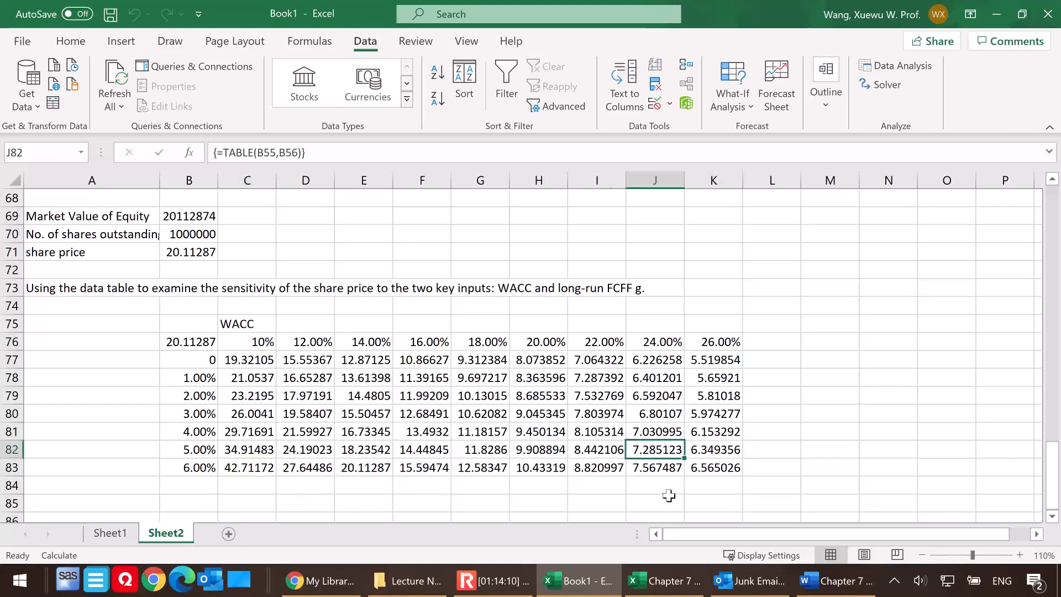
# Review the model overview and Excel preparation notes on Sheet1, and return to the sensitivity table on Sheet2
pyautogui.click(113, 535)
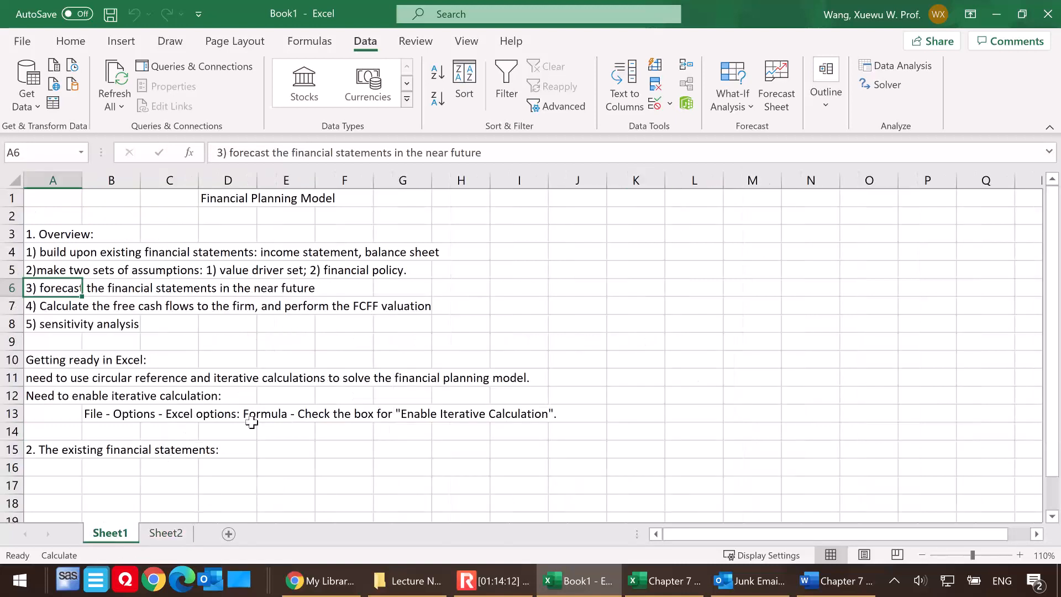
pyautogui.scroll(-2, 259, 431)
pyautogui.scroll(1, 259, 431)
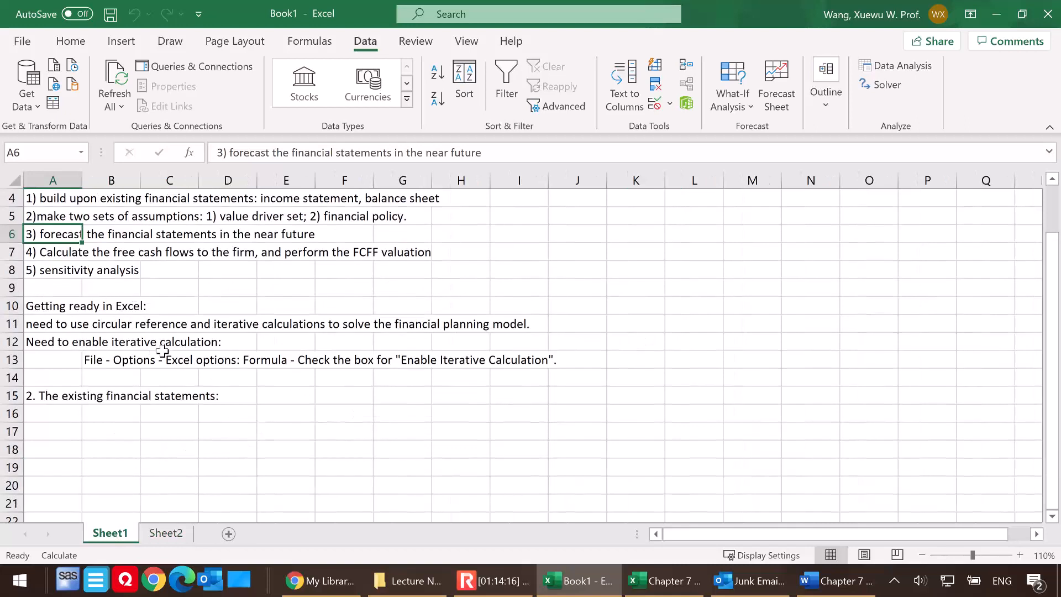
pyautogui.click(174, 536)
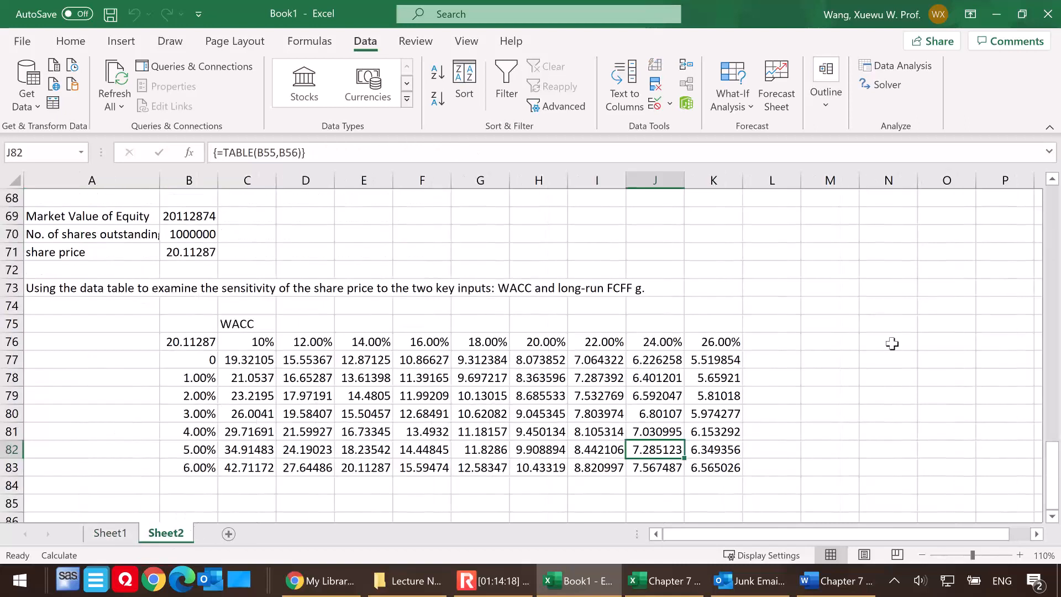
pyautogui.click(498, 581)
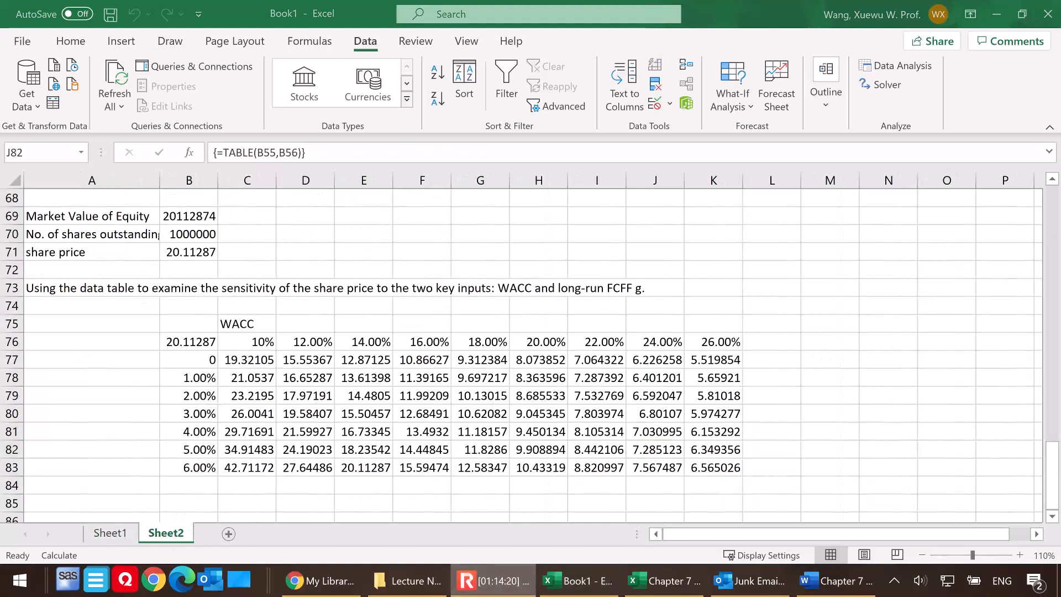